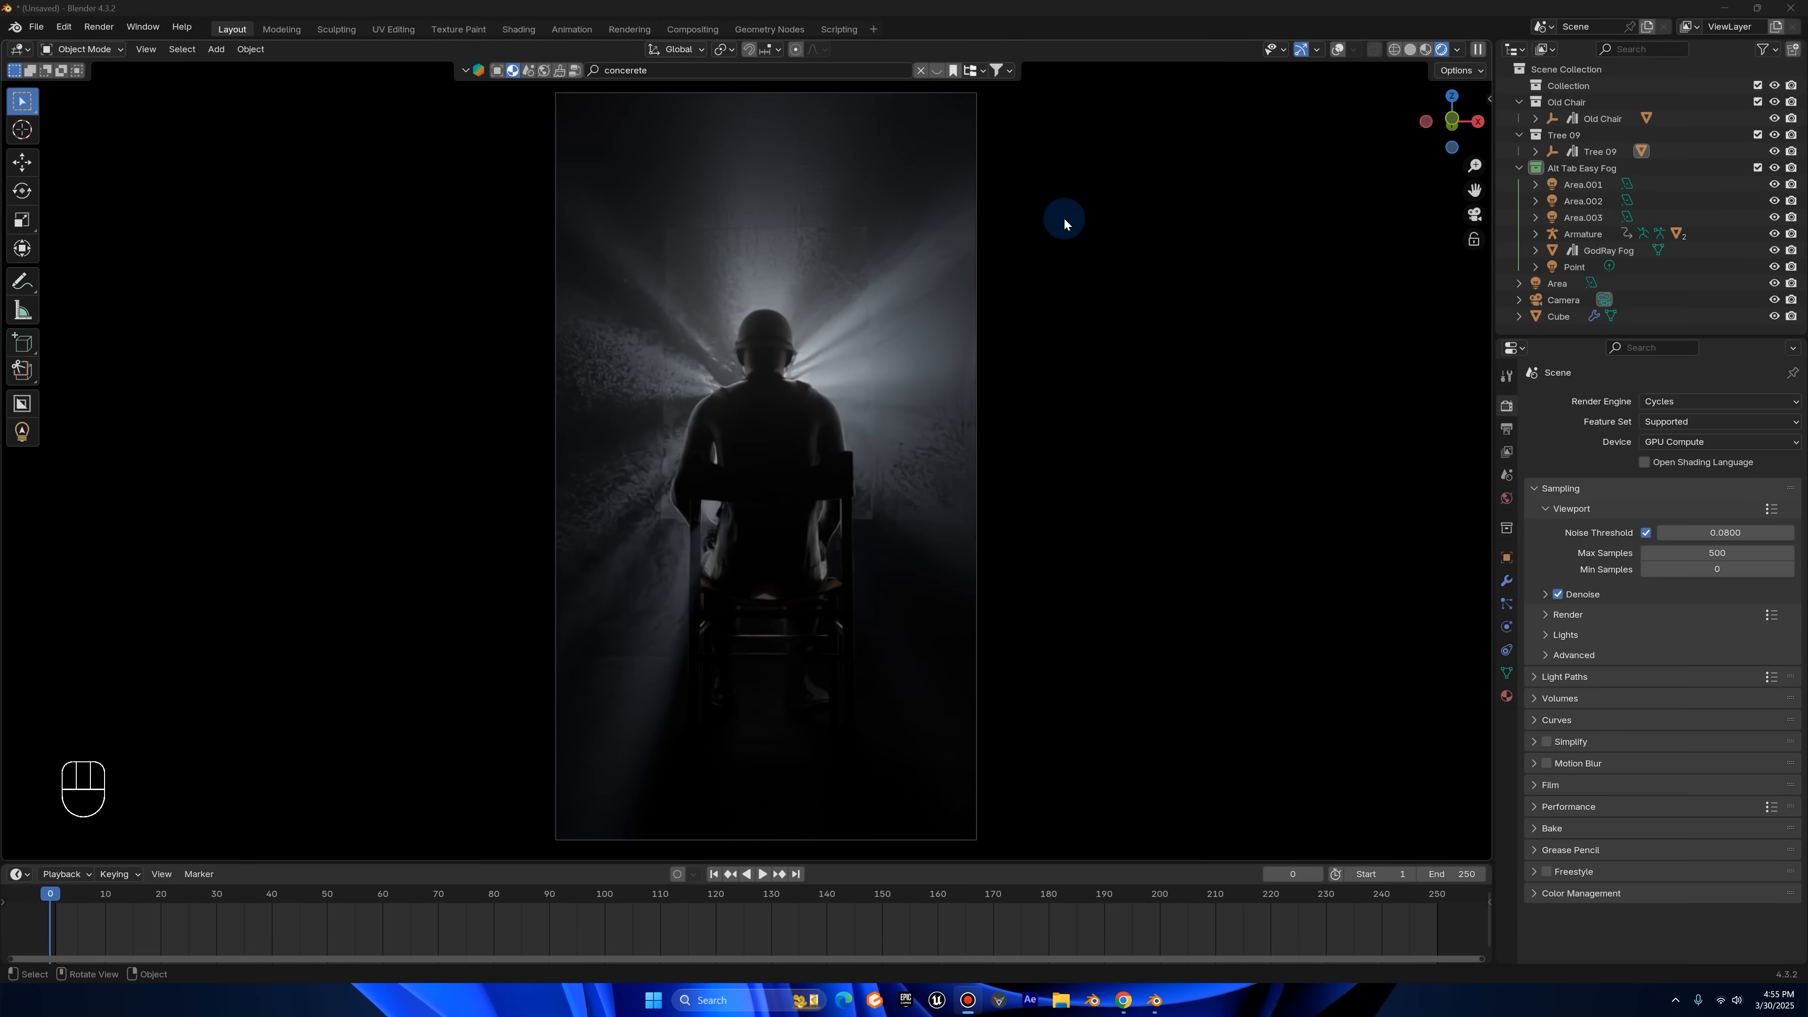
- Switch the viewport to solid shading with overlays shown and delete every object in the scene
left_click(1411, 53)
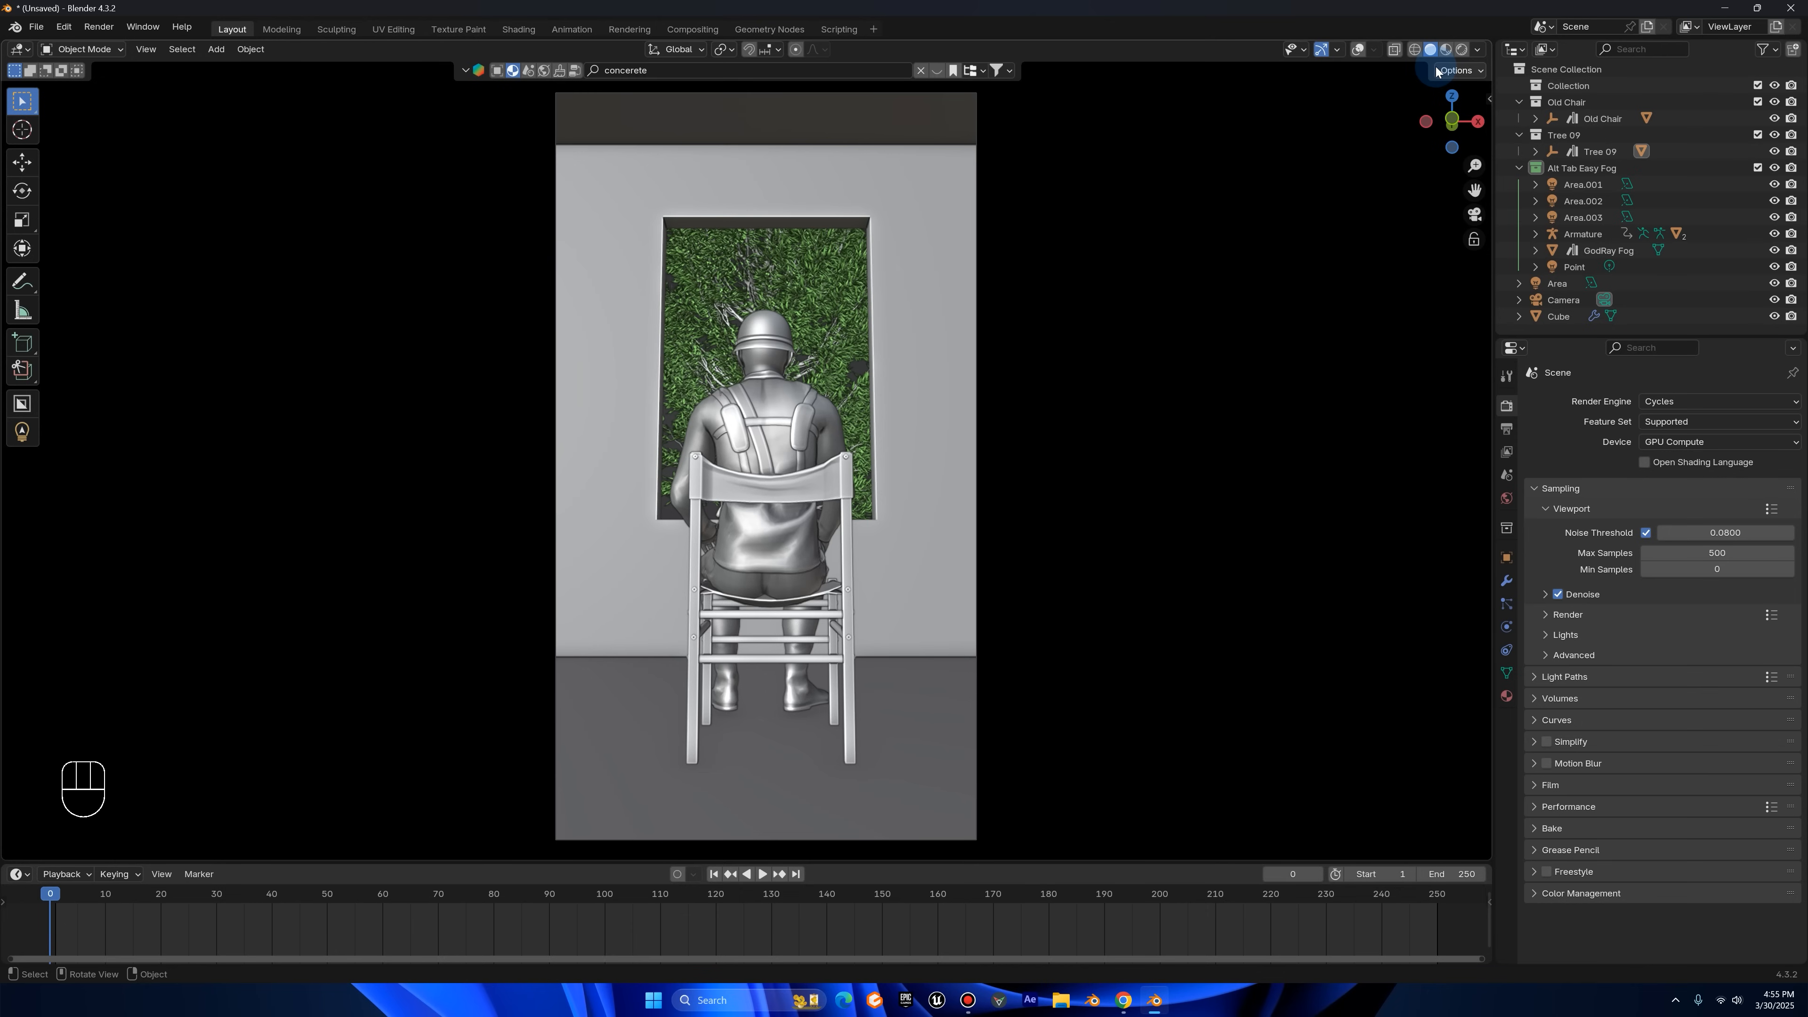
left_click(1359, 49)
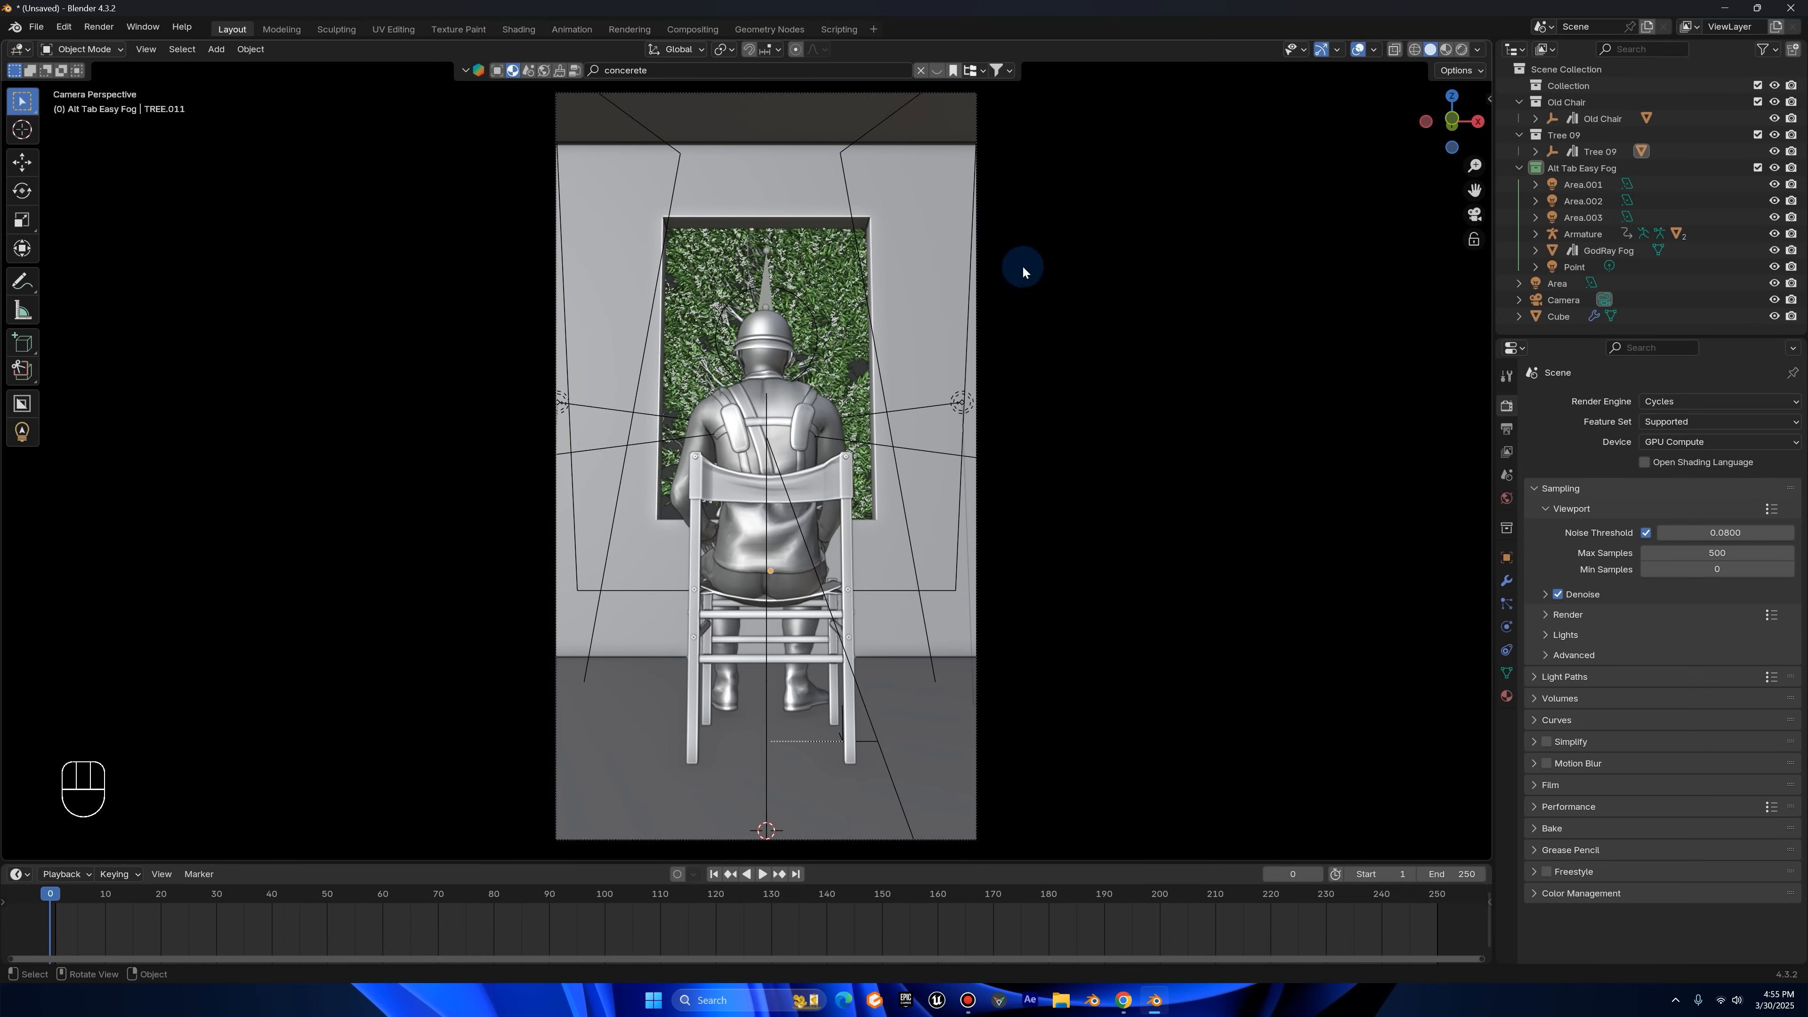
key("KP_0")
key("a")
key("x")
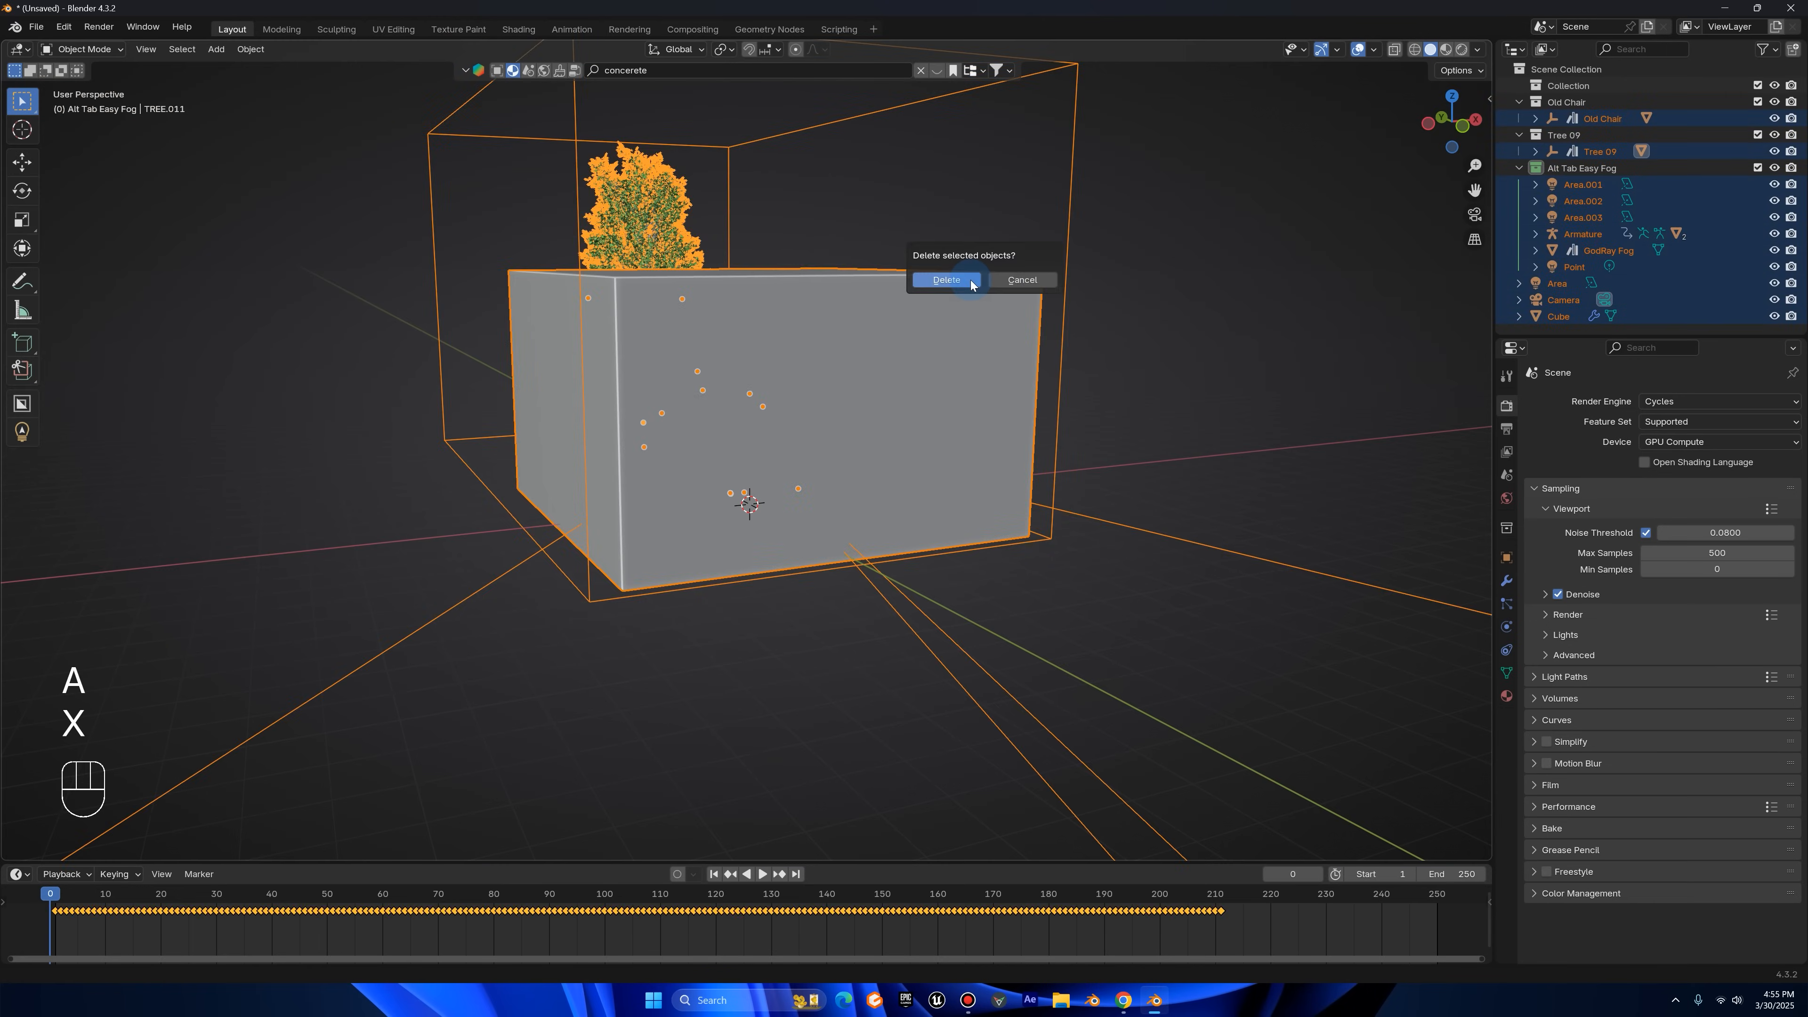
left_click(971, 280)
middle_click_drag(937, 301, 1011, 308)
key("a")
key("x")
- Add a cube at the world origin and scale it uniformly by 15
middle_click_drag(1100, 445, 707, 334)
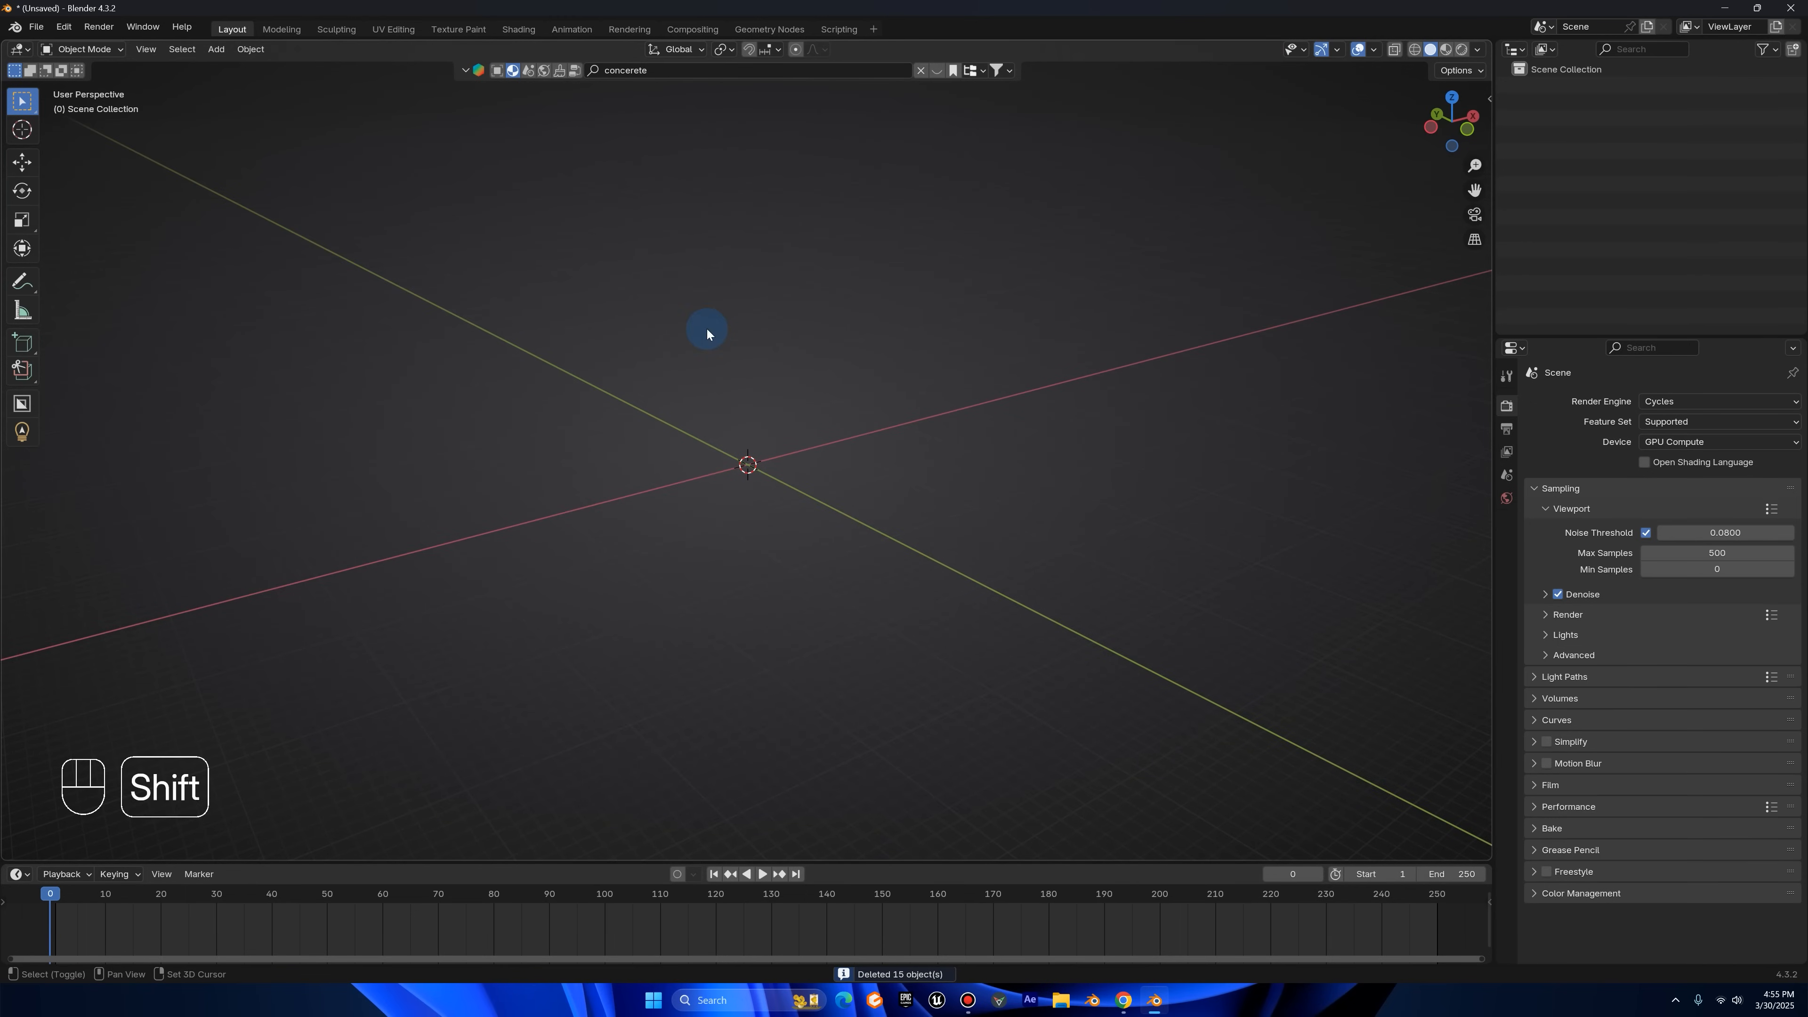
key("shift+a")
mouse_move(644, 131)
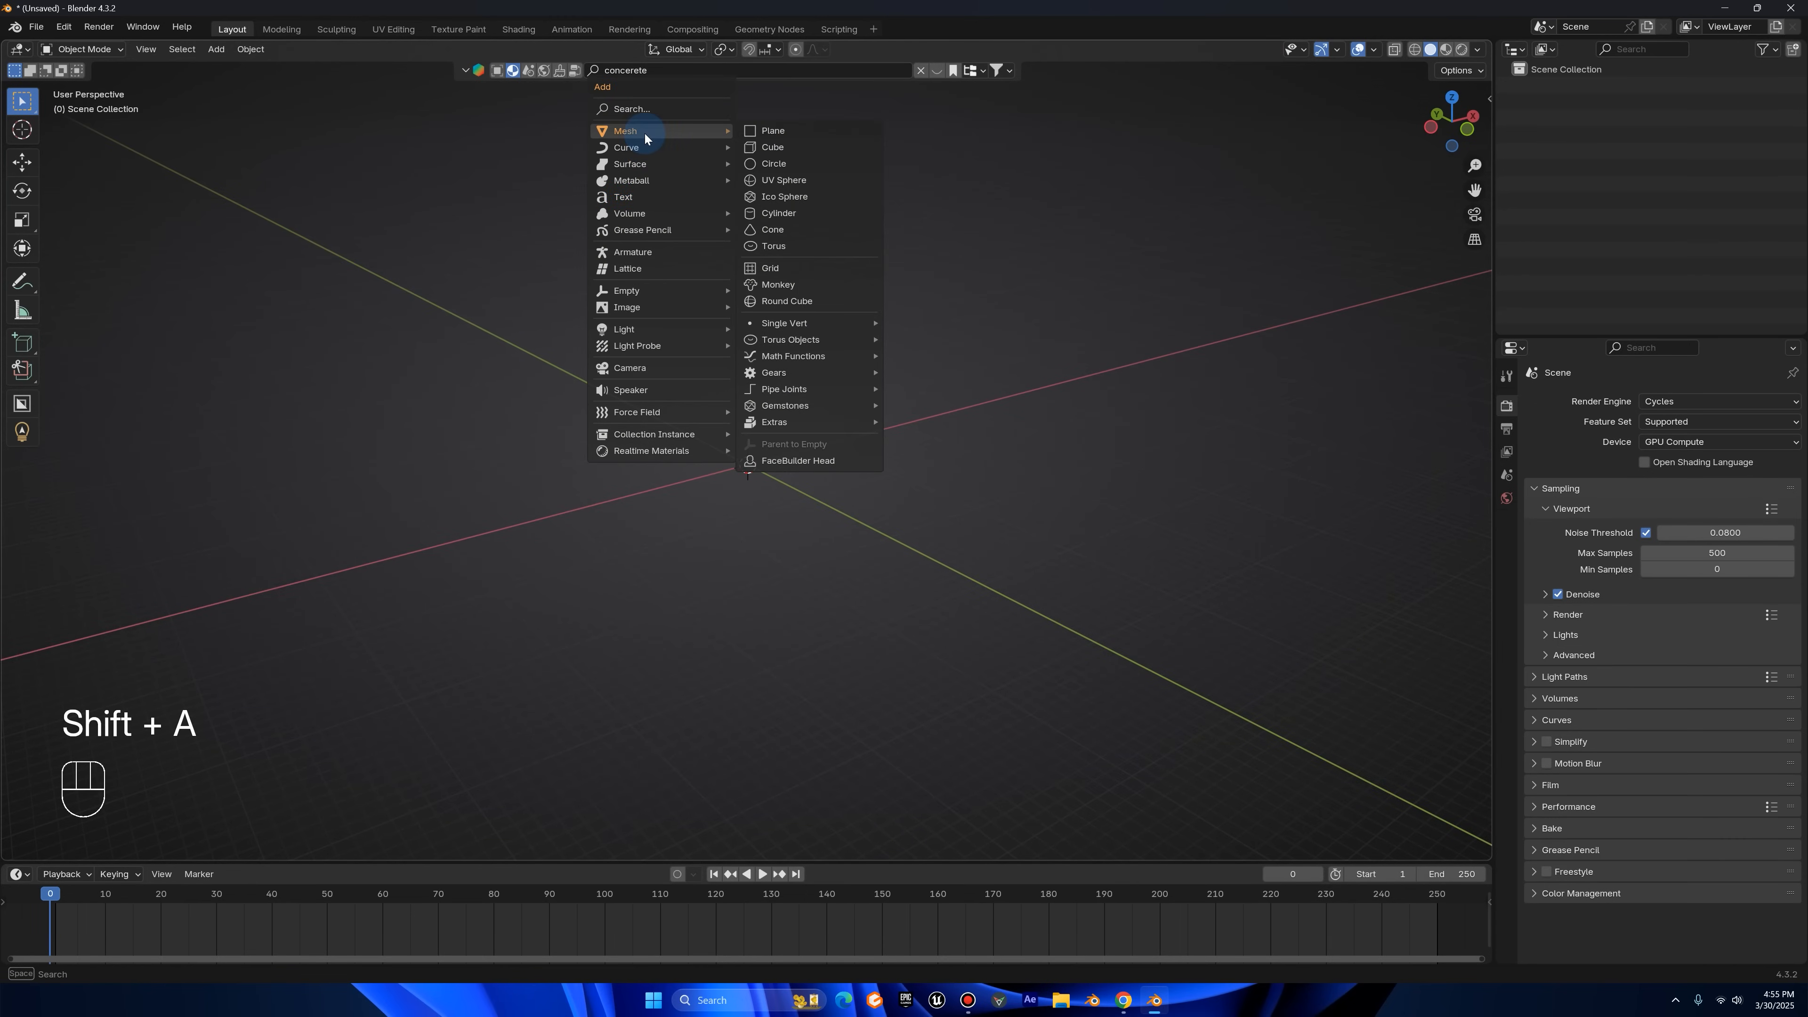
left_click(776, 148)
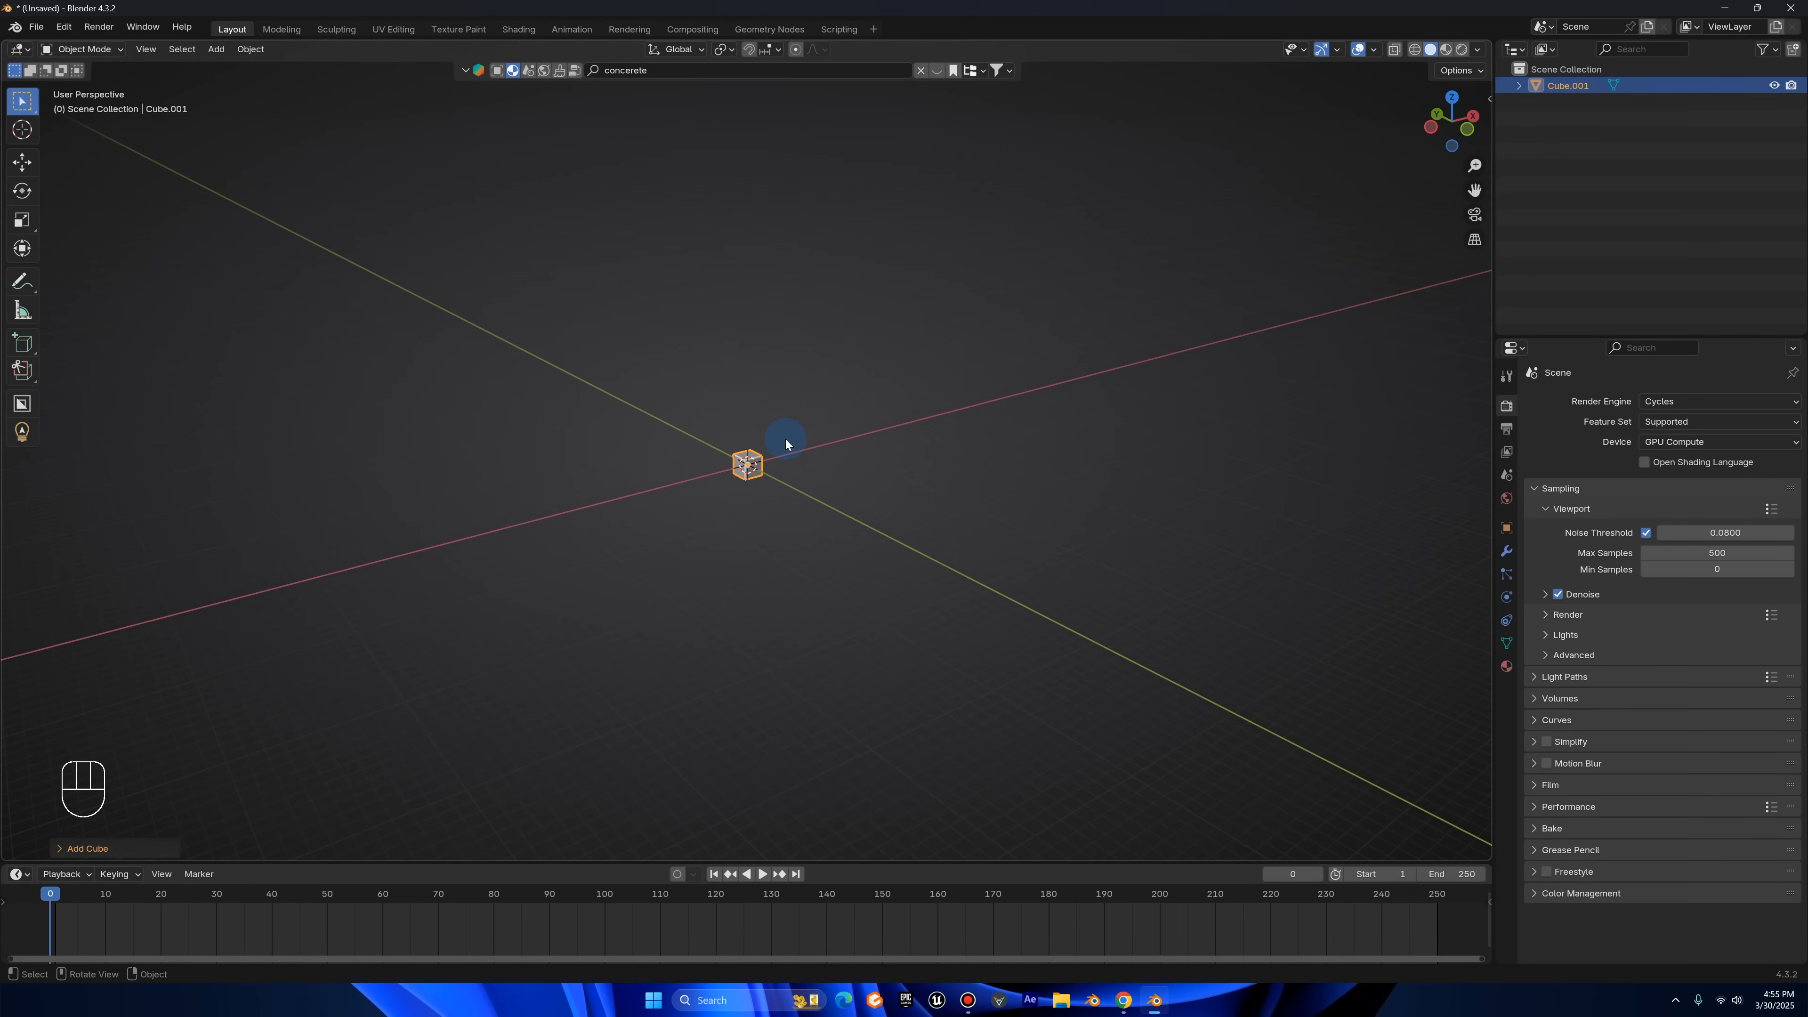
type("s5")
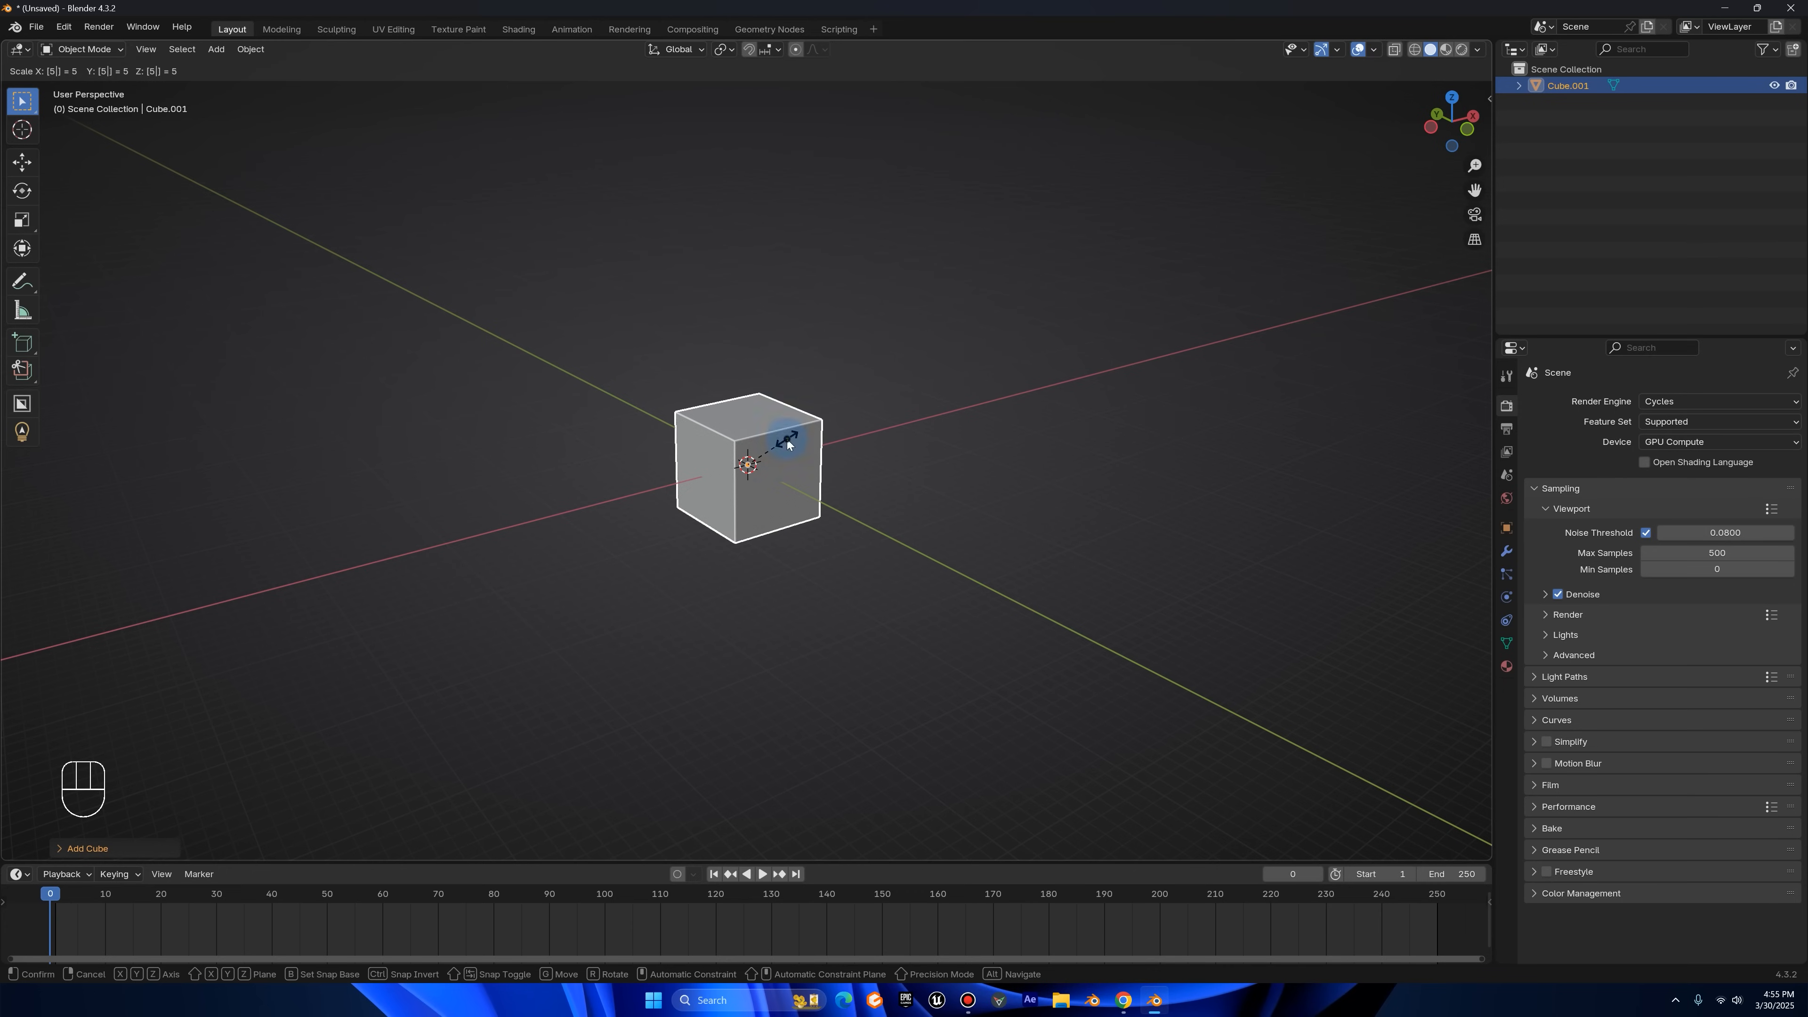
key("Escape")
type("s15")
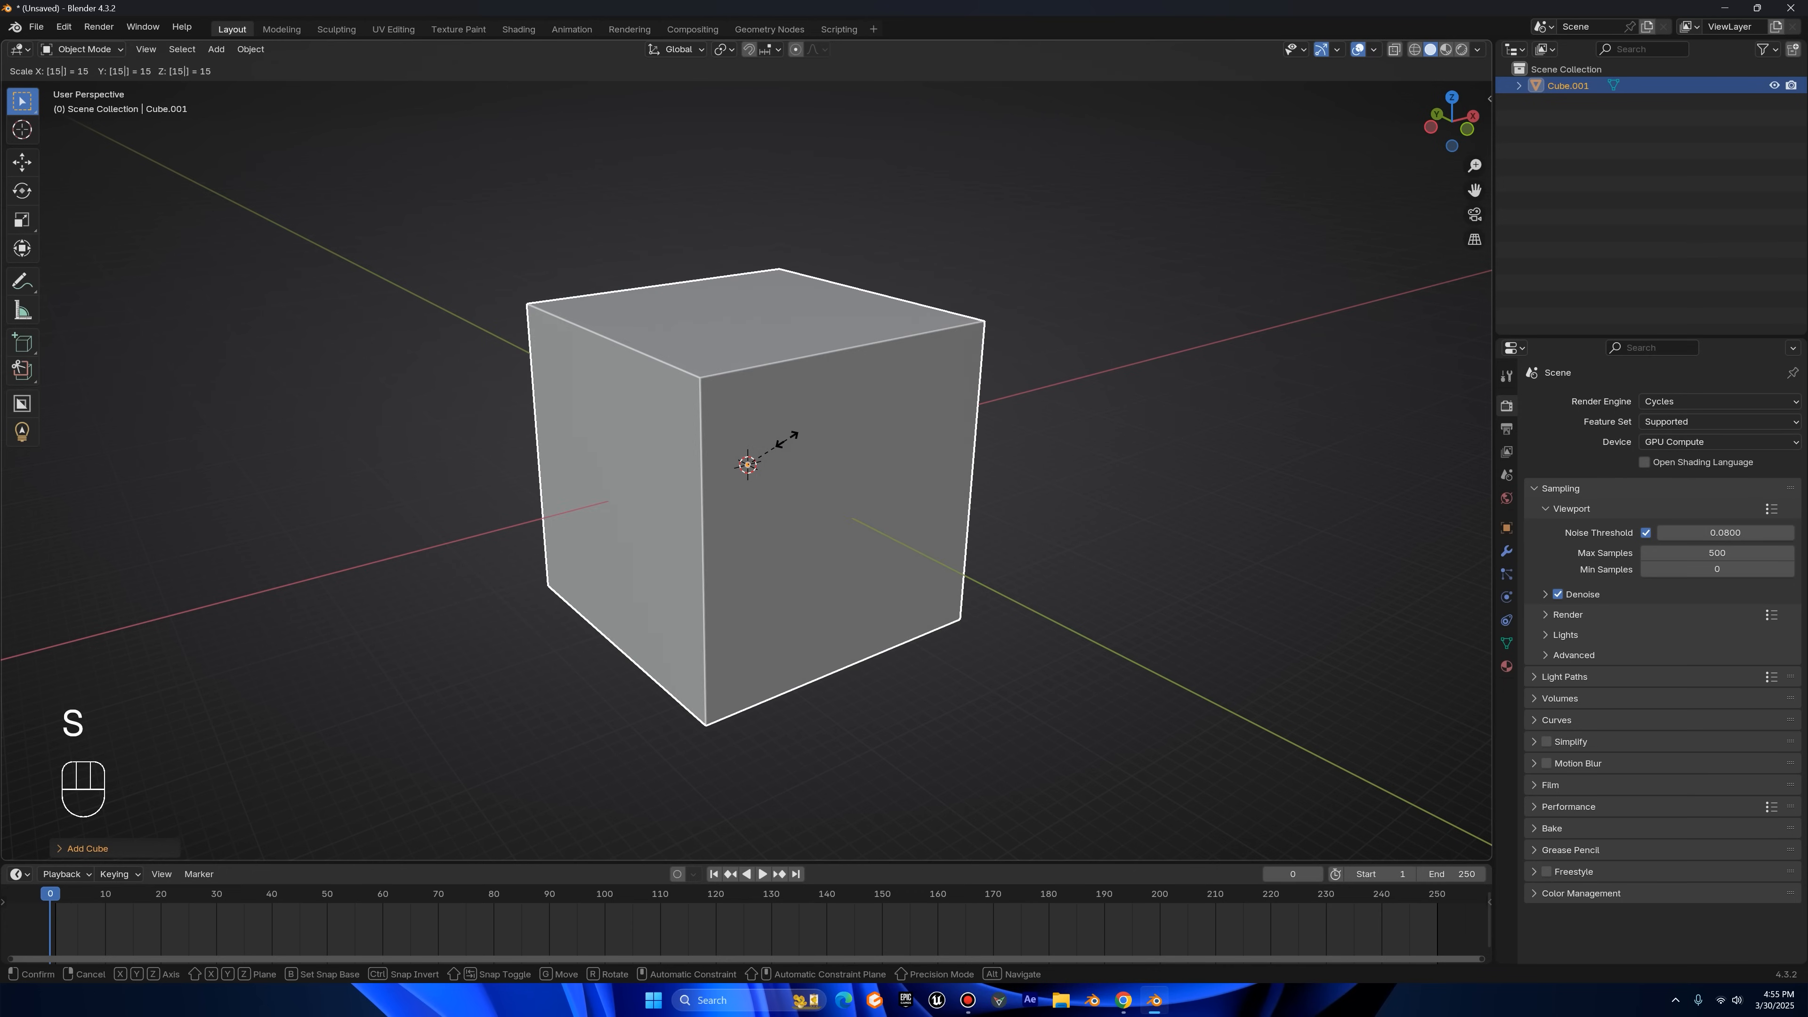
left_click(787, 439)
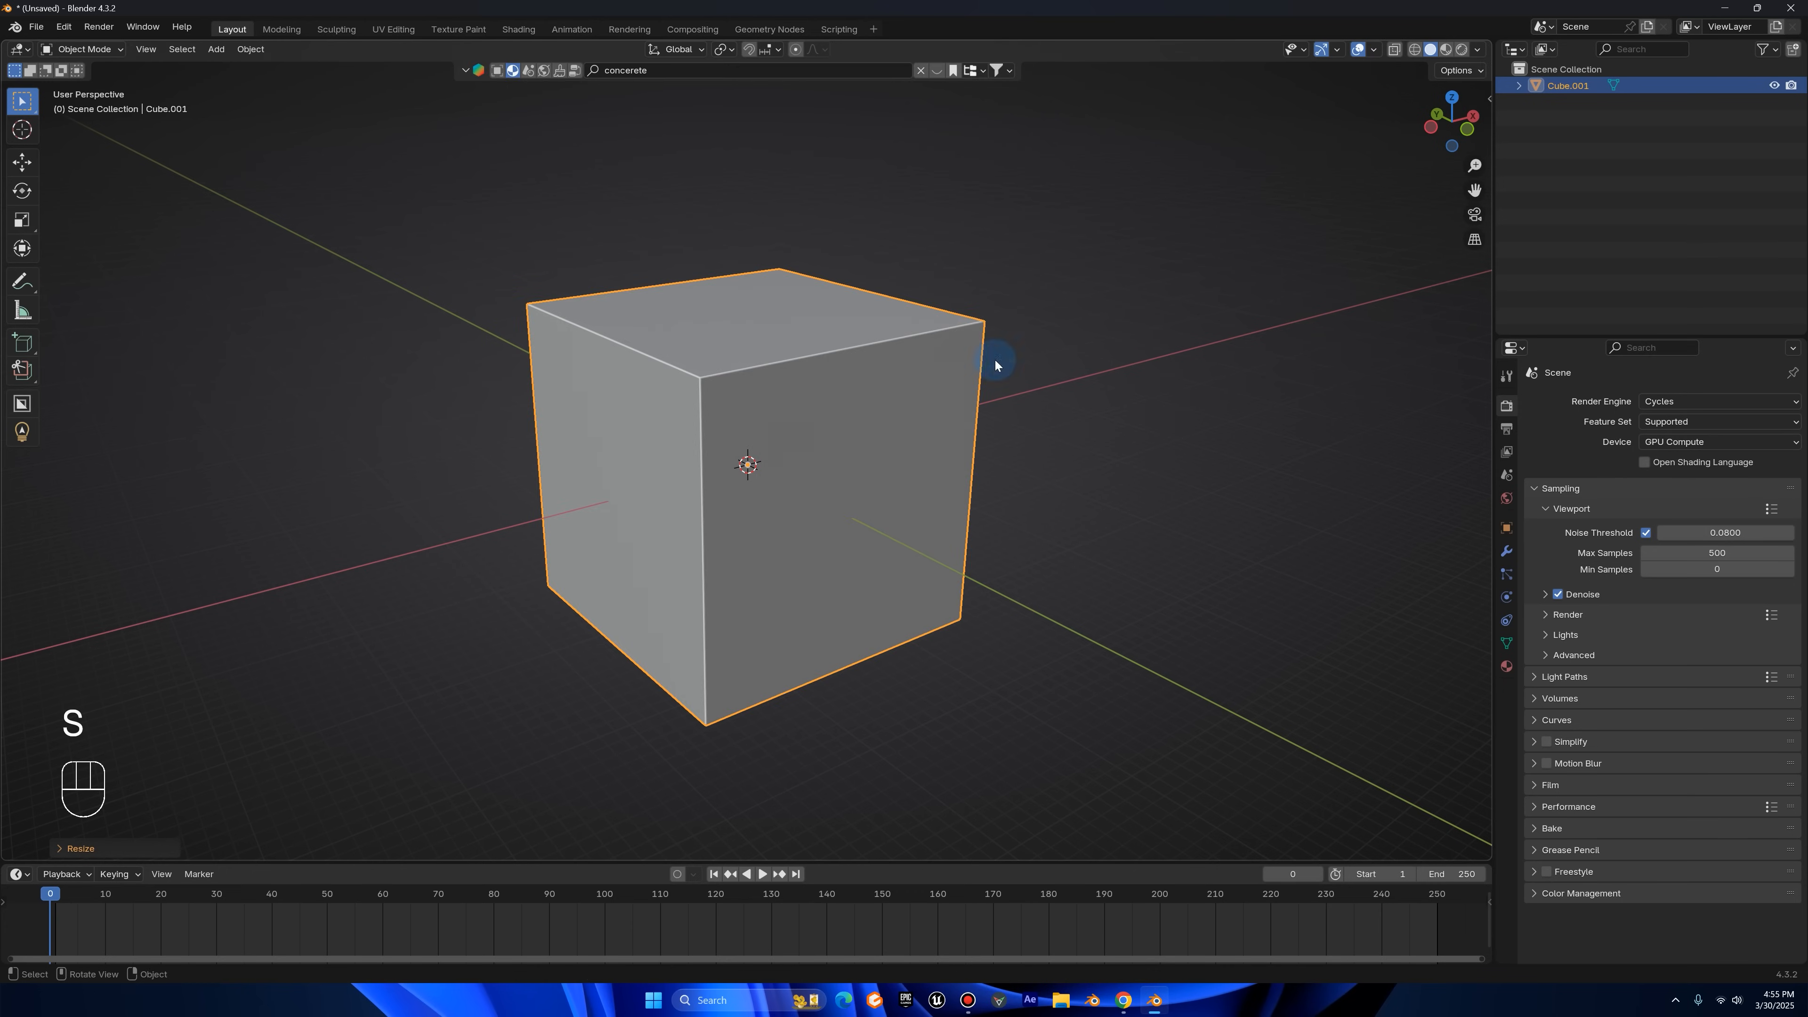
- From the front view, scale the cube along Z by 0.7
left_click(1468, 132)
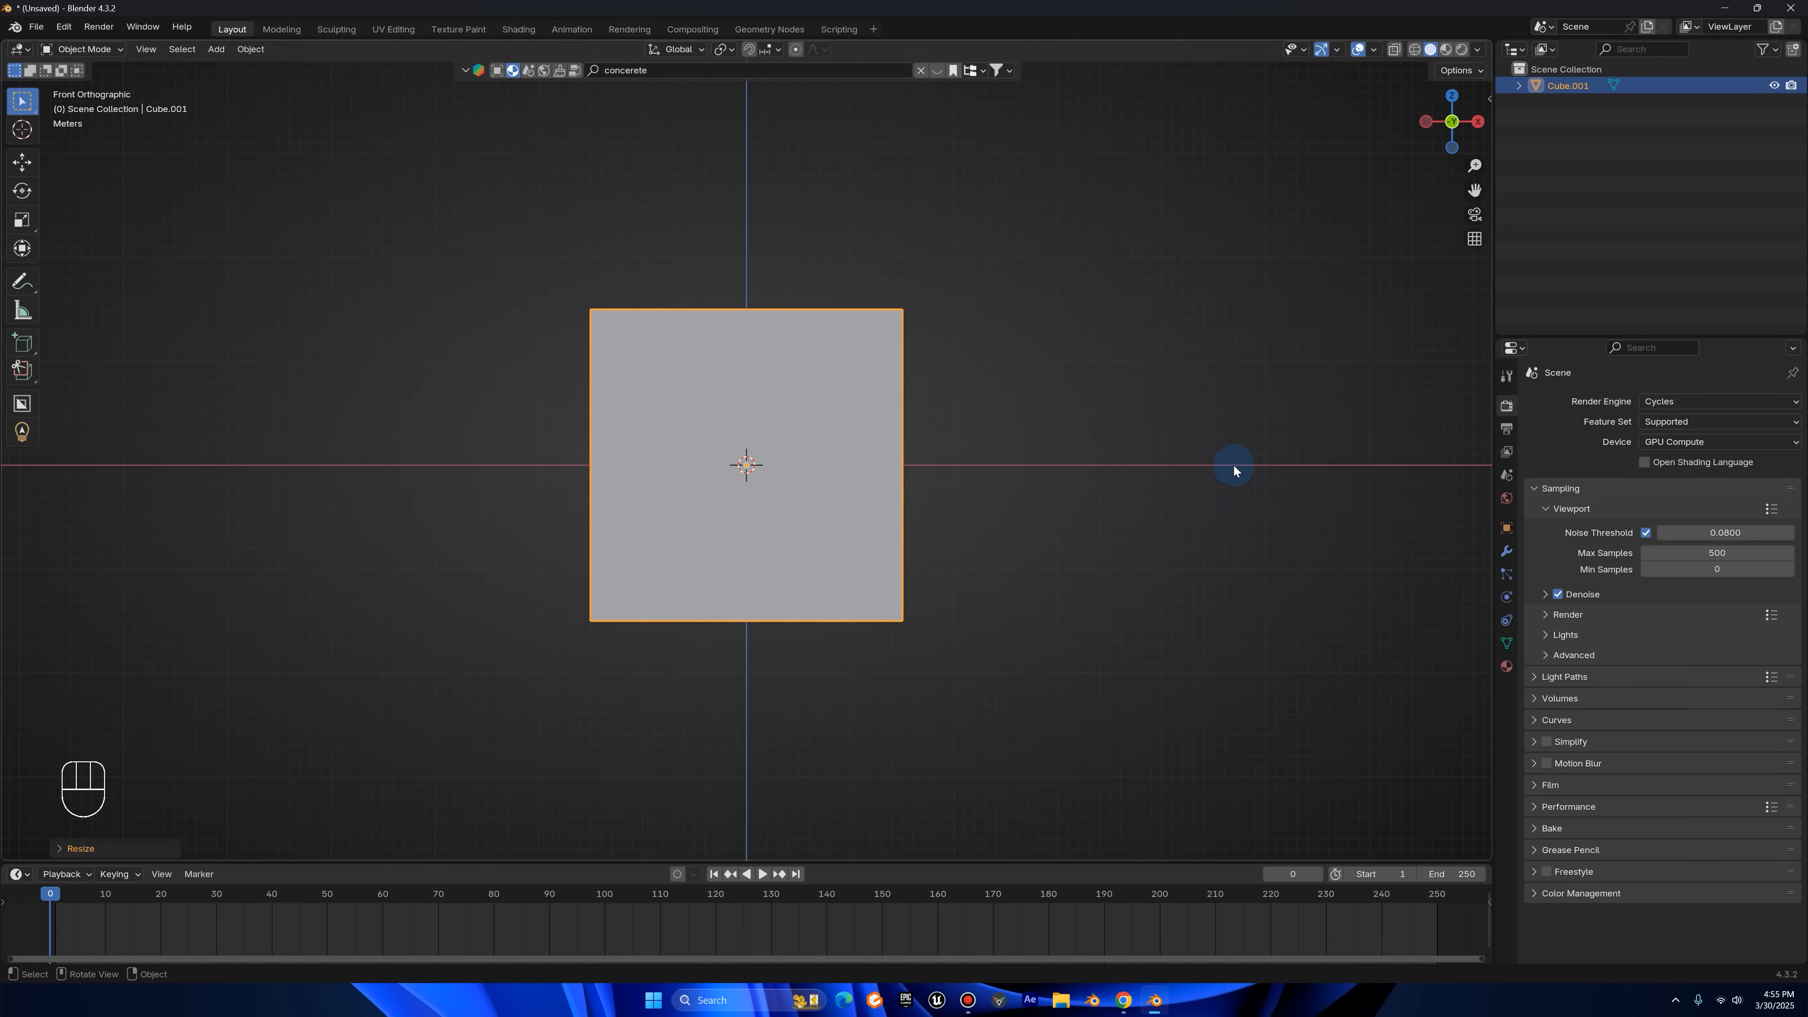
key("s")
key("z")
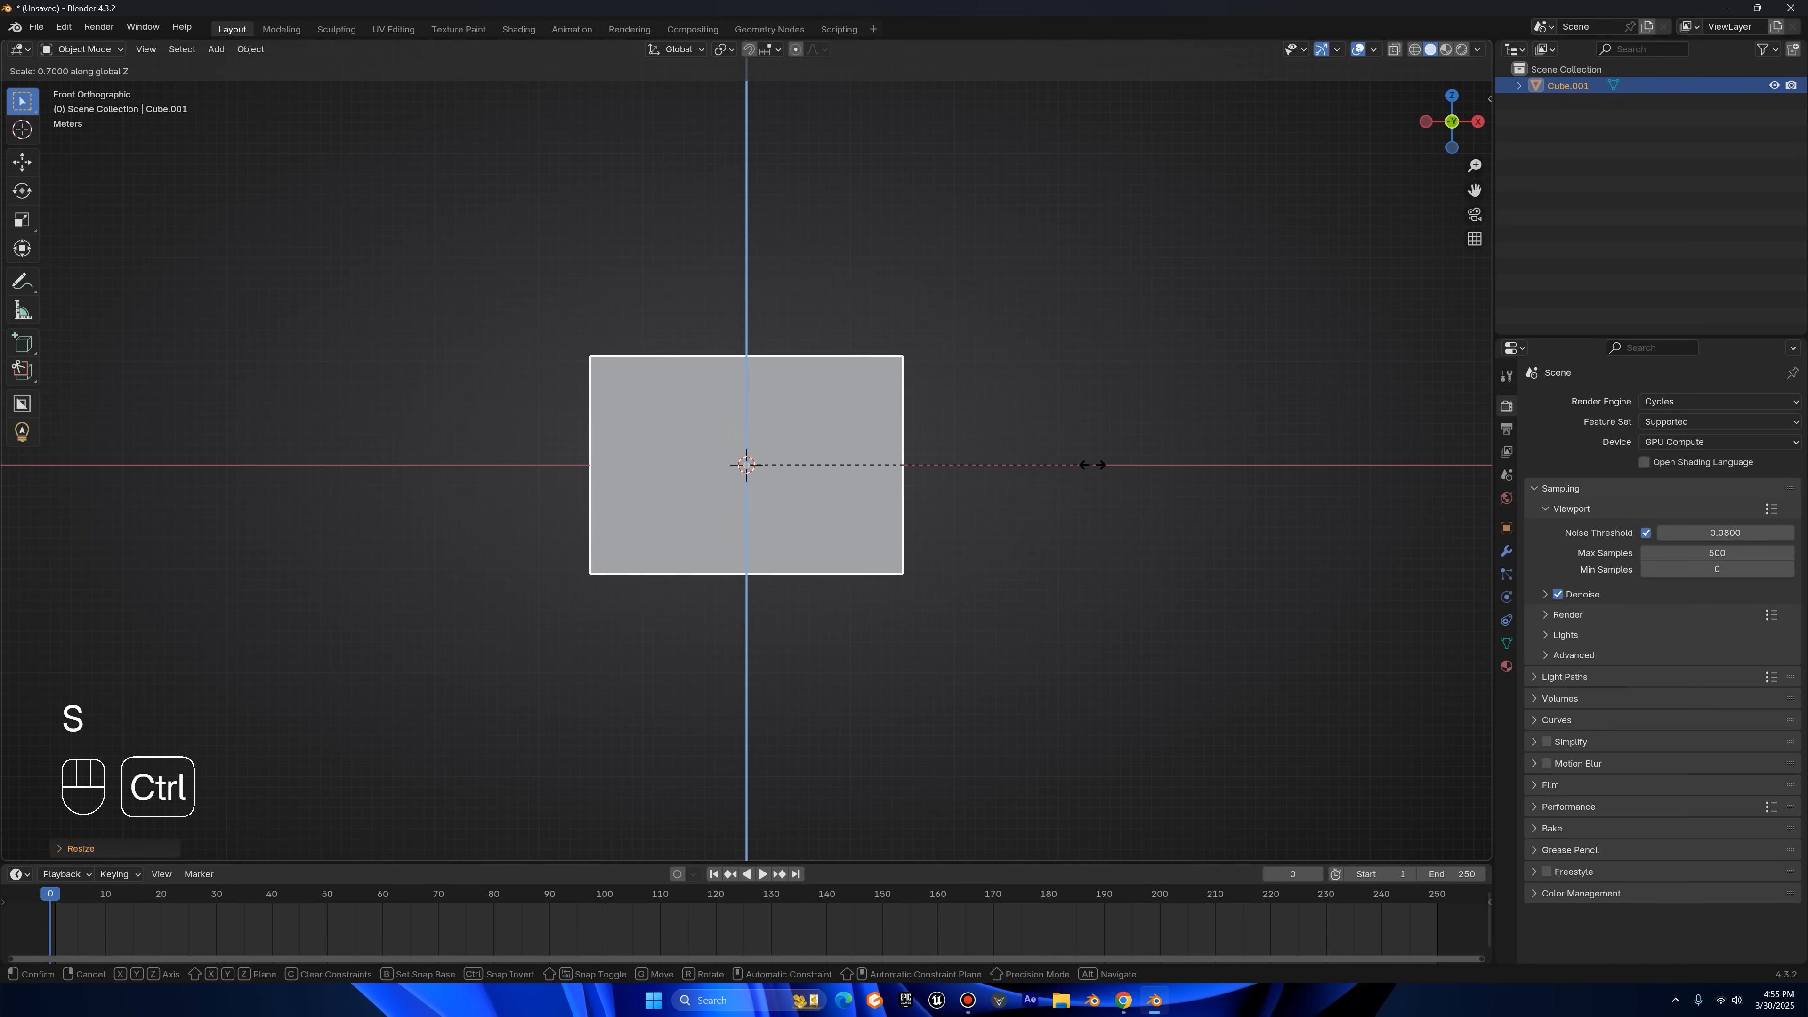
left_click(1061, 460)
- Raise the cube along Z until its base sits on the ground line
scroll(802, 523, "up", 1)
key("g")
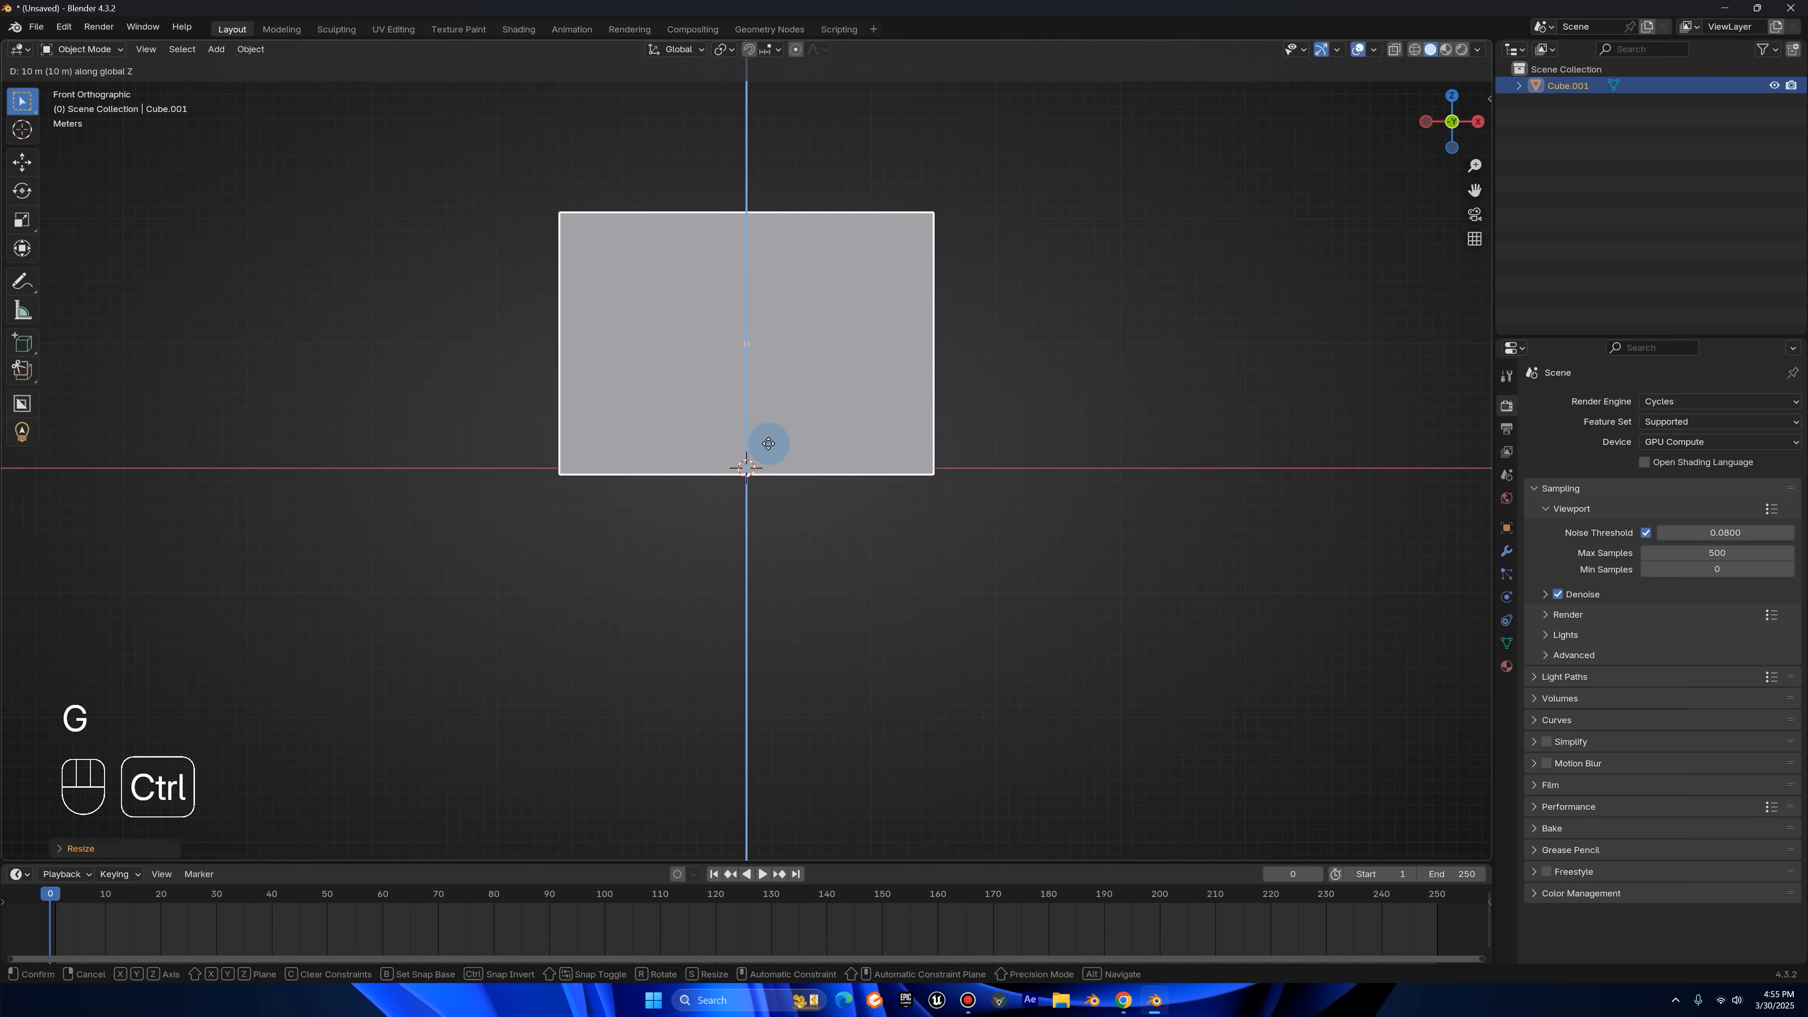
left_click(766, 438)
scroll(612, 570, "up", 10)
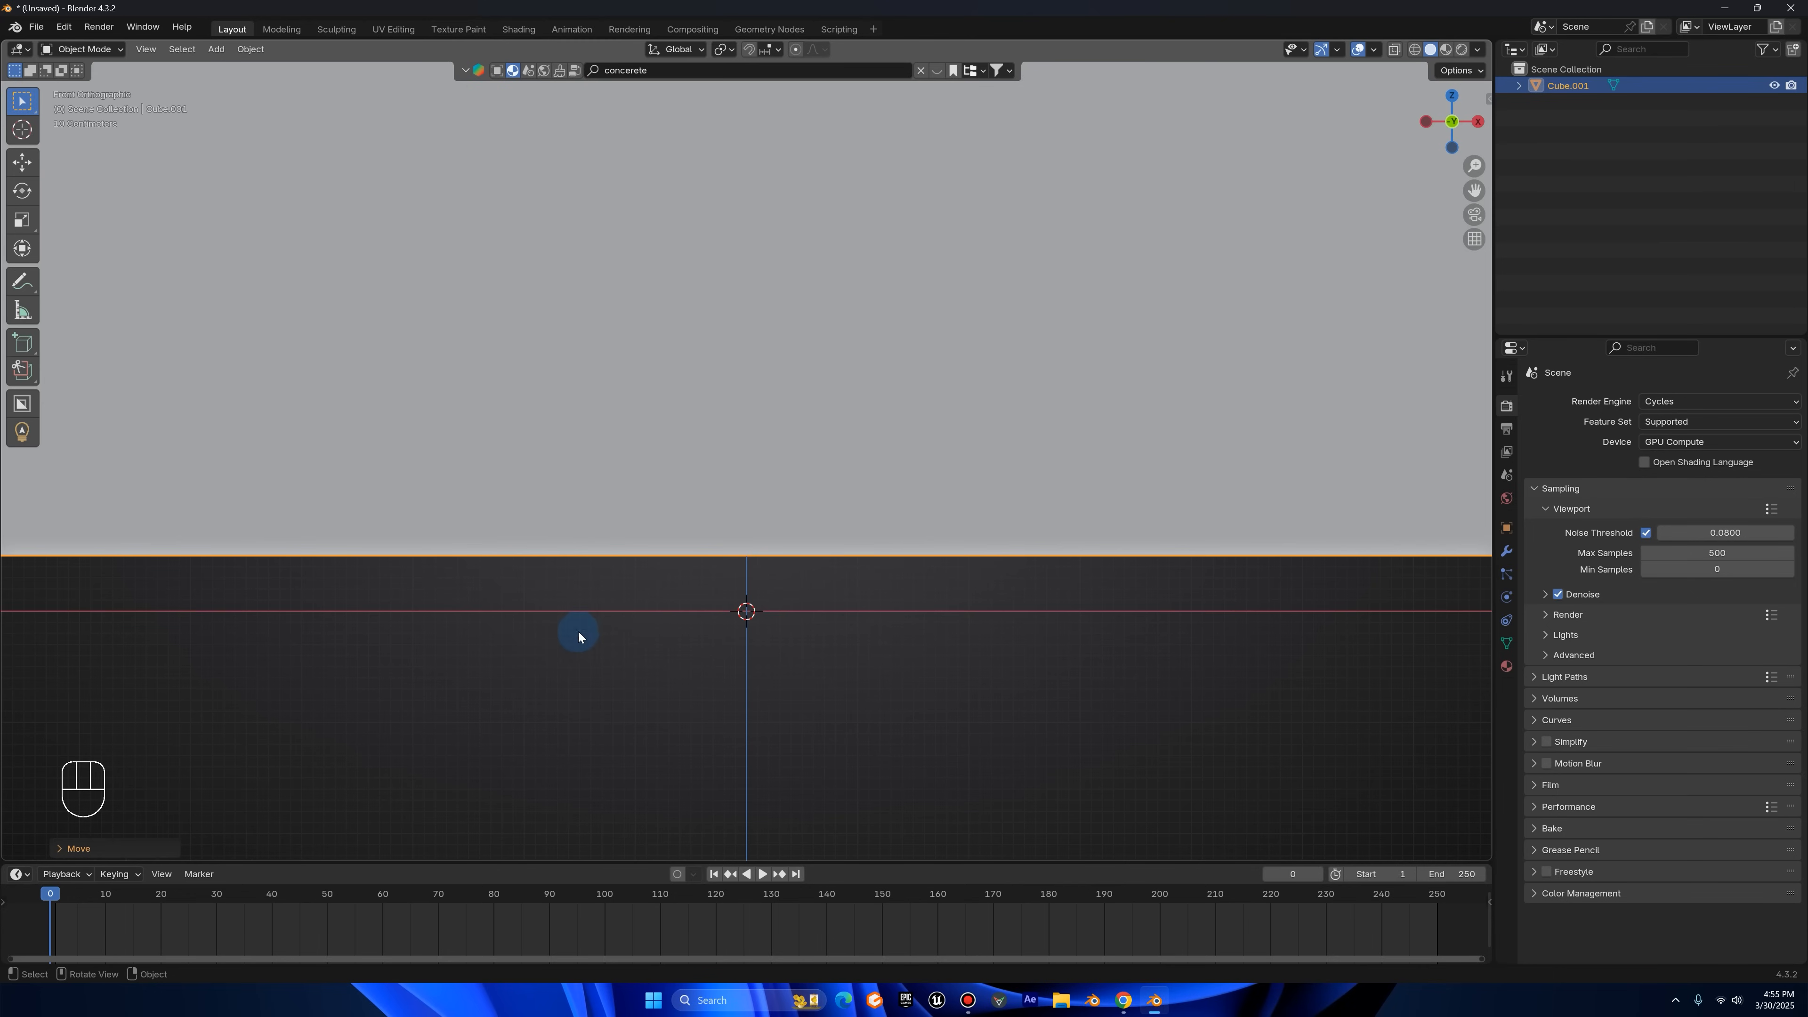
key("g")
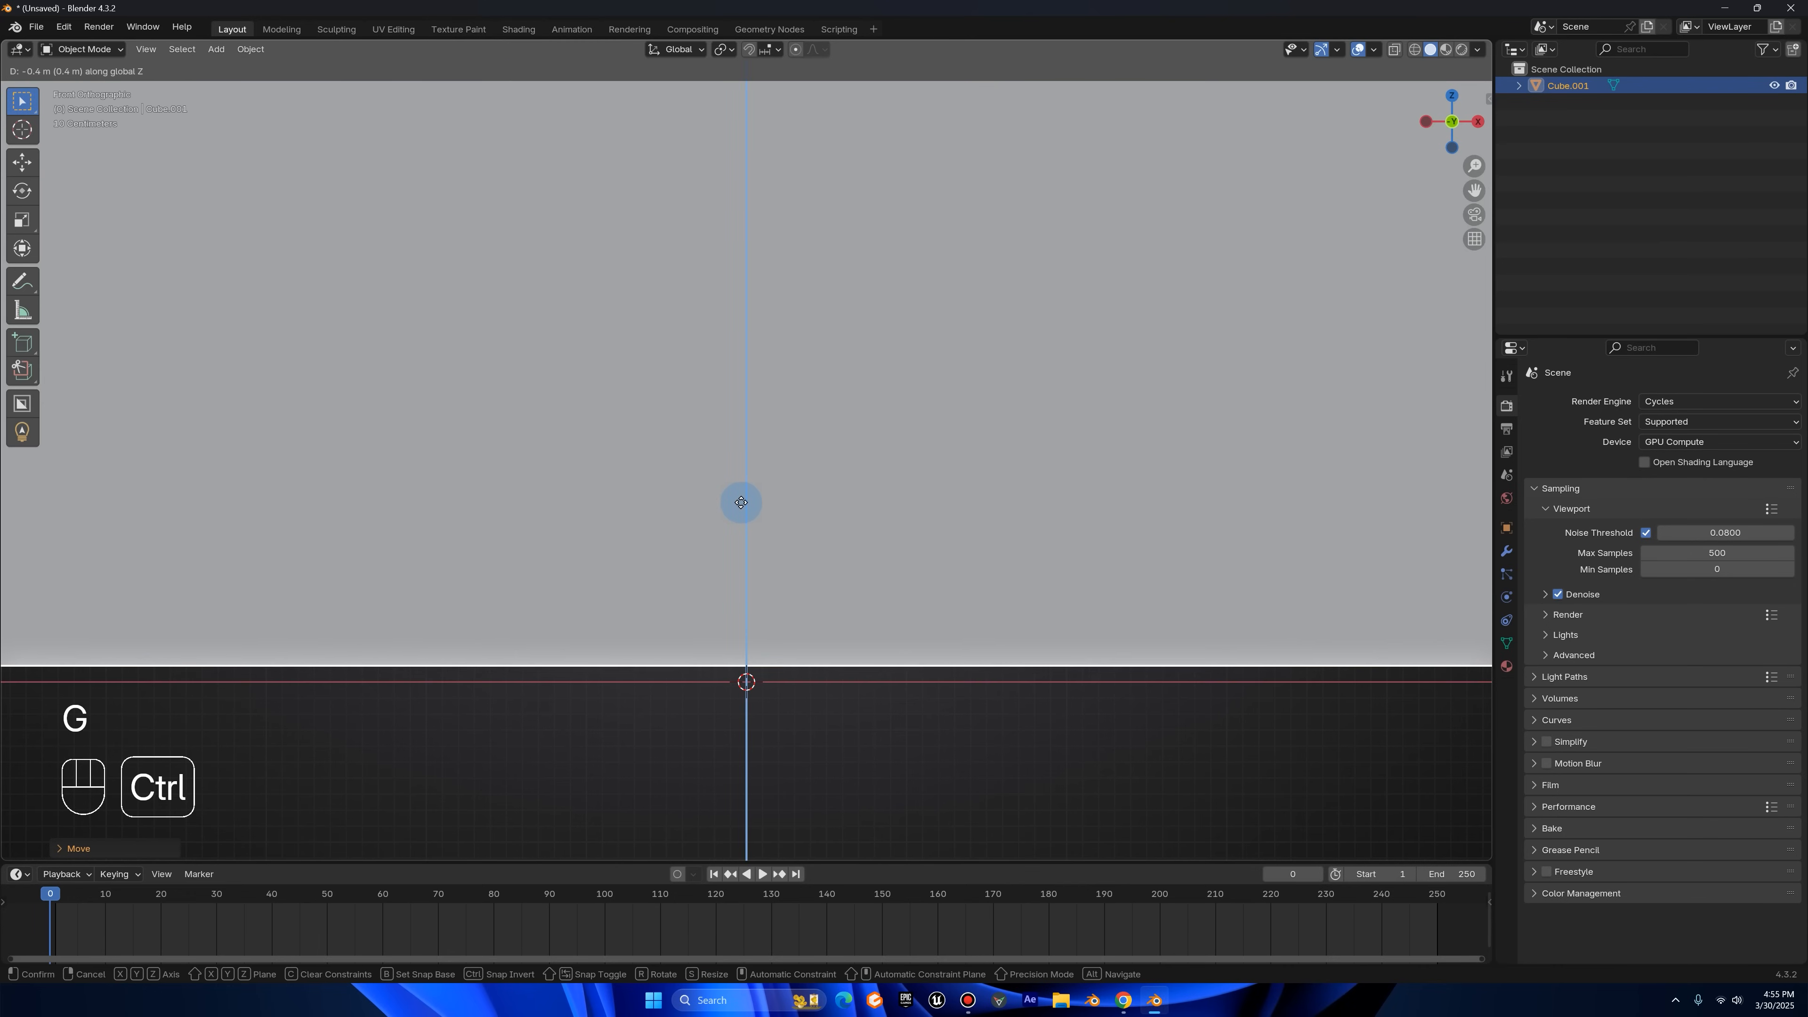
left_click(738, 513)
- Add a camera and align it to the front view of the cube
scroll(801, 371, "down", 5)
middle_click_drag(801, 371, 864, 189)
key("shift+a")
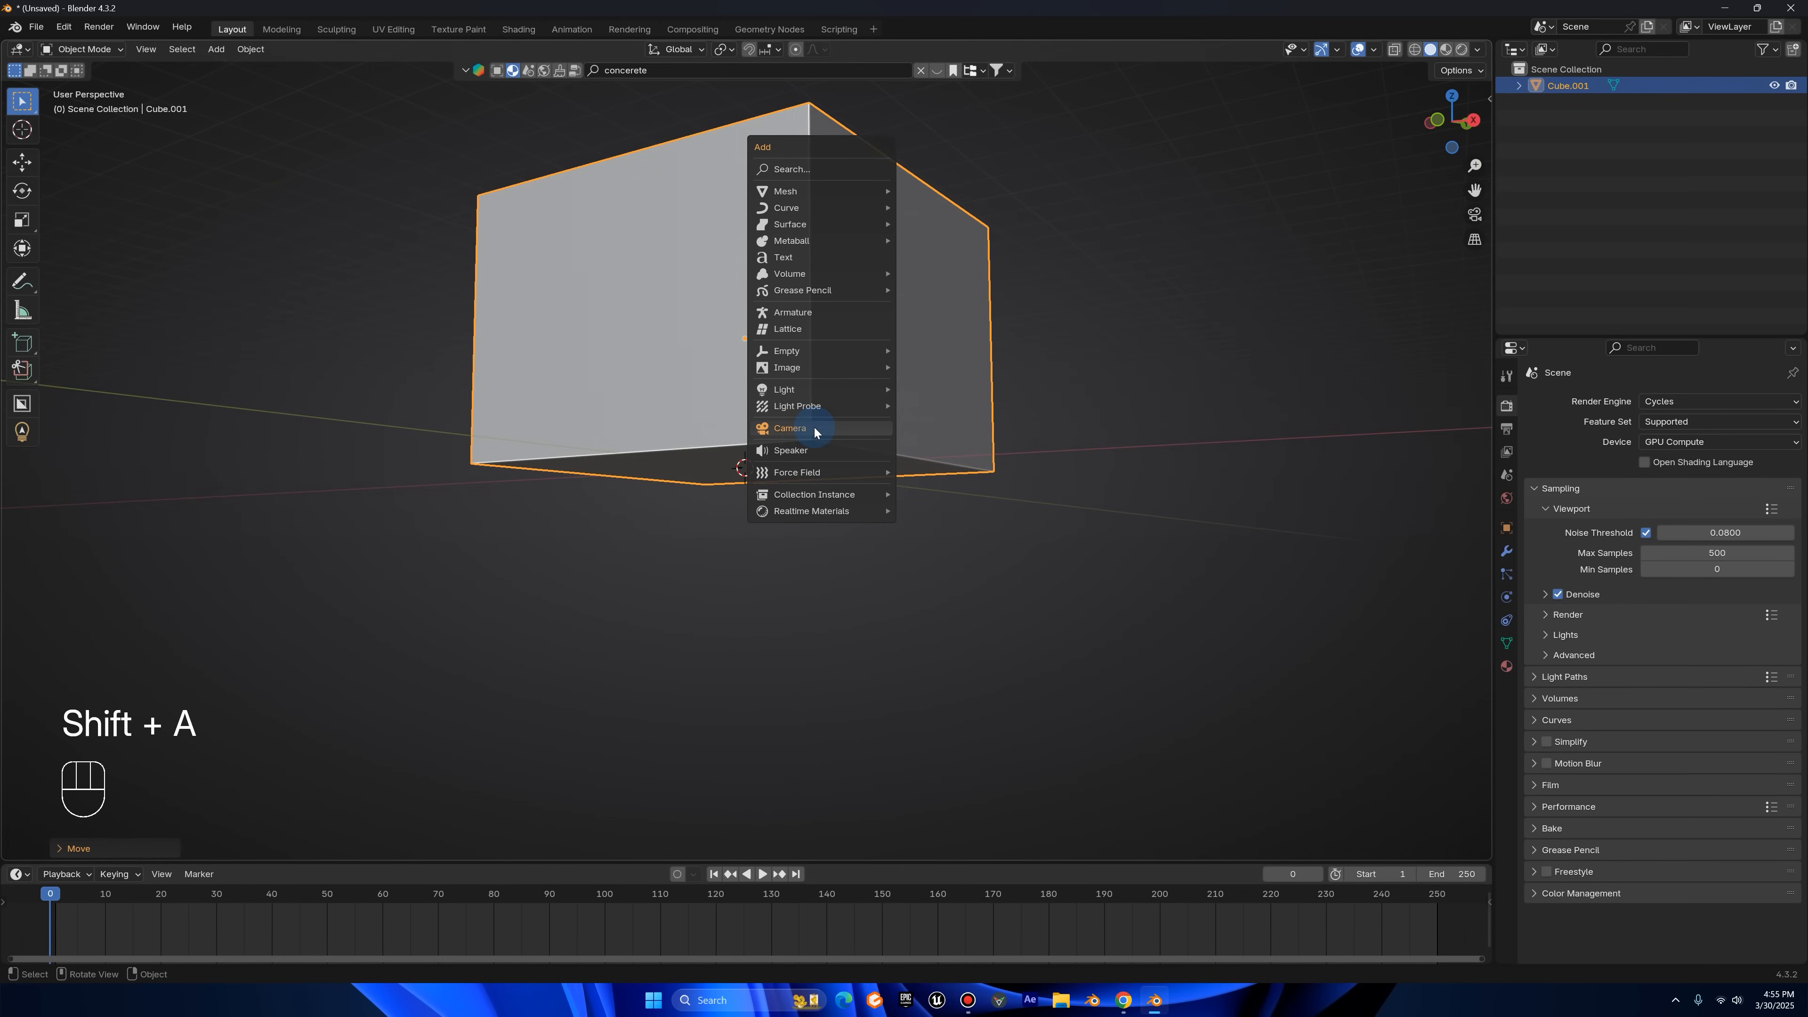
left_click(816, 430)
left_click_drag(1480, 121, 1422, 110)
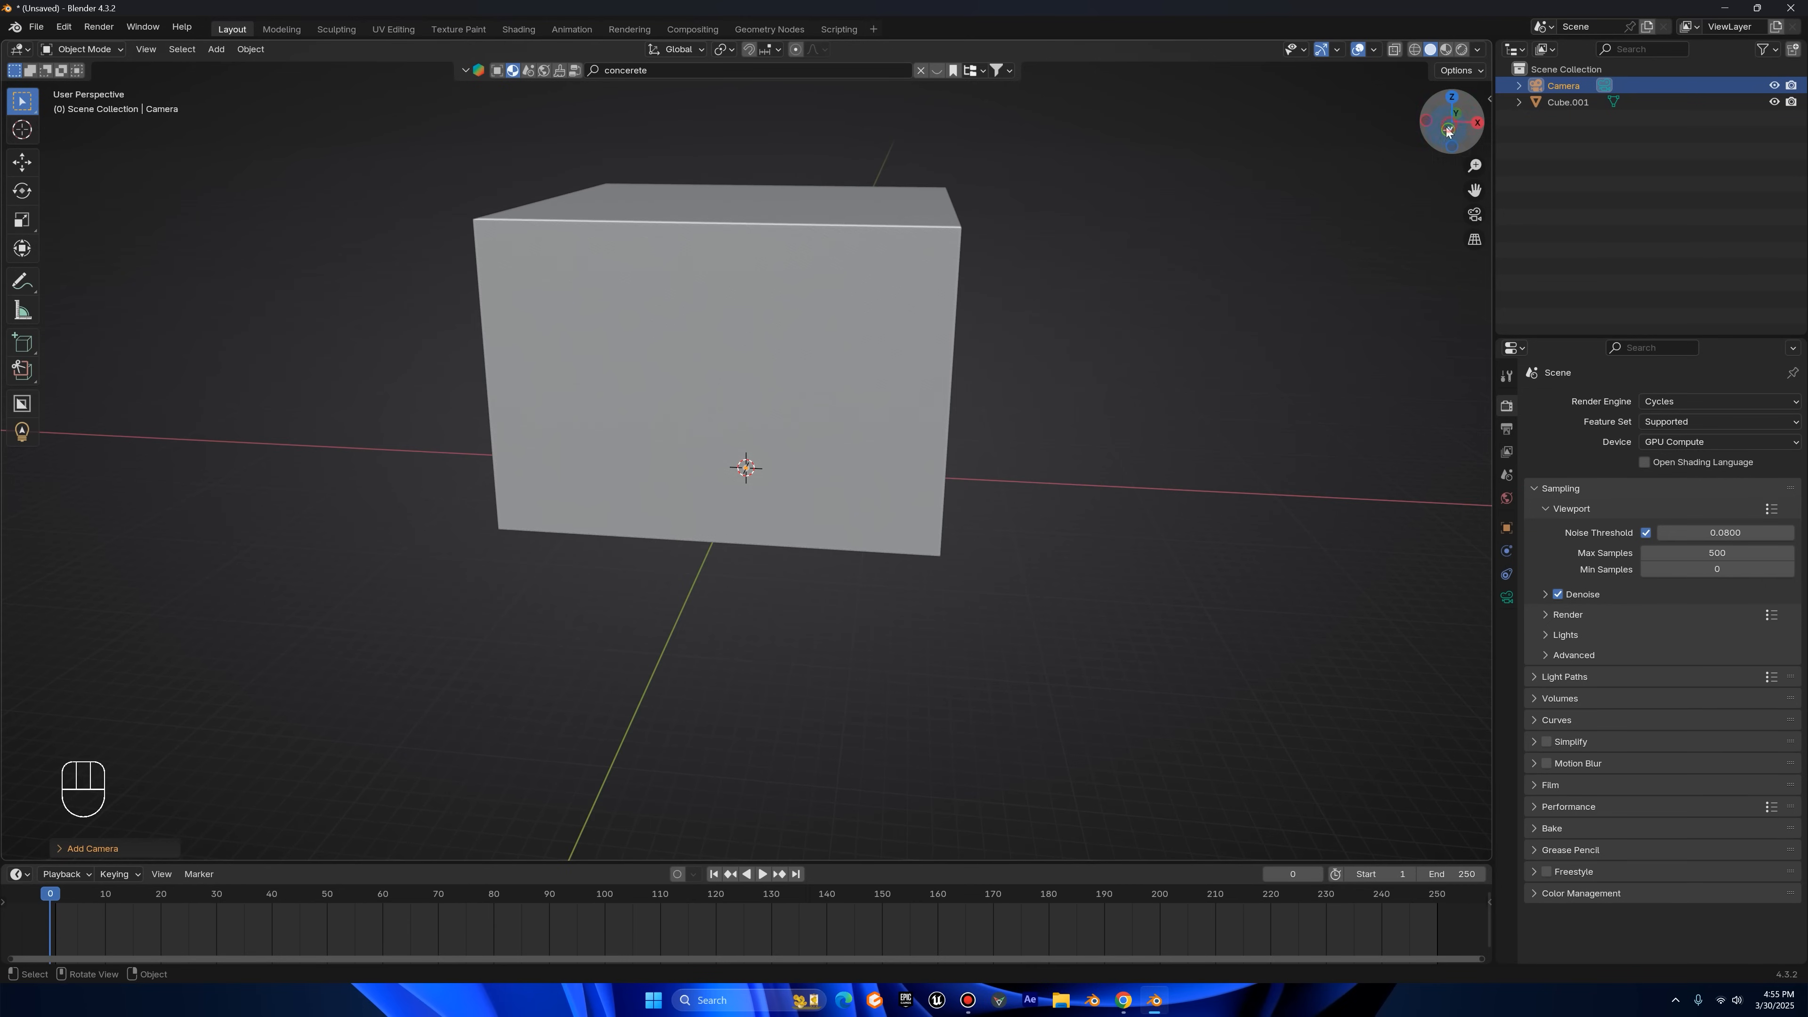
left_click(1447, 131)
key("ctrl")
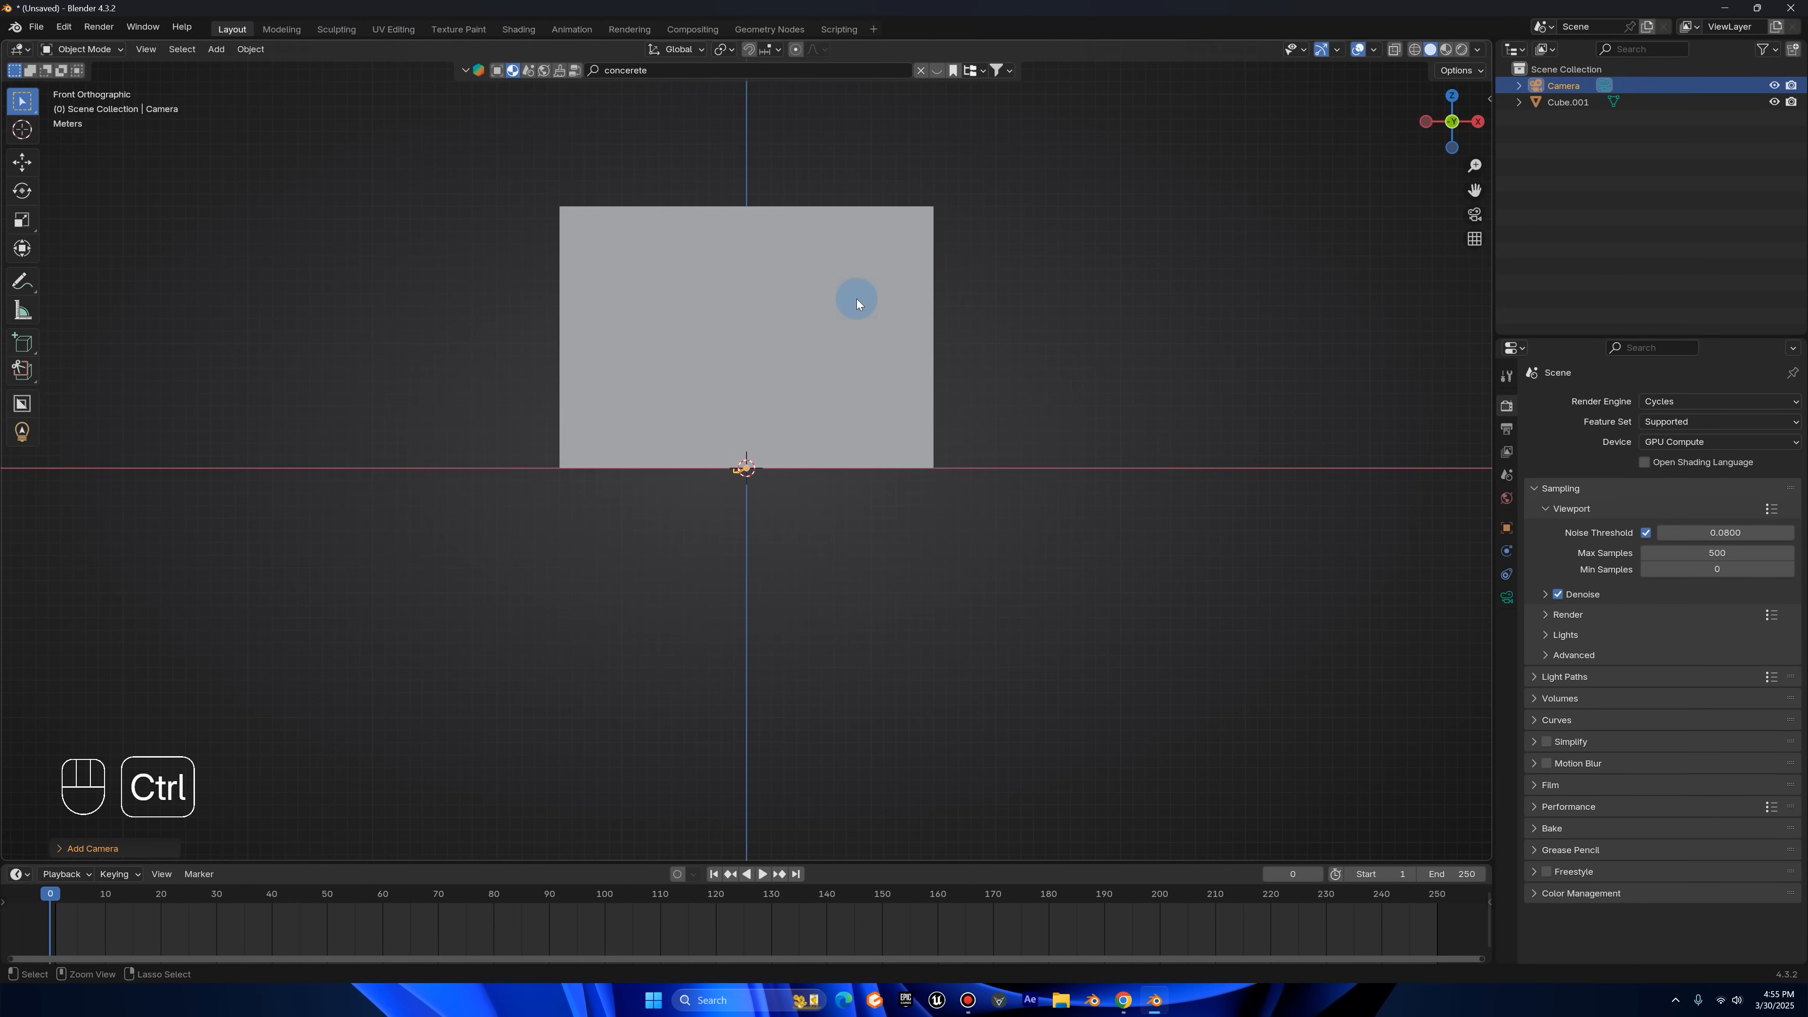
key("ctrl+alt+KP_0")
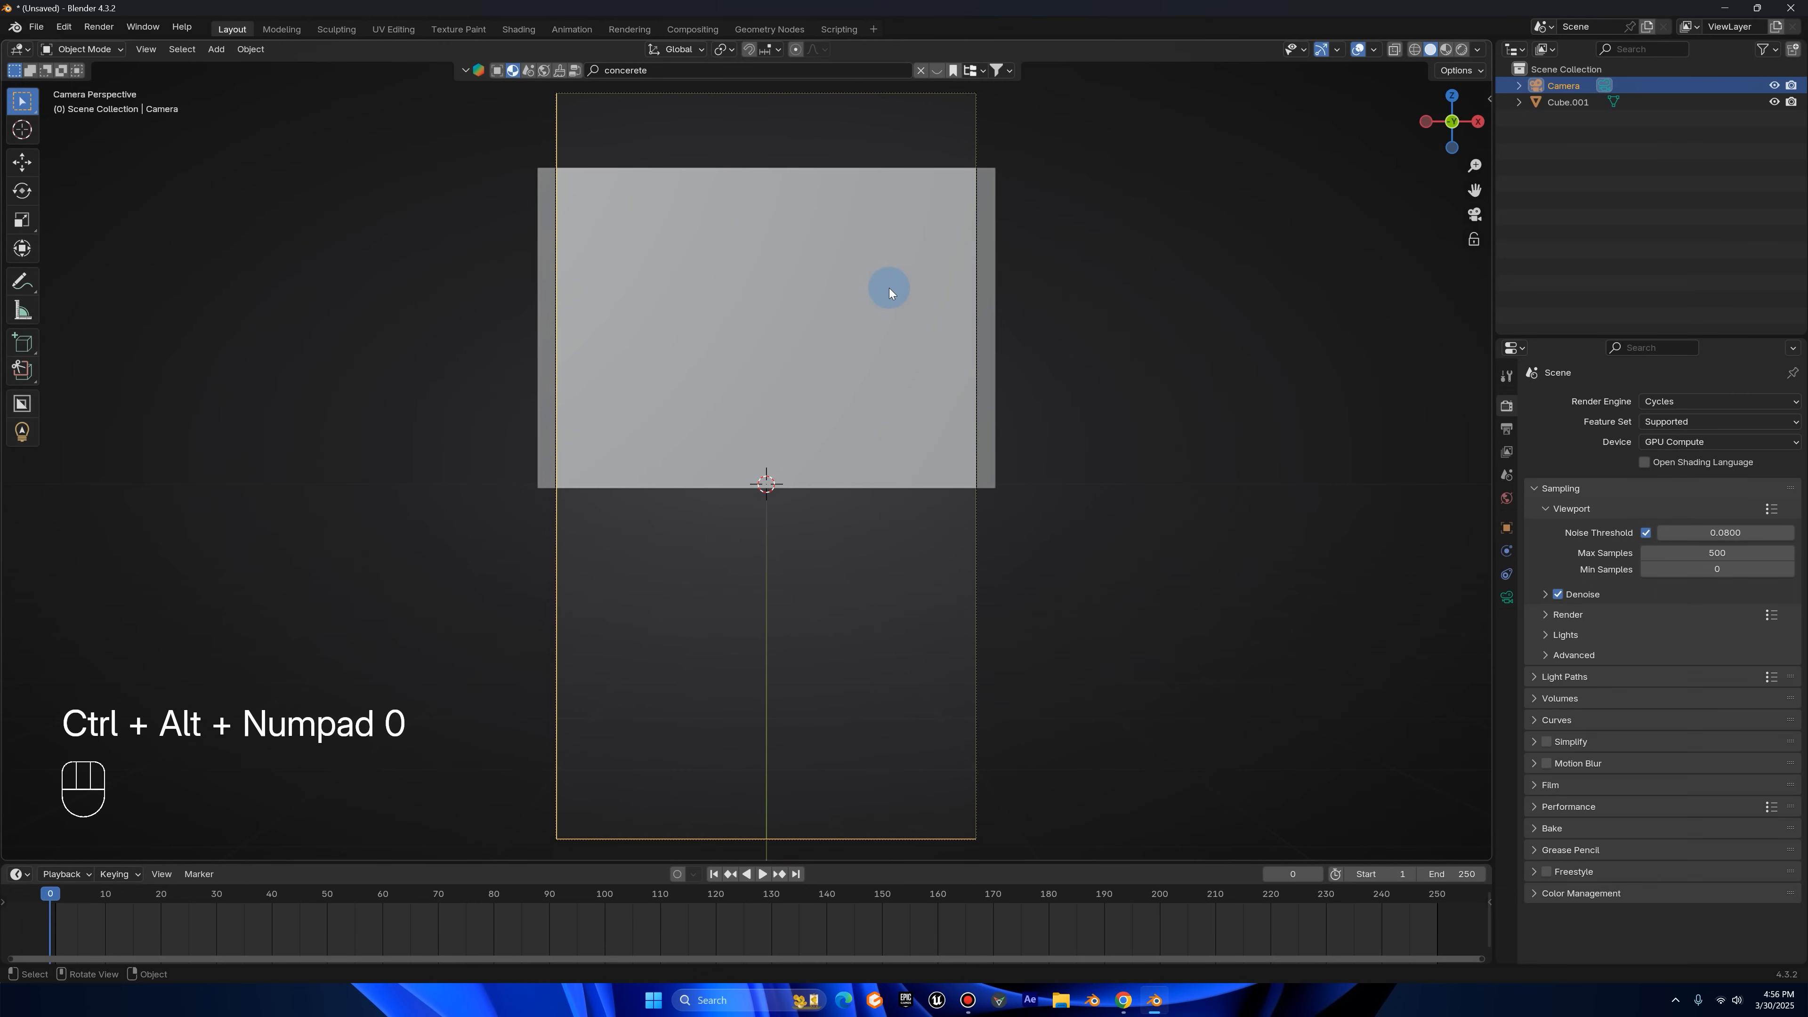
- Set the output resolution to 1080 × 1920 px for a vertical frame
left_click(1507, 428)
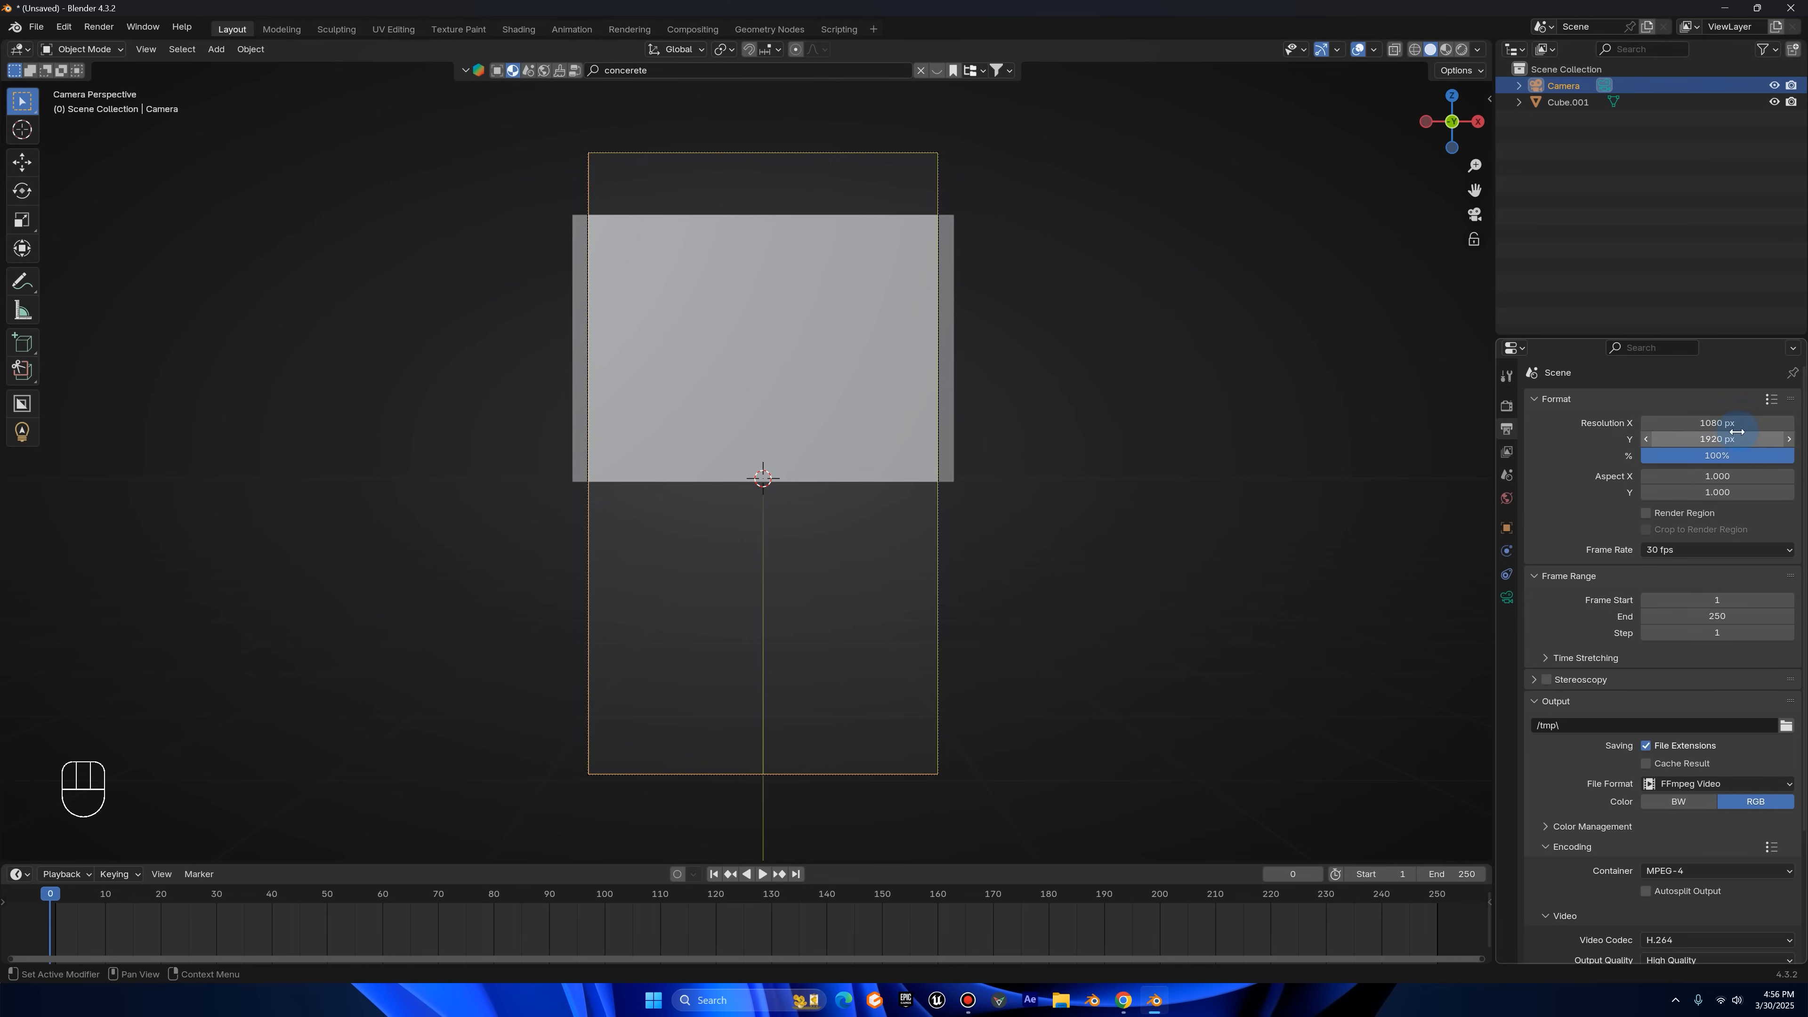
left_click(1723, 420)
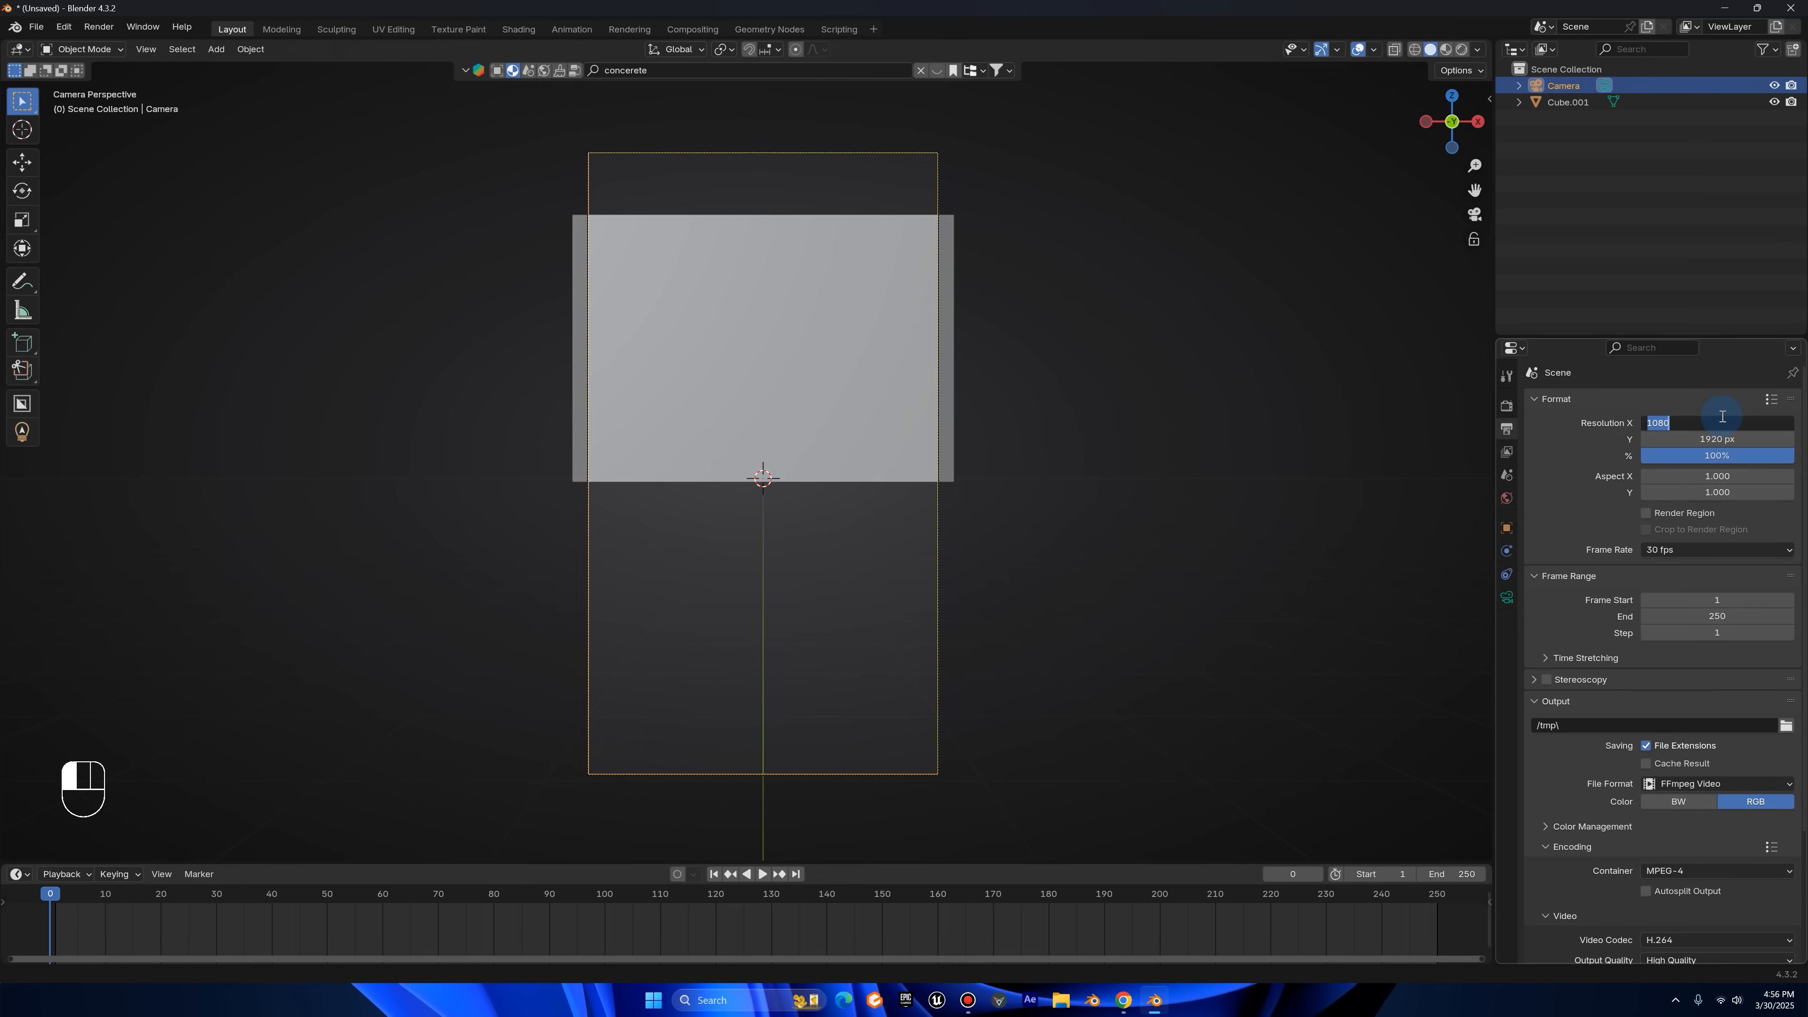
type("1080")
left_click(1728, 438)
type("1")
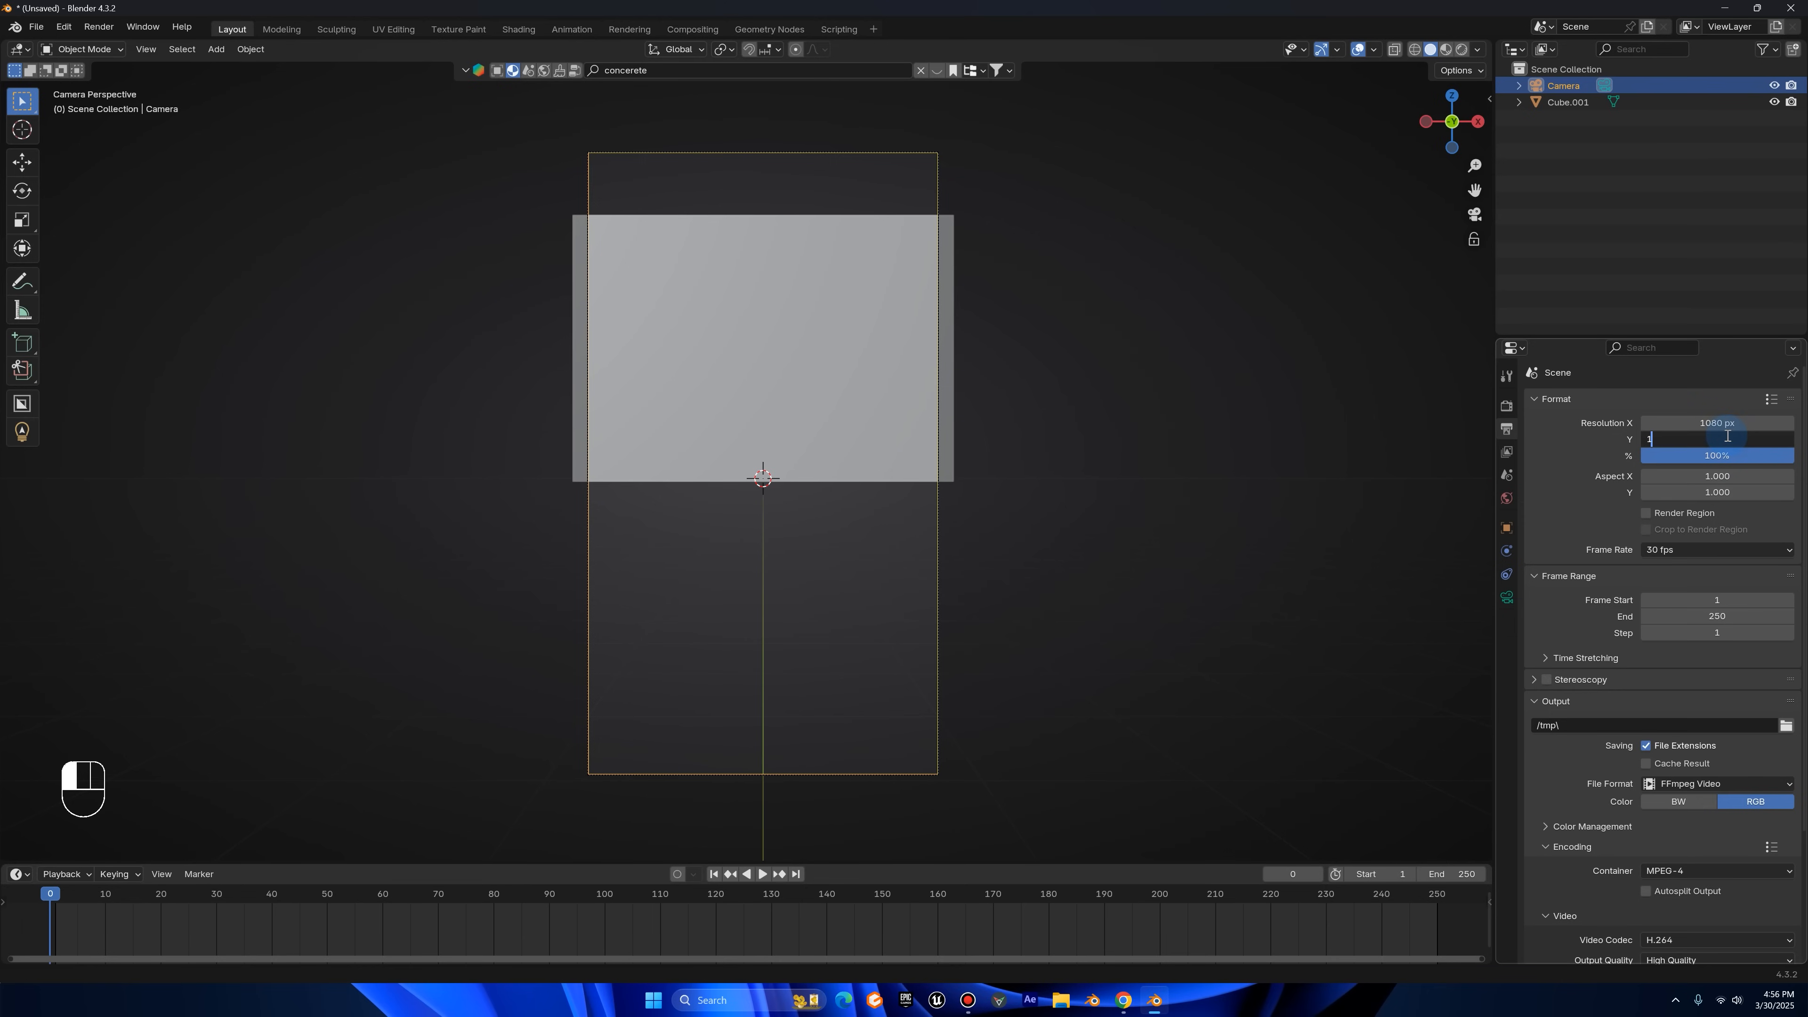
type("920")
left_click(697, 261)
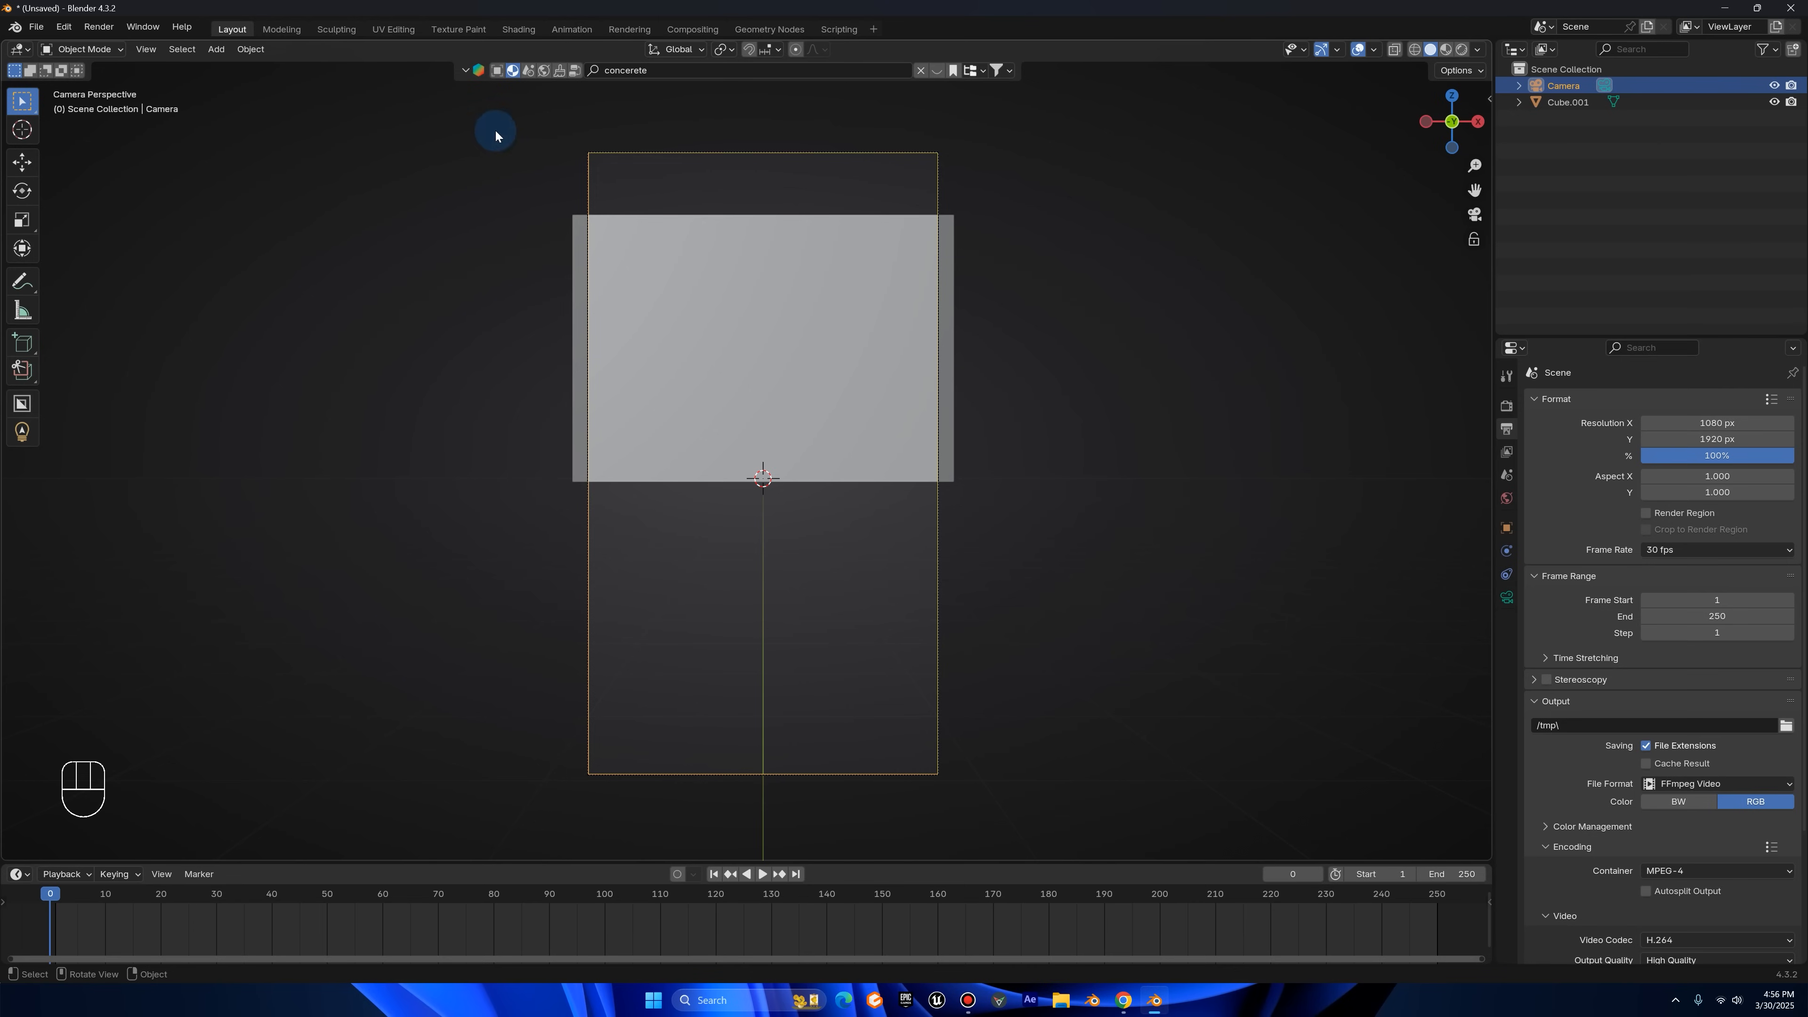
key("g")
key("z")
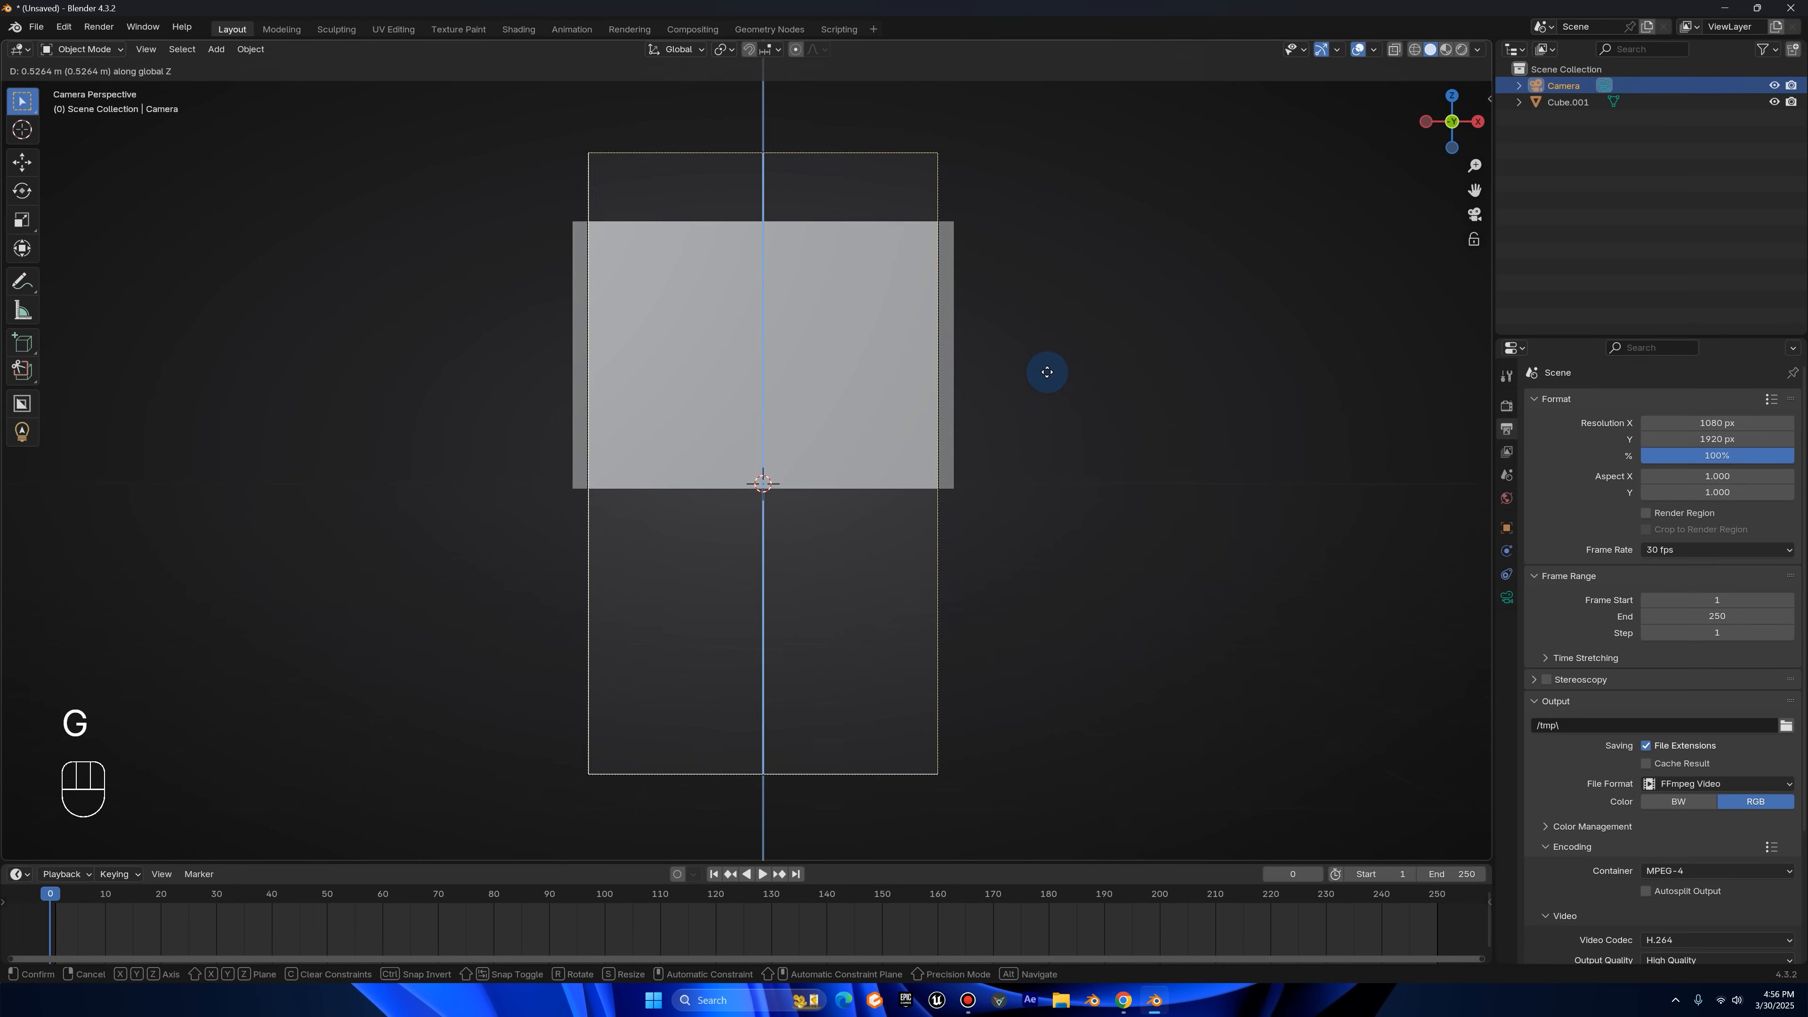
right_click(1046, 344)
- From the right side view, move the camera inside the box, just past its front wall and slightly above the floor
key("KP_0")
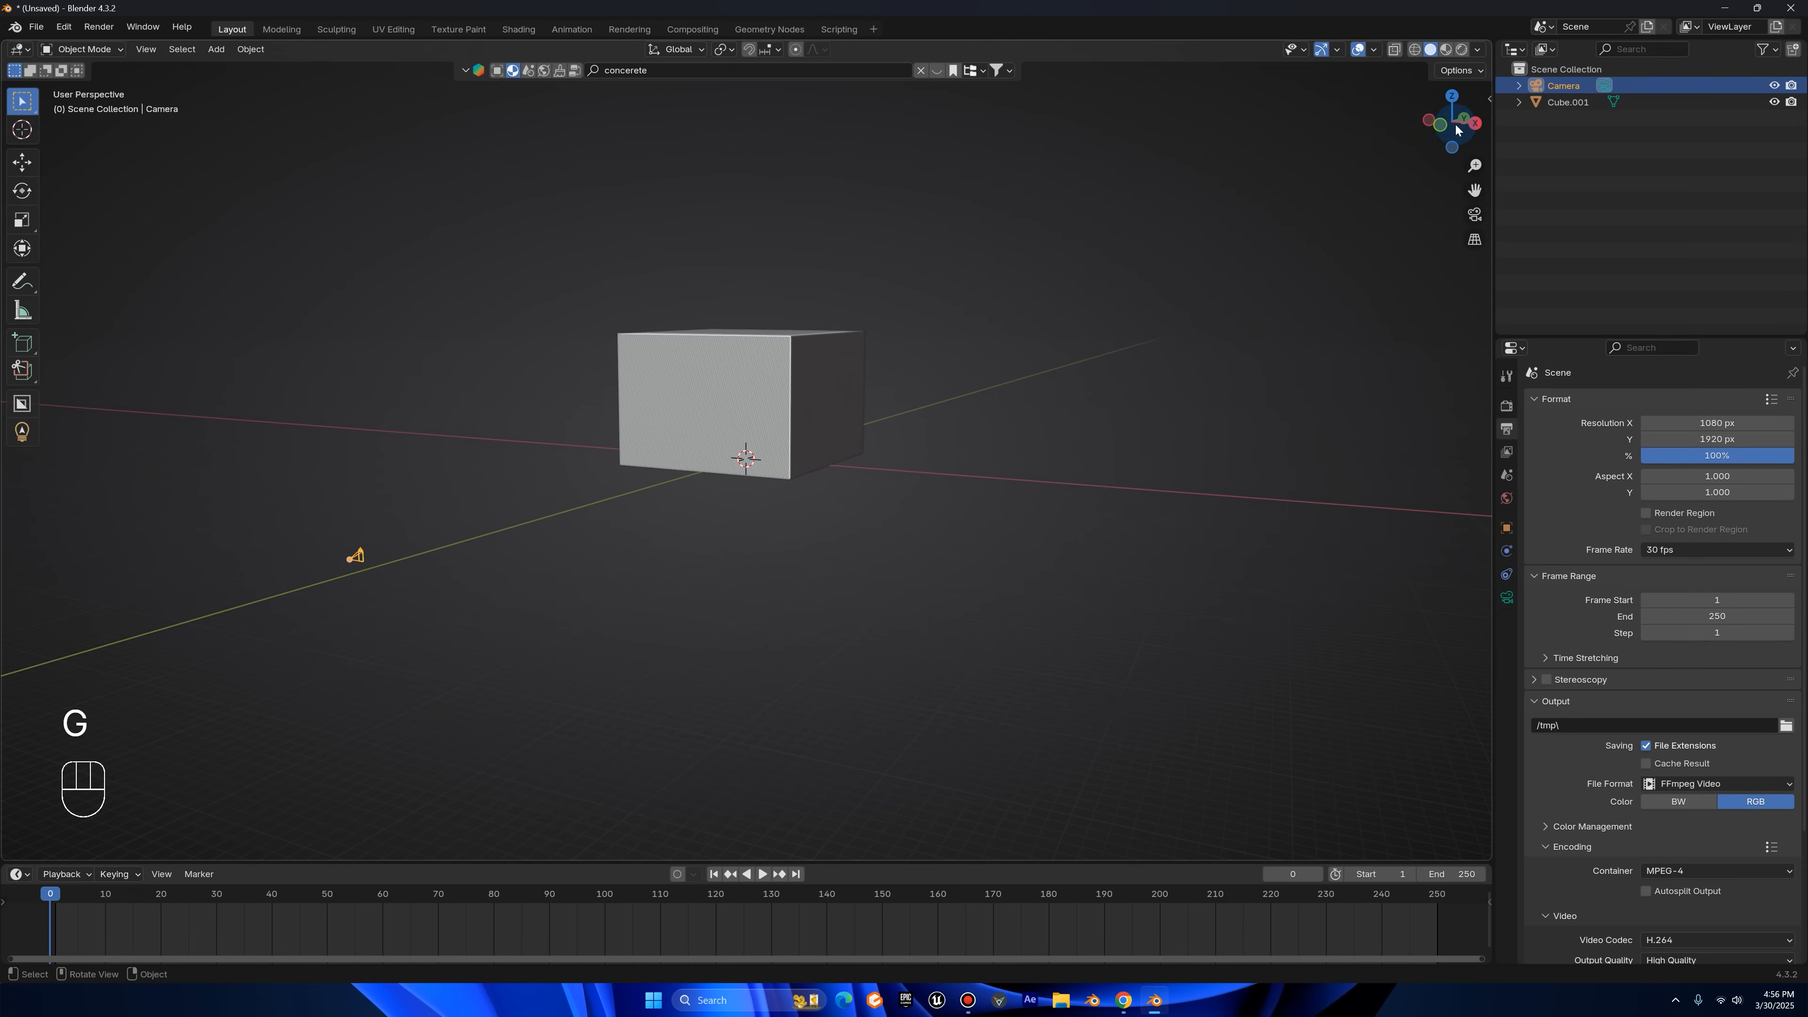
left_click(1476, 129)
key("g")
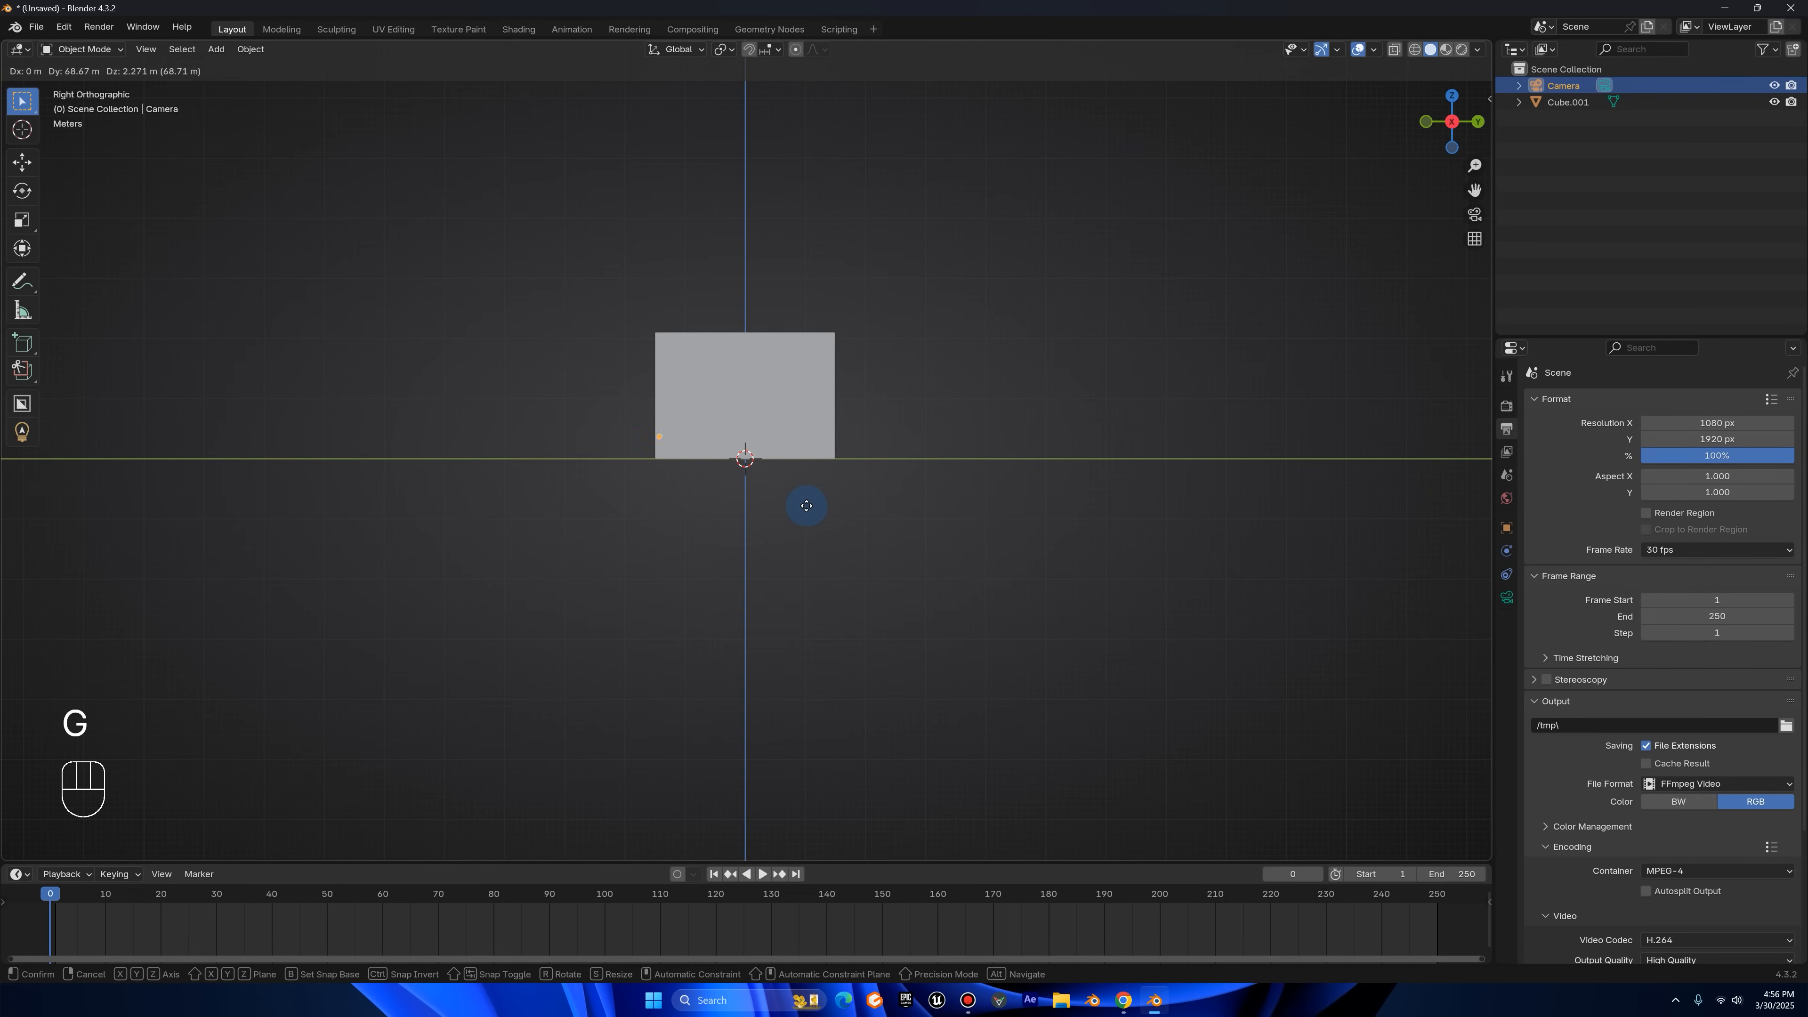
left_click(801, 507)
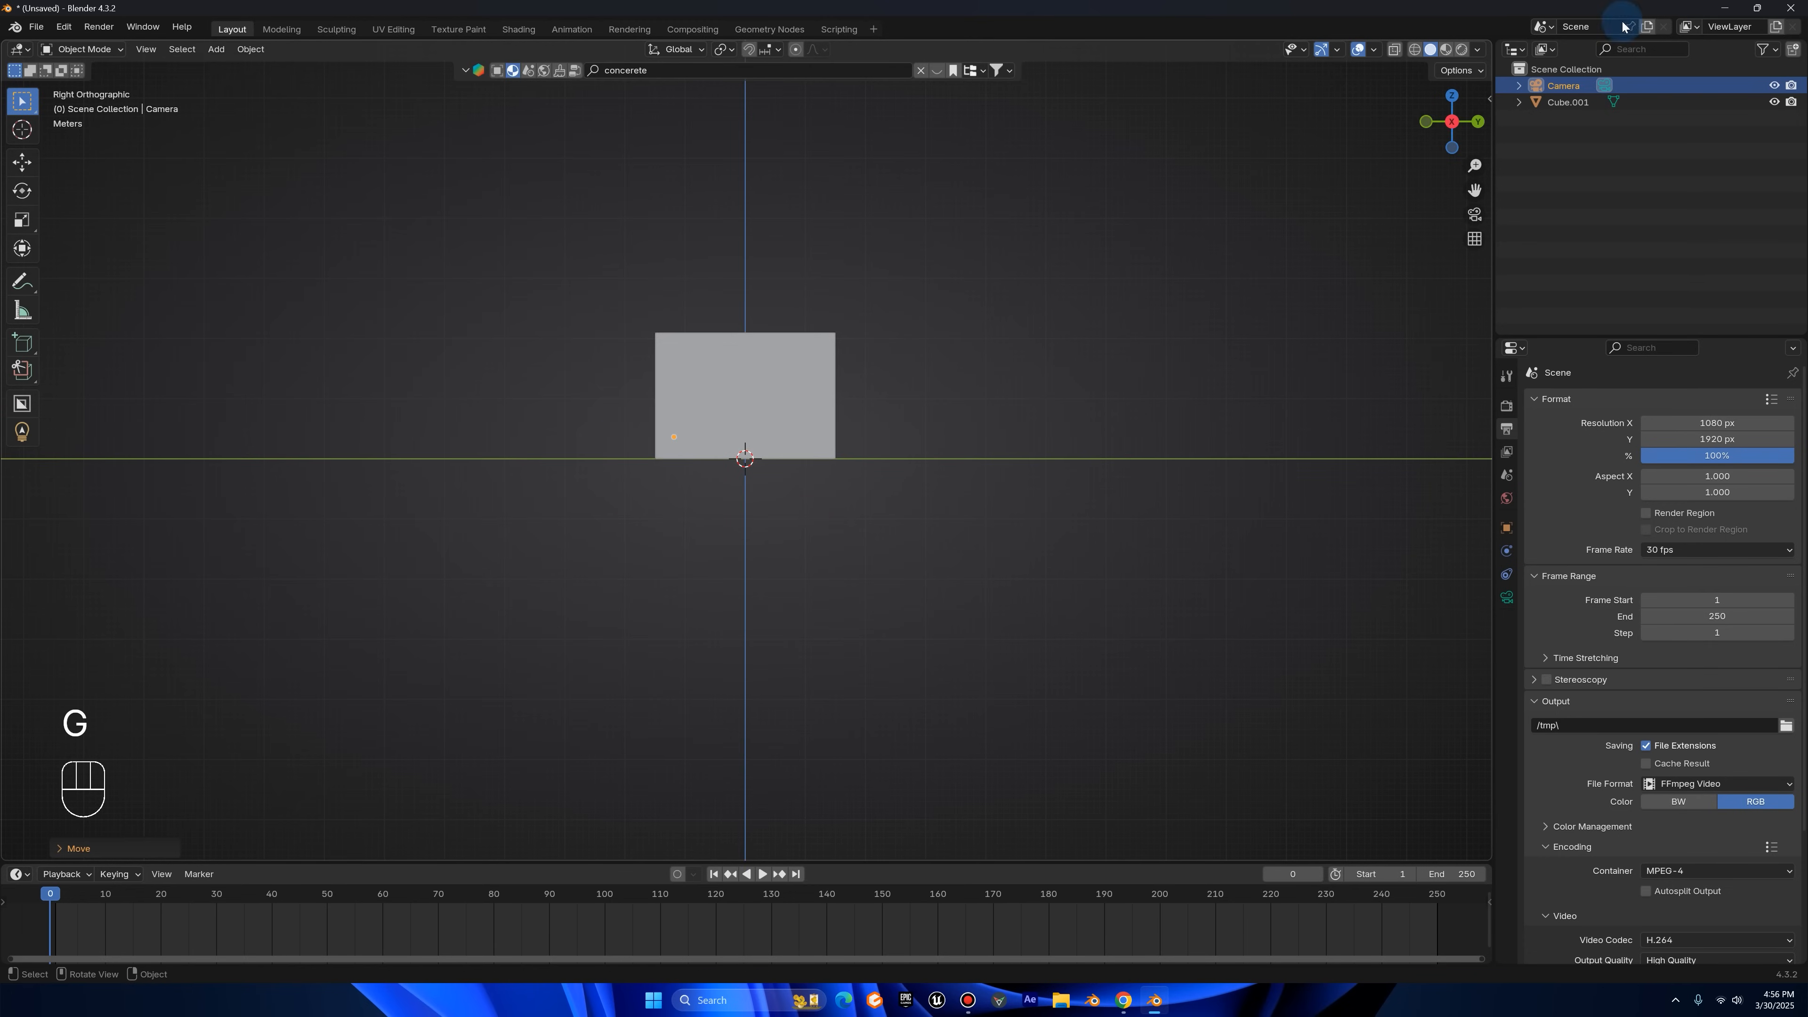
- In camera view, rotate the camera about X to tilt it upward toward the back wall
left_click(1474, 215)
key("r")
key("x")
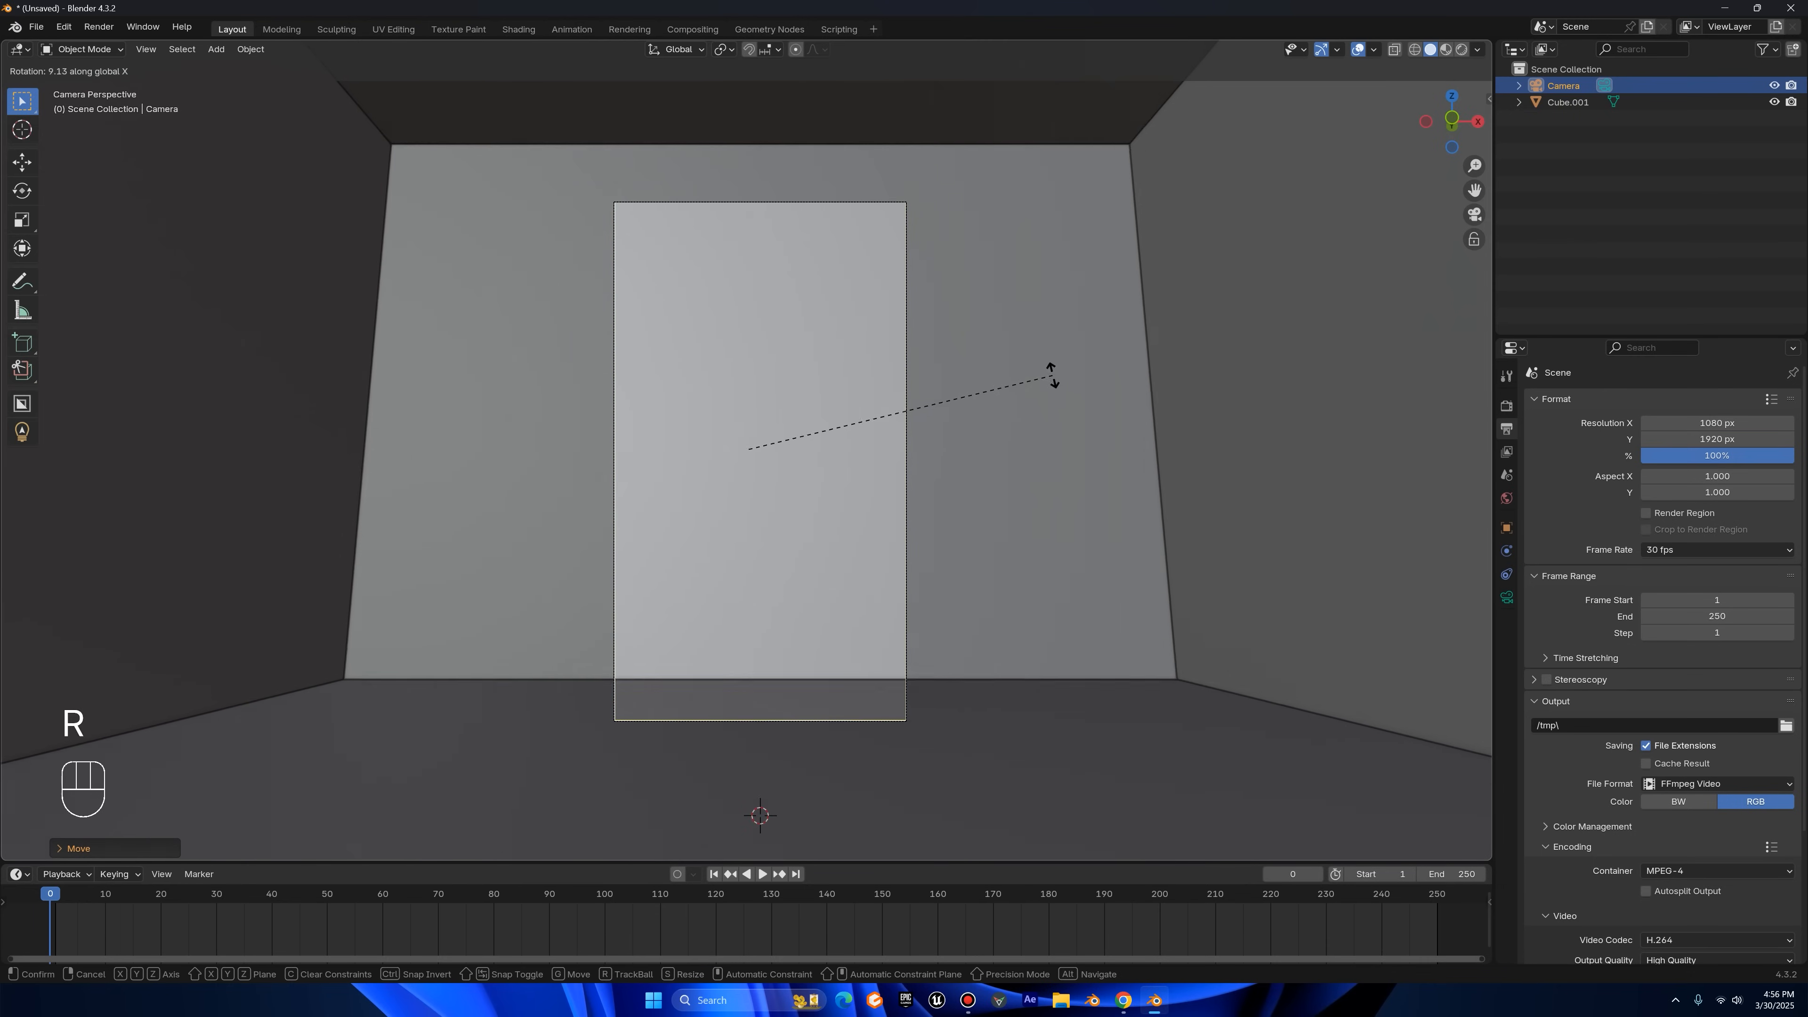
left_click(1064, 381)
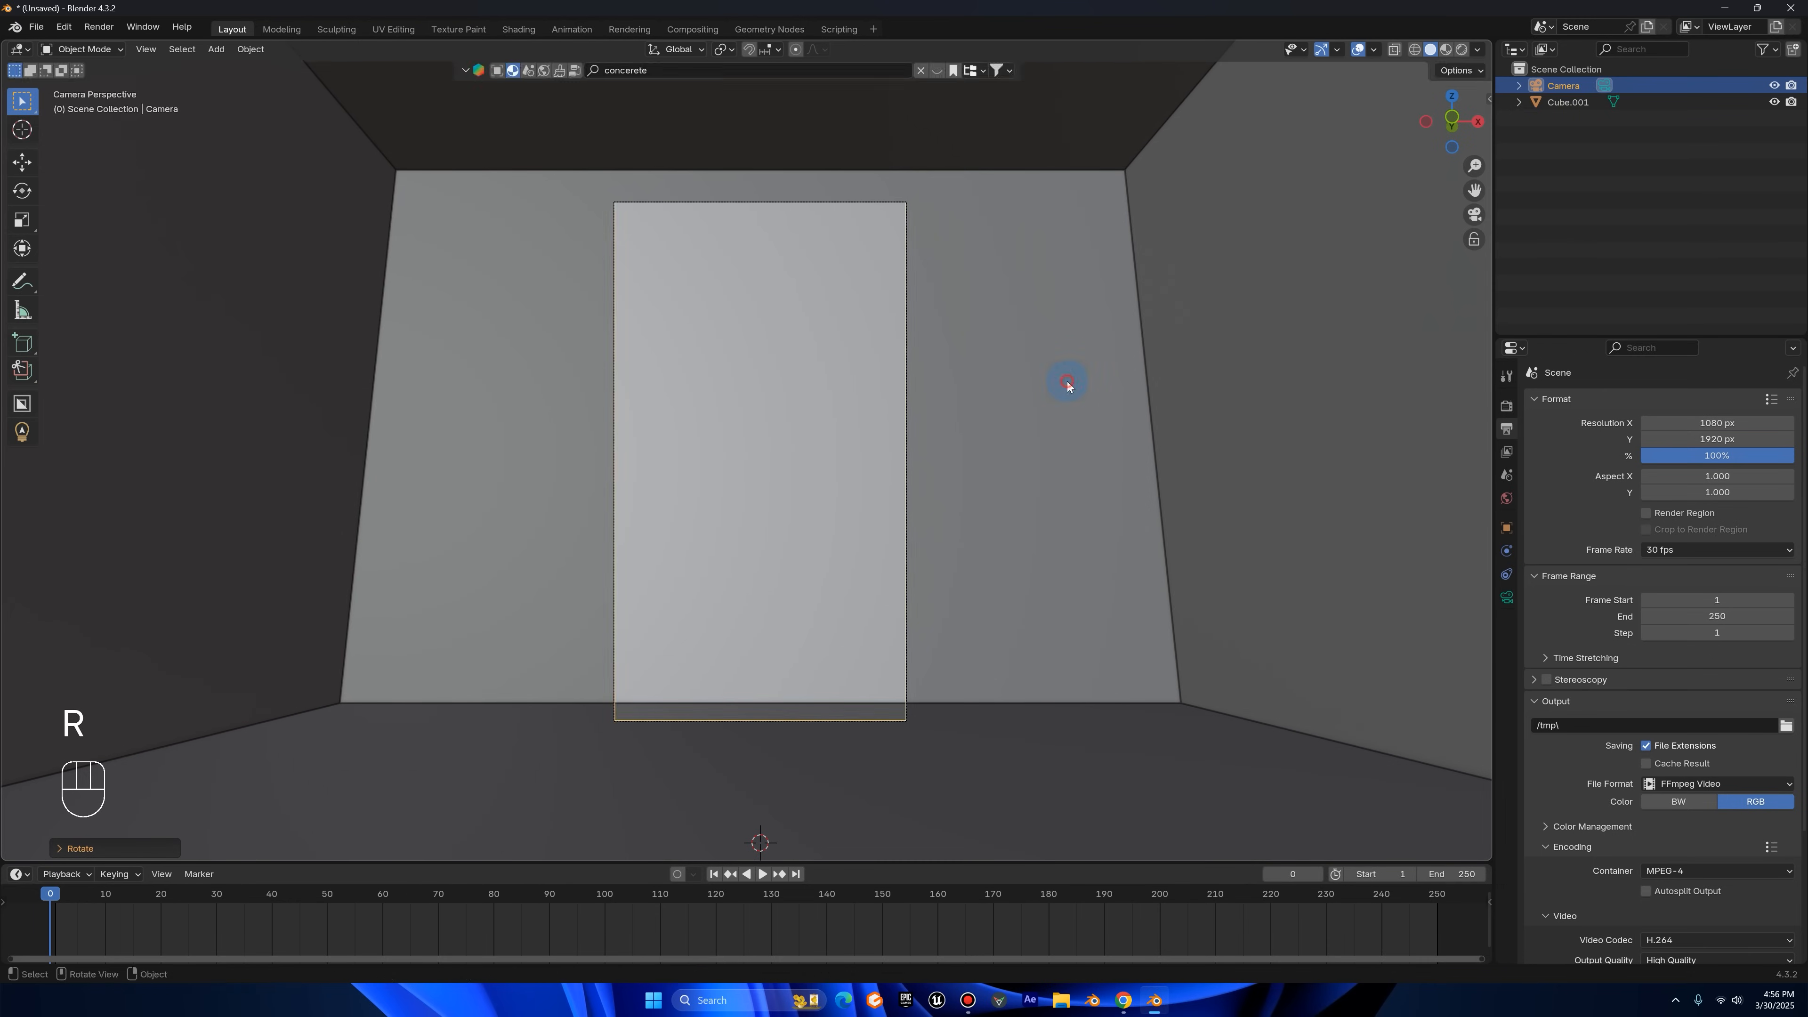
key("g")
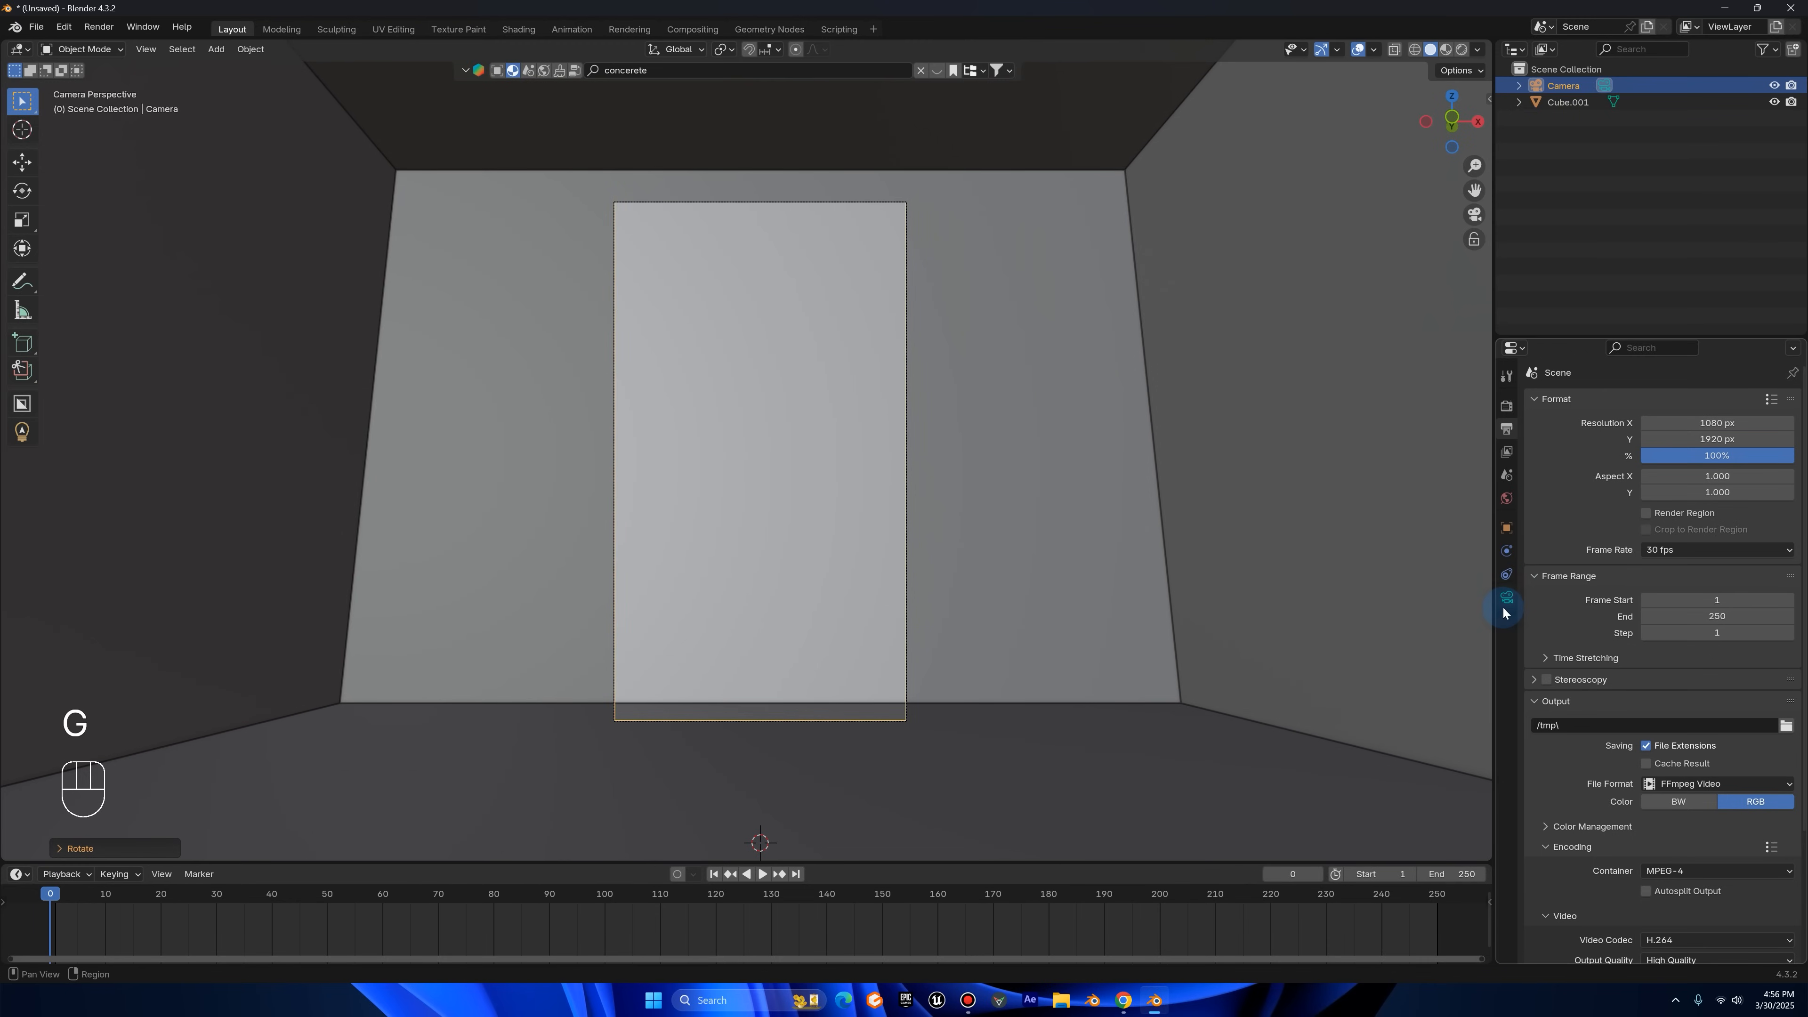
- Set the camera's focal length to 34 mm
left_click(1507, 598)
left_click_drag(1737, 478, 1722, 478)
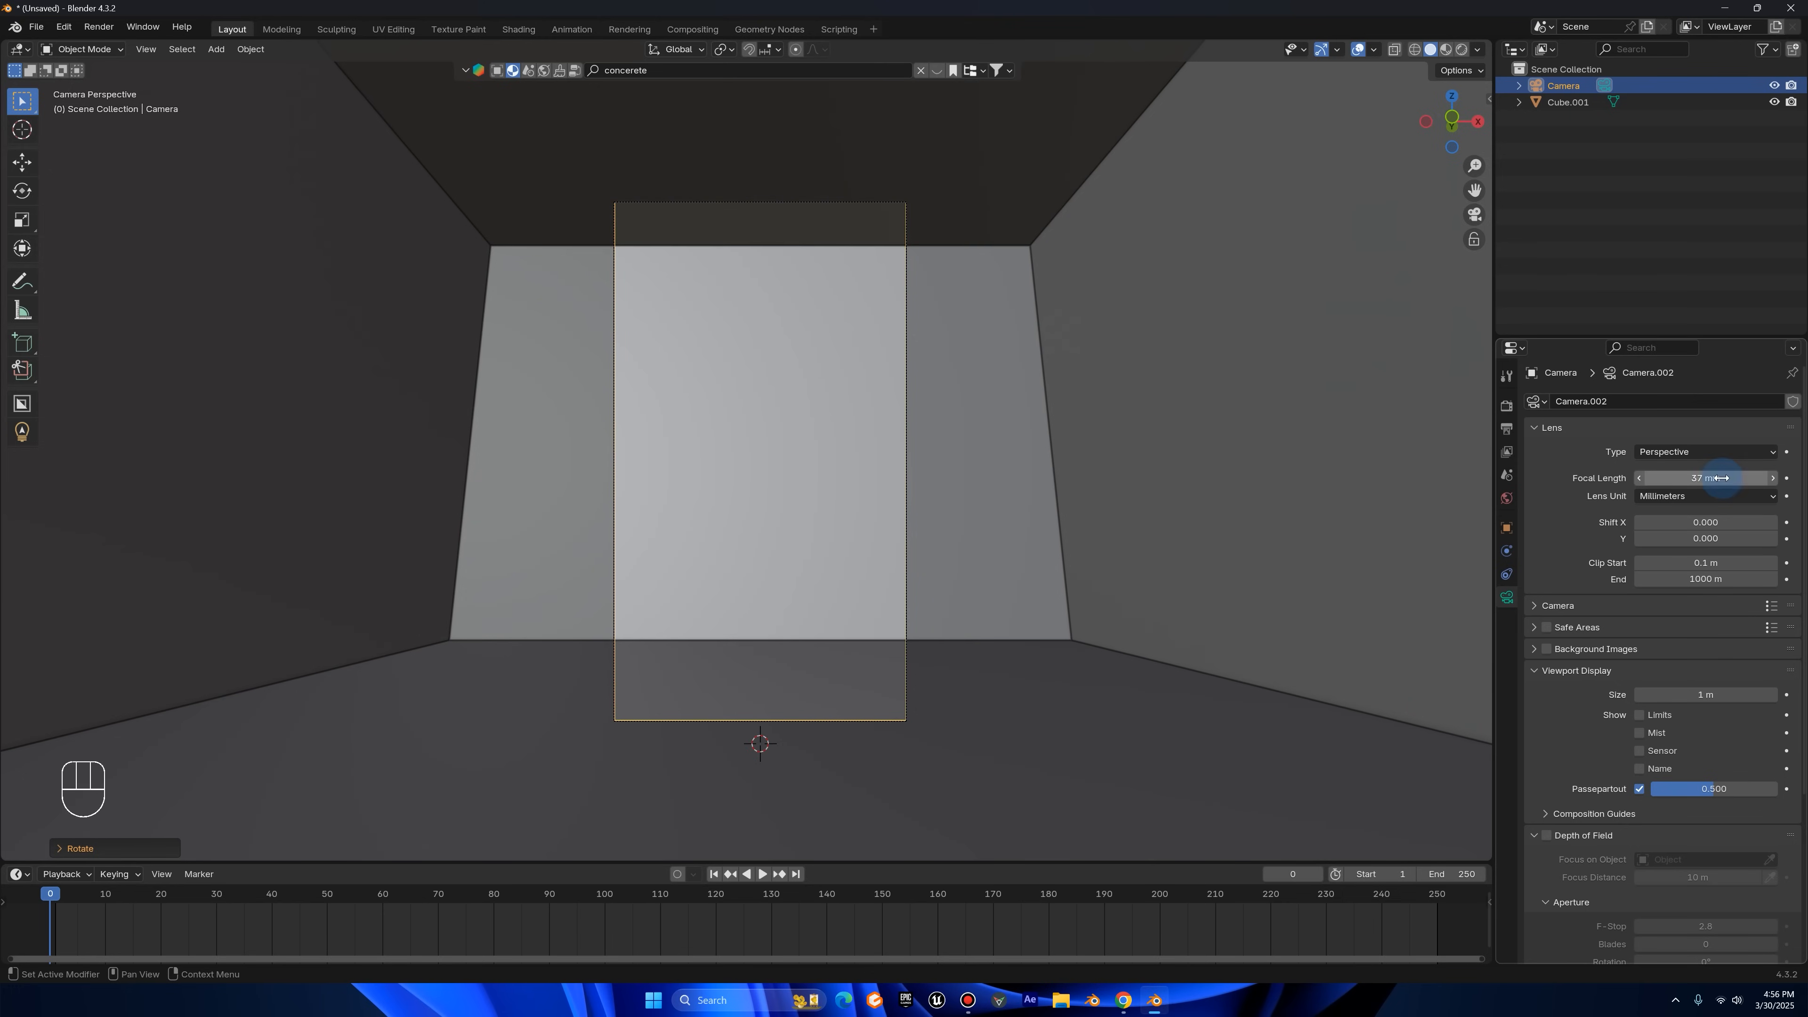
left_click(1722, 478)
type("34")
key("Return")
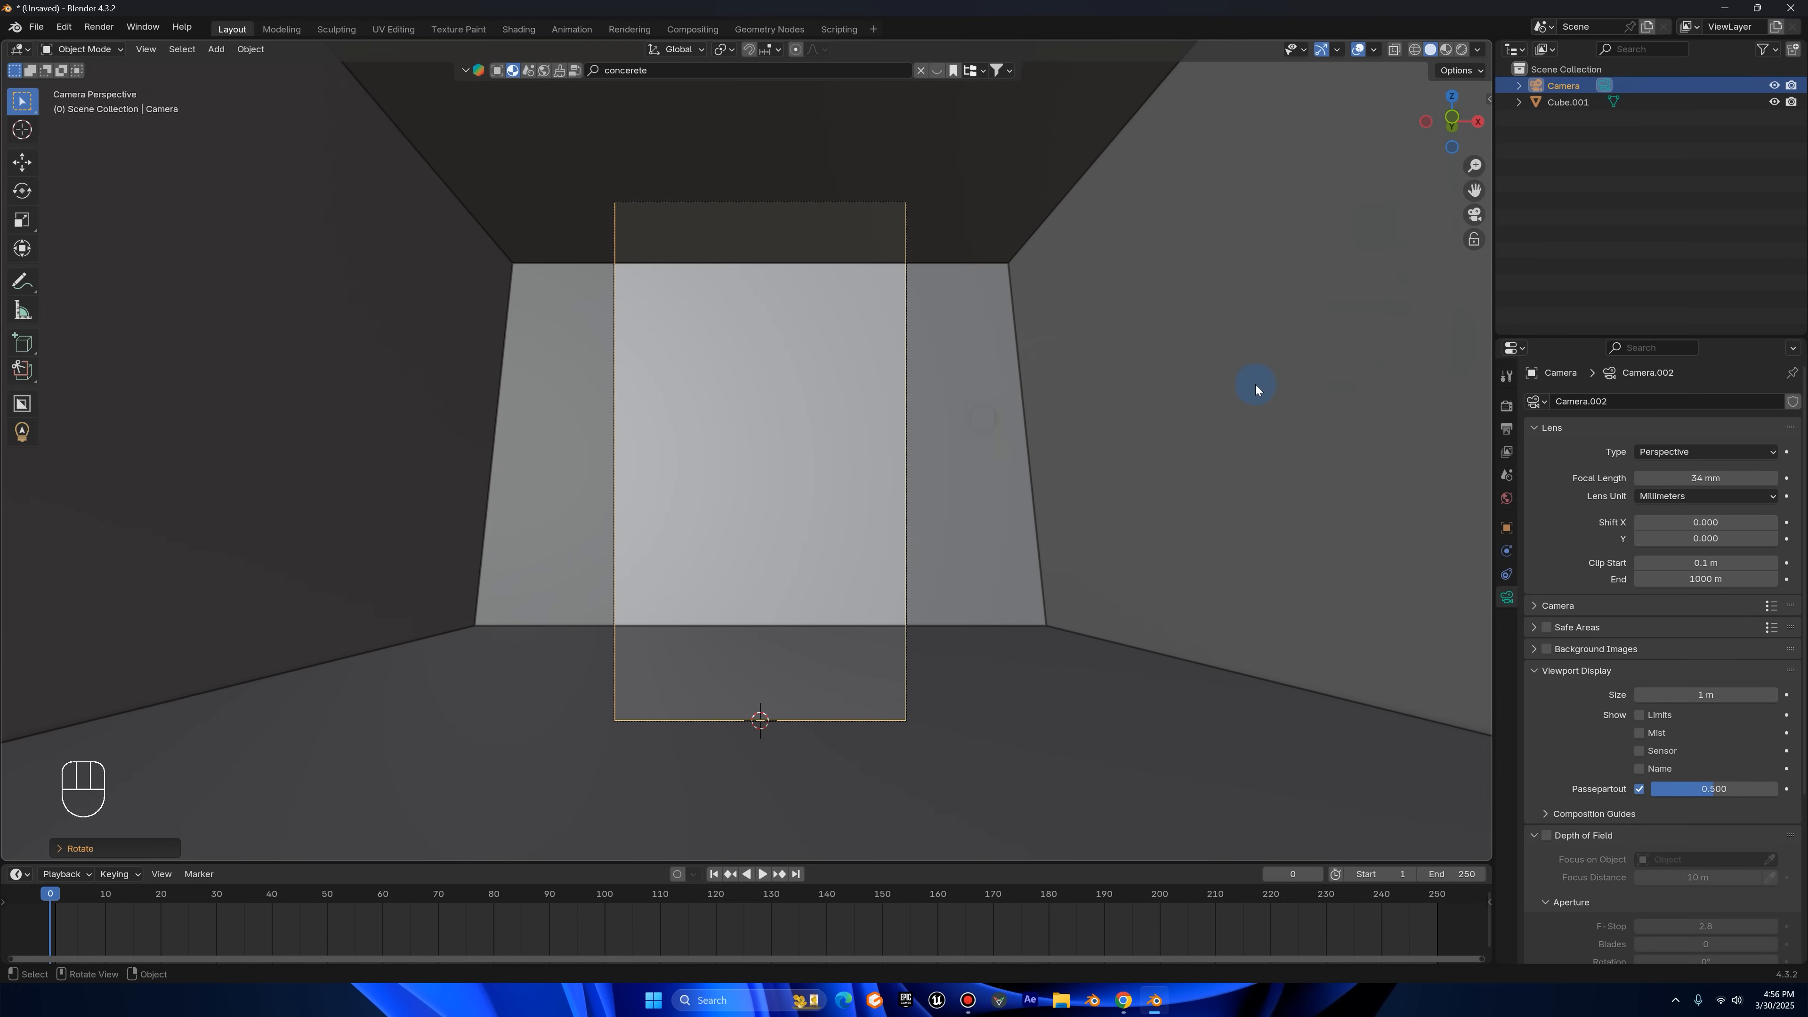
- Rotate the camera about 3.6° downward about the X axis
scroll(1256, 385, "up", 1)
key("r")
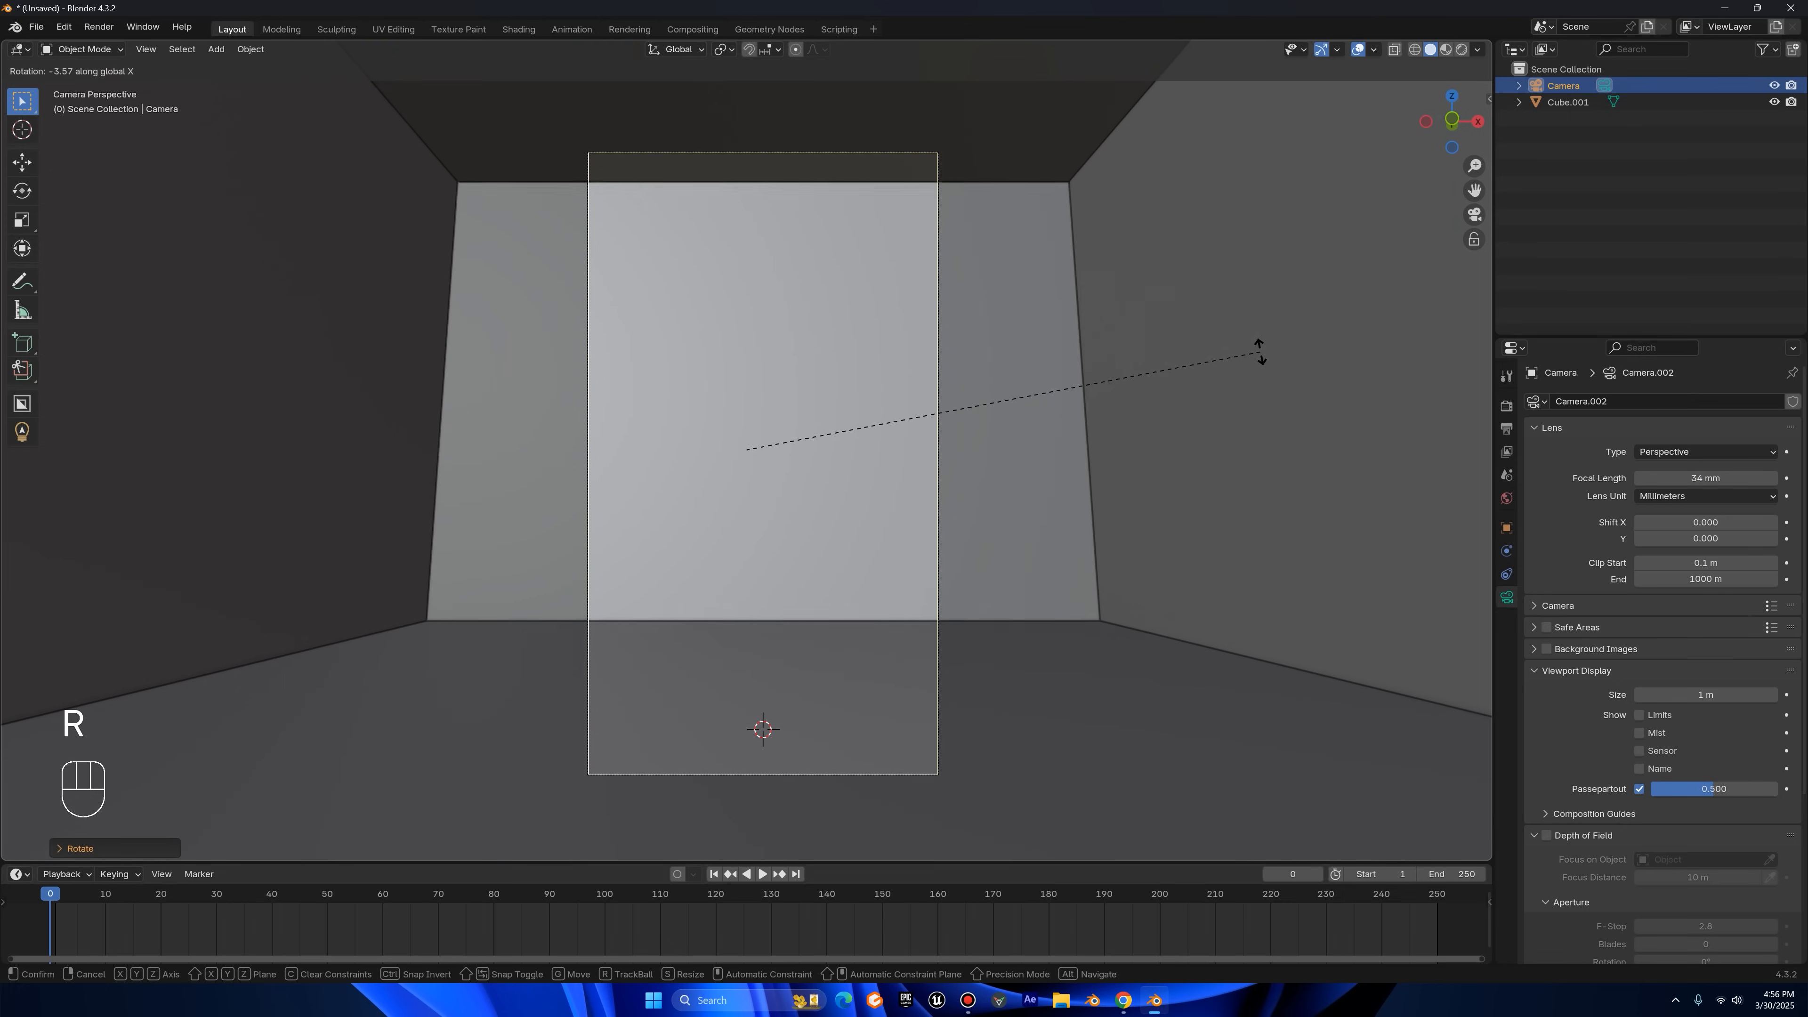
left_click(1259, 352)
- Move the camera back about 1 m along its local Z axis and set its passepartout to 1.000
key("g")
key("z")
key("z")
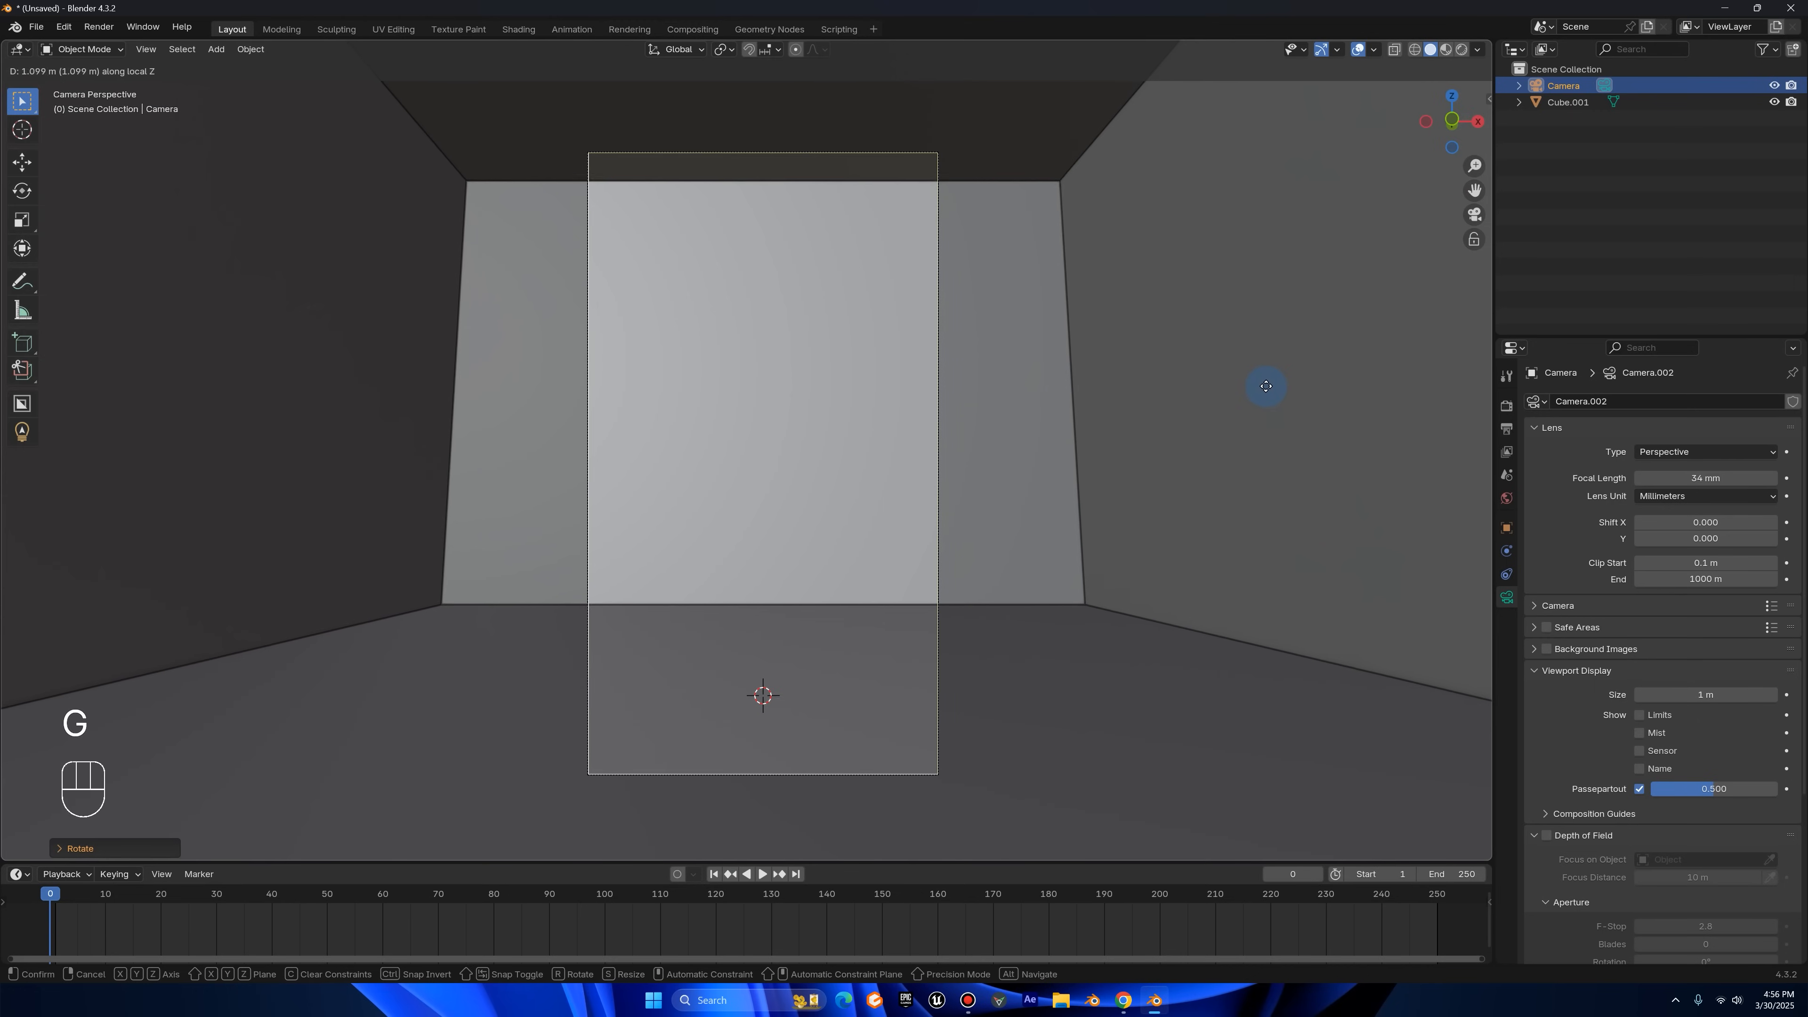
left_click(1263, 388)
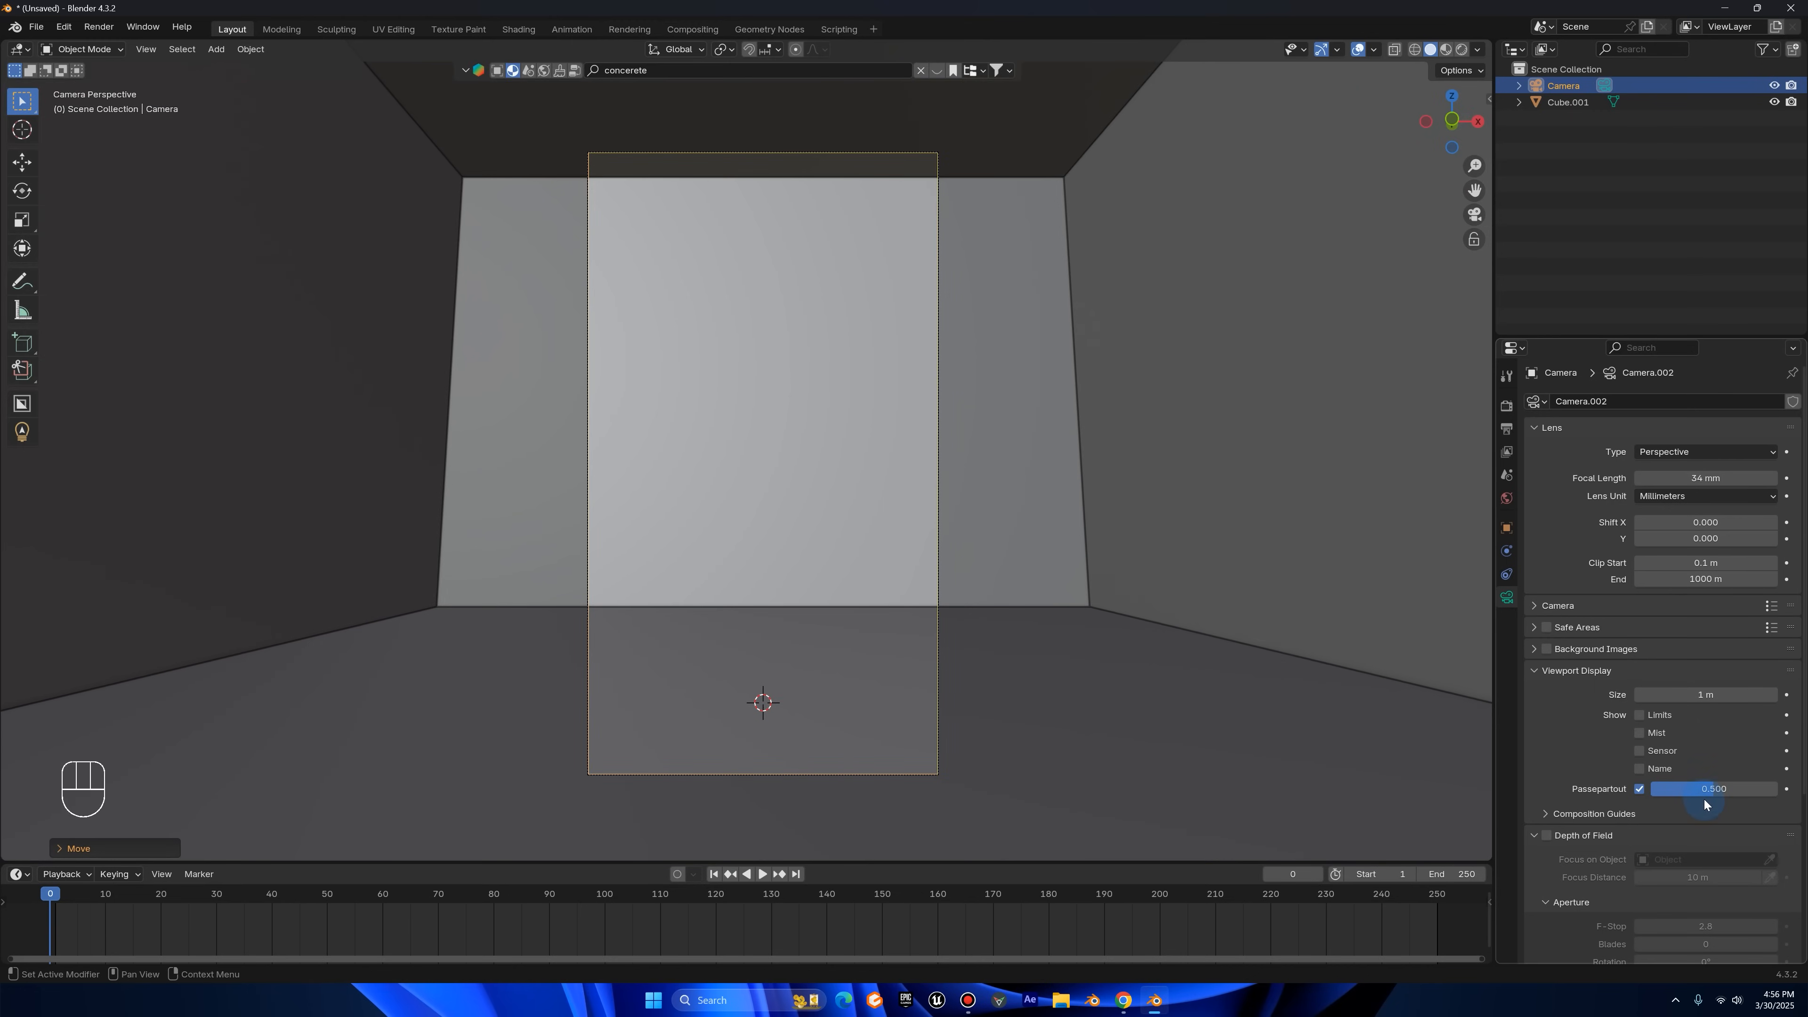
left_click_drag(1703, 795, 1780, 790)
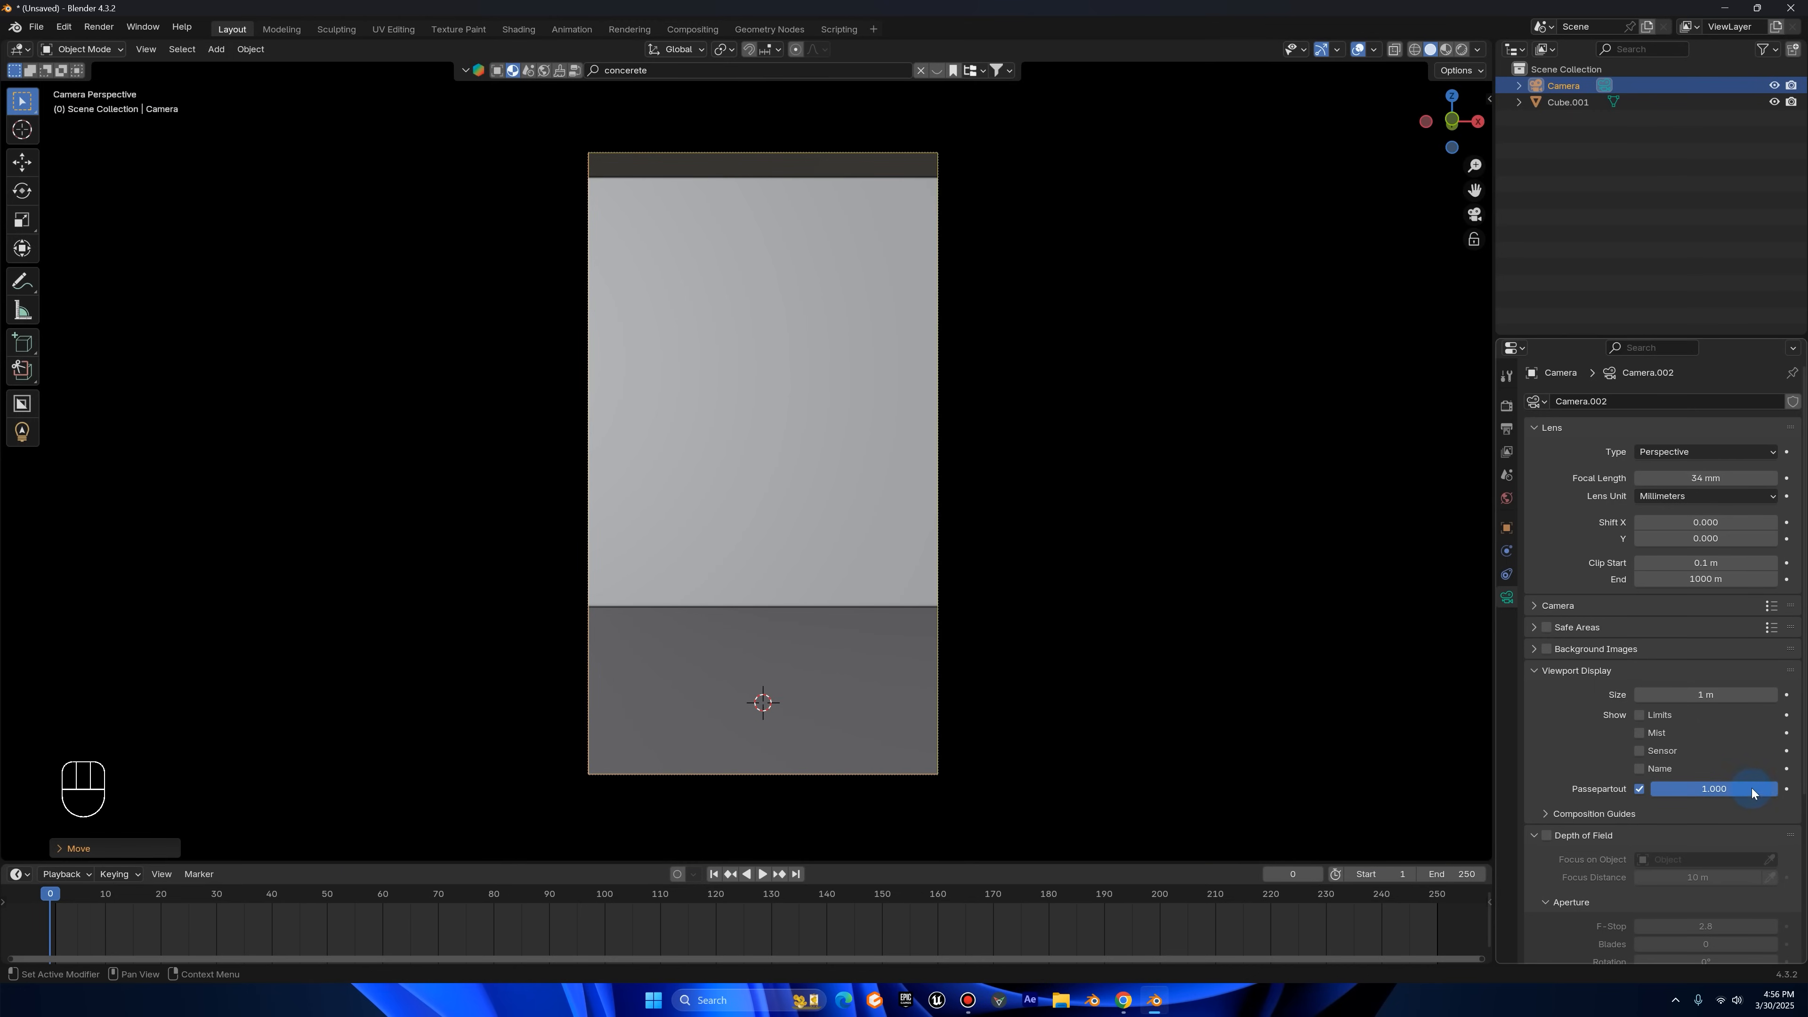
- Rotate the camera slightly upward about its local X axis so a bit more of the ceiling is framed
scroll(799, 446, "up", 1)
key("r")
key("x")
key("x")
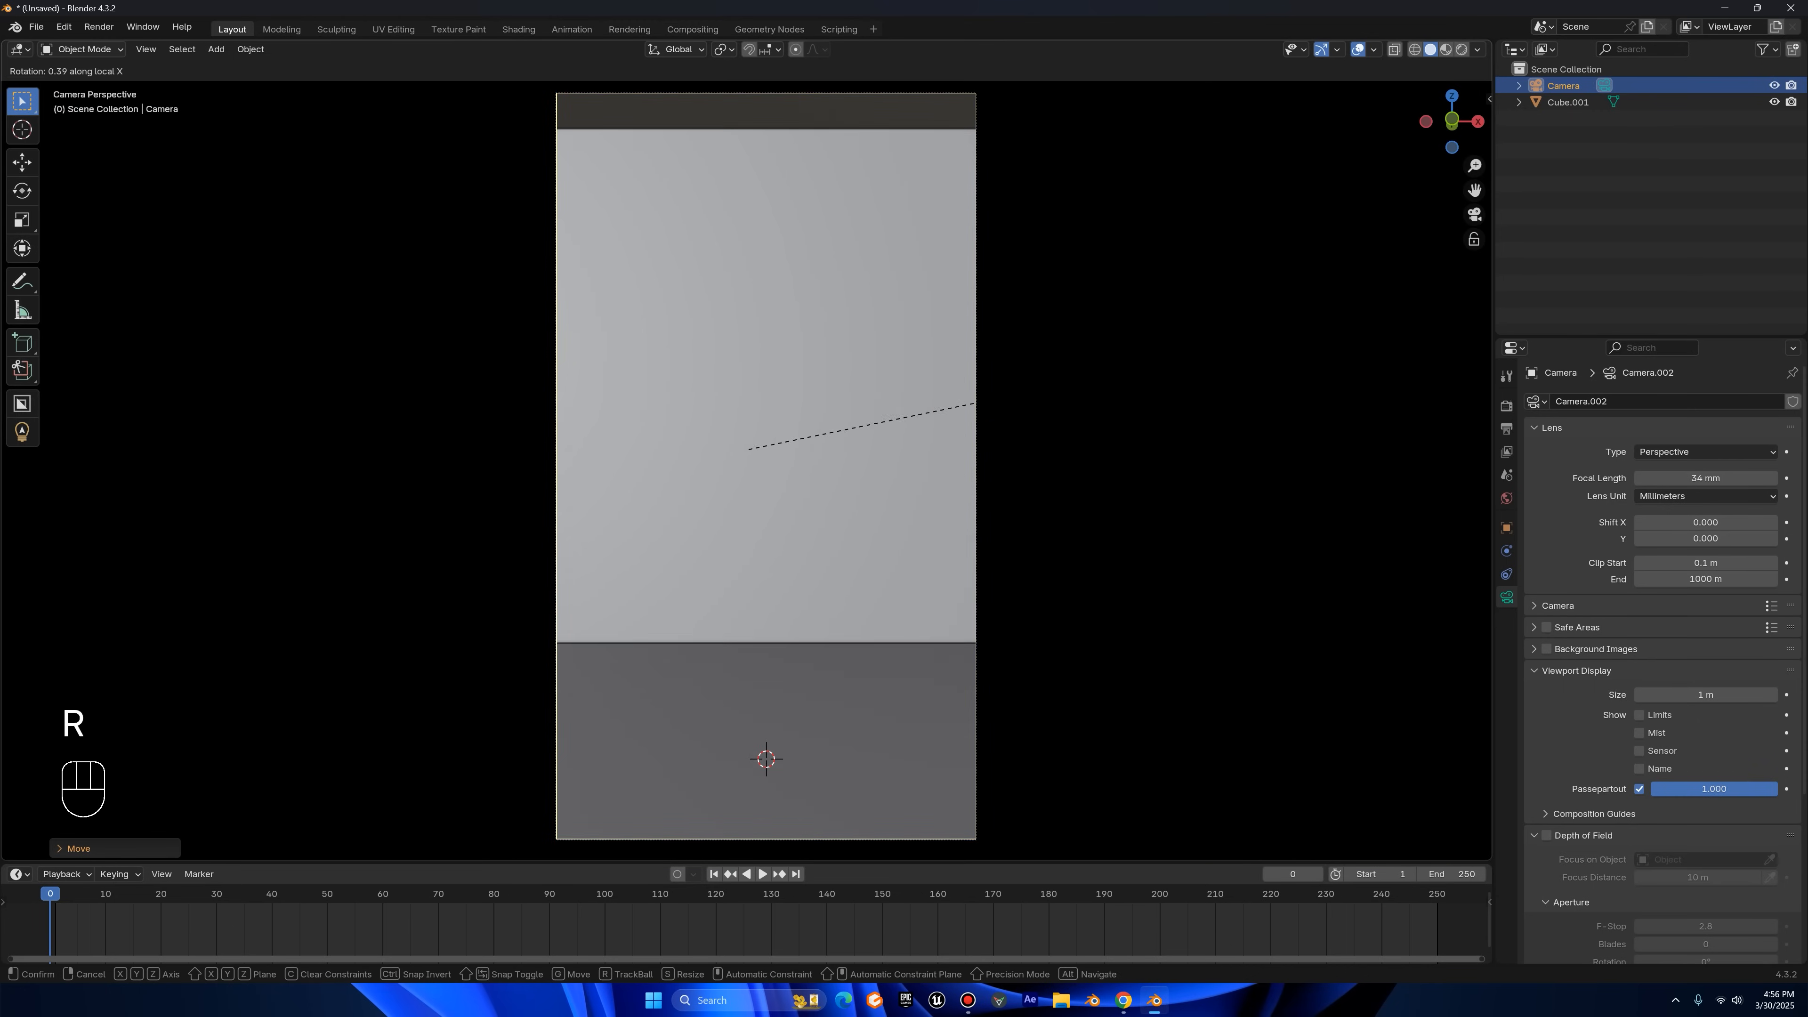
left_click(1062, 392)
- Inset the back wall face of the room cube to form a smaller rectangle centred on the wall
left_click(832, 350)
key("Tab")
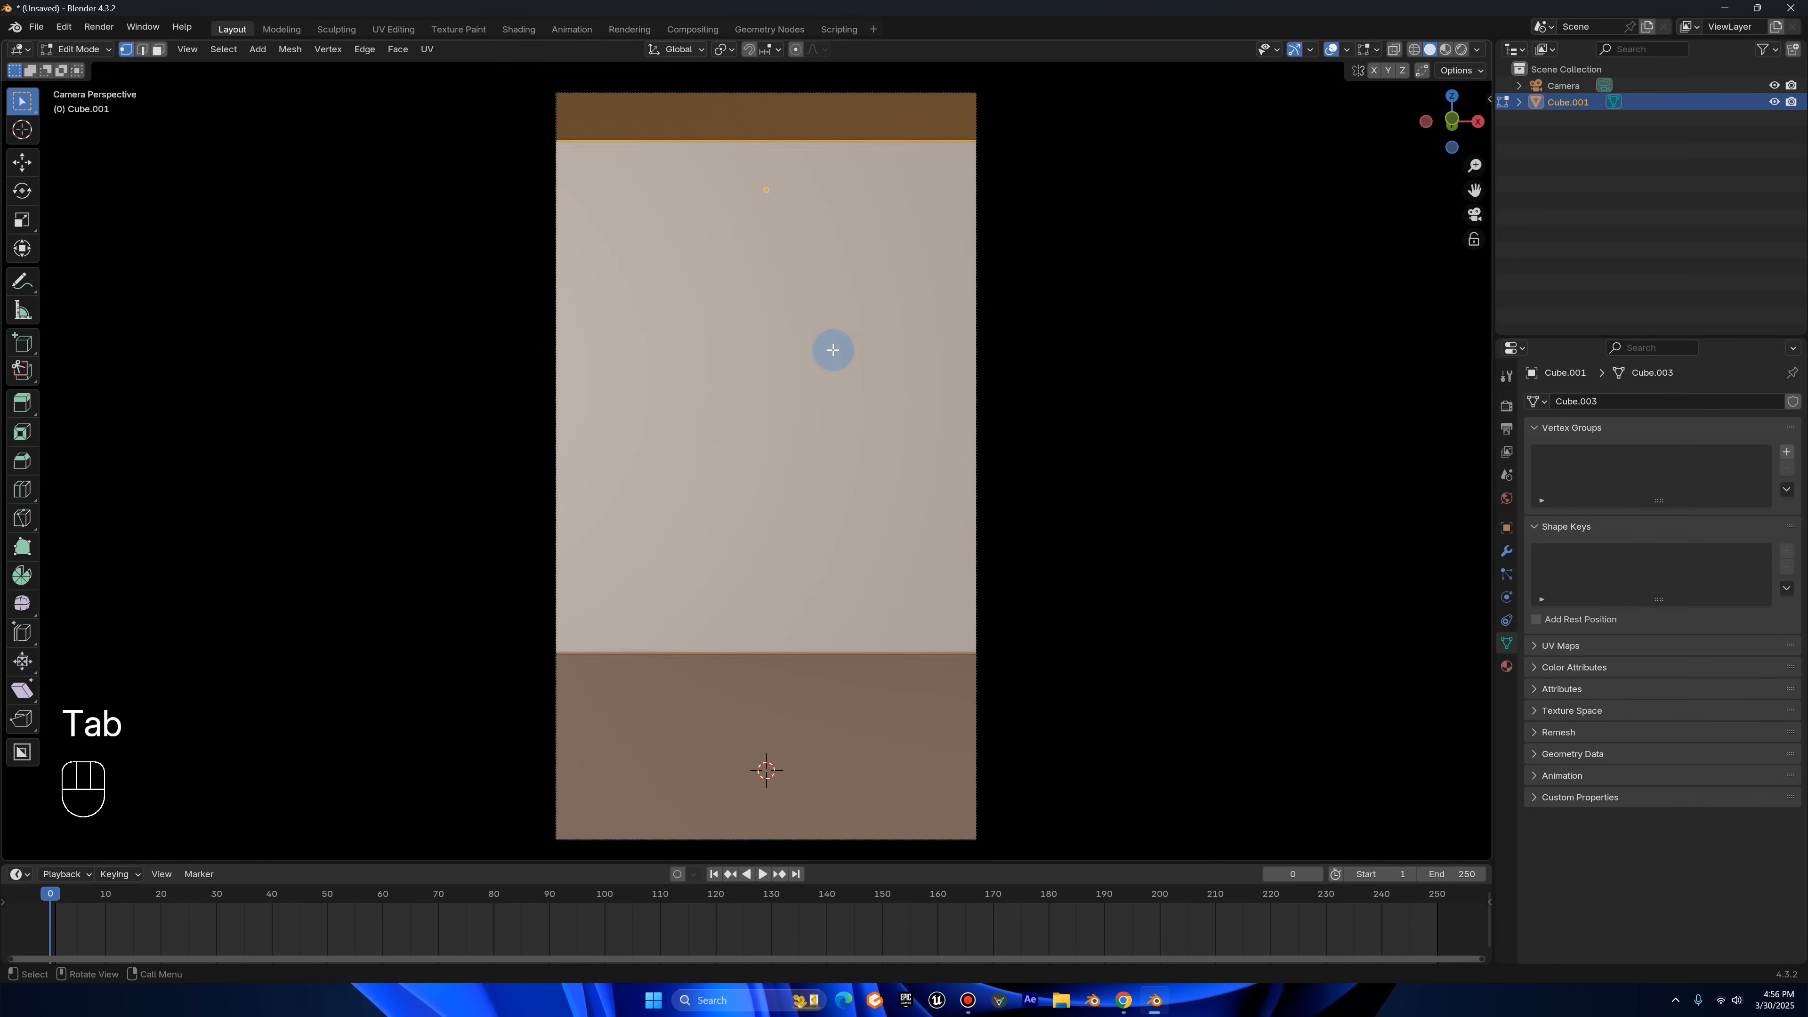
middle_click_drag(838, 374, 838, 369)
key("3")
left_click(699, 280)
key("g")
right_click(796, 203)
left_click(1476, 217)
key("i")
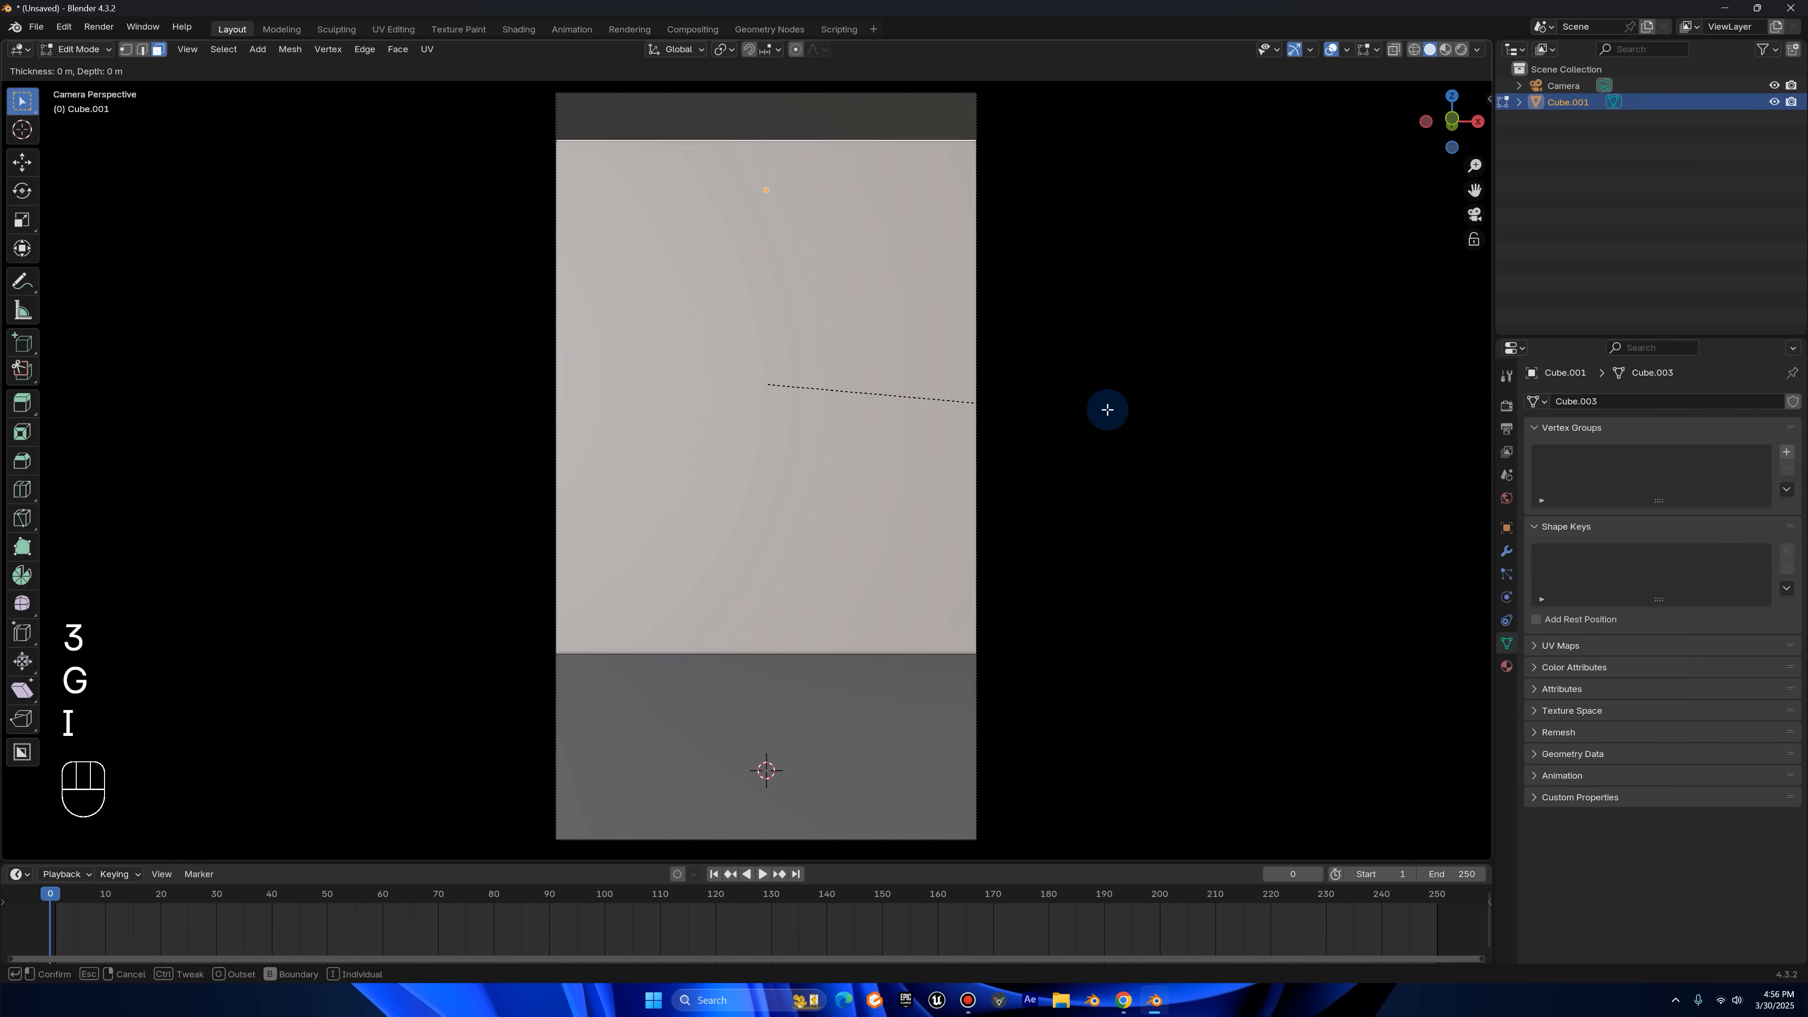
left_click(1020, 408)
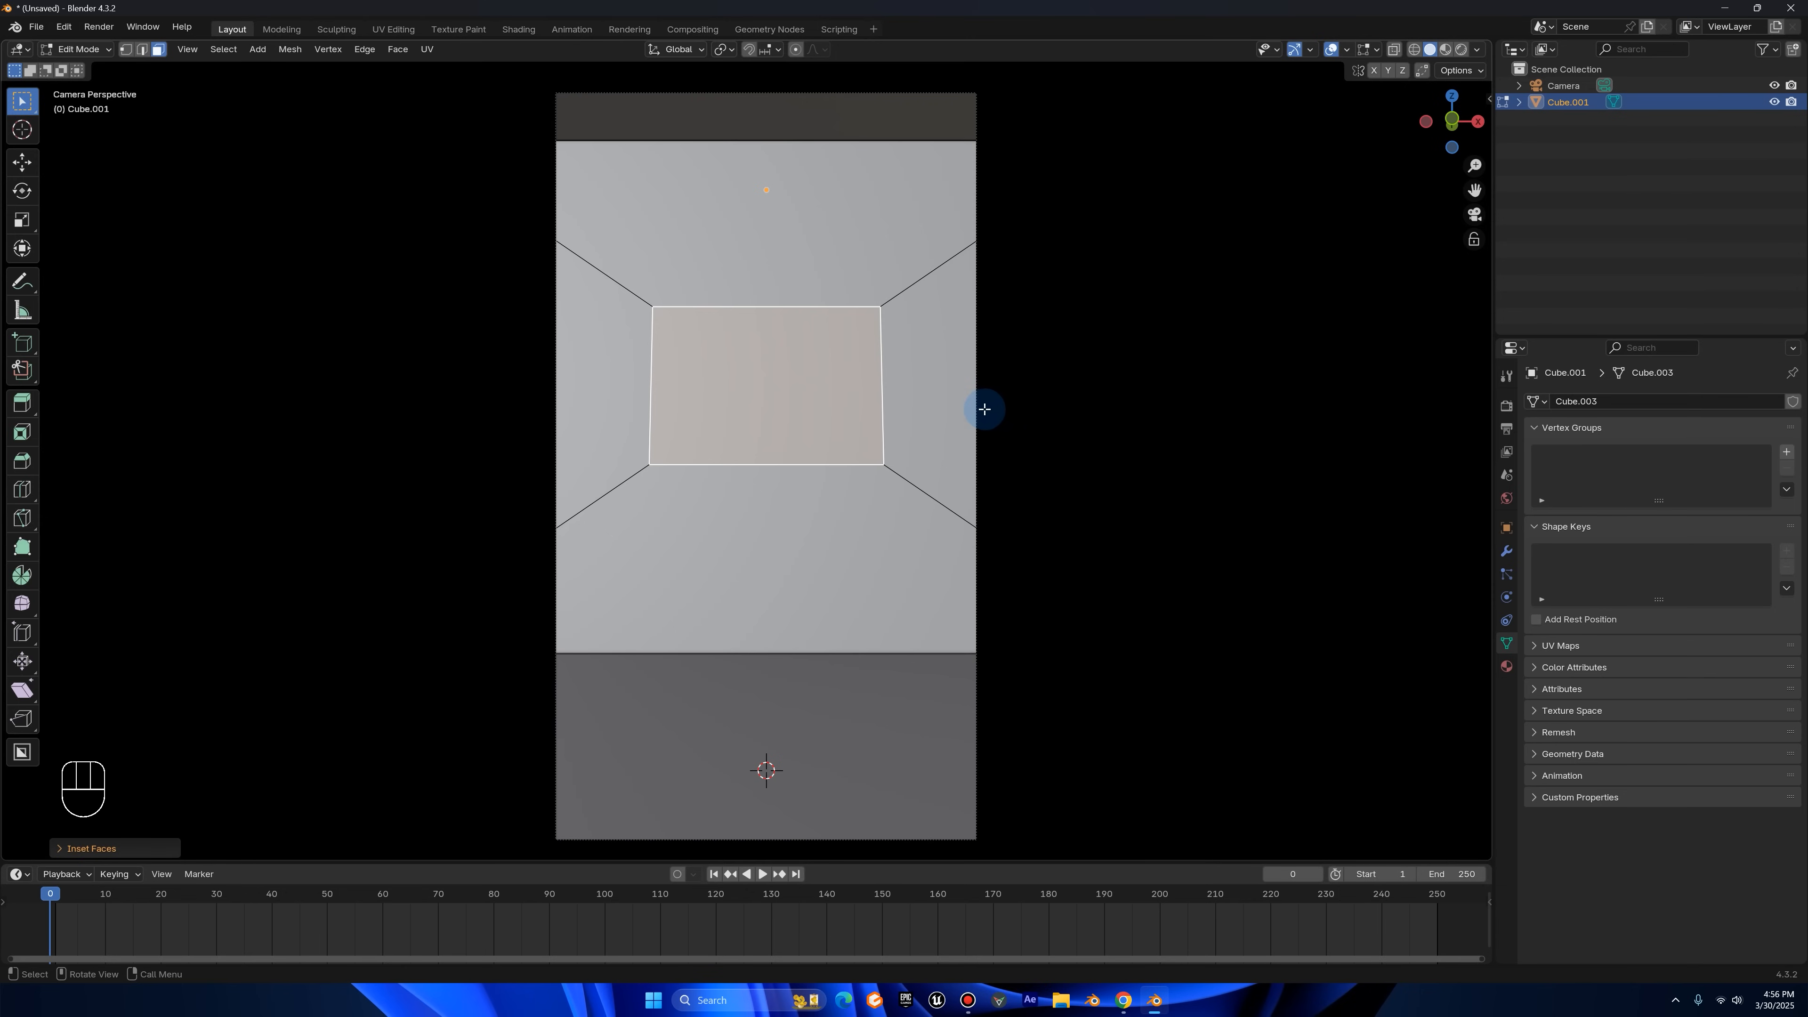
- Scale the inset face by 1.7 along Z, shrink it slightly overall and lower it a little along Z
key("s")
key("z")
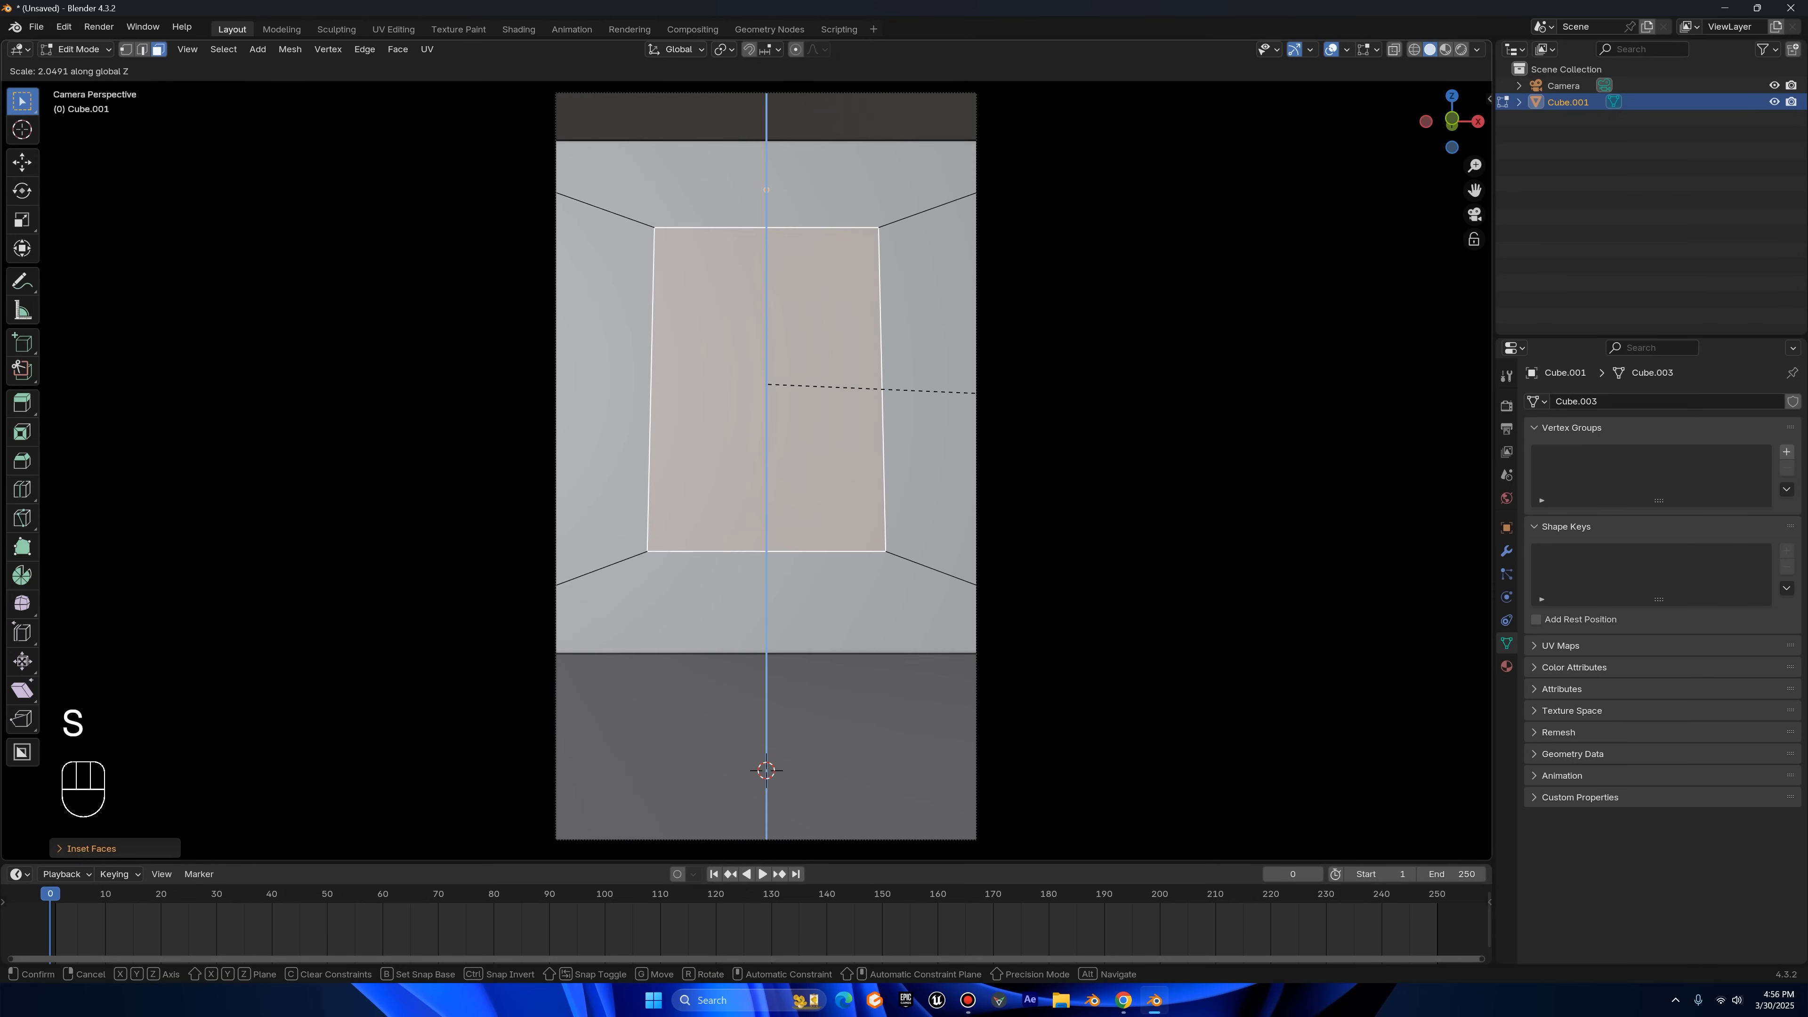
key("ctrl")
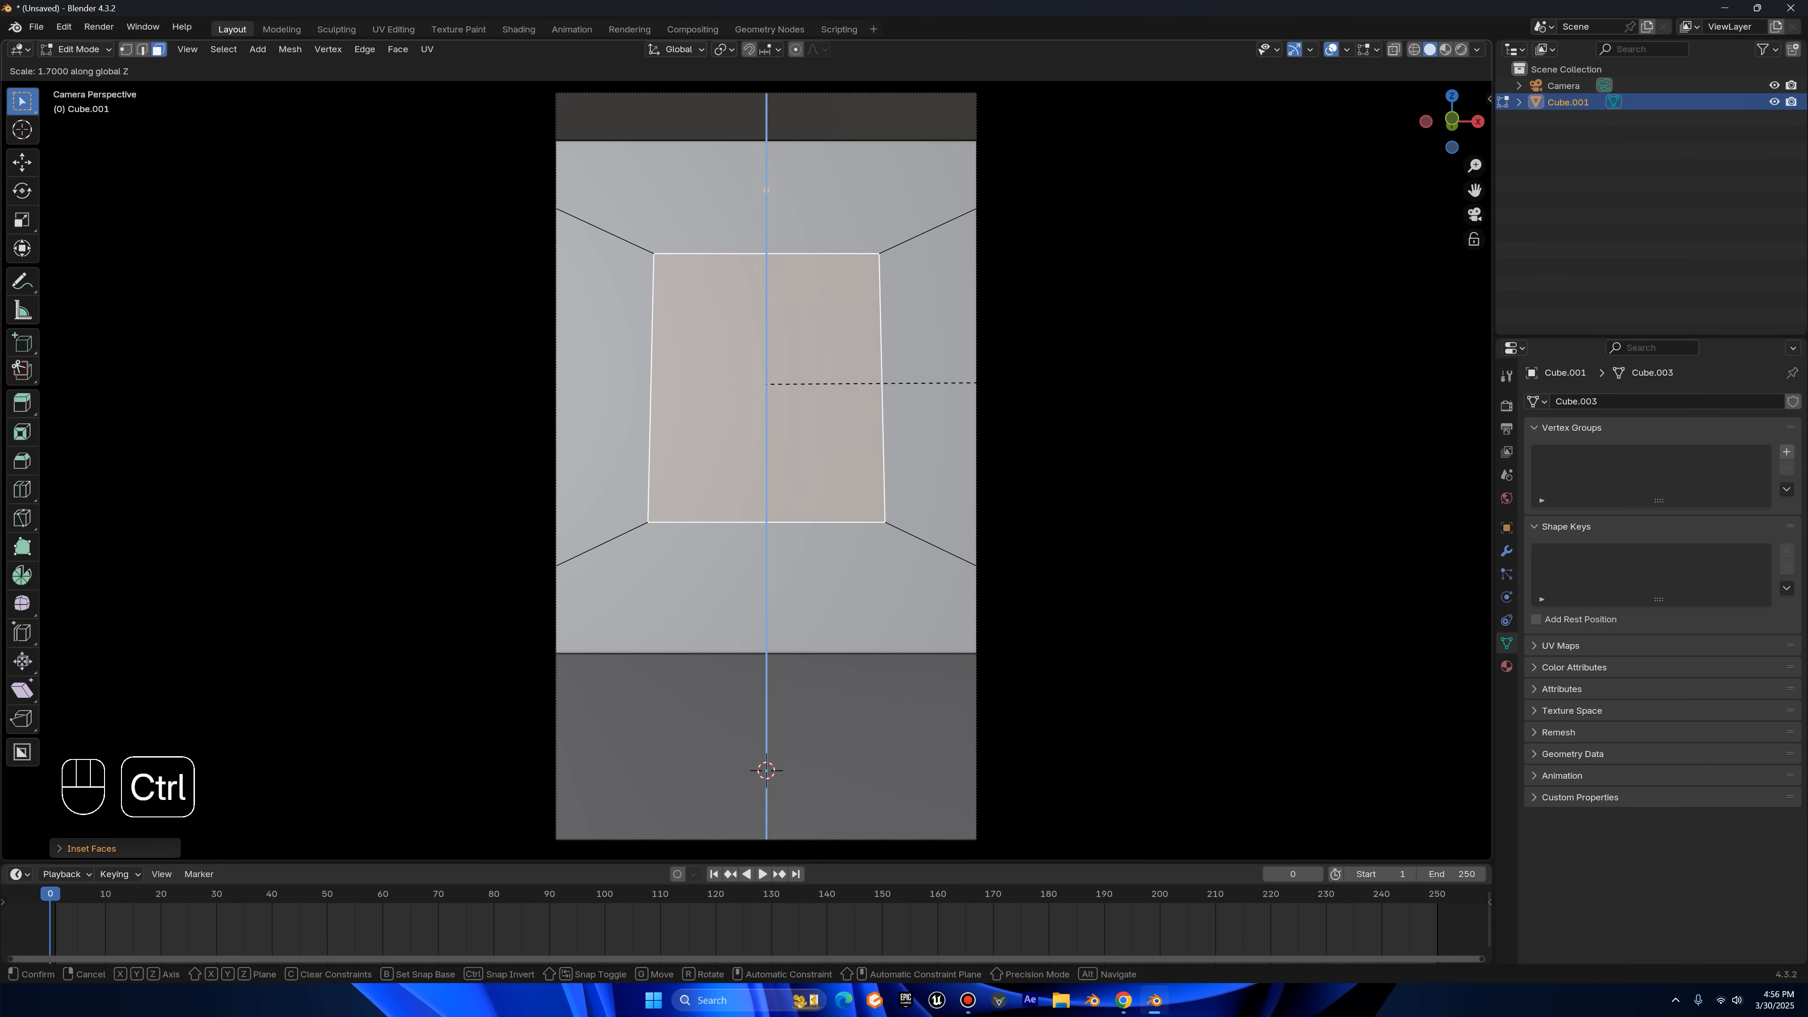
left_click(1143, 382)
key("s")
left_click(1110, 378)
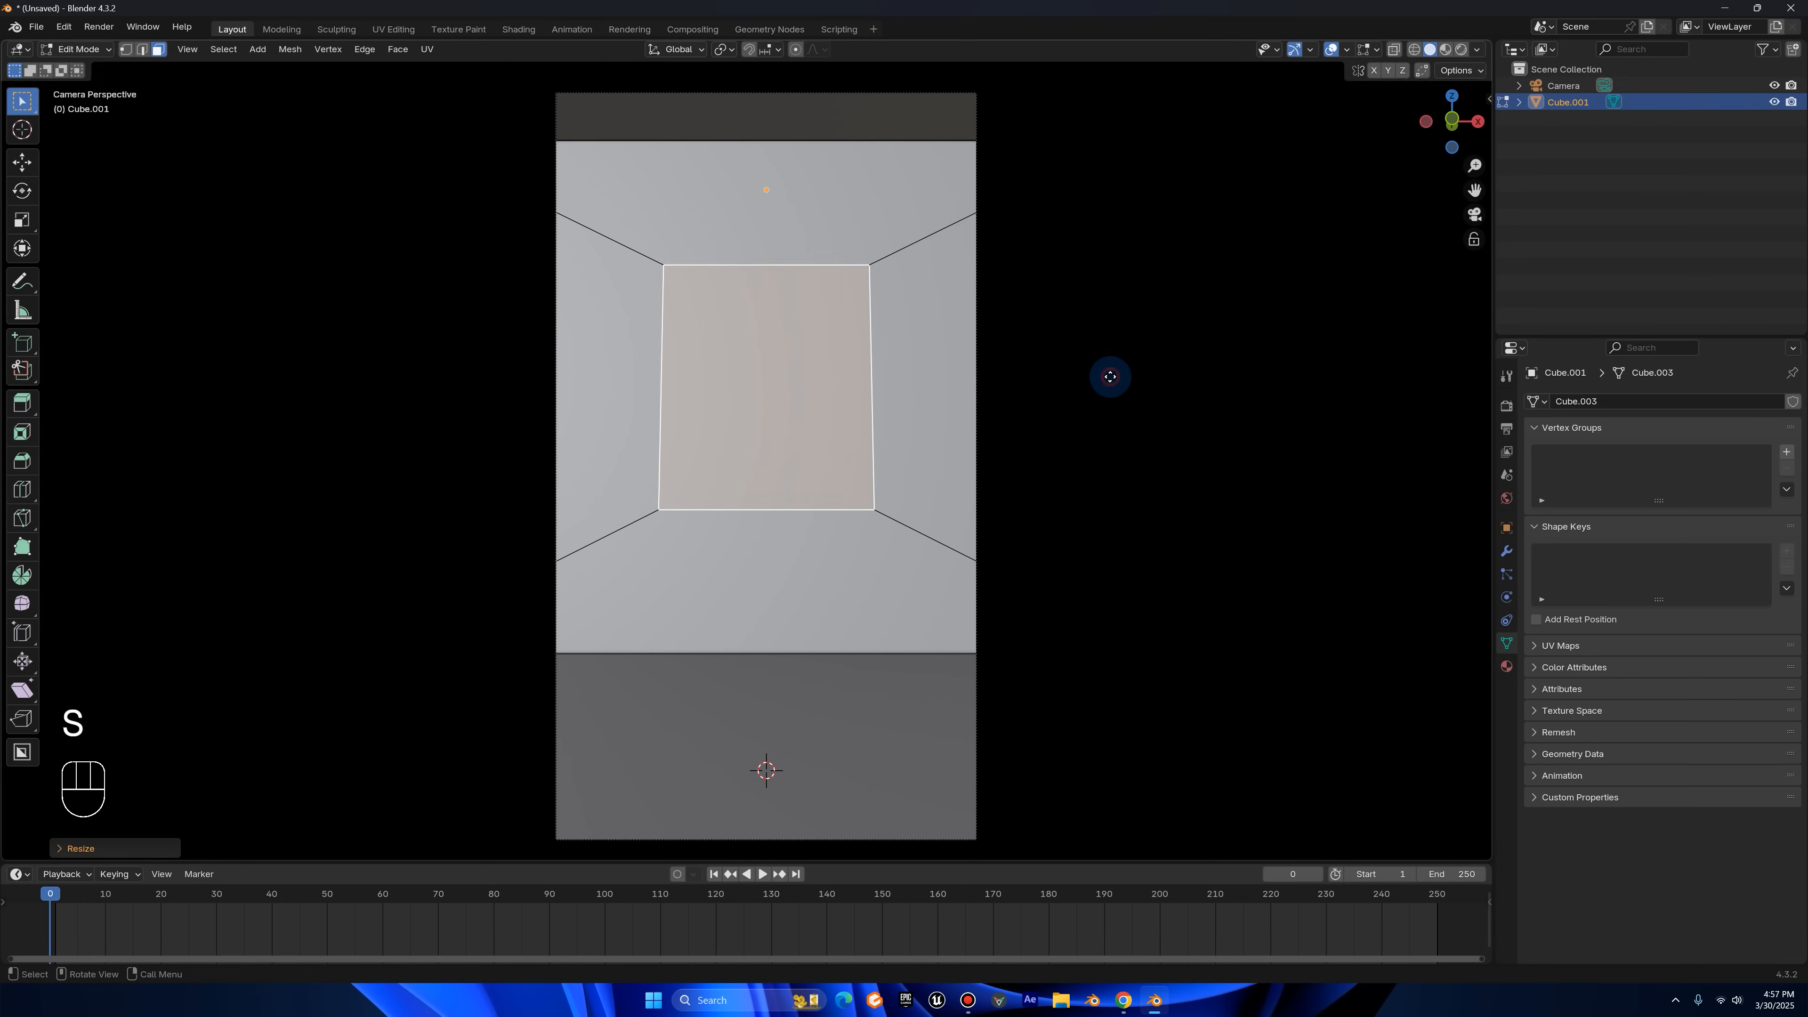
key("g")
key("z")
left_click(1122, 384)
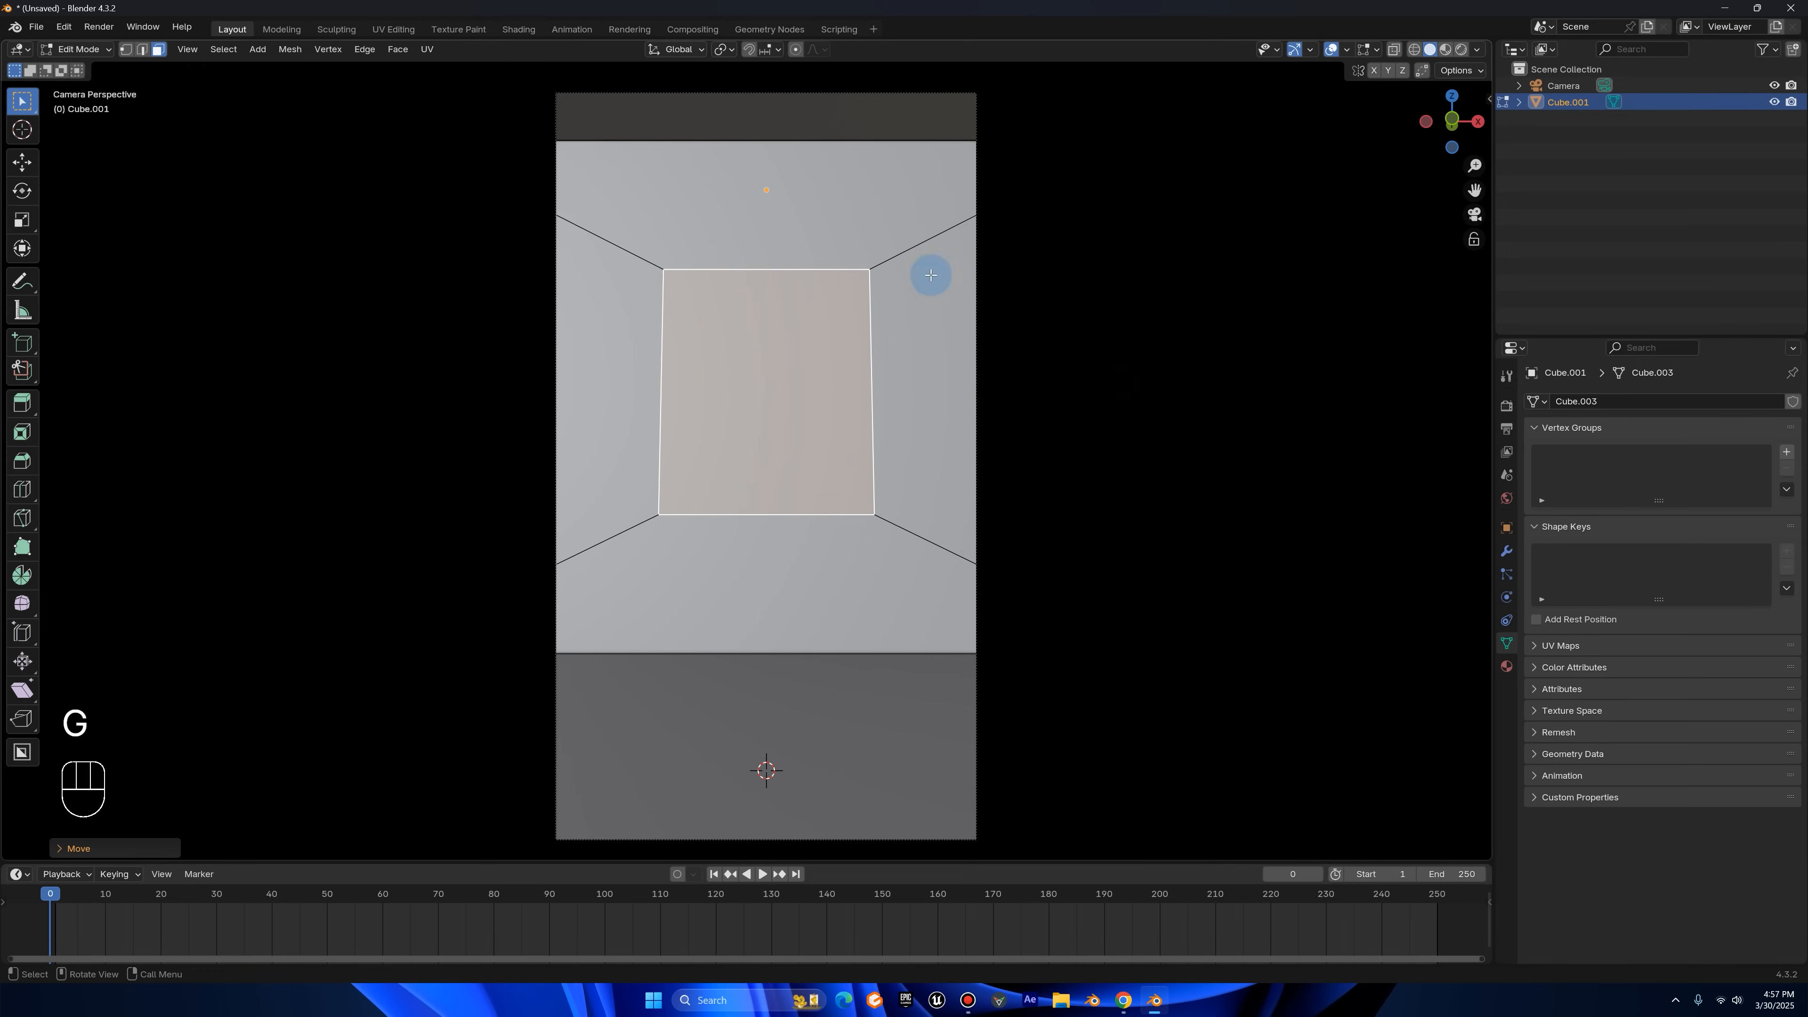
- Delete the inset face to cut a window opening in the back wall, and return to Object Mode
key("Tab")
key("Tab")
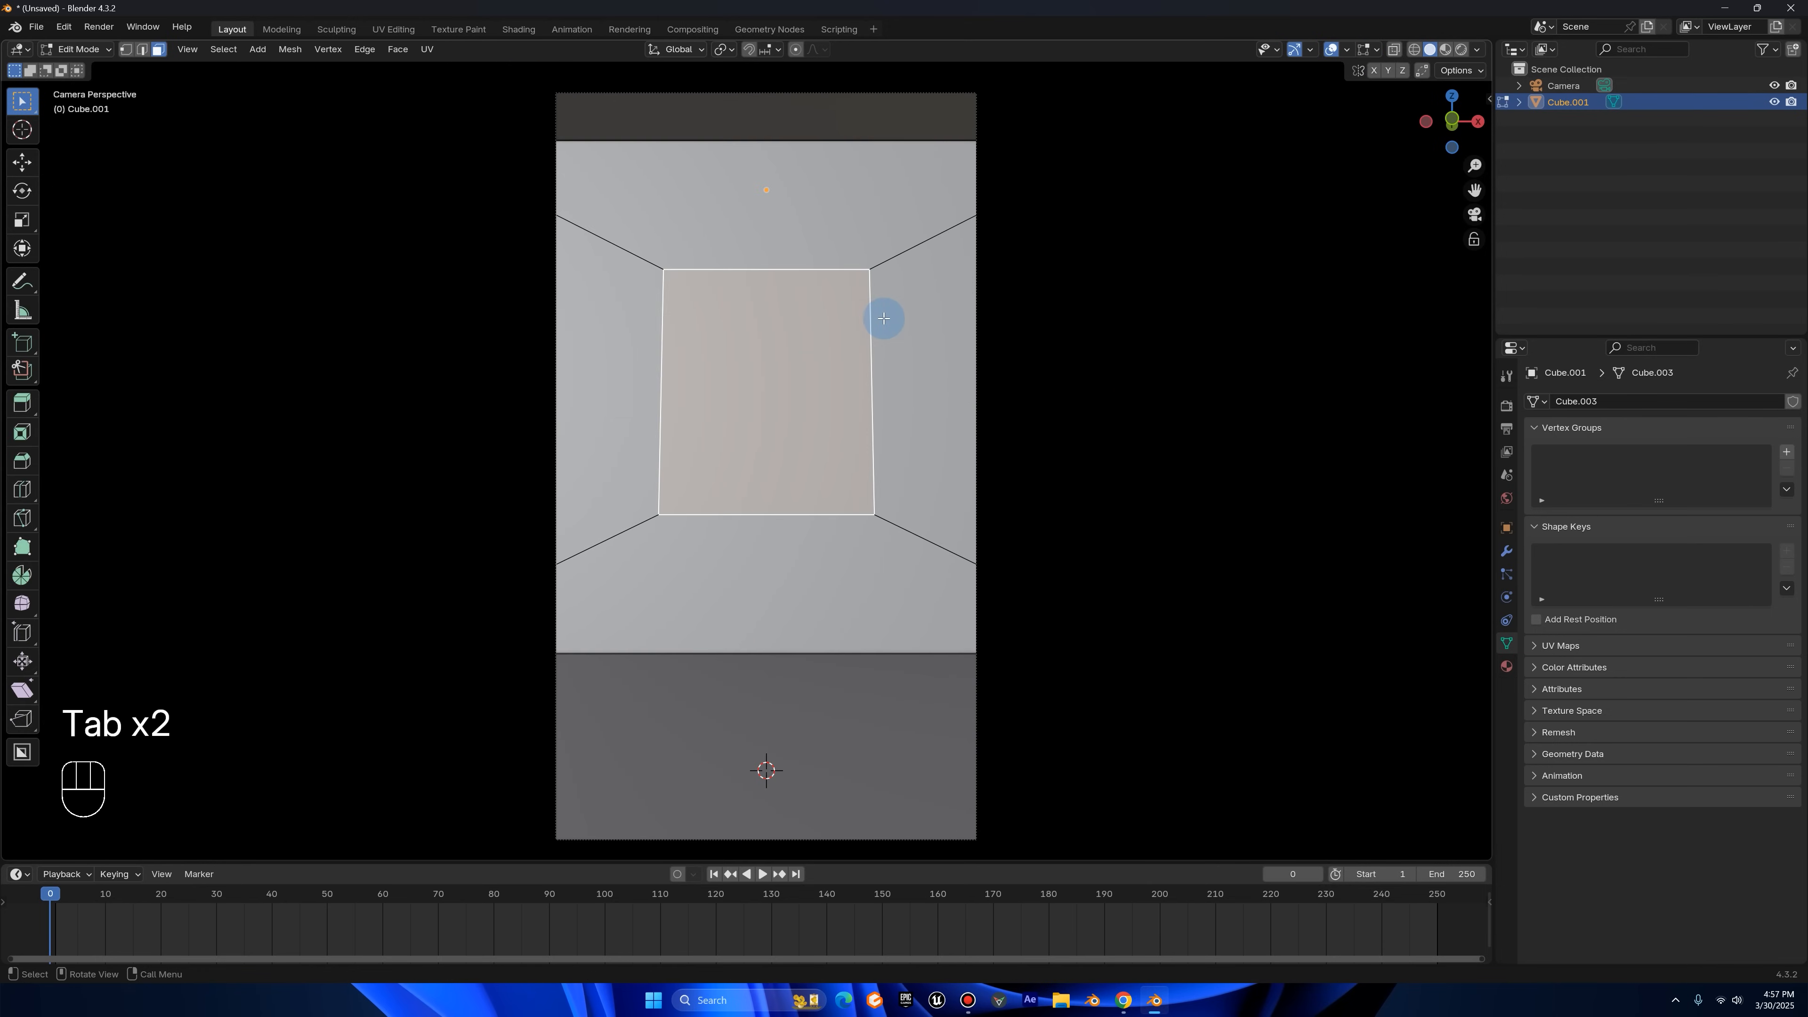
key("x")
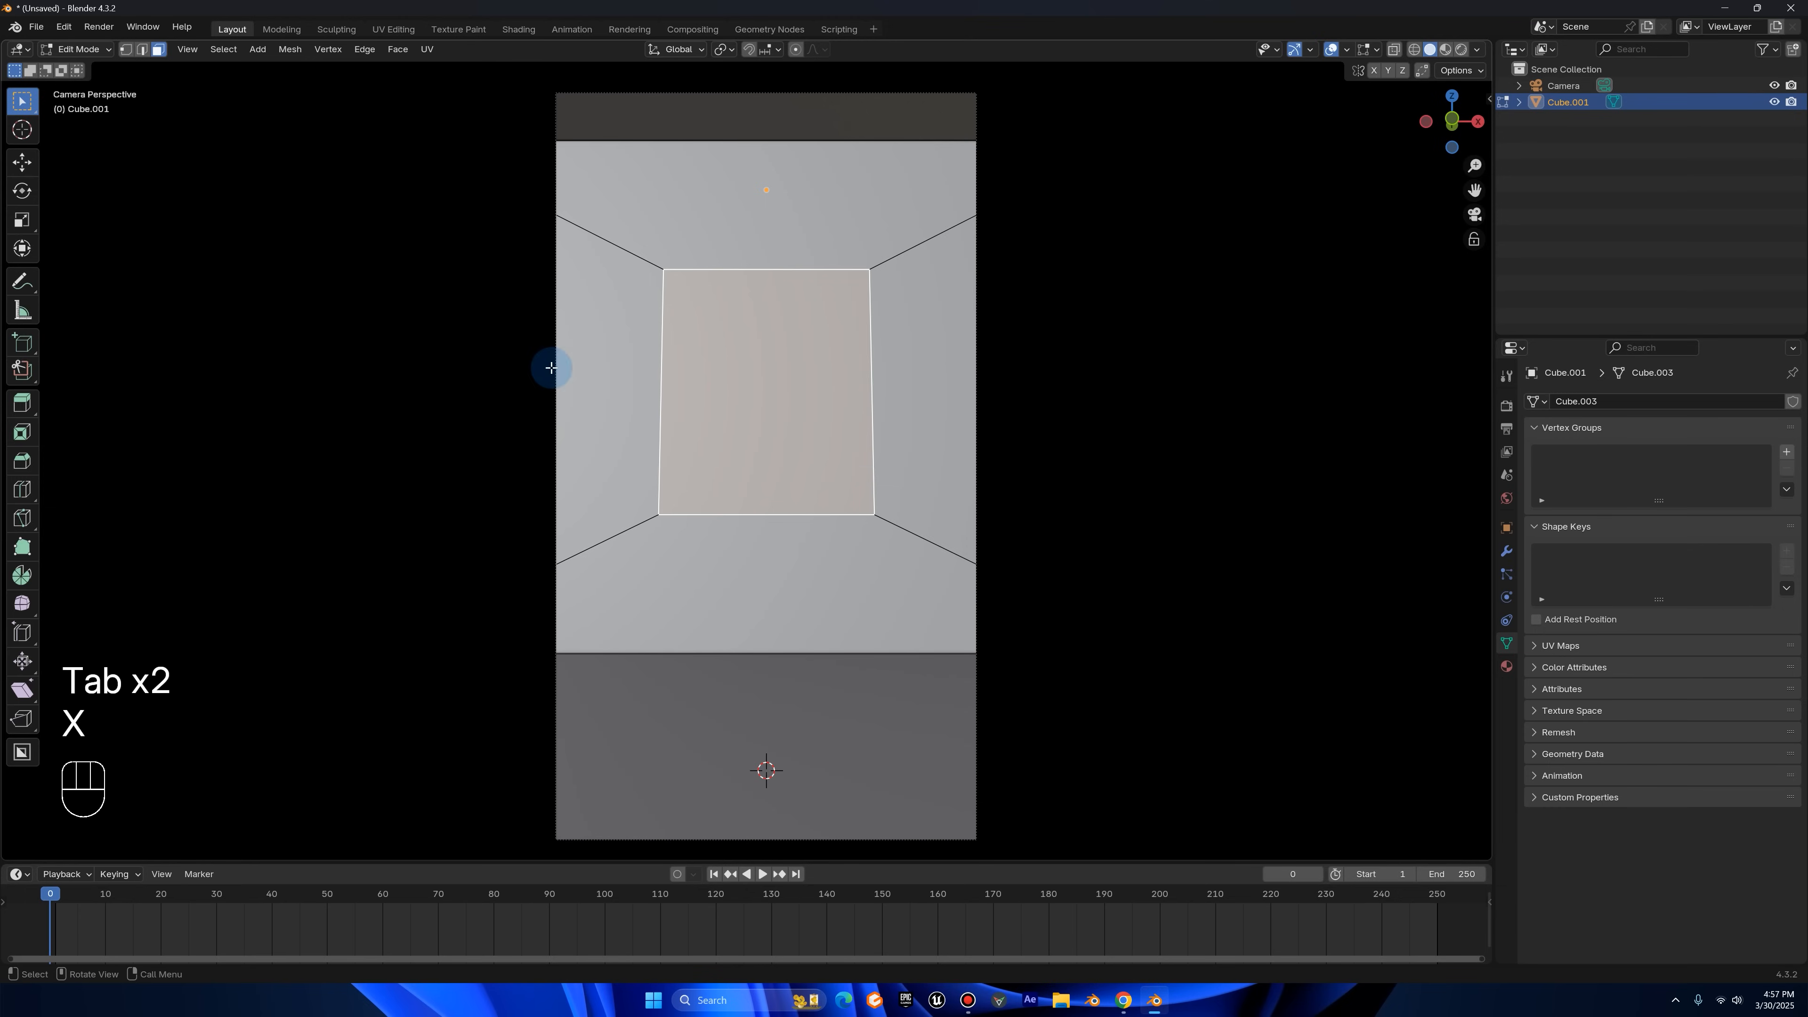
left_click(735, 356)
key("g")
right_click(729, 335)
key("x")
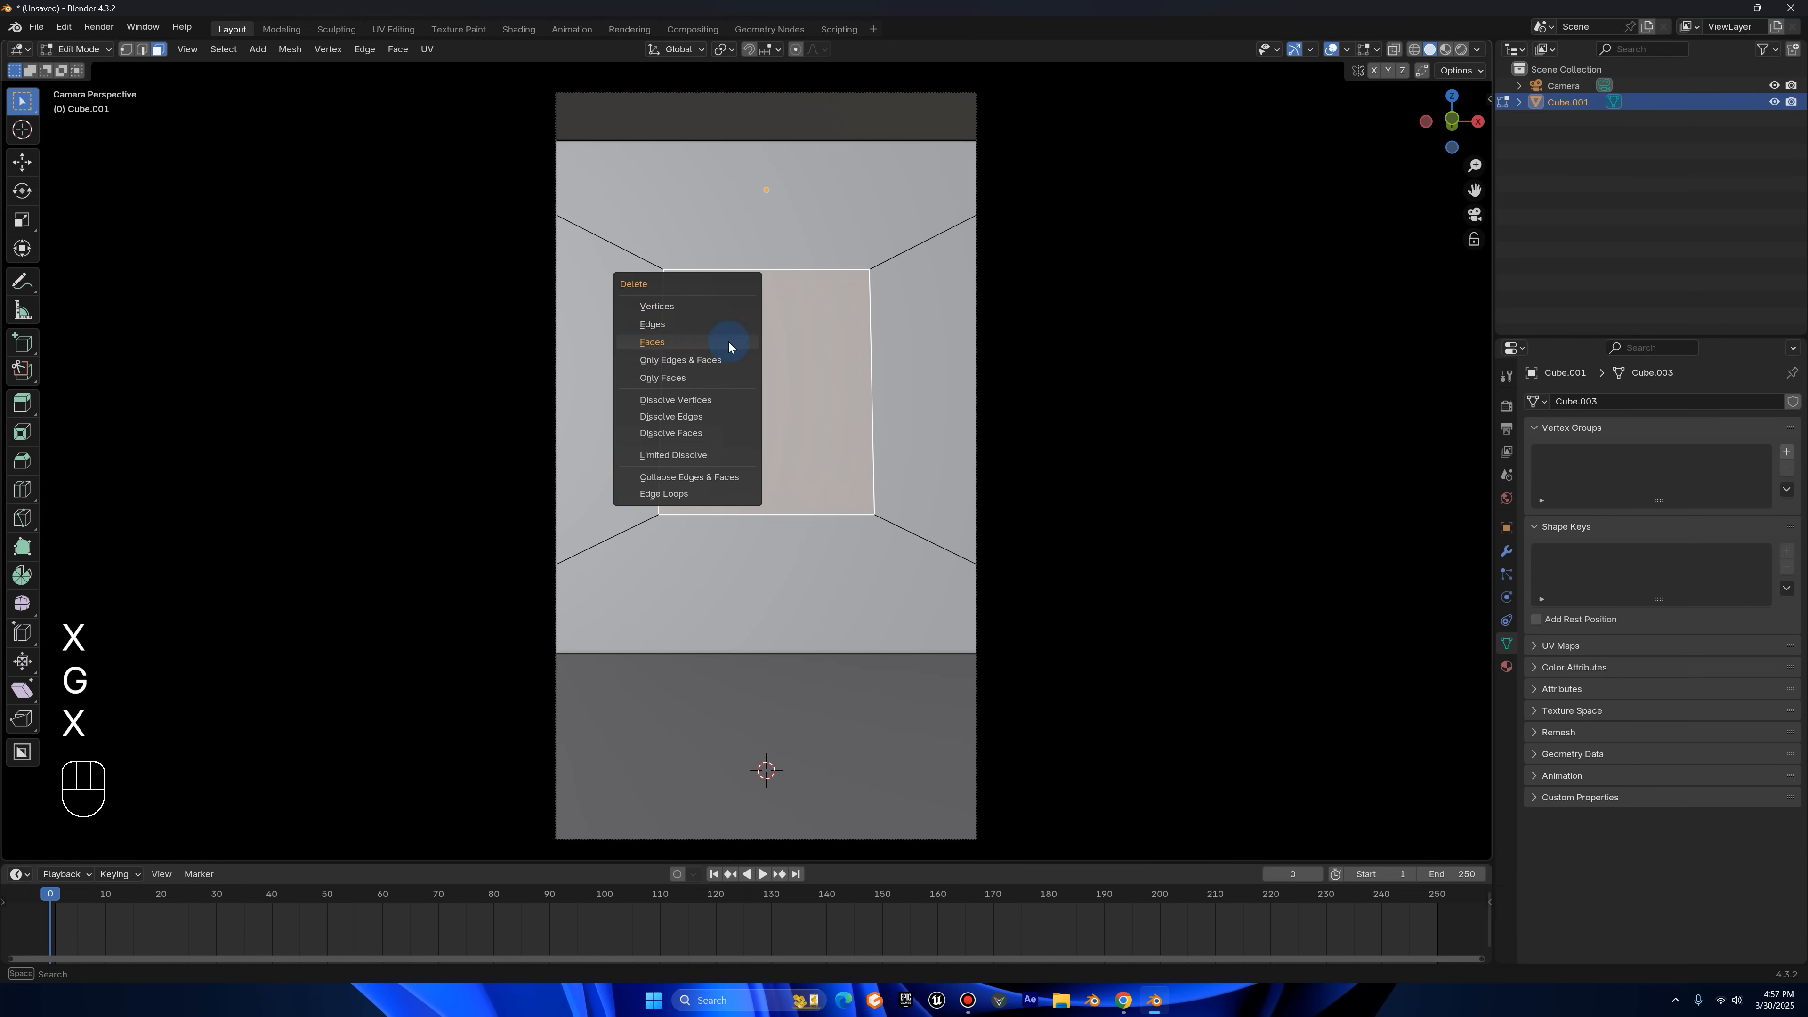
left_click(657, 344)
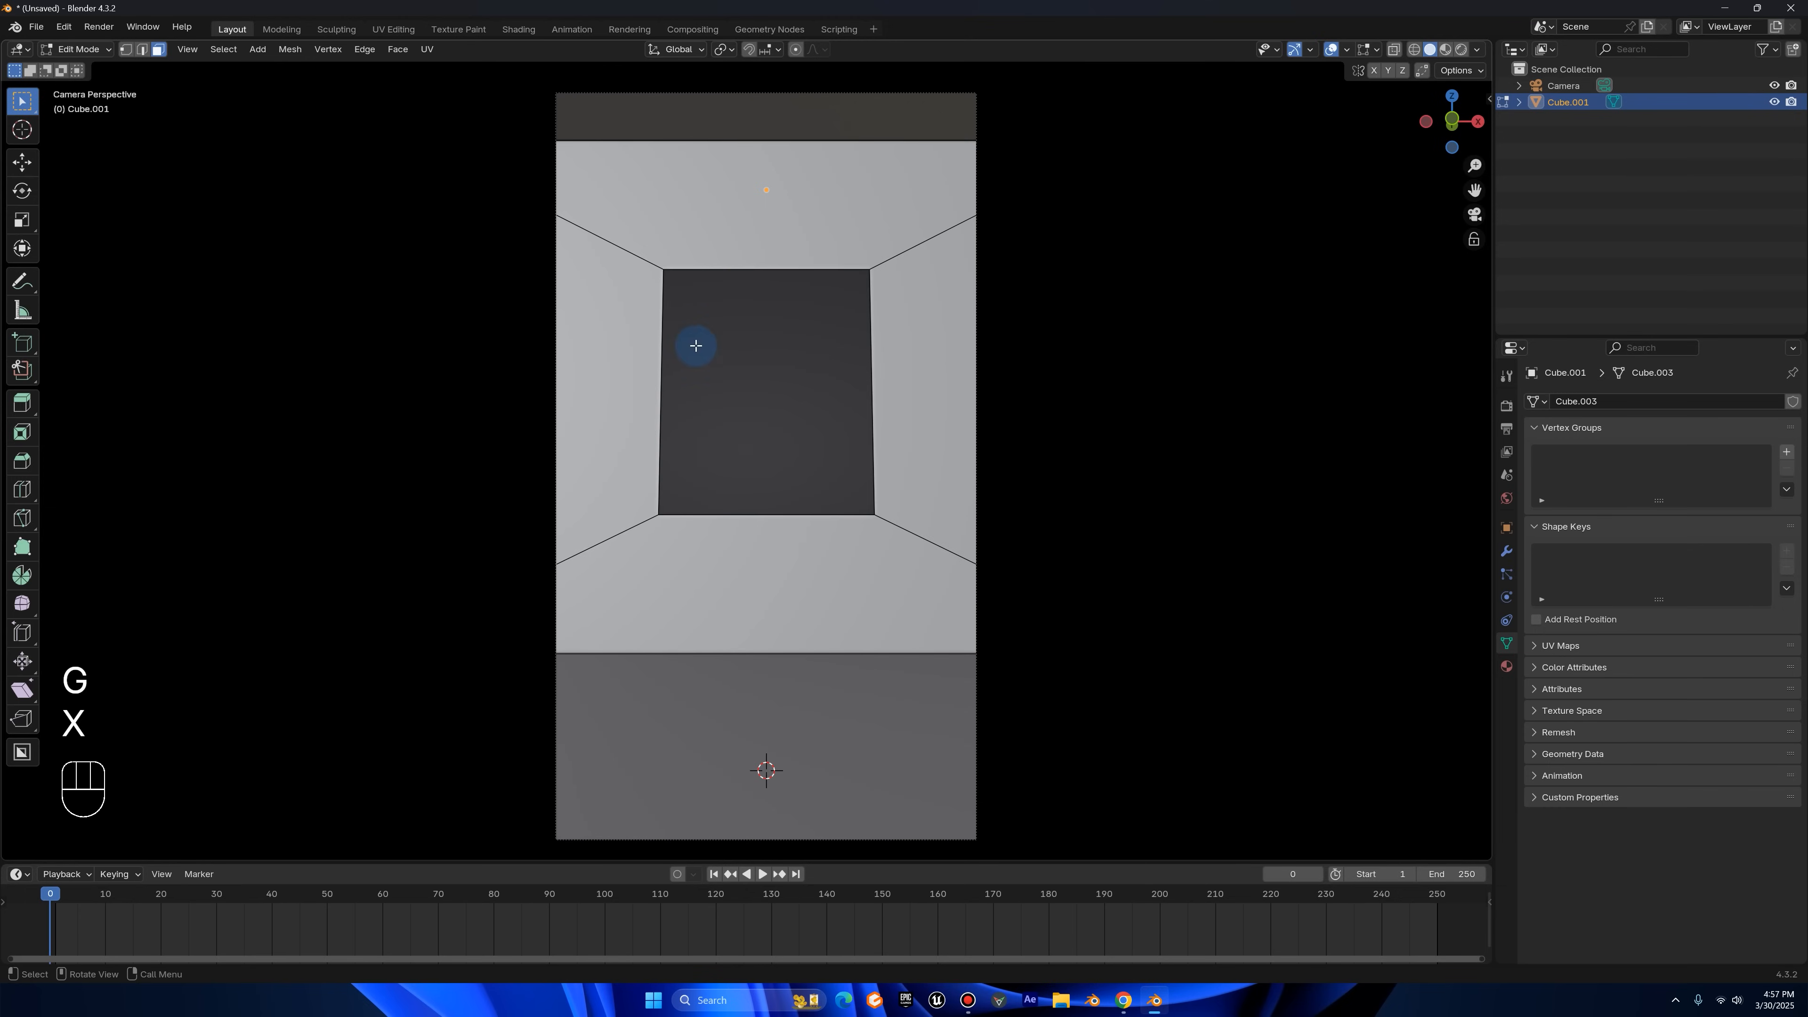
key("Tab")
- Examine the room and its window opening from inside and outside
middle_click_drag(771, 375, 746, 347)
scroll(747, 348, "down", 8)
left_click(1097, 354)
scroll(1125, 377, "up", 10)
mouse_move(1142, 368)
middle_mouse_down()
mouse_move(1225, 369)
mouse_move(1148, 344)
middle_mouse_up()
scroll(1226, 369, "up", 5)
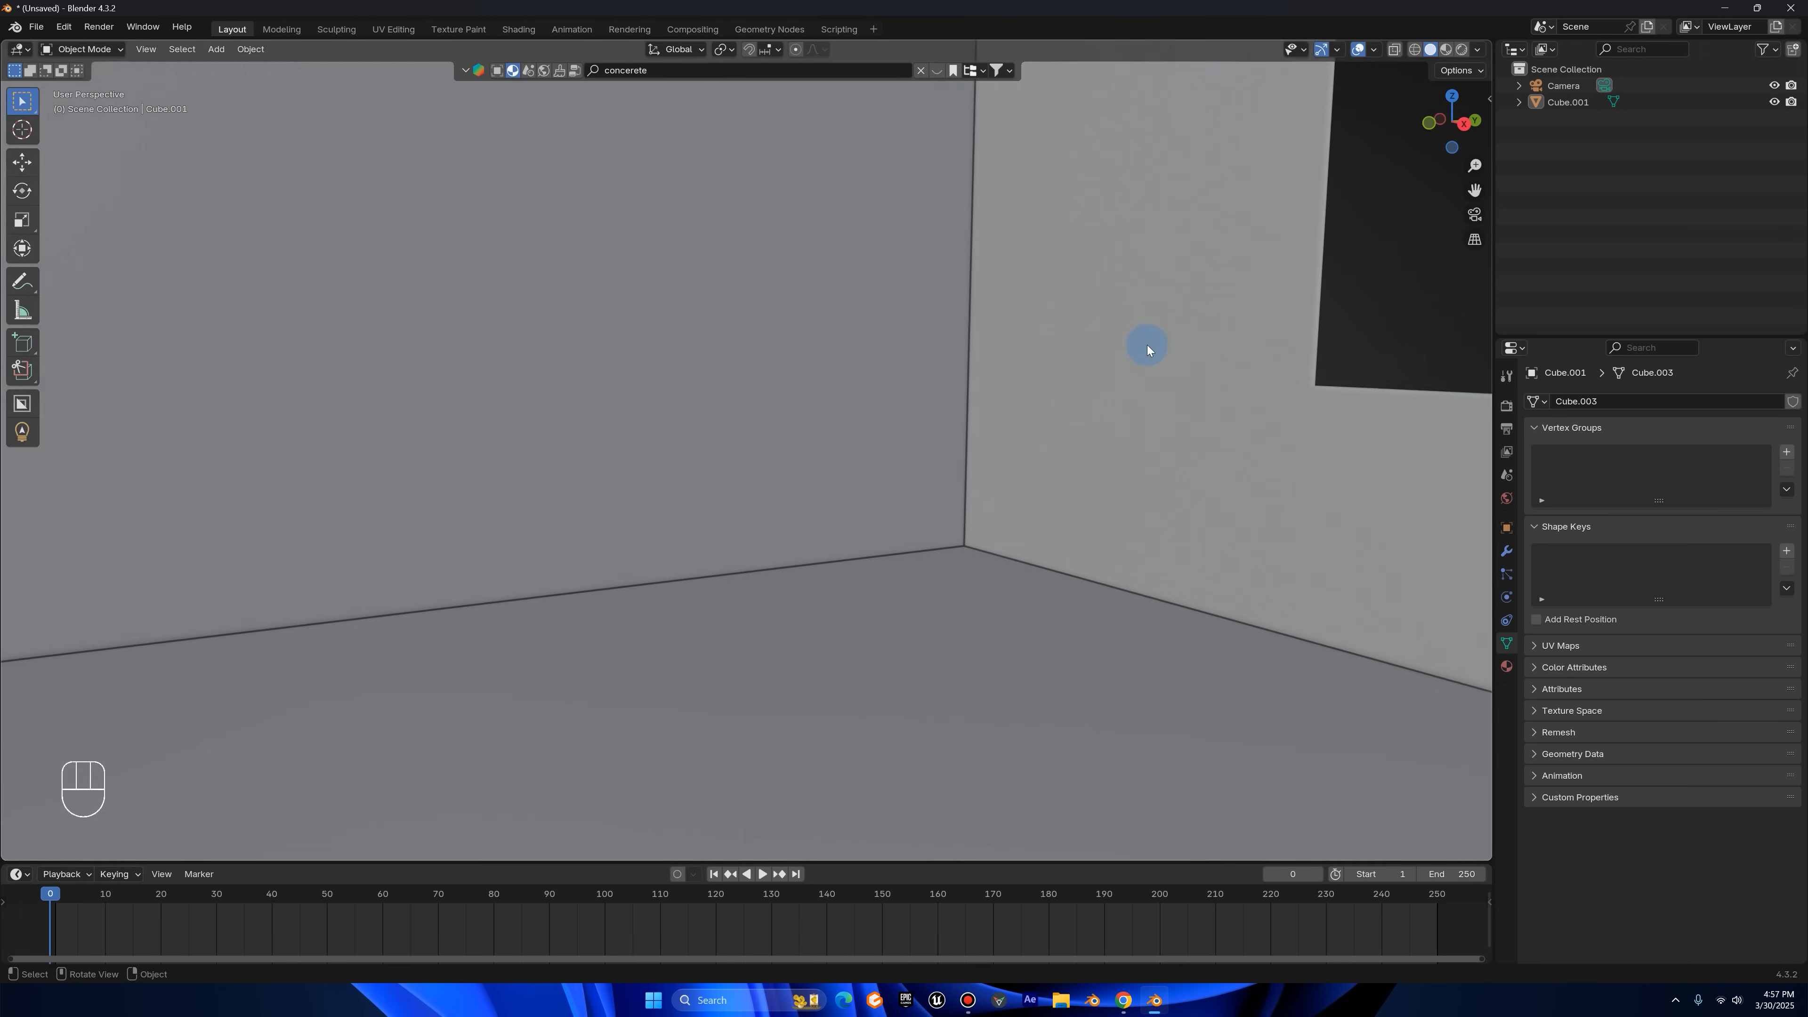
scroll(1108, 317, "down", 8)
scroll(1108, 320, "down", 5)
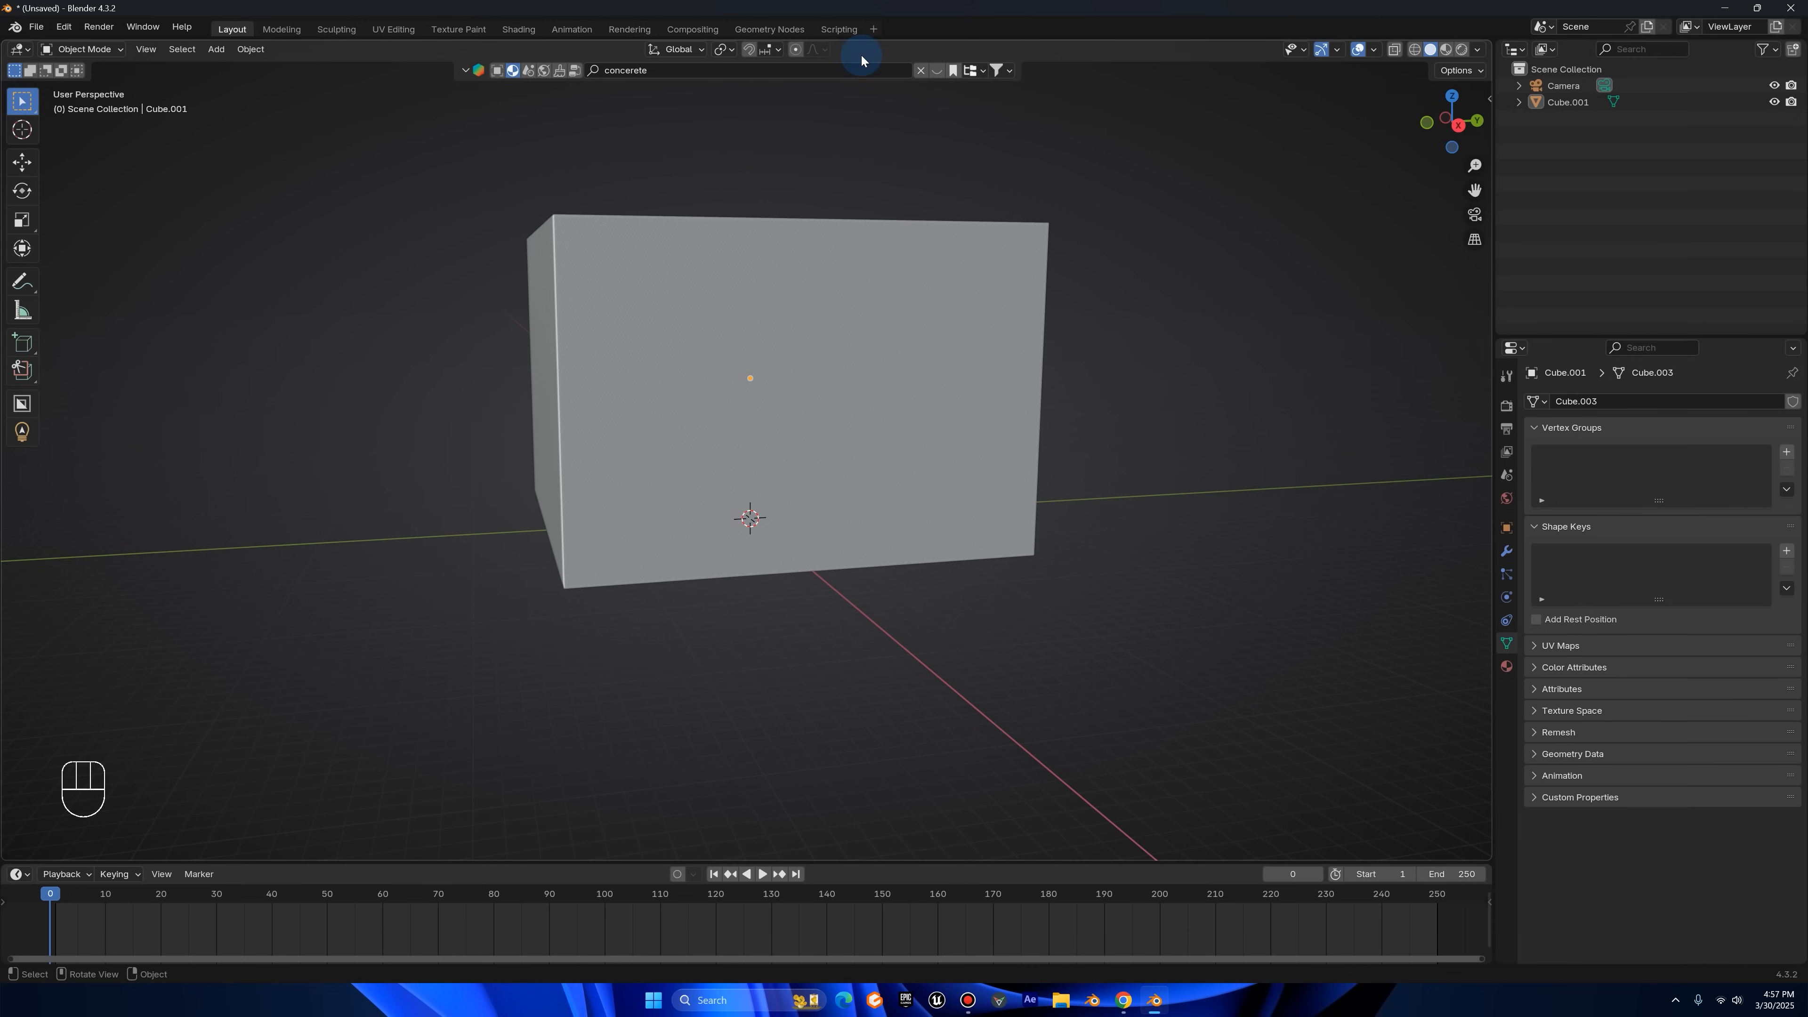
- Search the BlenderKit models for "tree" and place Tree 17 on the ground outside the room in front of the window
left_click(500, 75)
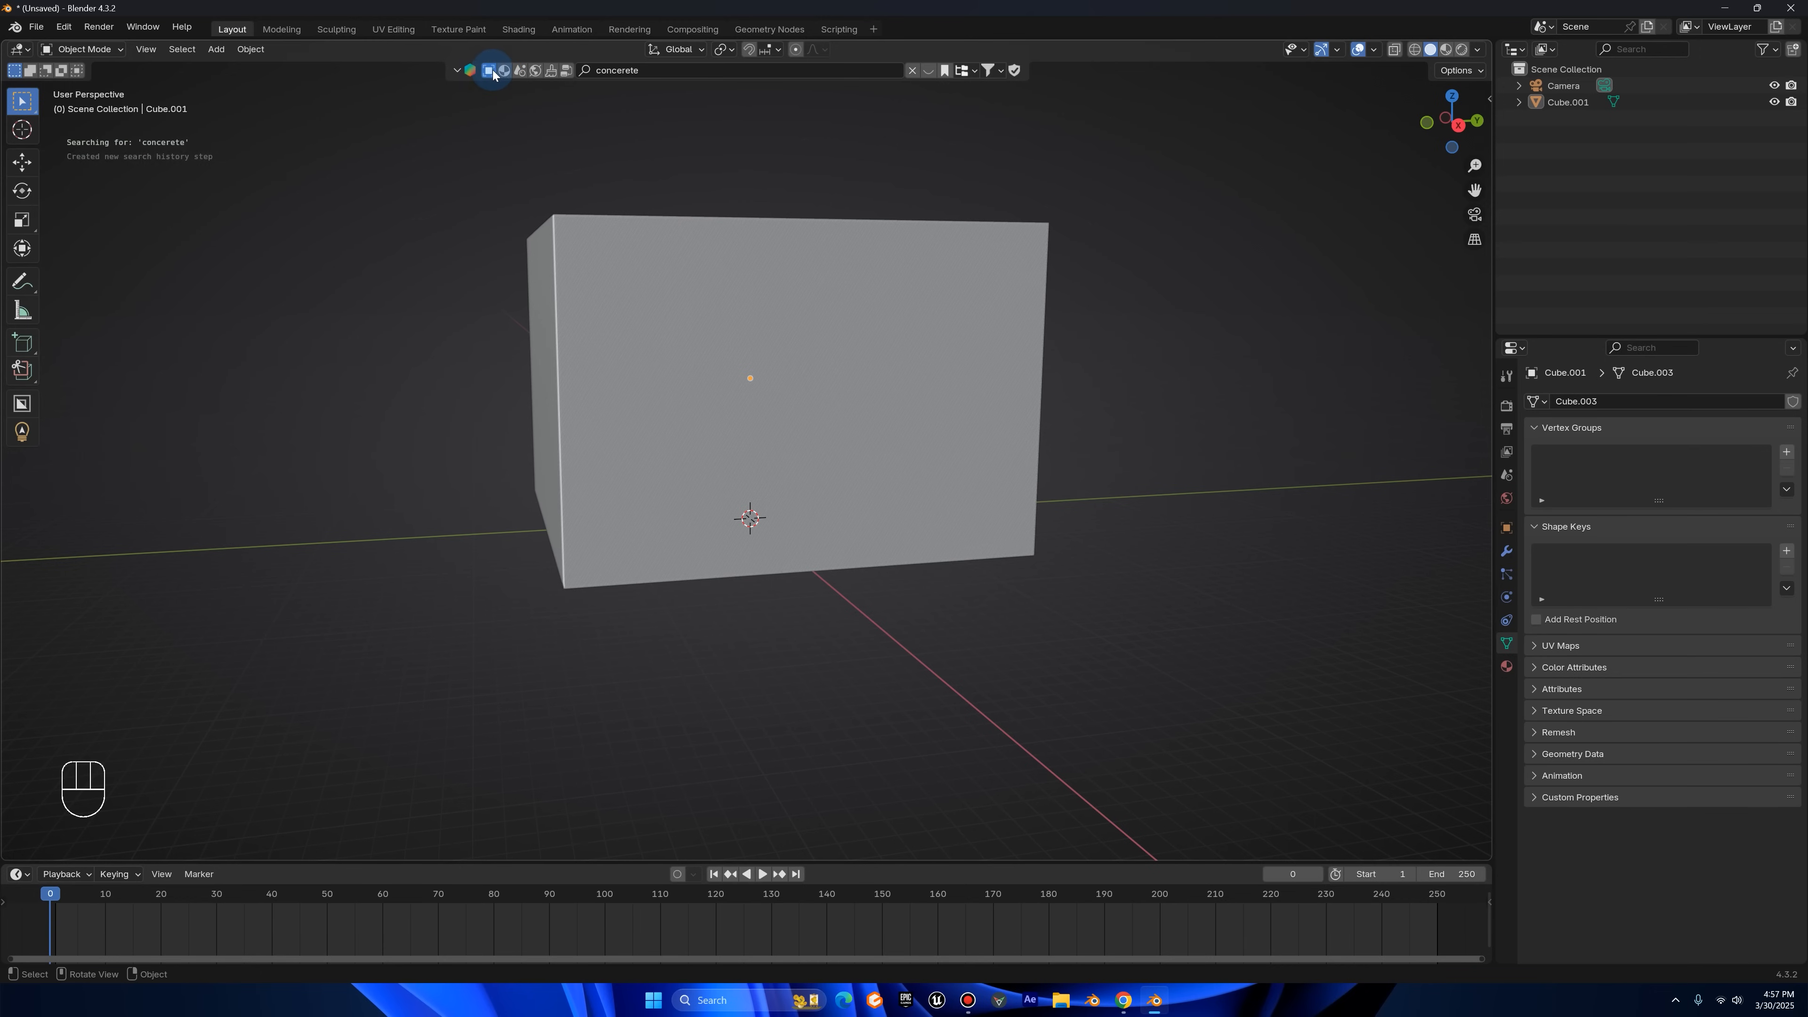
left_click(619, 74)
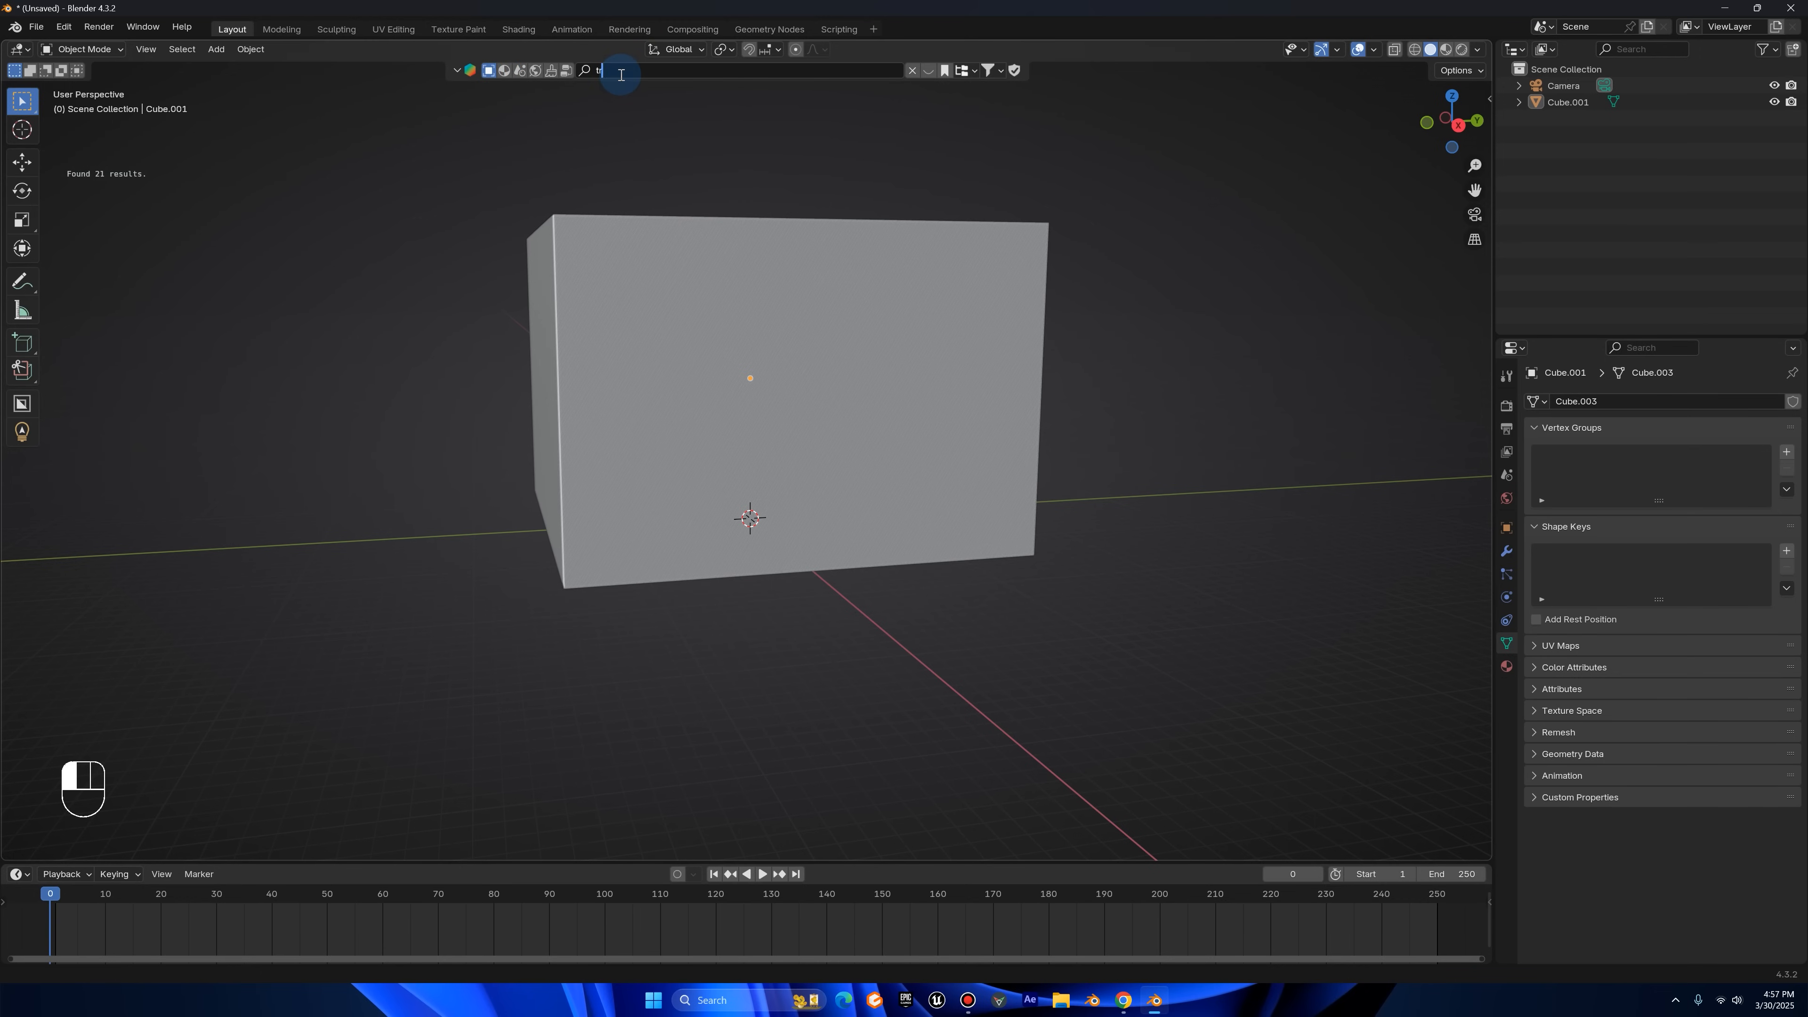
key("Return")
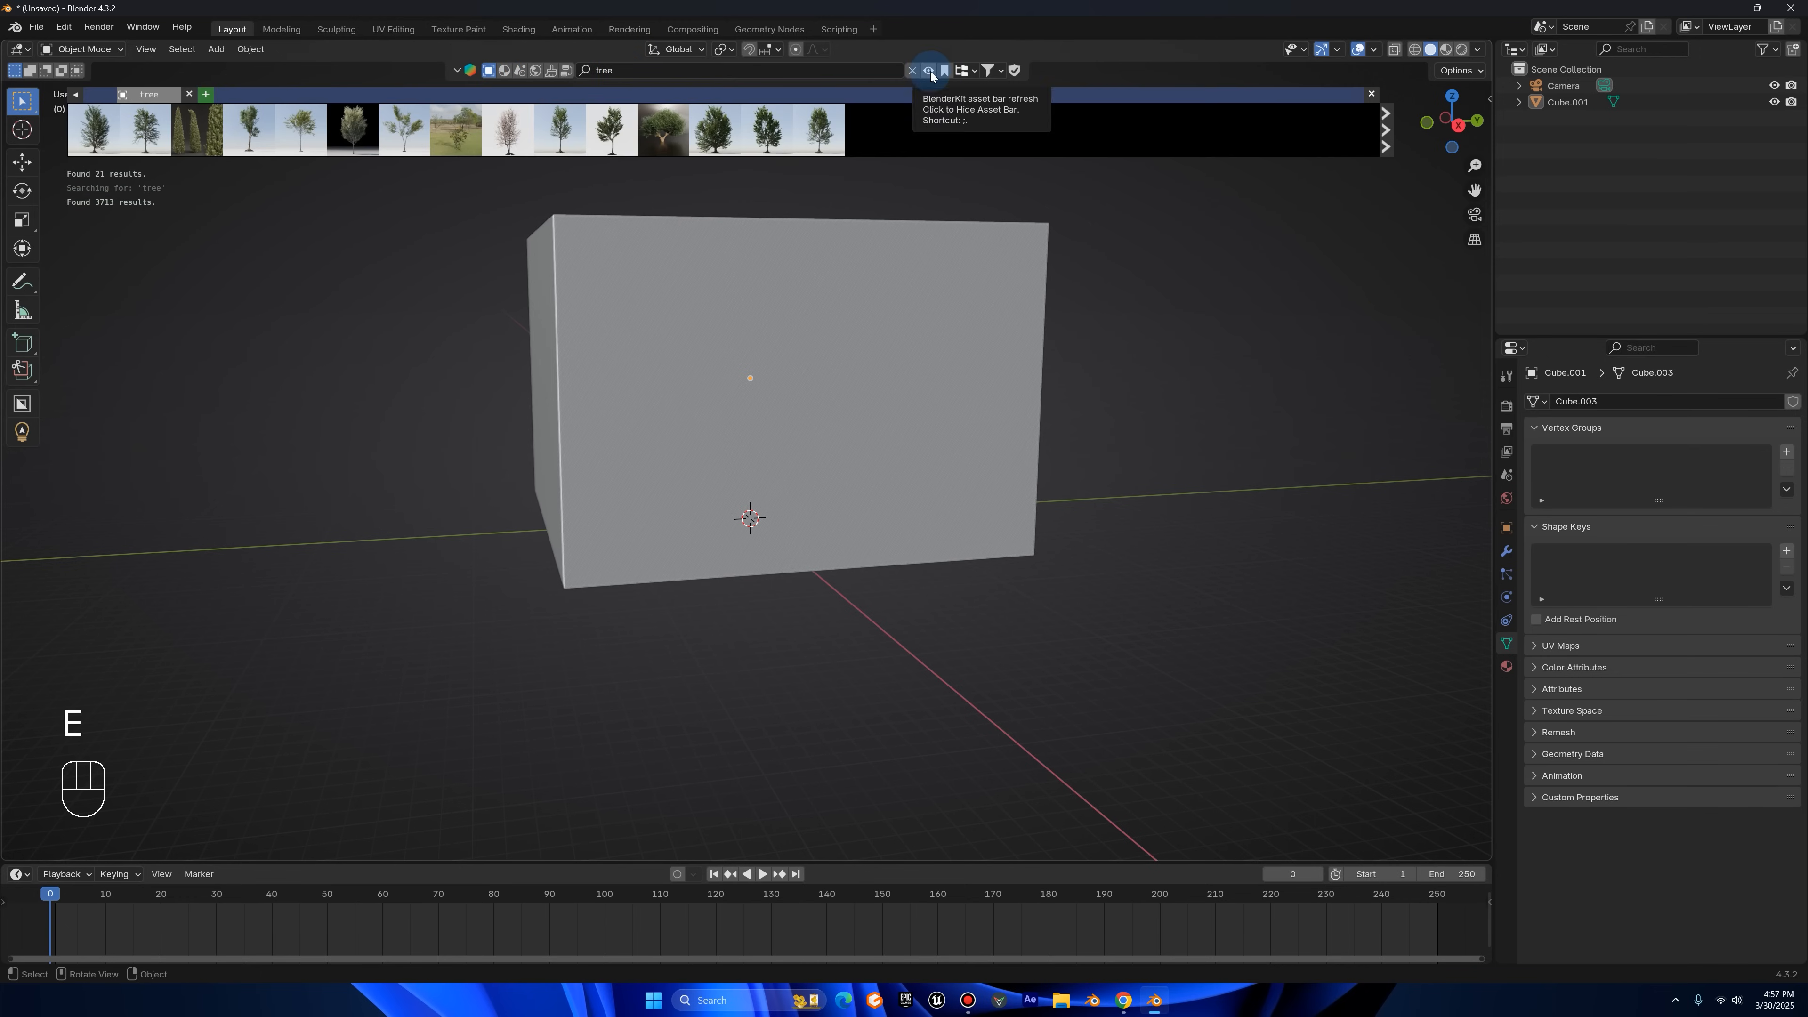
scroll(819, 135, "down", 5)
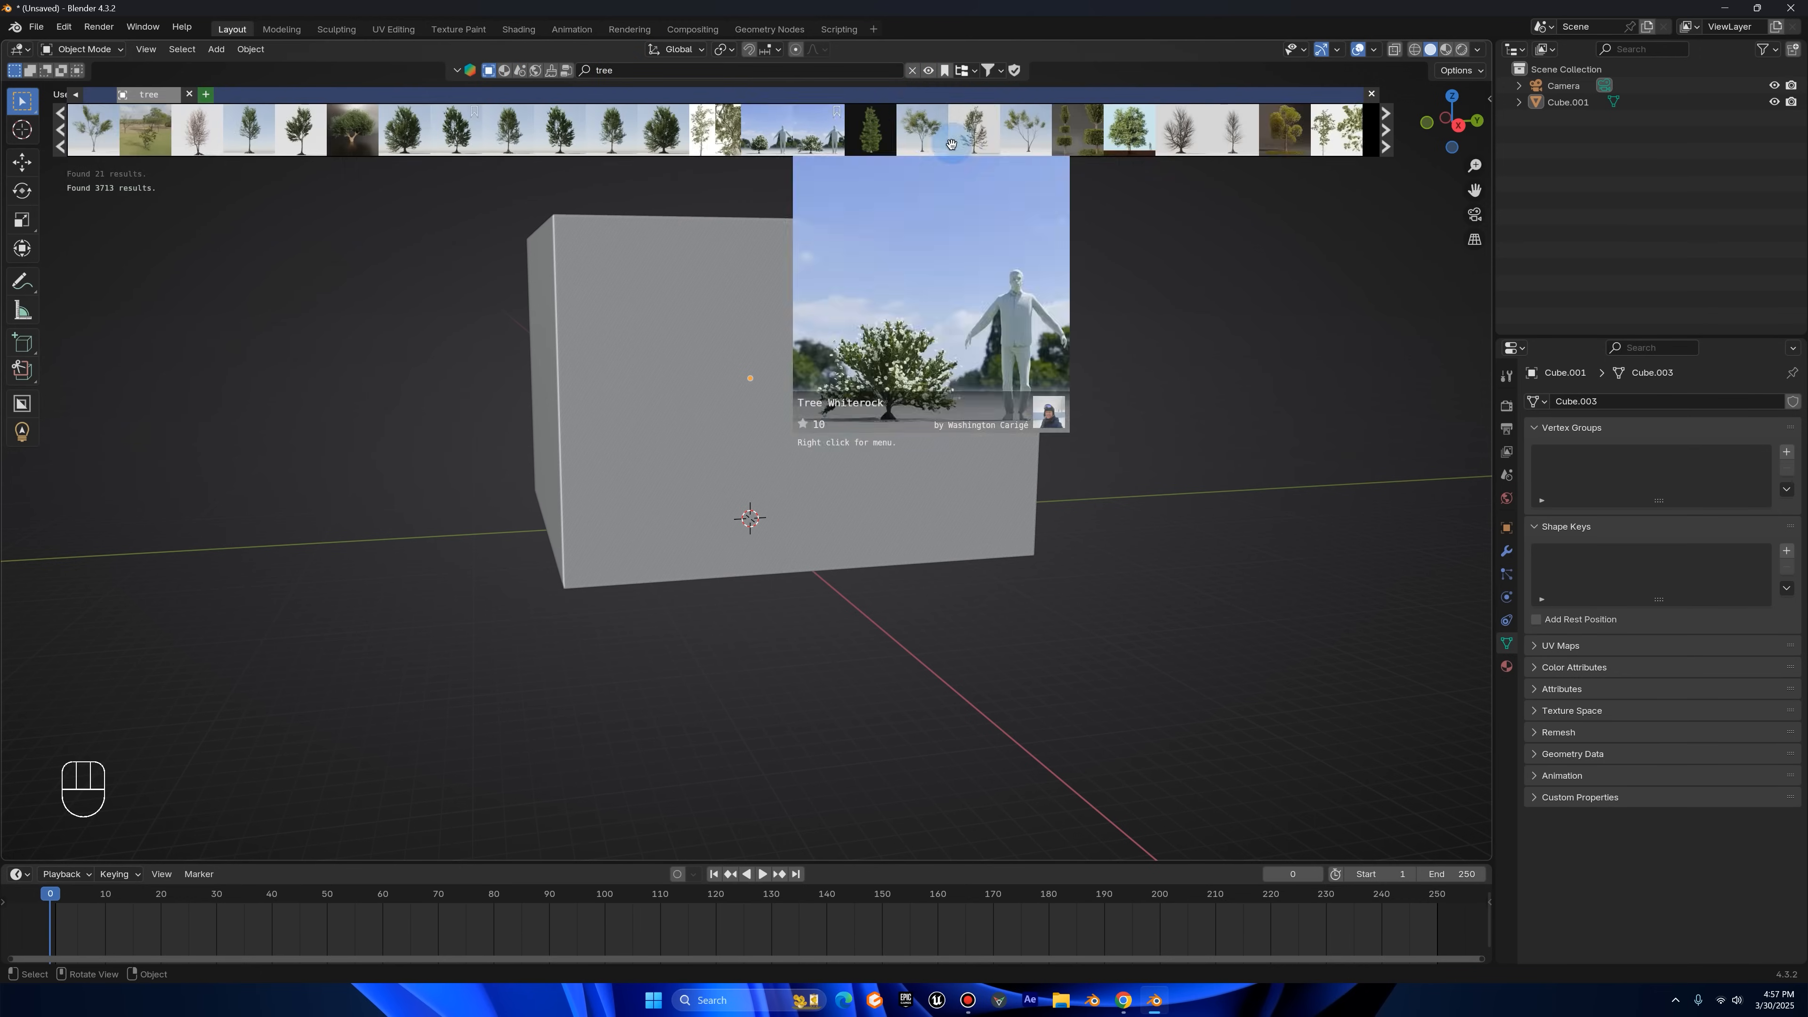
scroll(918, 131, "down", 4)
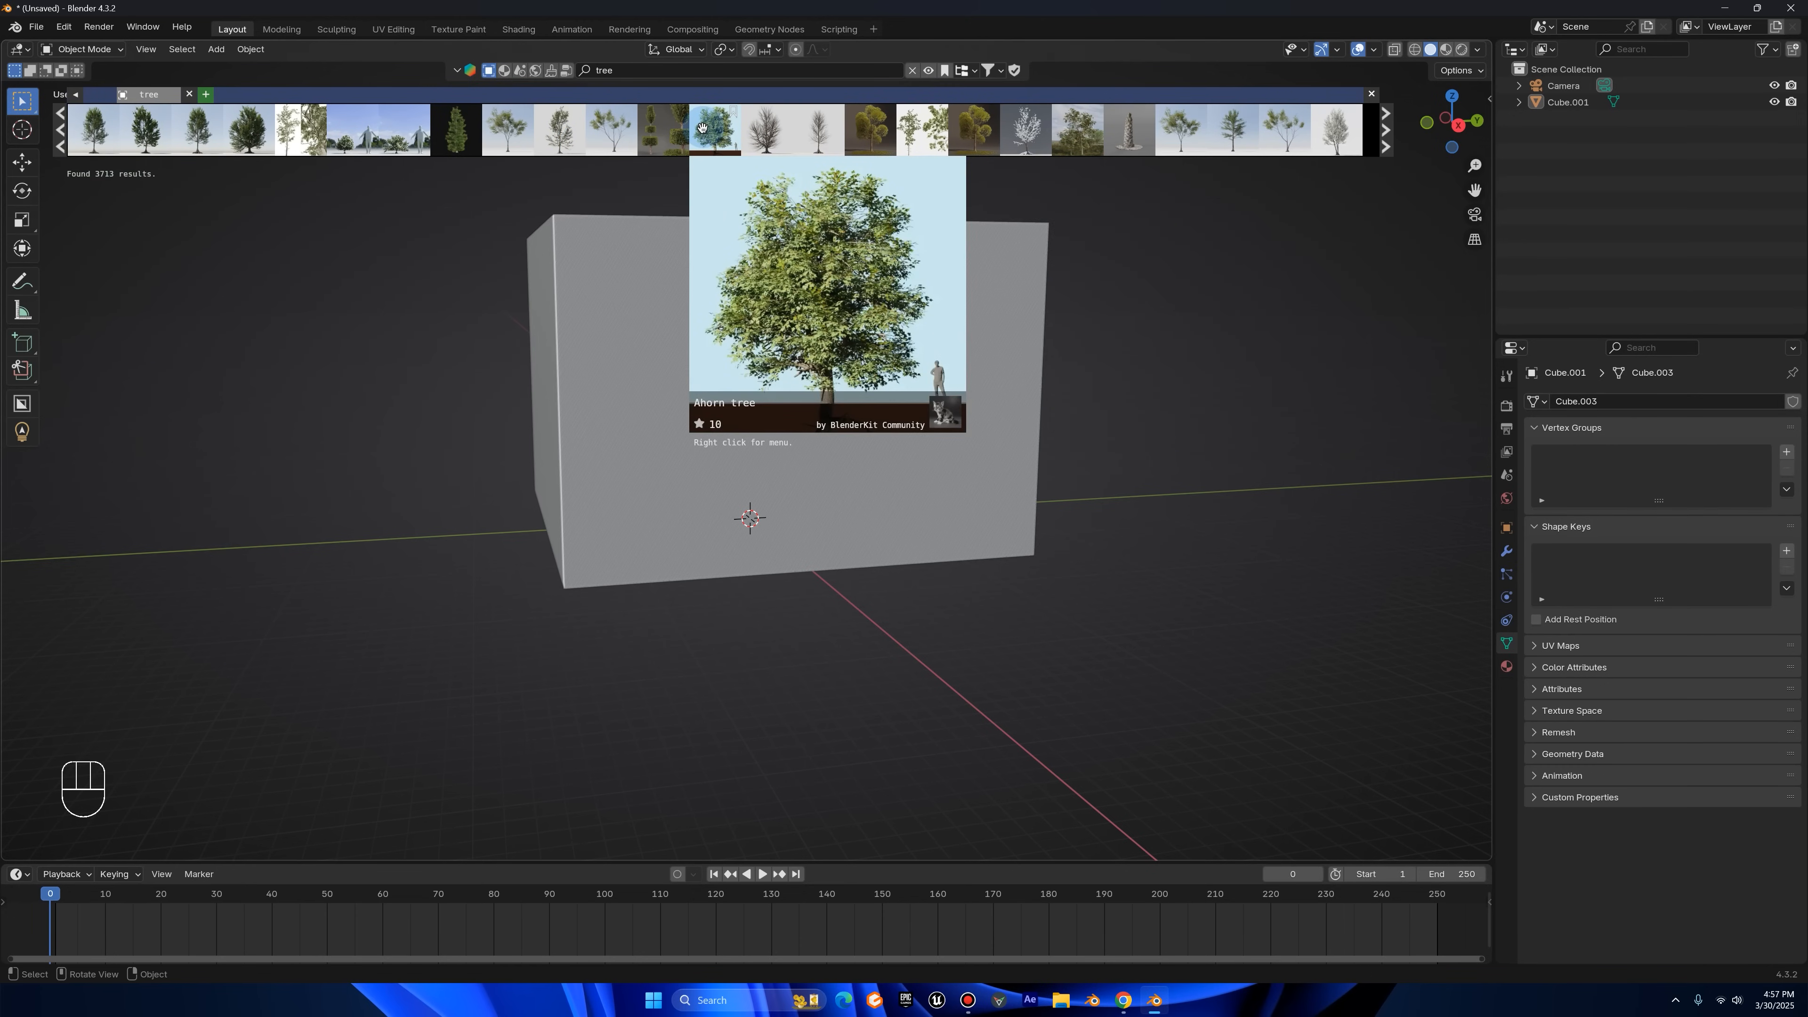
scroll(702, 129, "down", 5)
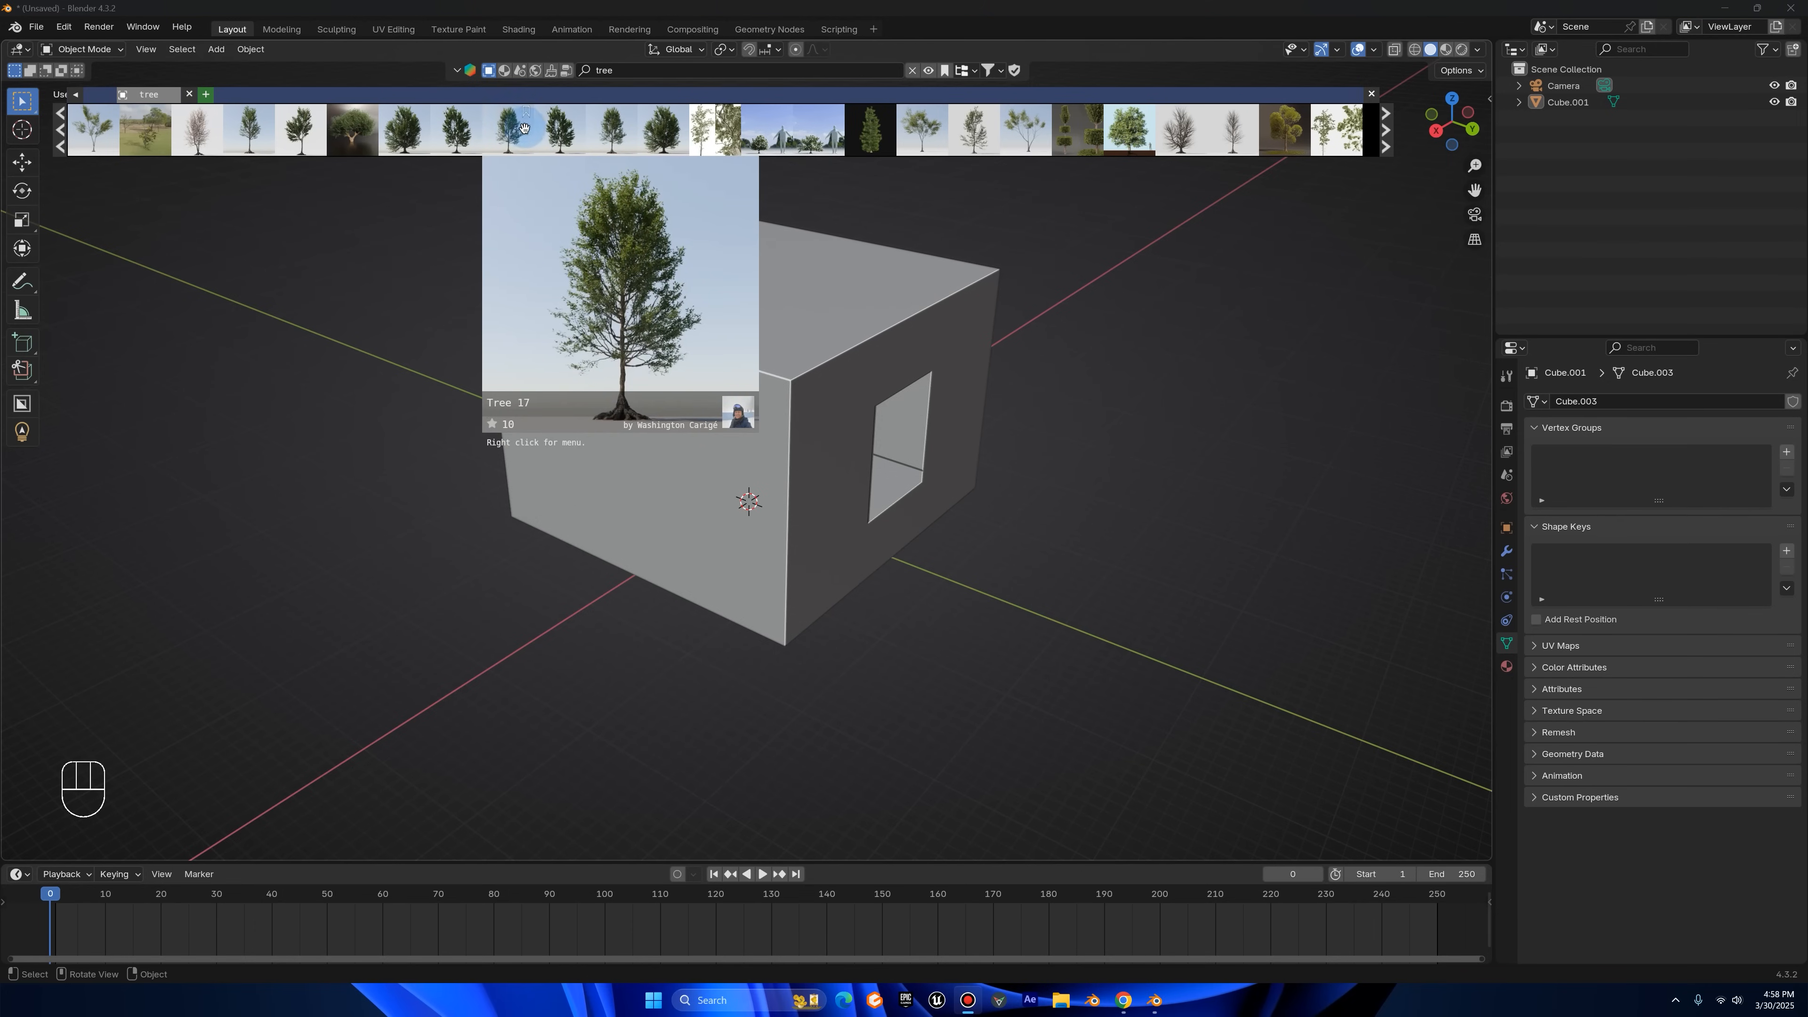
left_click_drag(527, 114, 1000, 624)
middle_click_drag(1010, 560, 898, 547)
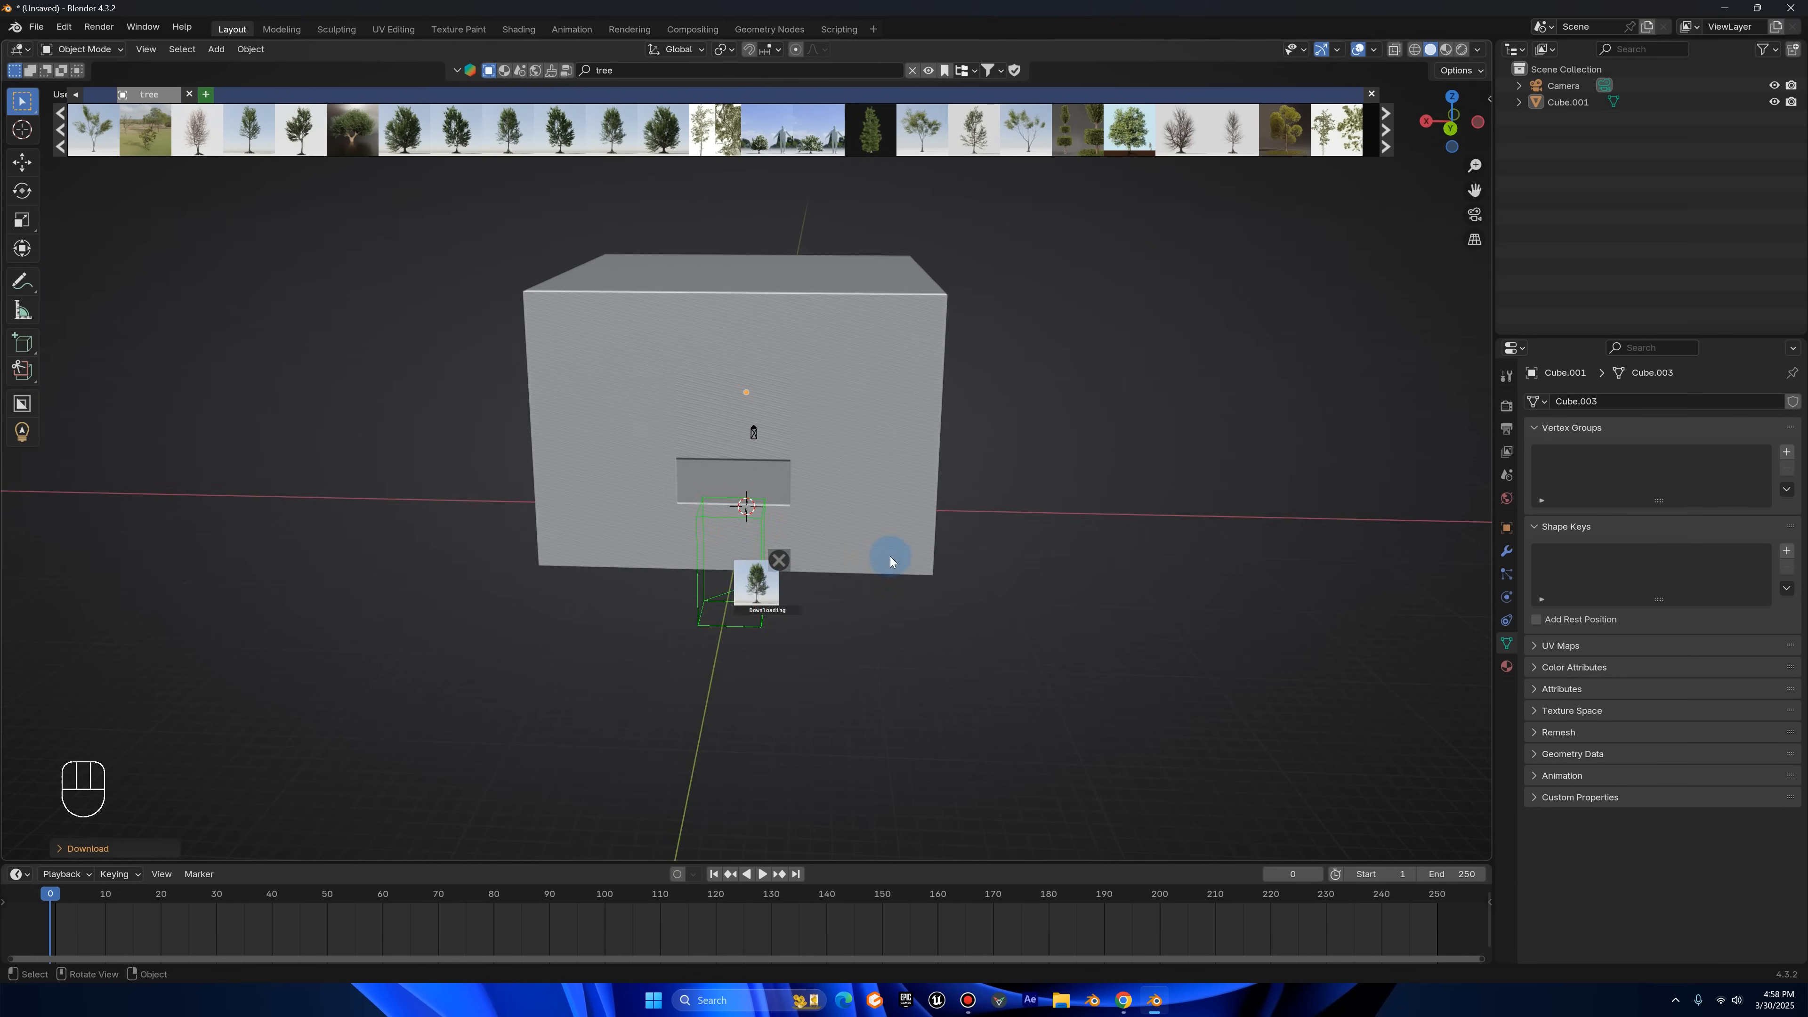
scroll(893, 549, "up", 2)
middle_click_drag(766, 595, 832, 603)
middle_click_drag(916, 484, 993, 386)
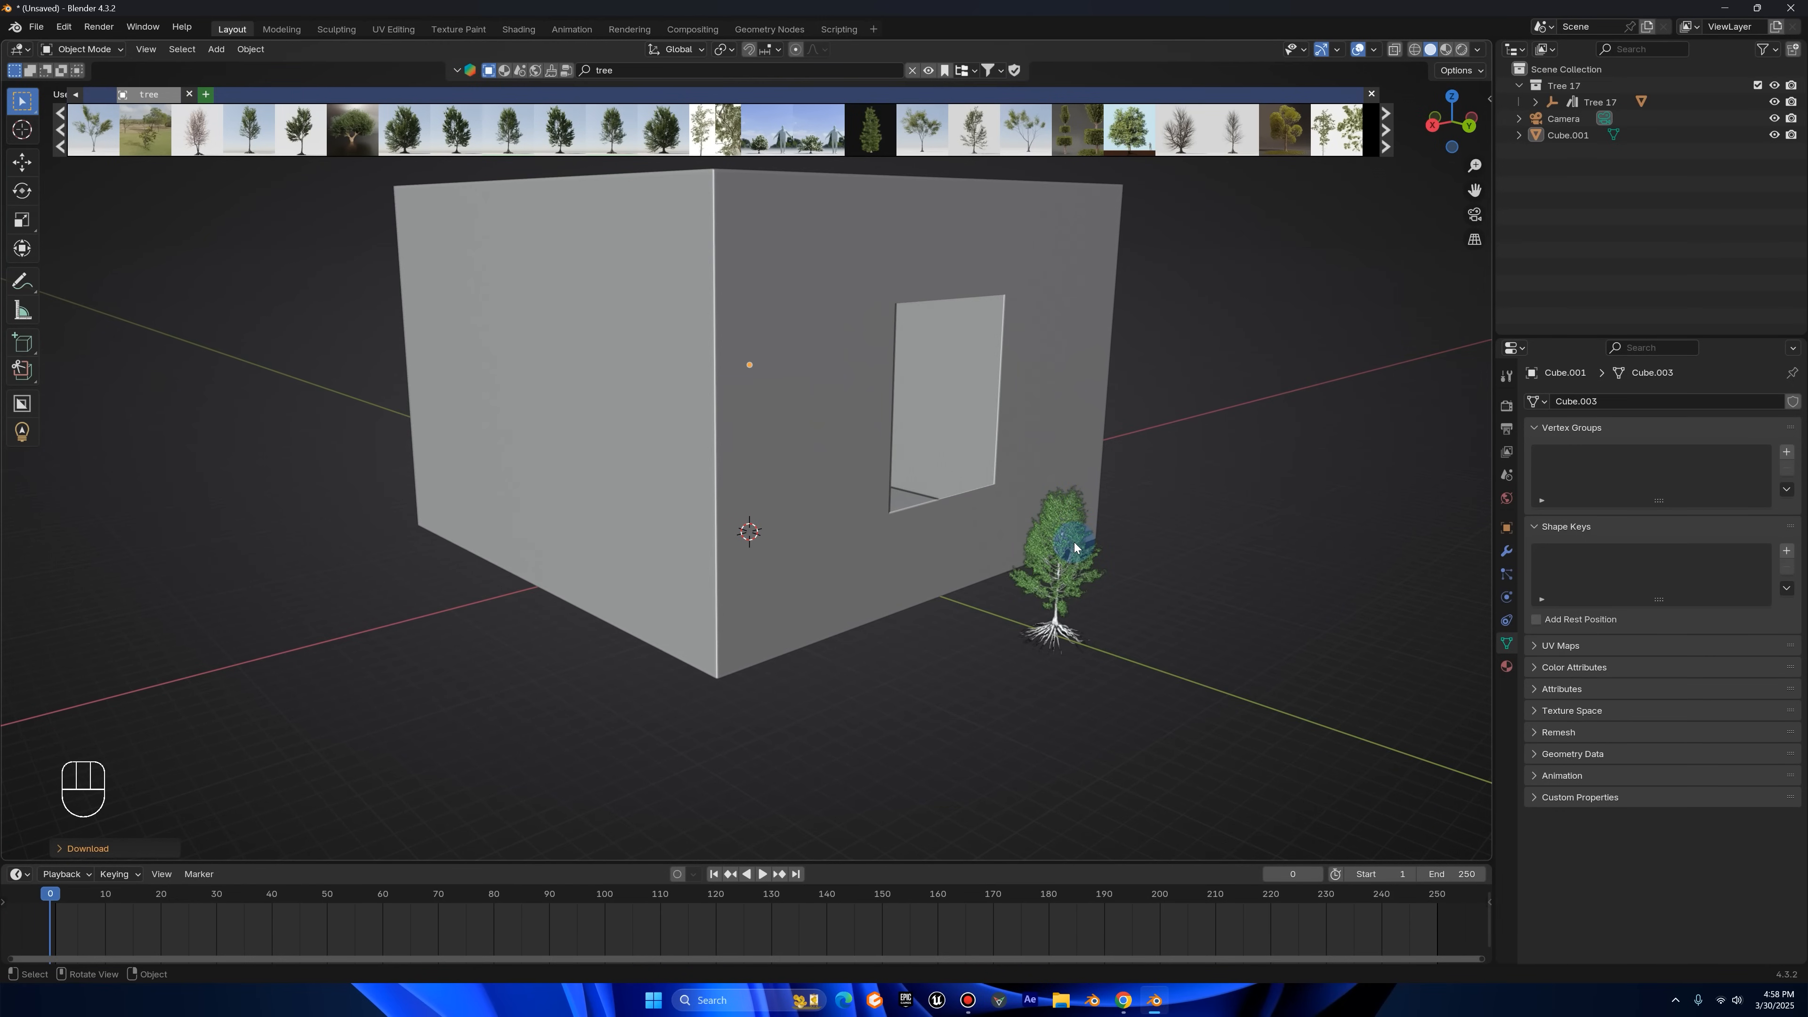
- Scale the tree up uniformly to about 3.4 times its size
left_click(1072, 542)
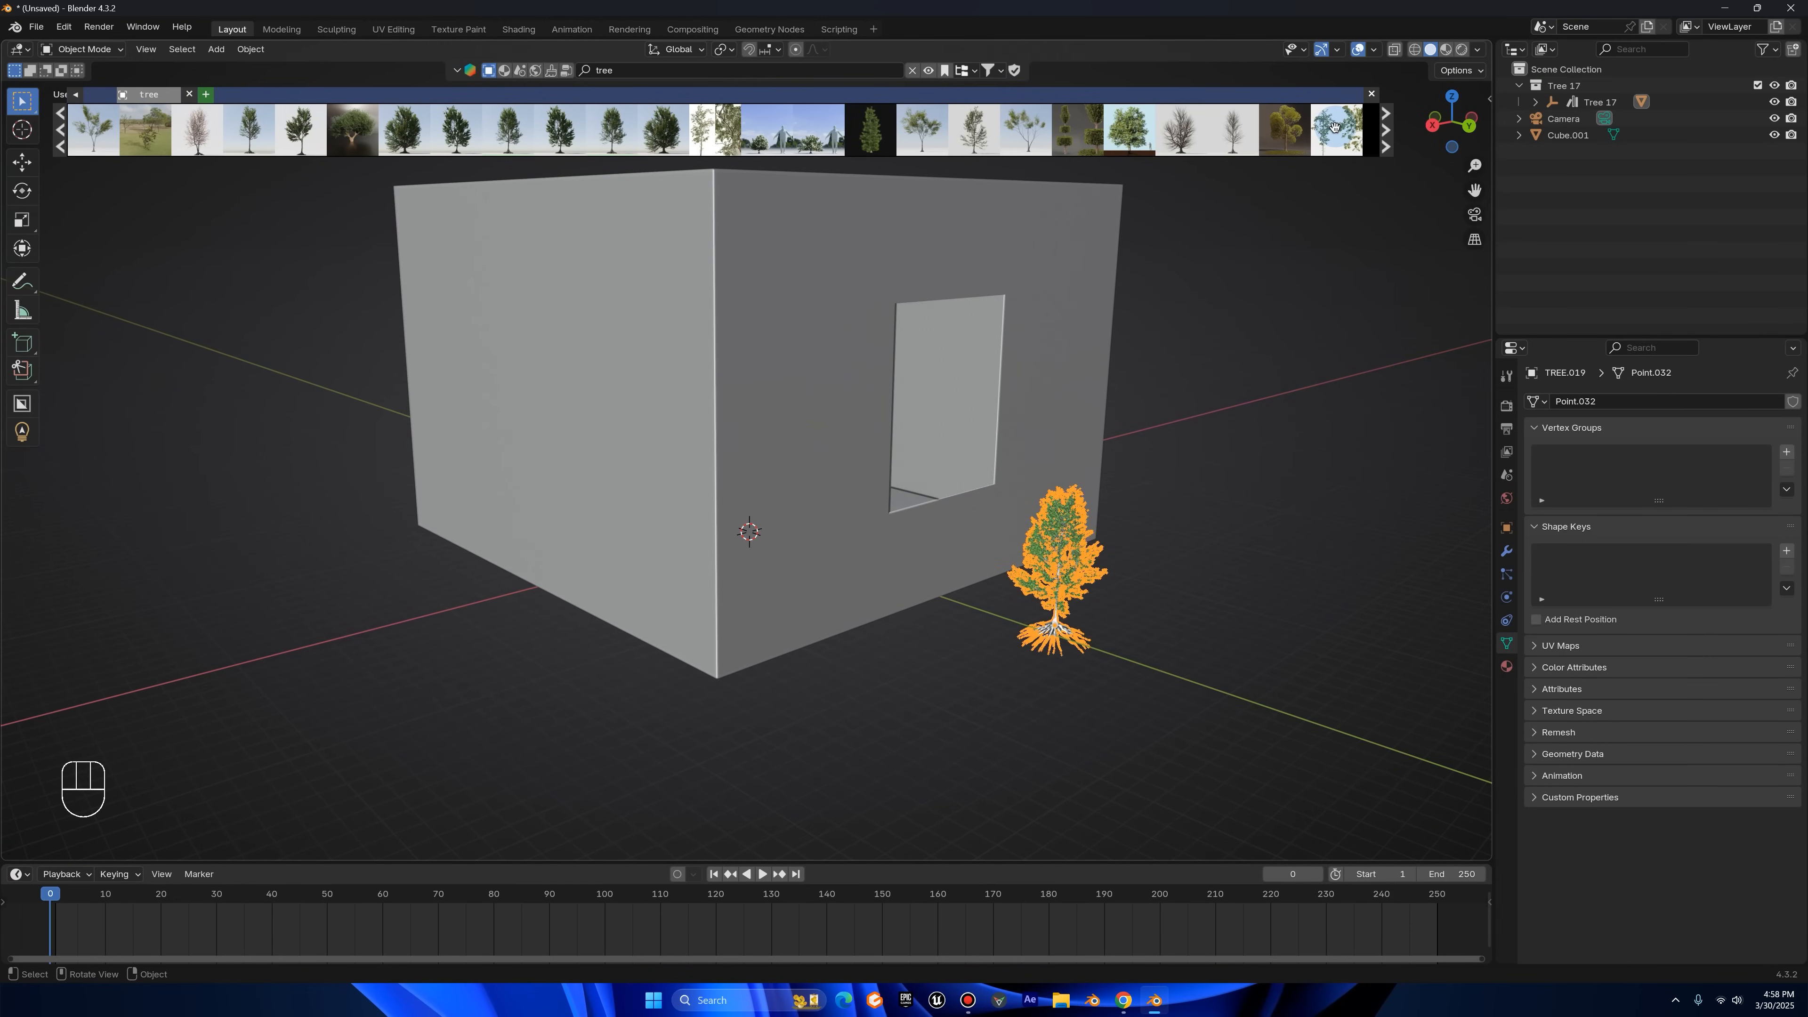
left_click(1434, 128)
middle_click_drag(1166, 475, 1006, 549)
key("s")
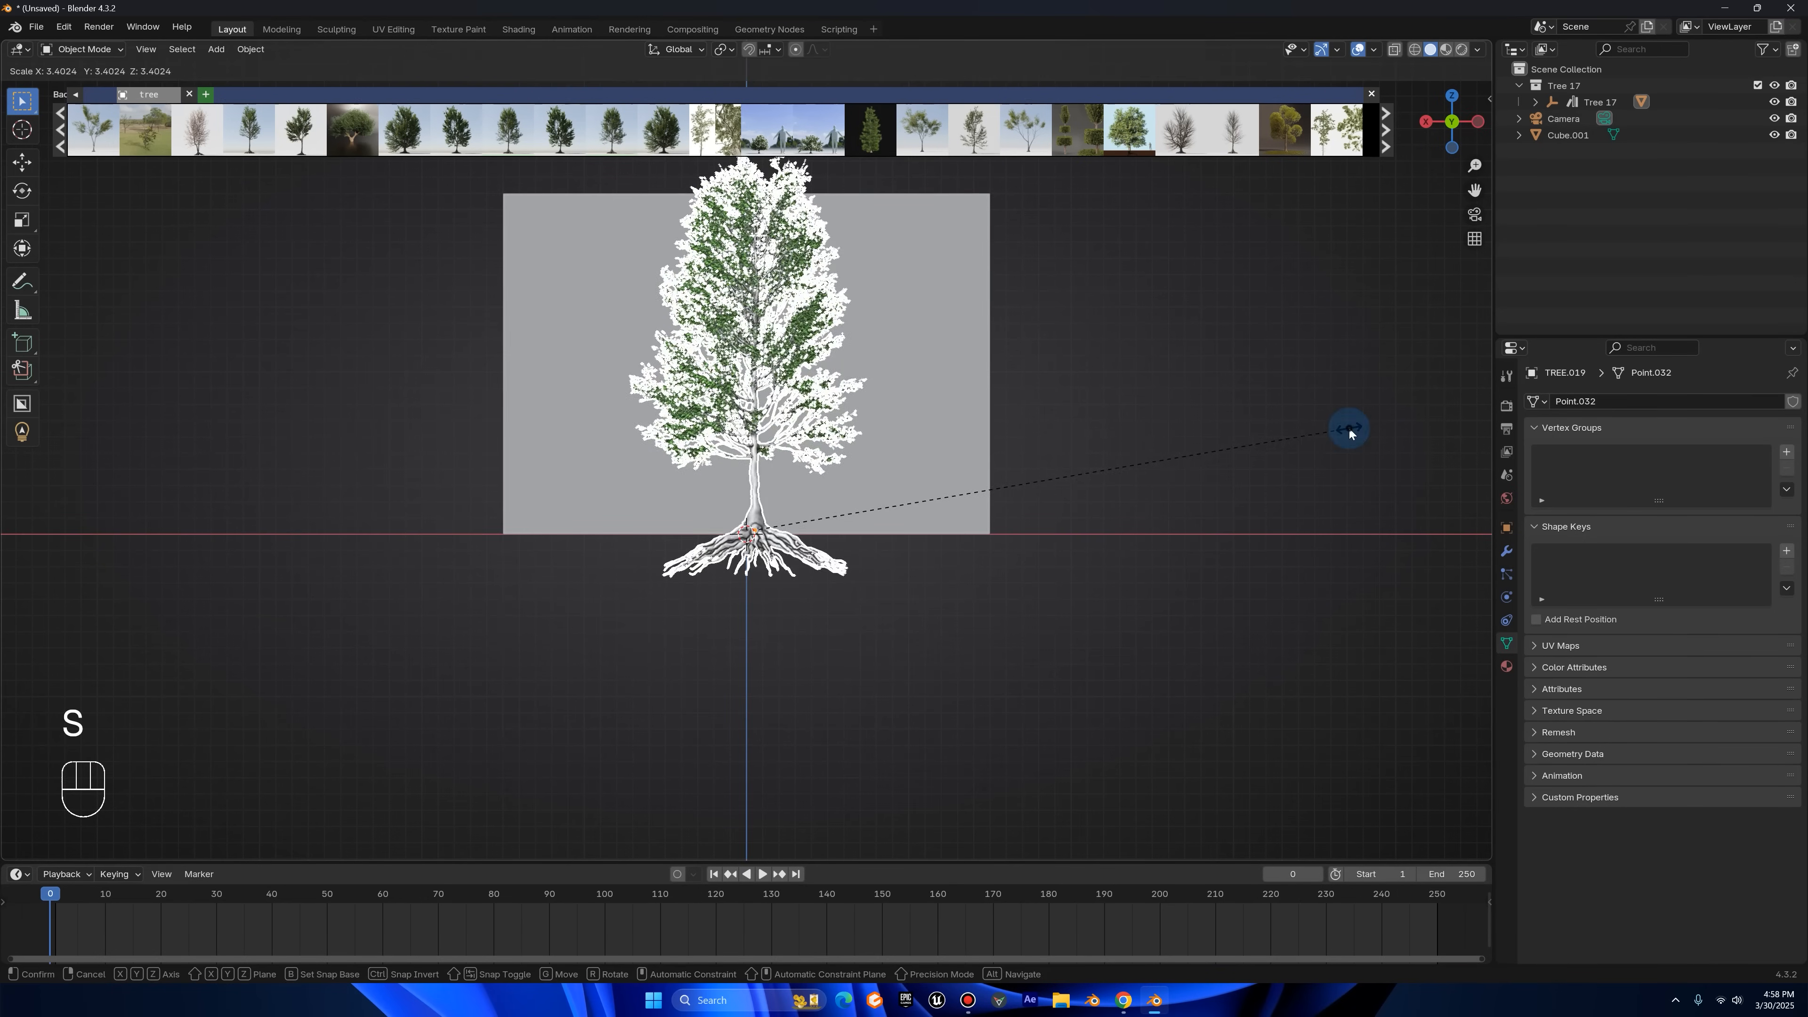
key("s")
left_click(1346, 429)
- Select the tree's entire mesh in Edit Mode and merge its vertices by distance
left_click_drag(1430, 128, 1425, 217)
left_click(1438, 122)
middle_click_drag(1190, 418, 810, 435, "shift")
scroll(896, 407, "up", 1)
key("Tab")
key("a")
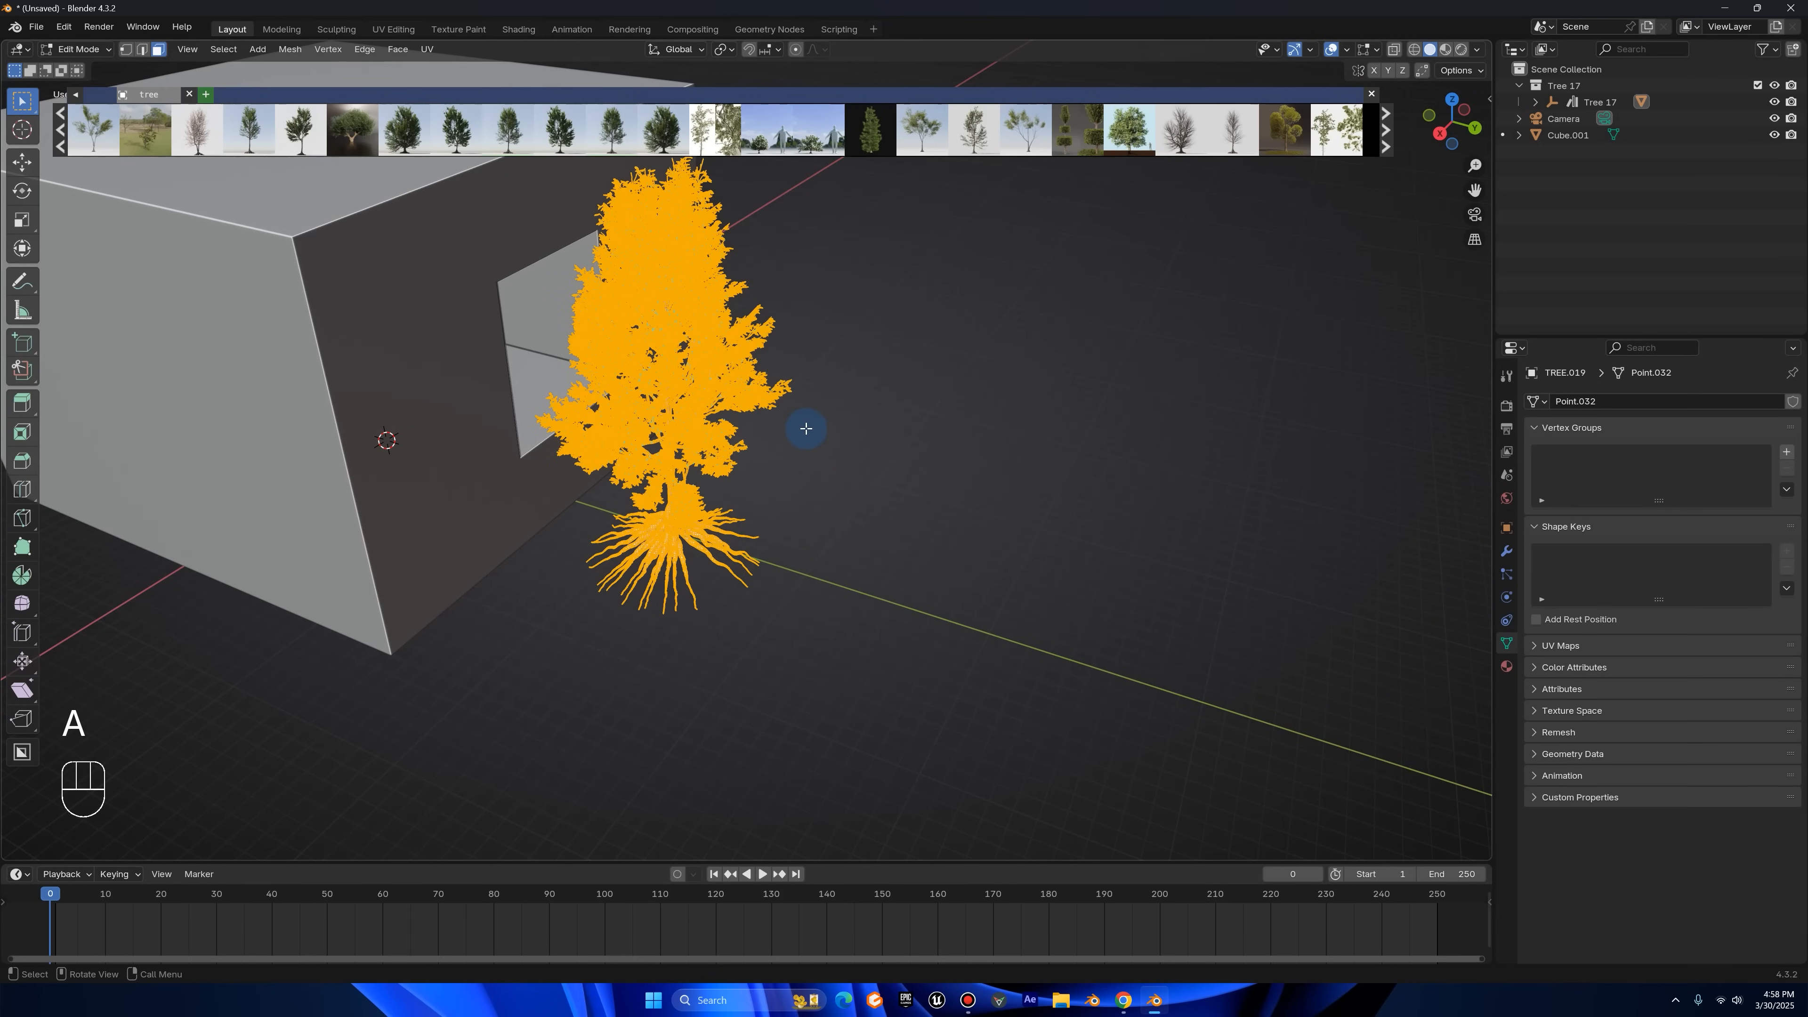
key("m")
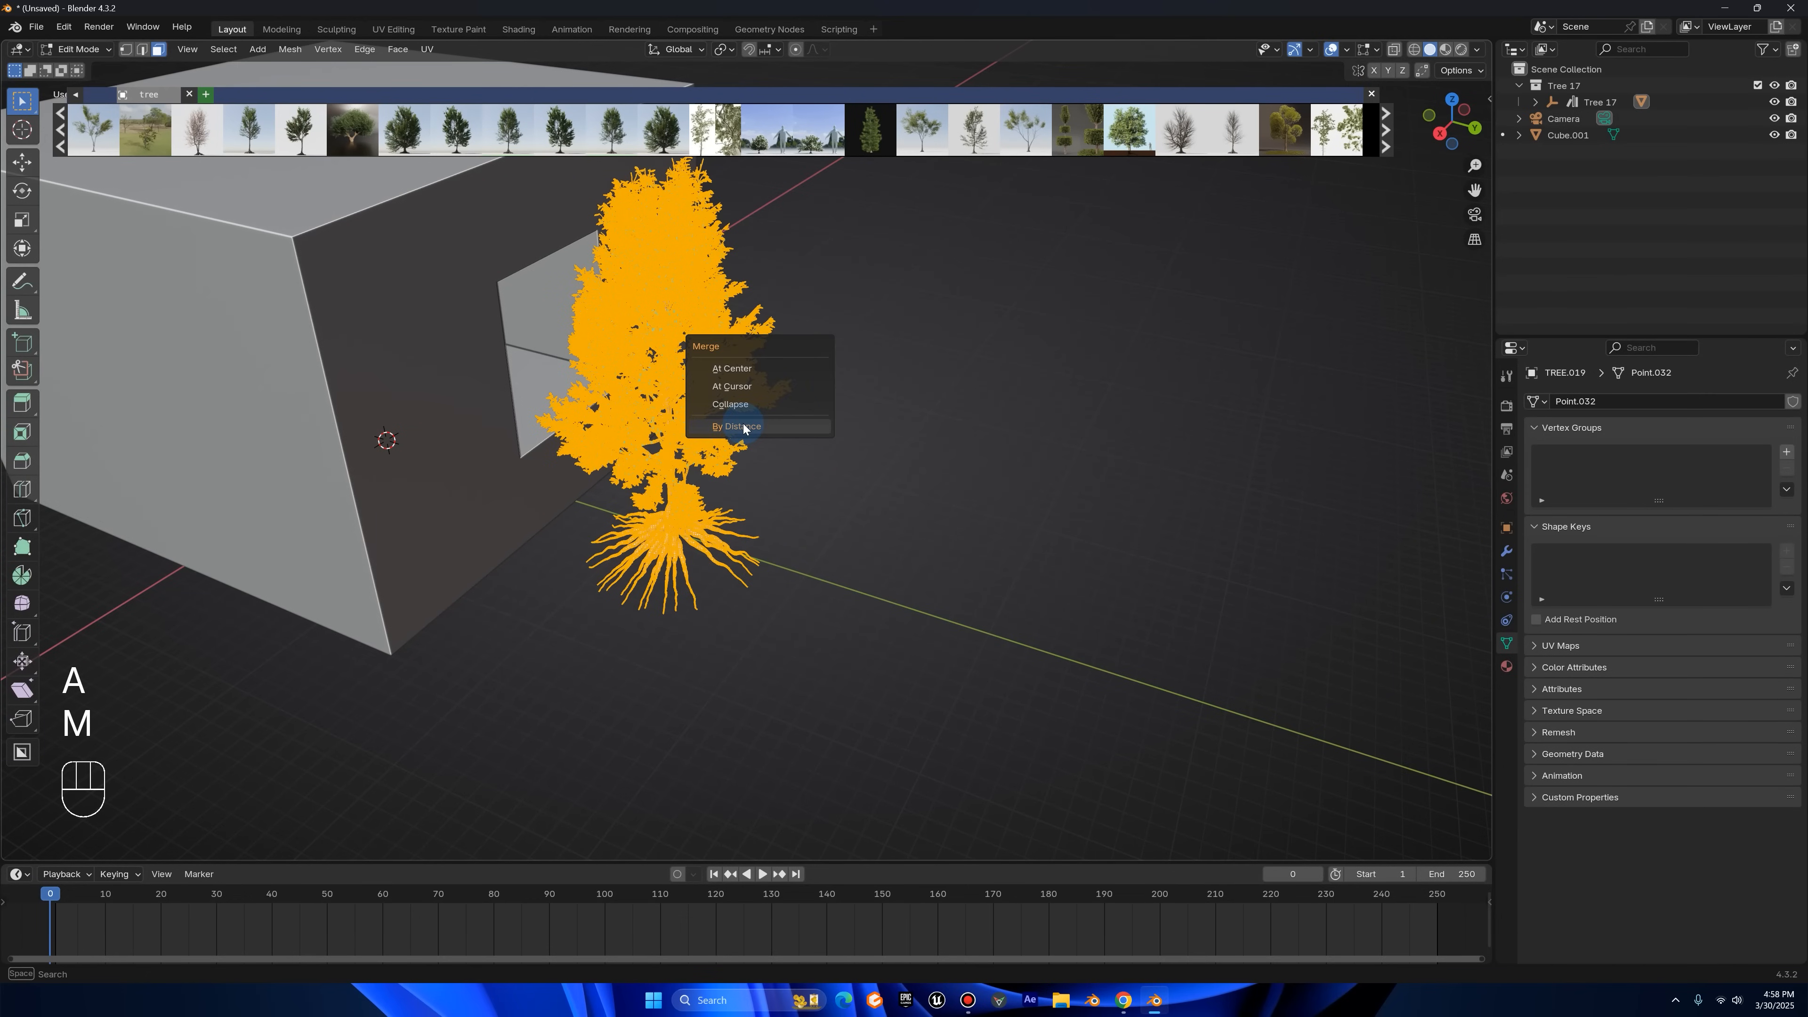
left_click(741, 427)
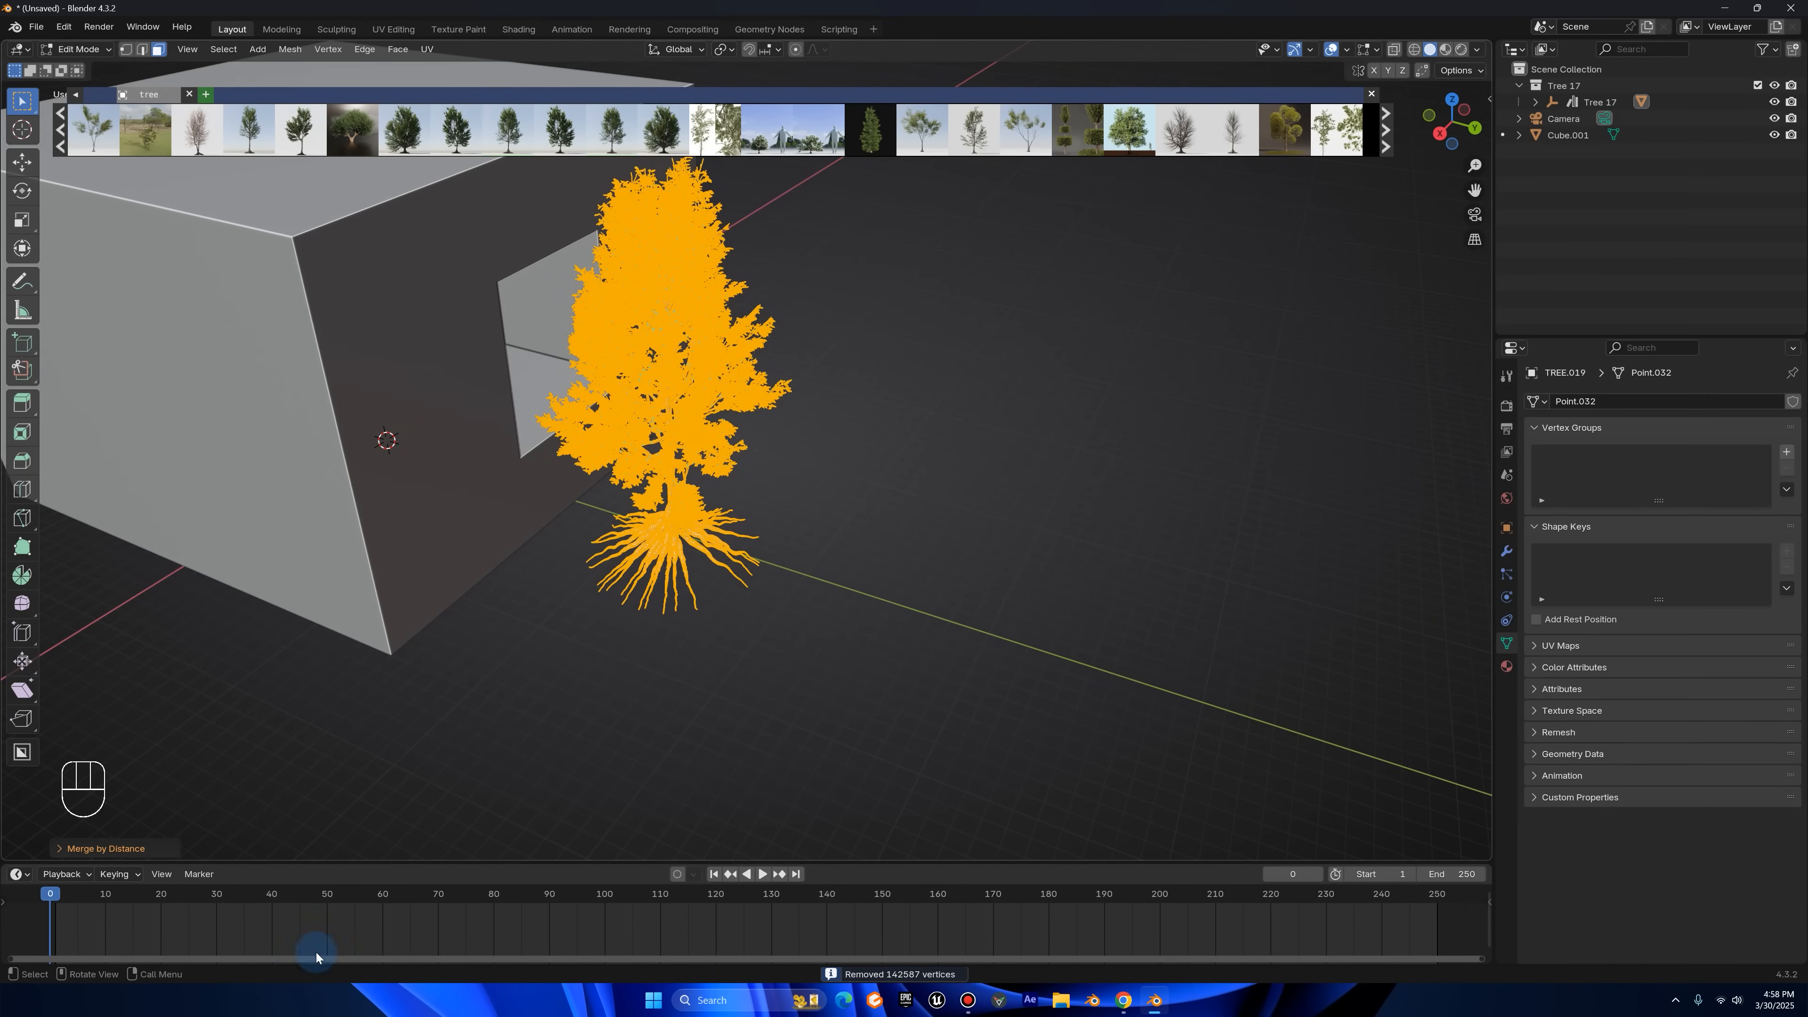
- Set the merge distance for the tree's vertices to 0.01 m
left_click(107, 849)
left_click(192, 807)
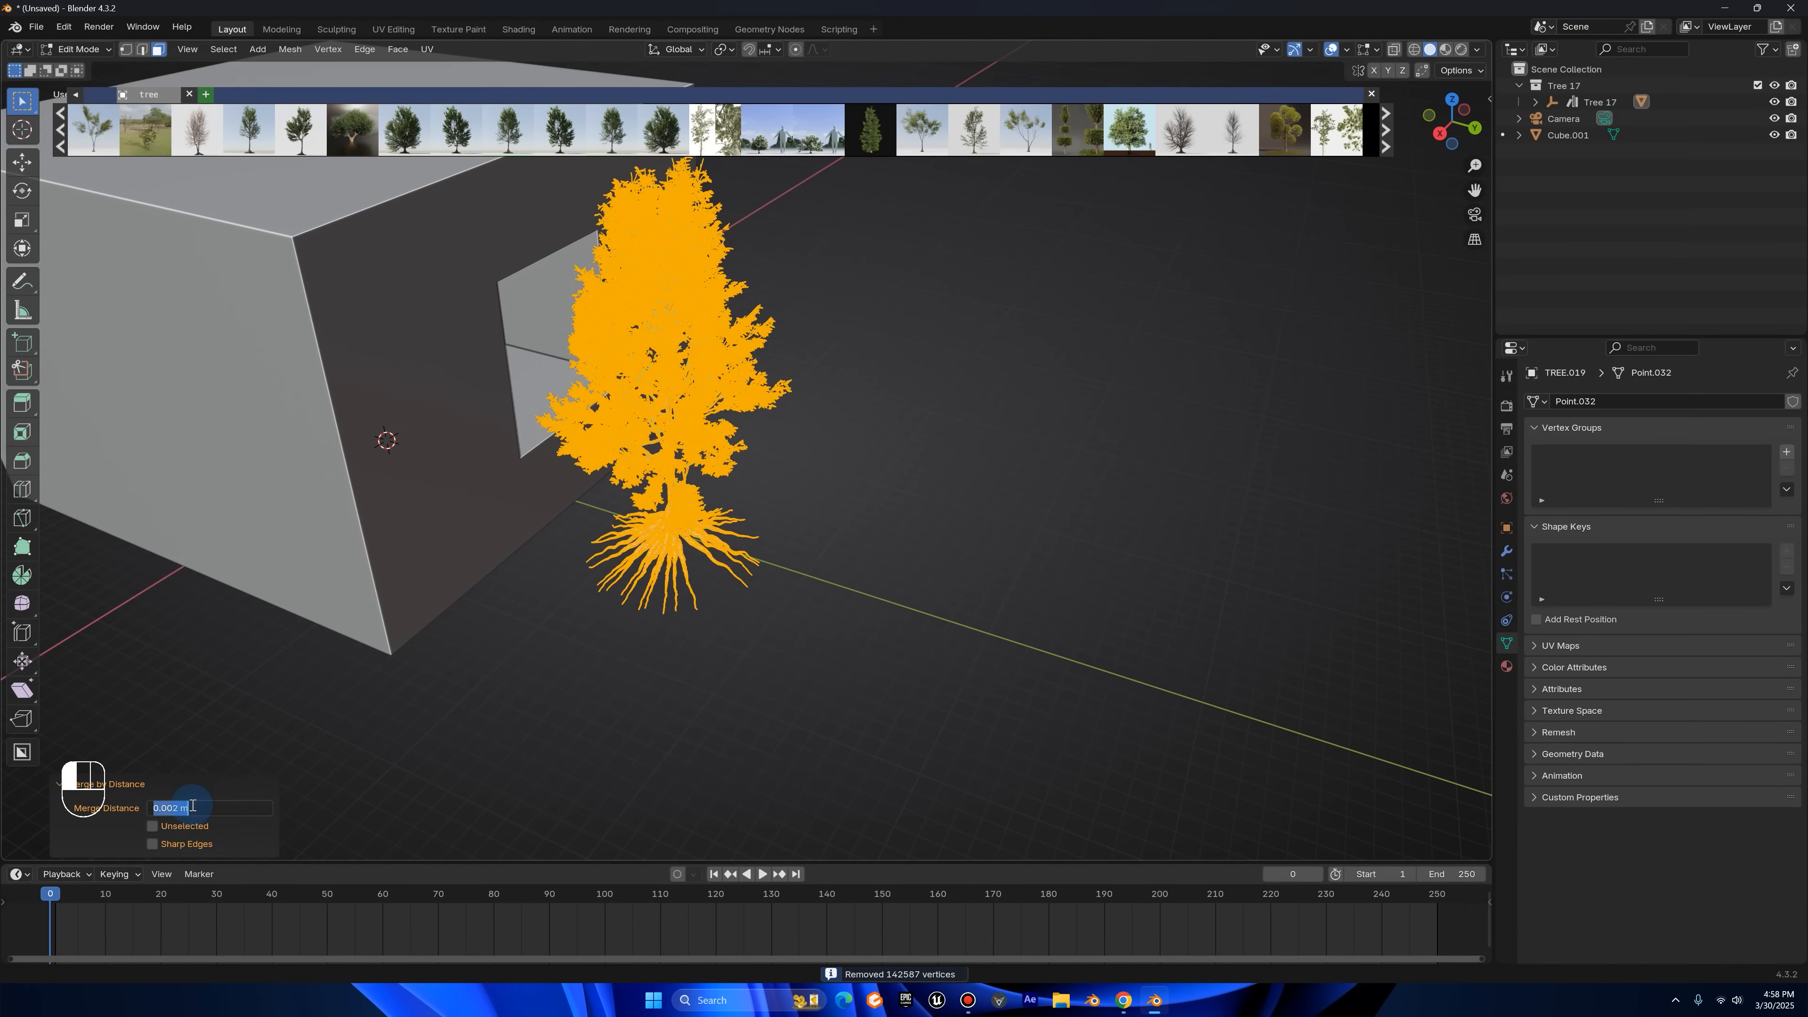
left_click(202, 806)
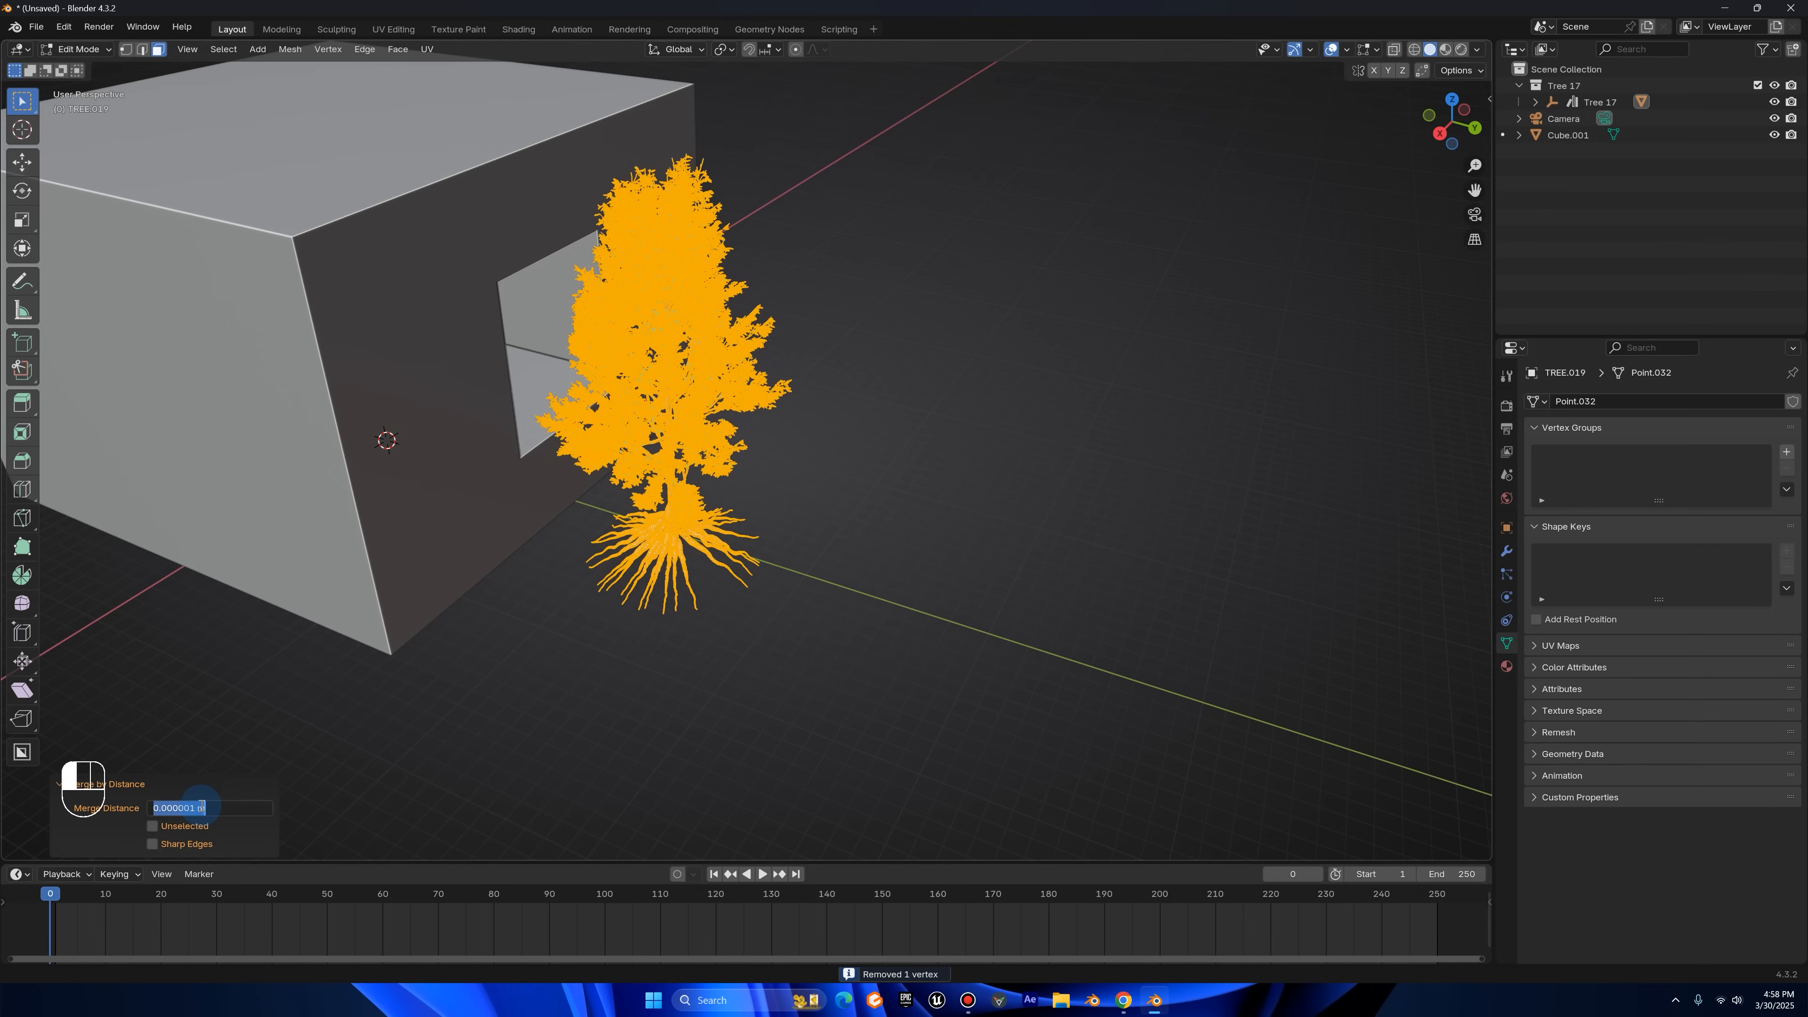
type("0.00")
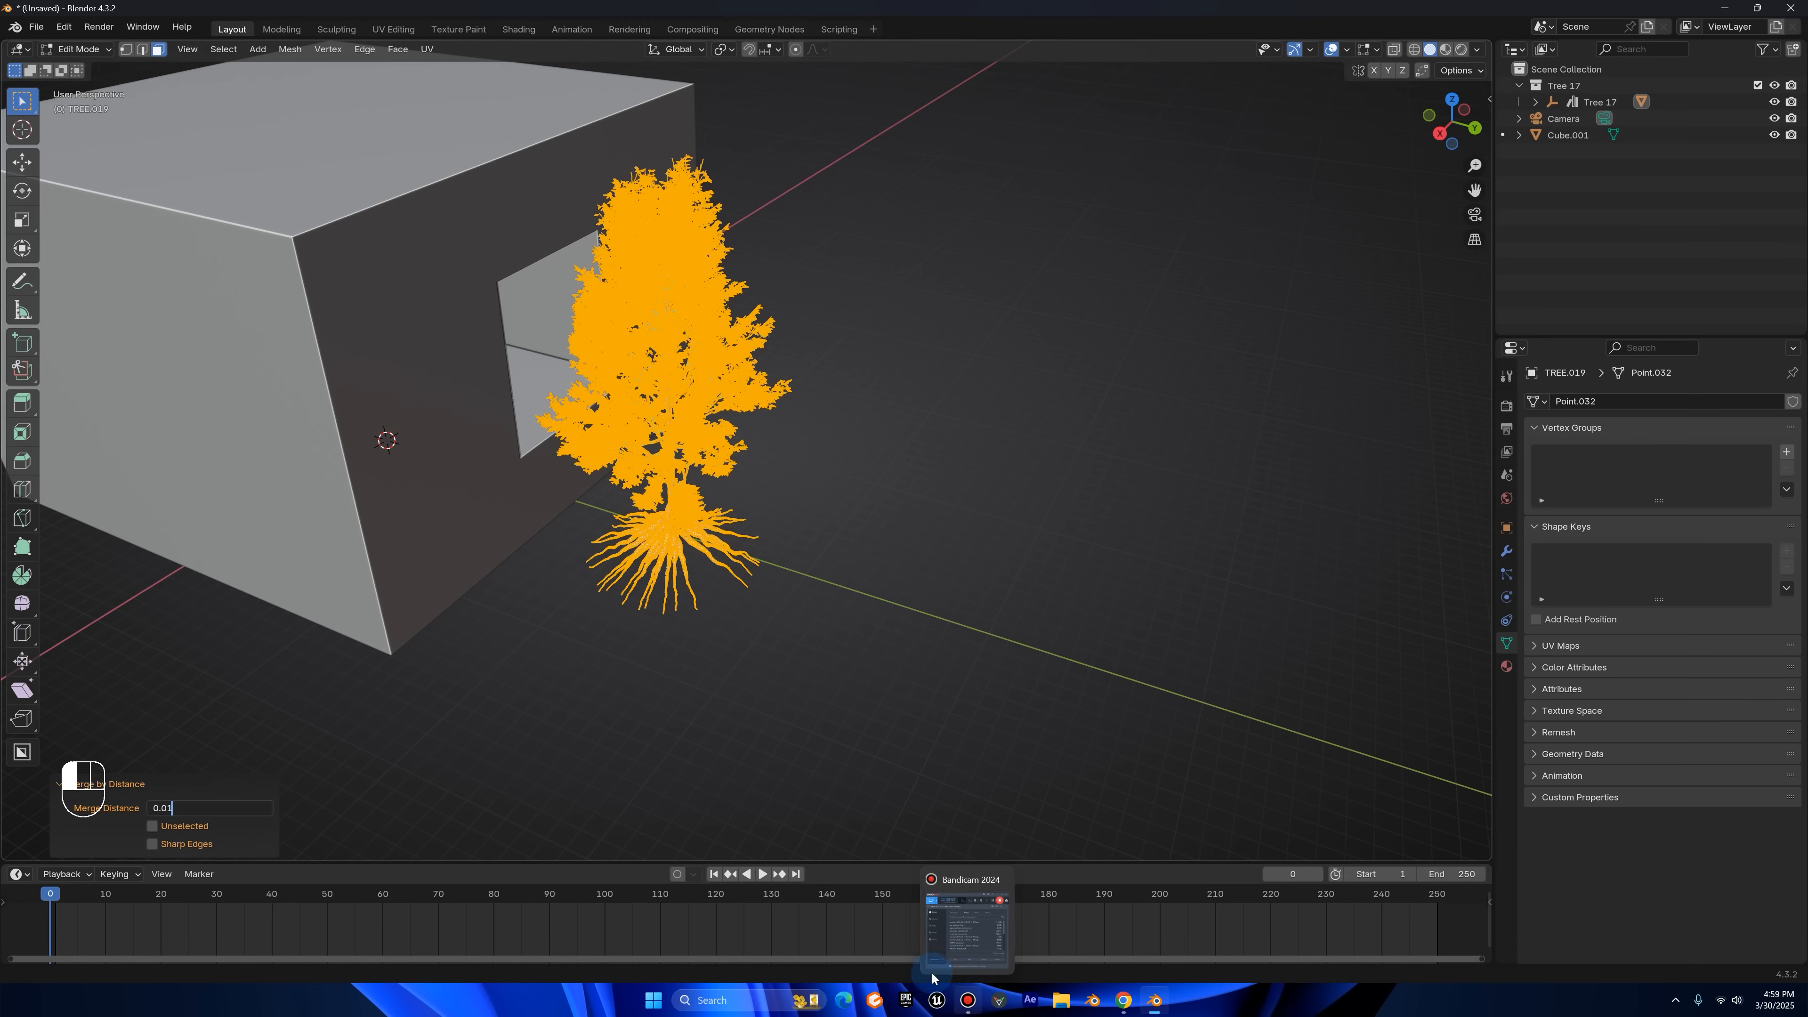
key("Return")
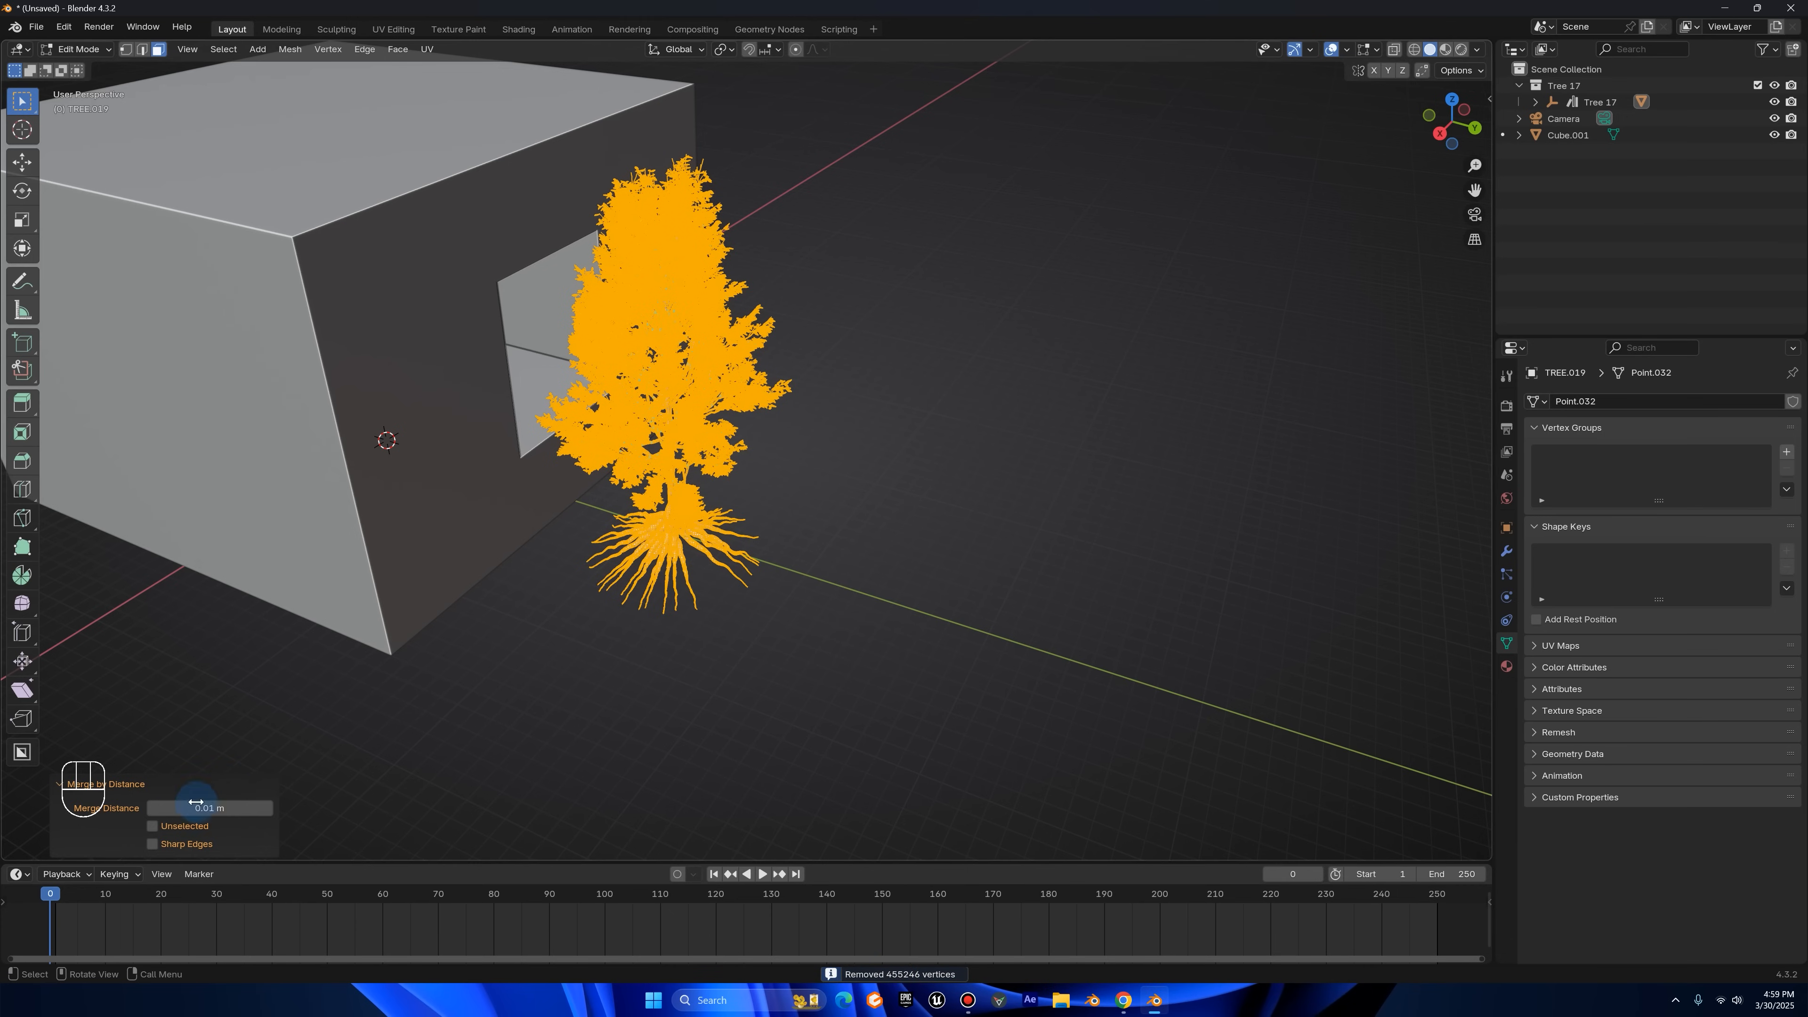
left_click(159, 786)
- Select the vertices of the tree's roots and lower trunk in Edit Mode from the right orthographic view
left_click(1440, 134)
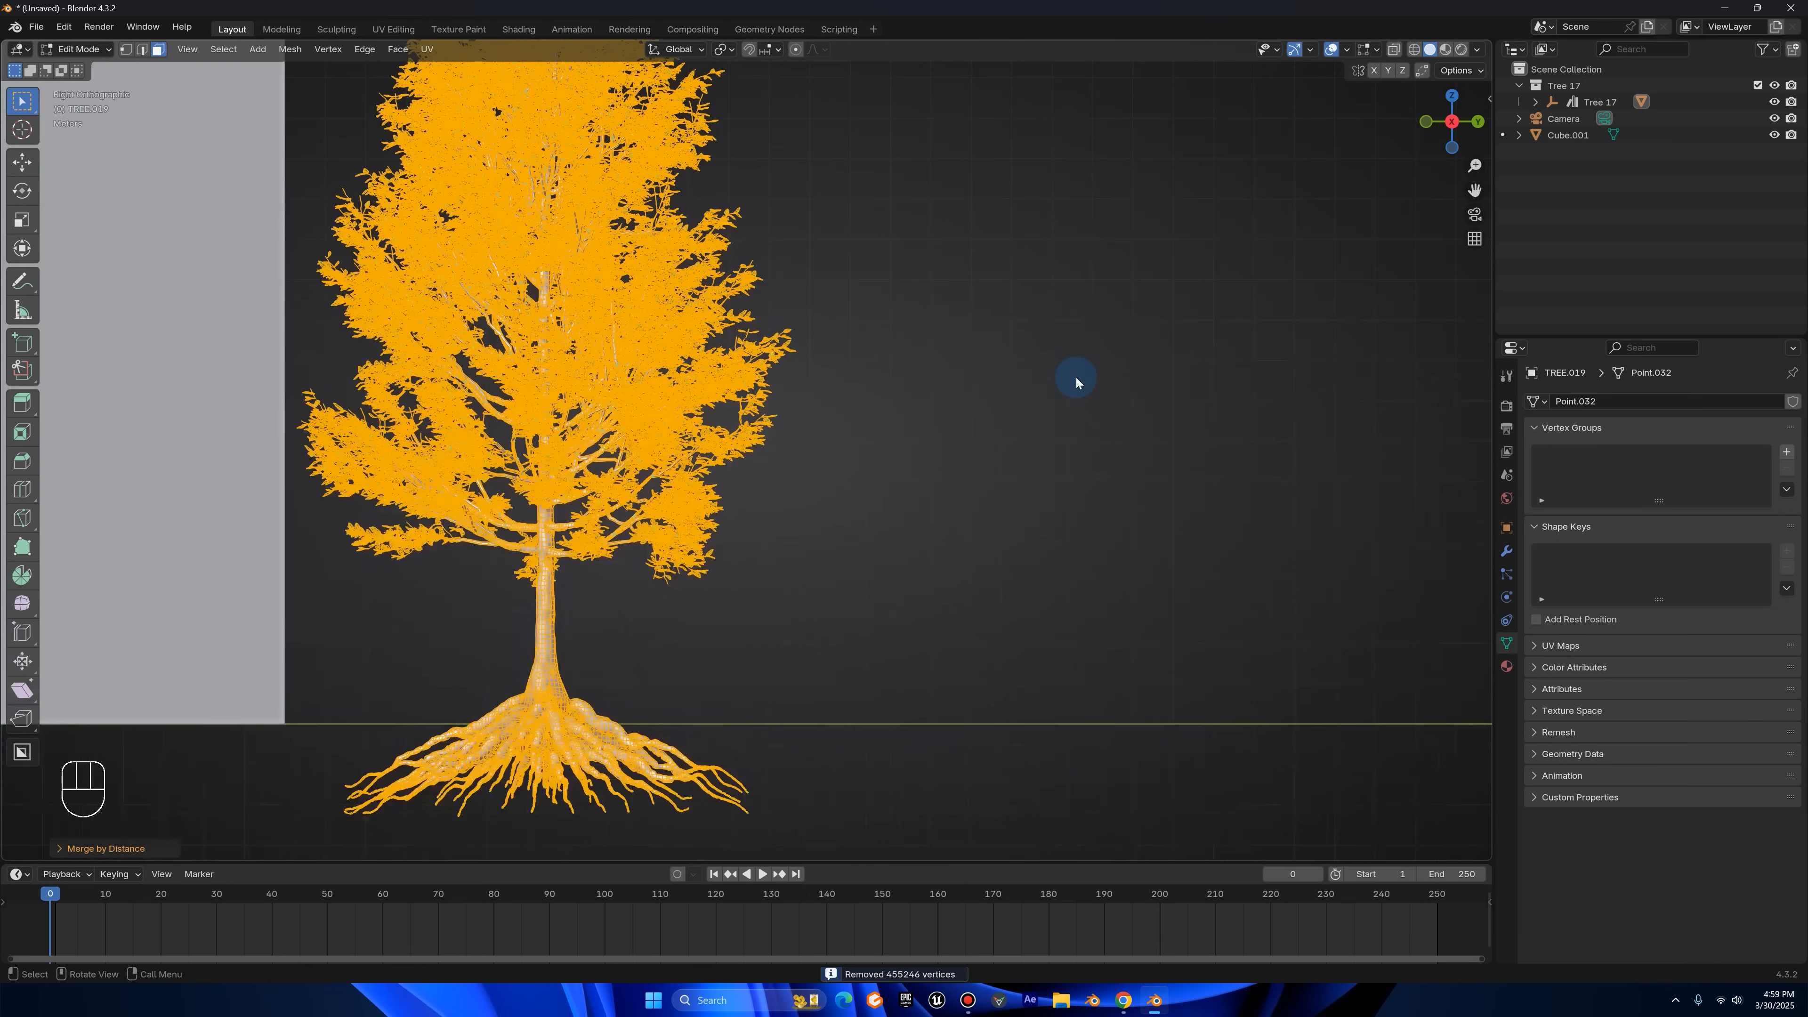
key("Tab")
scroll(908, 388, "up", 8)
scroll(598, 478, "down", 7)
scroll(598, 479, "down", 5)
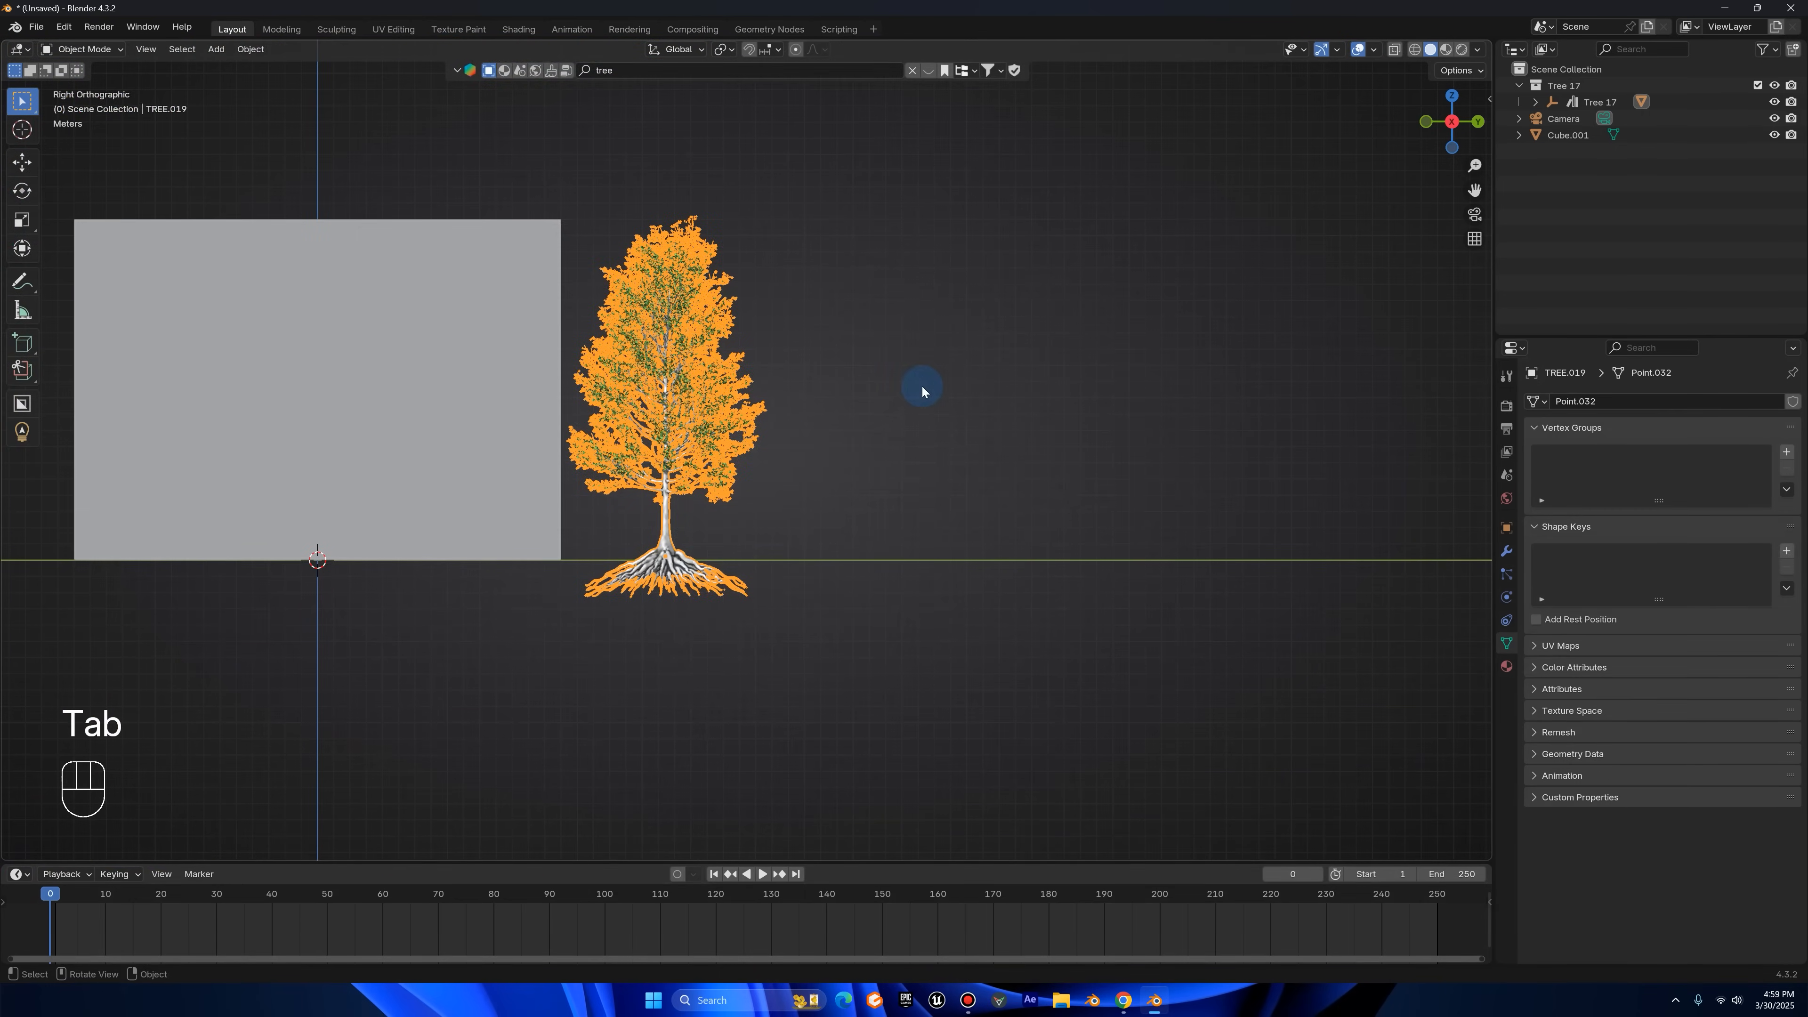
key("Tab")
key("1")
left_click_drag(402, 704, 892, 511)
key("Delete")
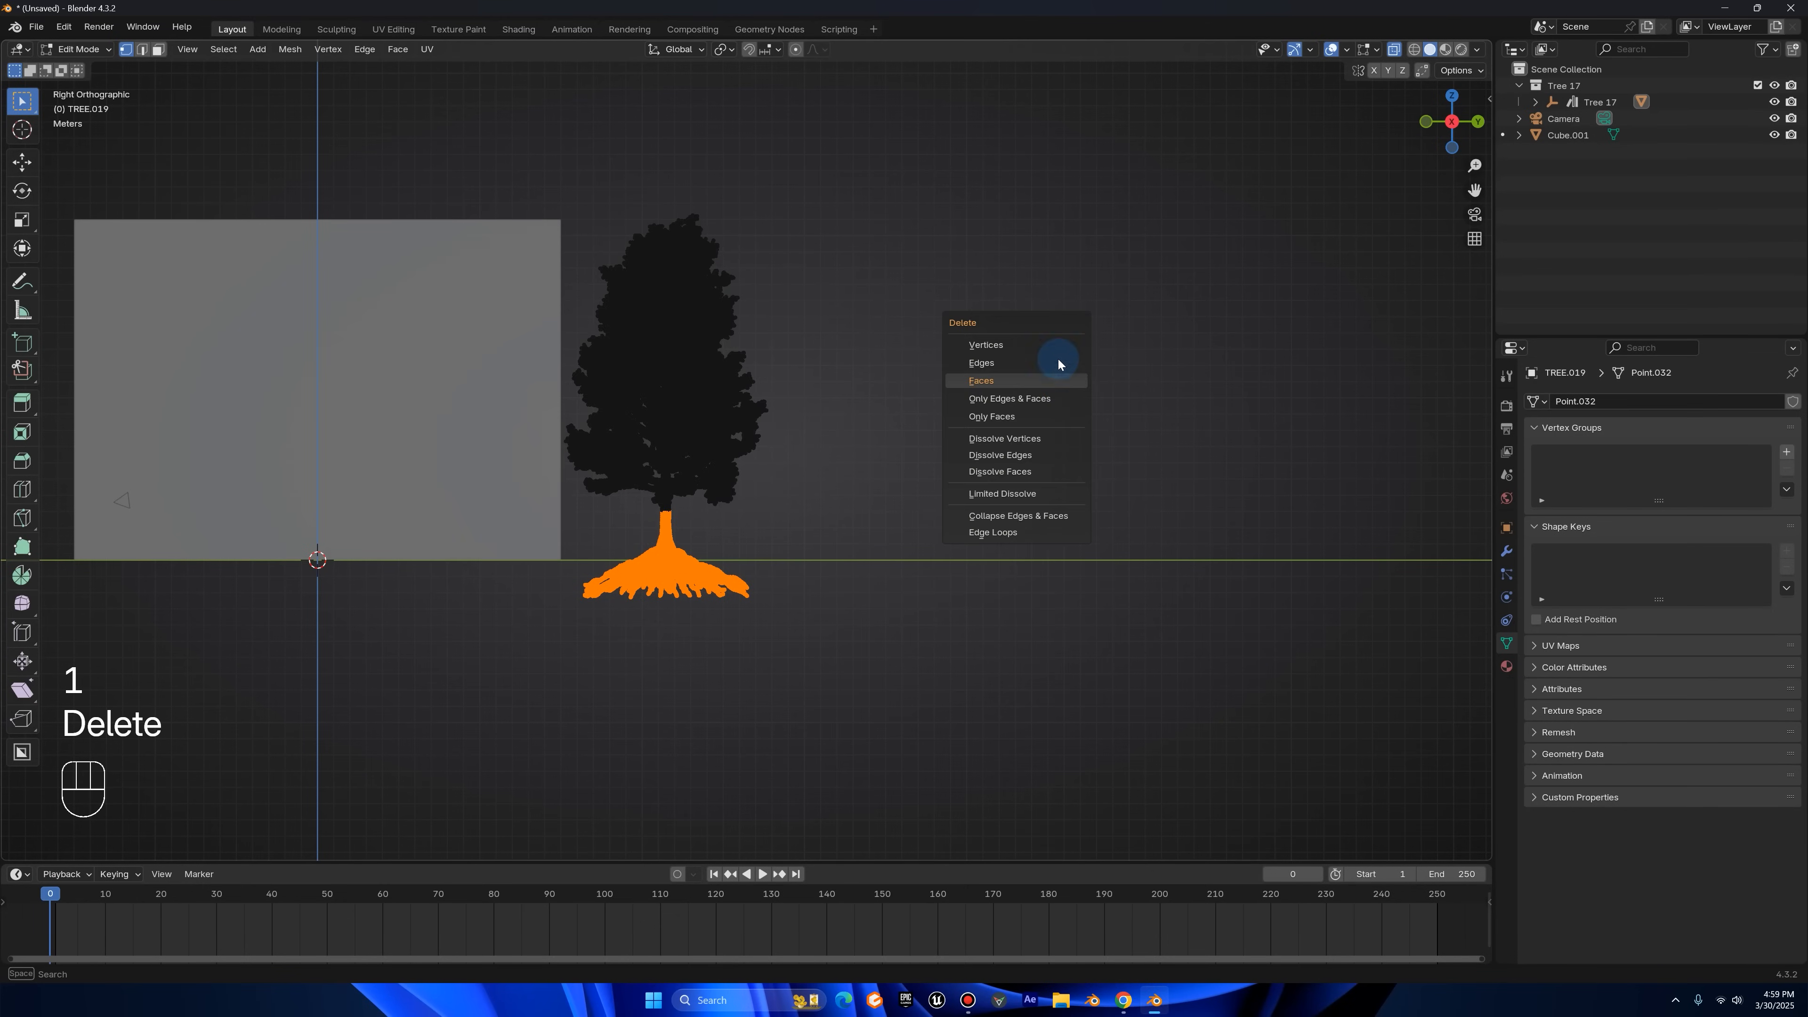
key("Delete")
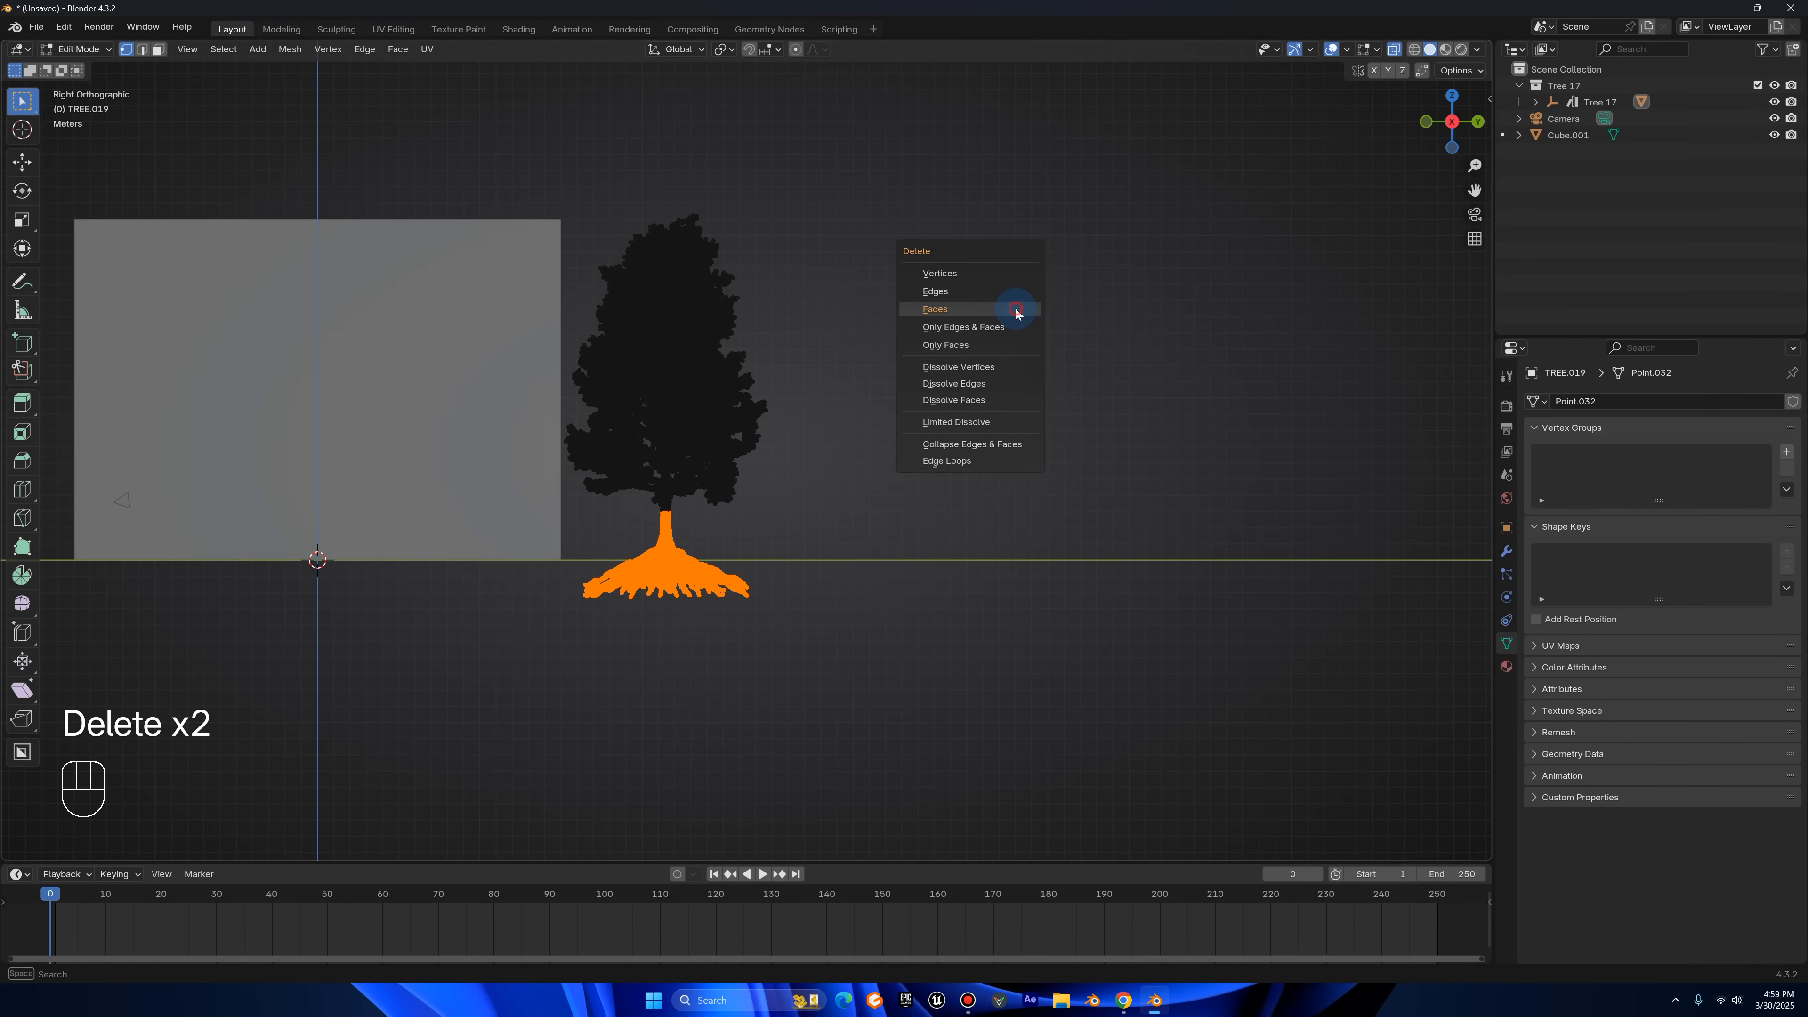
left_click(997, 307)
key("ctrl+z")
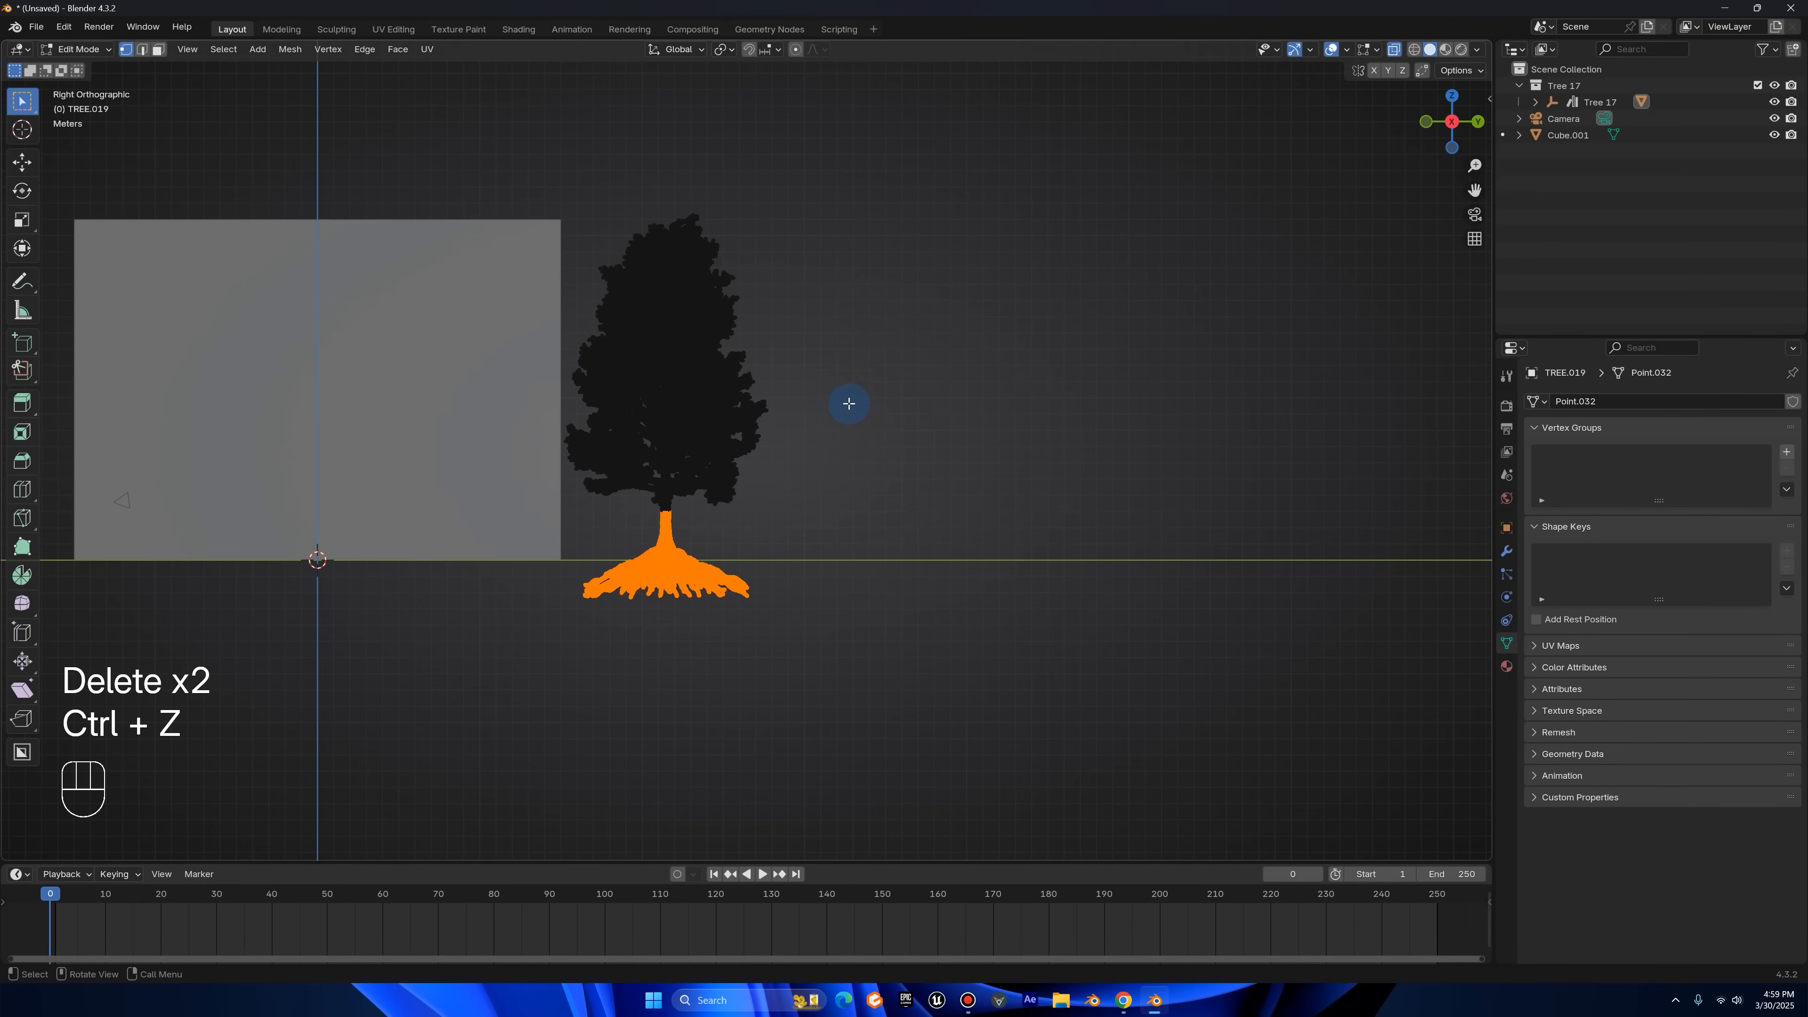
- Delete the tree's roots and lower trunk, then return to Object Mode
left_click_drag(954, 695, 516, 504)
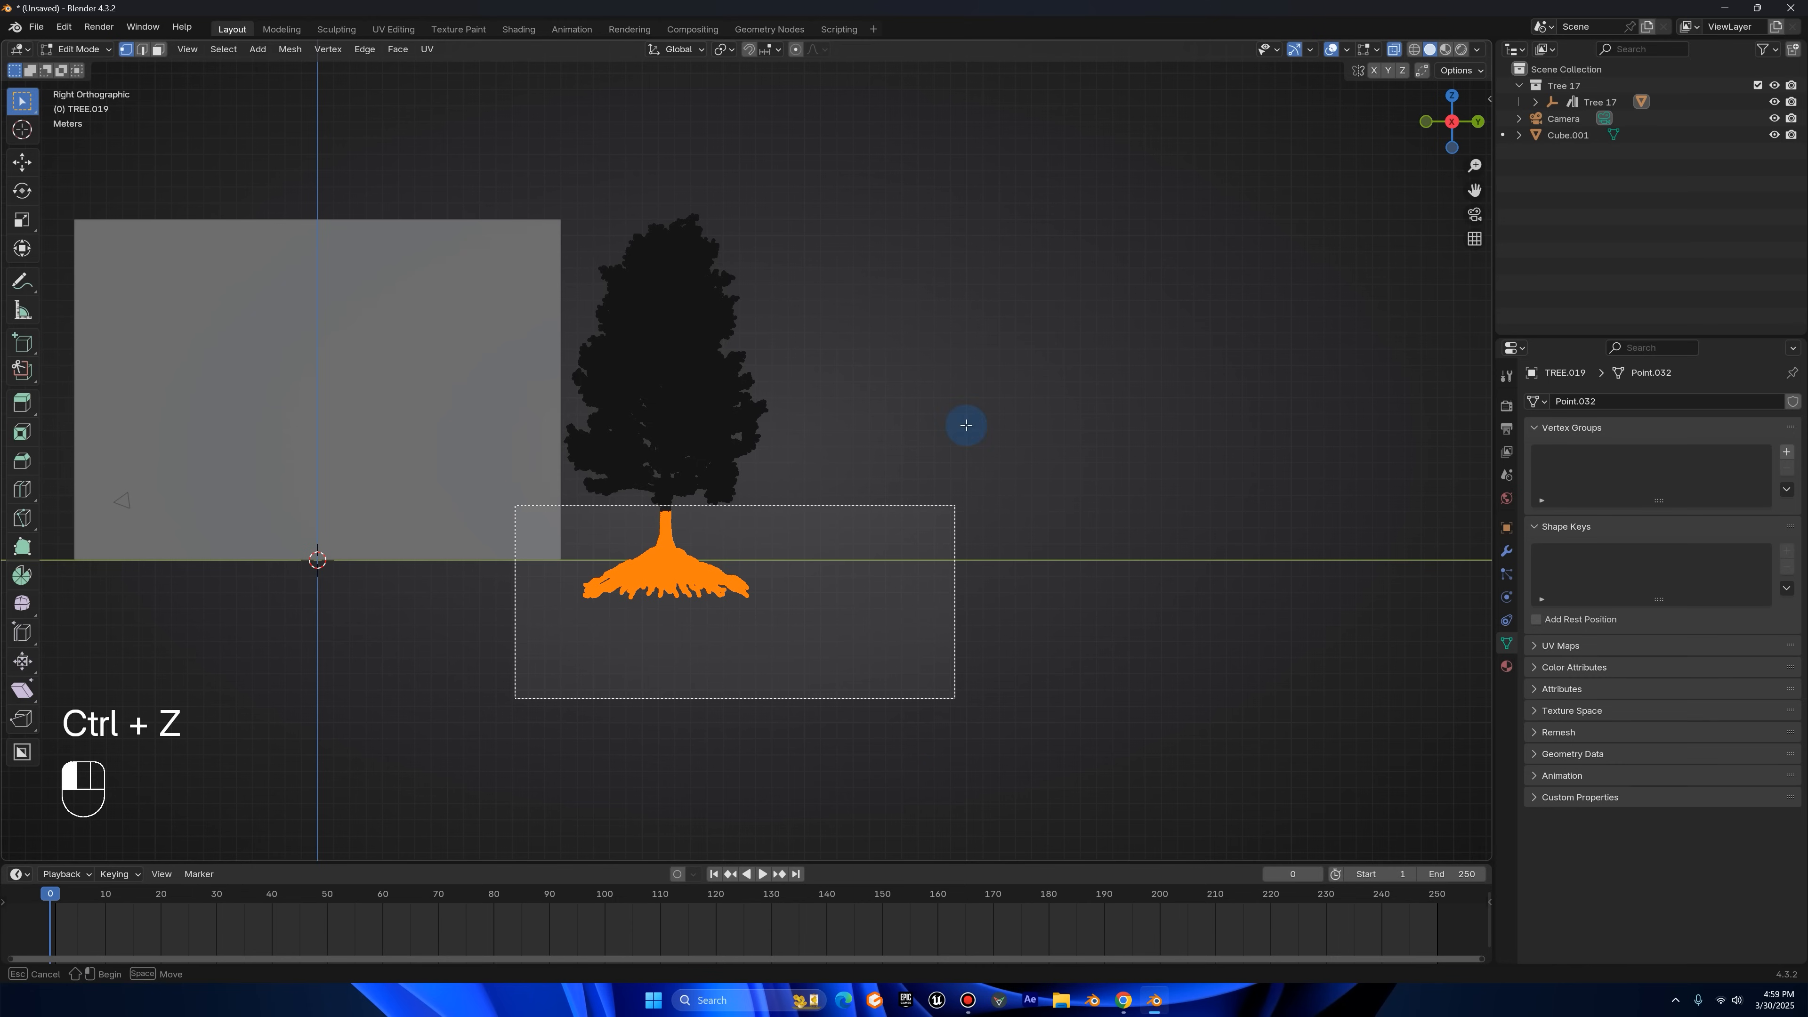
key("Delete")
left_click(1168, 310)
key("Tab")
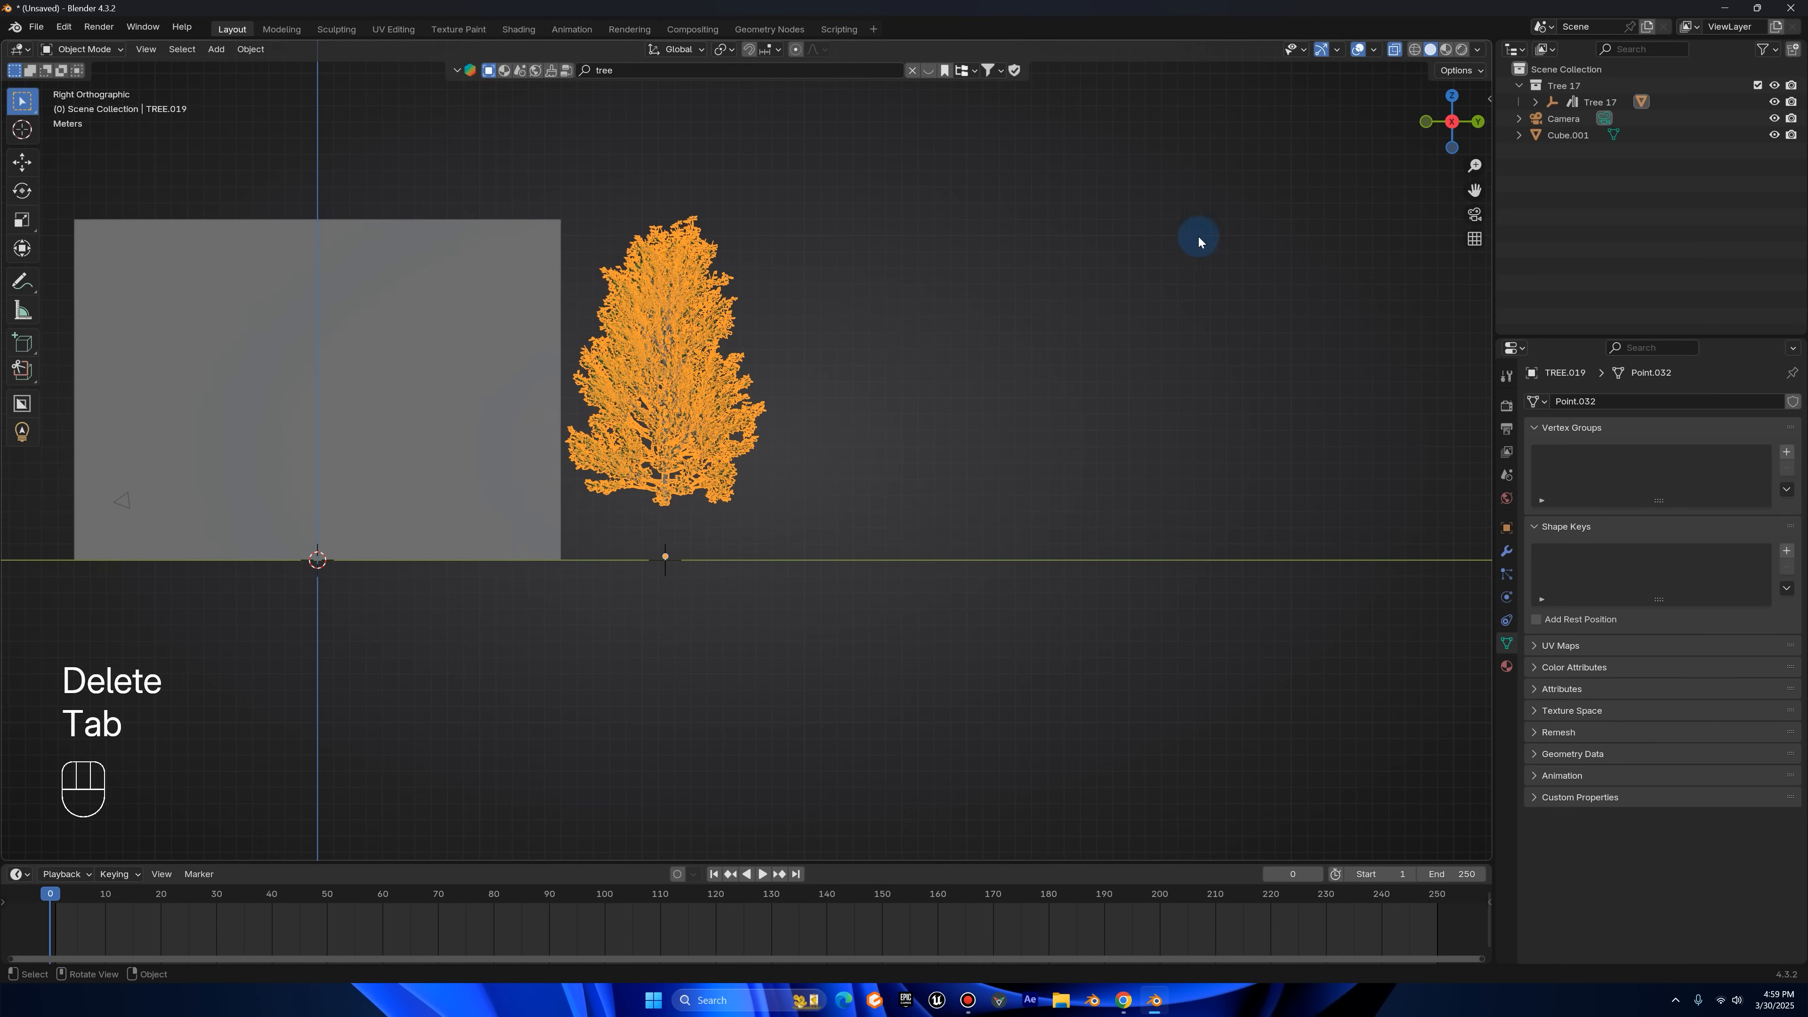
- Scale the tree up in the camera view and shift it about 0.64 m along X so it fills the window
left_click(1478, 218)
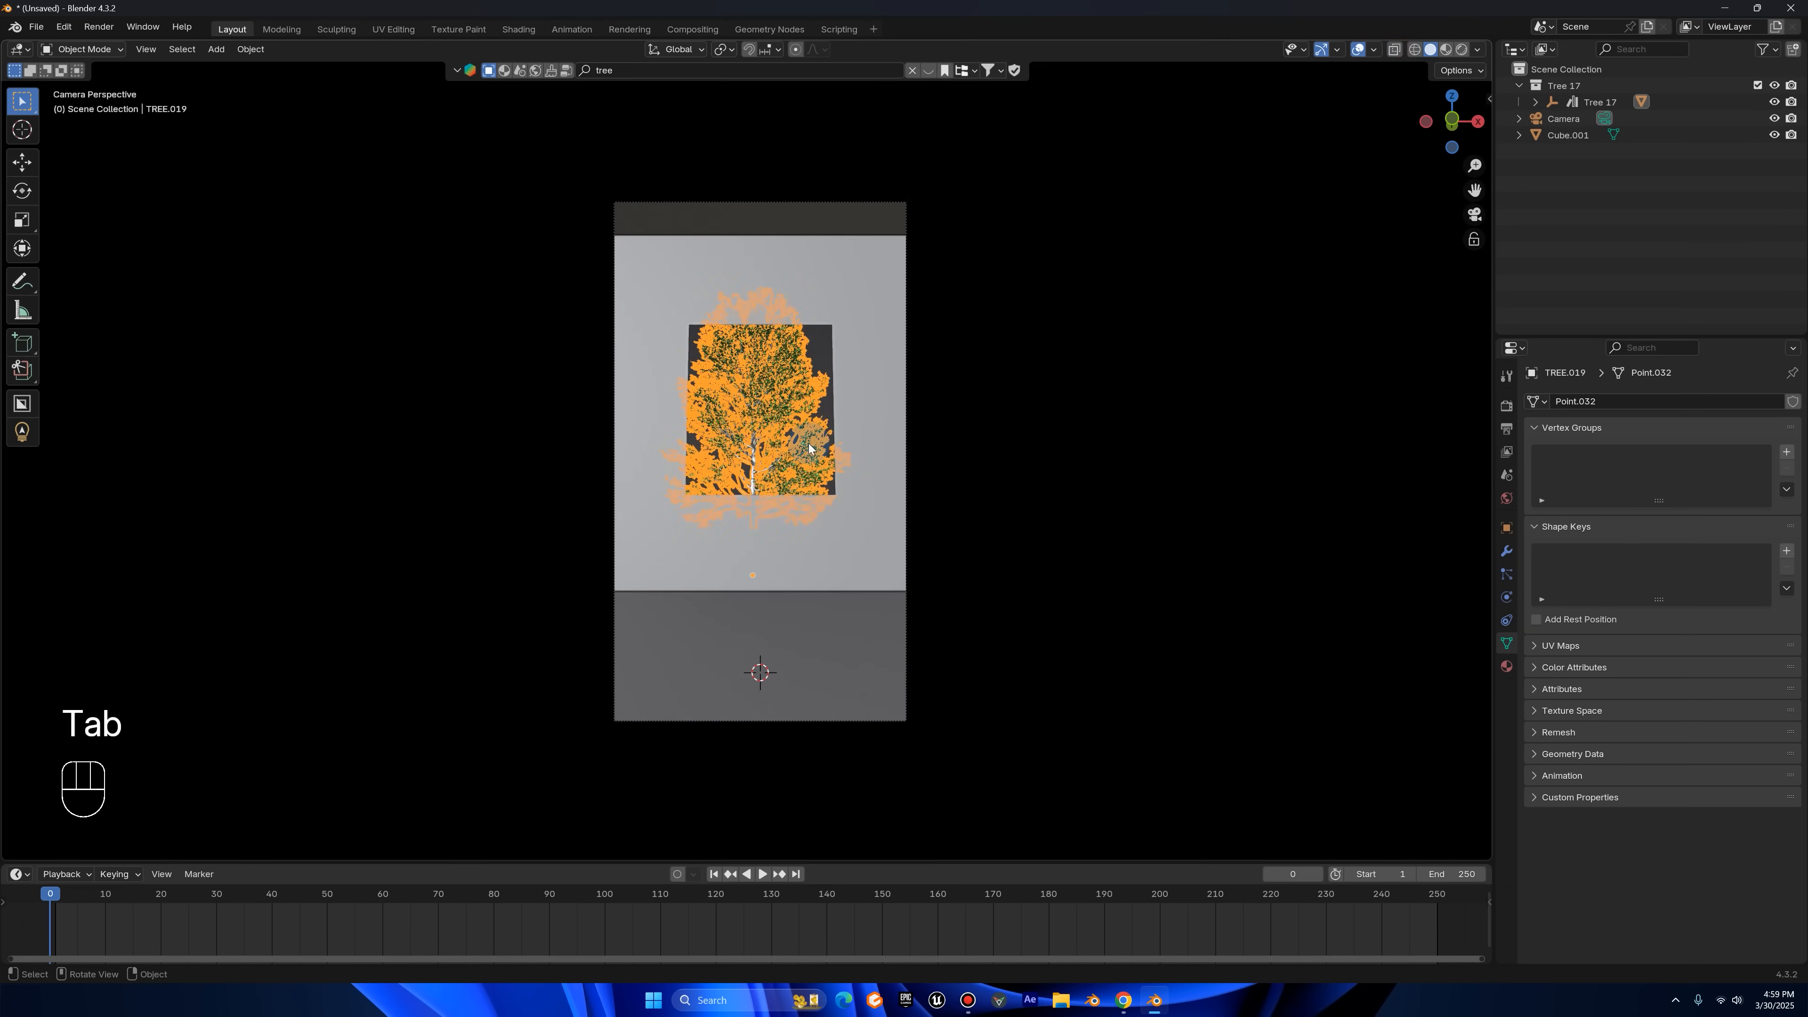
key("s")
key("g")
left_click(826, 452)
key("r")
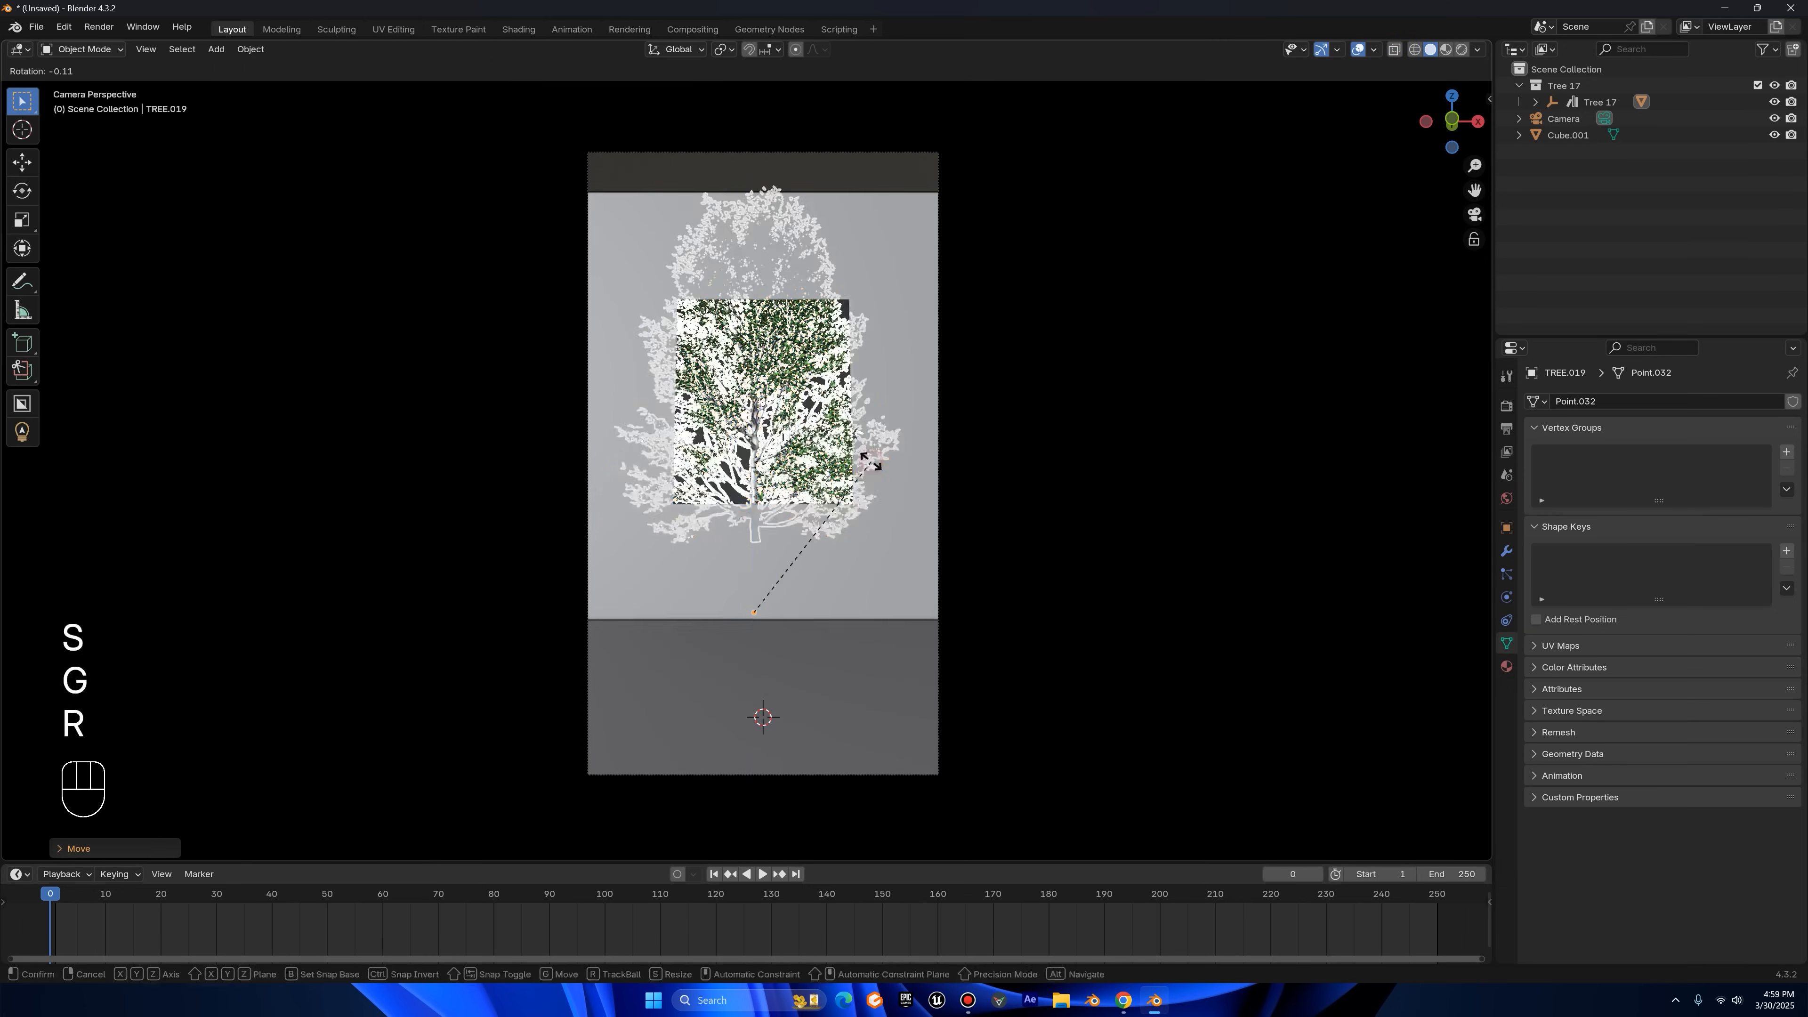
key("g")
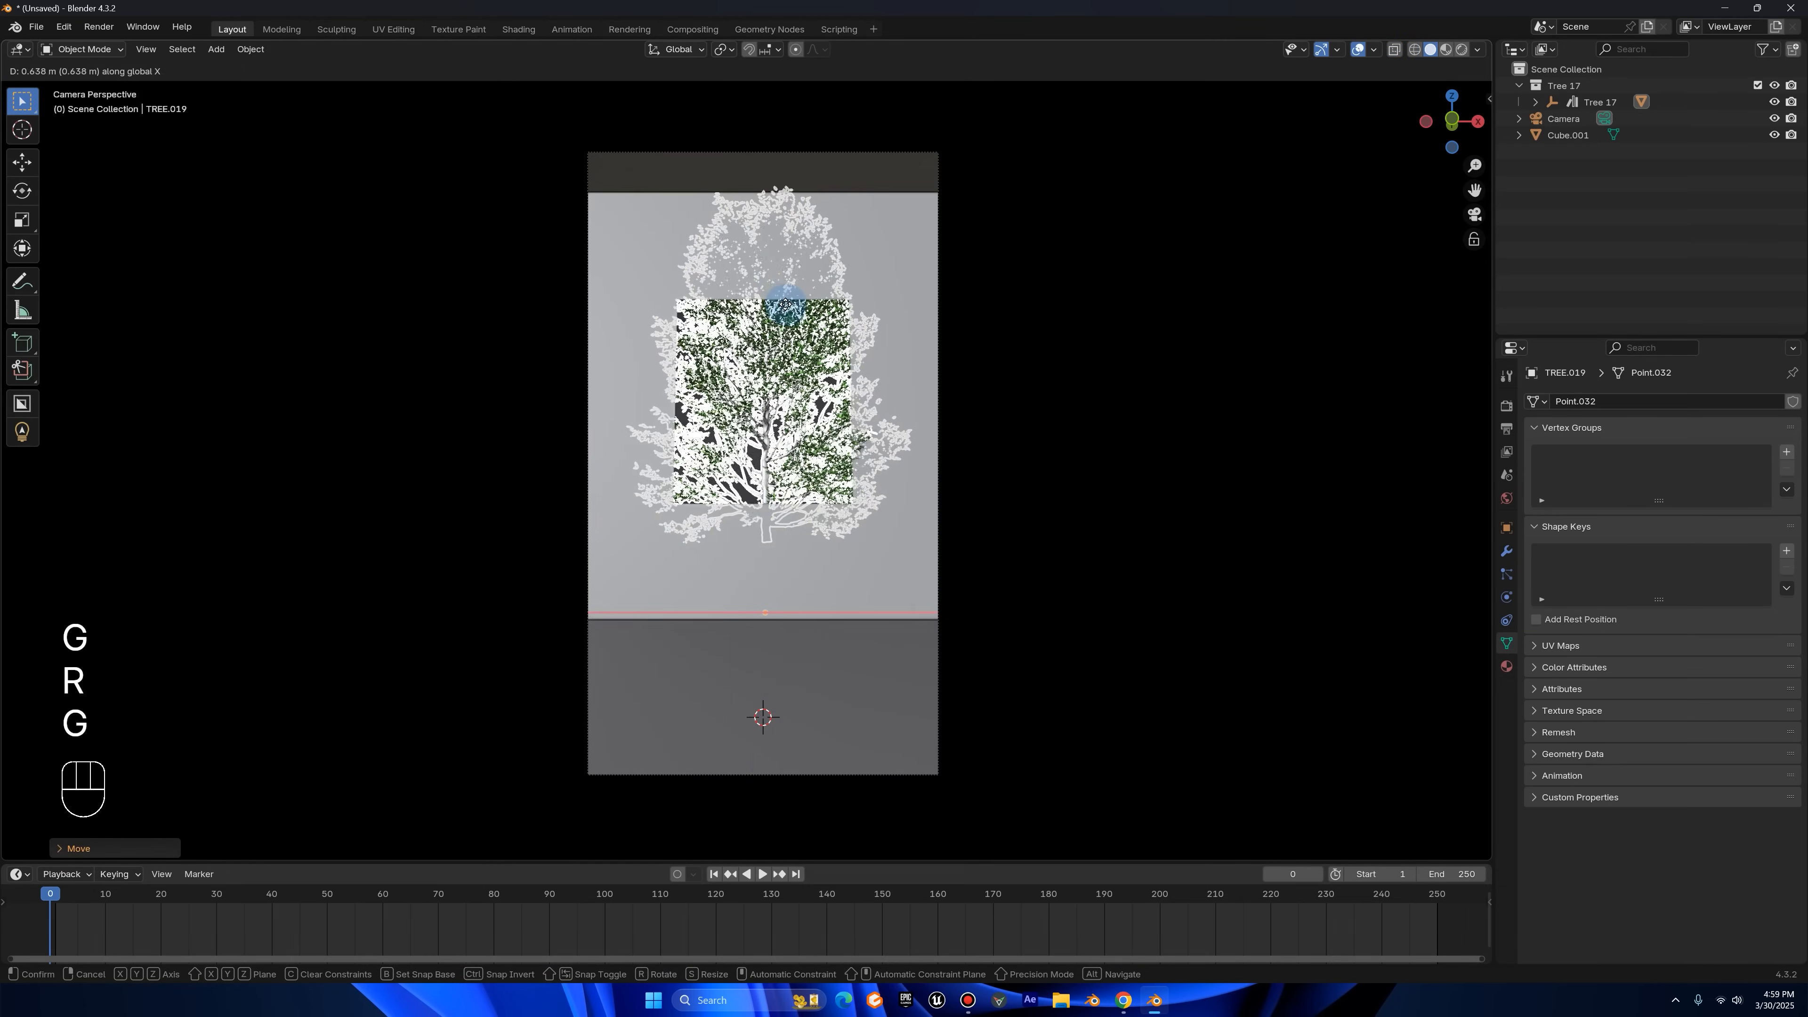
left_click(785, 306)
- Add a Solidify modifier to the room mesh
left_click(1475, 215)
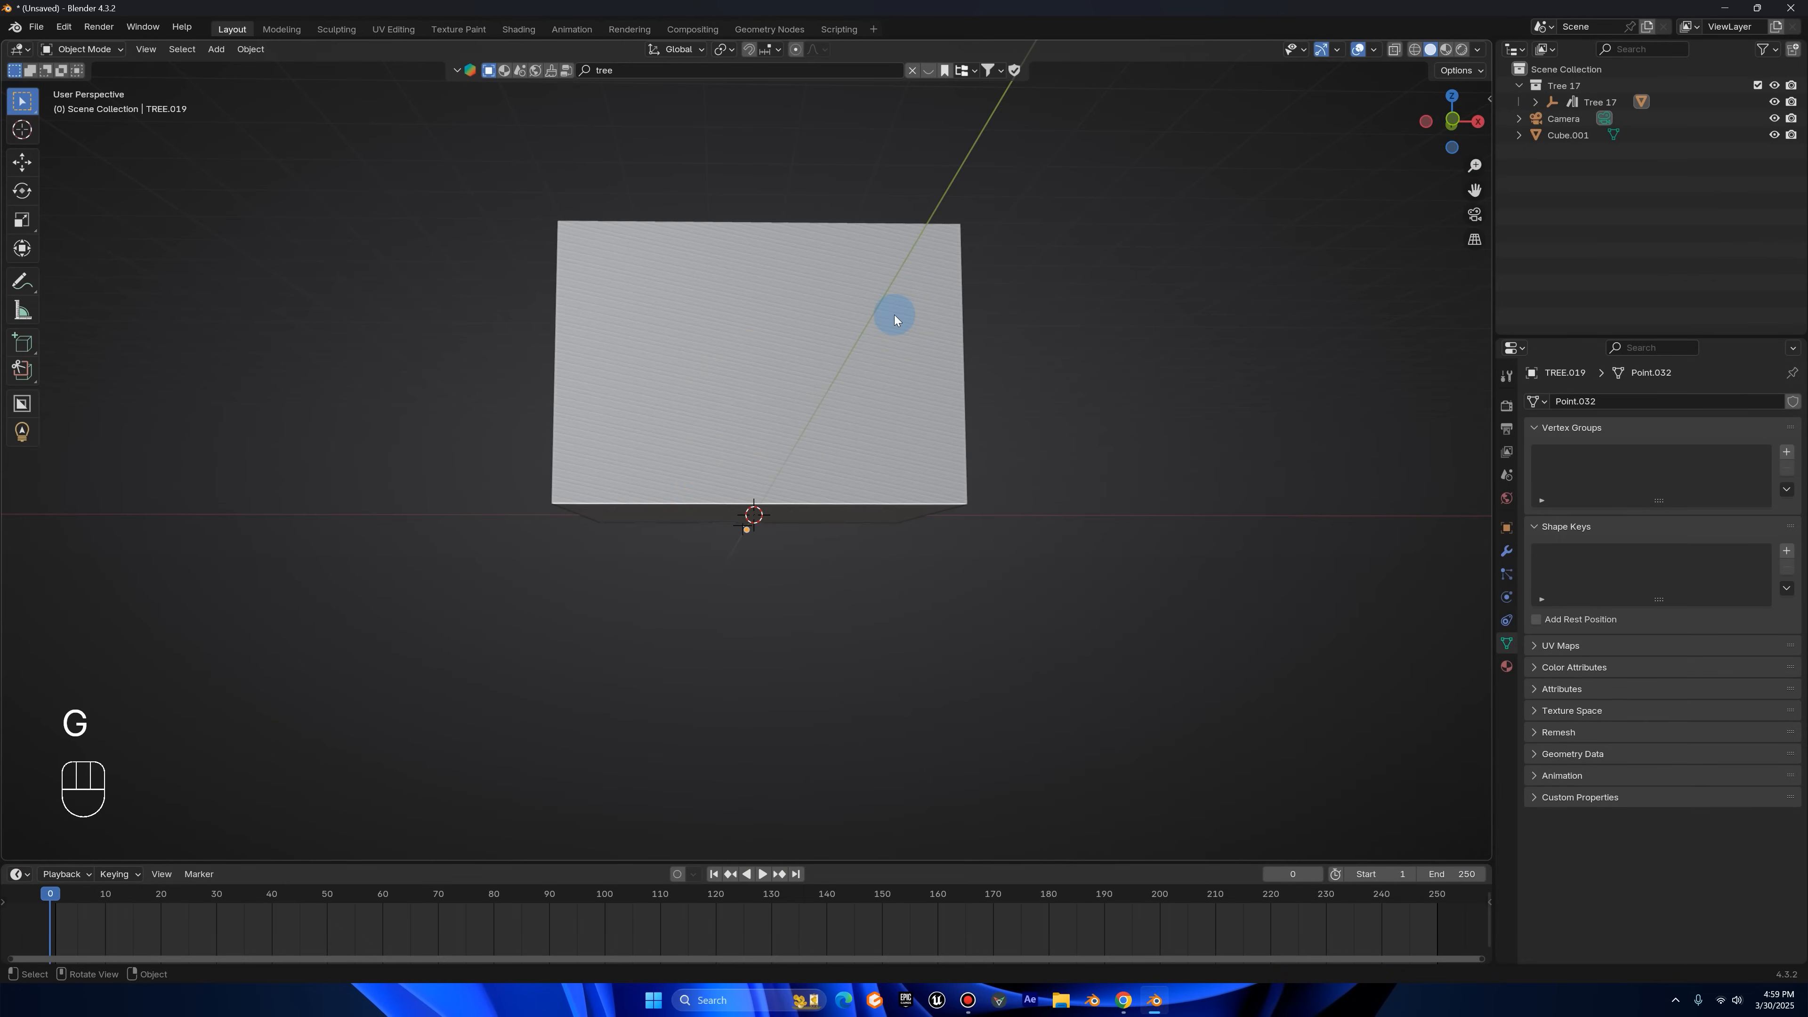
left_click(894, 316)
scroll(1064, 310, "up", 3)
left_click(1475, 215)
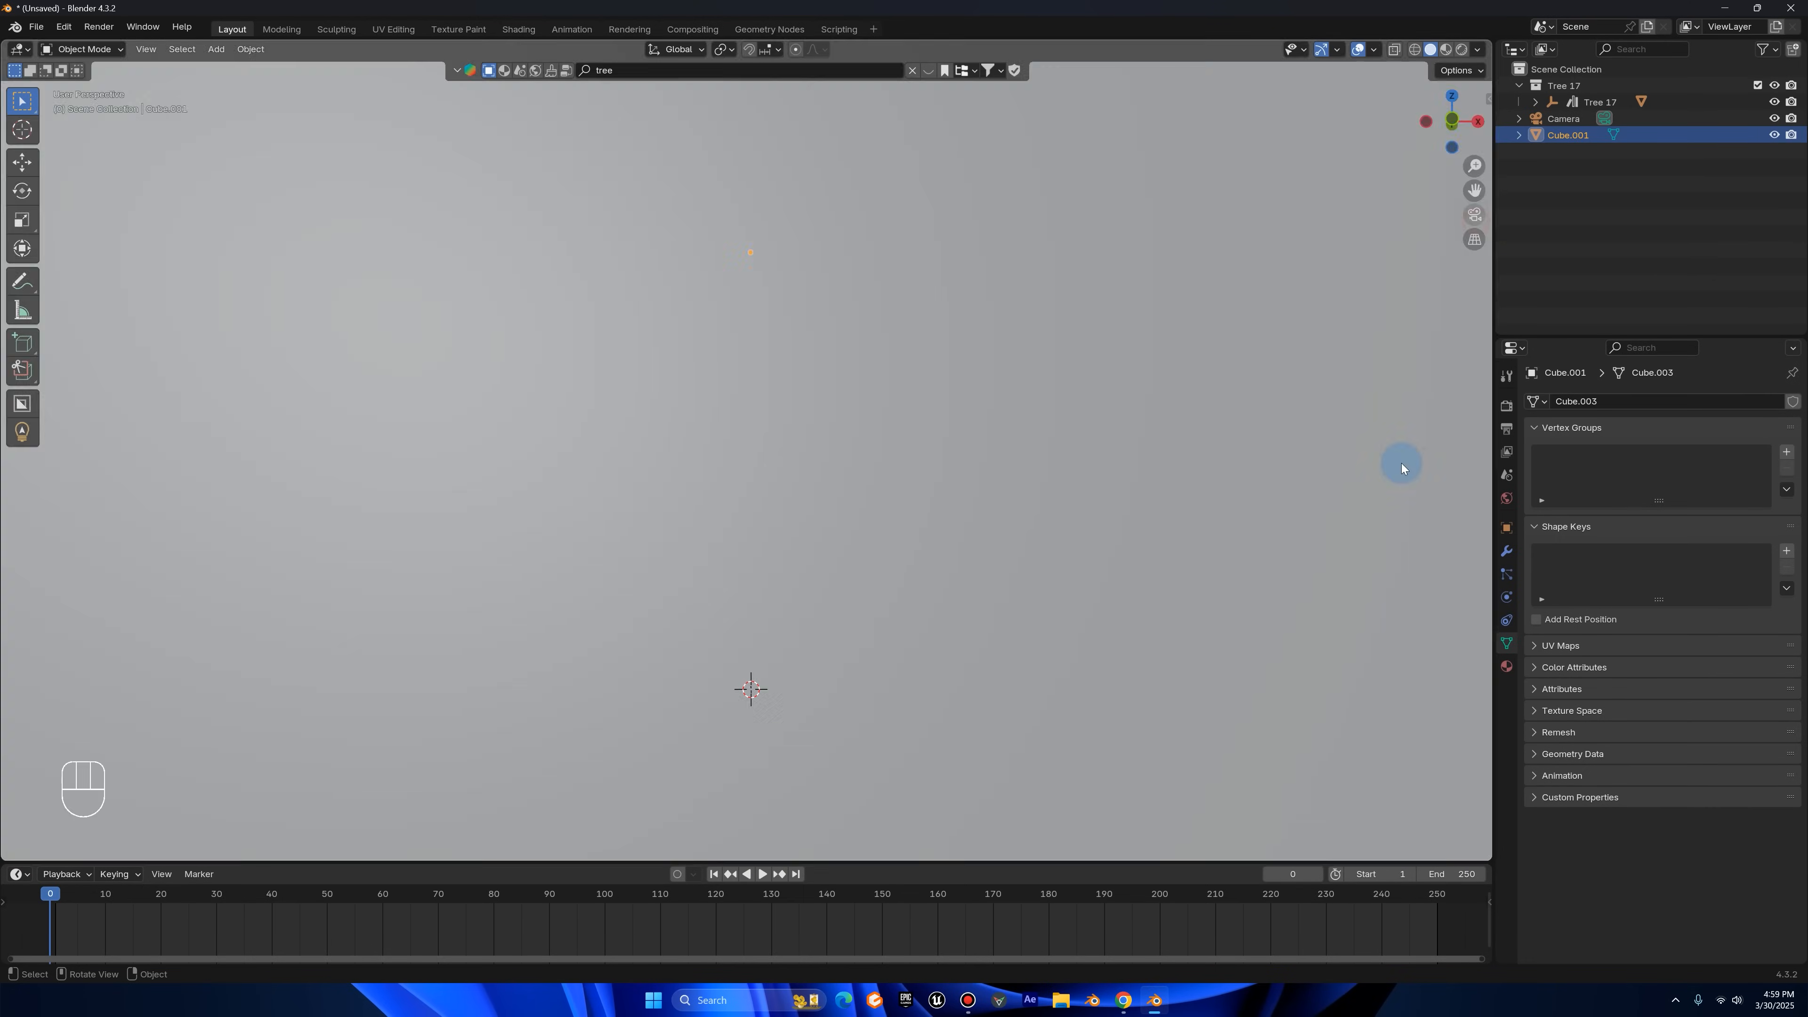
left_click(1507, 551)
left_click(1582, 404)
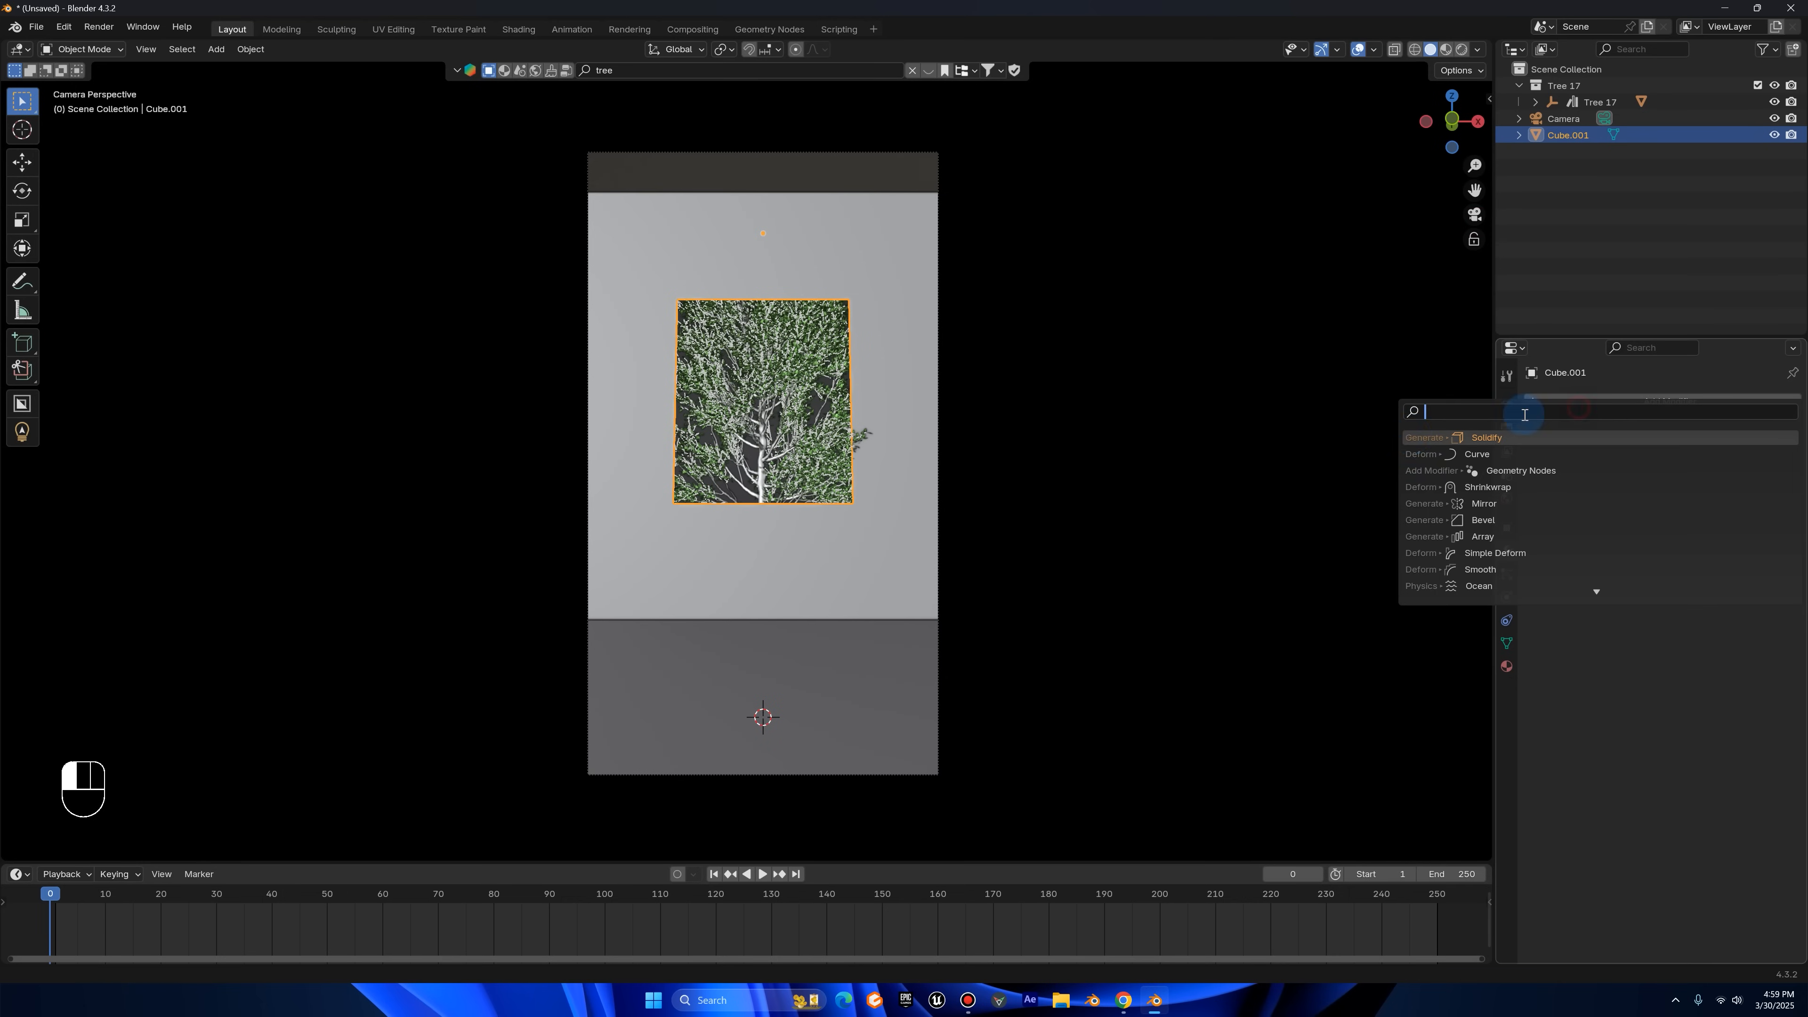
left_click(1481, 433)
- Adjust the Solidify thickness to 0.07 m and apply the room's scale
scroll(1384, 484, "up", 2)
mouse_move(1755, 471)
left_mouse_down()
mouse_move(1788, 471)
mouse_move(1704, 472)
mouse_move(1737, 471)
left_mouse_up()
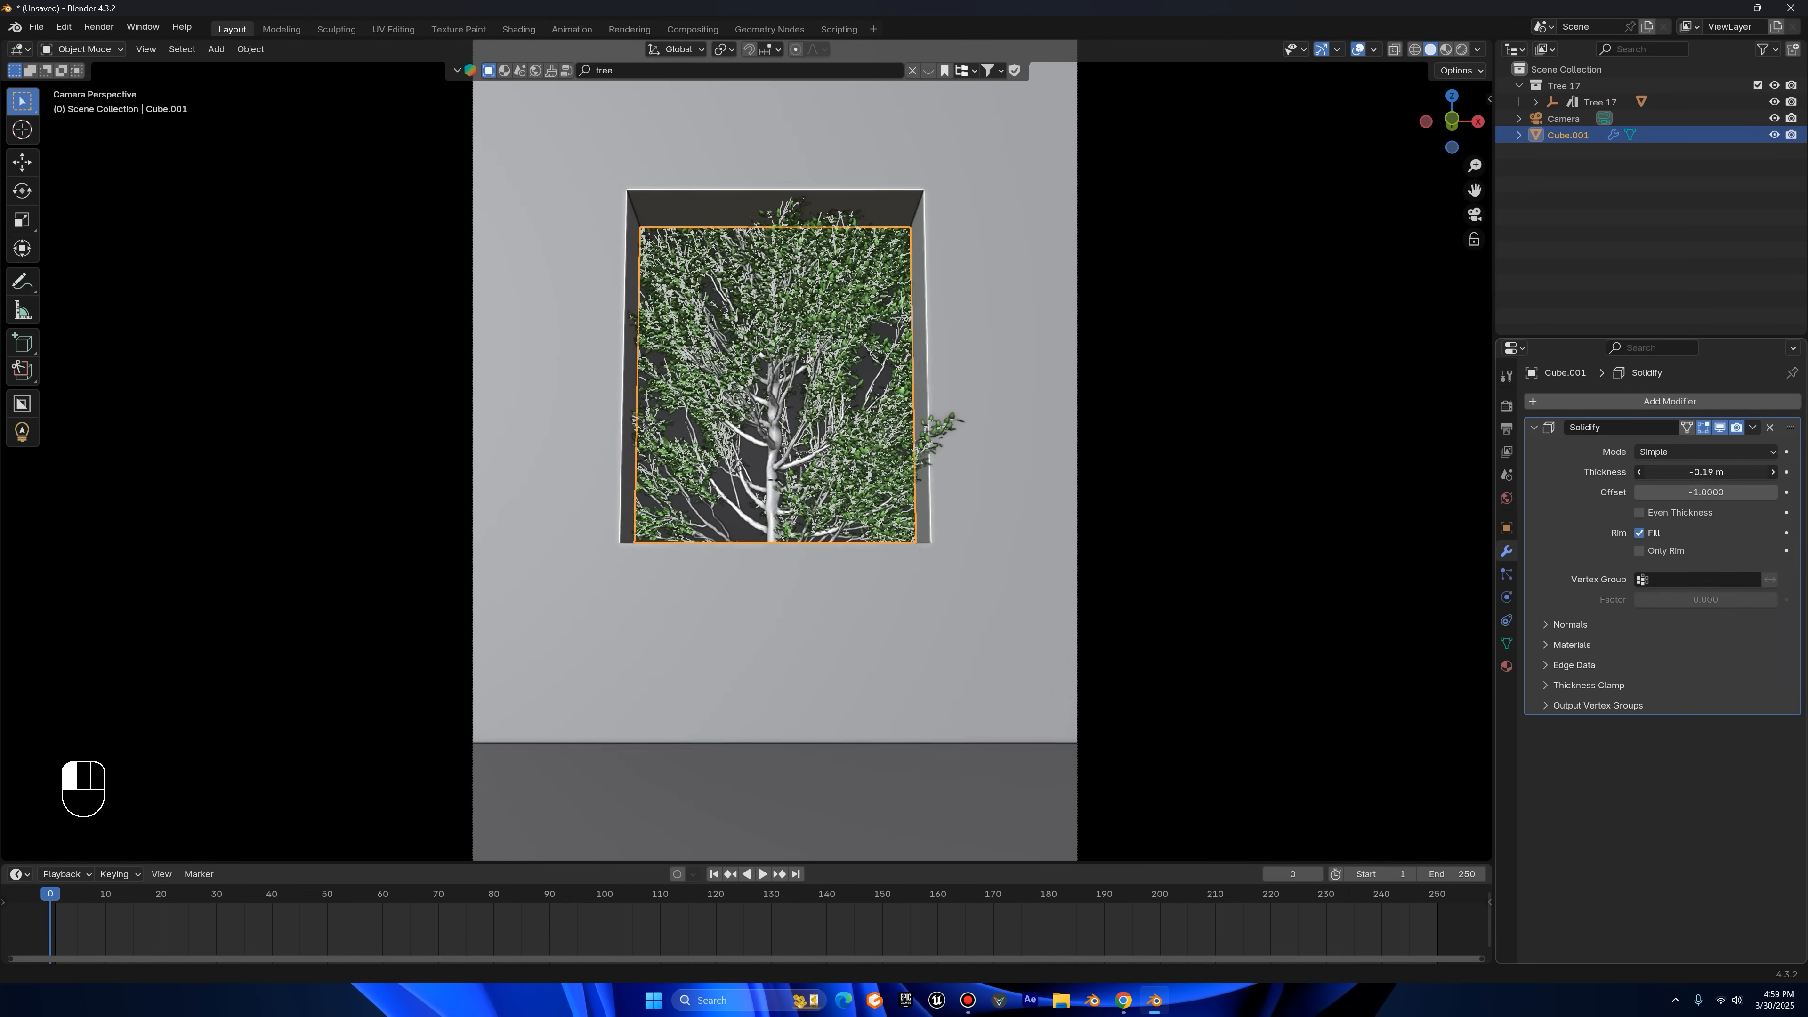
key("ctrl+a")
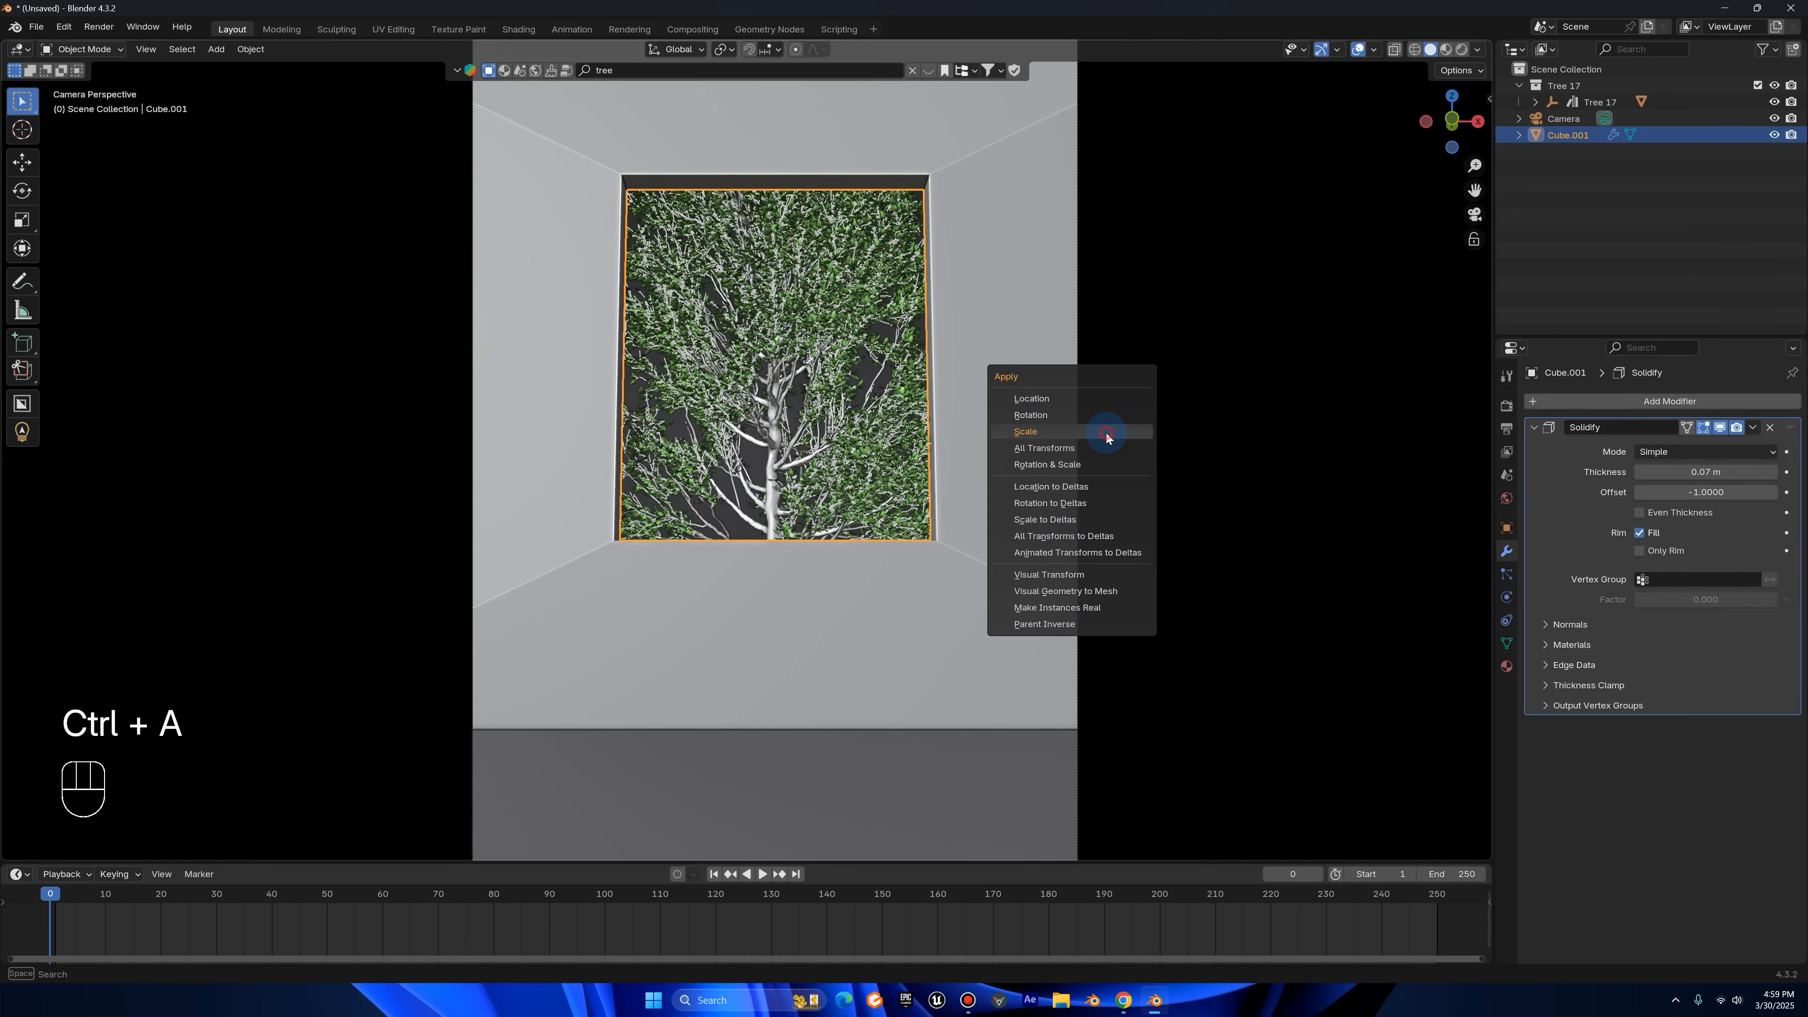
left_click(1069, 432)
- Set the room's Solidify thickness to -1 m
scroll(1069, 432, "up", 3)
left_click_drag(1706, 471, 1656, 471)
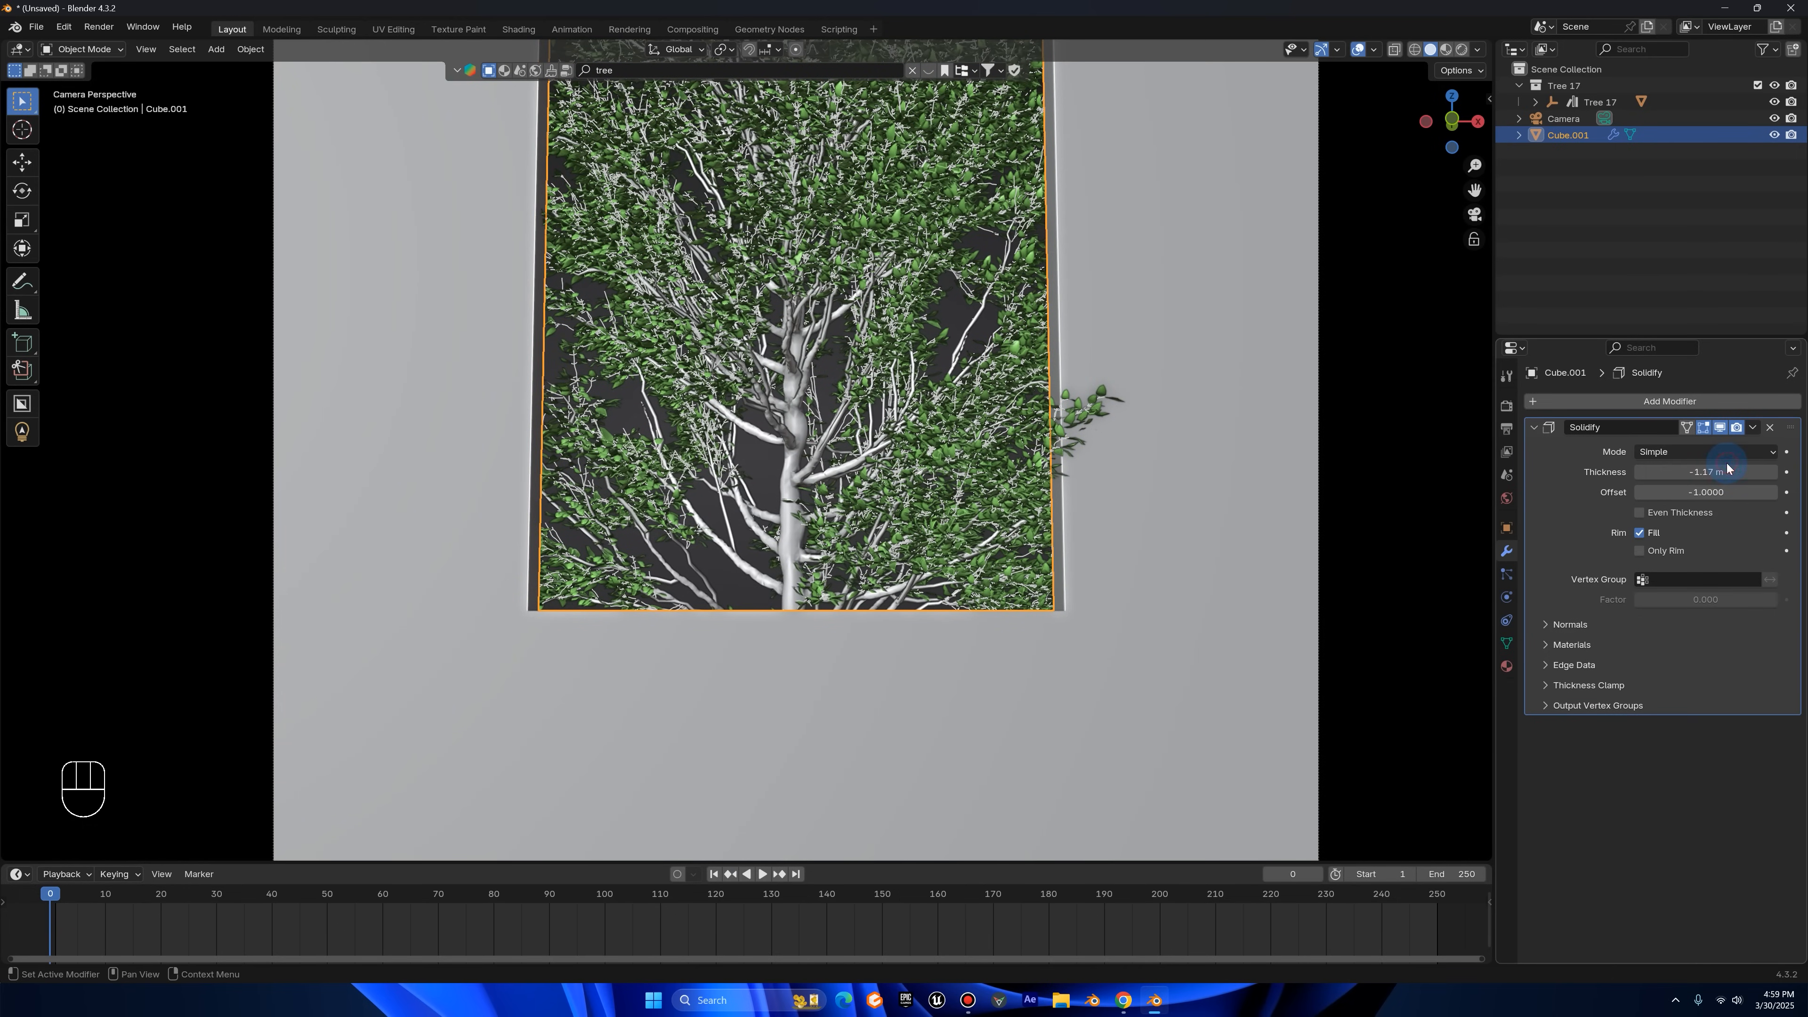
key("KP_Subtract")
middle_click_drag(843, 529, 641, 584)
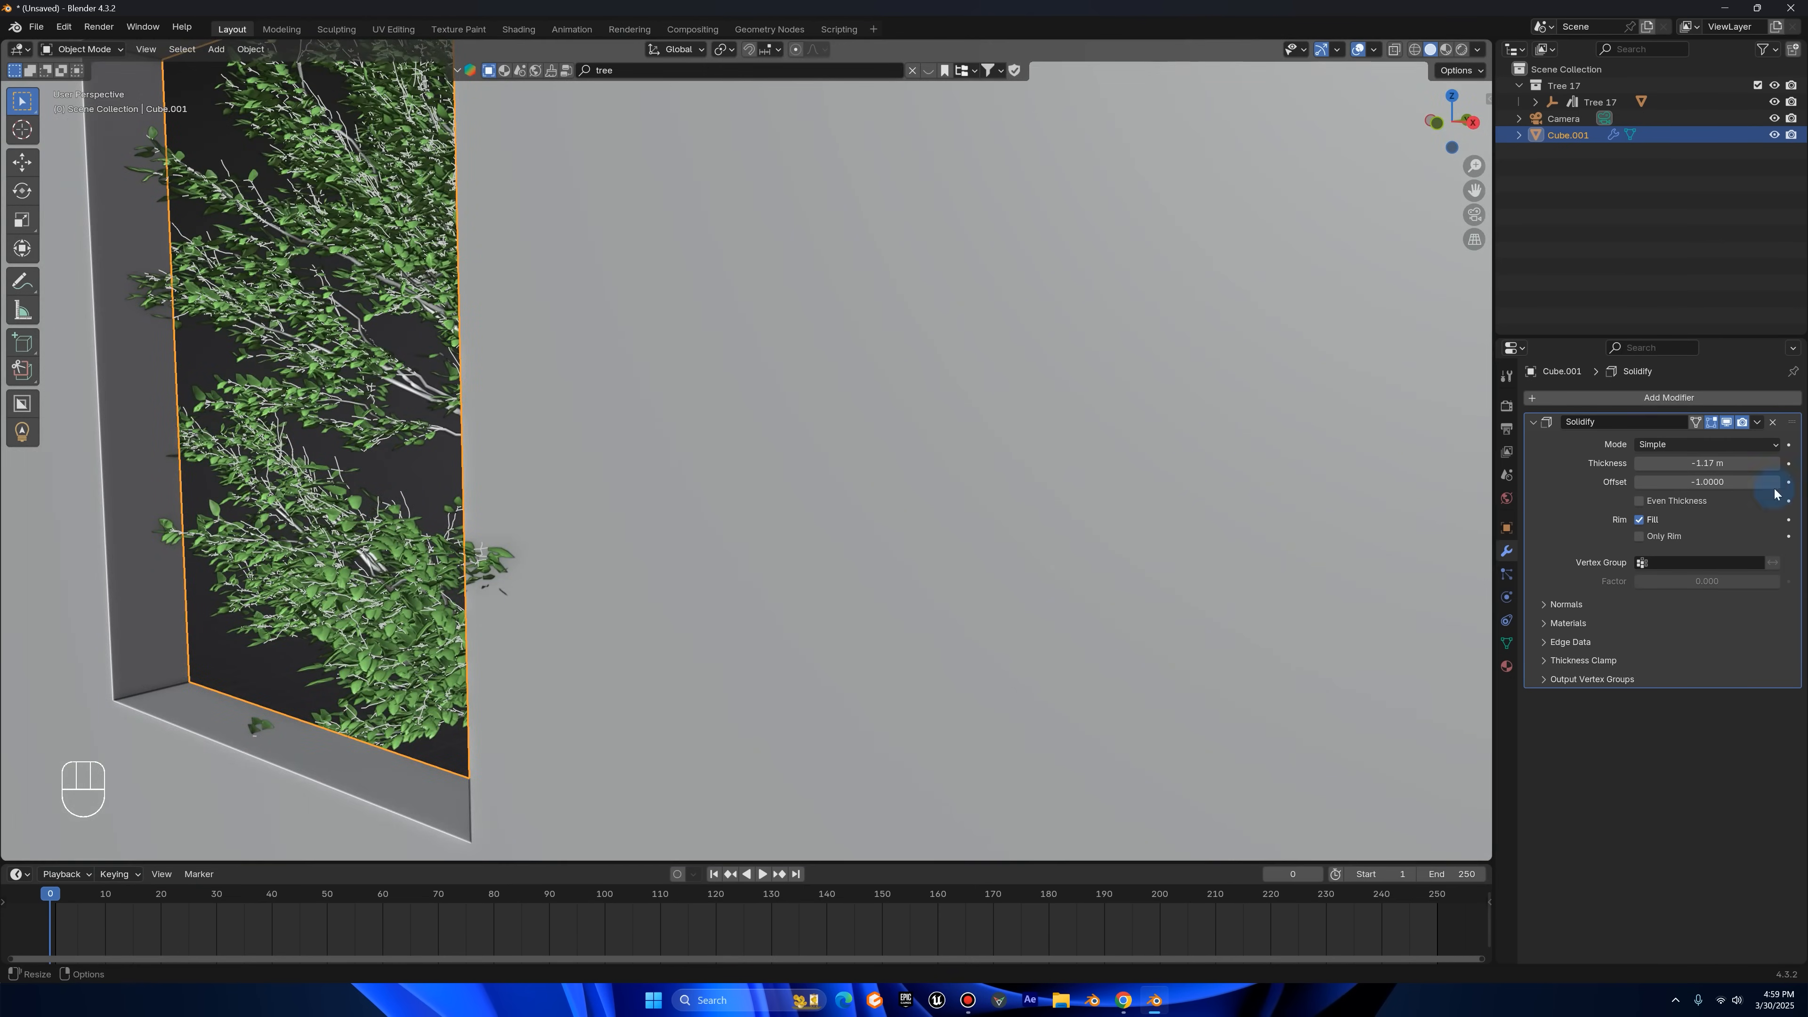
key("Return")
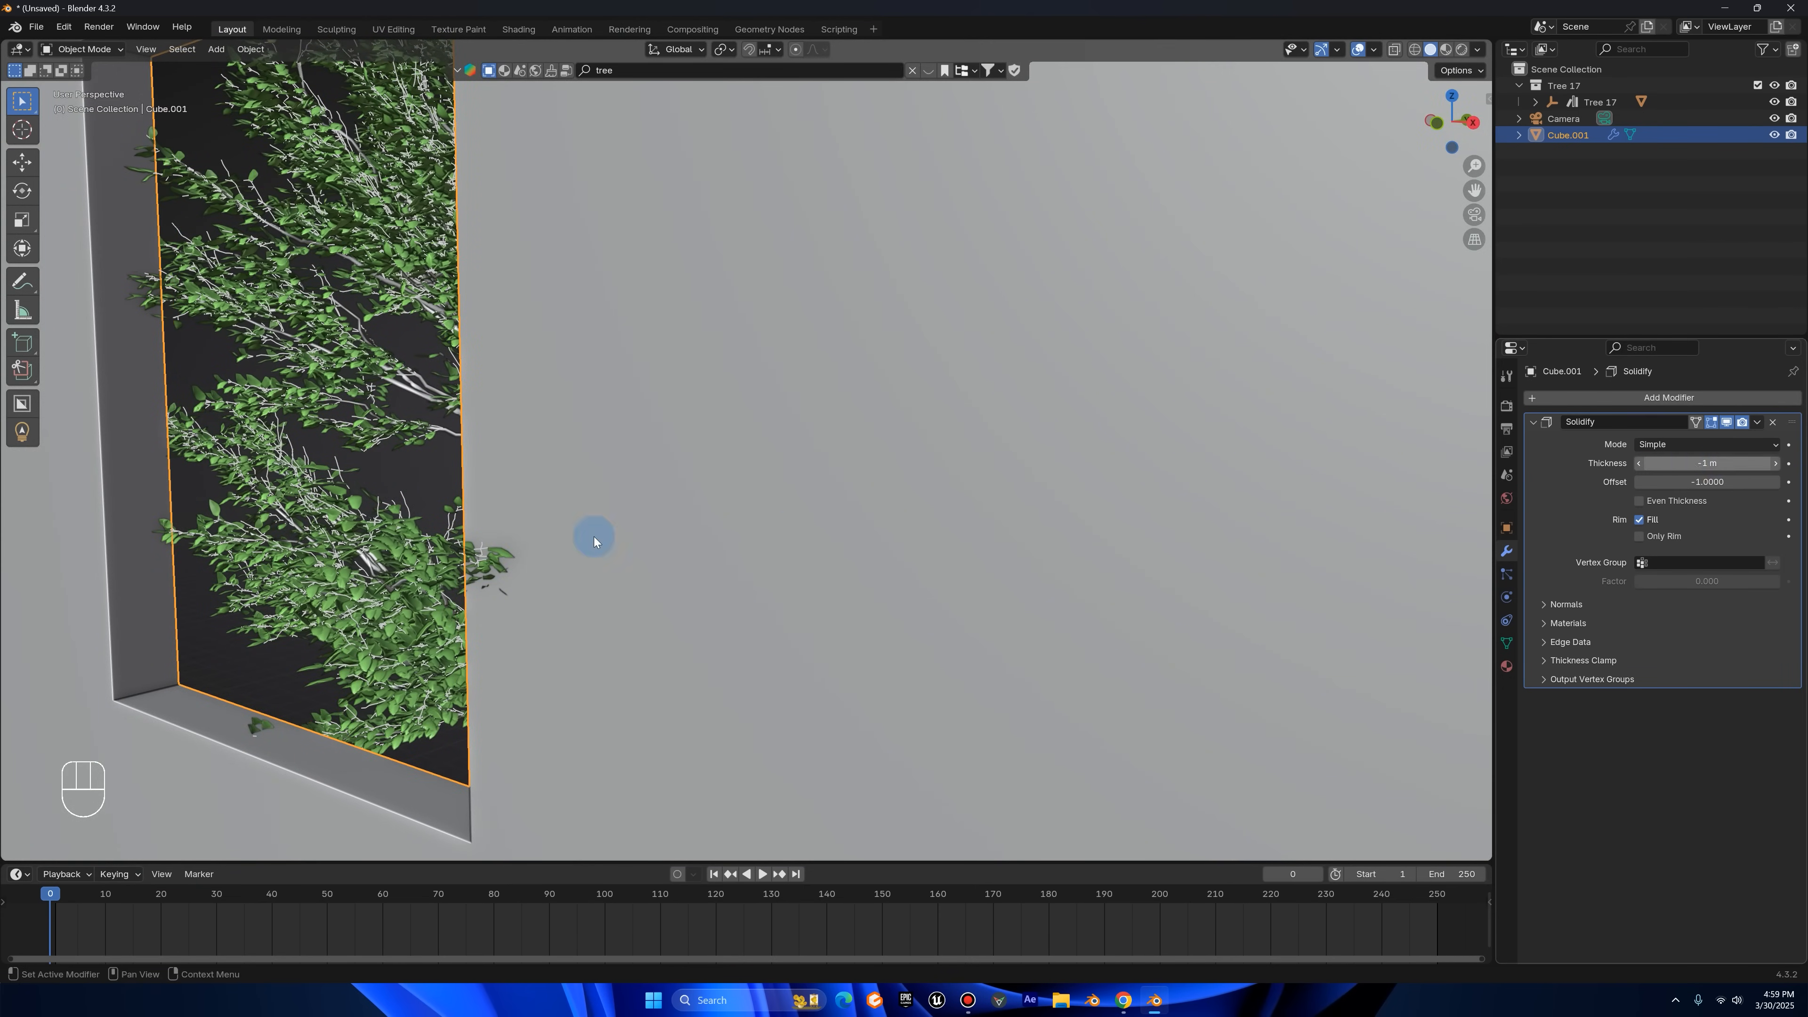
- Move the tree farther outside the back wall so its branches clear the window, checking it in the camera view
left_click(309, 598)
mouse_move(692, 602)
middle_mouse_down()
mouse_move(602, 632)
mouse_move(690, 587)
middle_mouse_up()
key("g")
left_click(803, 566)
left_click(1366, 247)
left_click(1471, 215)
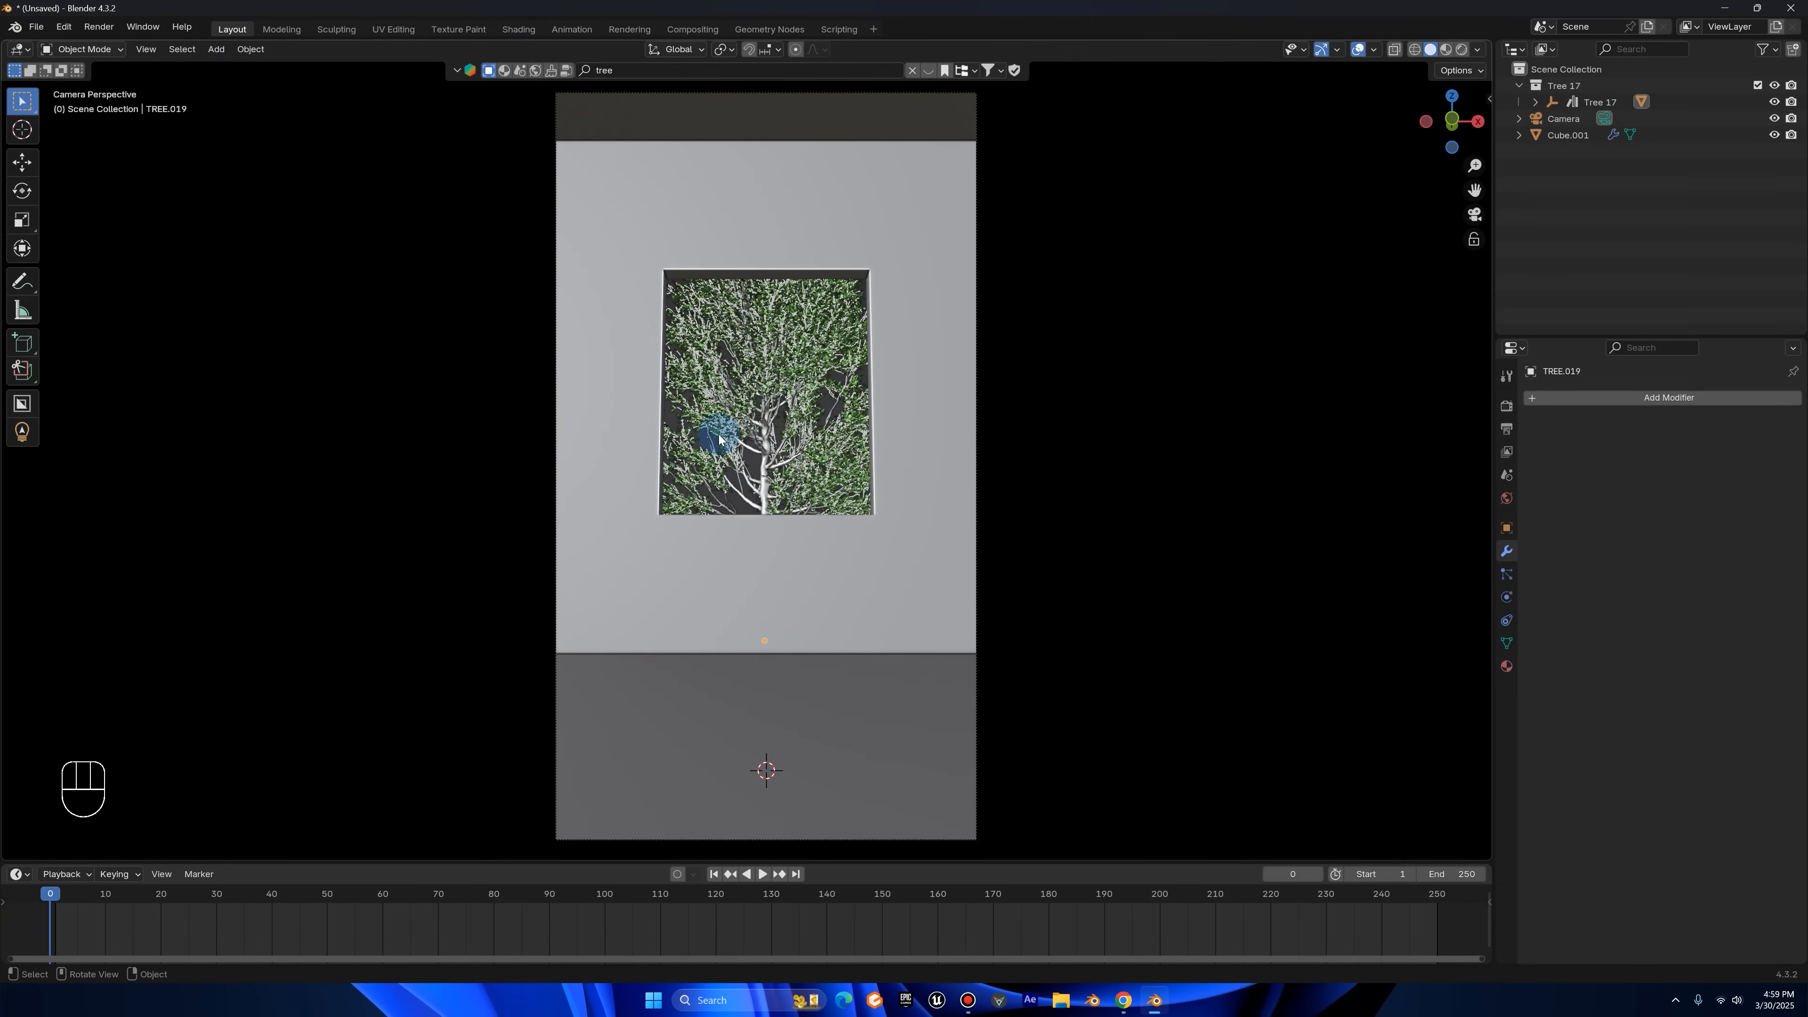
- Search the BlenderKit models for "old chair" and place Old Chair on the room's floor in front of the window
middle_click_drag(719, 439, 673, 442, "shift")
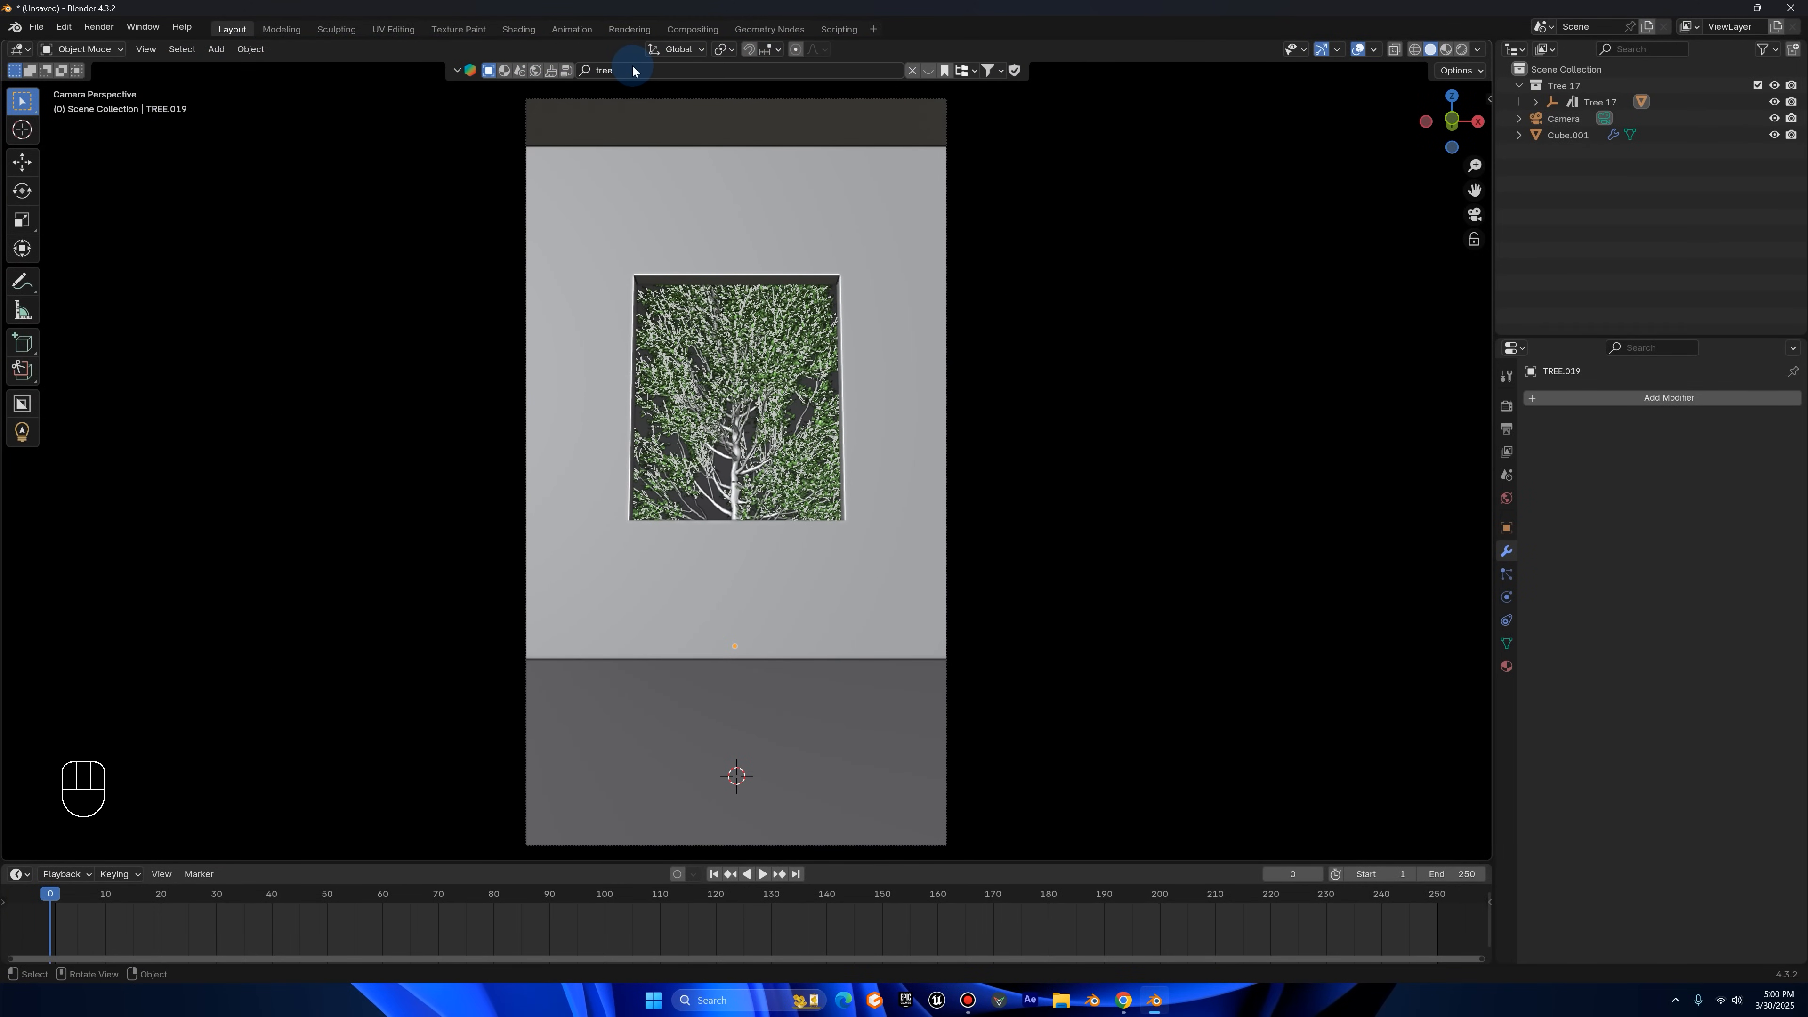
left_click(632, 69)
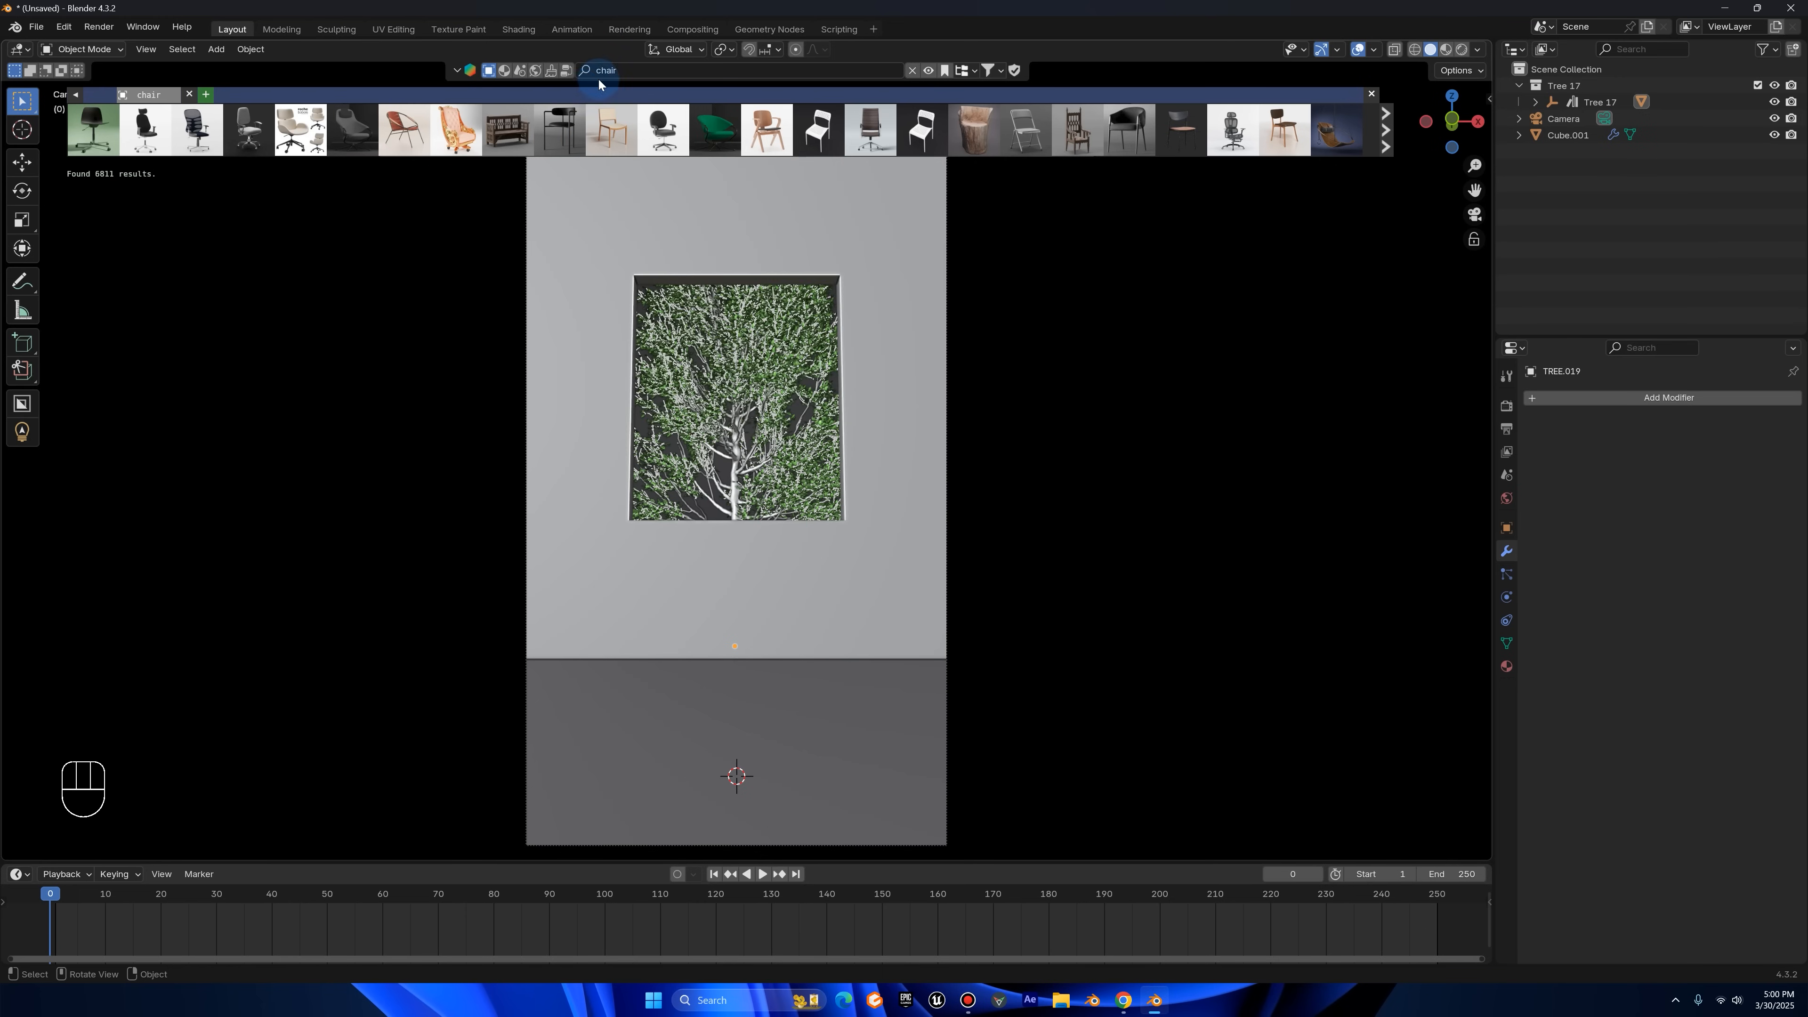
type("o")
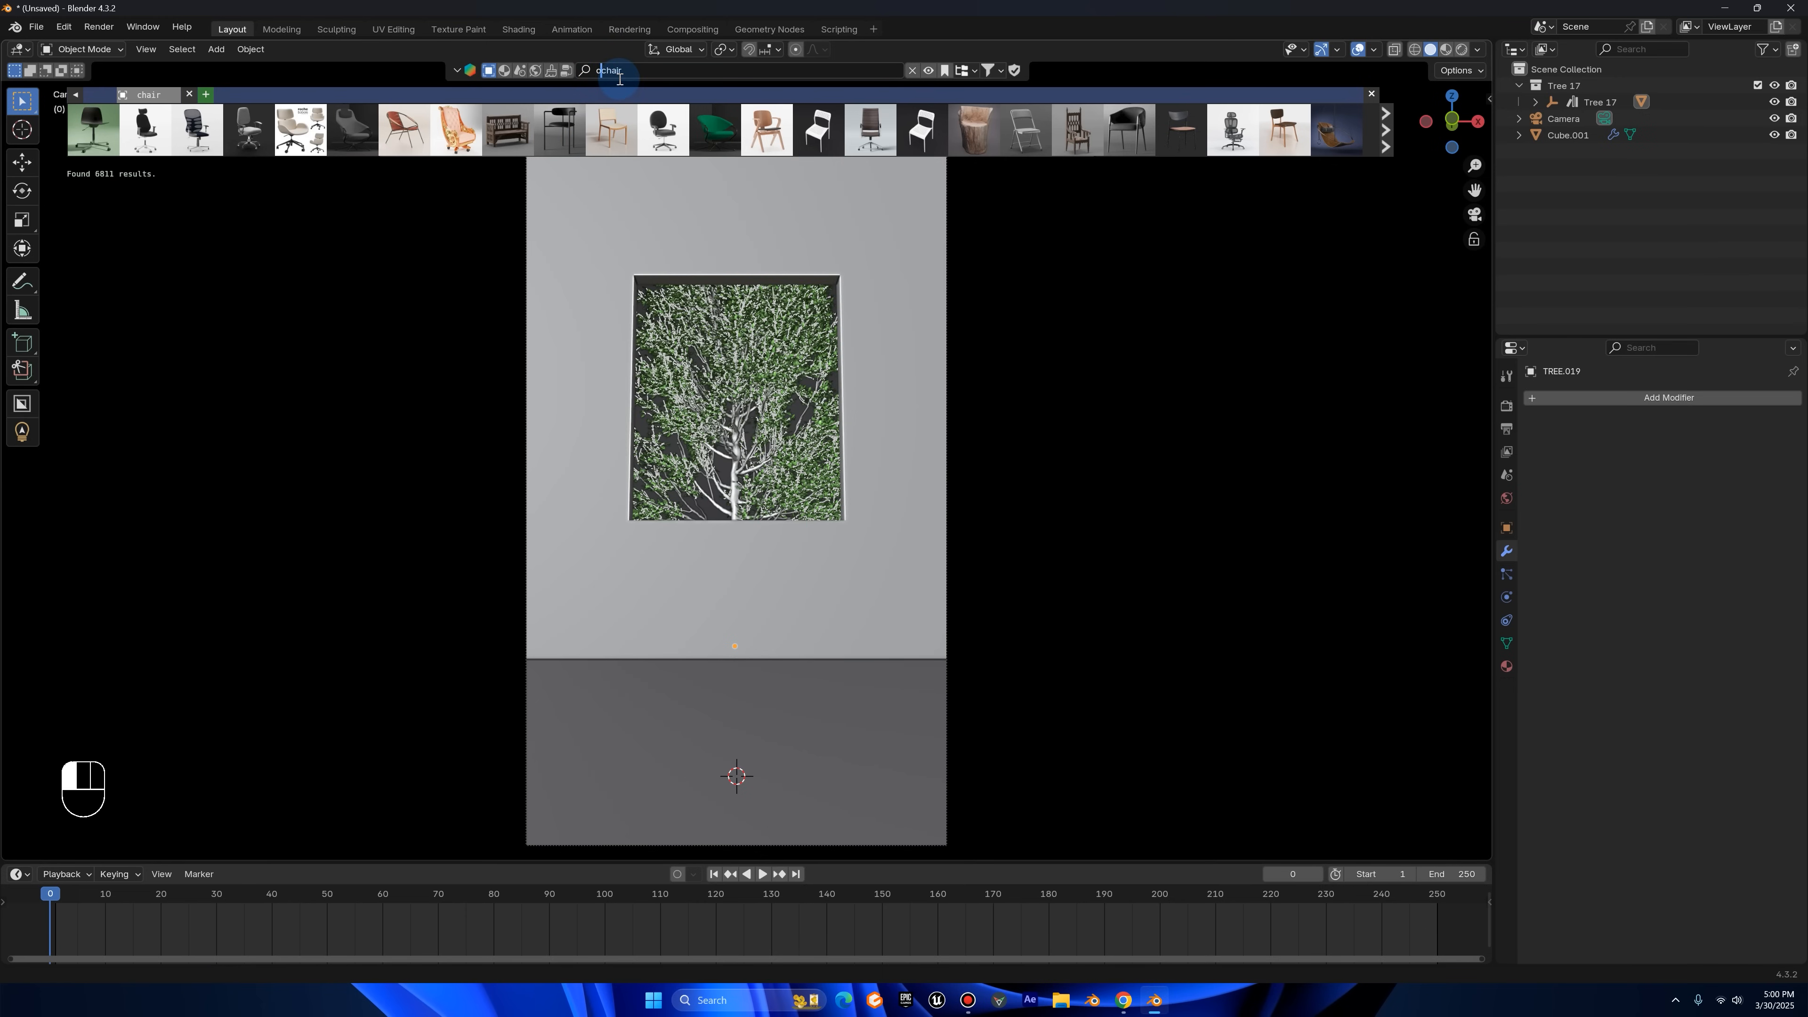
type("ld")
key("Return")
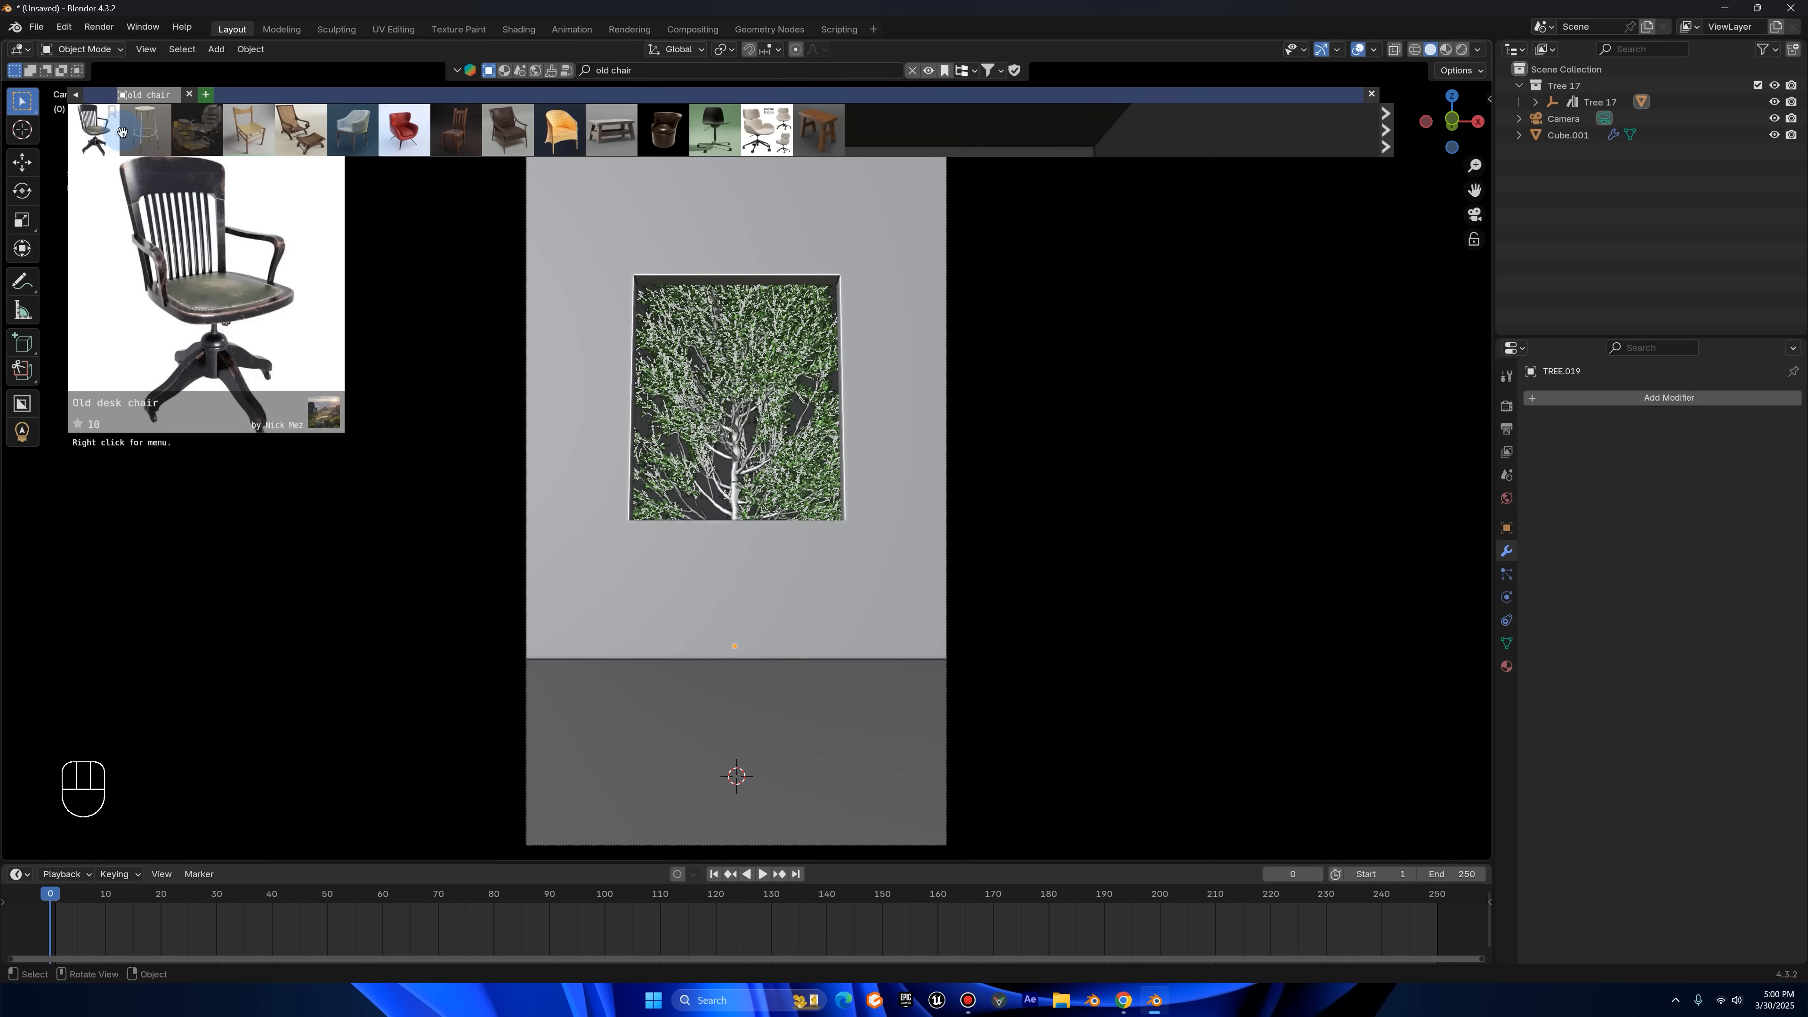
mouse_move(267, 129)
middle_click_drag(342, 278, 346, 283)
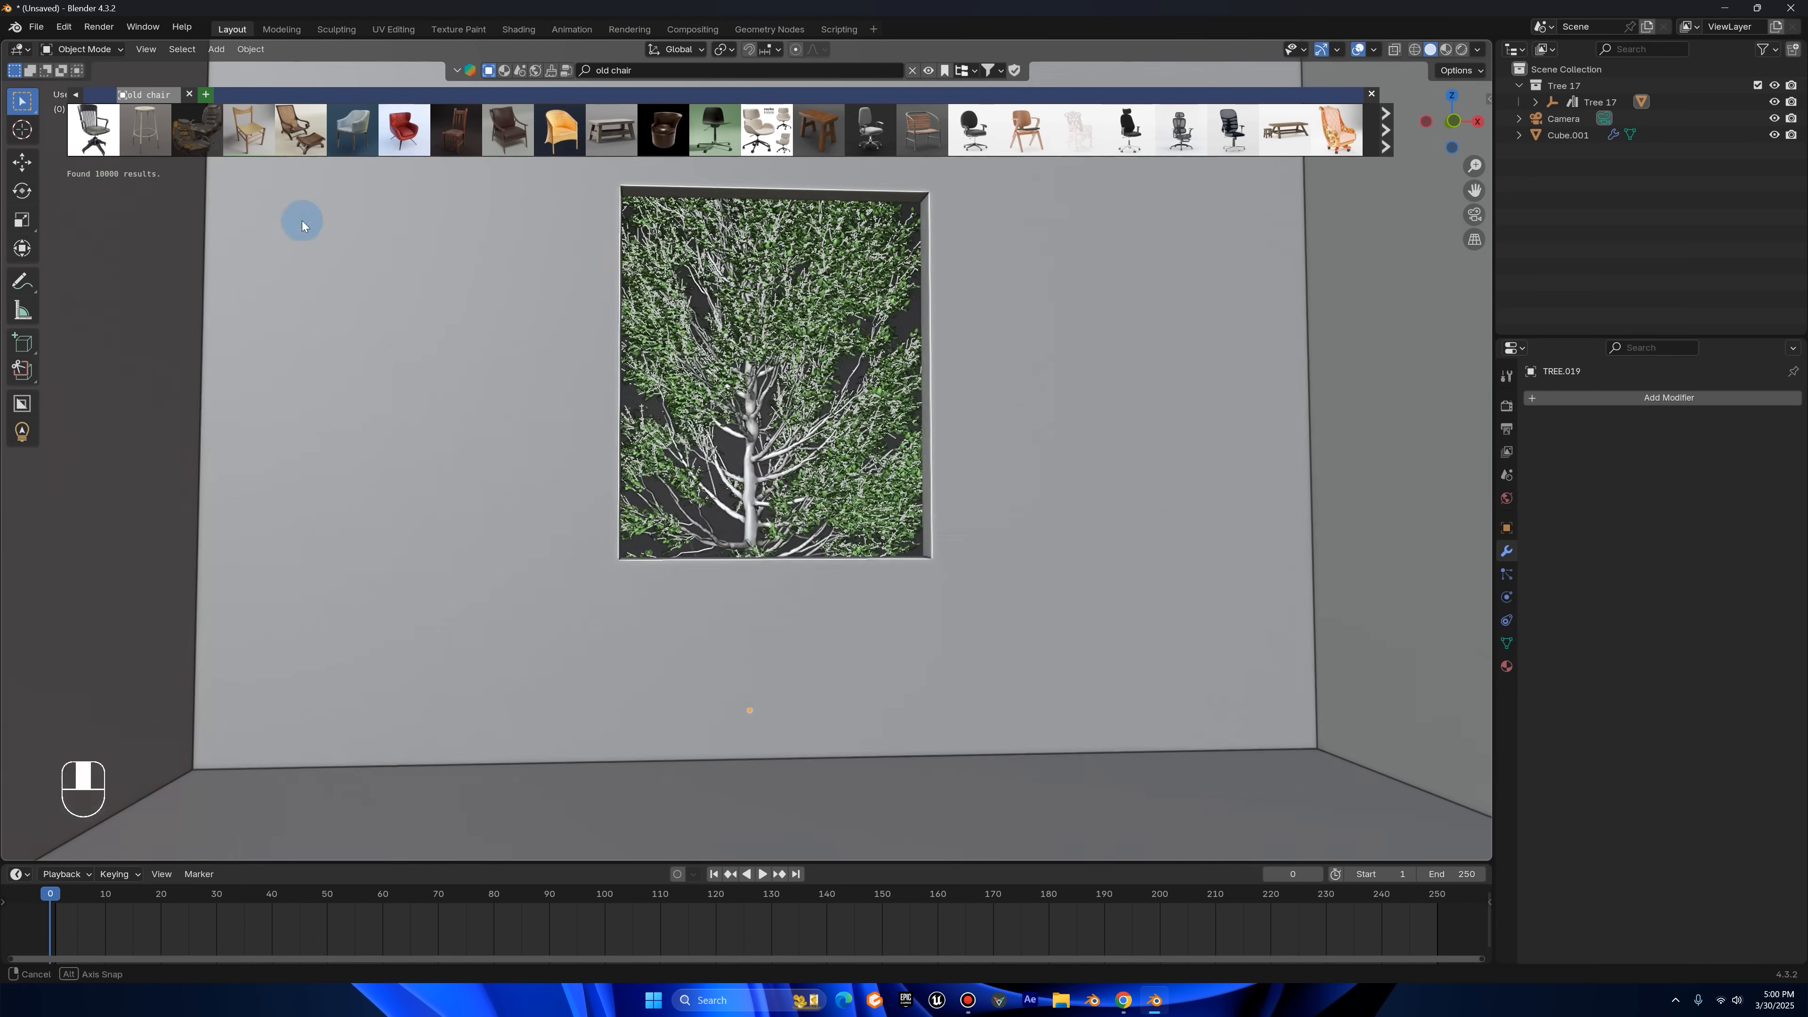
left_click_drag(242, 139, 399, 385)
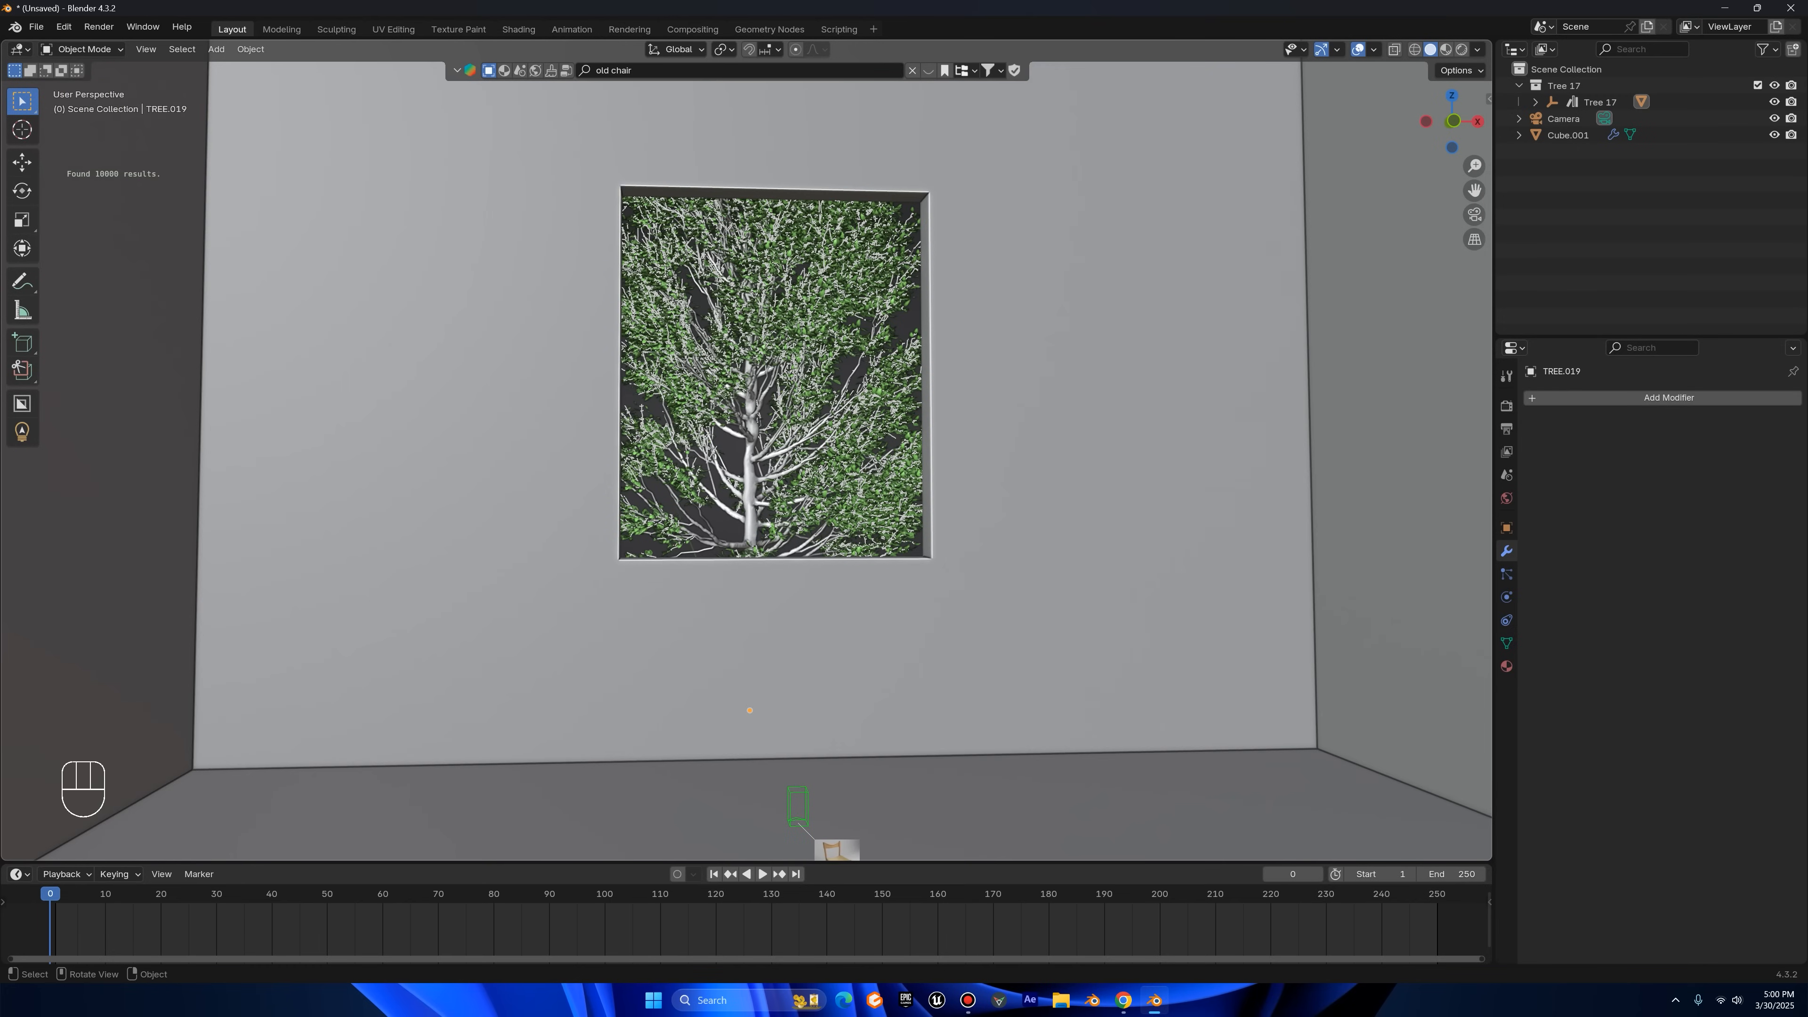
left_click_drag(802, 819, 797, 811)
- Scale the chair up uniformly and refine its size in the camera view
key("s")
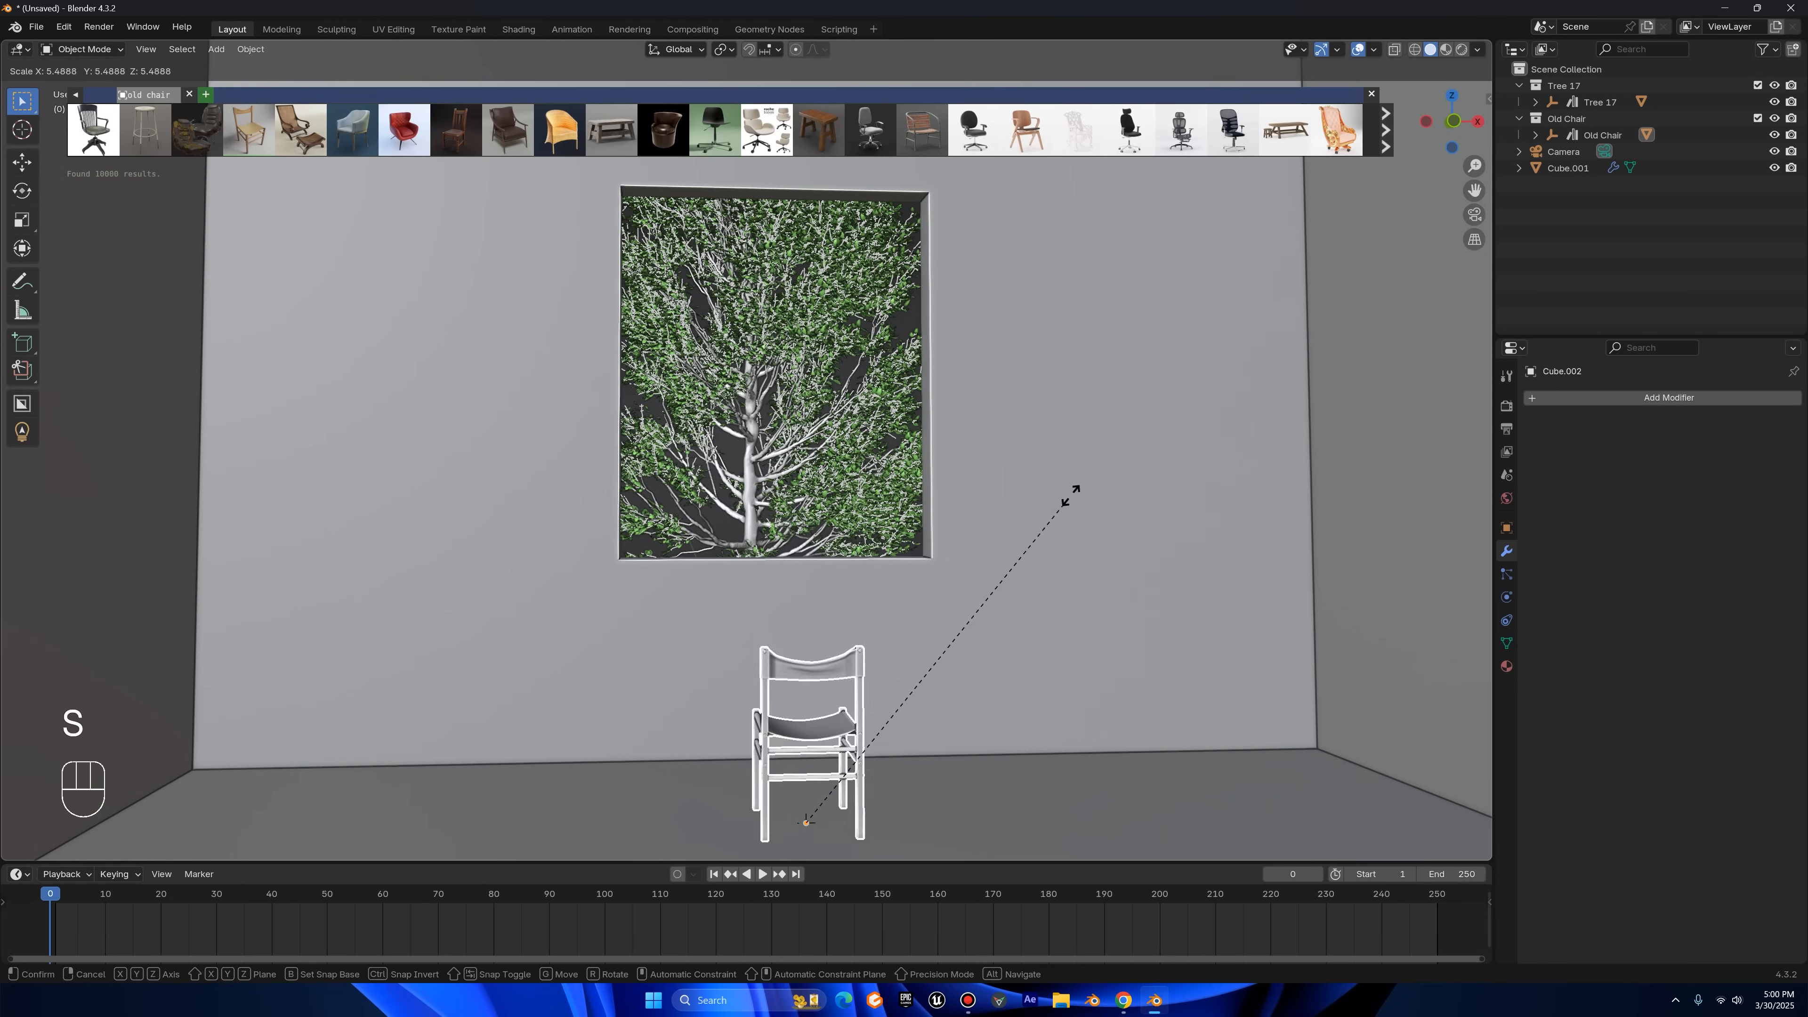
left_click(1277, 296)
left_click(1476, 214)
key("s")
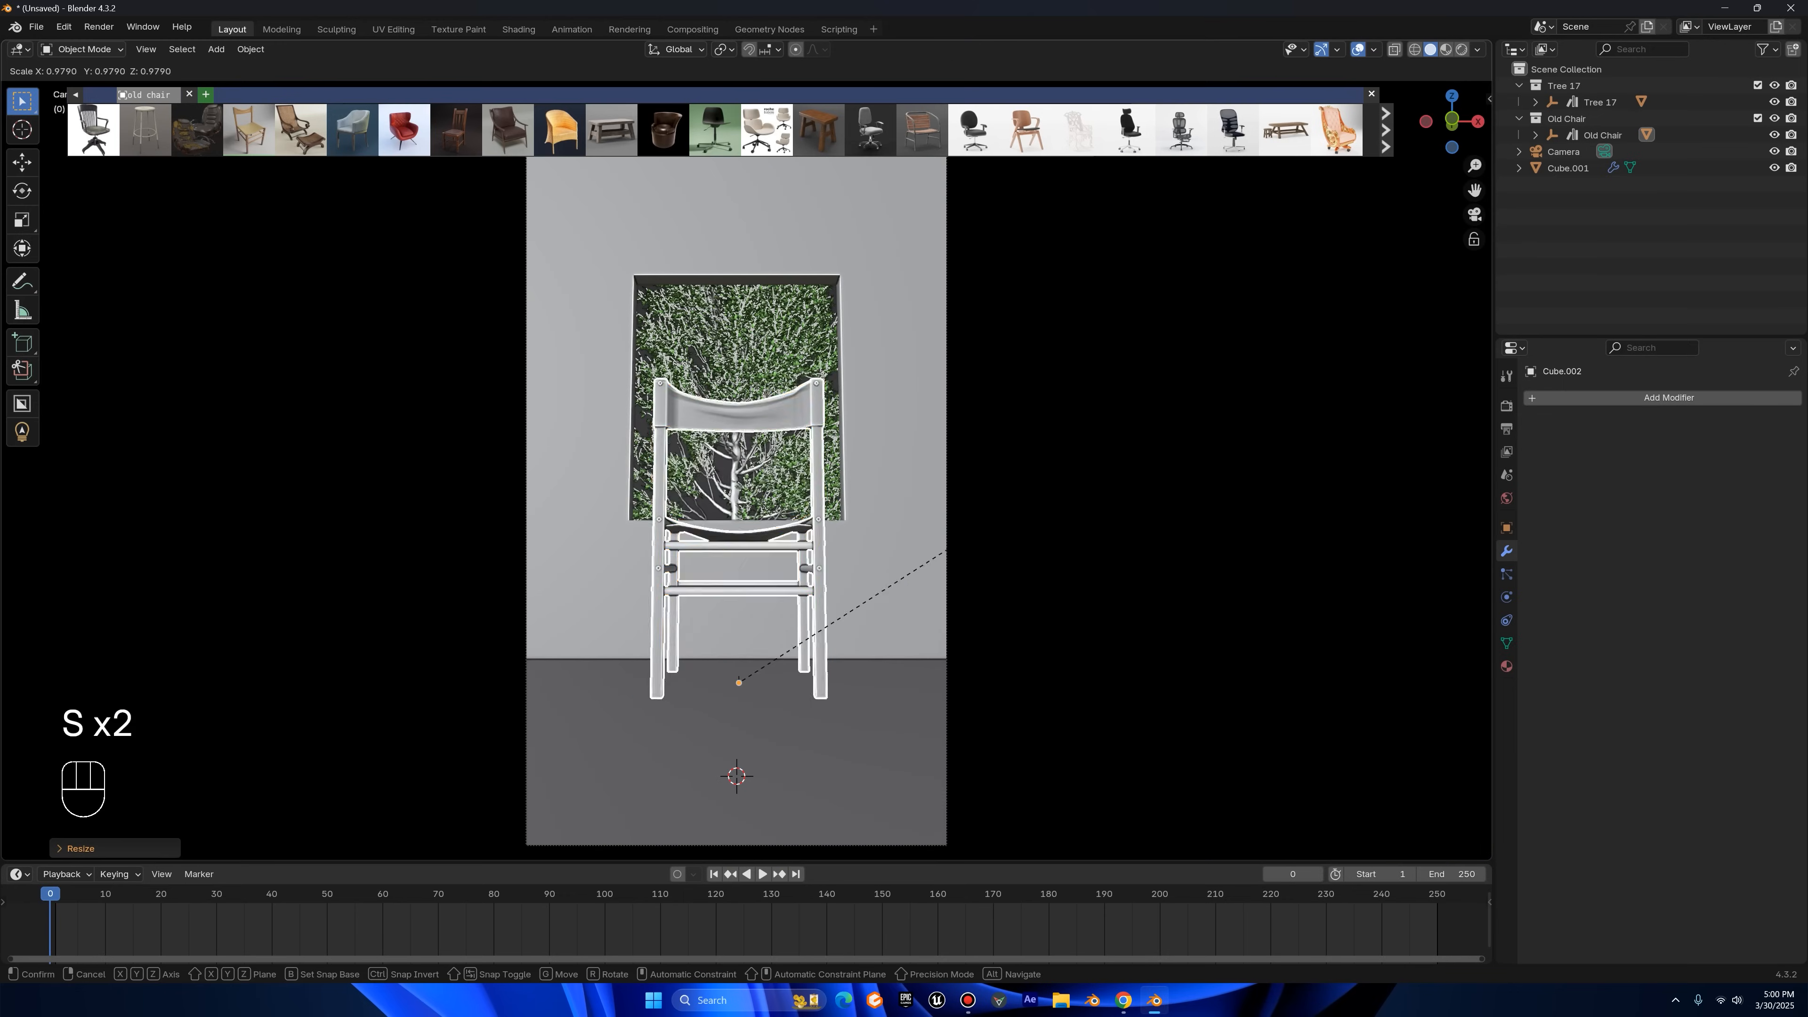
key("s")
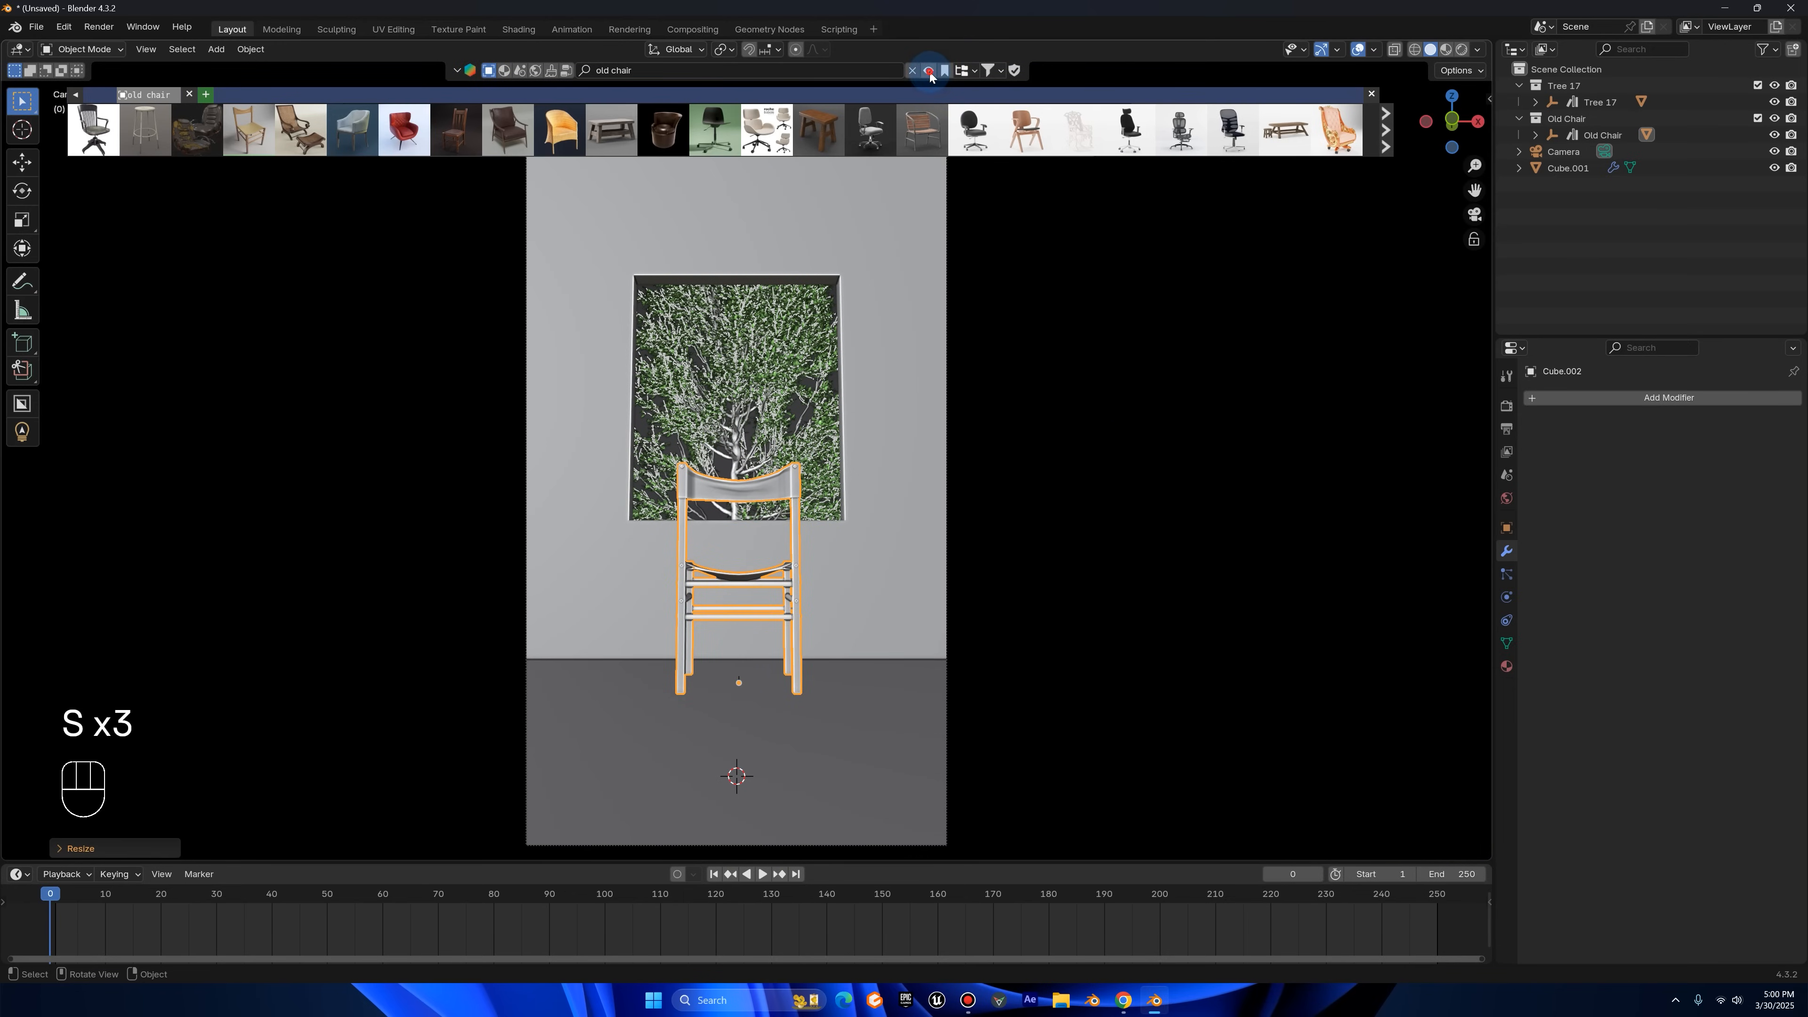
key("r")
right_click(896, 340)
key("g")
right_click(897, 351)
- Move the chair about -7.65 m along Y toward the camera, using X-ray in the right orthographic view
middle_click_drag(897, 356, 885, 415)
scroll(1121, 271, "down", 4)
middle_click_drag(1121, 270, 1087, 264)
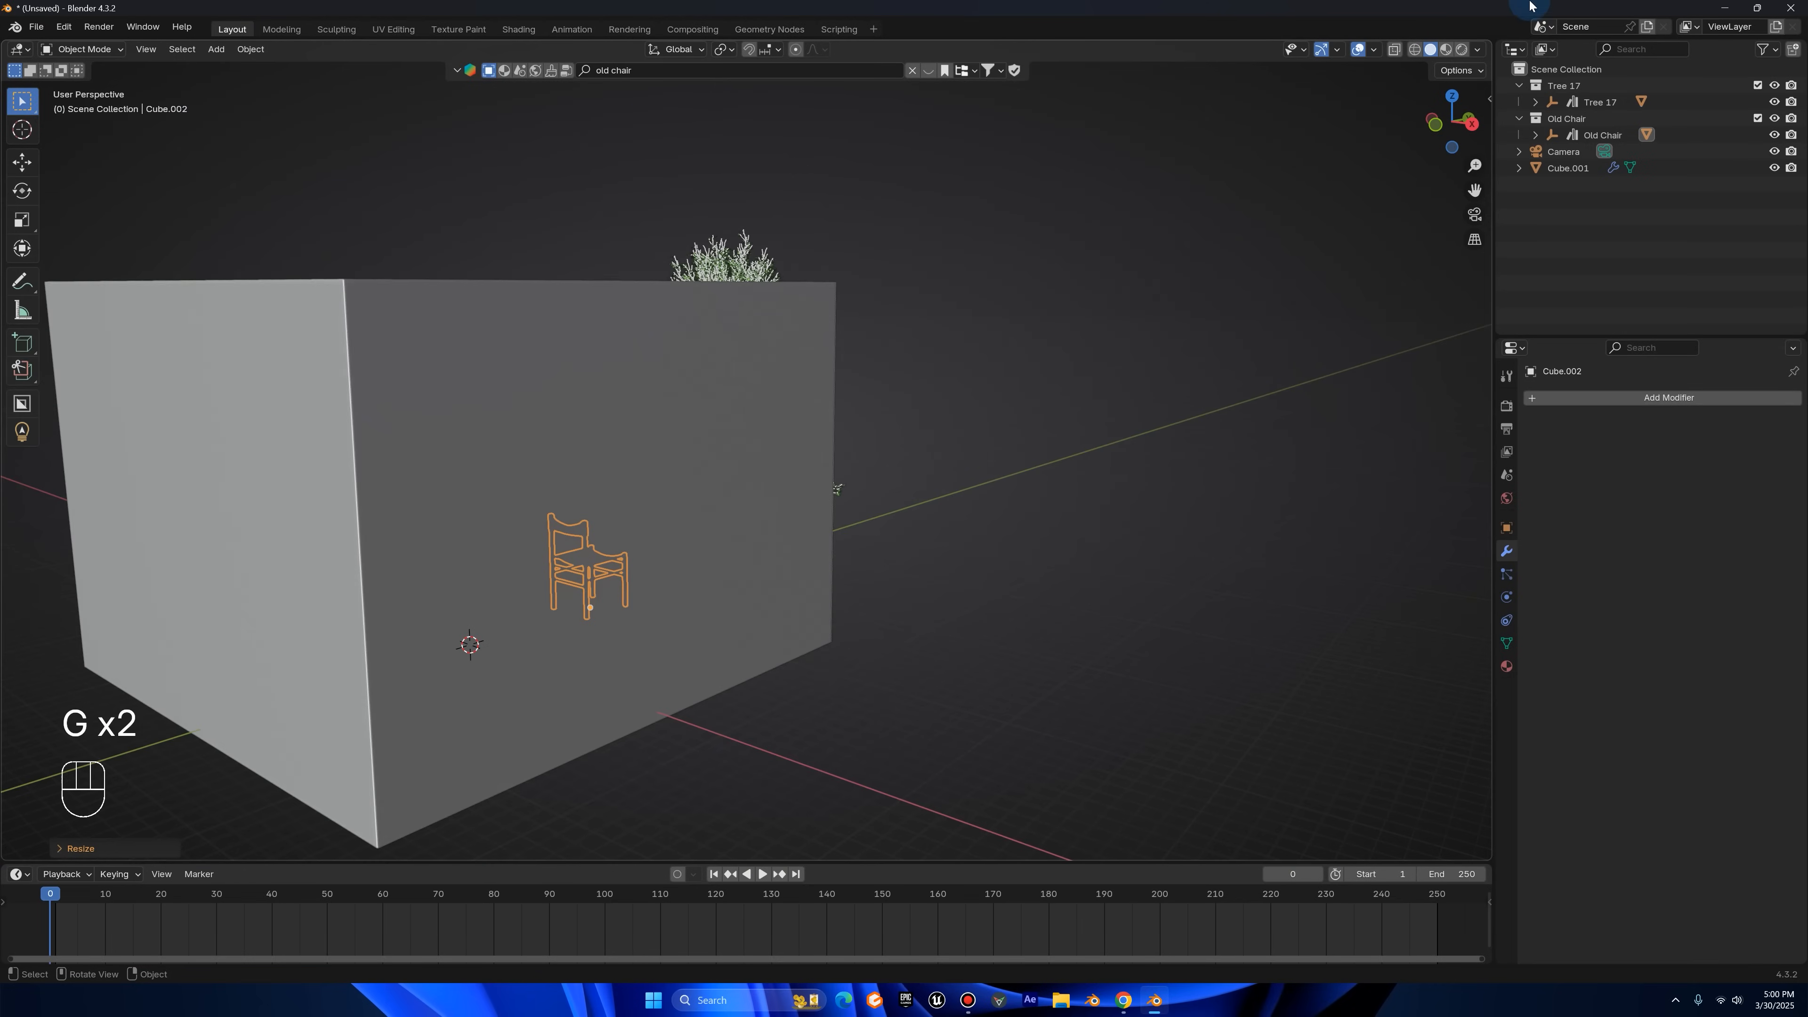
left_click(1395, 50)
left_click(1476, 127)
key("g")
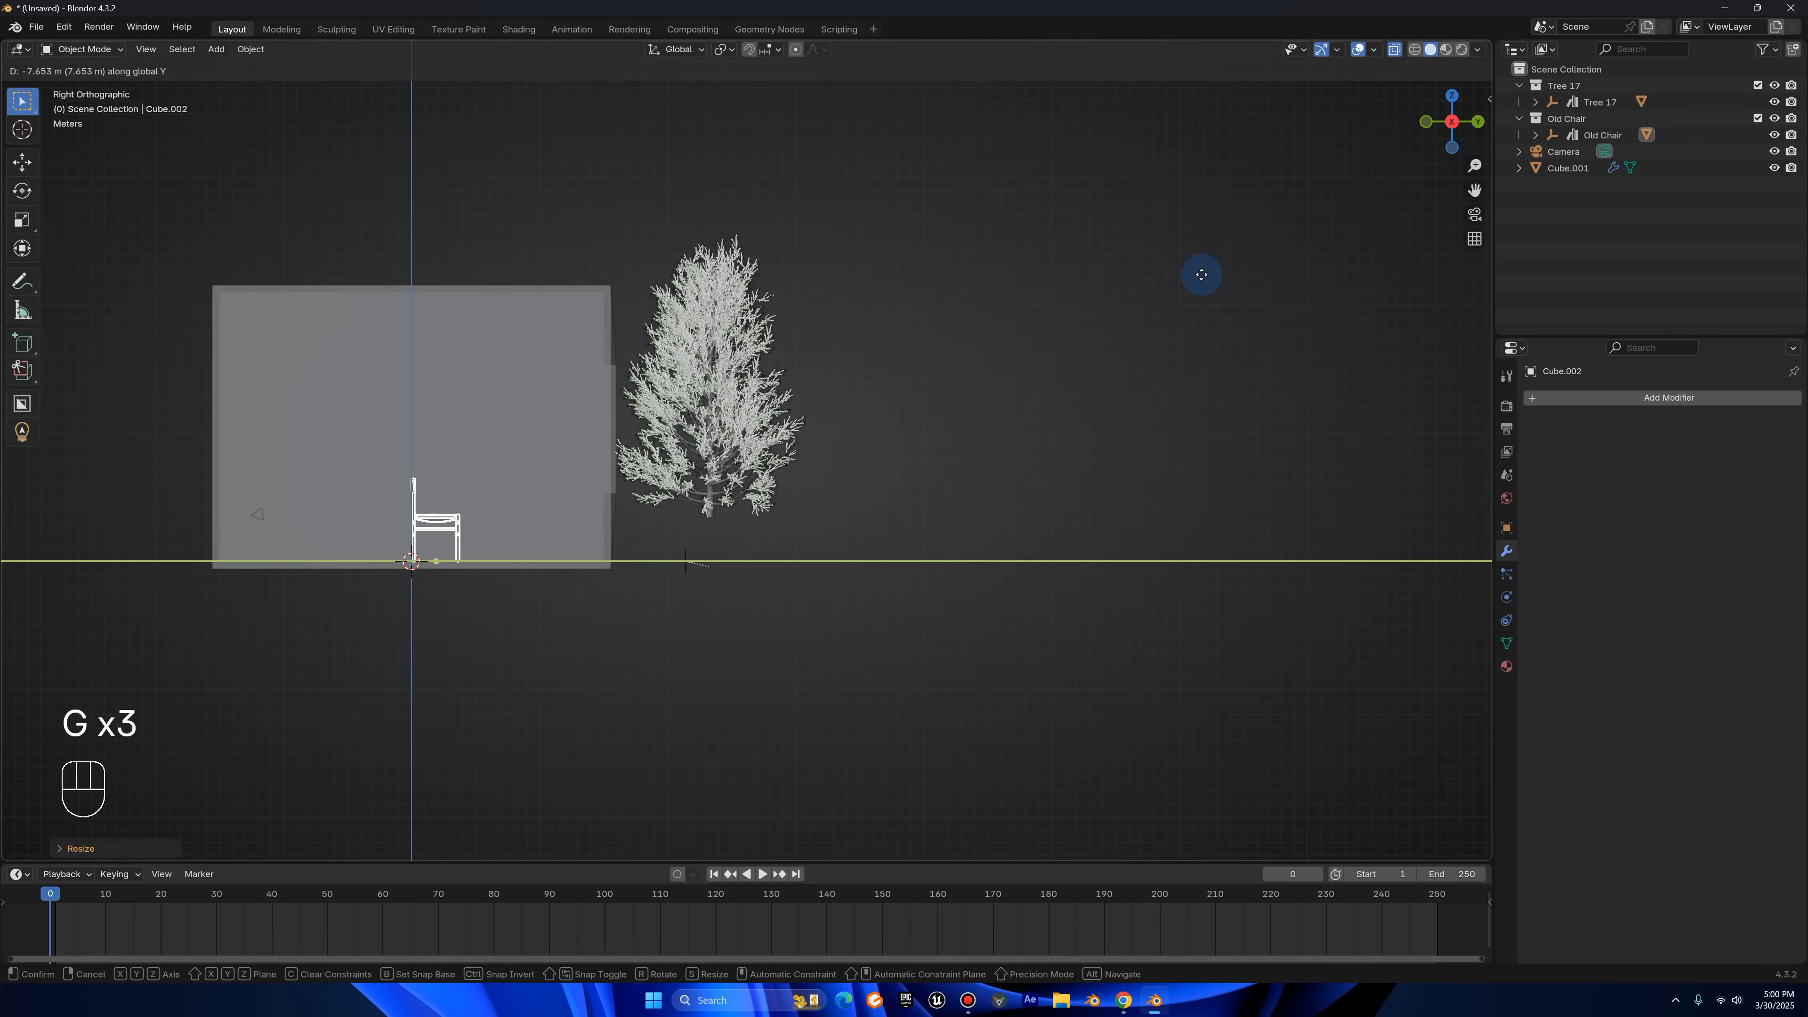
left_click(1203, 277)
scroll(627, 398, "up", 2)
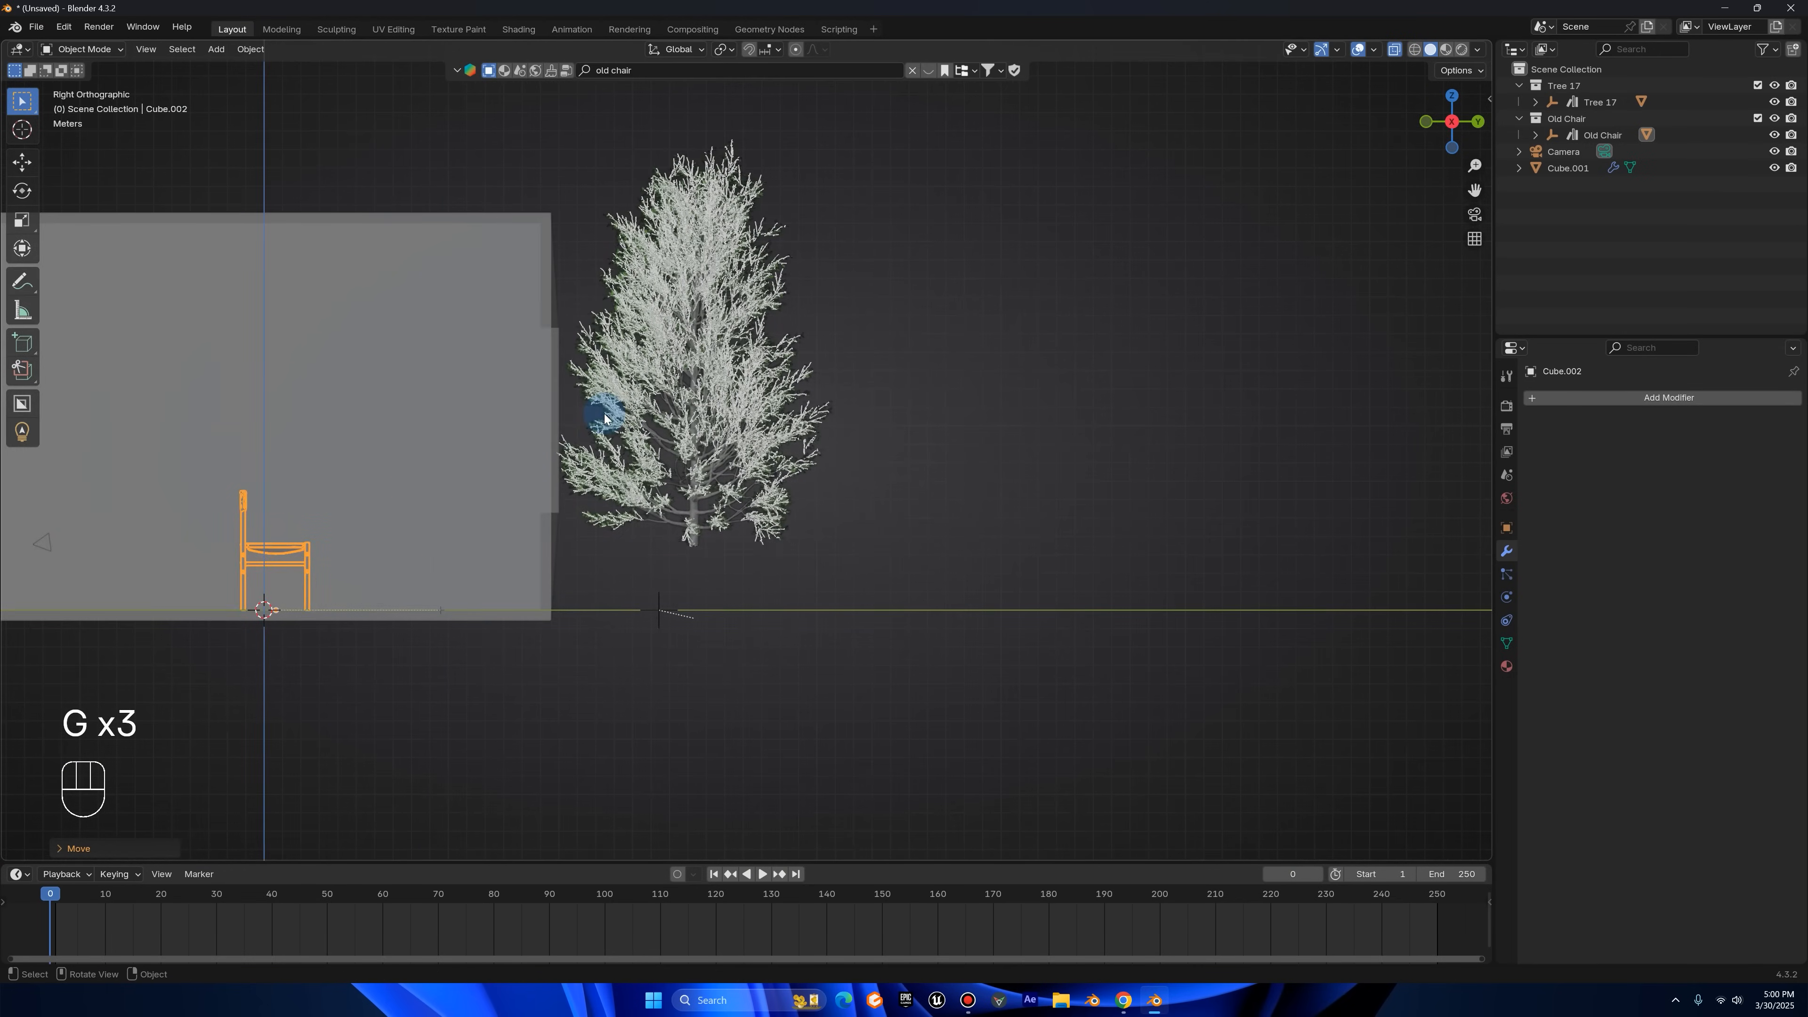
scroll(513, 428, "down", 1)
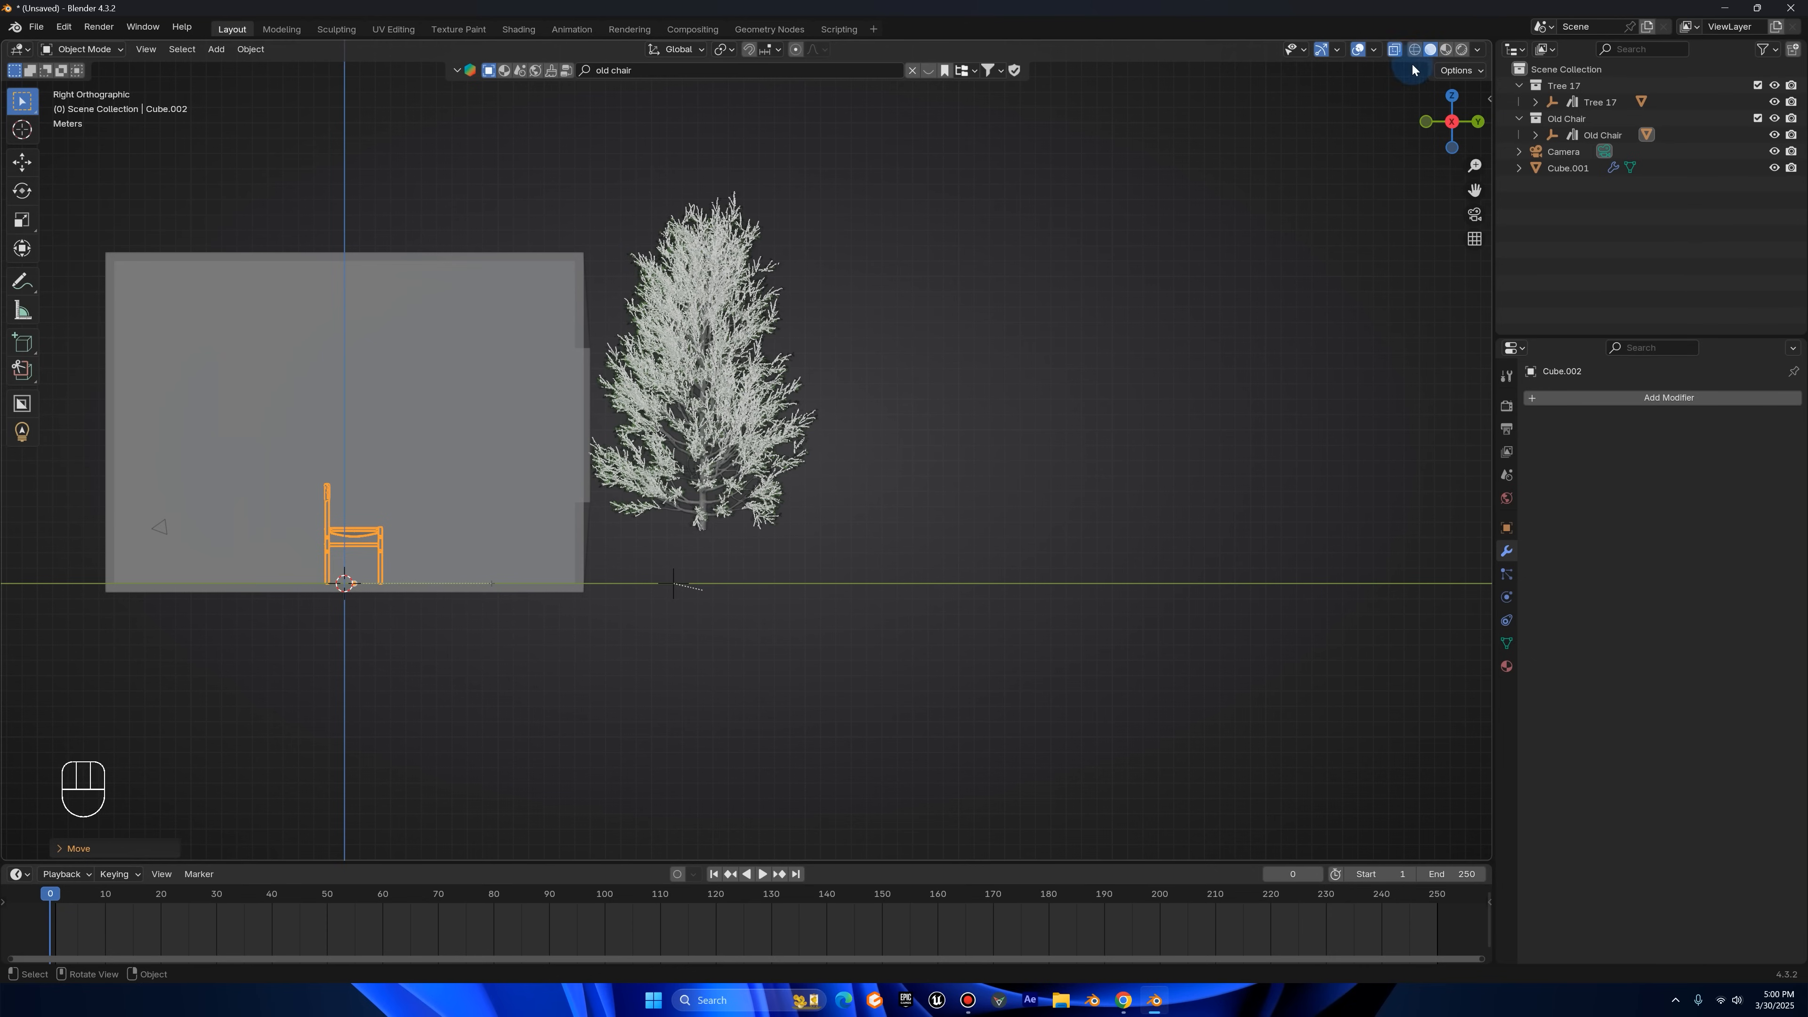
- Turn off X-ray and refine the chair's size and position in the camera view so it stands in front of the window
left_click(1395, 50)
left_click_drag(1460, 153, 1463, 231)
left_click(1474, 214)
key("s")
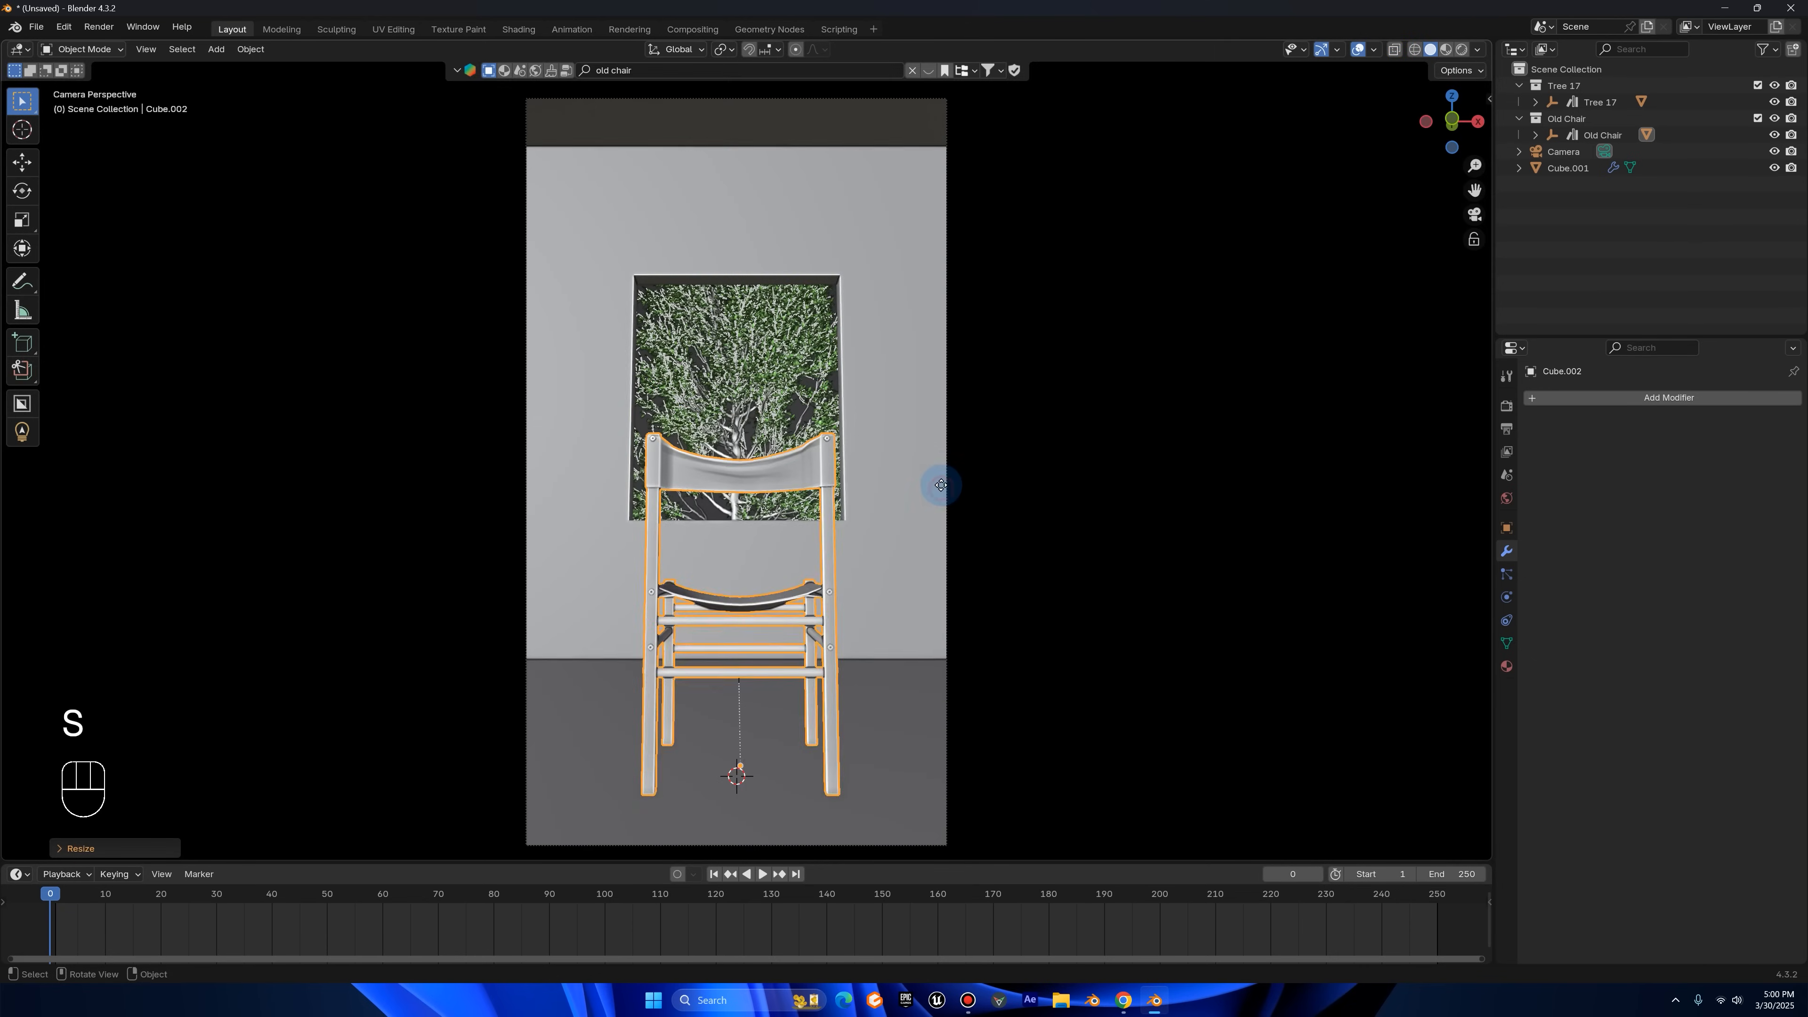
key("g")
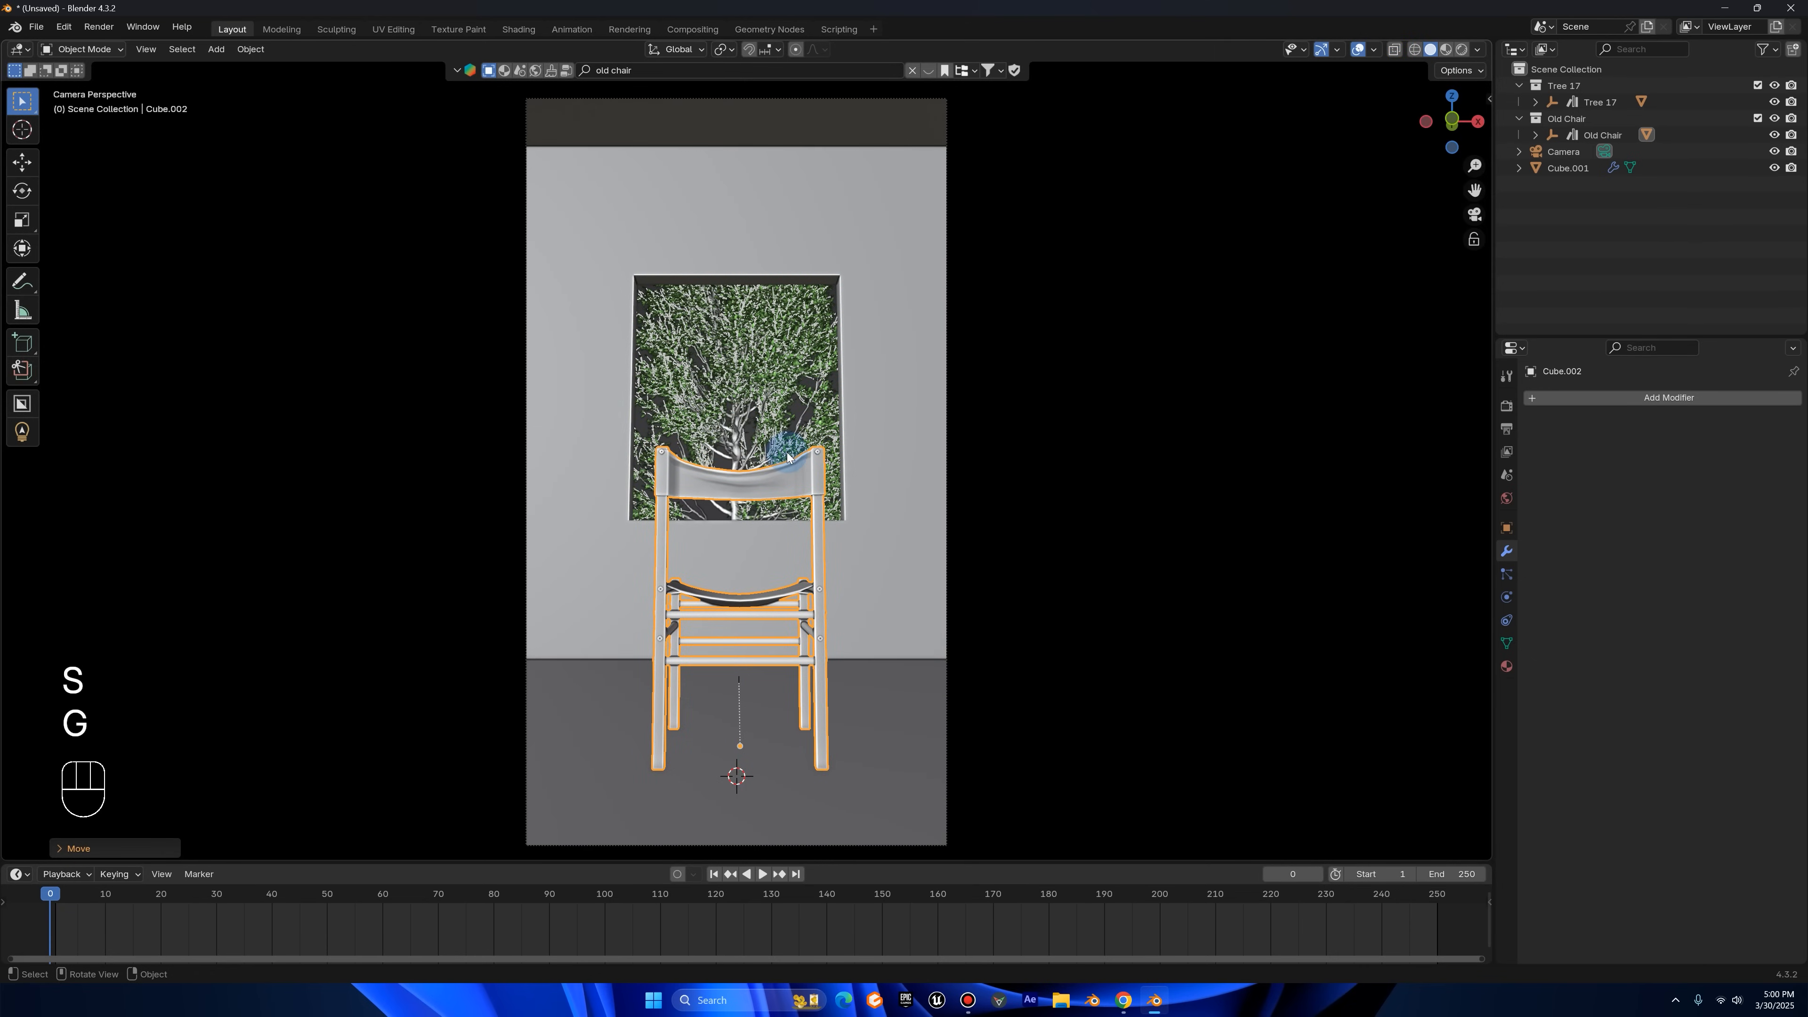
scroll(788, 456, "down", 1)
key("s")
left_click(1294, 292)
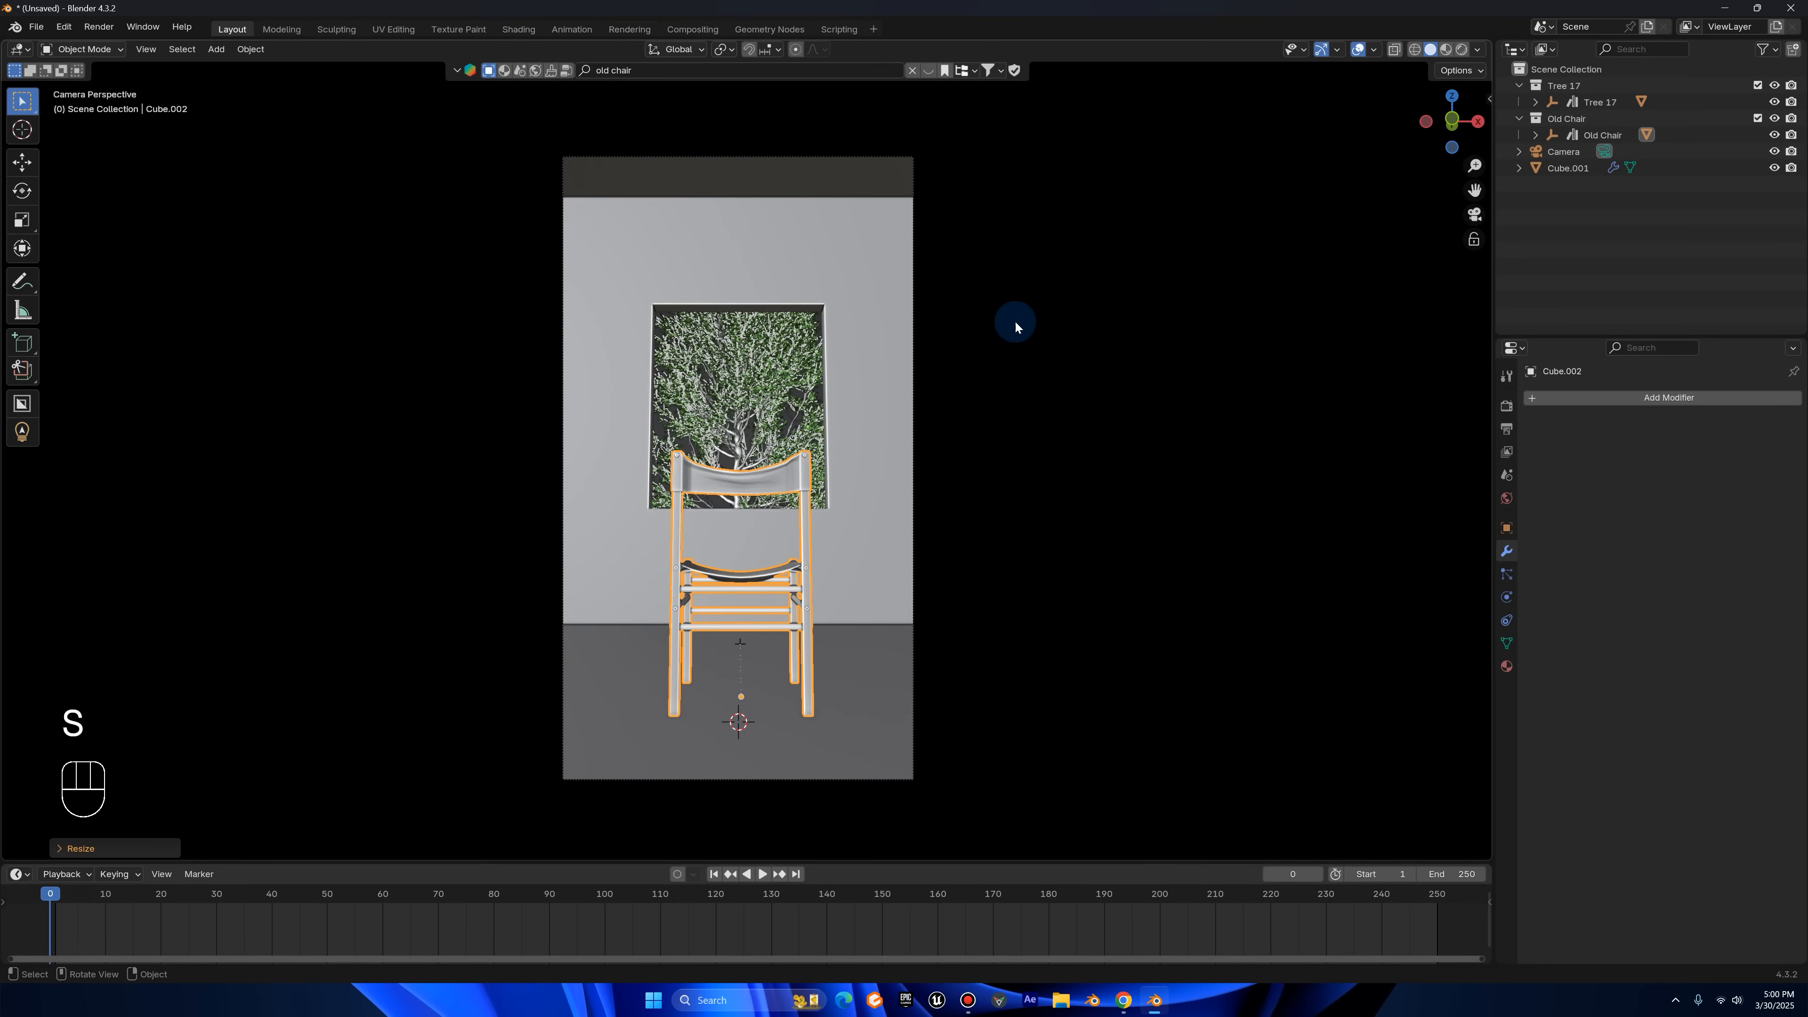
- Switch to the Mixamo website in the browser and clear the character search to list all characters
left_click_drag(777, 272, 737, 195)
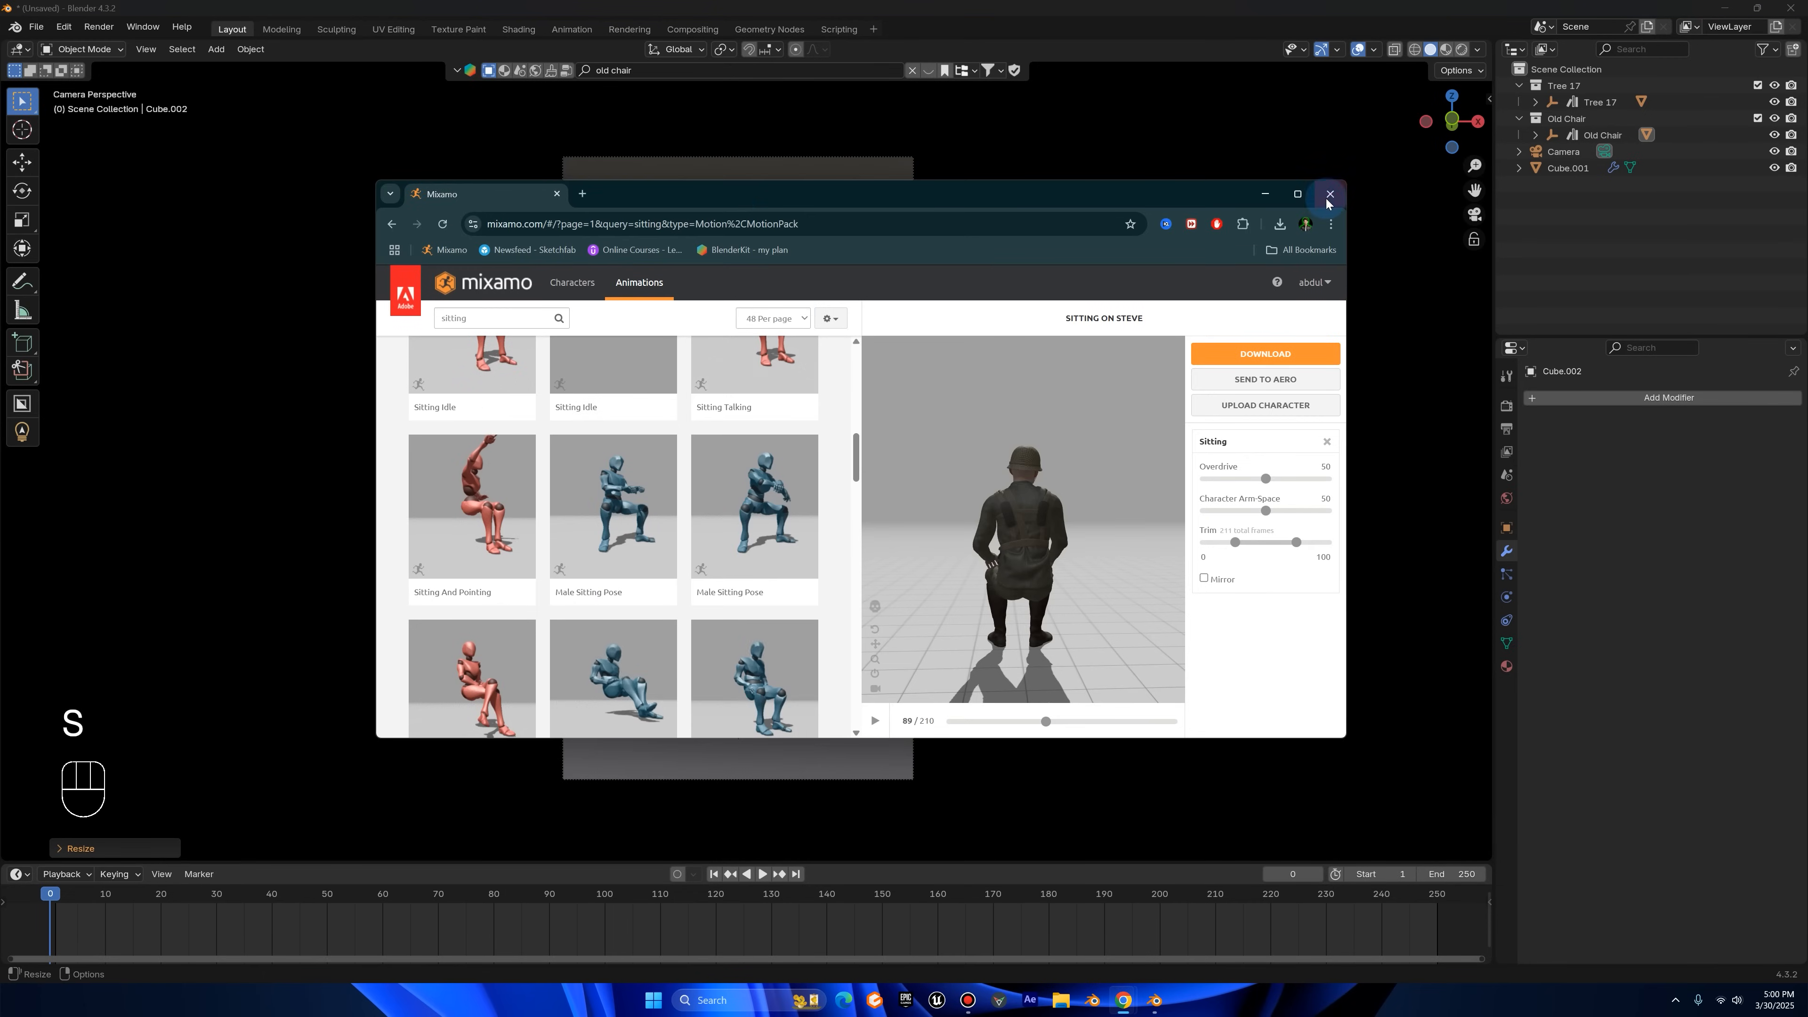
left_click(1302, 198)
left_click(868, 535)
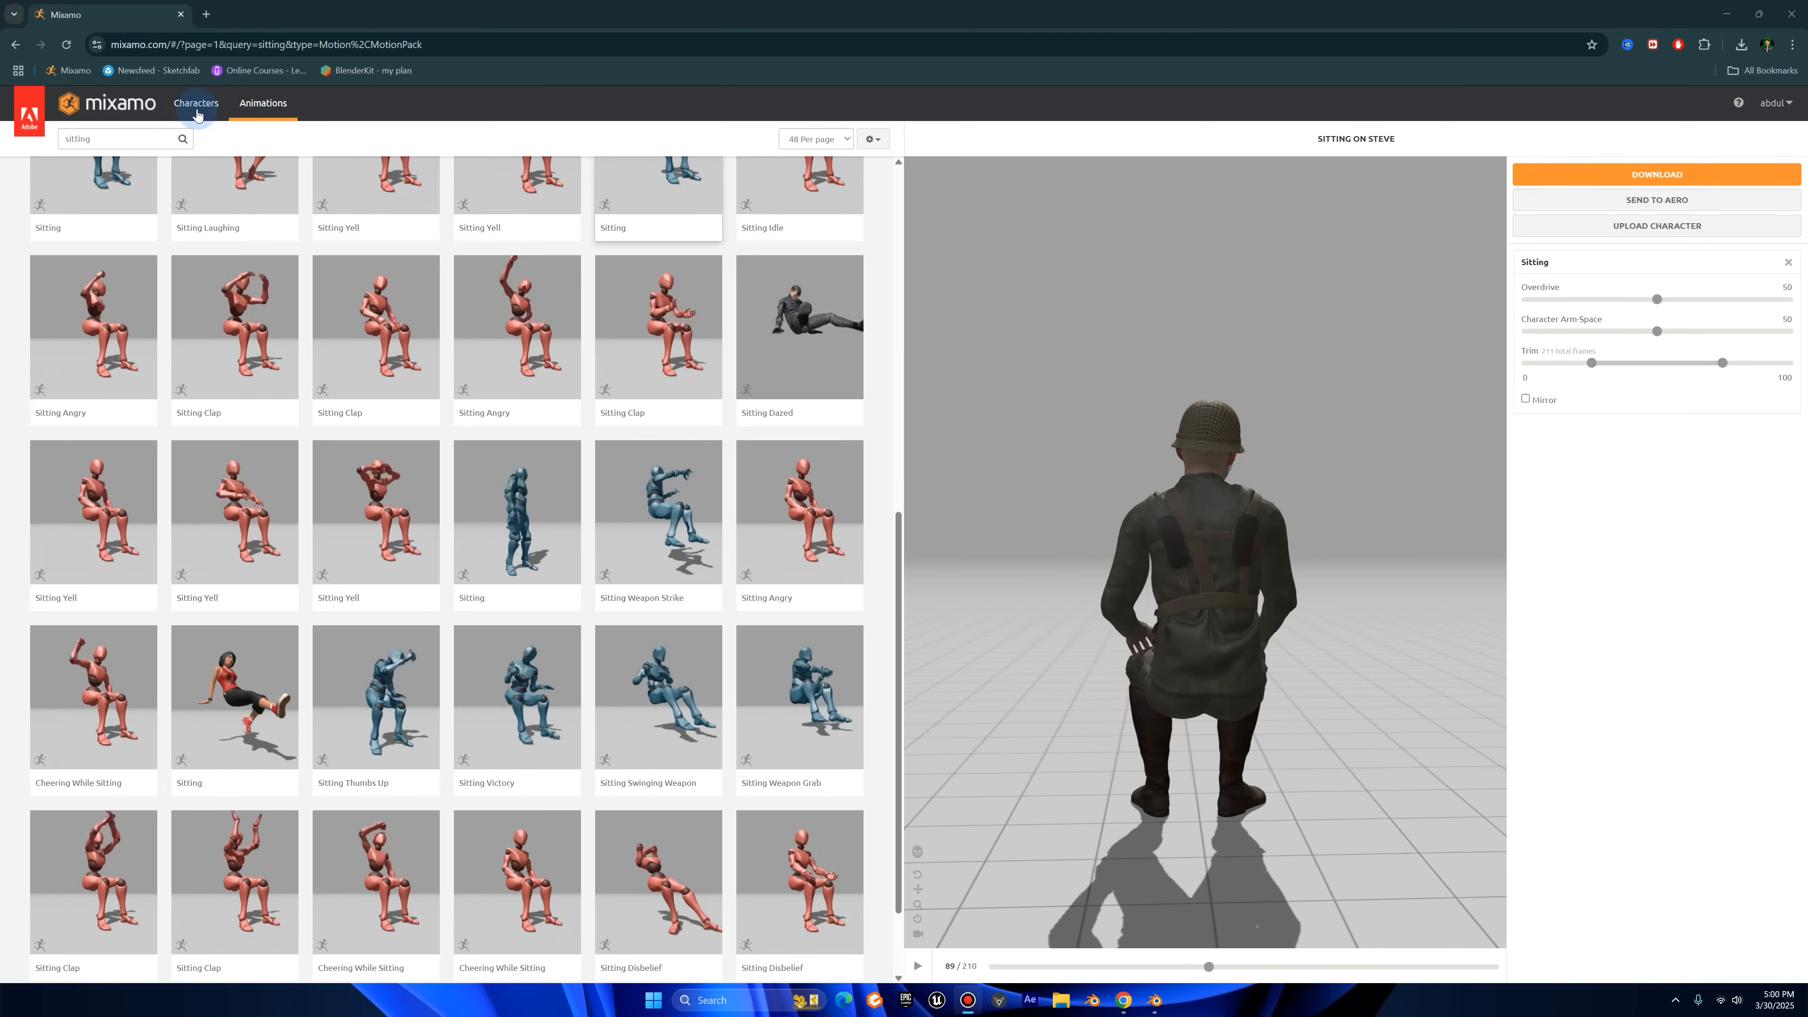
left_click(197, 107)
left_click(305, 330)
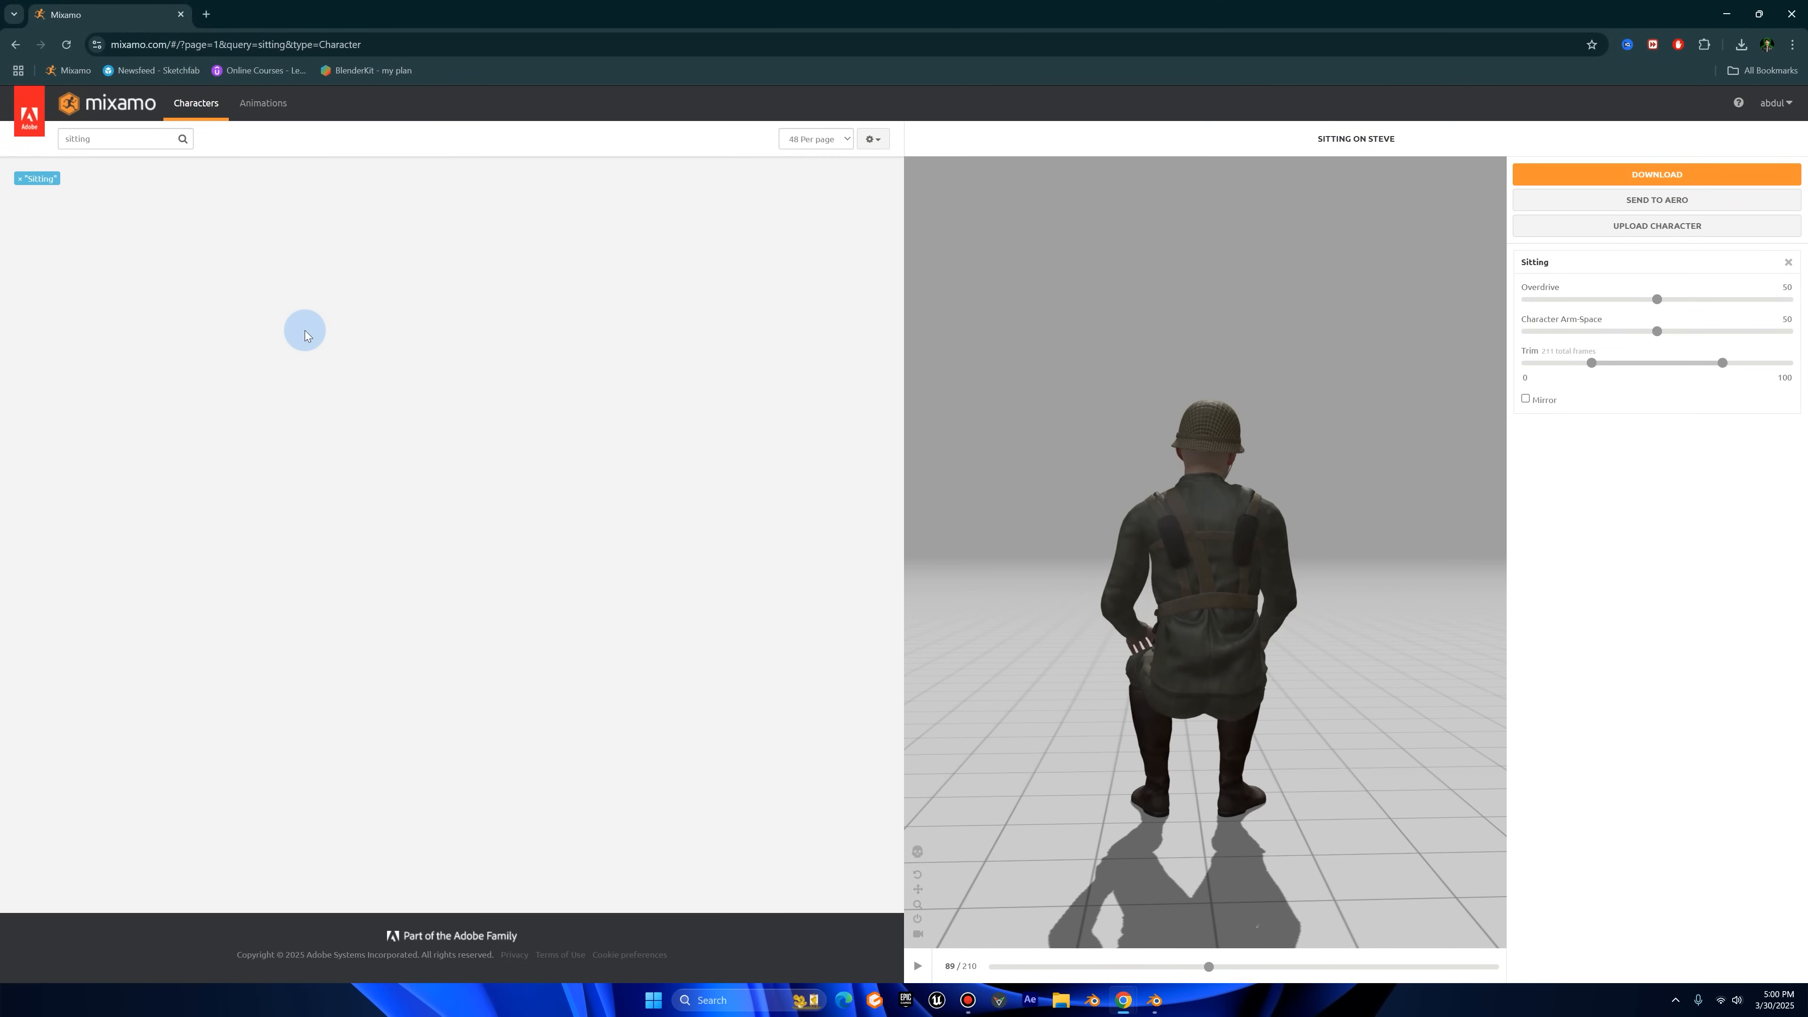
key("BackSpace")
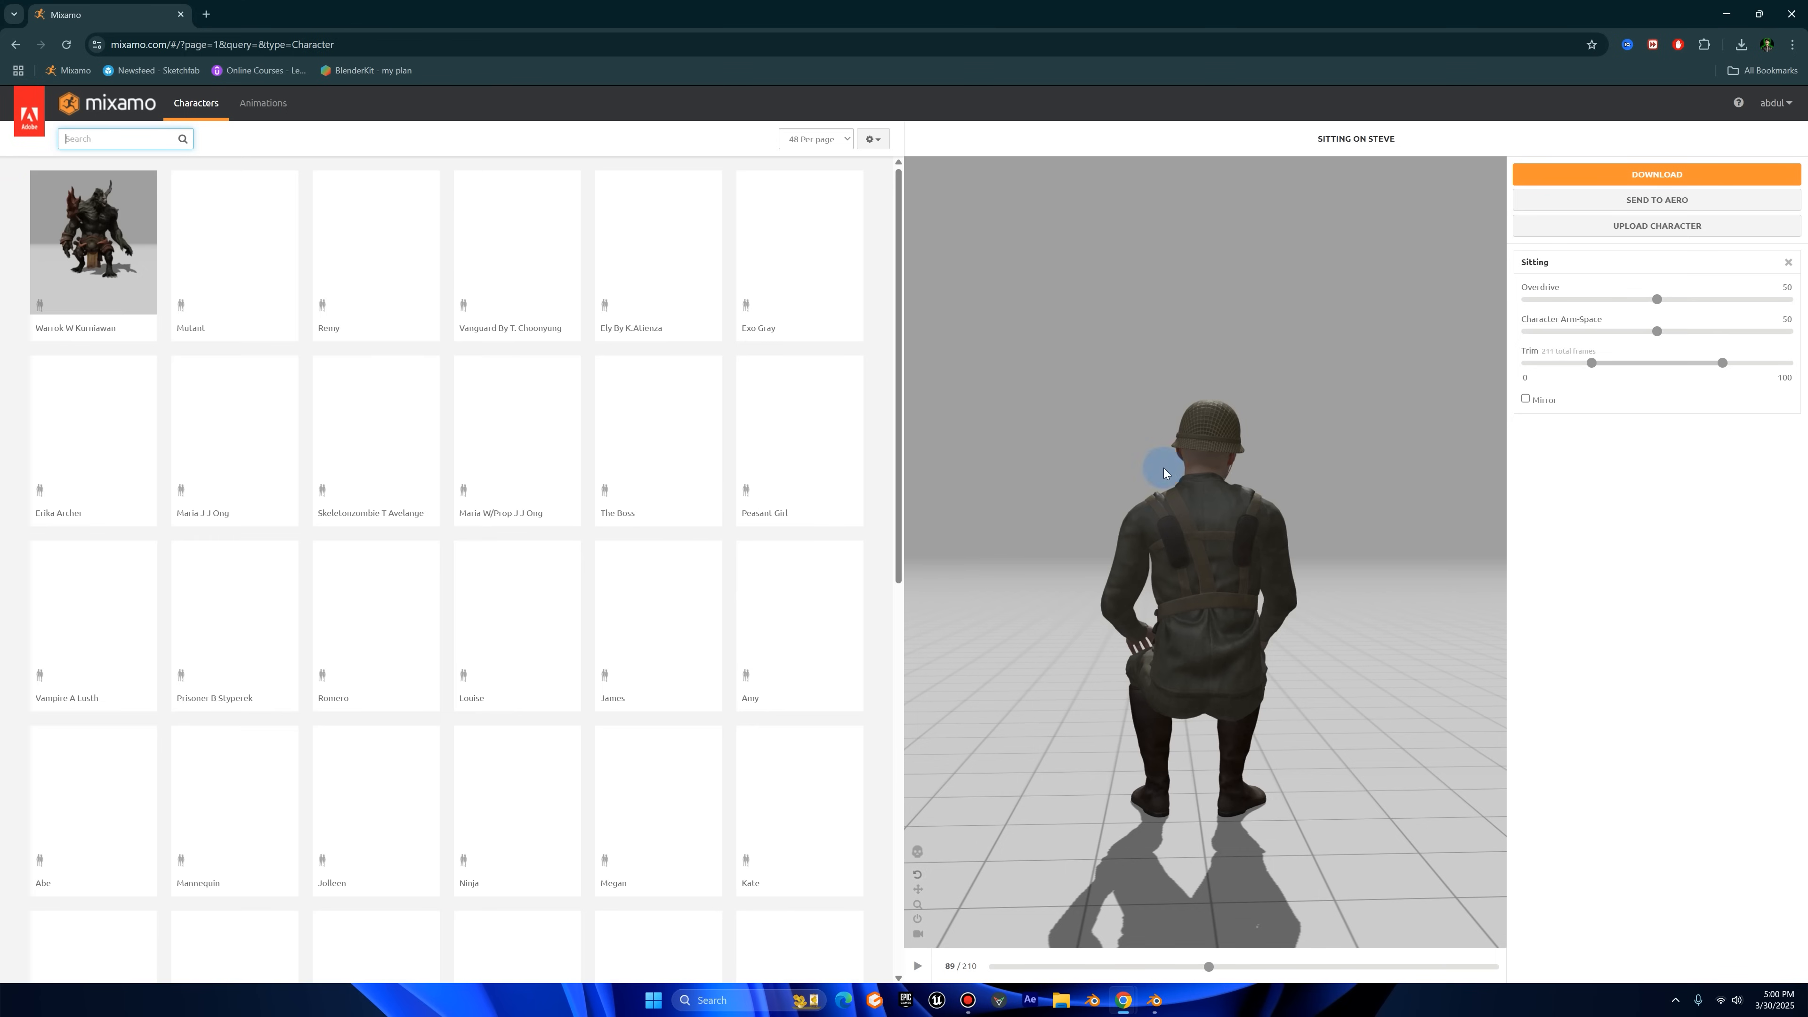
- Browse the characters to the last page to find Steve and view the seated preview from the side
left_click_drag(1240, 500, 1081, 513)
scroll(449, 678, "down", 6)
scroll(451, 783, "down", 5)
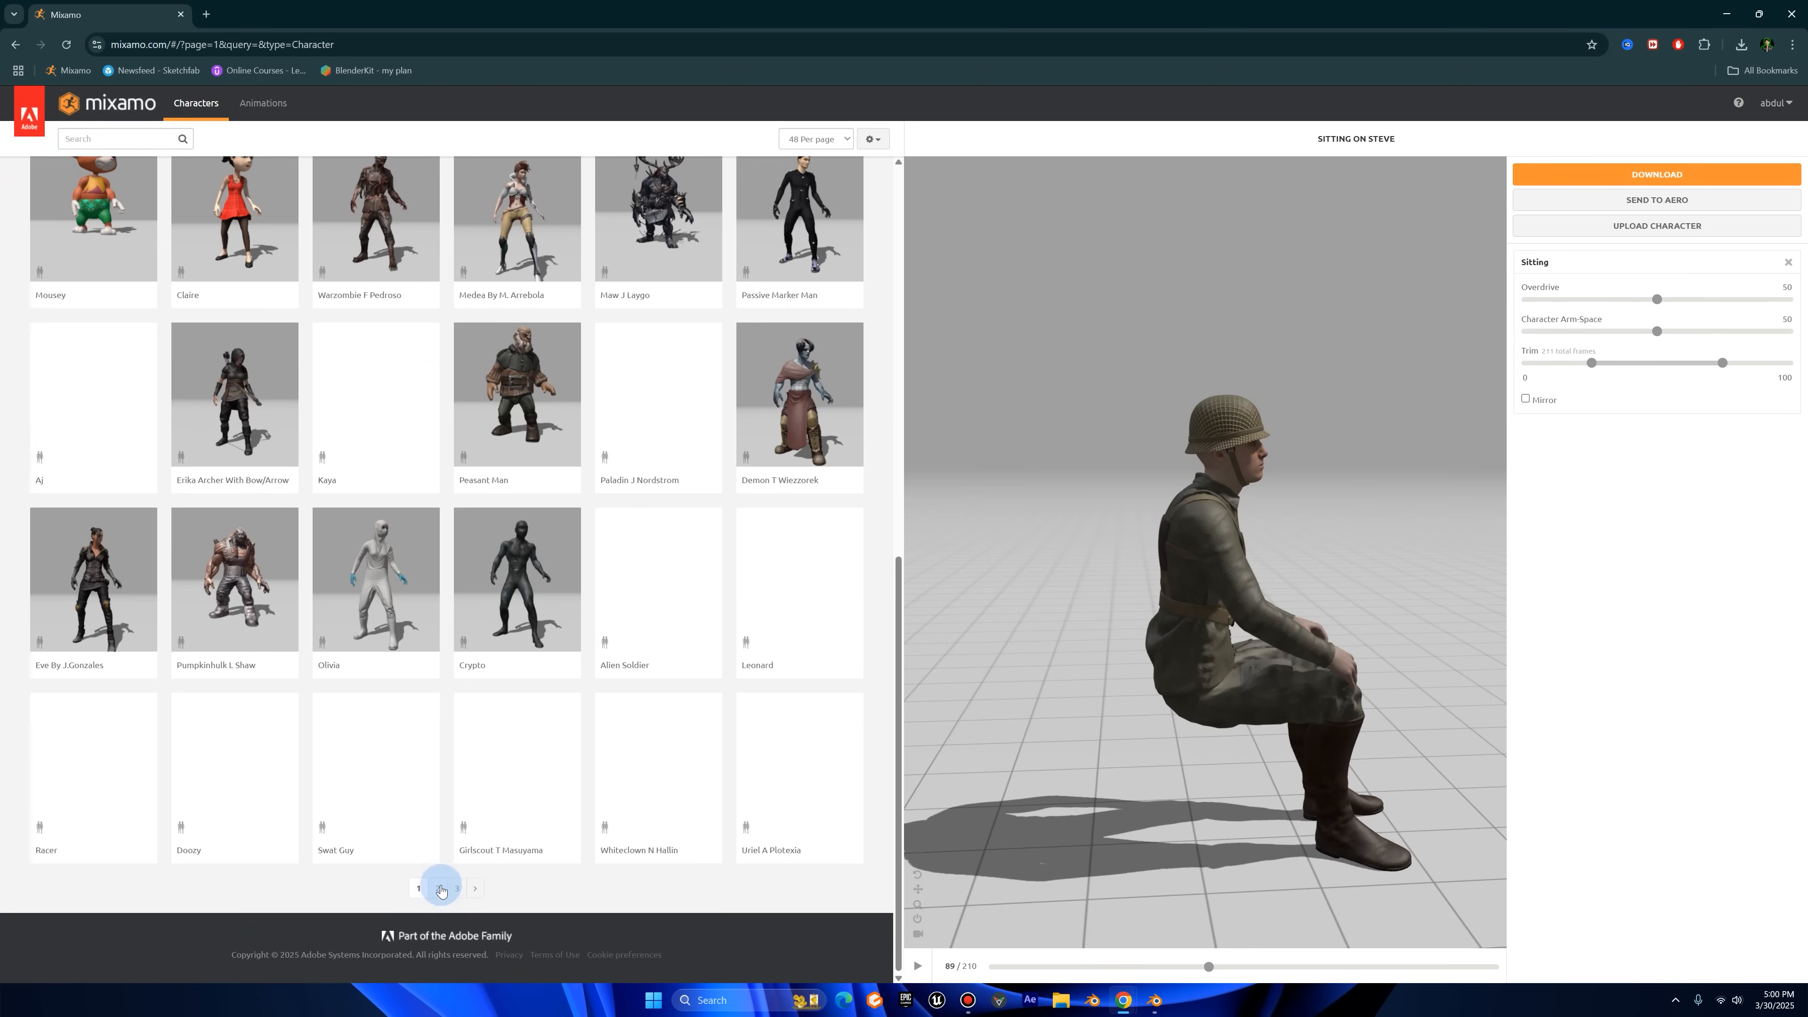
left_click(451, 894)
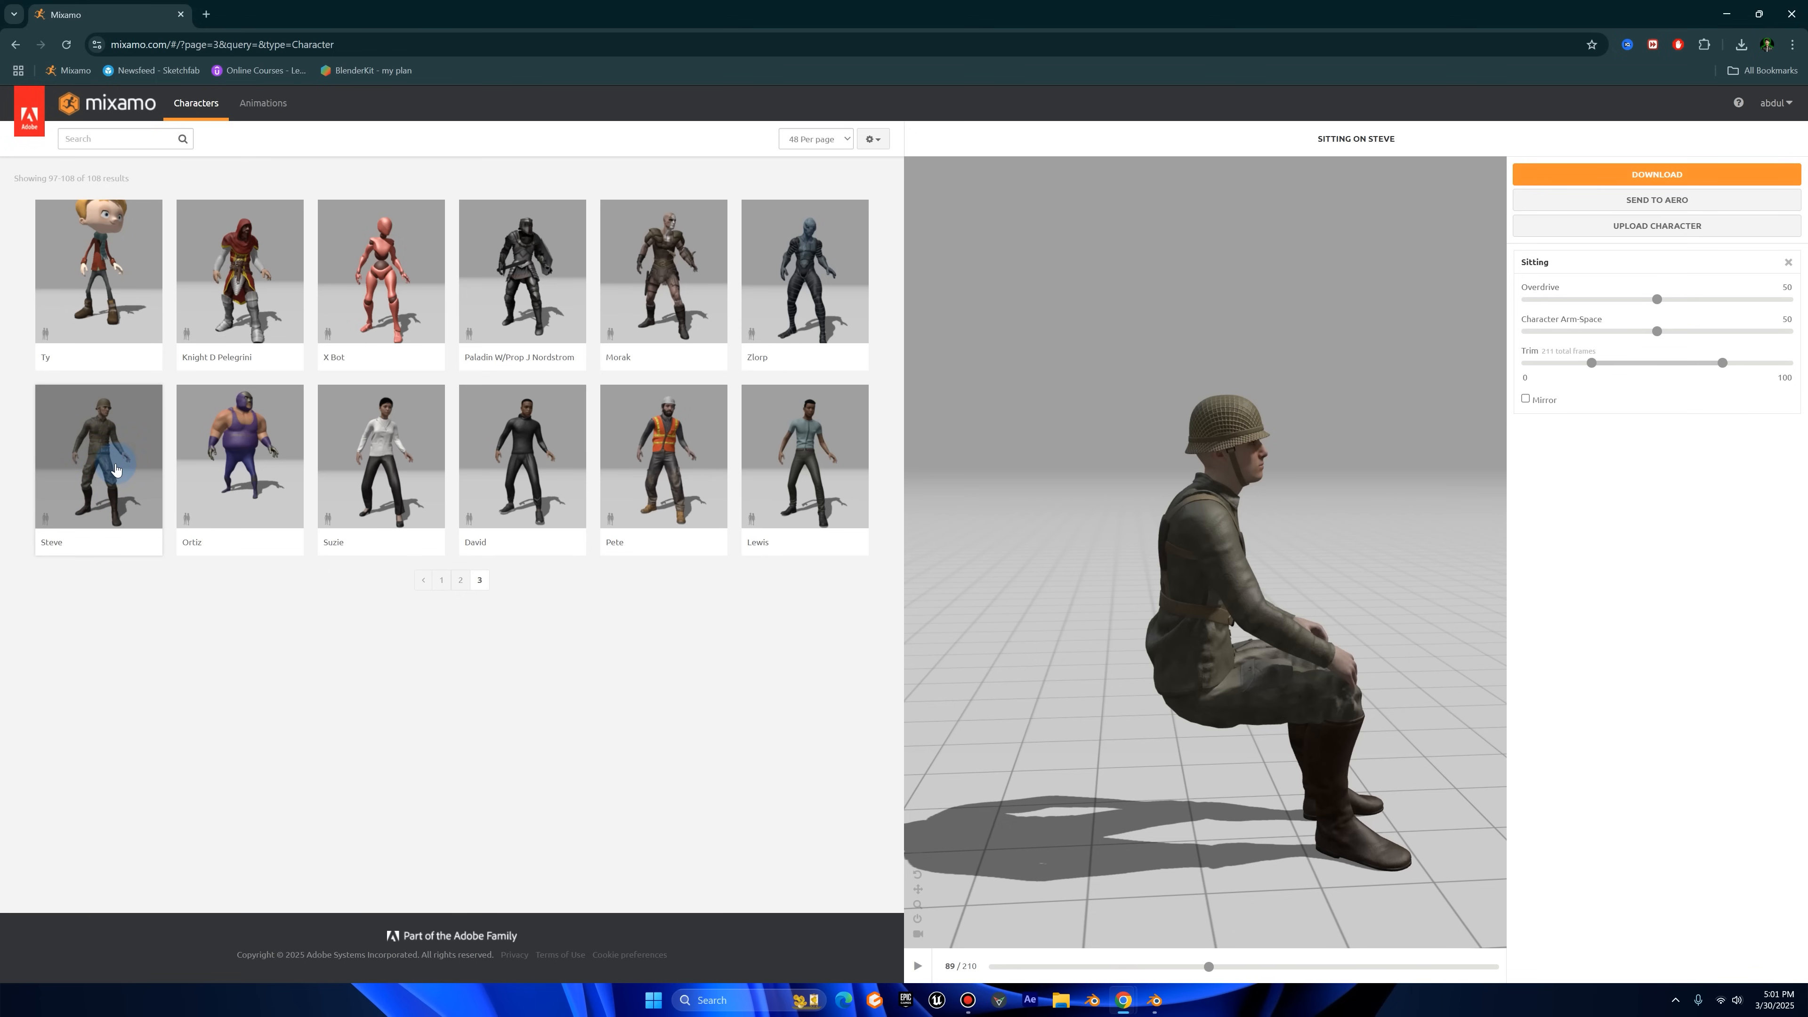
mouse_move(1252, 496)
left_mouse_down()
mouse_move(1603, 496)
mouse_move(1115, 457)
mouse_move(1262, 503)
left_mouse_up()
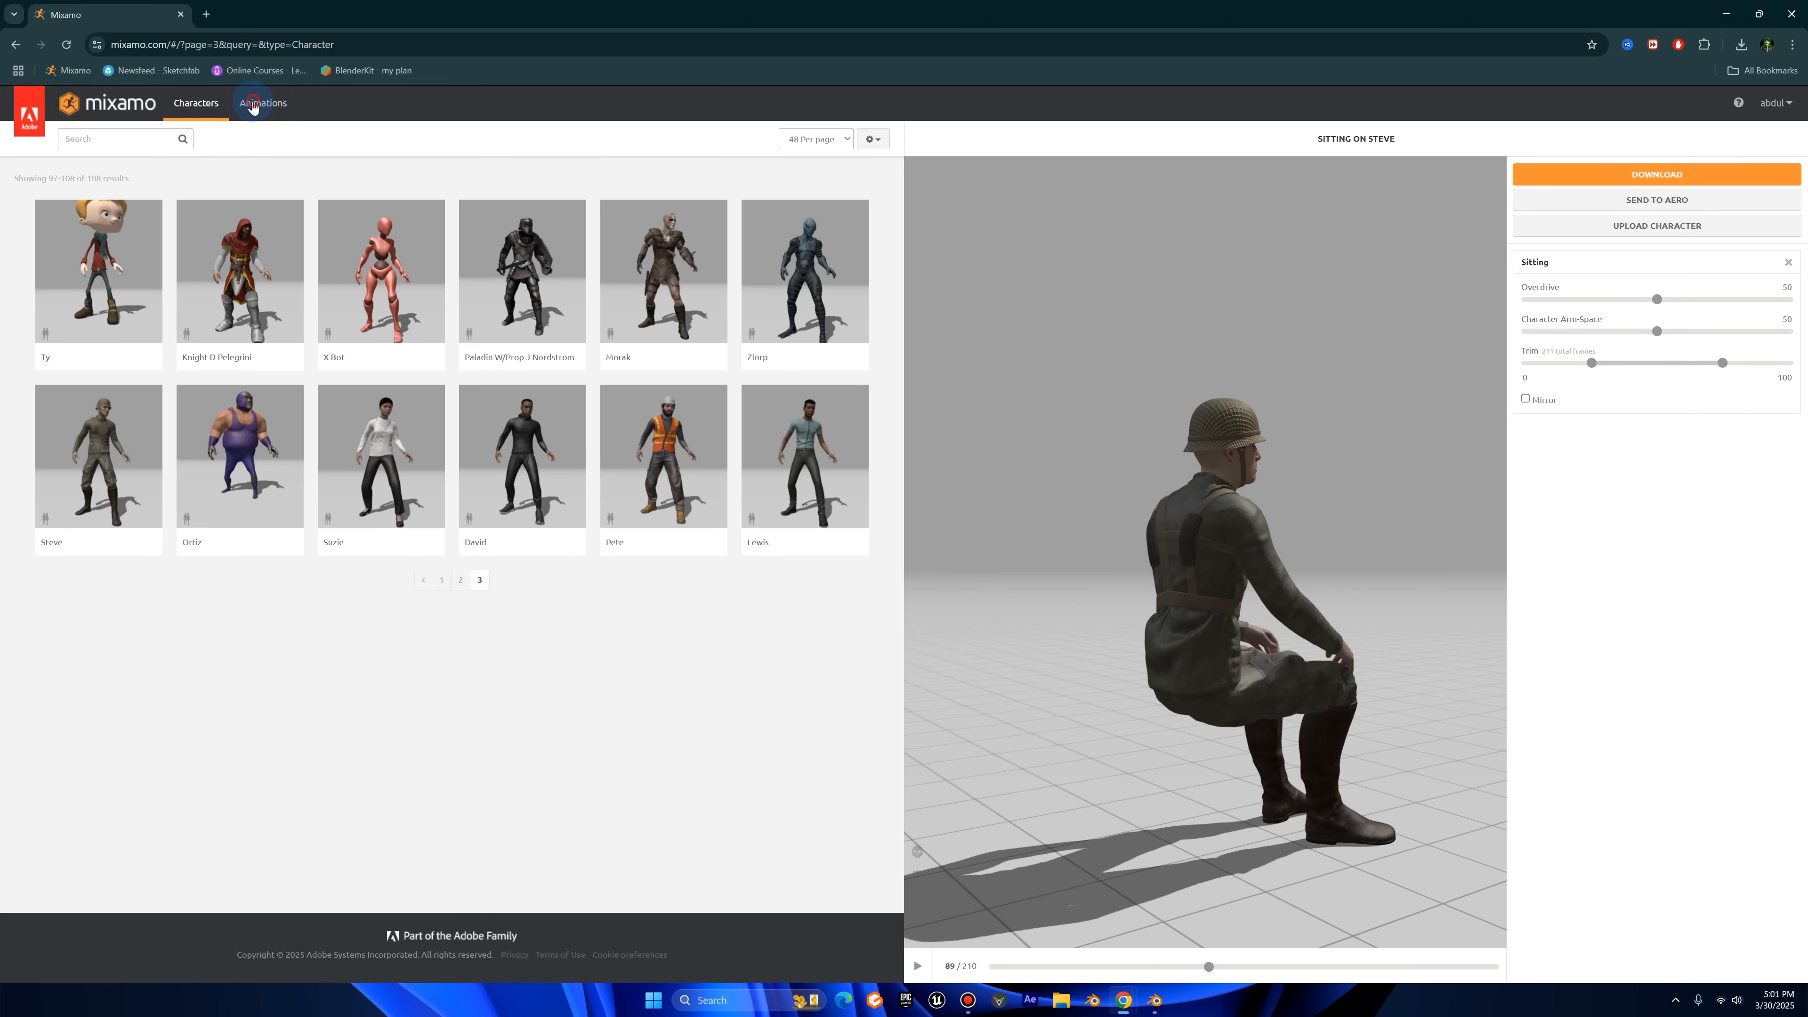
- Search the Mixamo animations for "sitting", review the FBX Binary with-skin download settings for Sitting on Steve, and cancel
left_click(253, 104)
left_click(155, 138)
type("sitting")
key("Return")
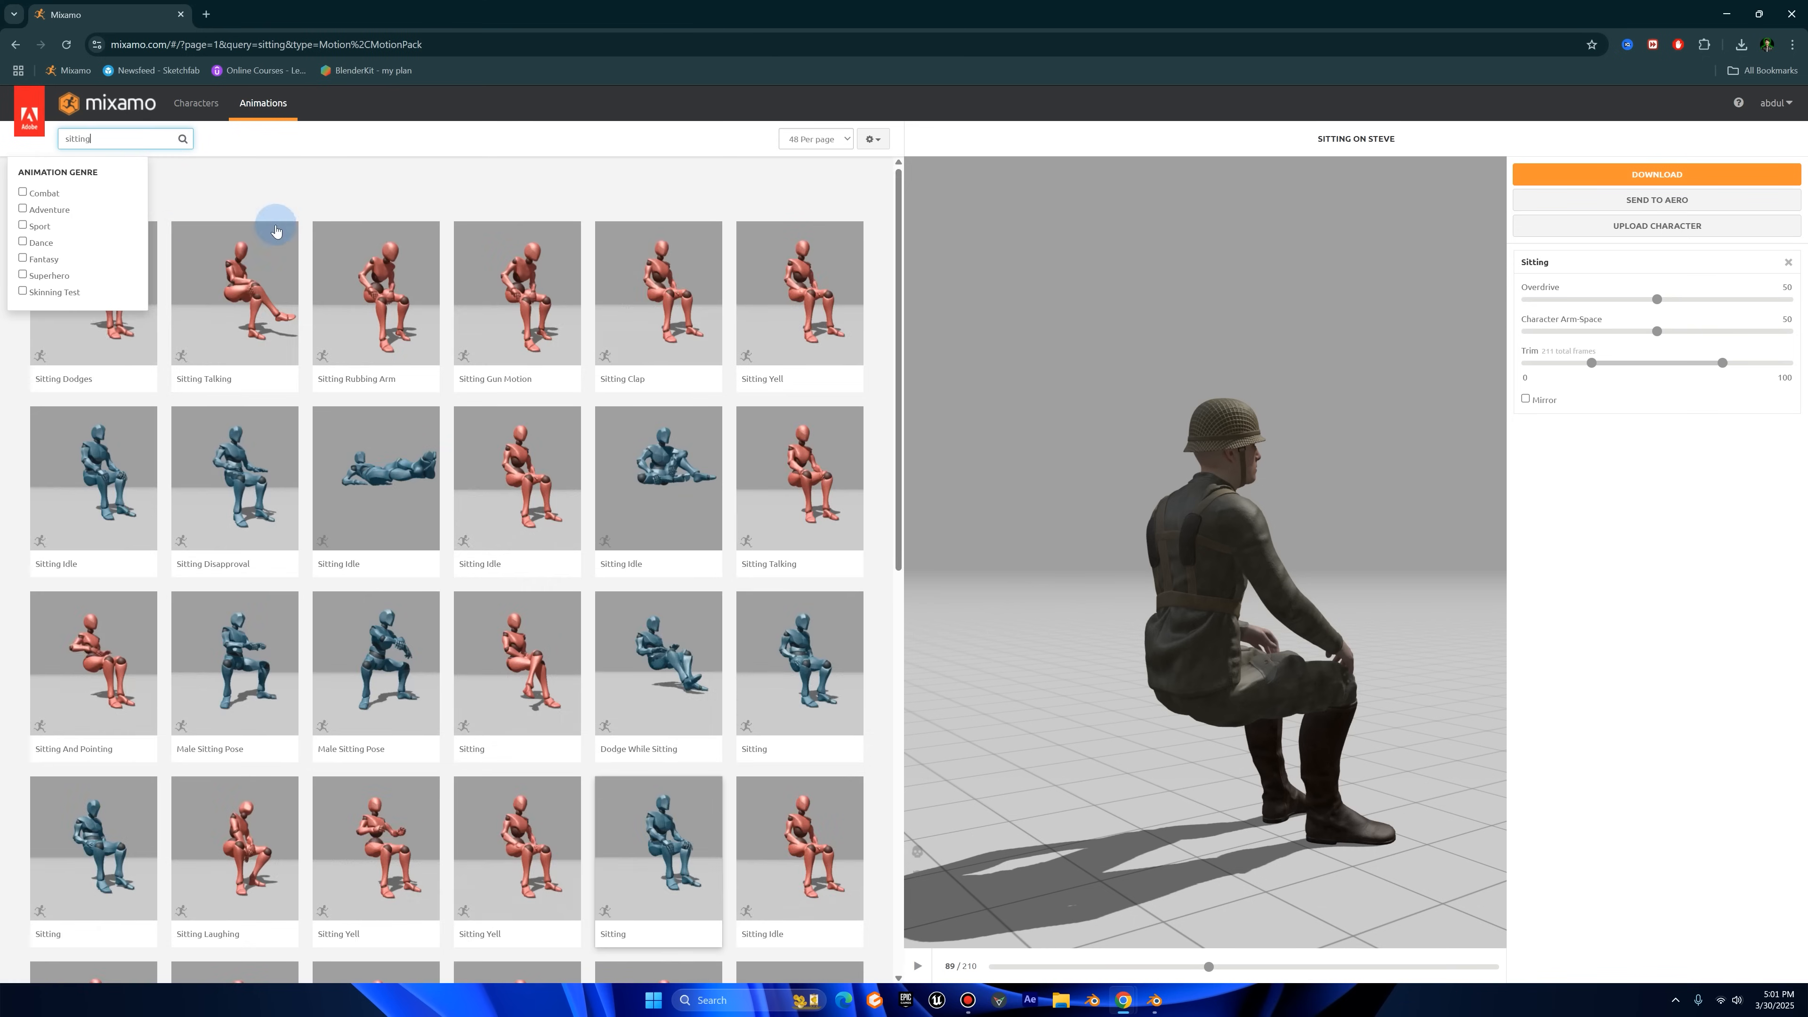
scroll(627, 338, "down", 2)
scroll(215, 334, "up", 2)
left_click(358, 165)
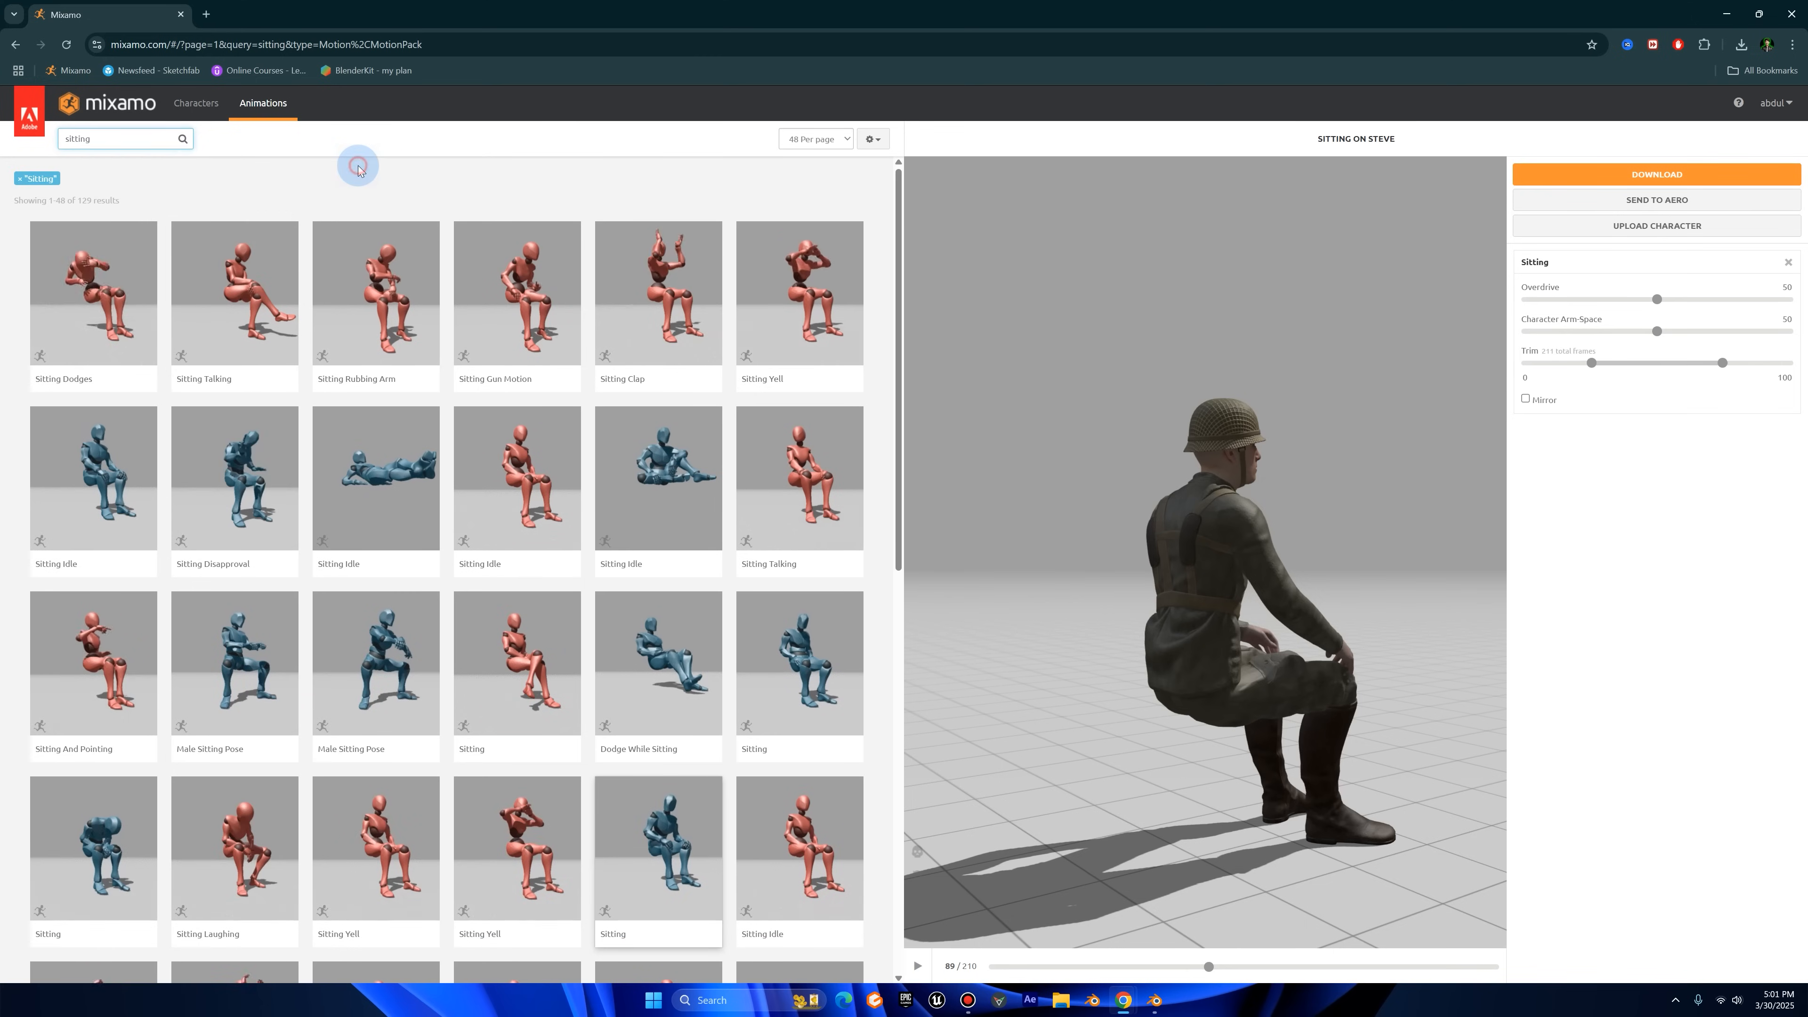
scroll(705, 470, "down", 1)
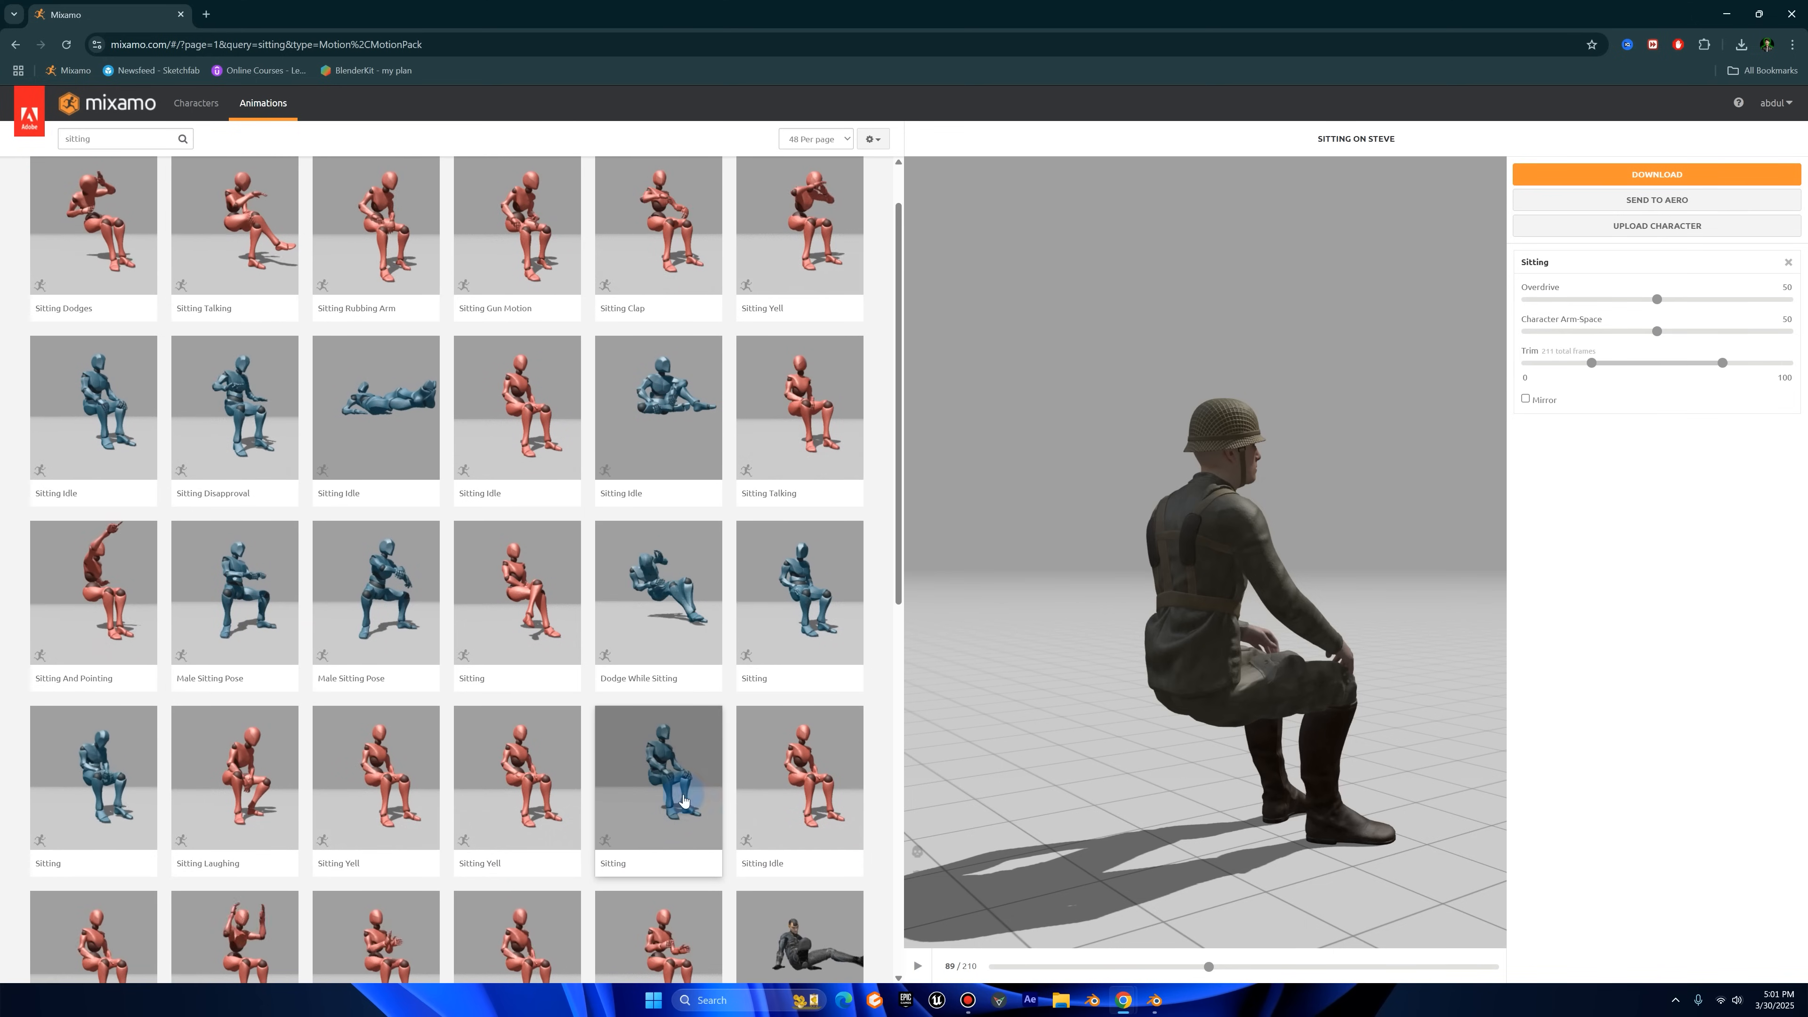
left_click(1536, 175)
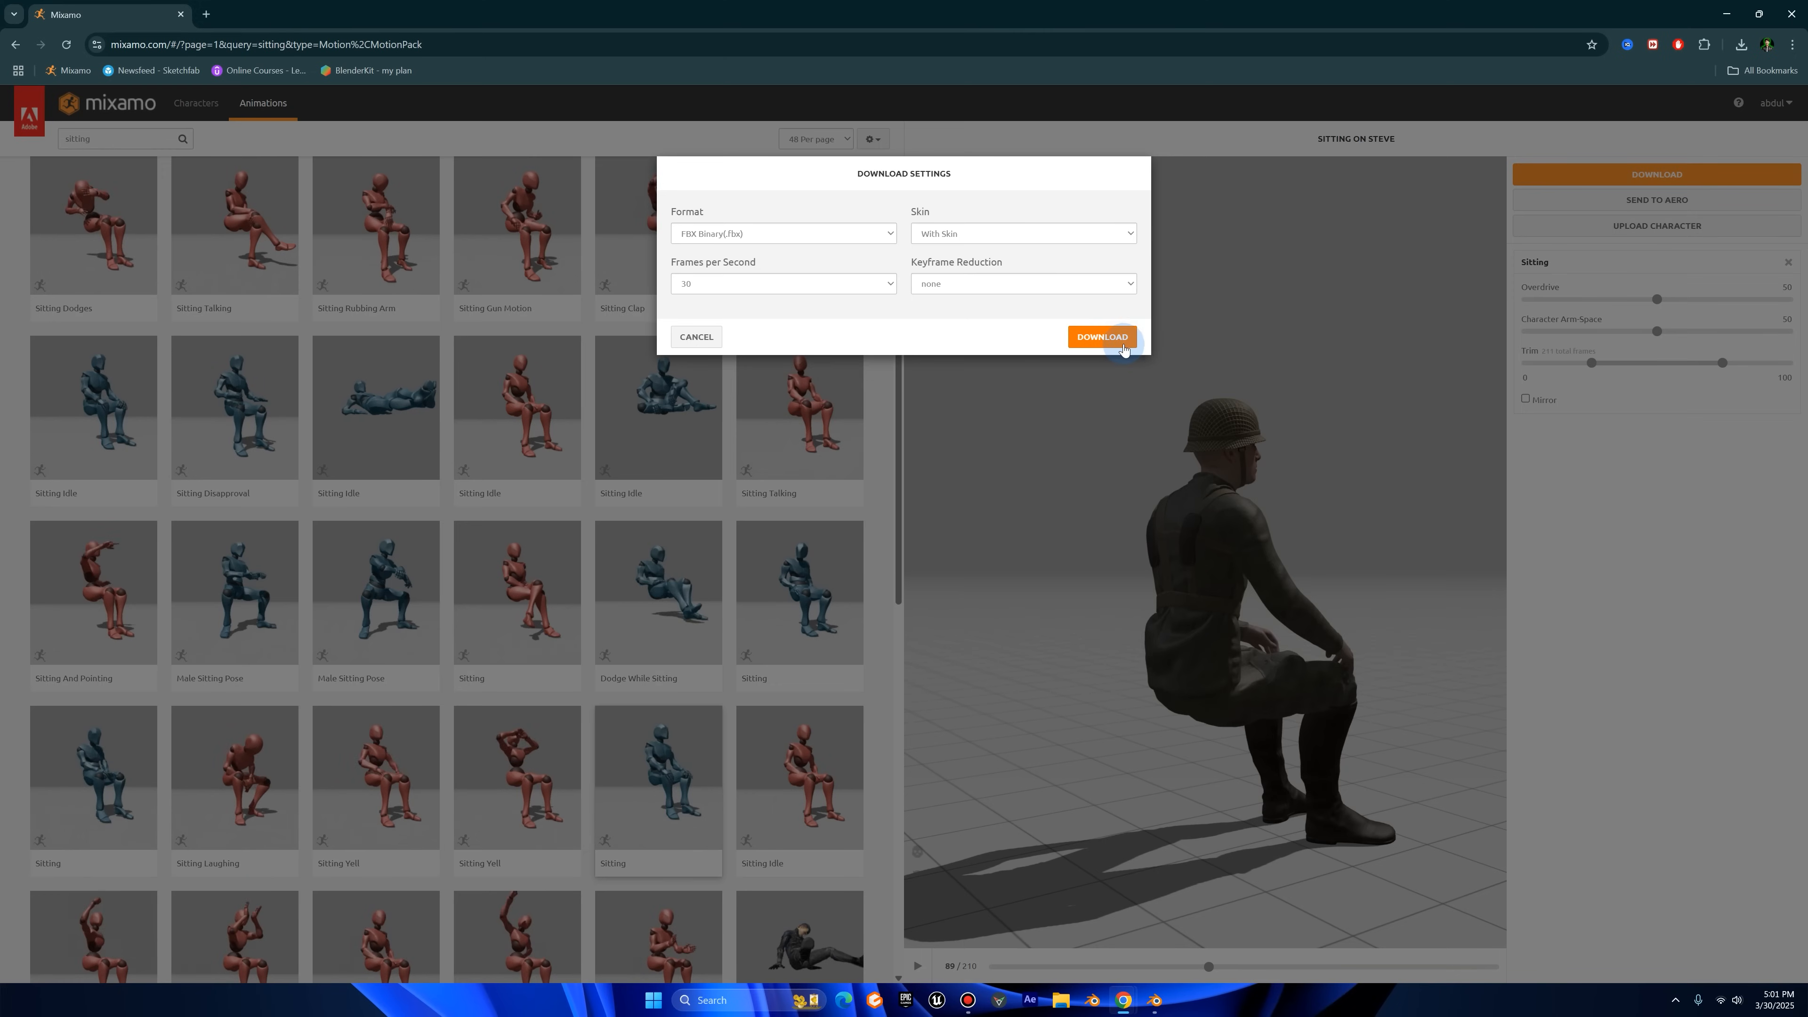
left_click(697, 337)
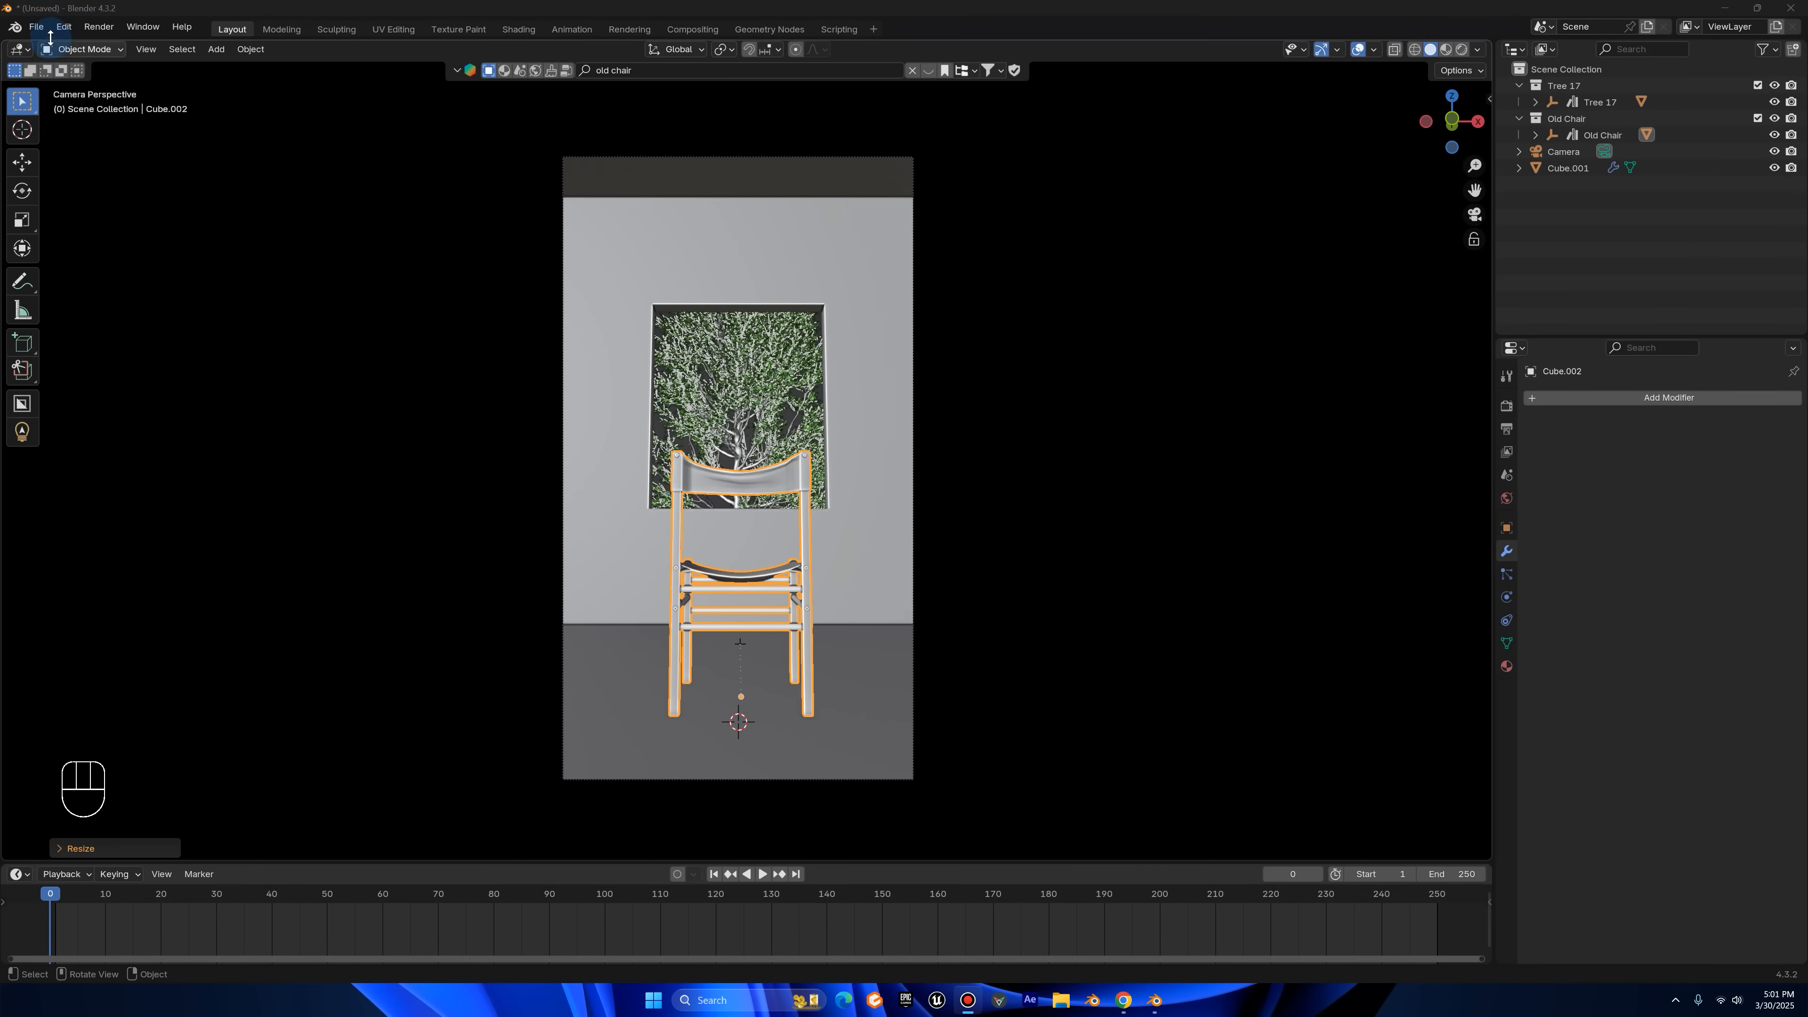
- Switch back to Blender and import Sitting.fbx from the tutorial scenes folder
left_click(37, 28)
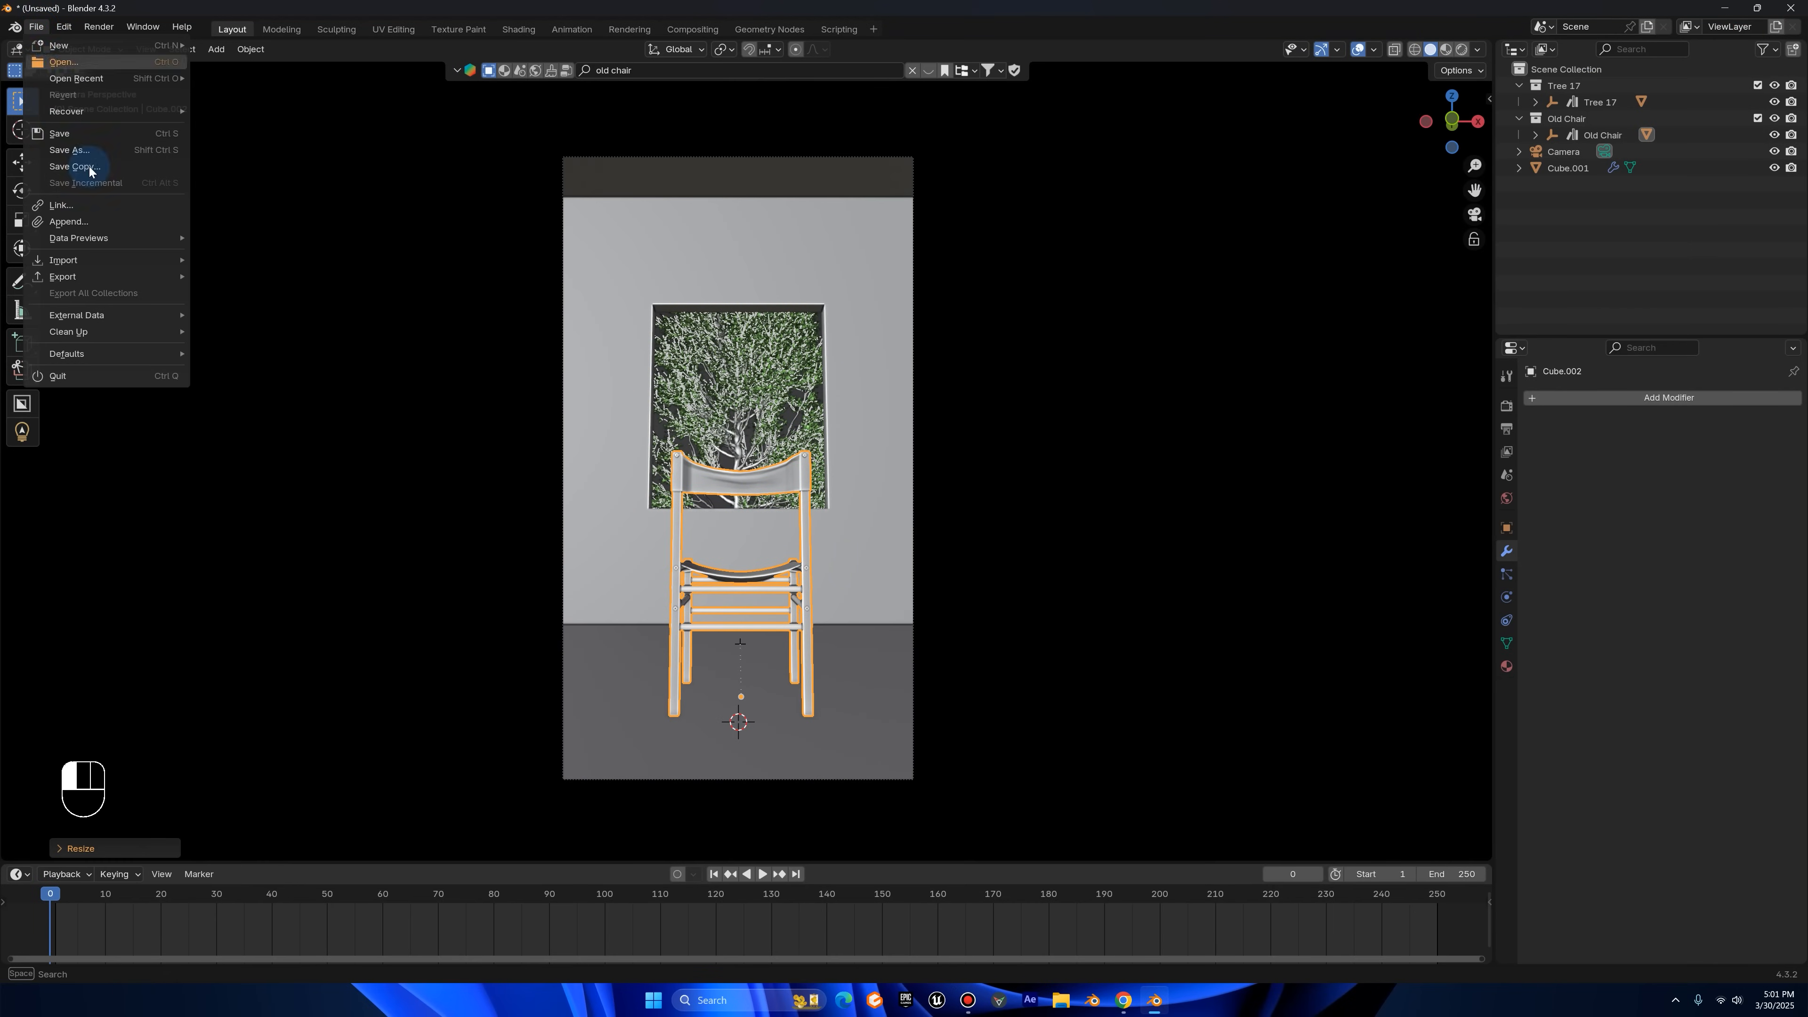
mouse_move(103, 267)
left_click(236, 408)
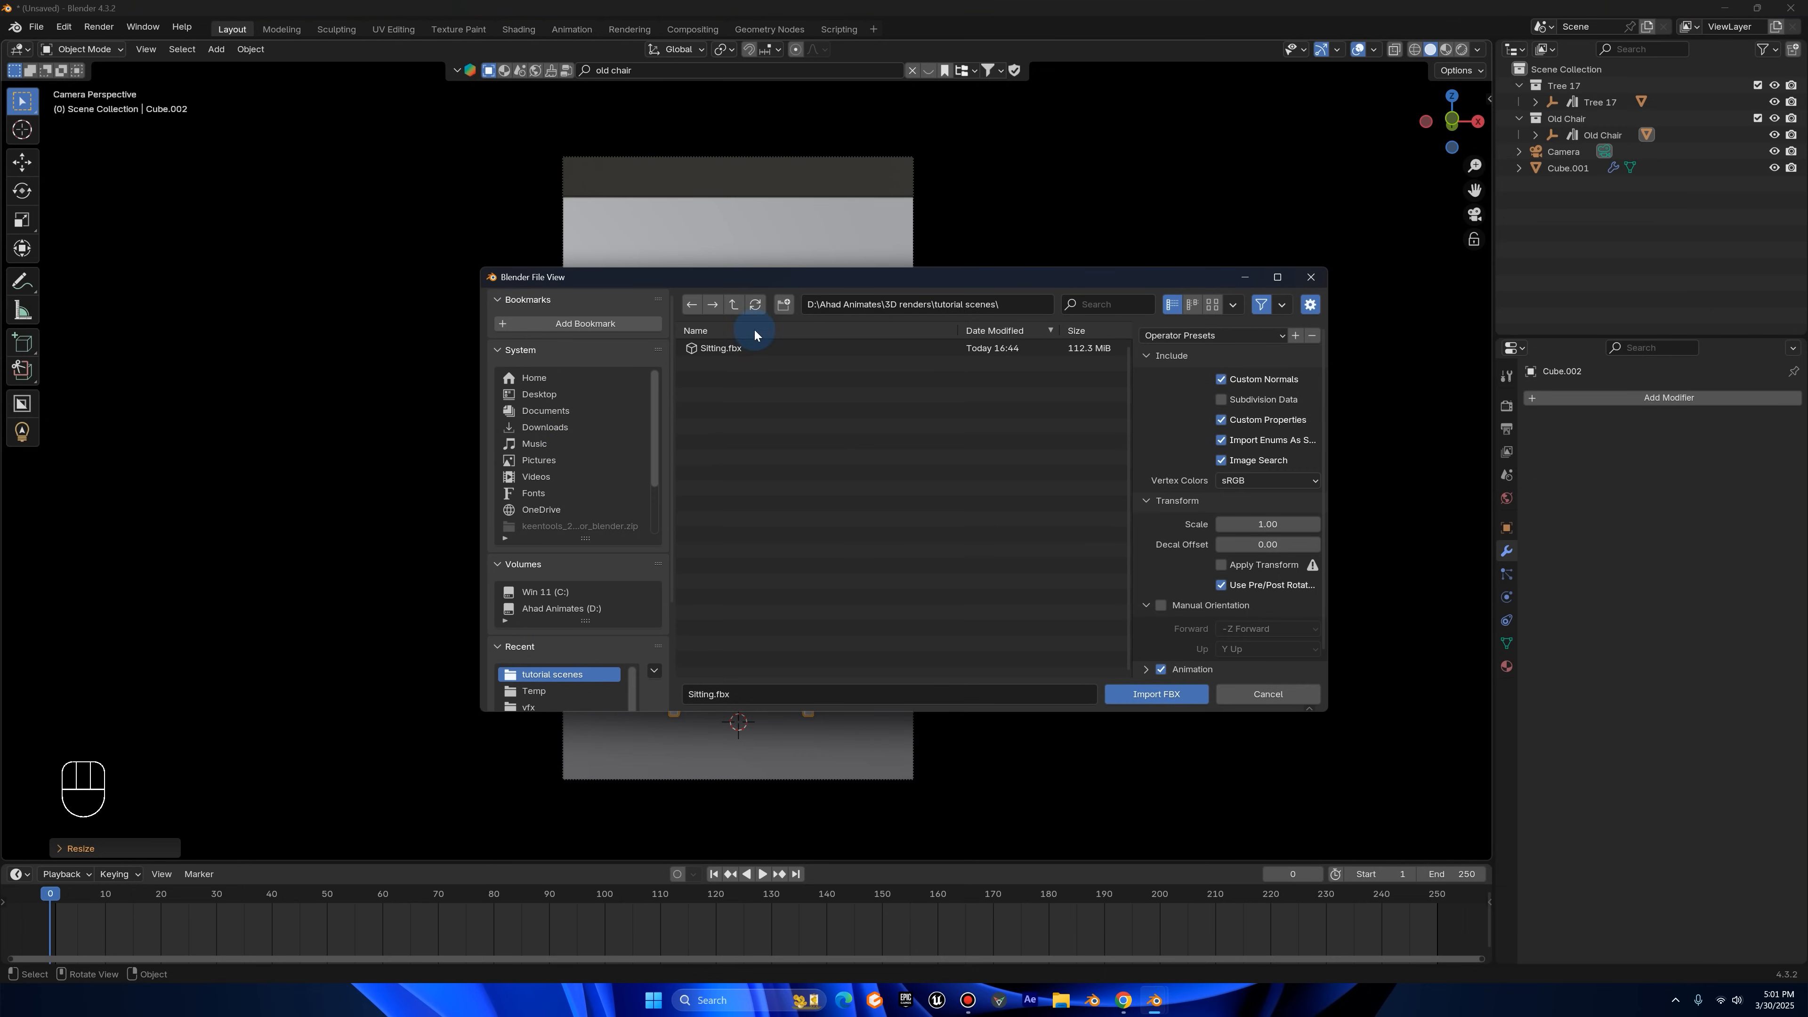
double_click(745, 355)
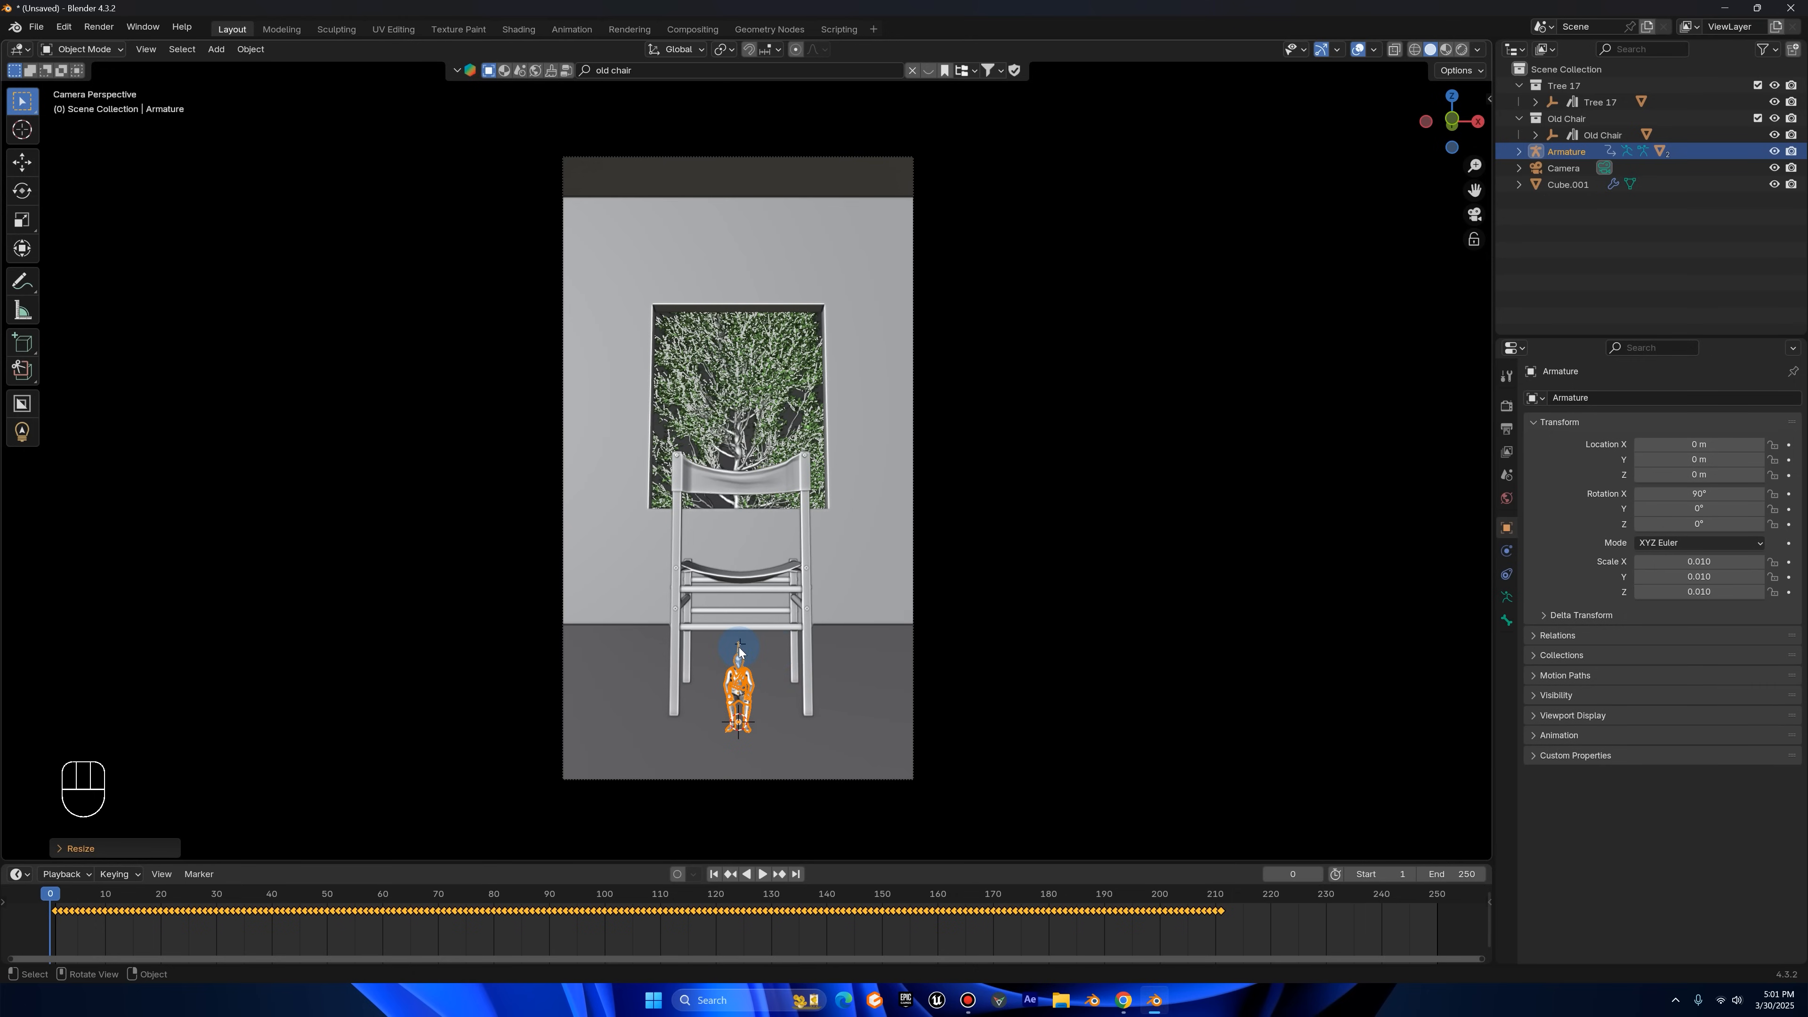
left_click(738, 648)
key("s")
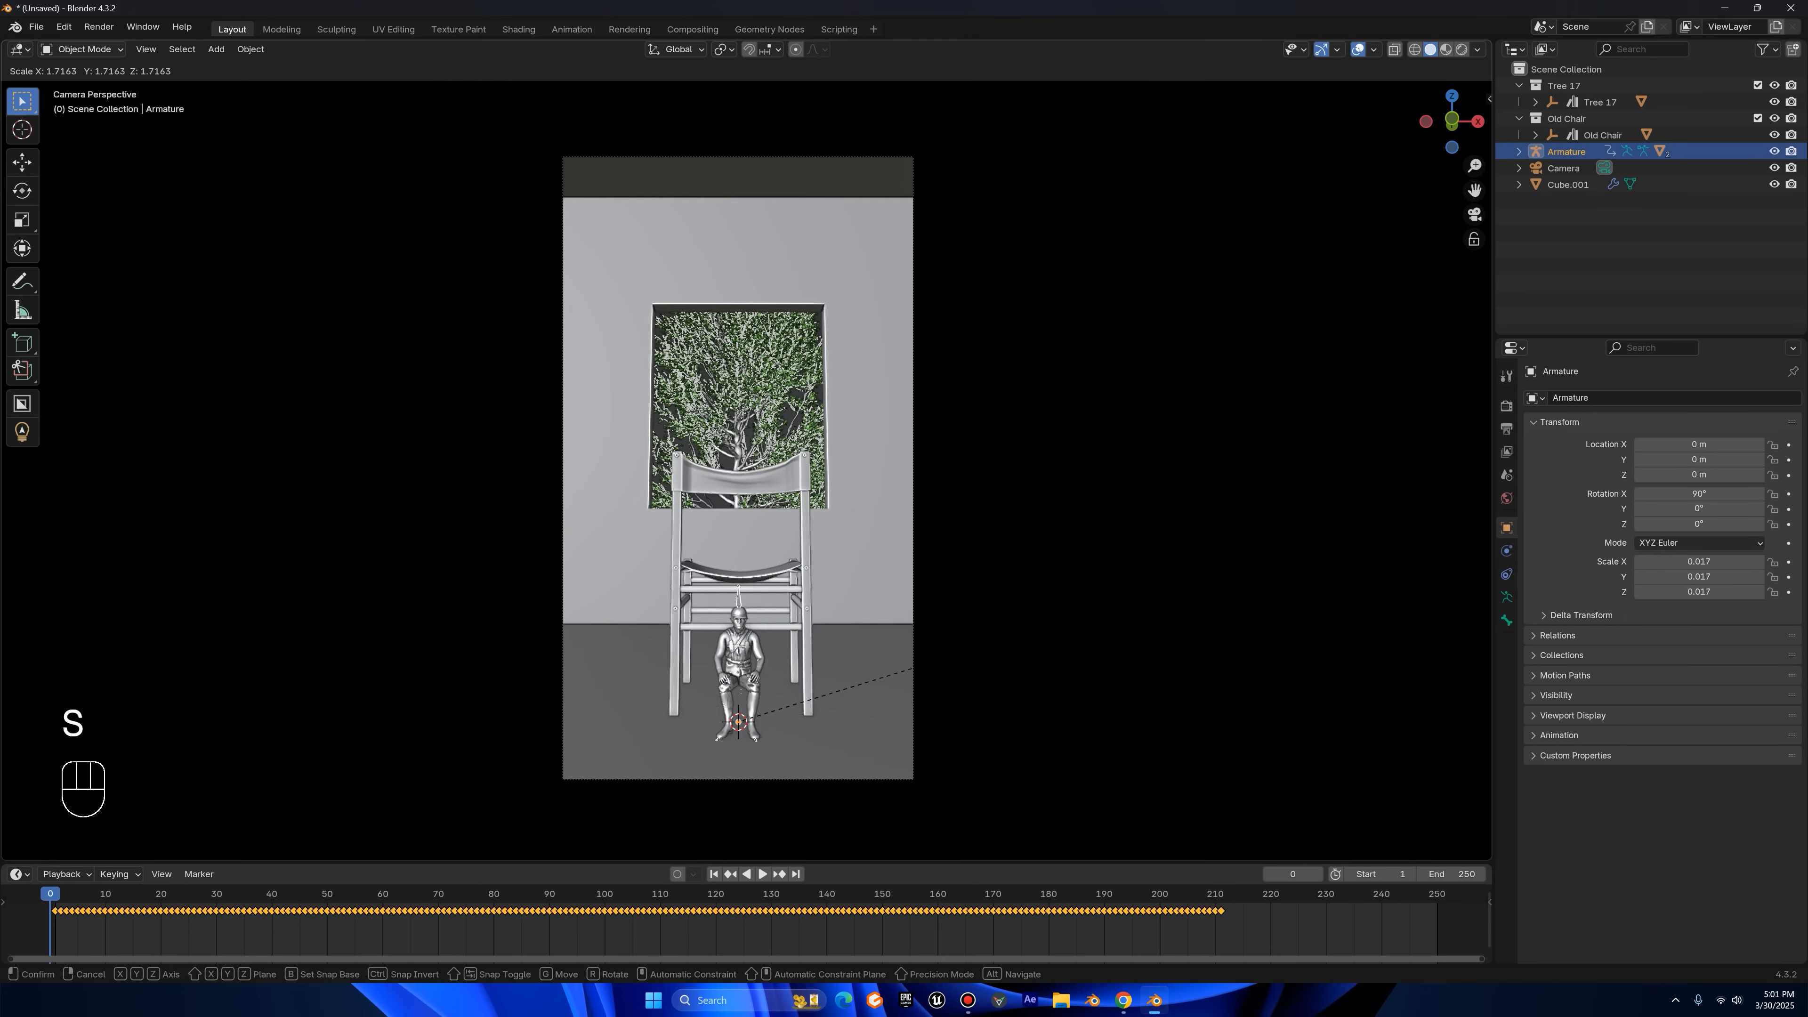
right_click(1343, 508)
left_click(745, 682)
key("g")
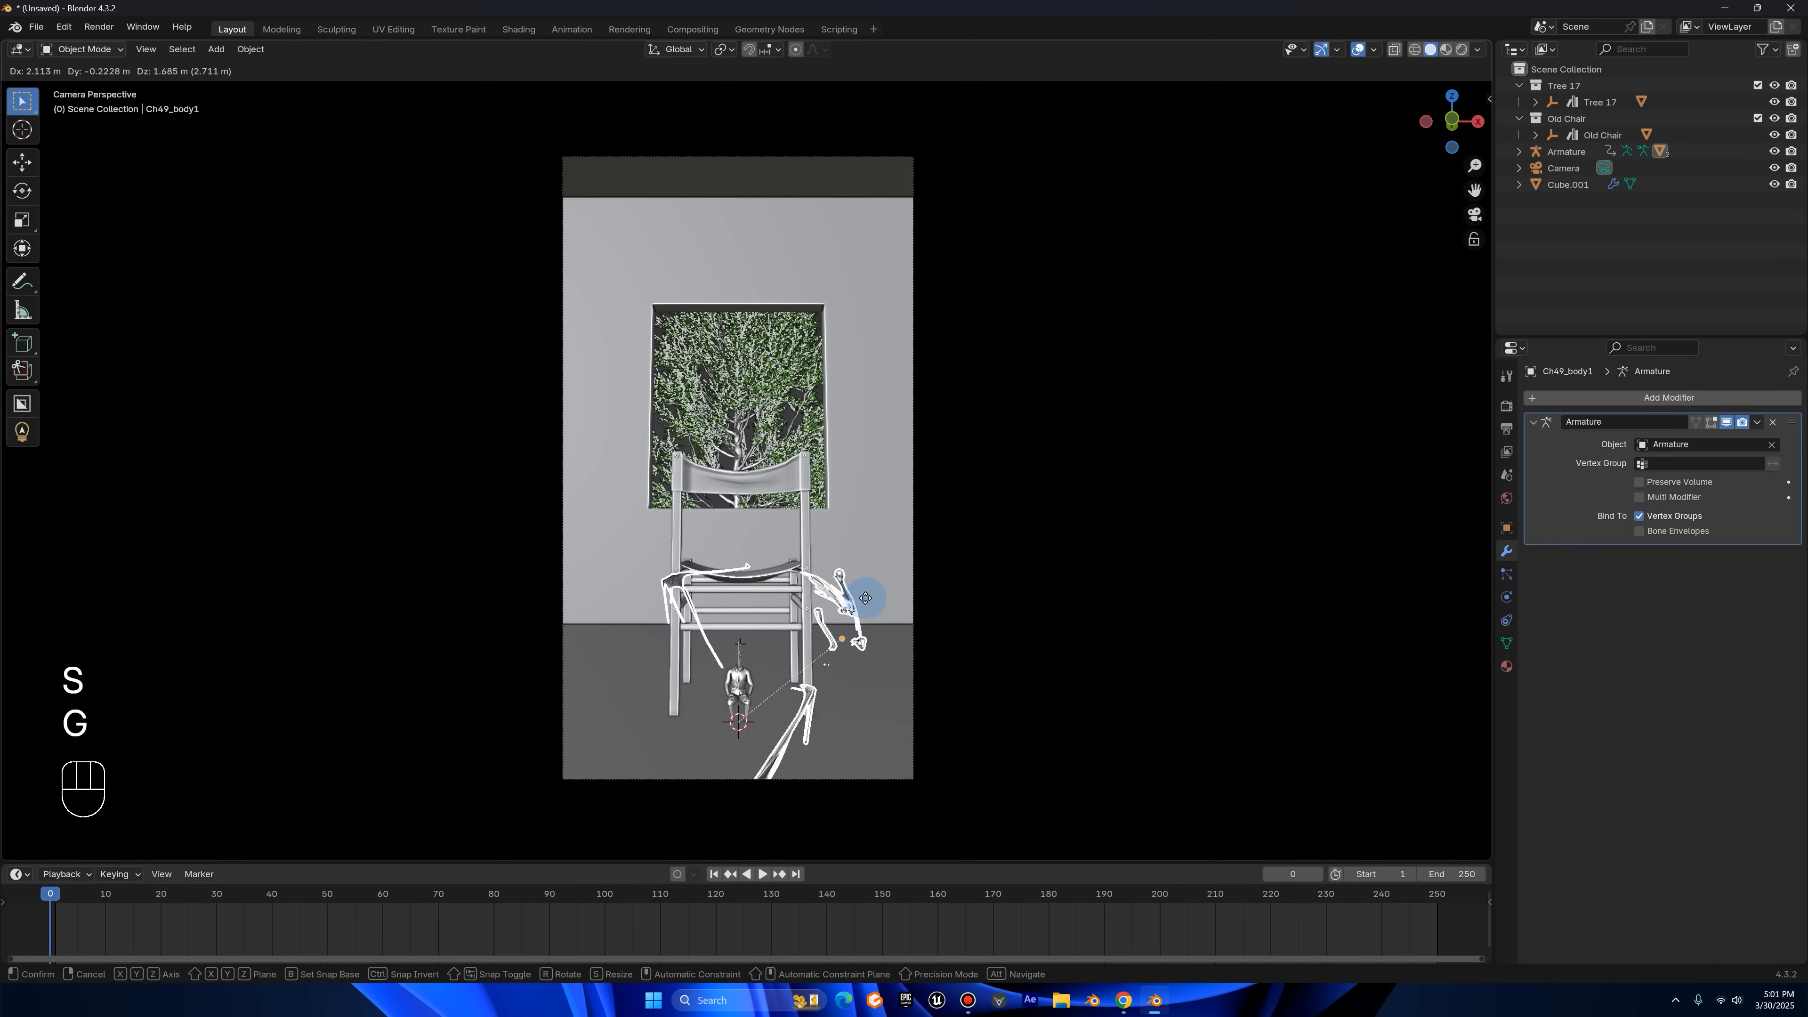
right_click(730, 670)
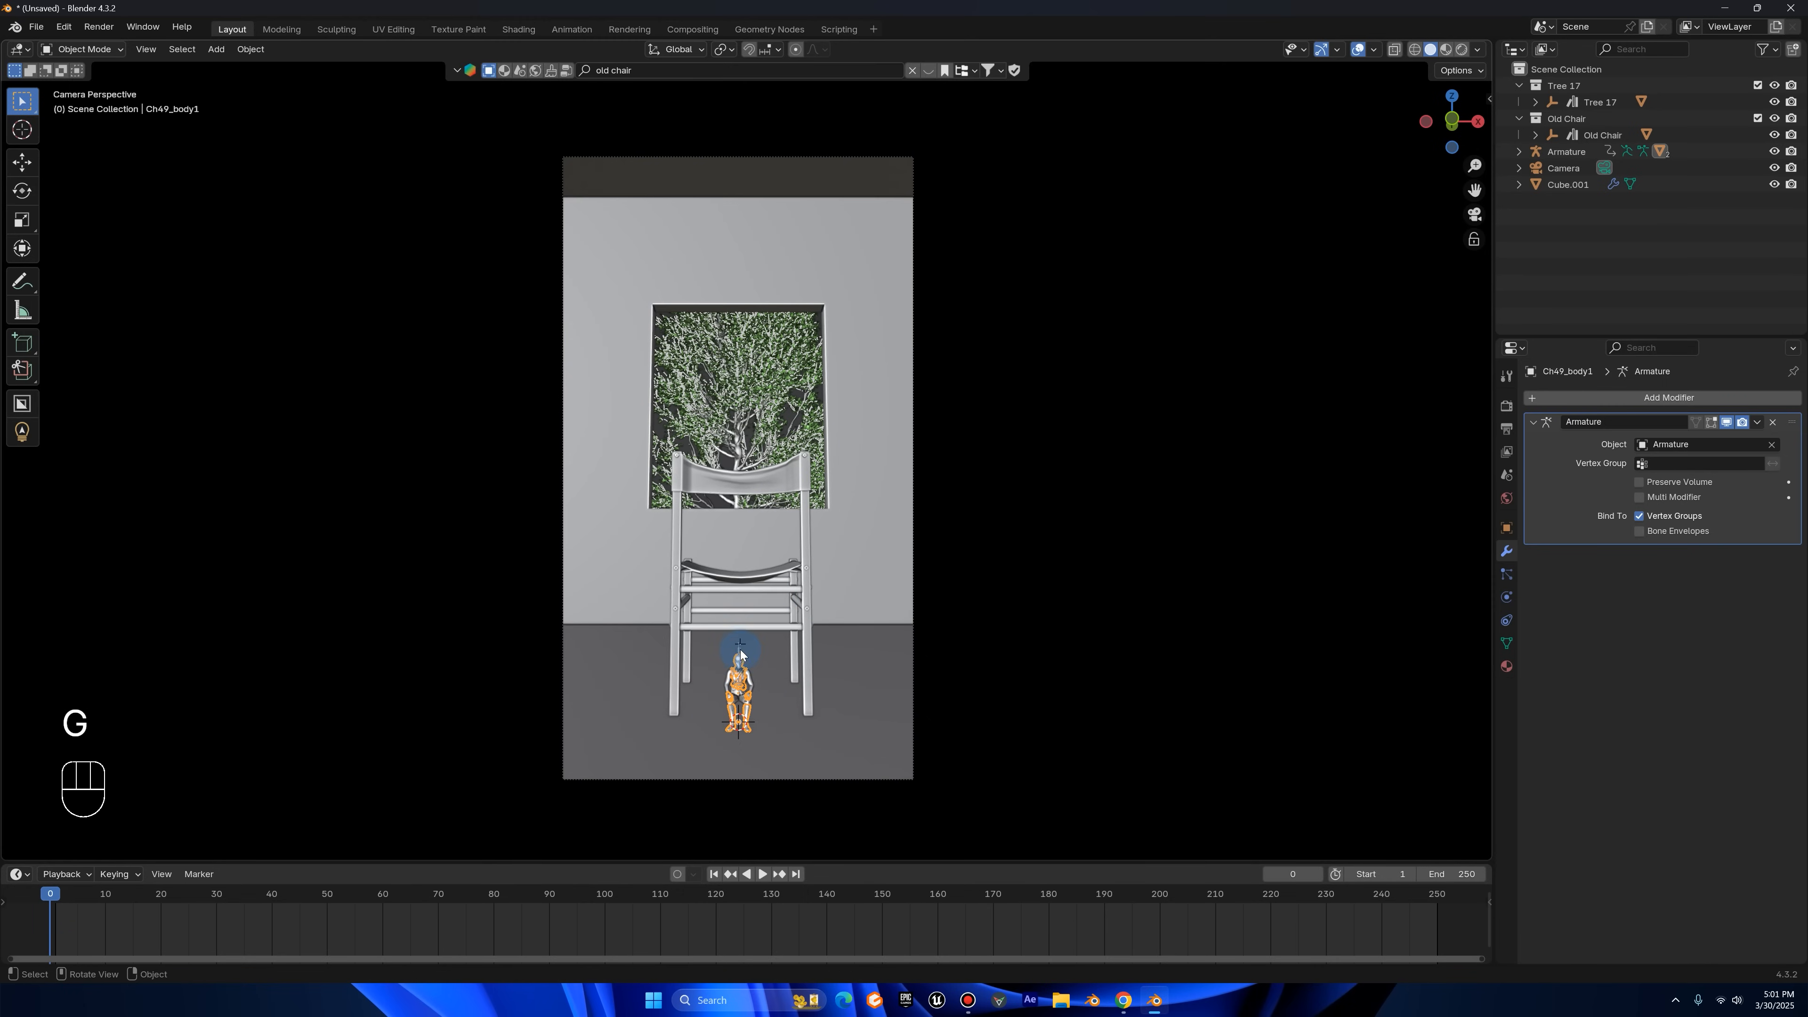
- Select the imported character's armature and scale it up uniformly to about 0.047 to suit the chair
left_click(740, 654)
key("s")
left_click(939, 589)
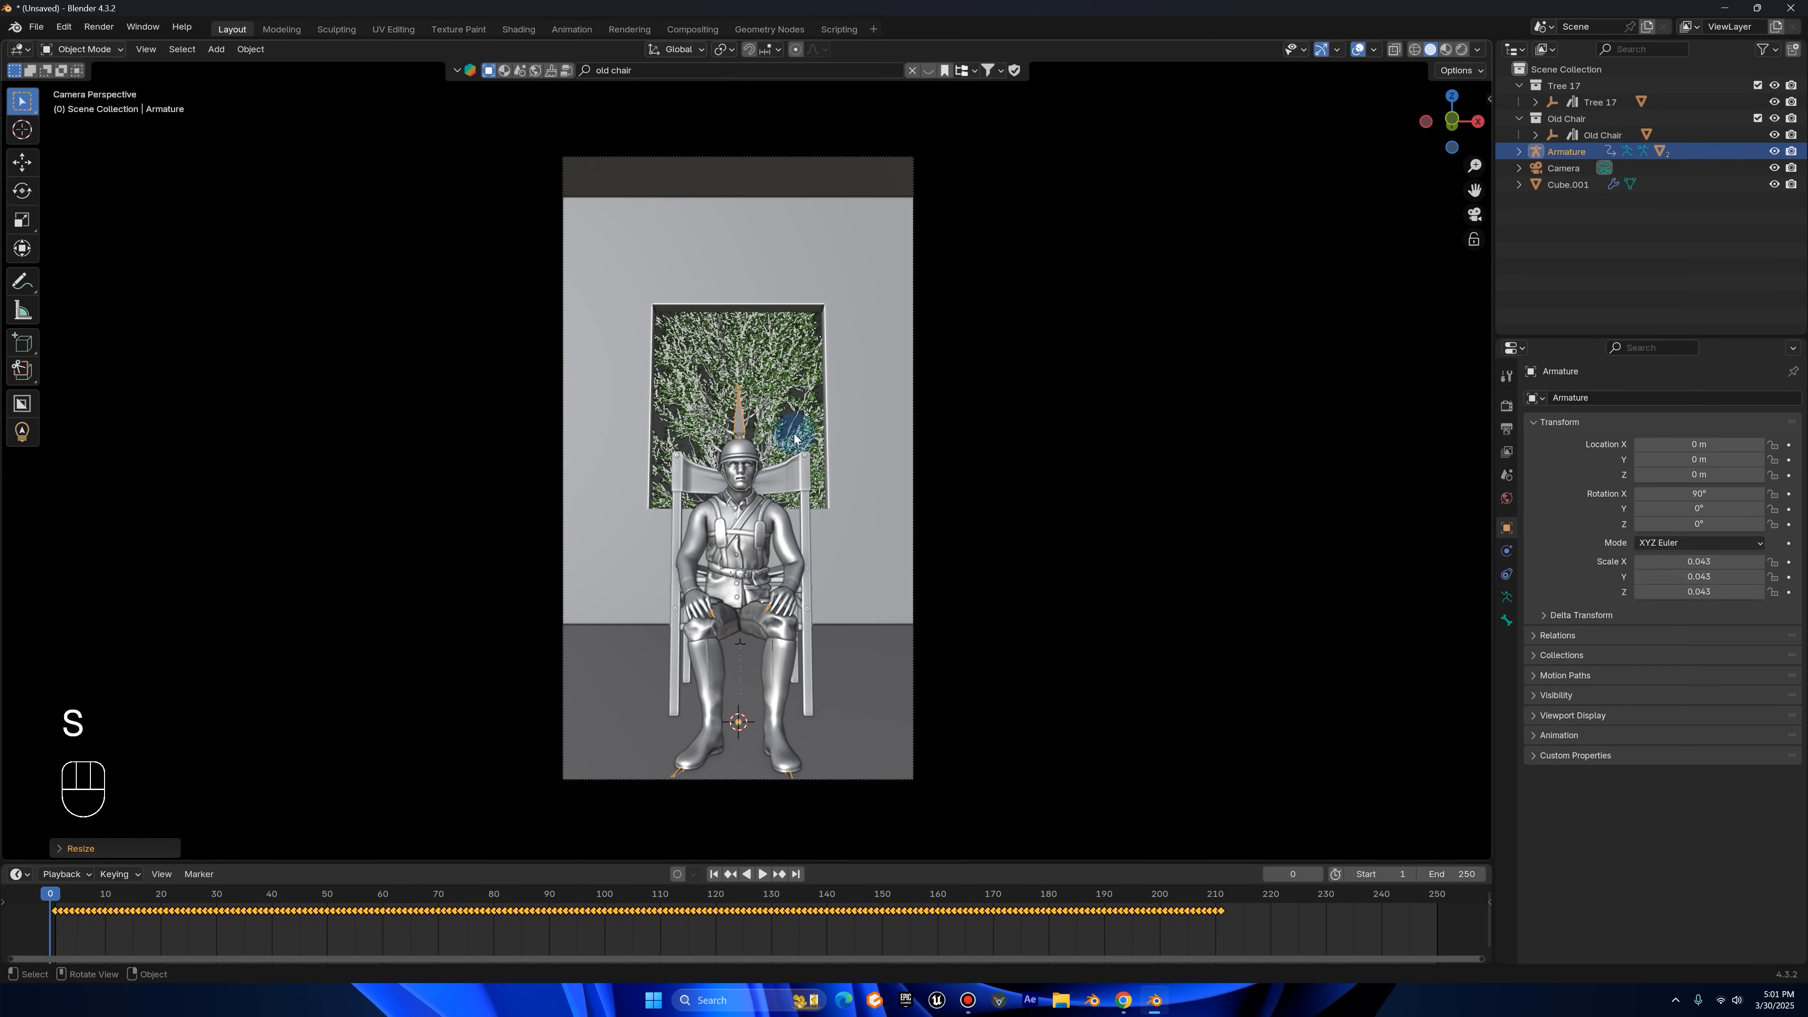
key("s")
left_click(840, 532)
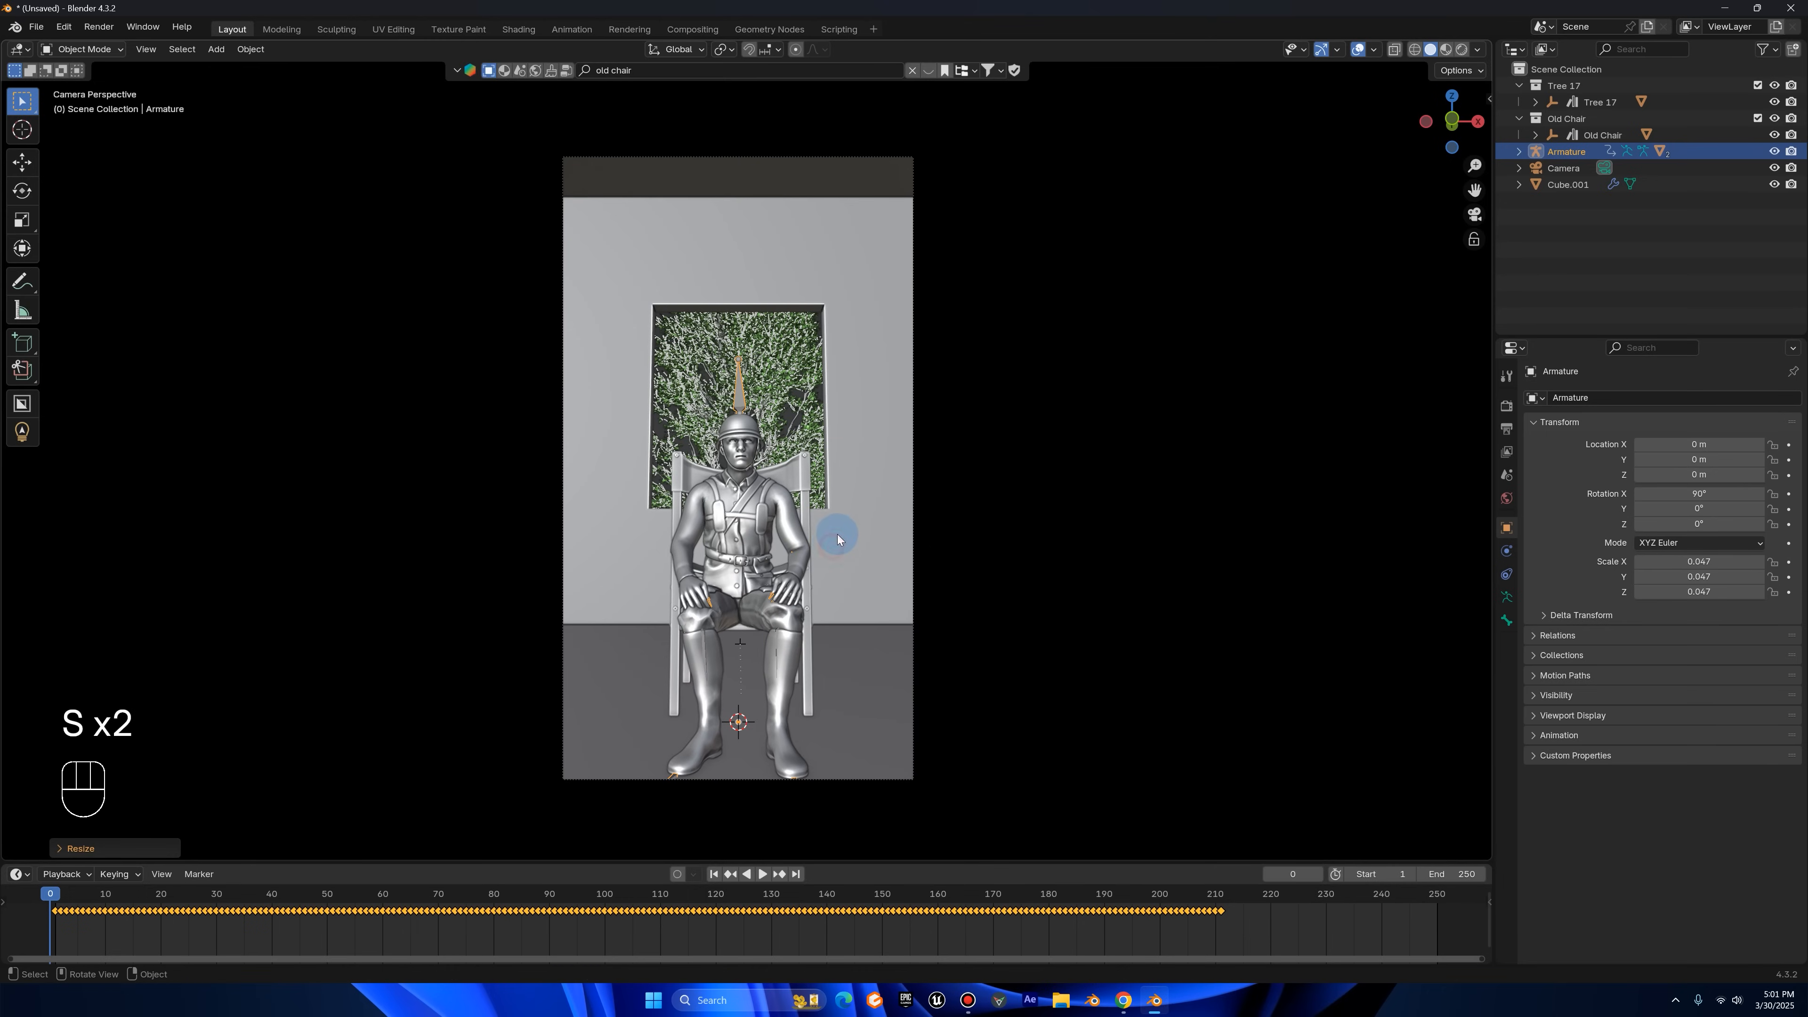
- Rotate the armature 180° around the global Z axis so the character faces the window
key("r")
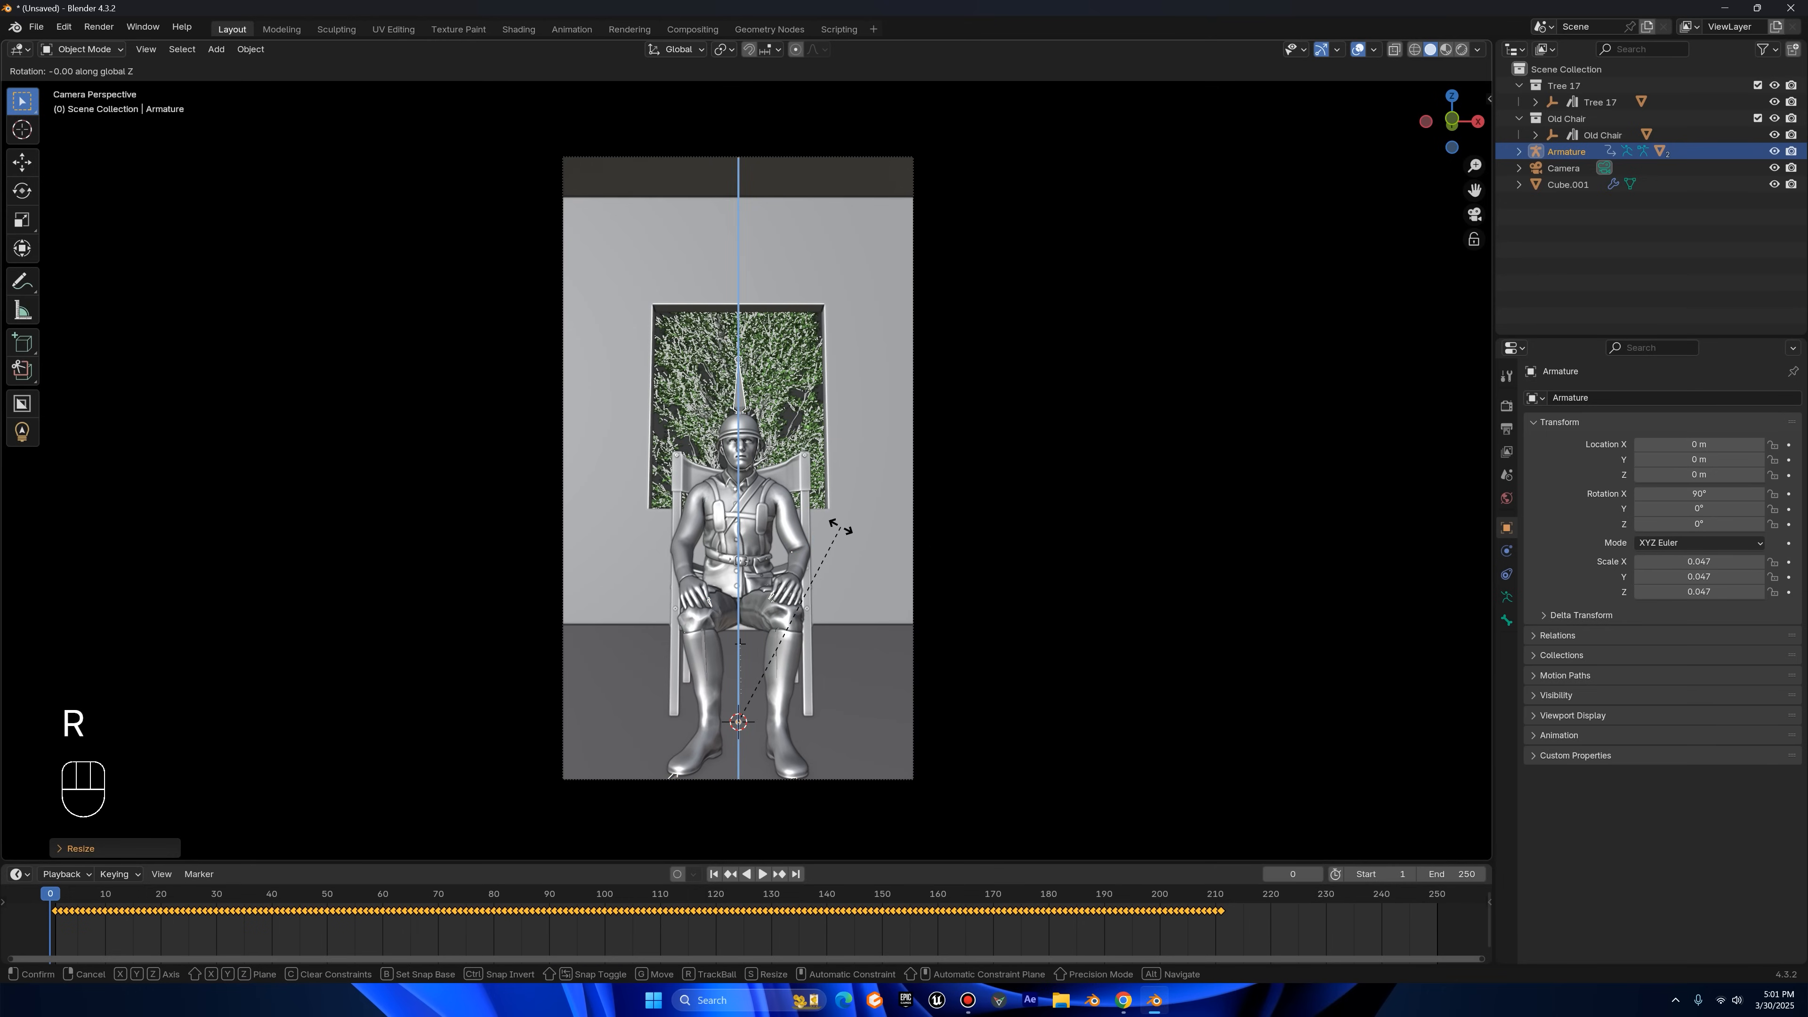
type("1")
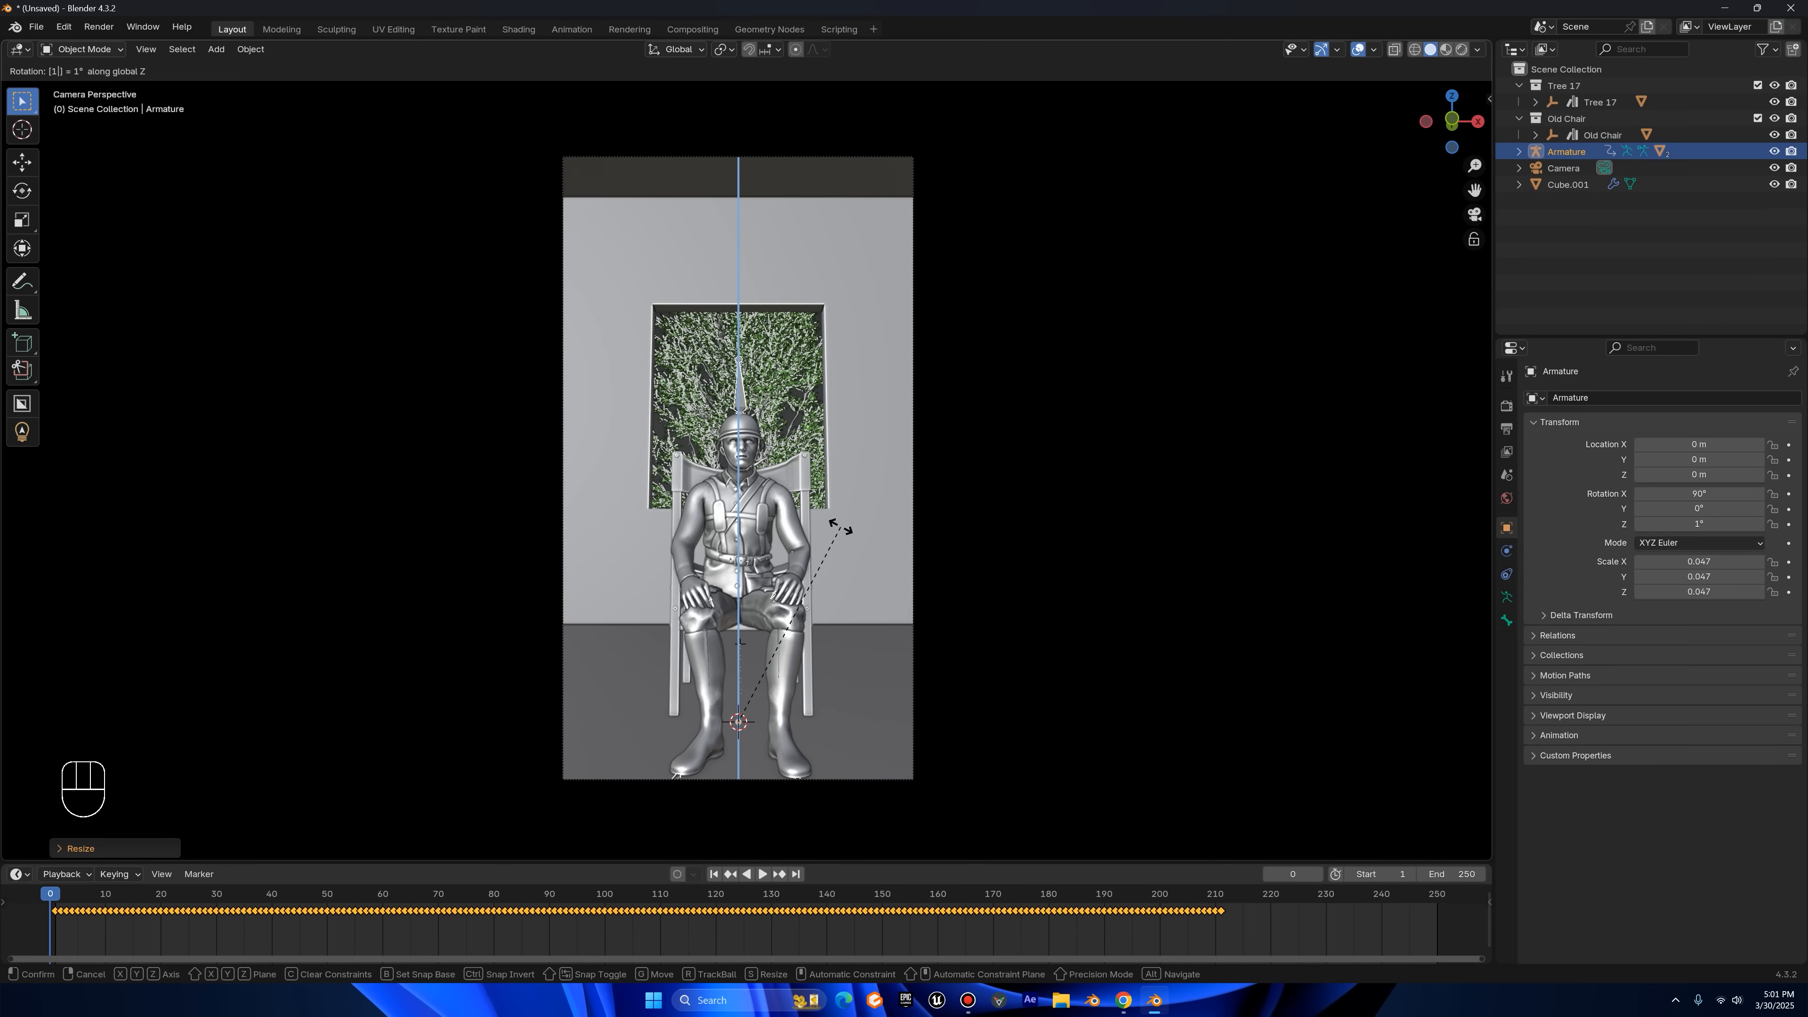
type("80")
left_click(840, 527)
- Scale the armature to about 0.058 and move it along Y to about 1.51 m so the character sits in the chair
middle_click_drag(840, 527, 676, 556)
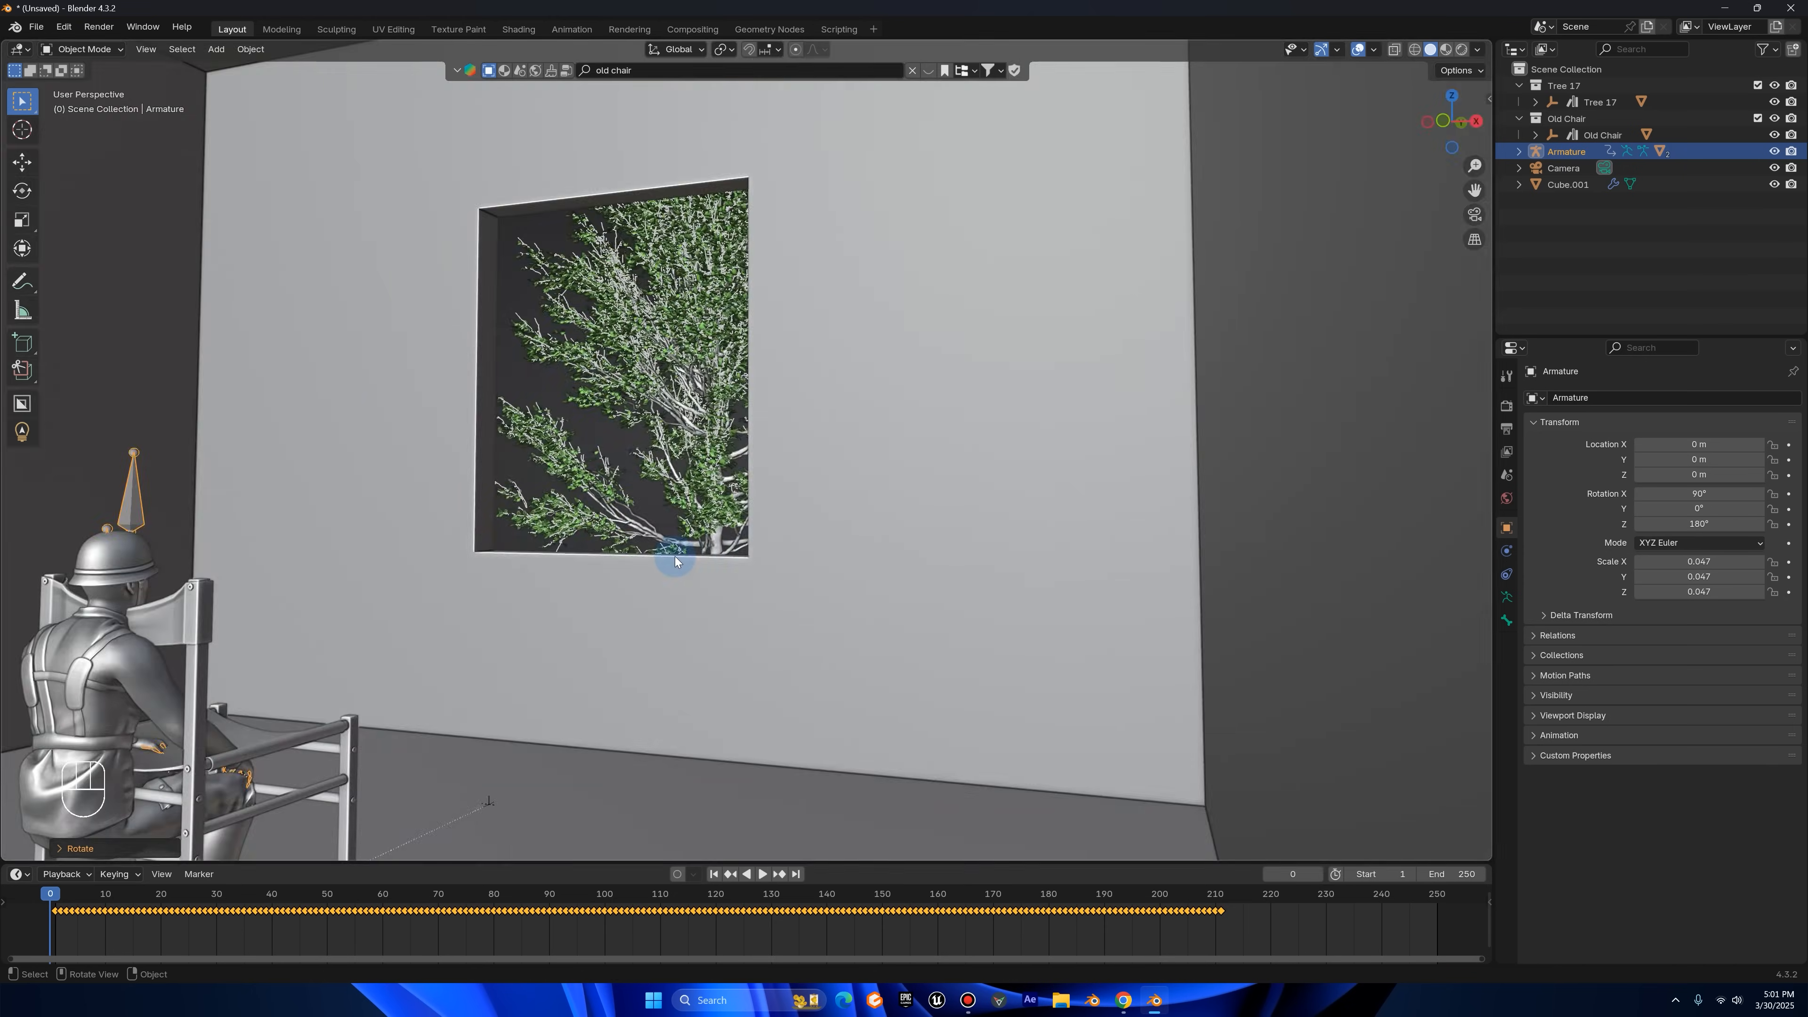
scroll(630, 554, "down", 3)
scroll(658, 543, "down", 5)
key("s")
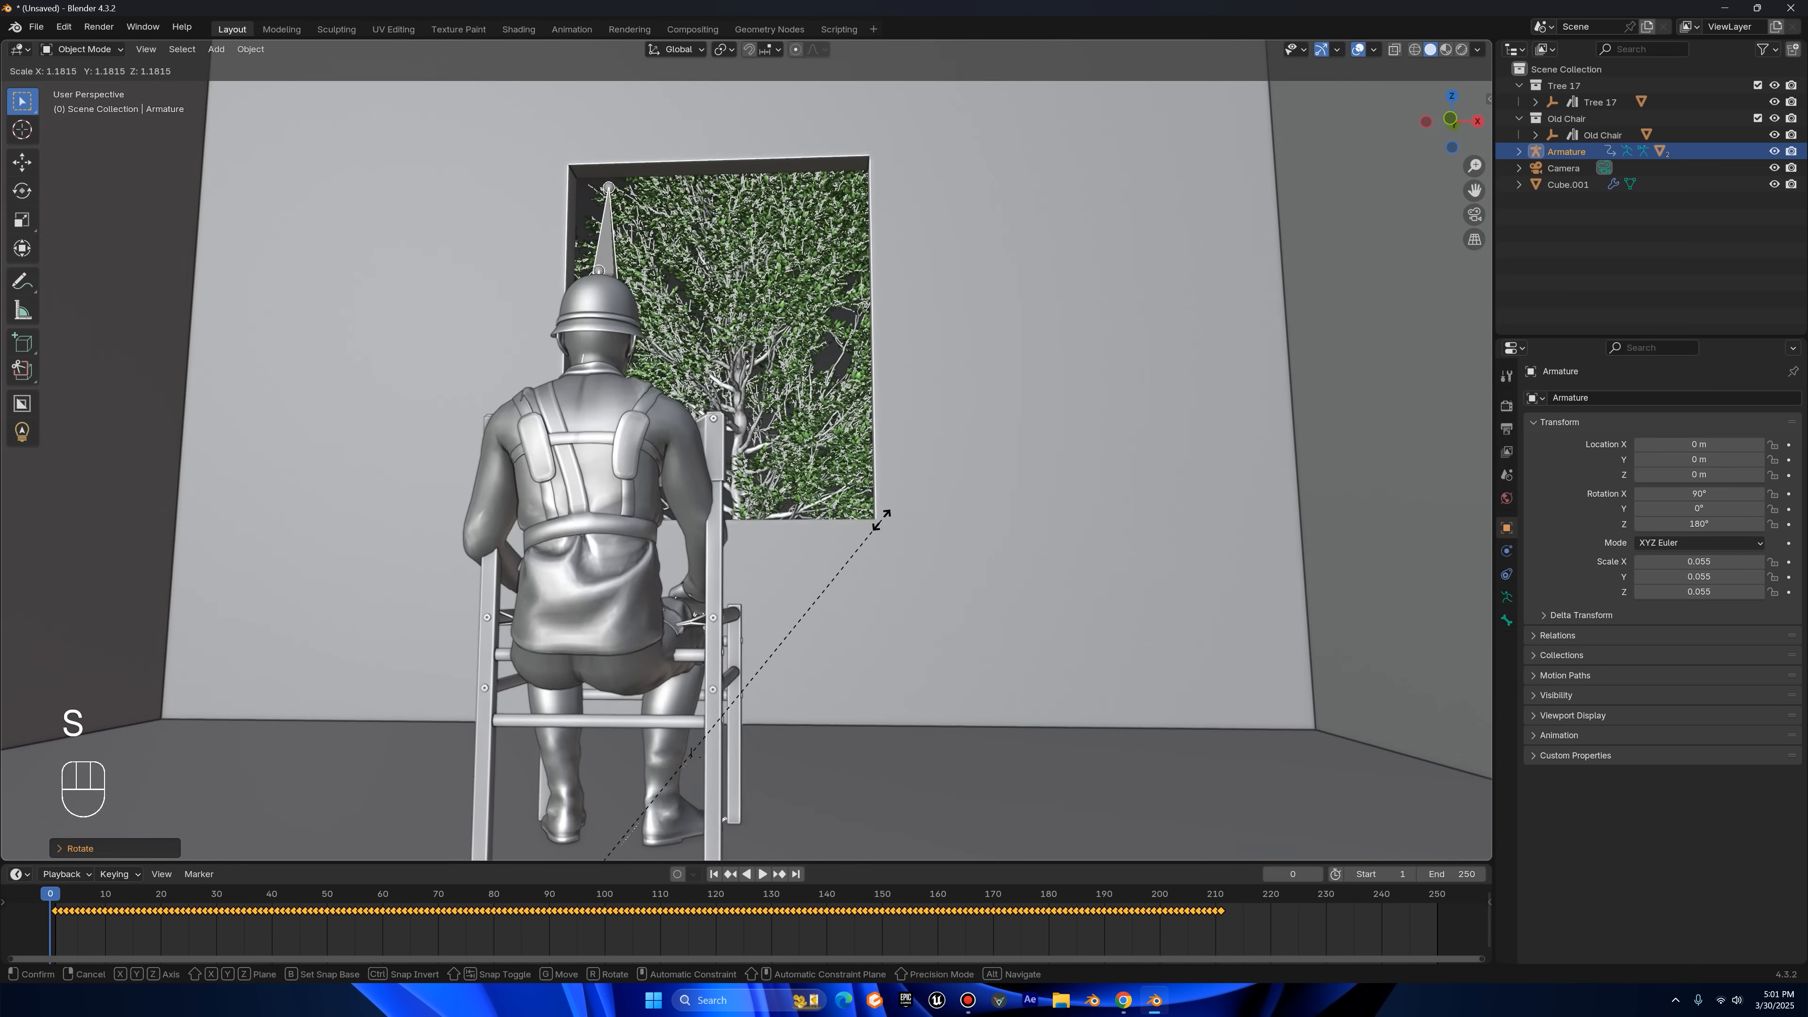
left_click(862, 512)
key("g")
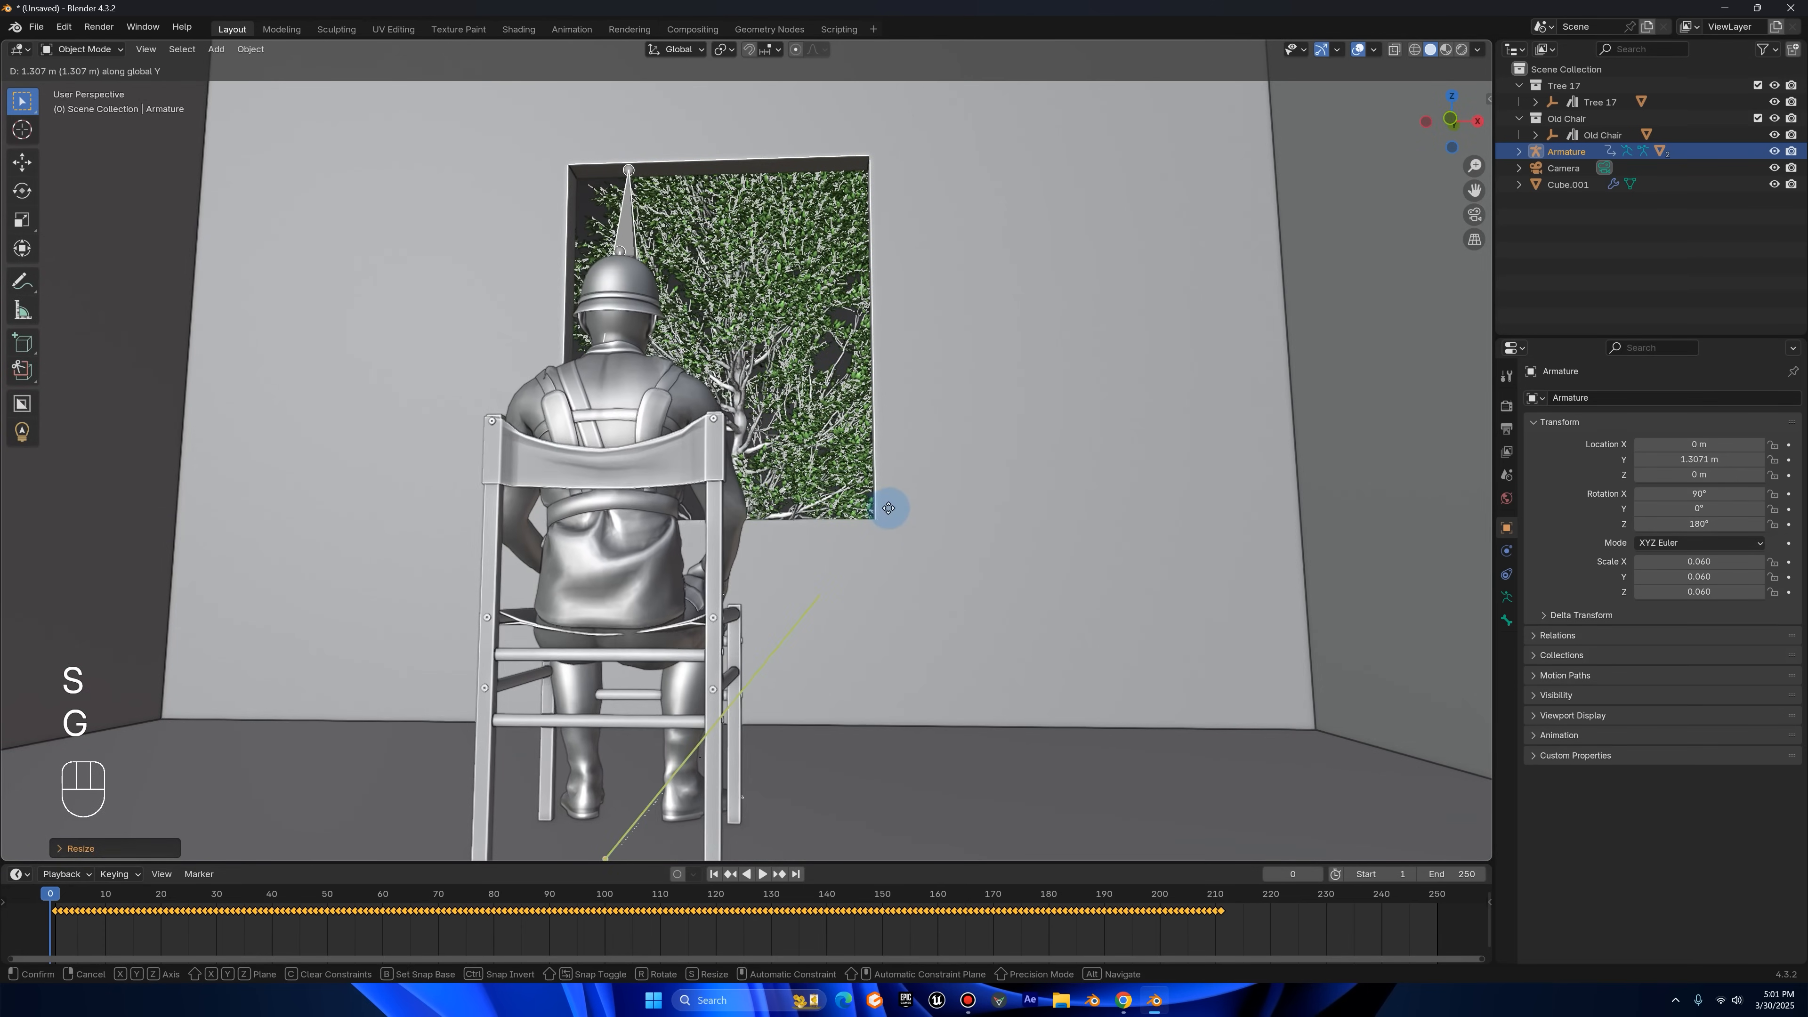
left_click(891, 508)
key("s")
left_click(868, 509)
key("g")
key("z")
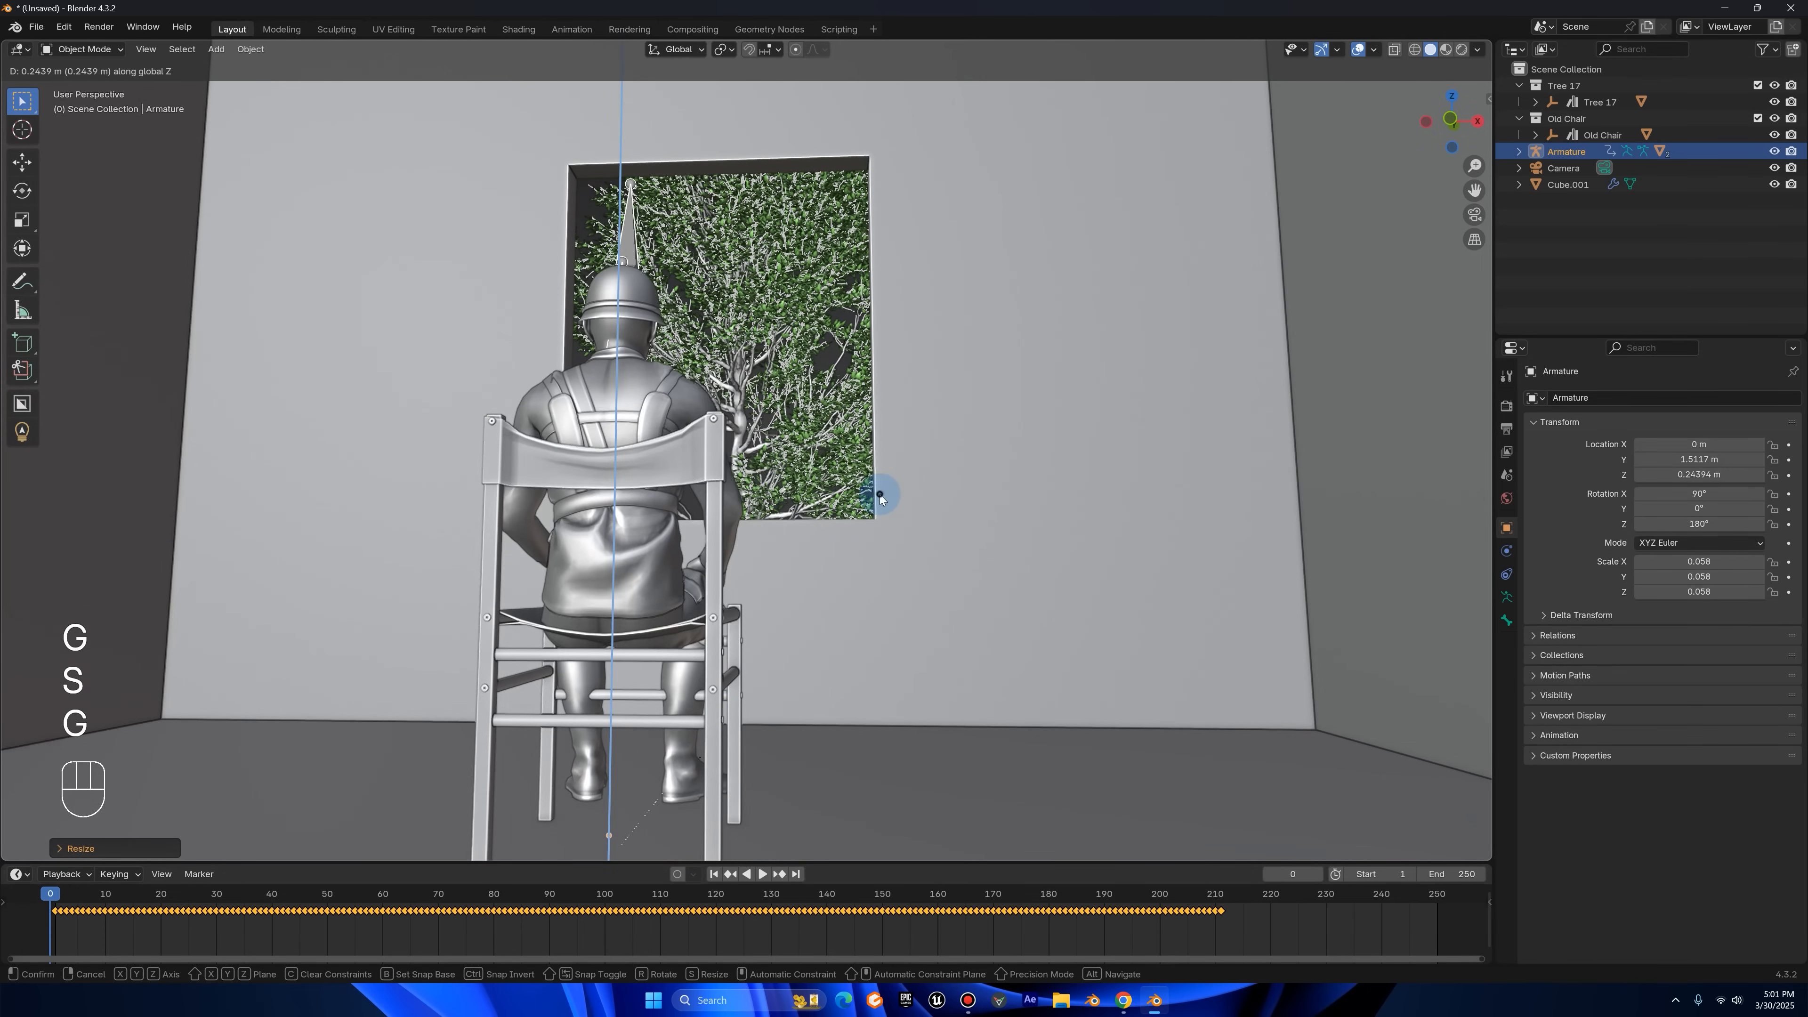
right_click(881, 493)
- Scale the armature uniformly to about 0.061 in the camera view
left_click(1473, 214)
key("s")
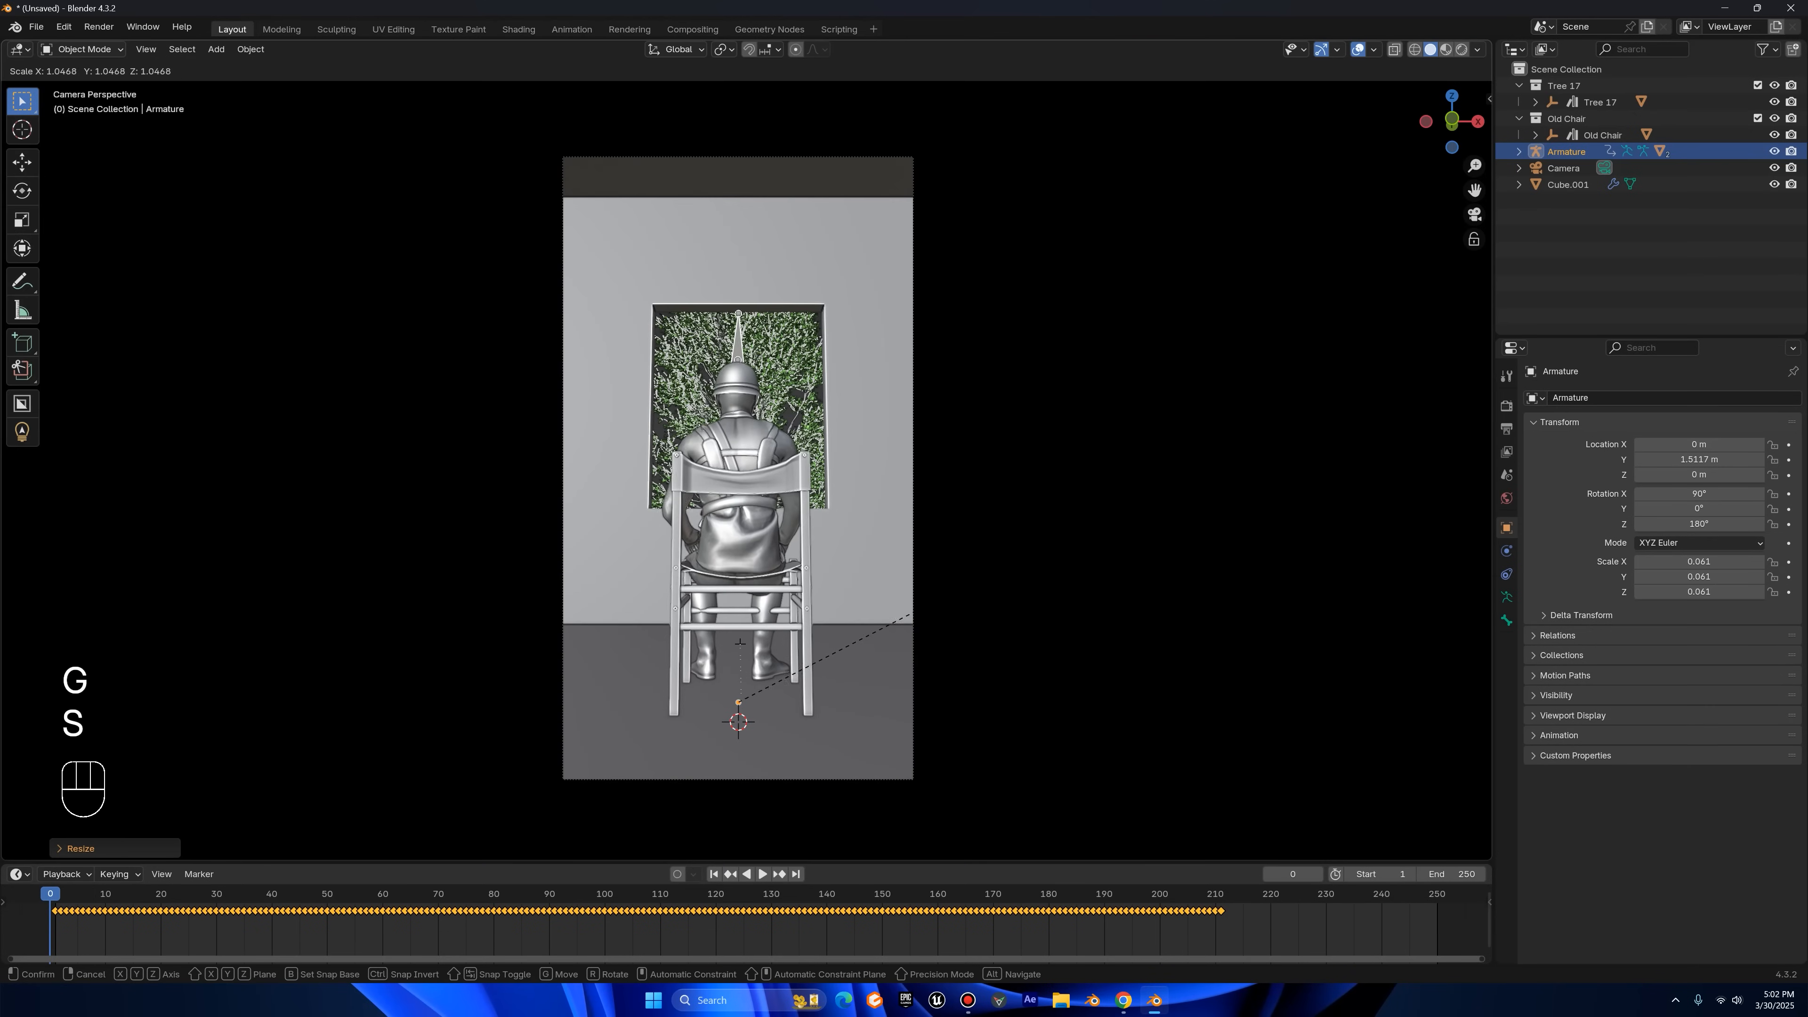
left_click(1115, 510)
- Raise the armature to about 0.33 m on Z and shift it to about 1.69 m on Y to fit the seat
middle_click_drag(1115, 510, 1062, 515)
key("KP_Decimal")
key("g")
middle_click(1069, 503)
right_click(1069, 500)
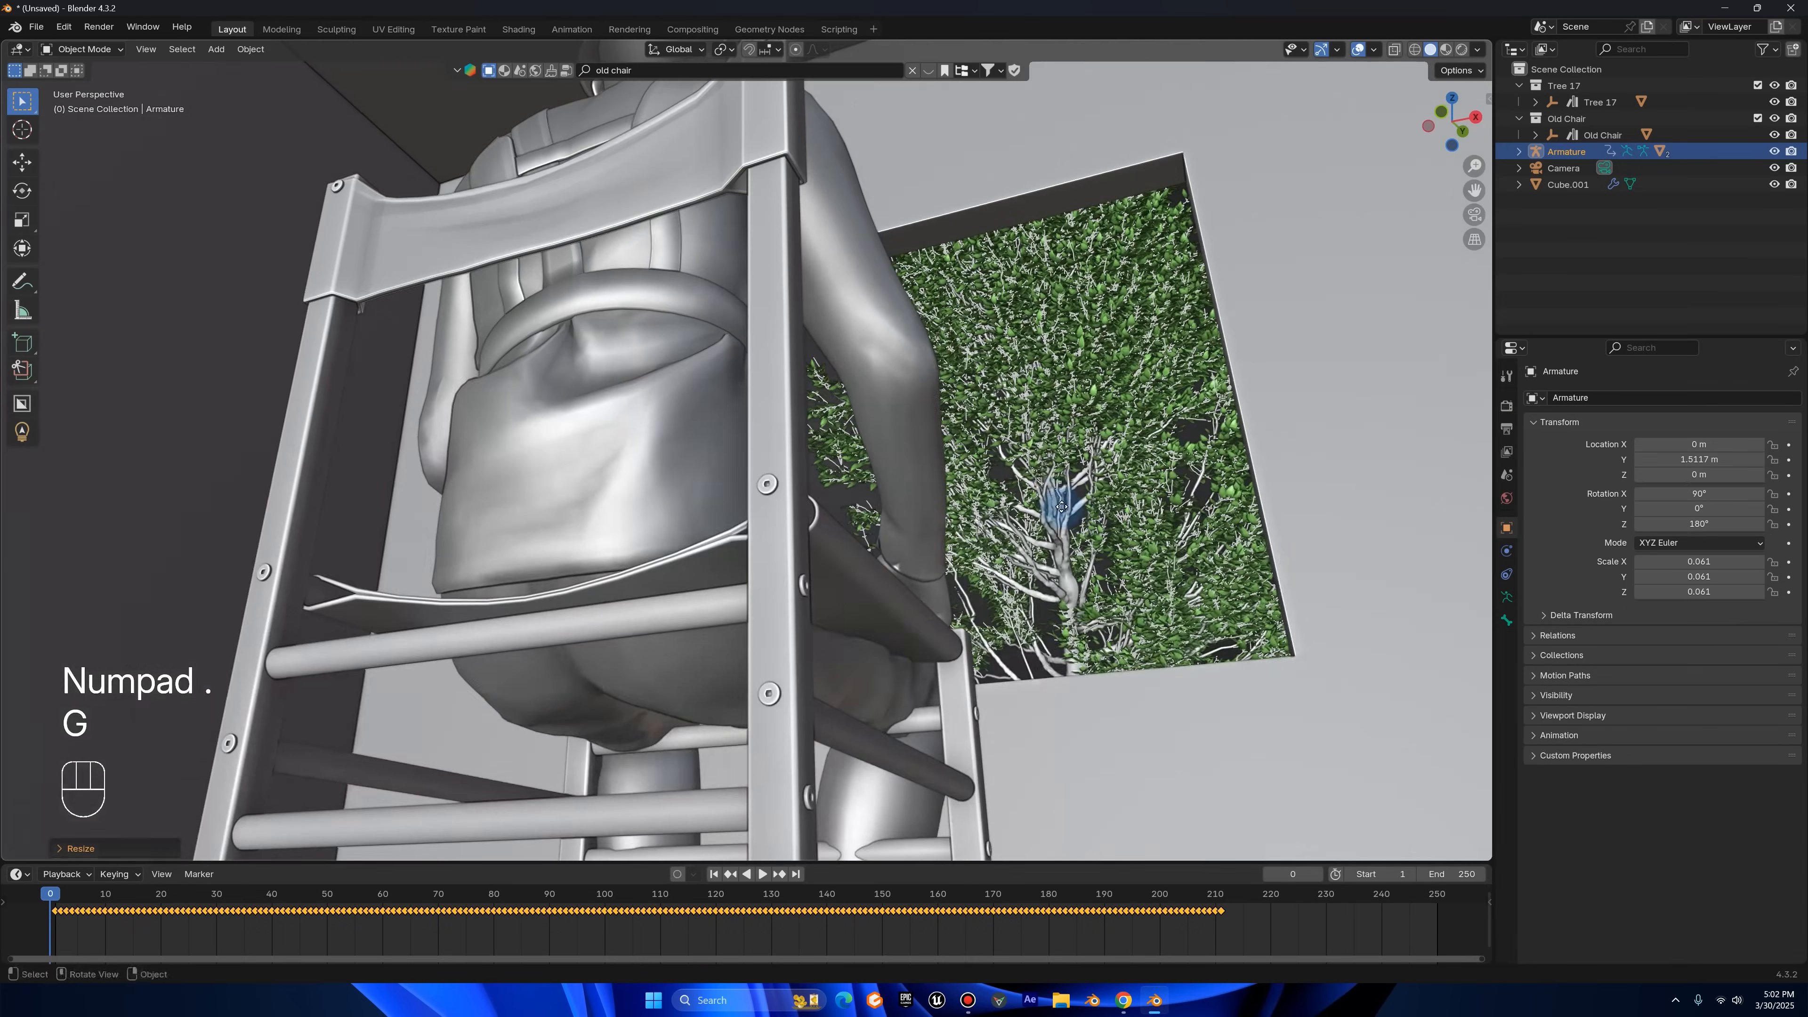
key("g")
middle_click(1052, 485)
left_click(1038, 419)
middle_click_drag(1038, 420, 981, 533)
key("g")
middle_click(1006, 520)
left_click(1016, 518)
left_click(1474, 214)
scroll(1069, 454, "up", 1)
- In the camera view, refine the armature's scale to about 0.063 and lower it to about 0.03 m on Z
key("g")
middle_click(1065, 464)
key("s")
right_click(994, 527)
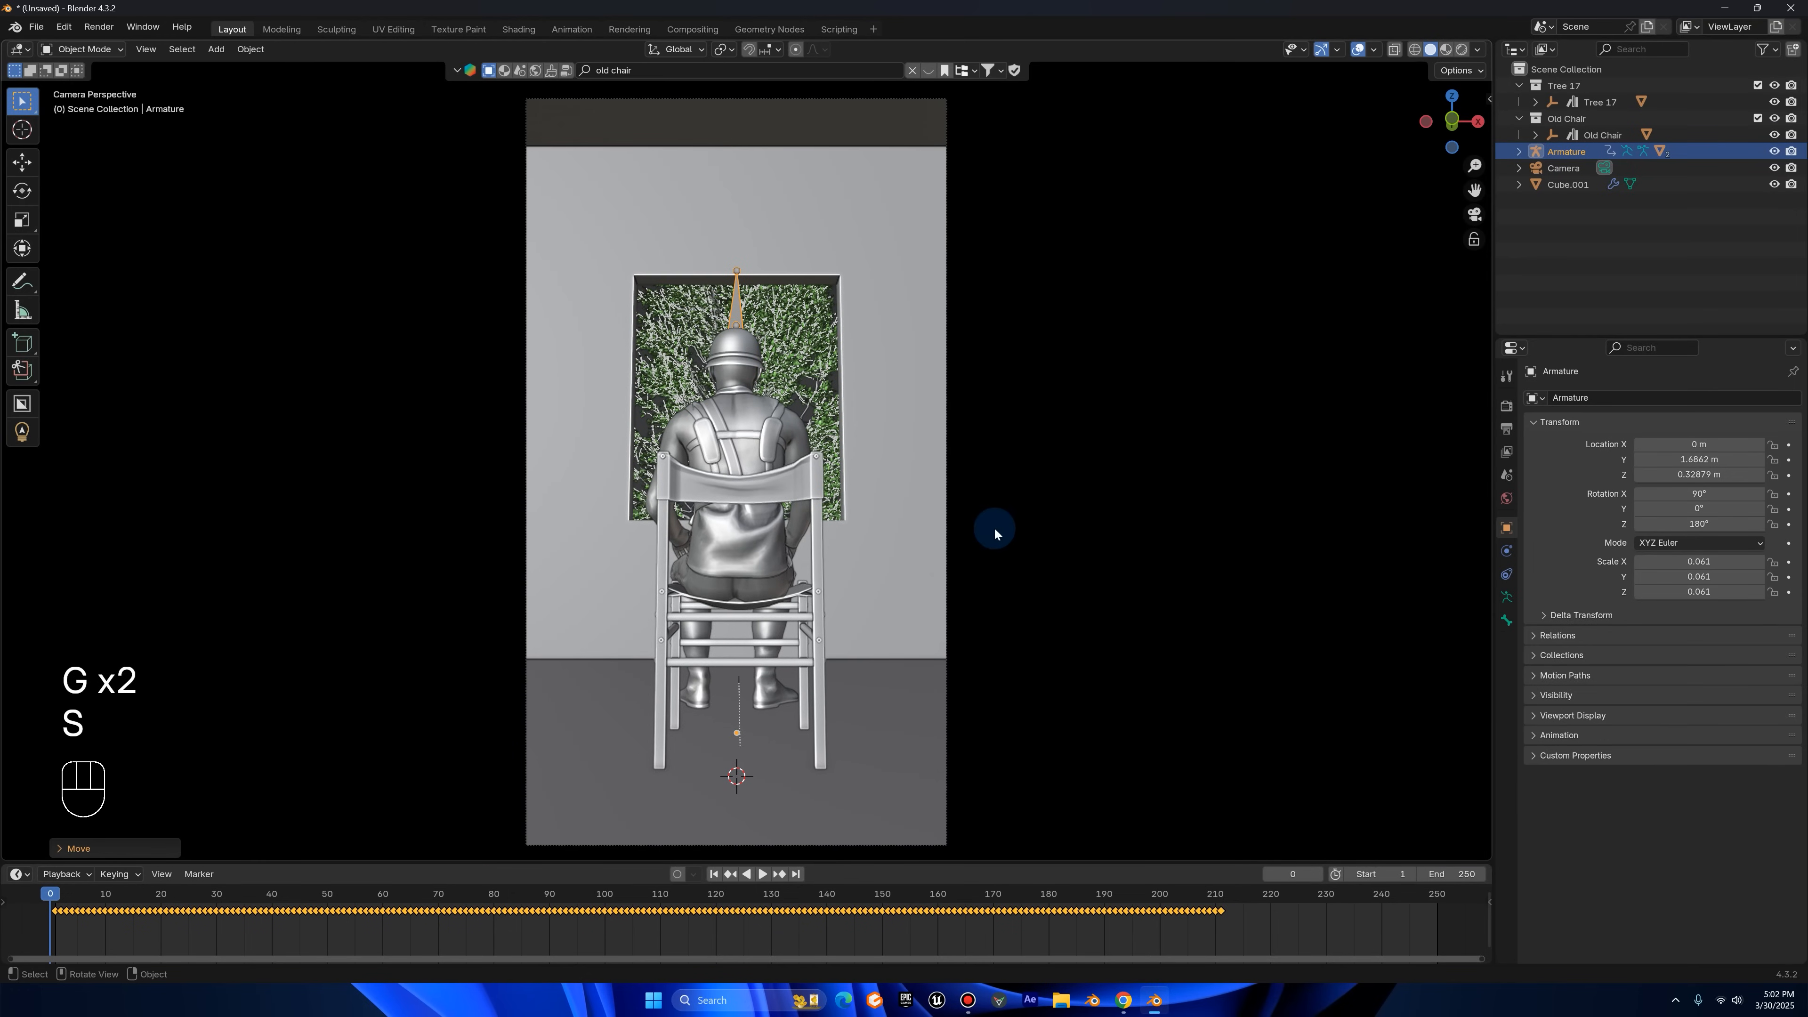
key("g")
middle_click(952, 574)
key("s")
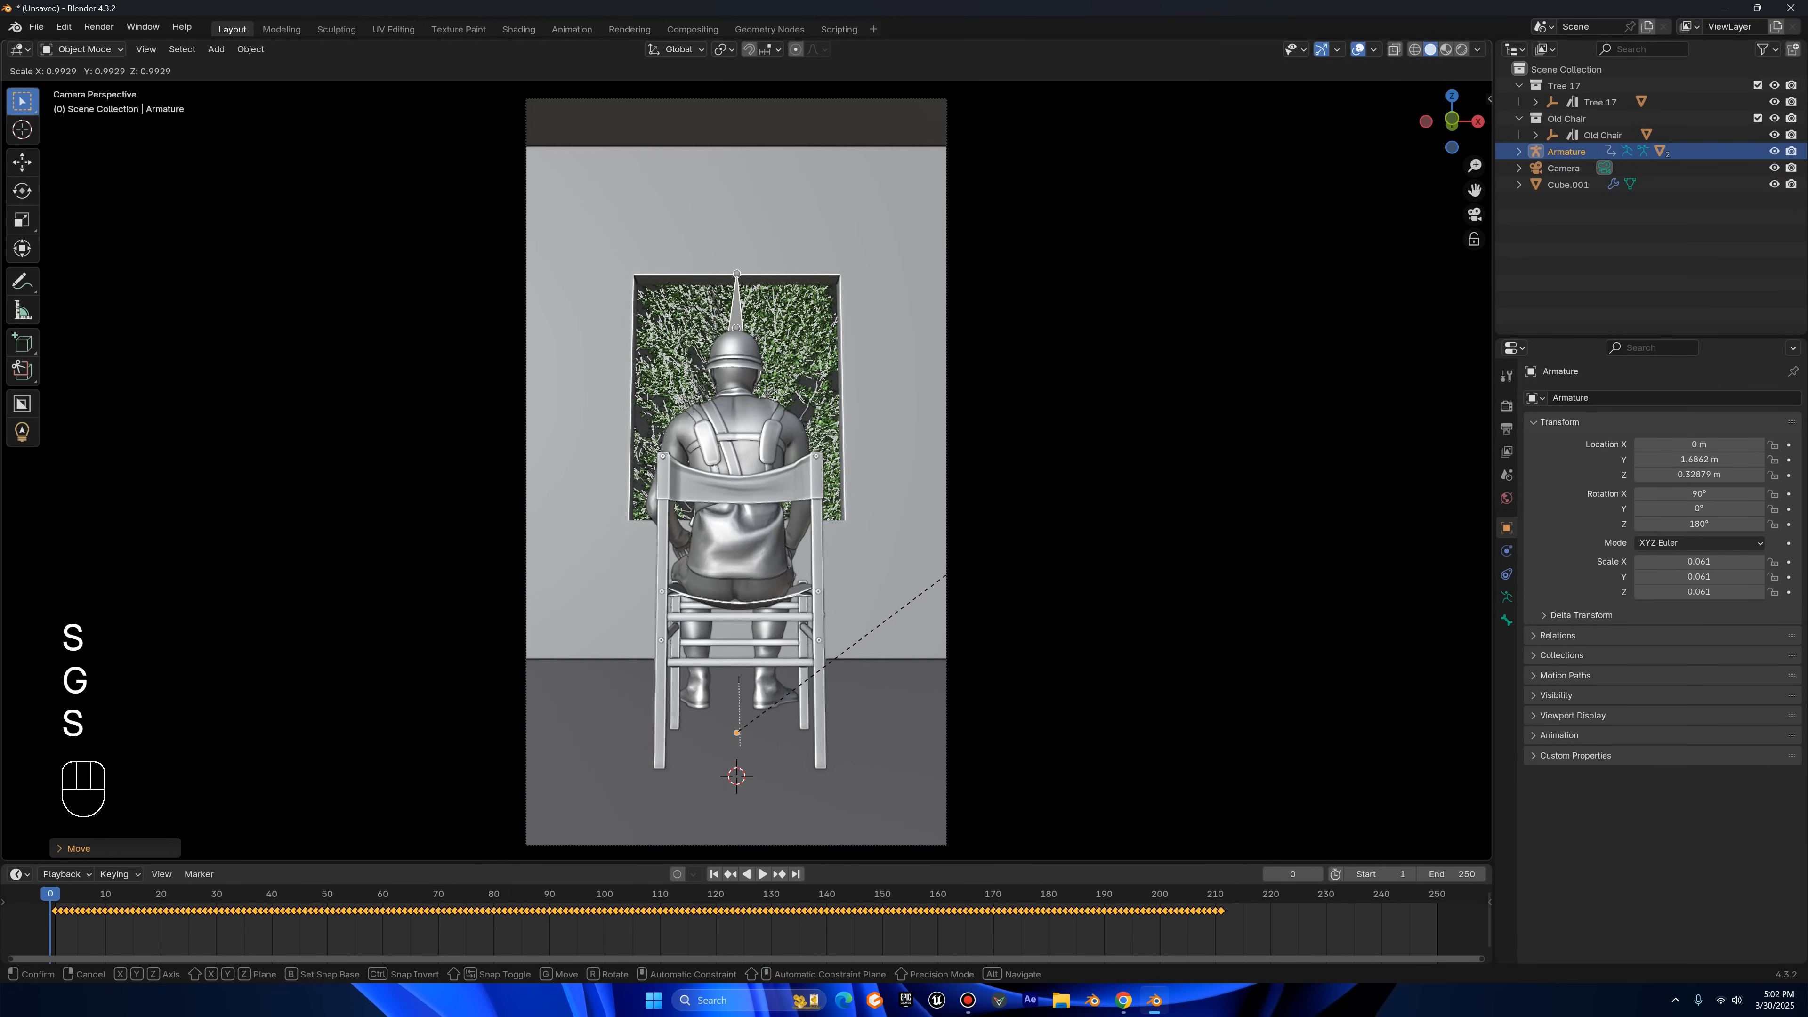
key("s")
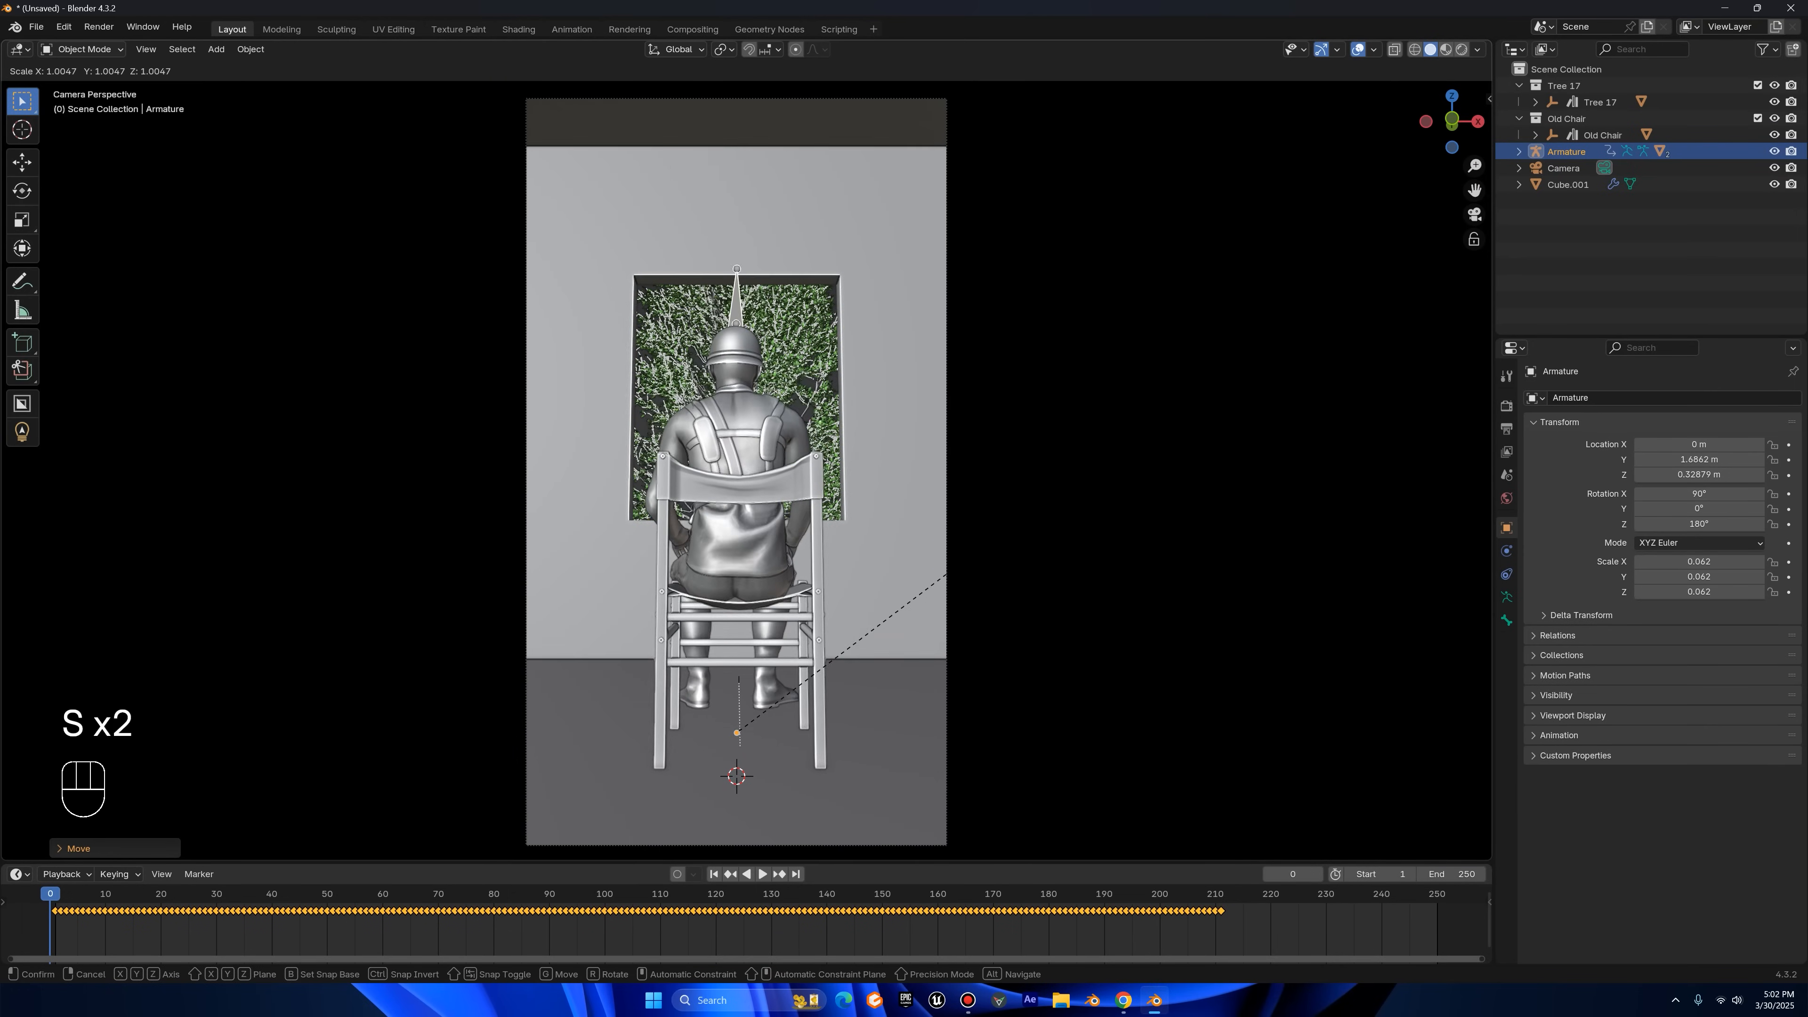
key("g")
middle_click(997, 556)
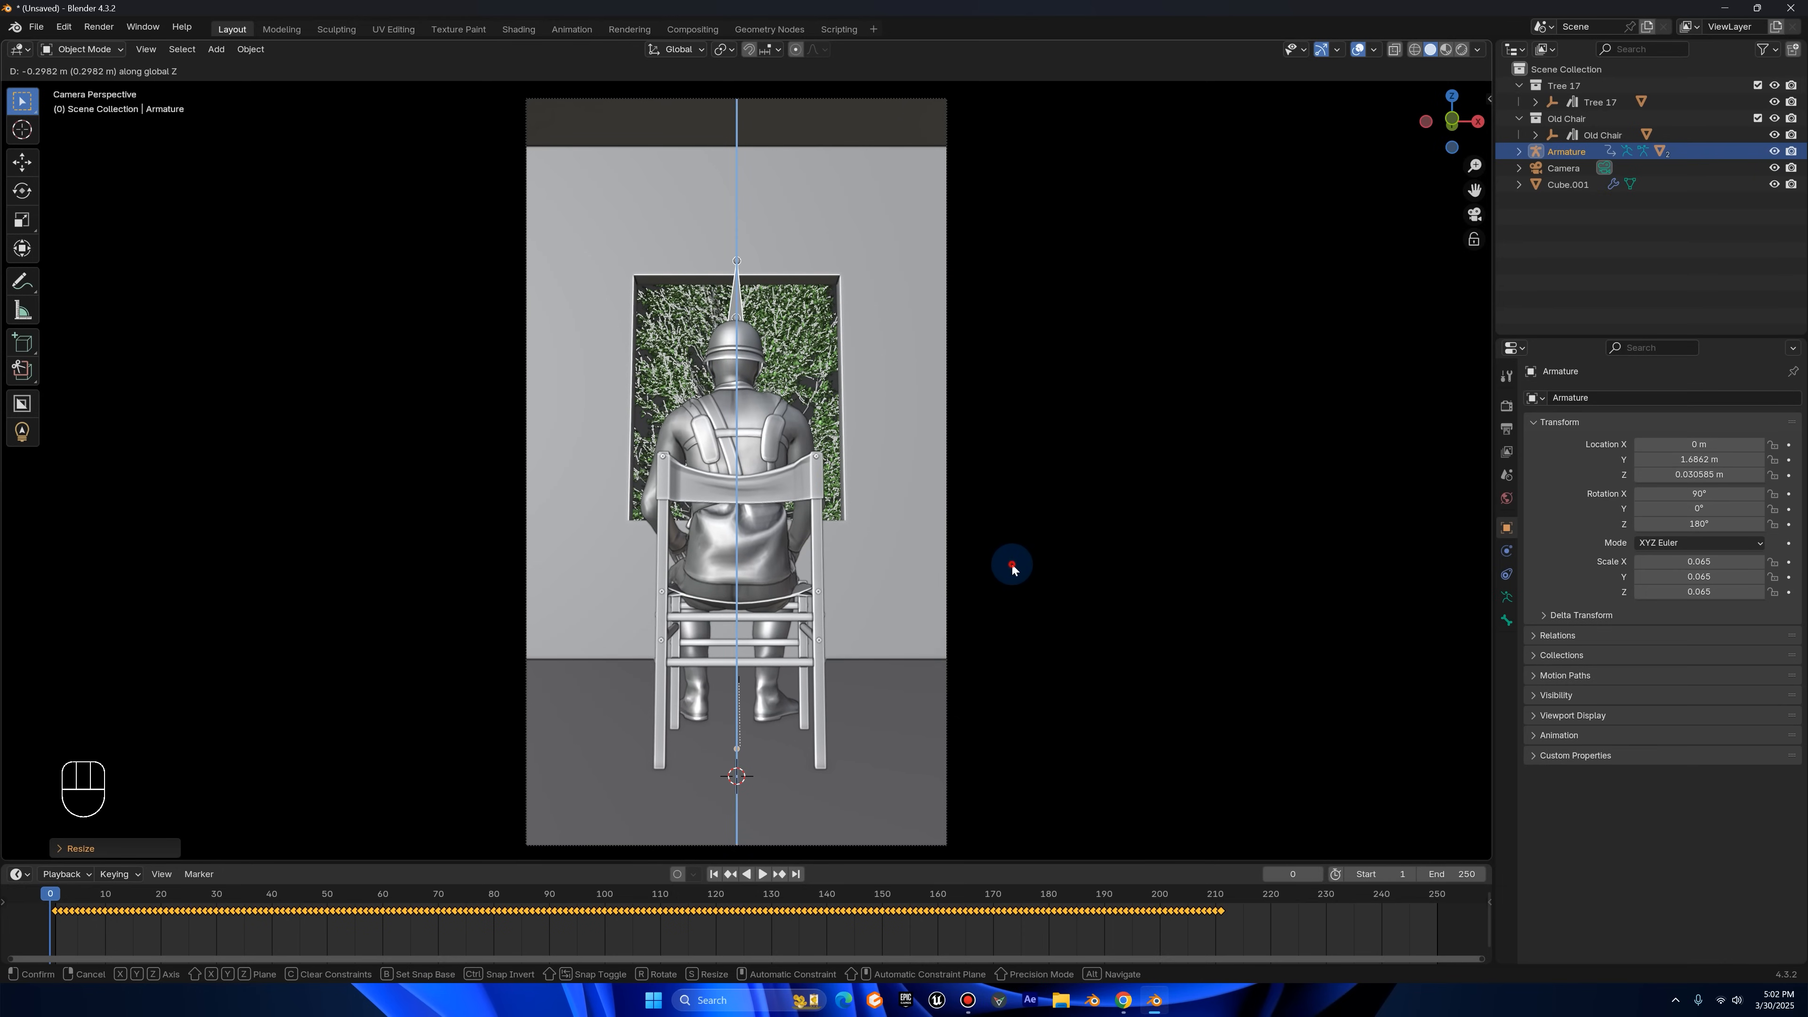
key("s")
key("g")
left_click(1003, 568)
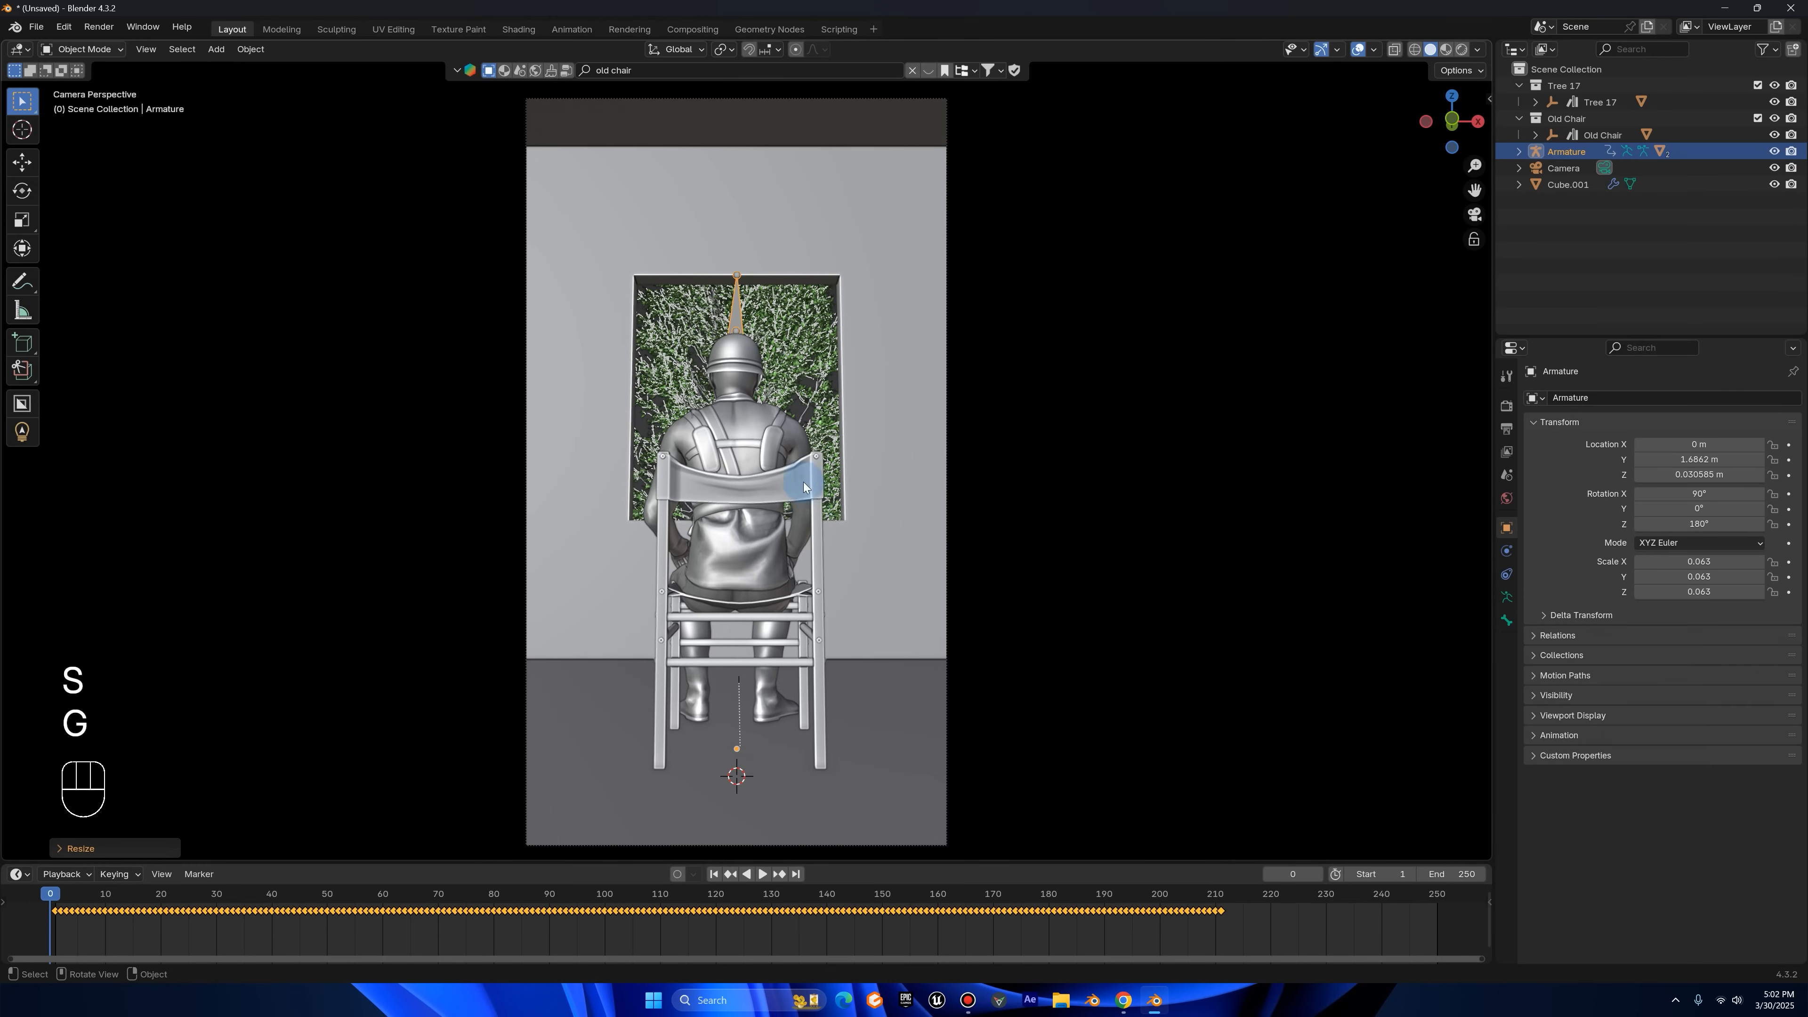
- Select the chair, scale it down slightly to fit around the seated character, and return to the camera view
left_click(803, 481)
scroll(949, 516, "up", 2)
key("s")
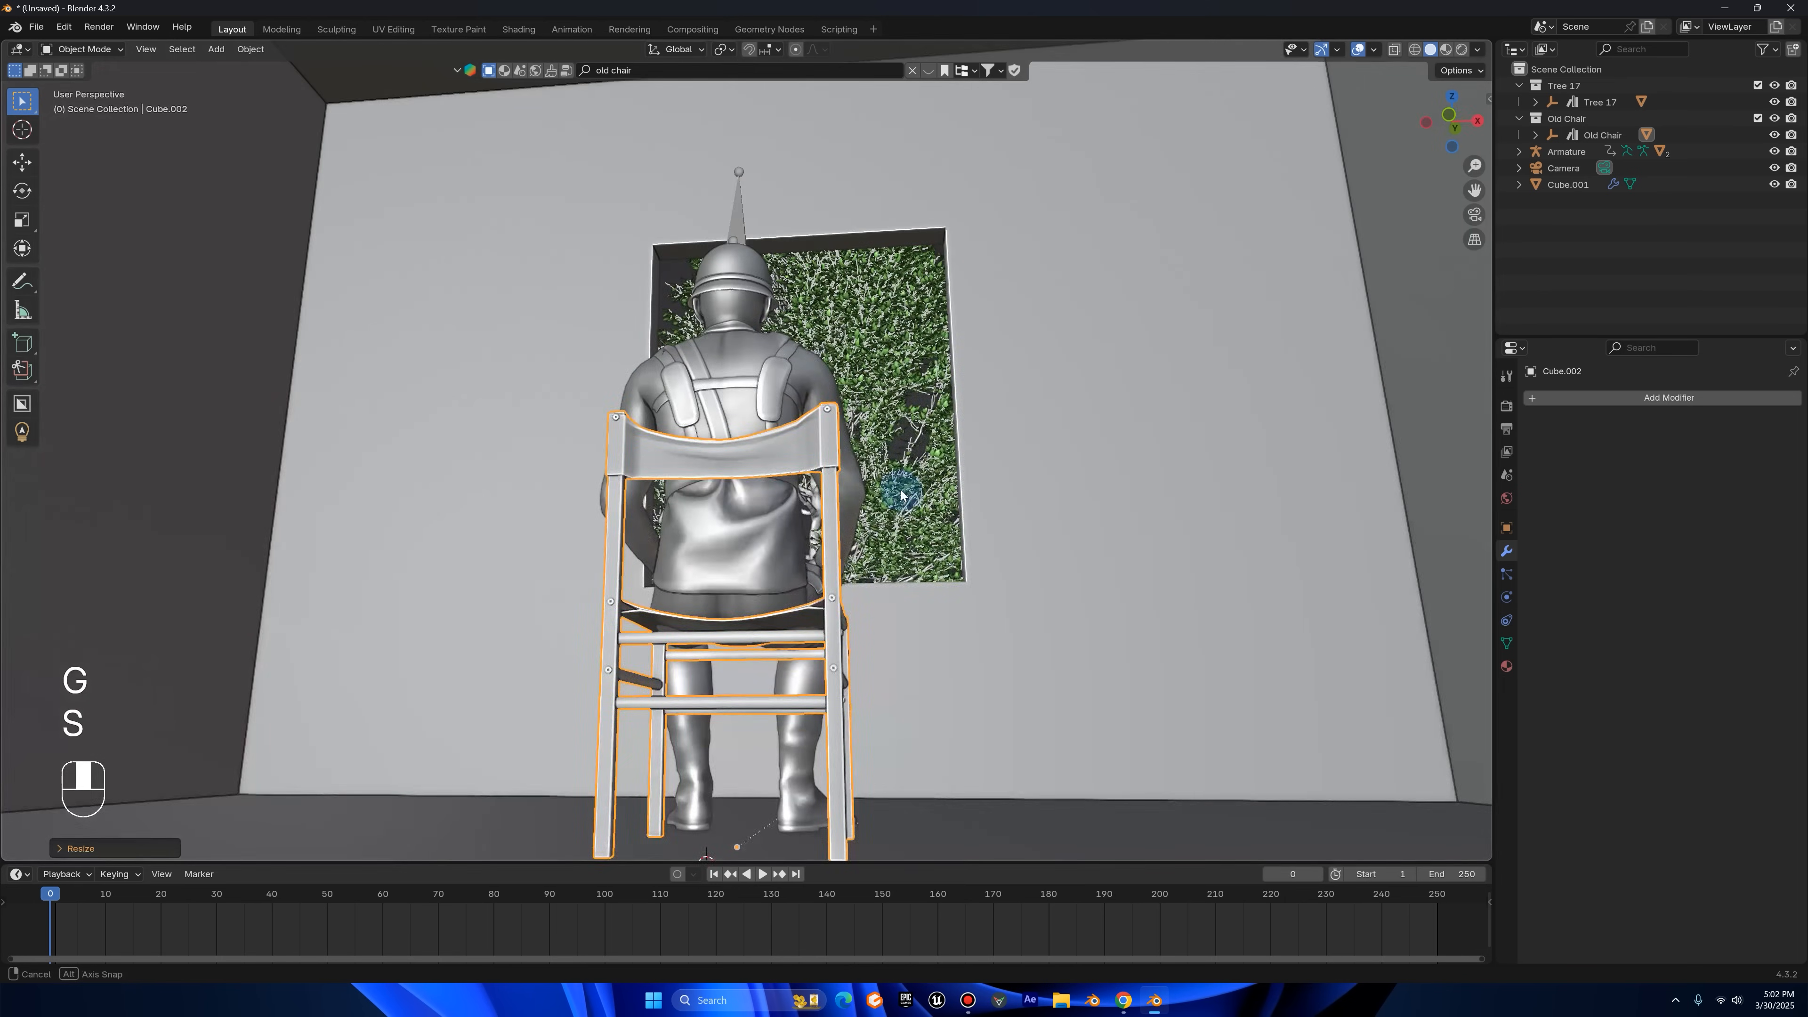
scroll(941, 493, "up", 3)
mouse_move(900, 495)
middle_mouse_down()
mouse_move(888, 460)
mouse_move(876, 511)
middle_mouse_up()
key("s")
left_click(897, 534)
scroll(880, 510, "down", 9)
left_click(1359, 229)
left_click(1475, 215)
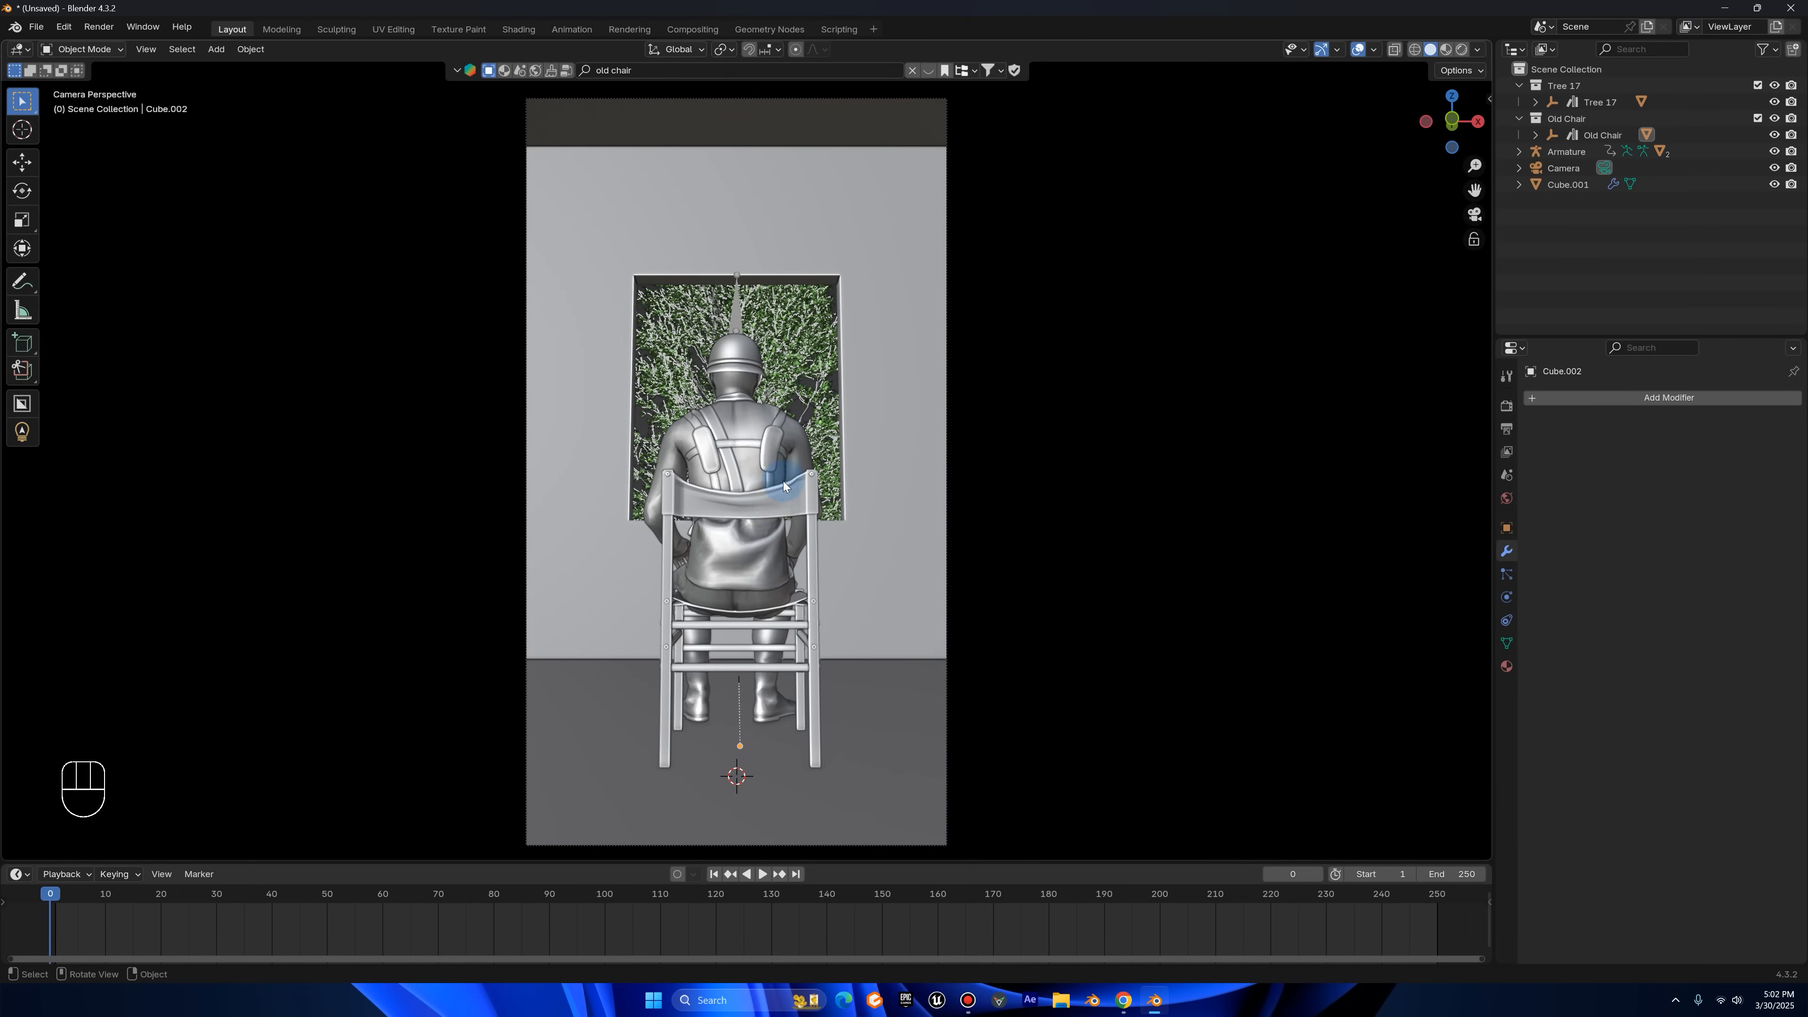
- Preview the scene from the camera in rendered shading with the viewport overlays hidden
middle_click_drag(774, 508, 638, 423)
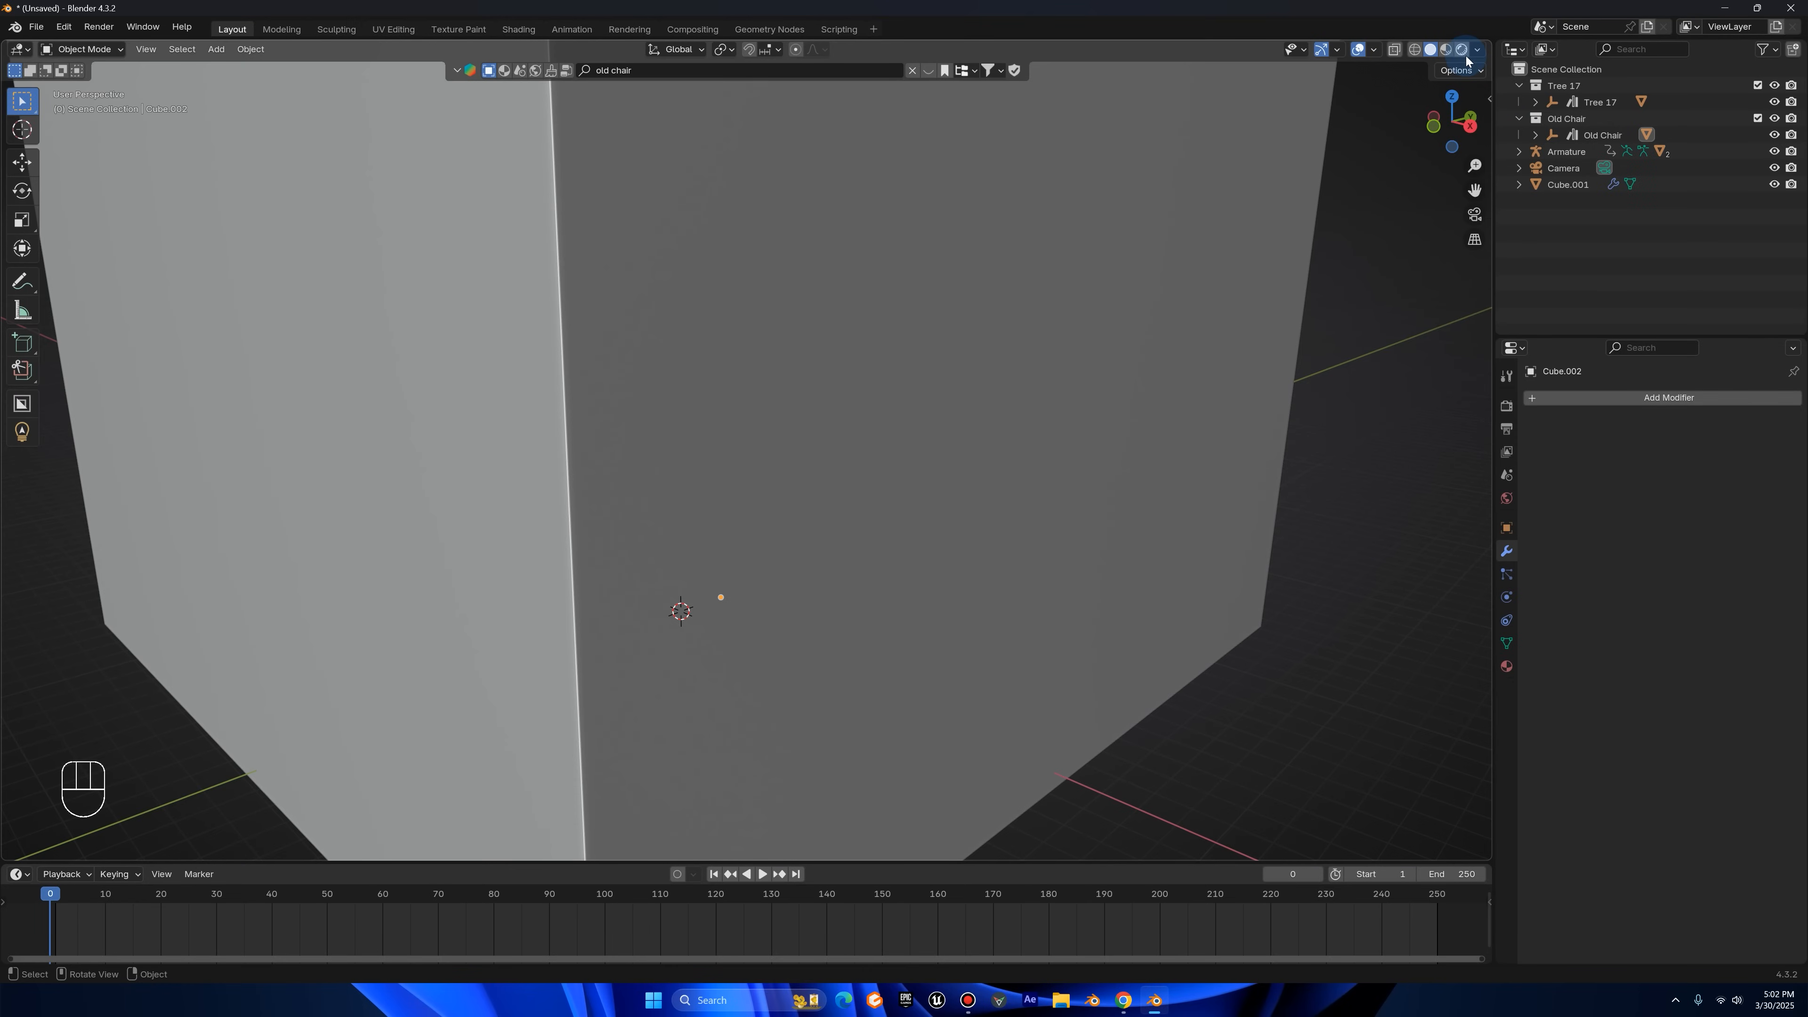
left_click(1474, 214)
left_click(1506, 405)
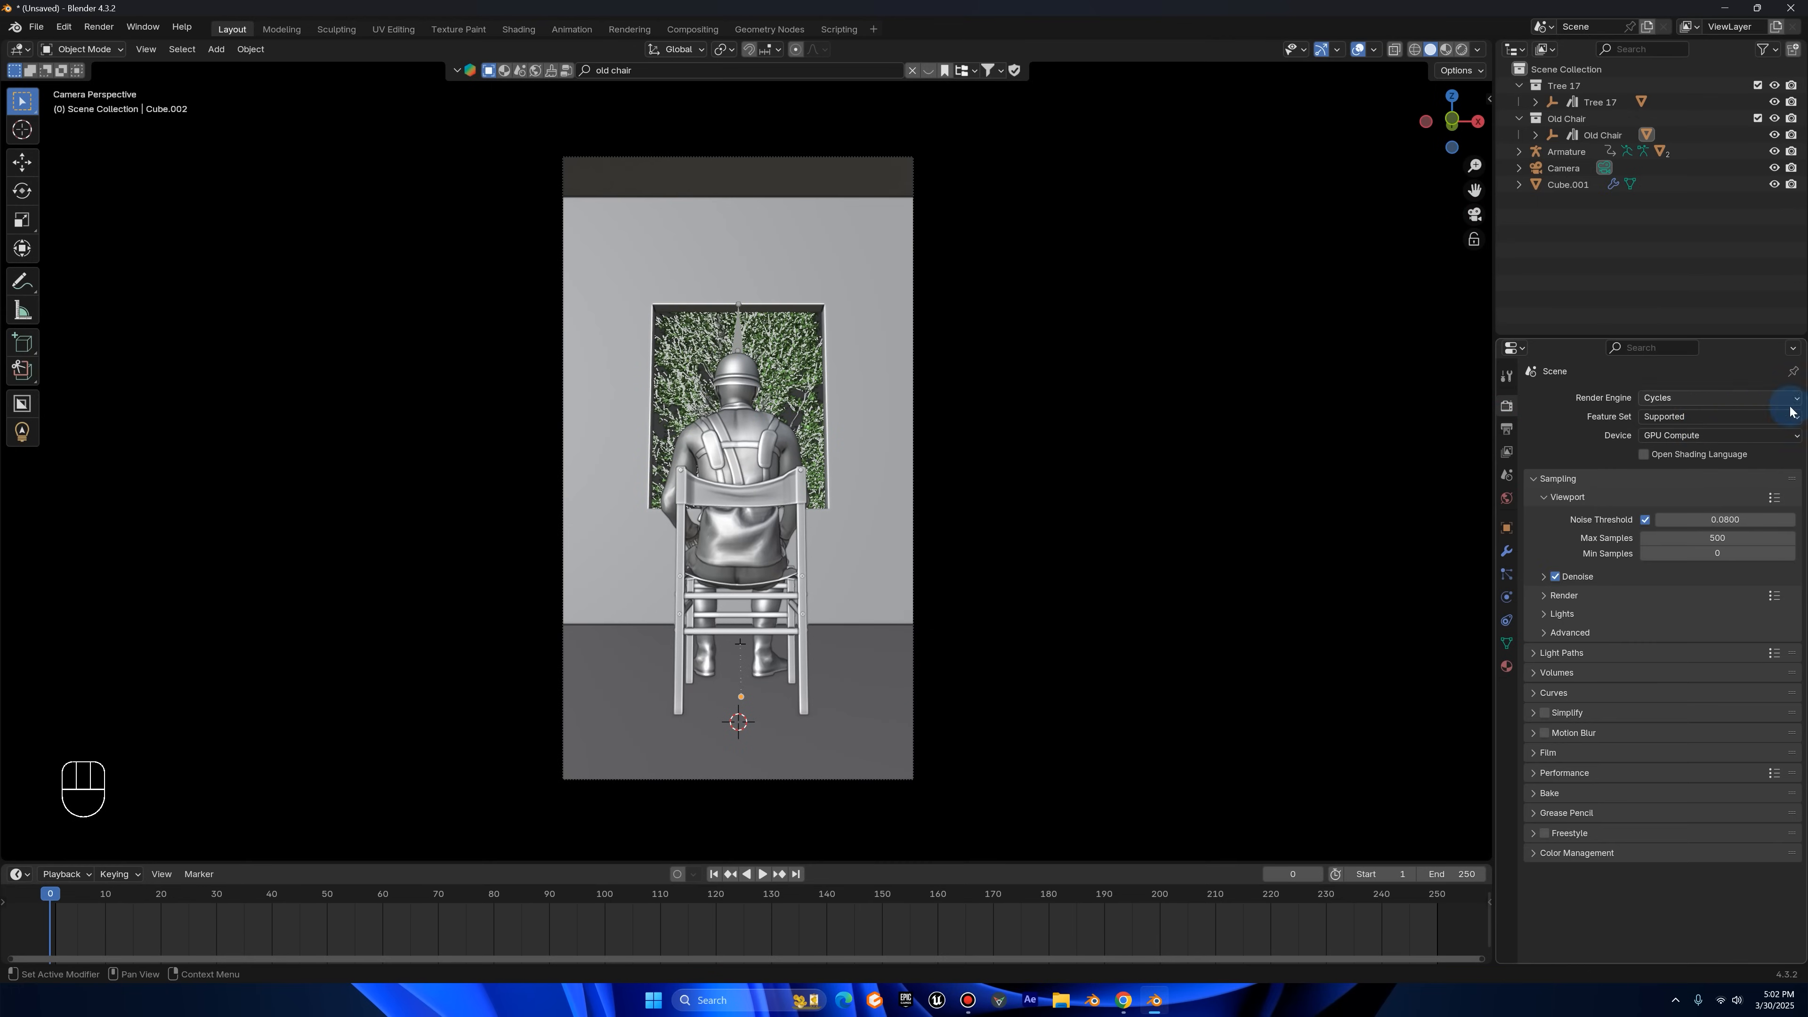
left_click(1462, 49)
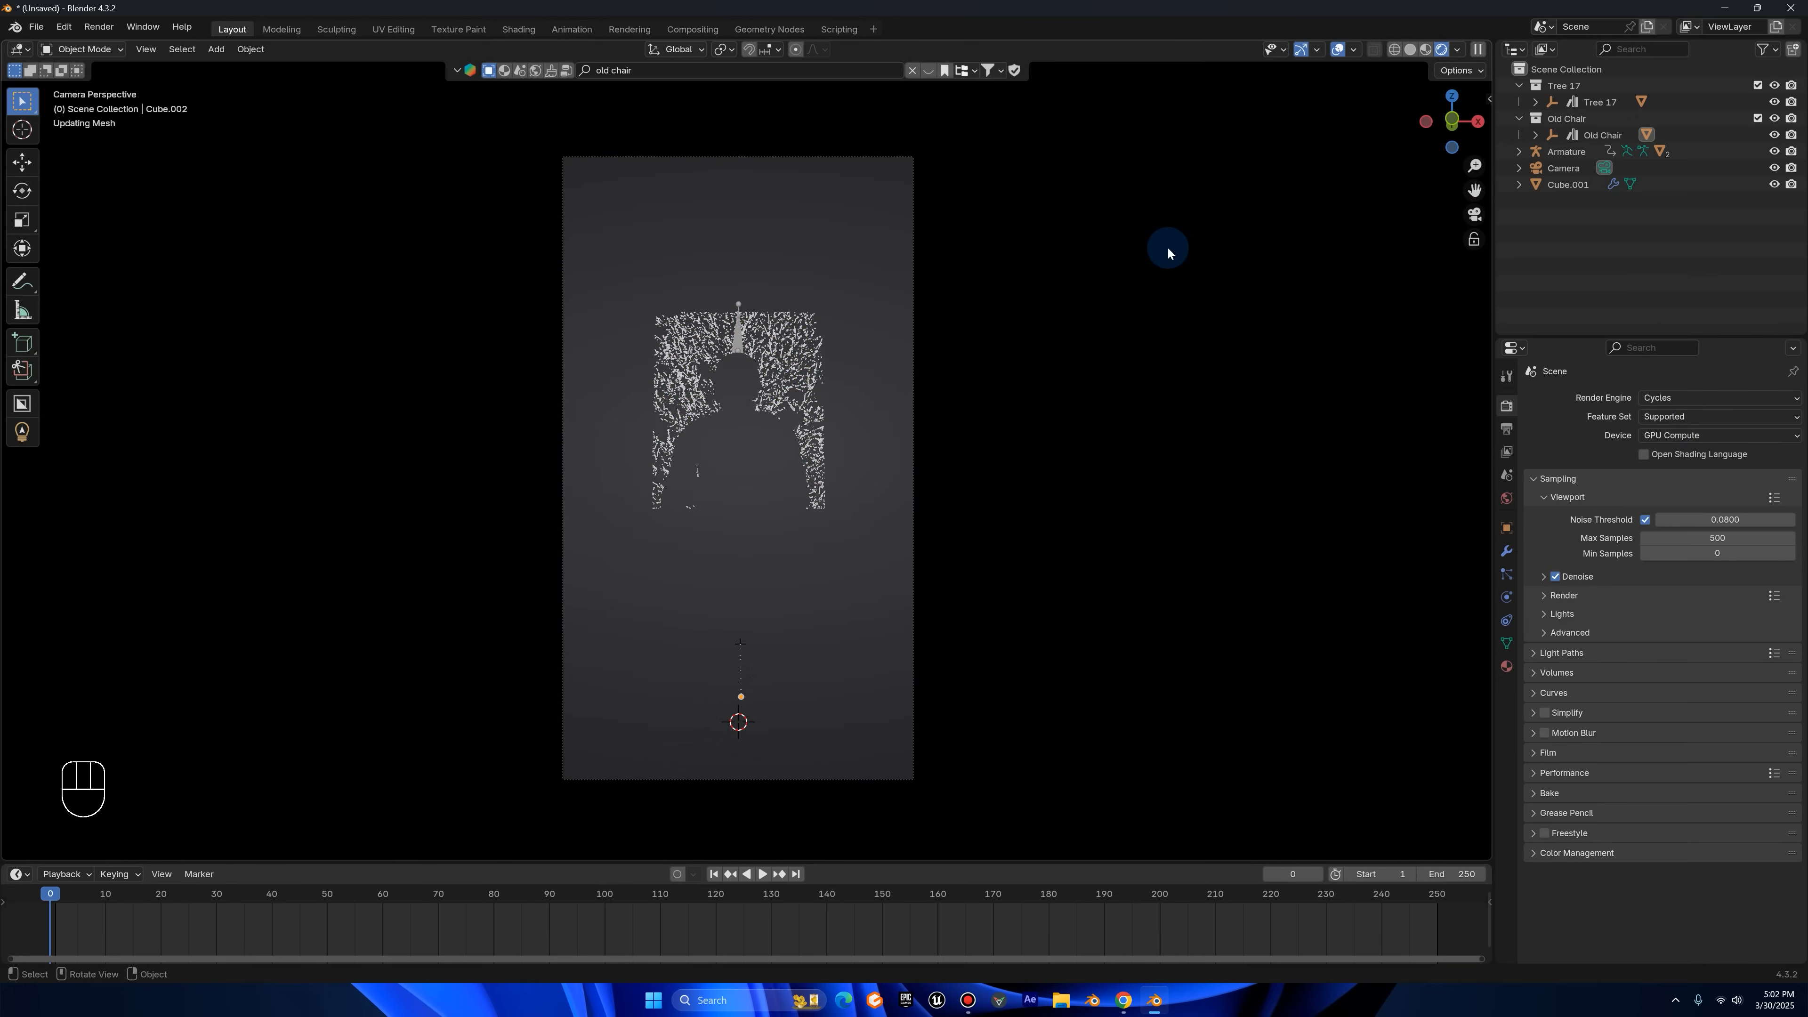
left_click(1338, 50)
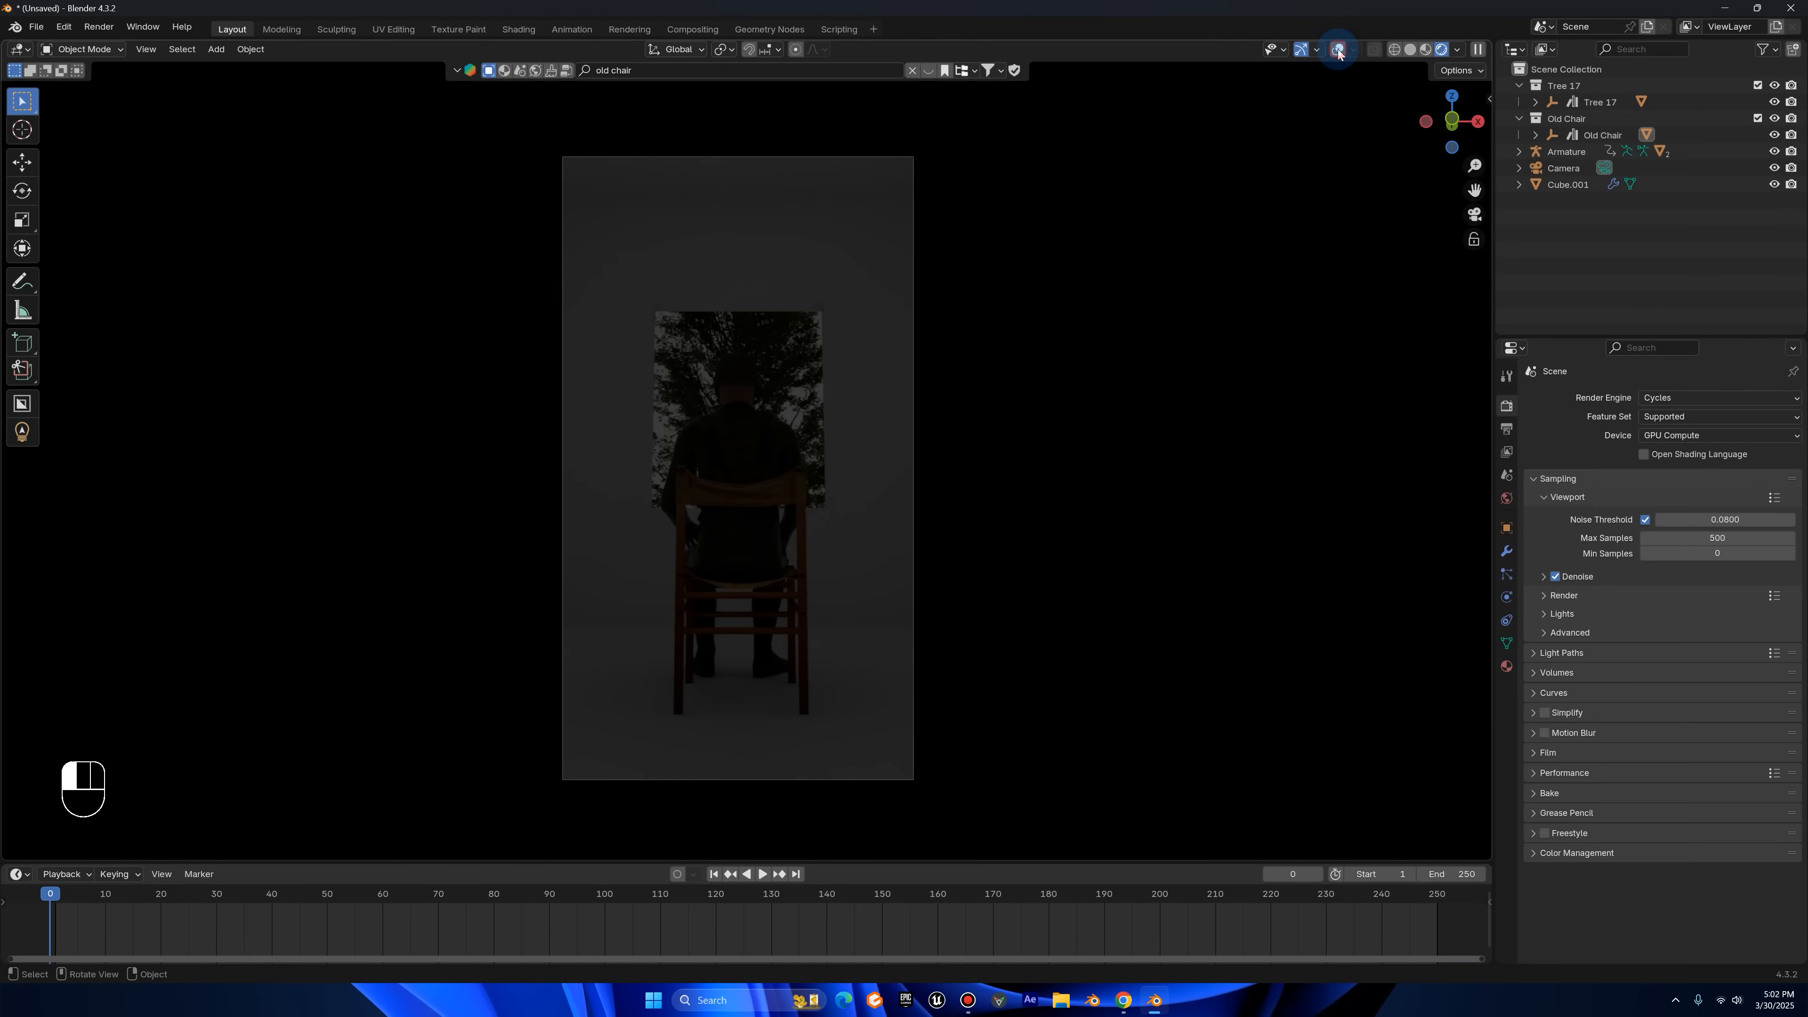
- Set the world background colour to pure black and return the viewport to solid shading
left_click(1507, 497)
left_click(1719, 489)
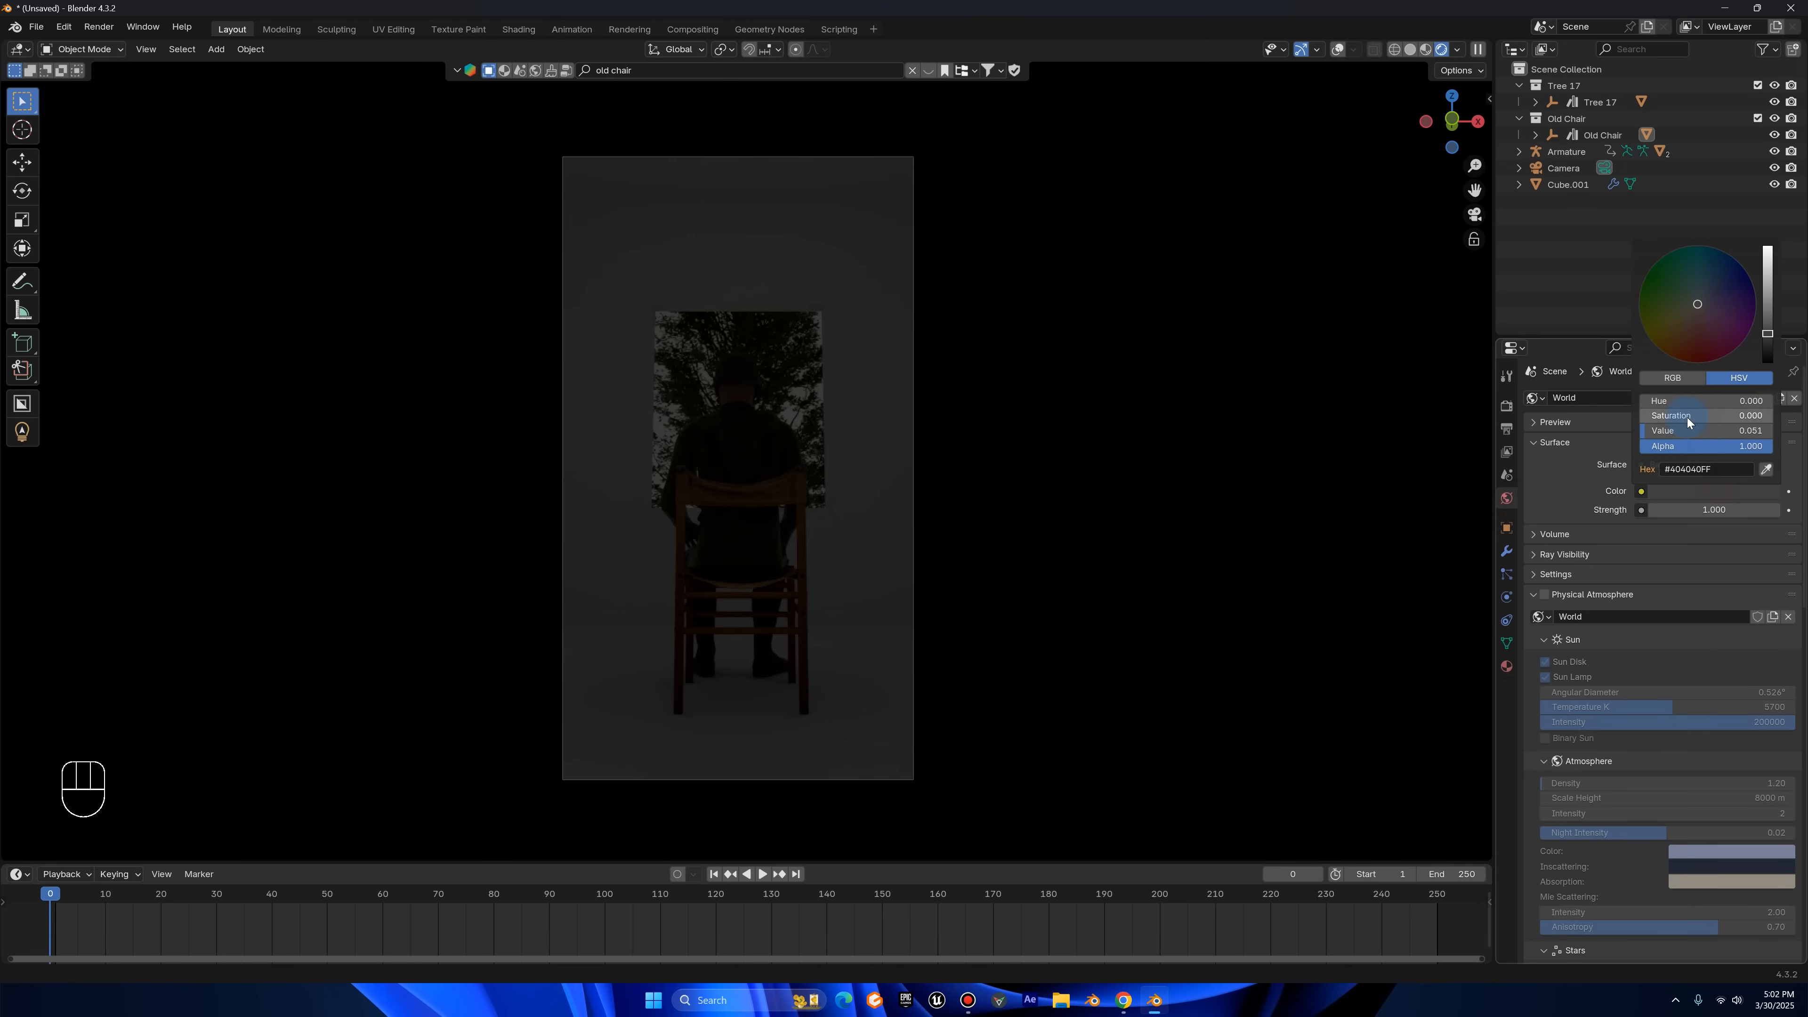
left_click_drag(1706, 430, 1642, 431)
left_click(1410, 53)
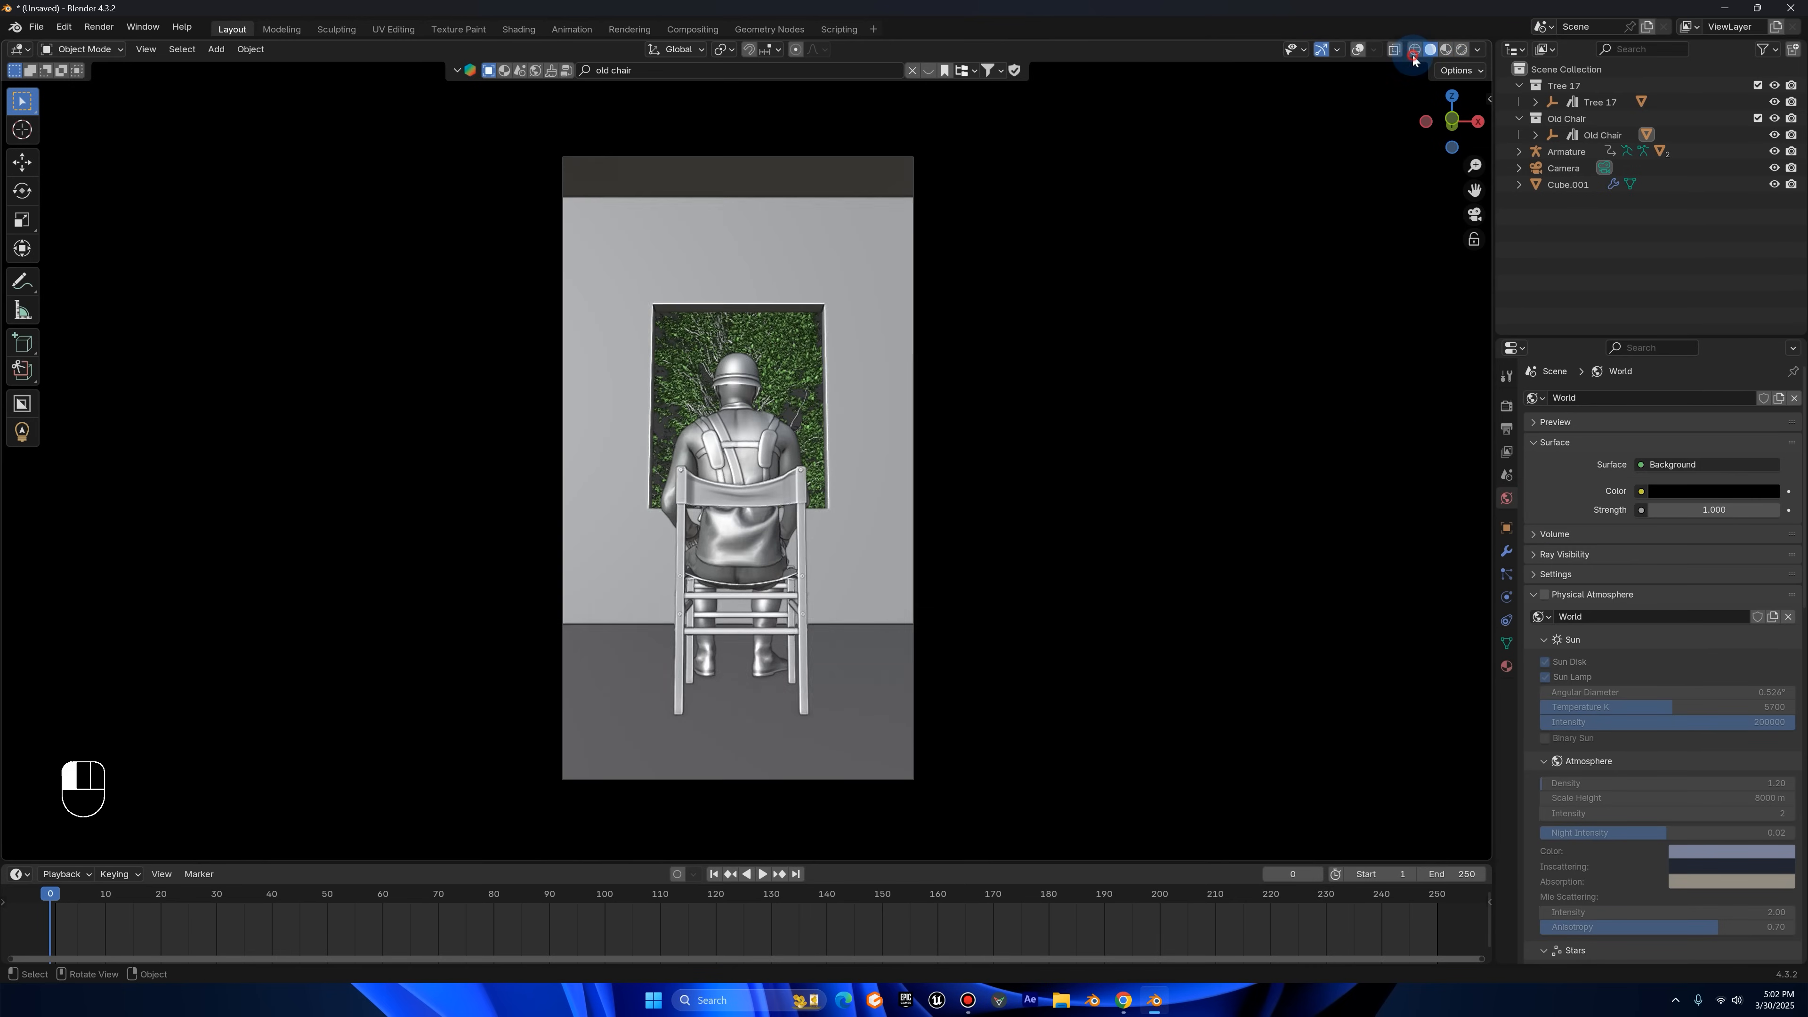
- Add an area light and place it outside the room beyond the tree, working in the right orthographic view
left_click(1475, 214)
scroll(1071, 356, "down", 8)
left_click(1464, 131)
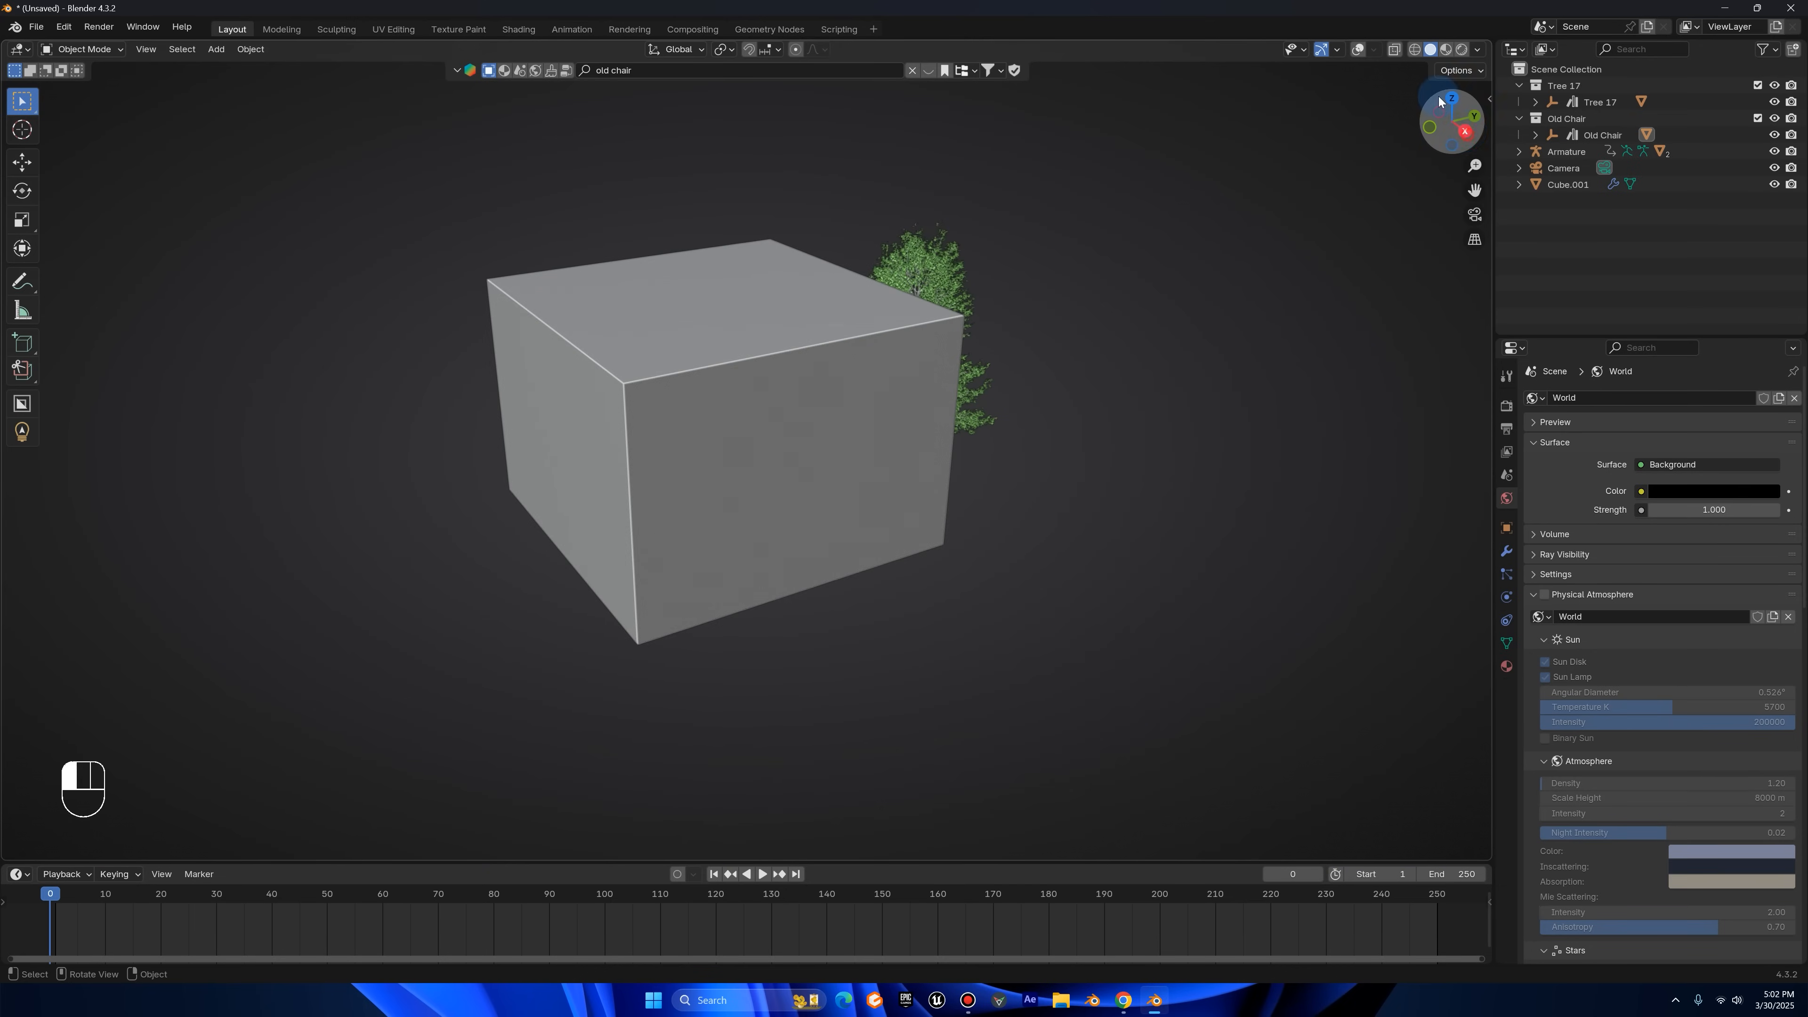
left_click(1358, 49)
key("shift+a")
mouse_move(997, 358)
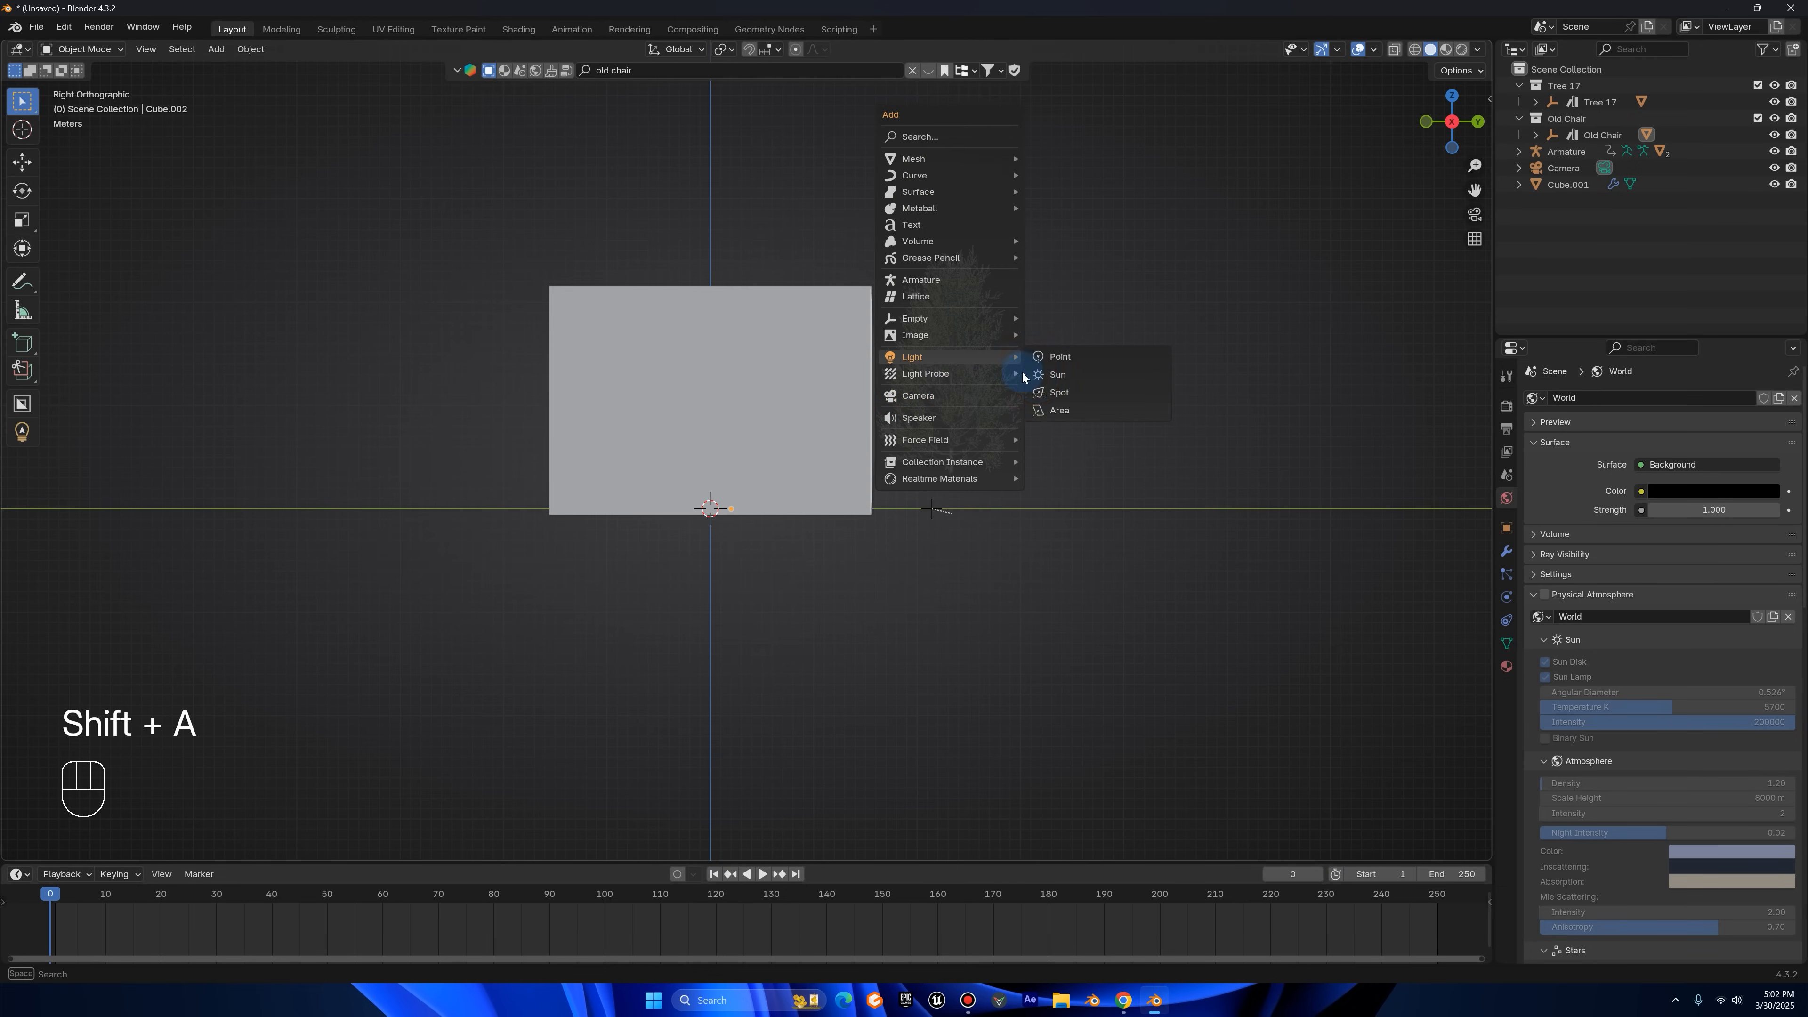
left_click(1054, 400)
key("g")
left_click(1387, 349)
- Rotate the area light to face the window, then fine-tune its tilt around global X from the camera view
key("r")
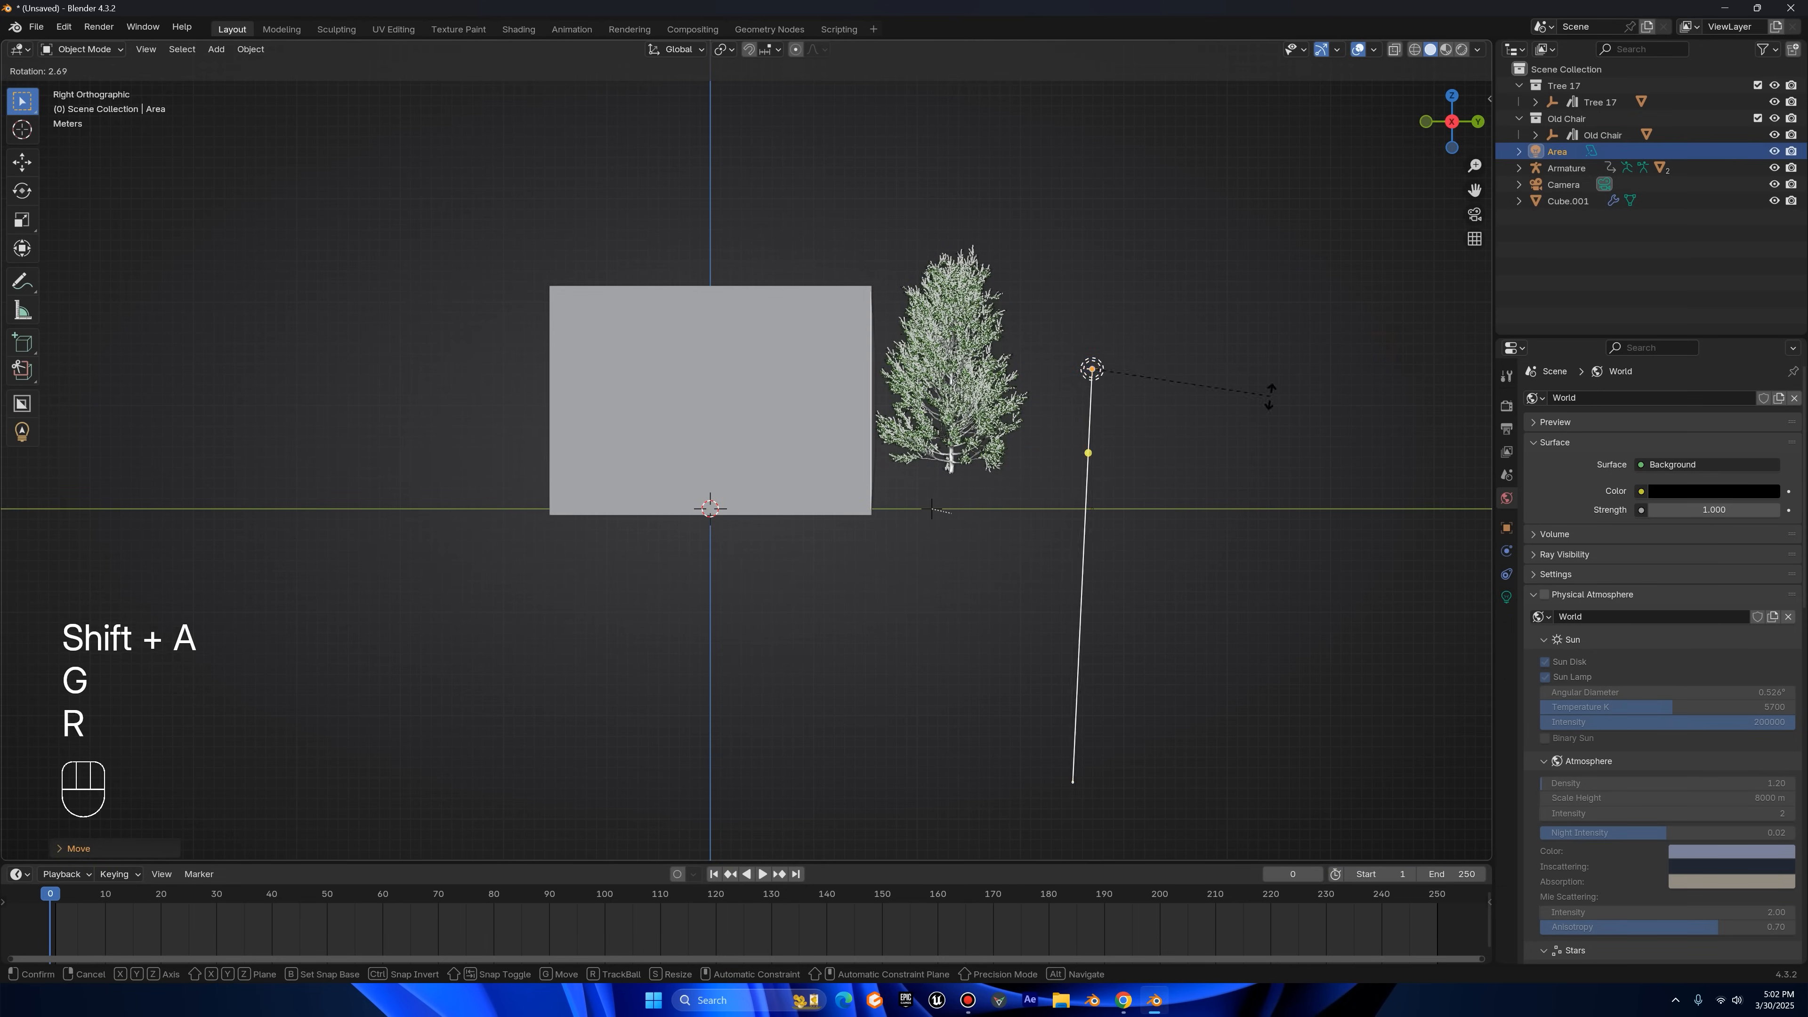
left_click(1439, 284)
left_click(1473, 215)
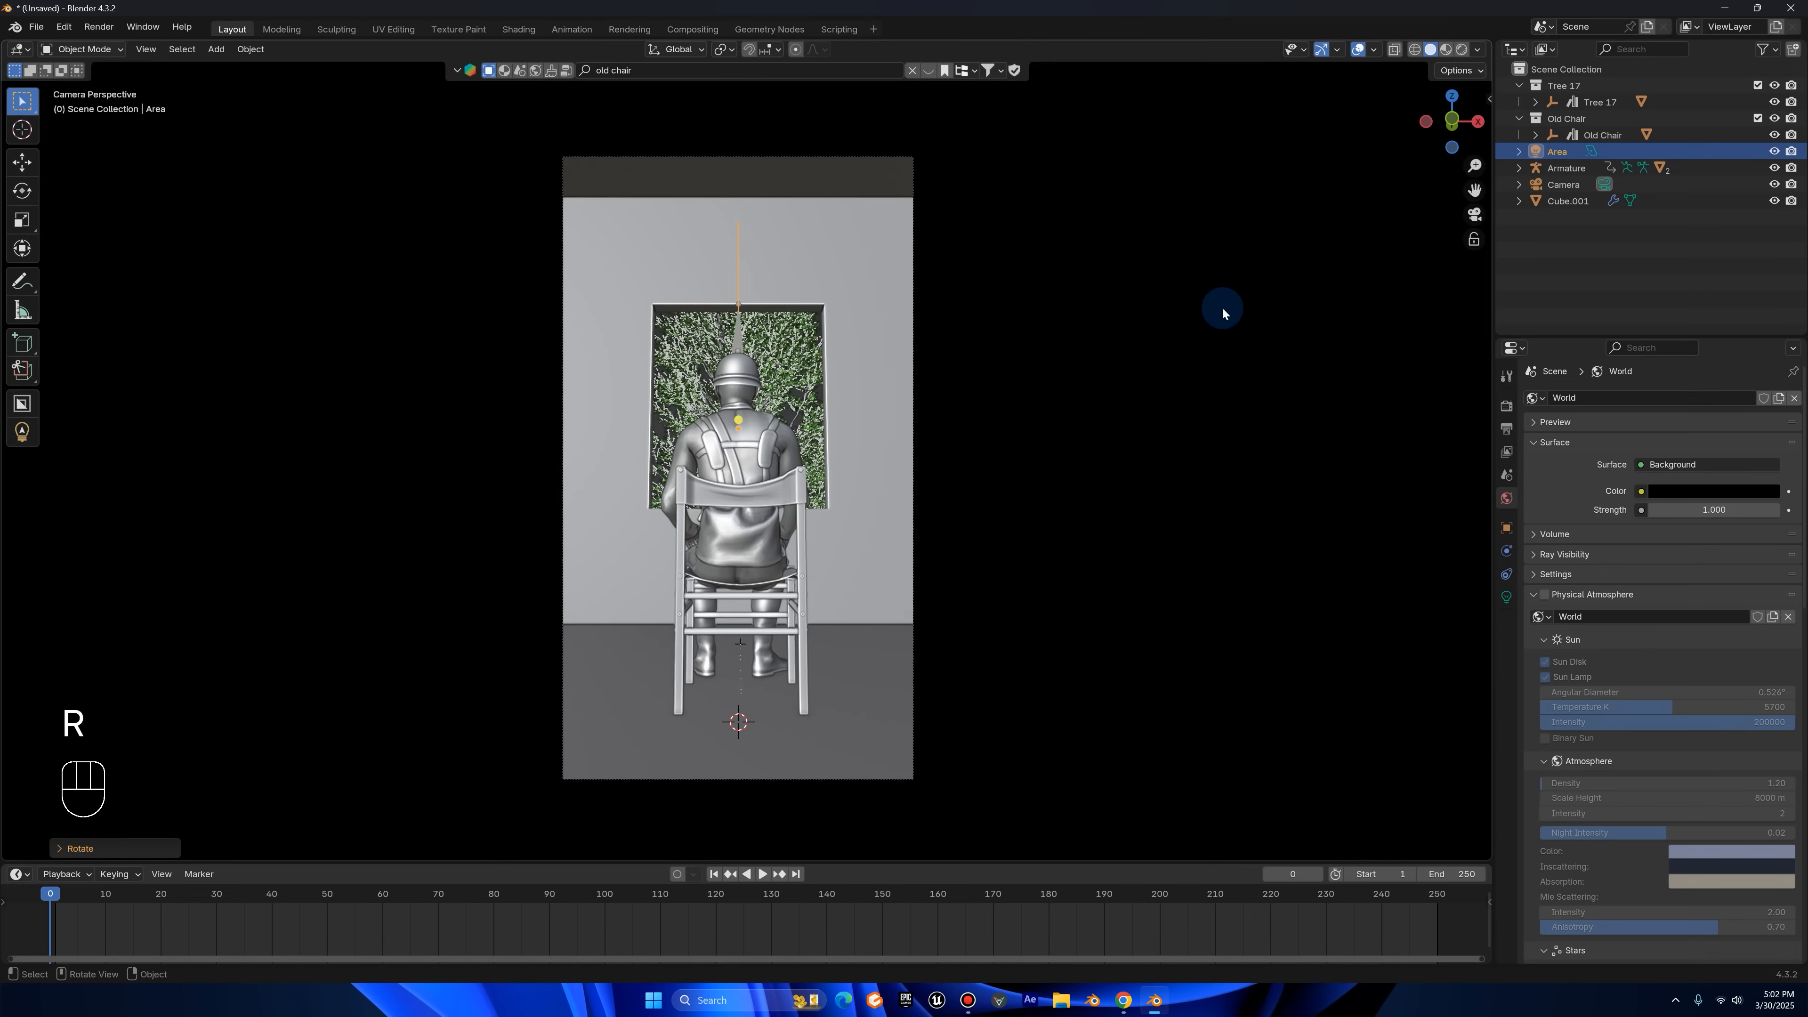
key("g")
key("r")
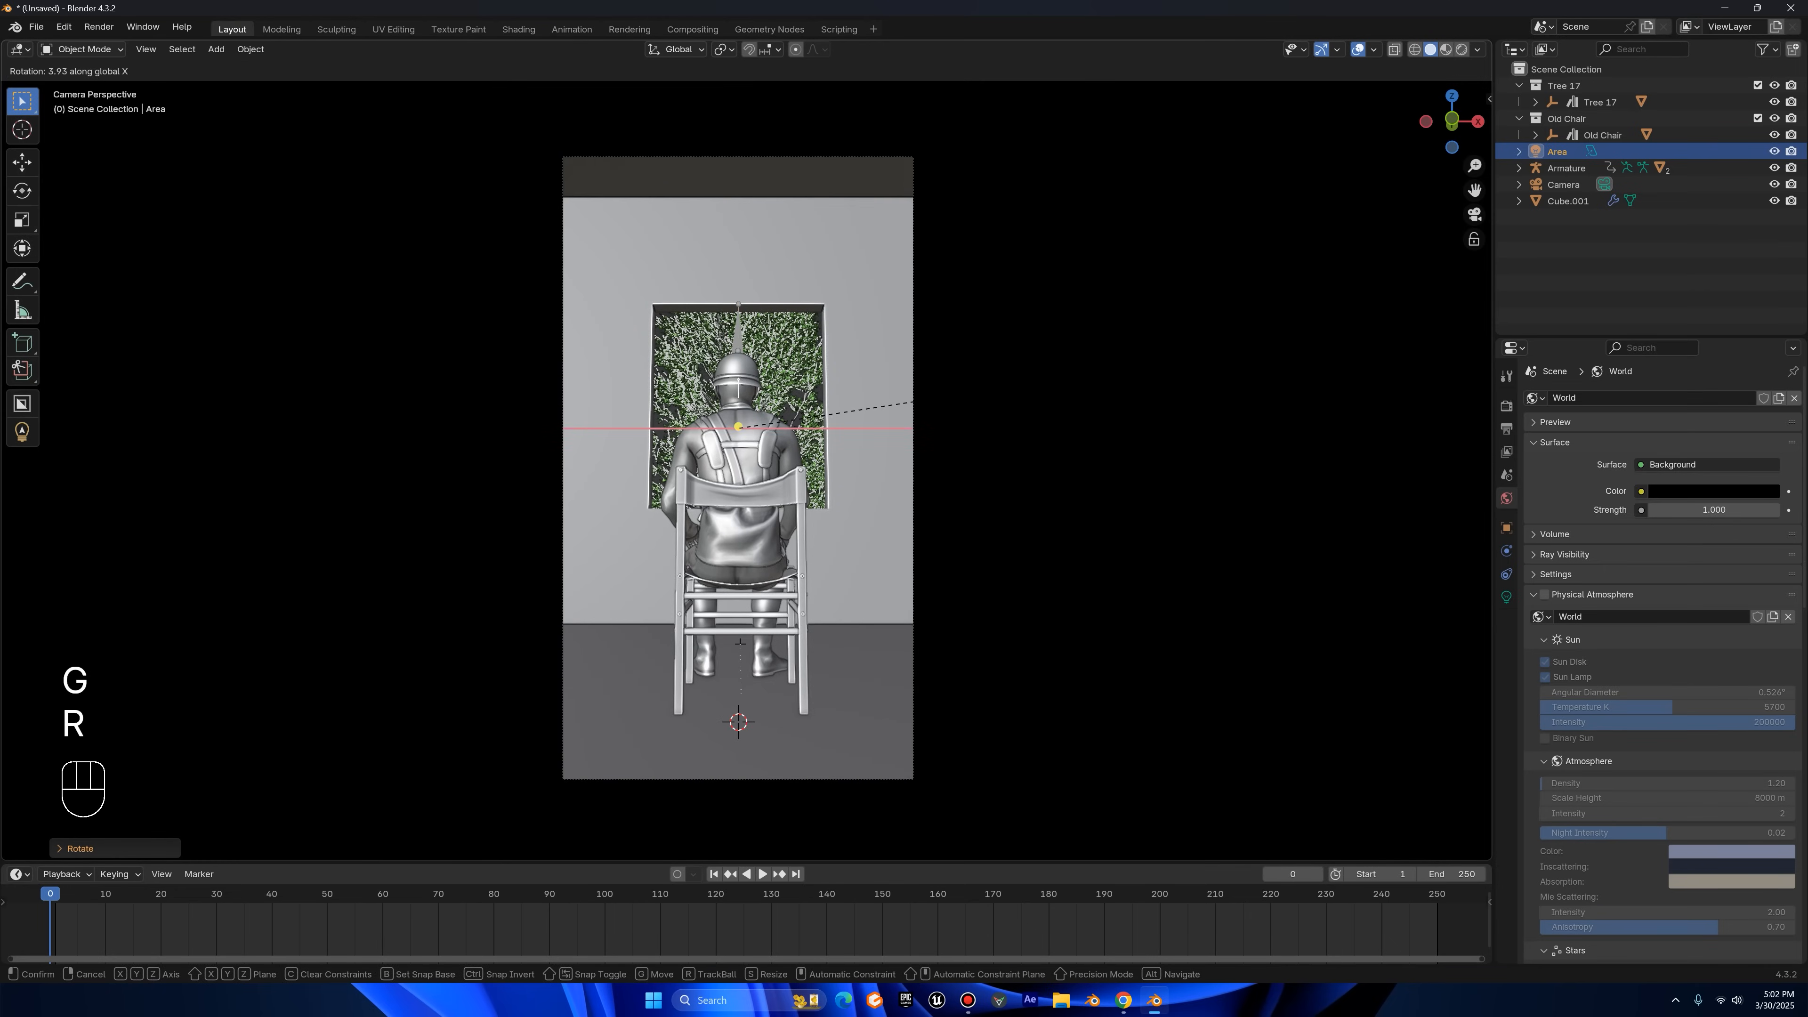
left_click(1235, 369)
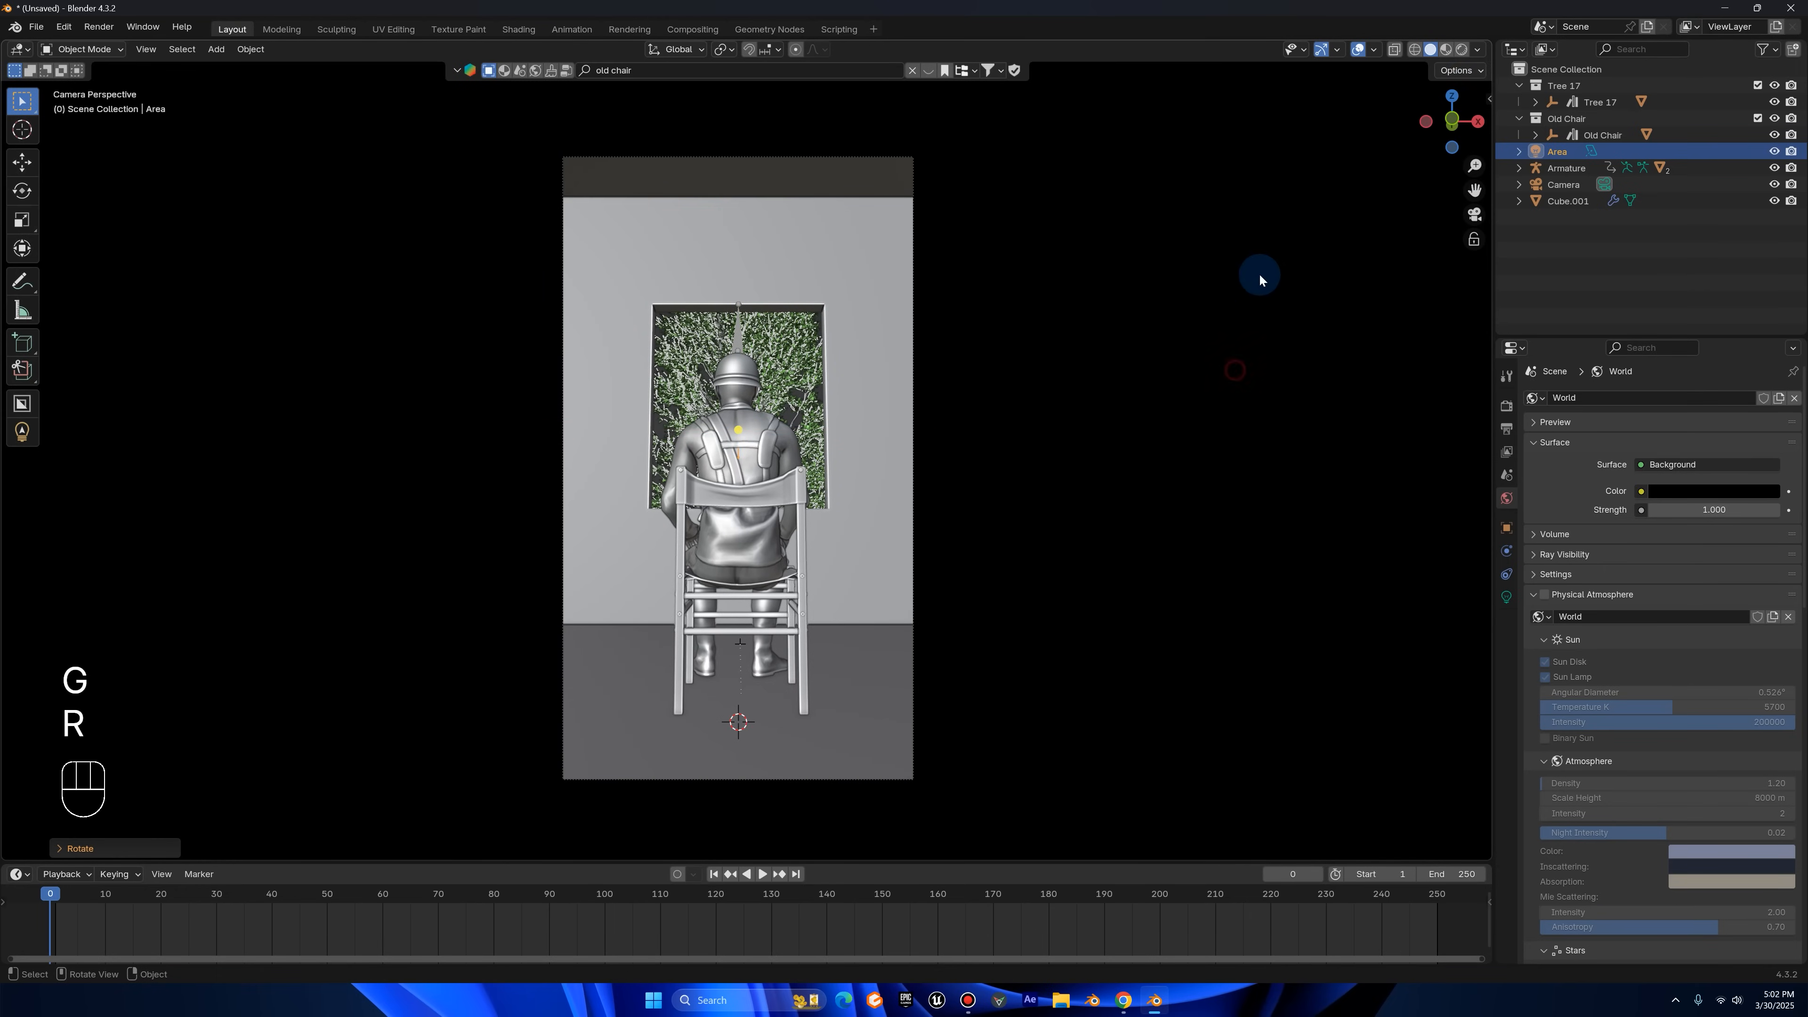
- Set the area light's power to 150 W while viewing the camera in rendered shading
left_click(1459, 50)
left_click(1335, 54)
middle_click_drag(1359, 641, 1263, 648)
left_click(1475, 213)
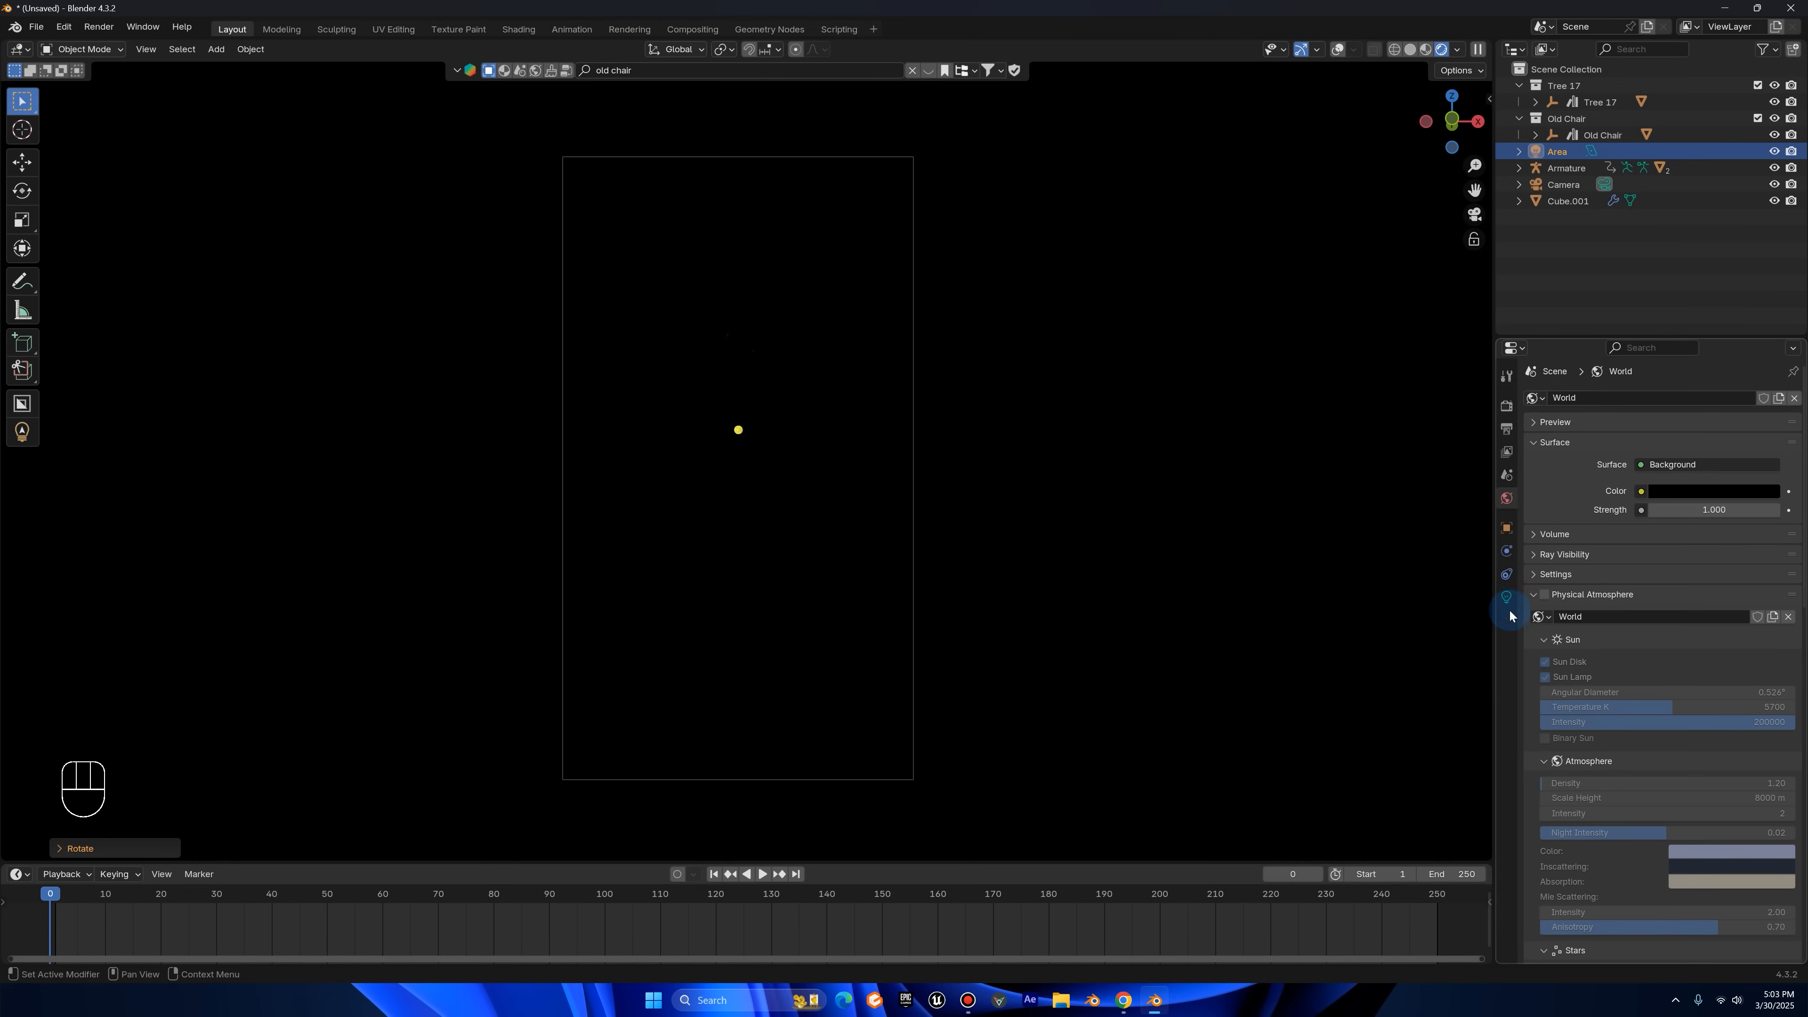
left_click(1505, 599)
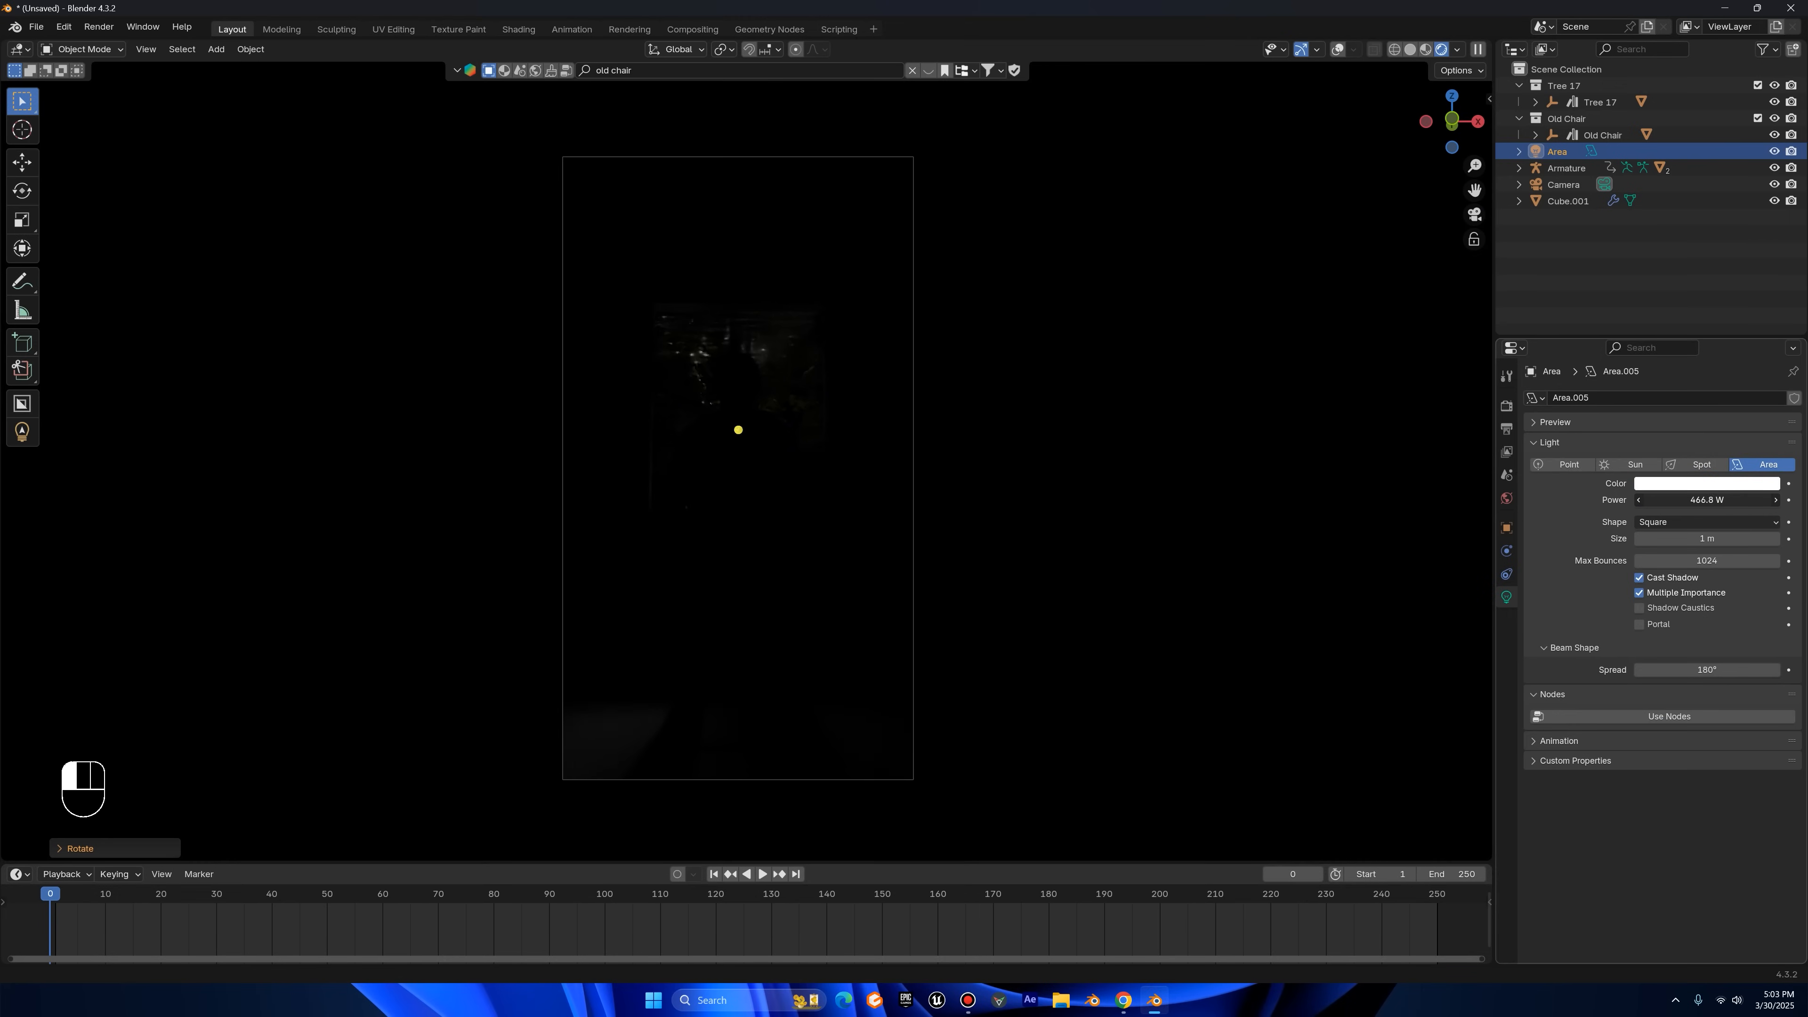
left_click(1722, 501)
type("150")
key("Return")
- Return to solid shading, add a new cube and scale it up until it surrounds the room
left_click(1338, 51)
middle_click_drag(1310, 121, 1283, 125)
left_click(1409, 54)
scroll(1090, 369, "down", 7)
middle_click_drag(1082, 378, 1040, 449)
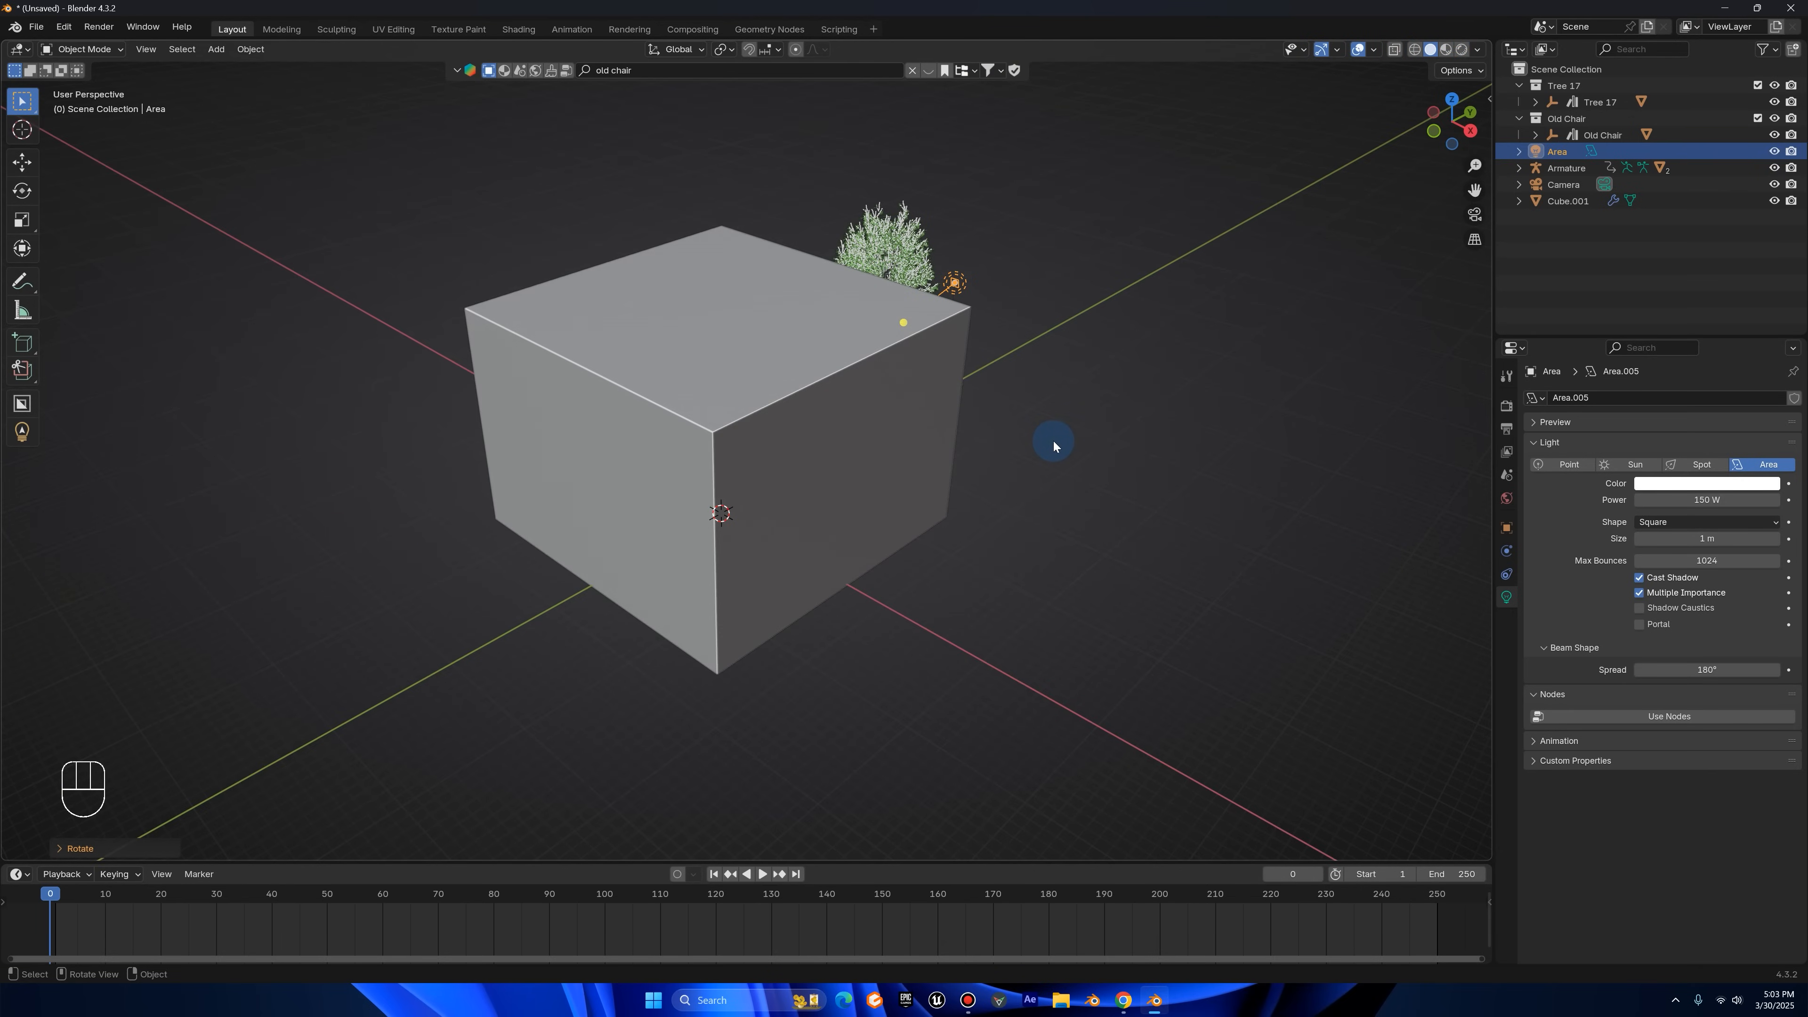
key("shift+a")
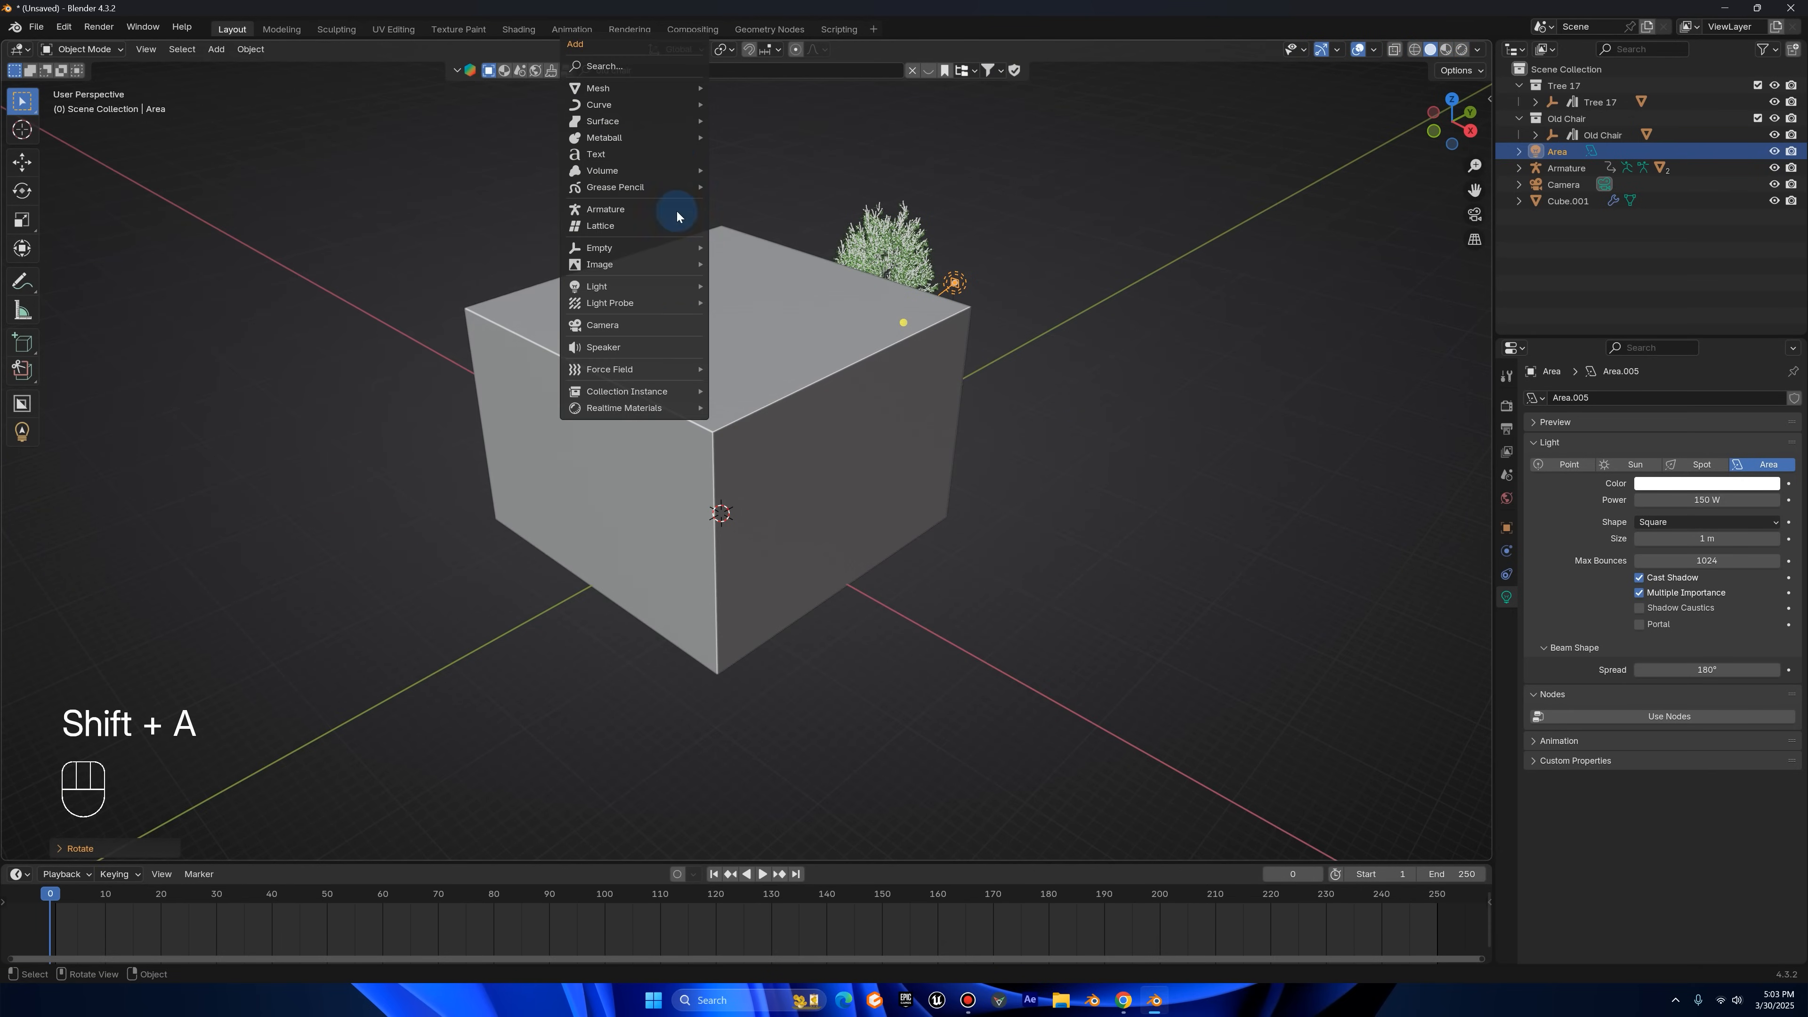
mouse_move(651, 88)
left_click(754, 107)
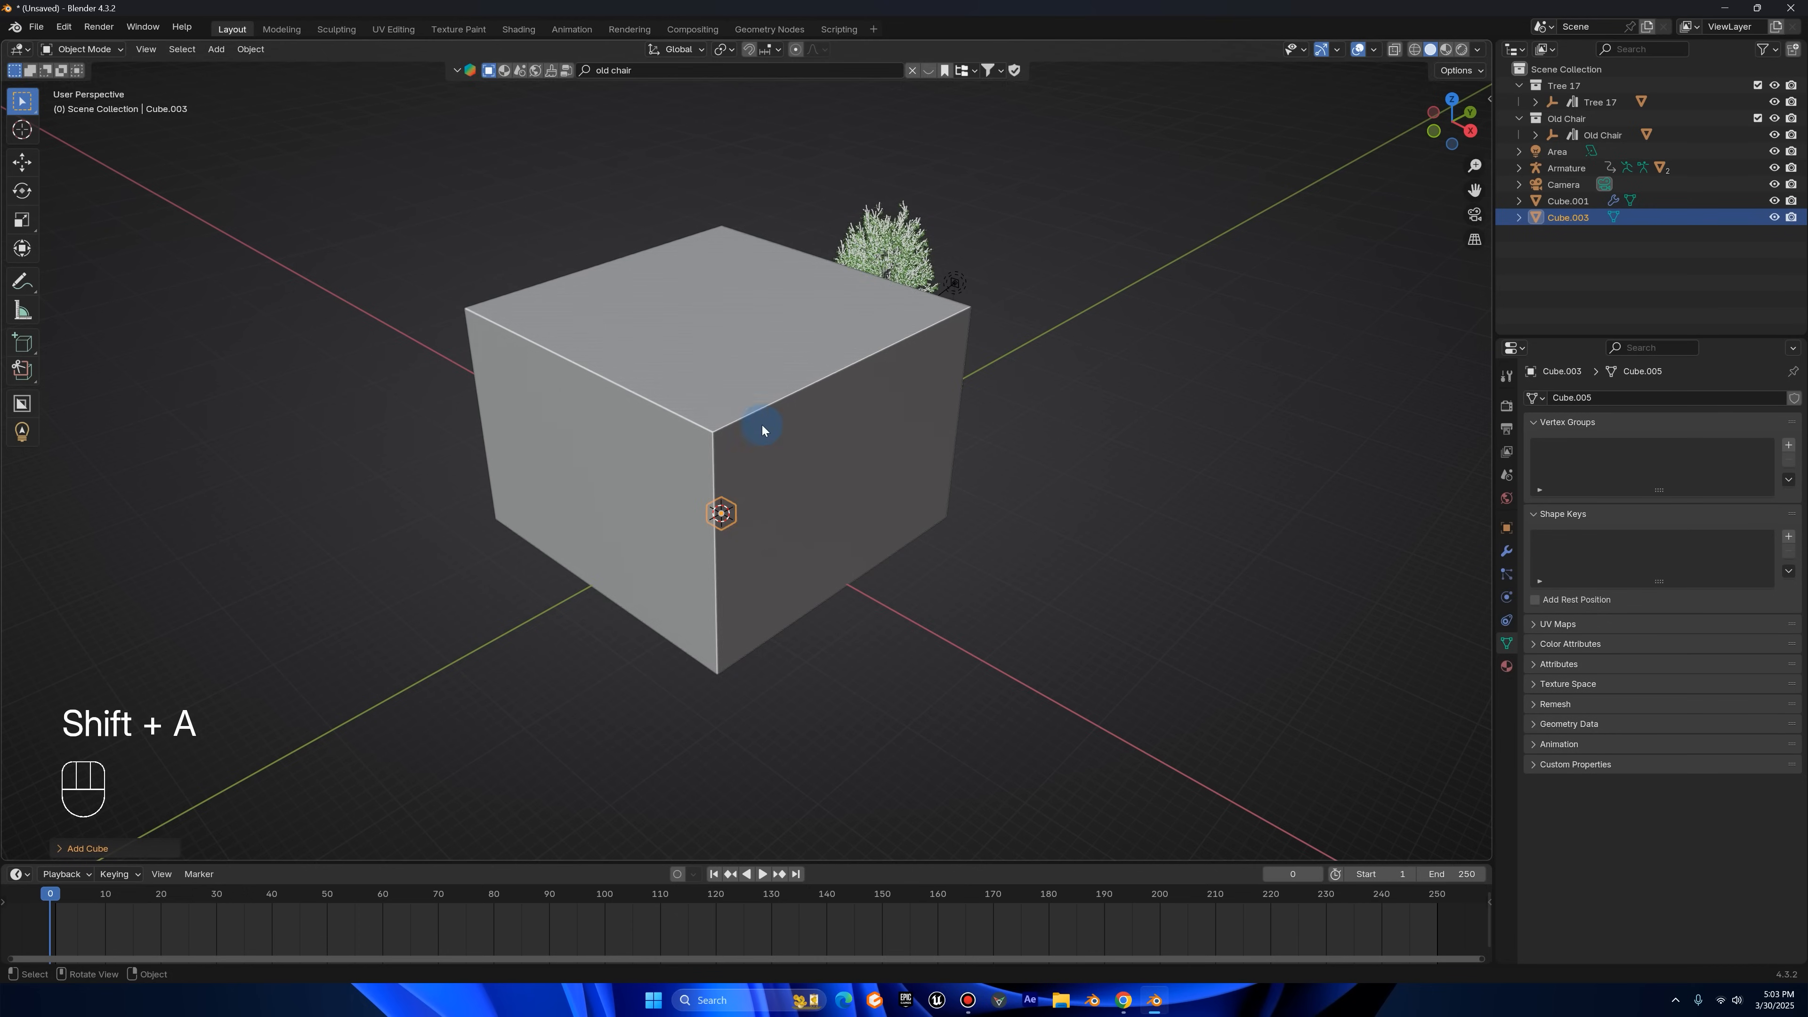
key("s")
left_click(897, 202)
- In the see-through right view, move the new cube over the room and tree, then adjust its Y length and Z height
left_click(1471, 131)
key("g")
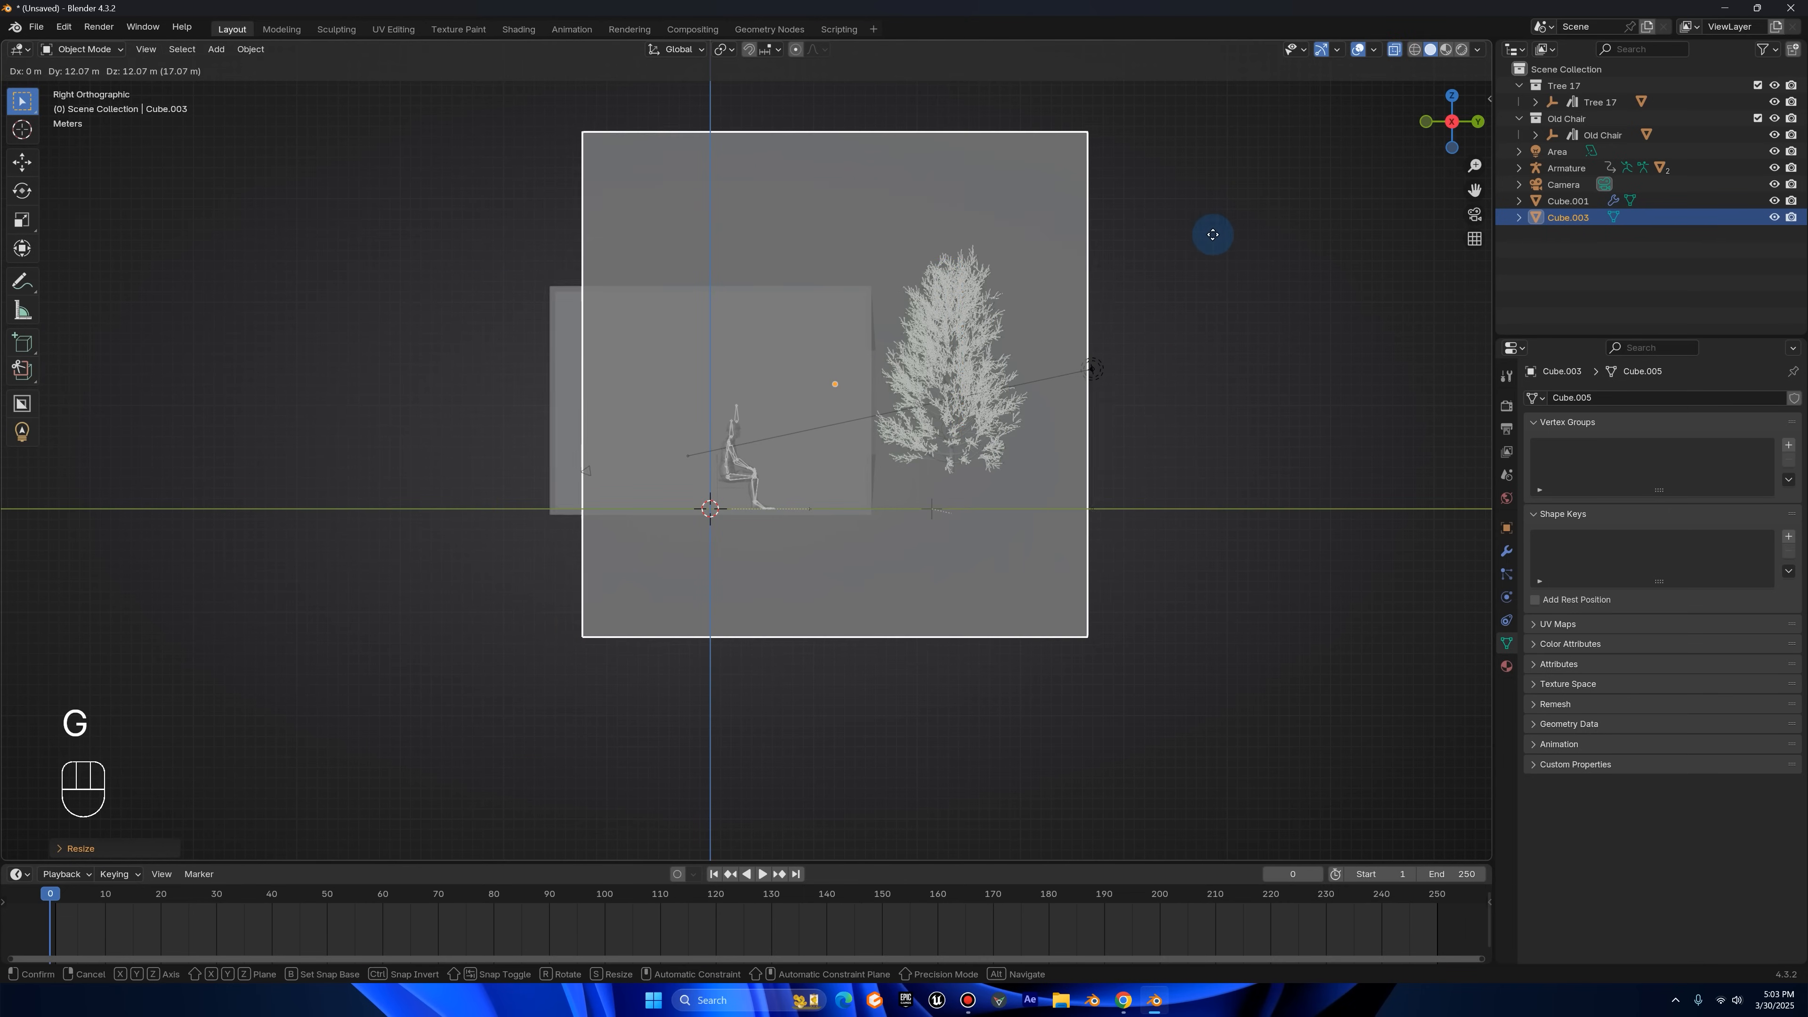
left_click(1180, 227)
key("s")
key("y")
key("s")
key("s")
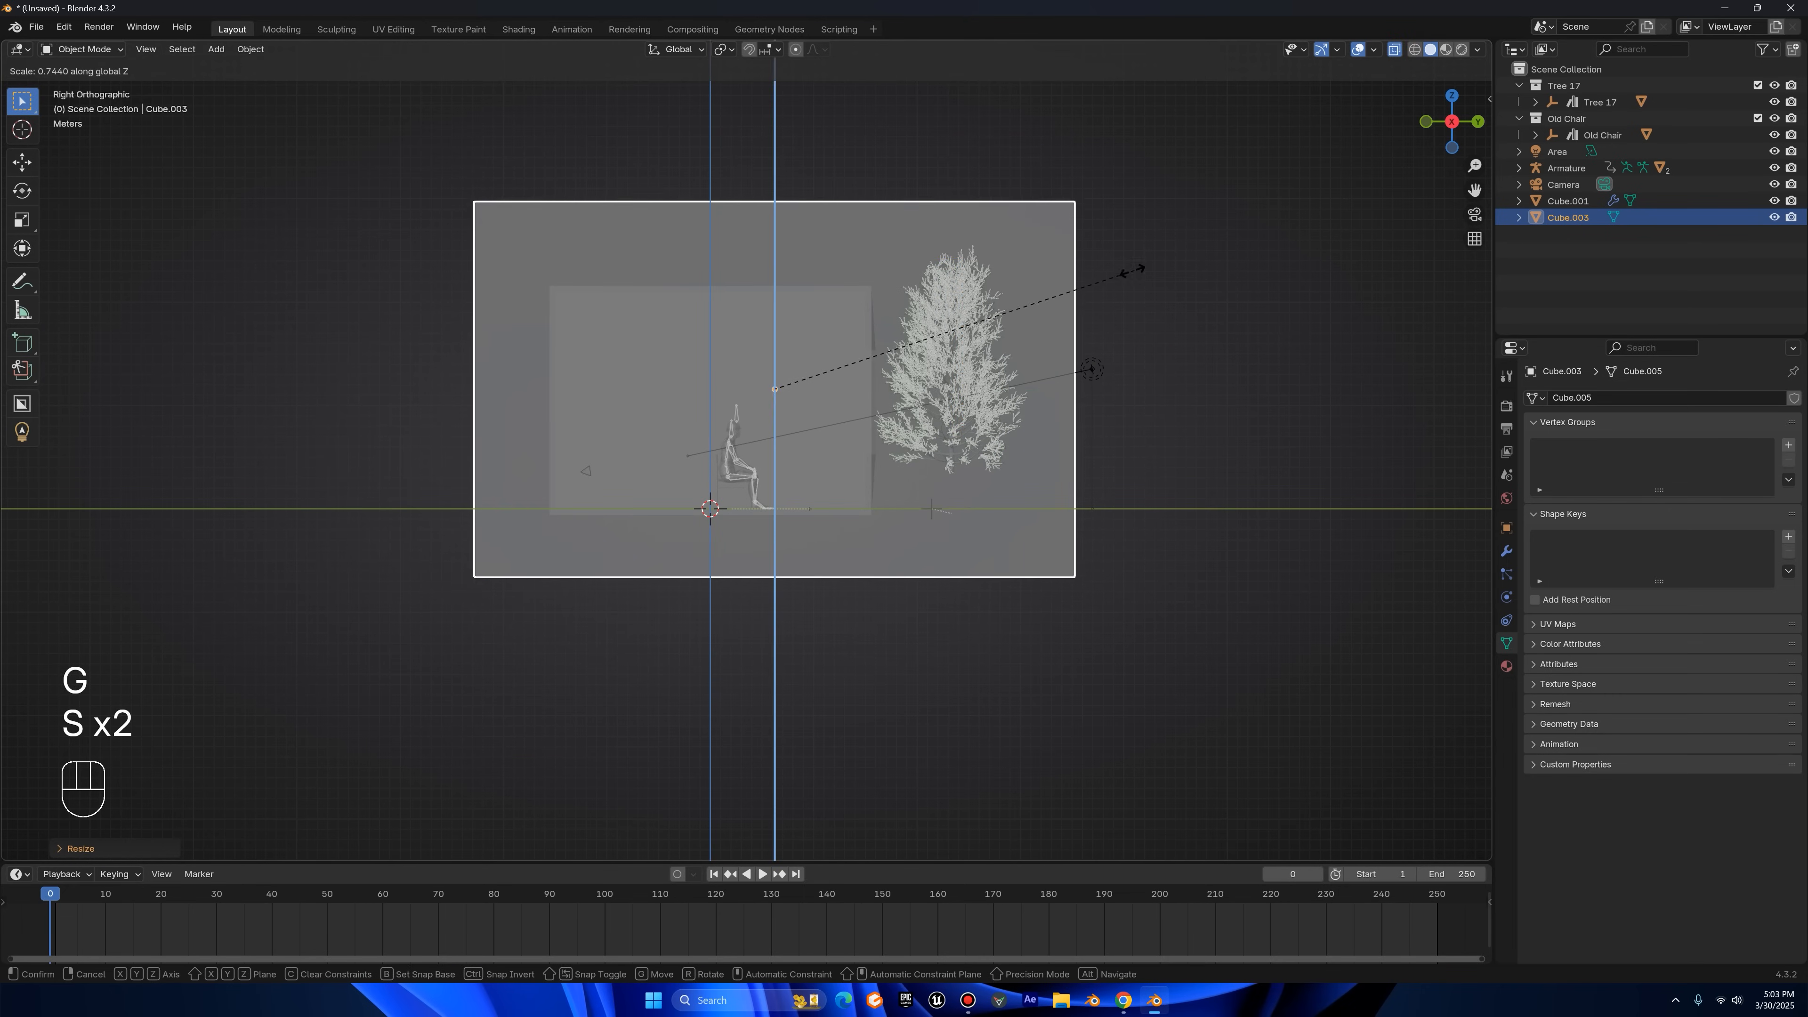
left_click(1057, 288)
- Scale the enclosing cube along X to fit around the room, then turn off the see-through display
left_click(1426, 124)
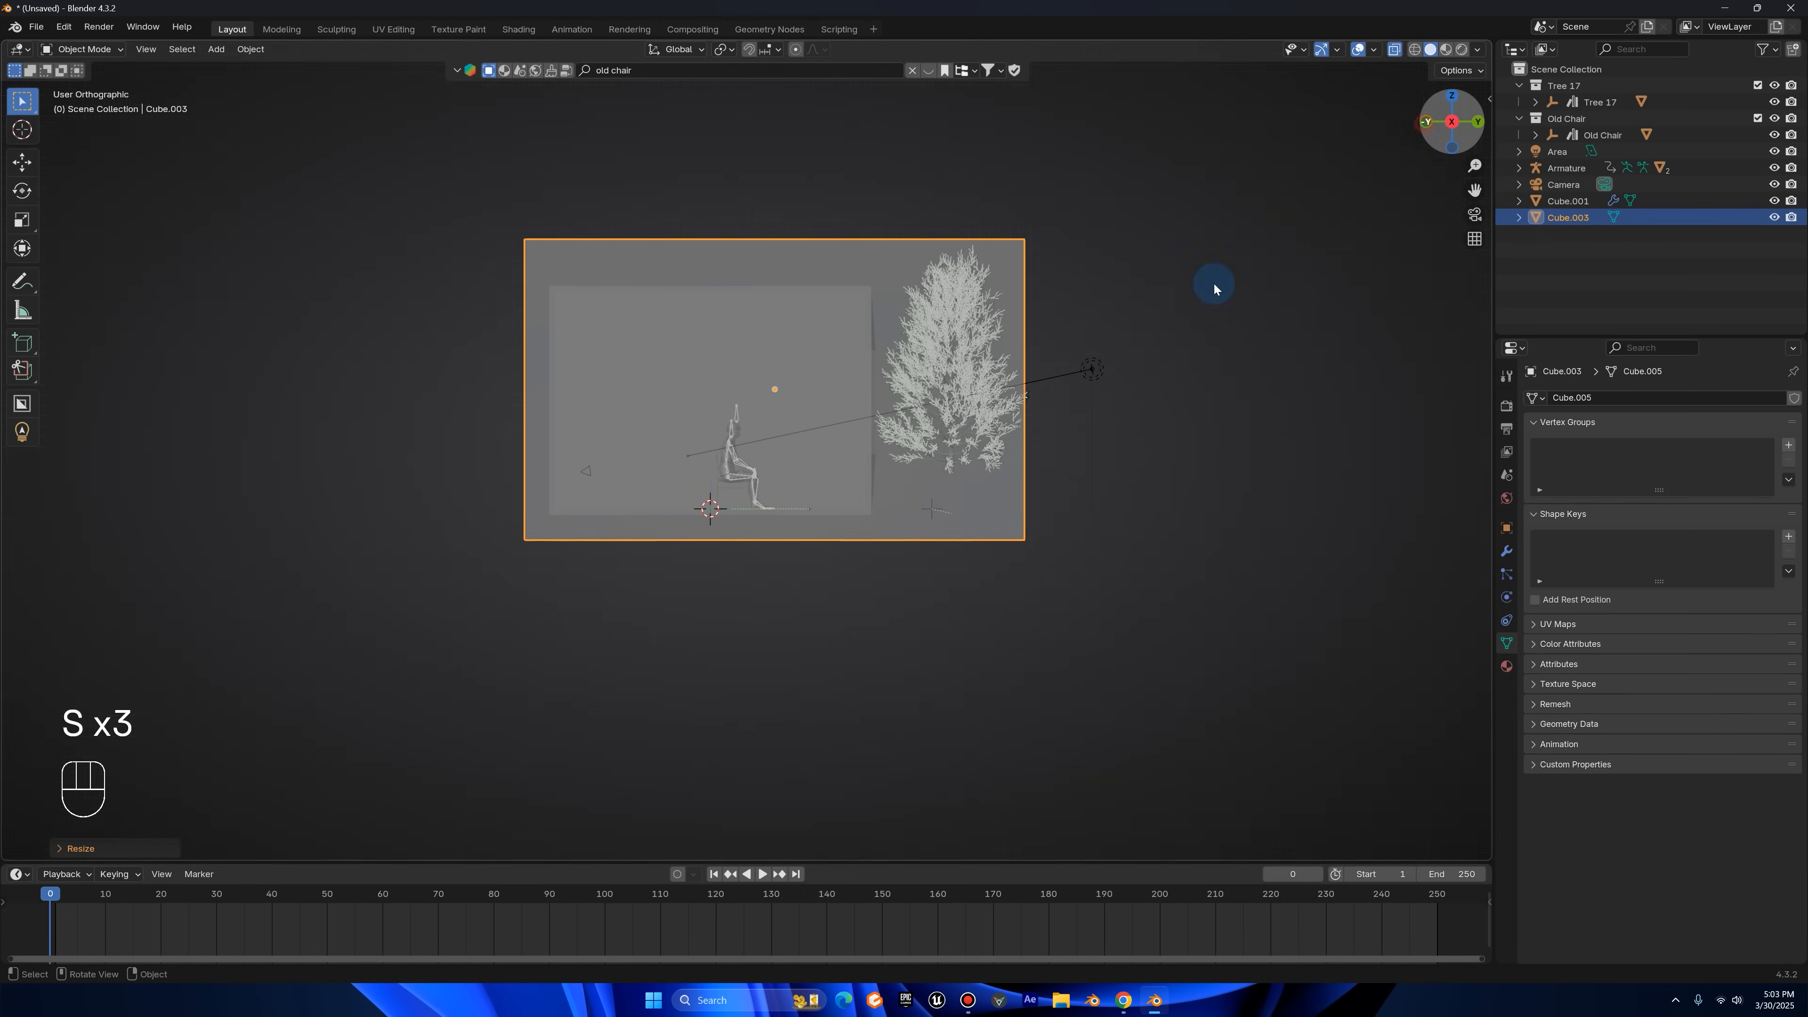
key("s")
key("x")
left_click(1006, 379)
middle_click_drag(1095, 321, 925, 371)
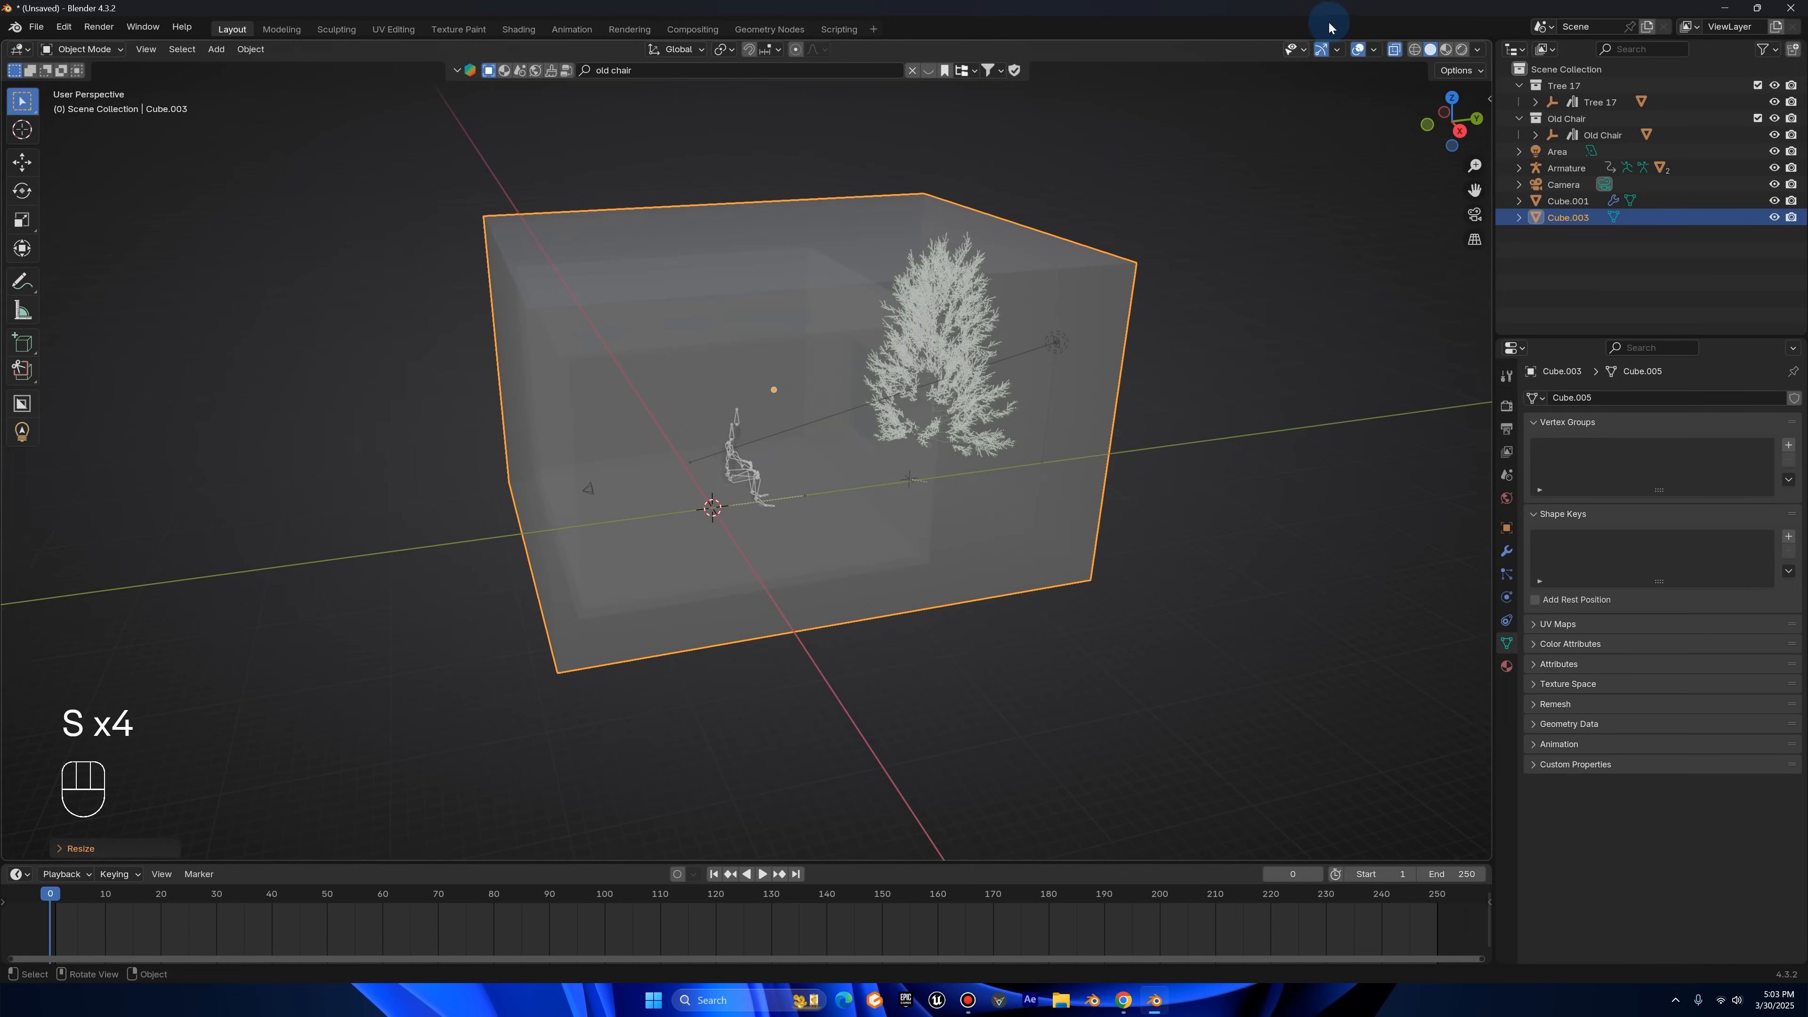
key("alt+z")
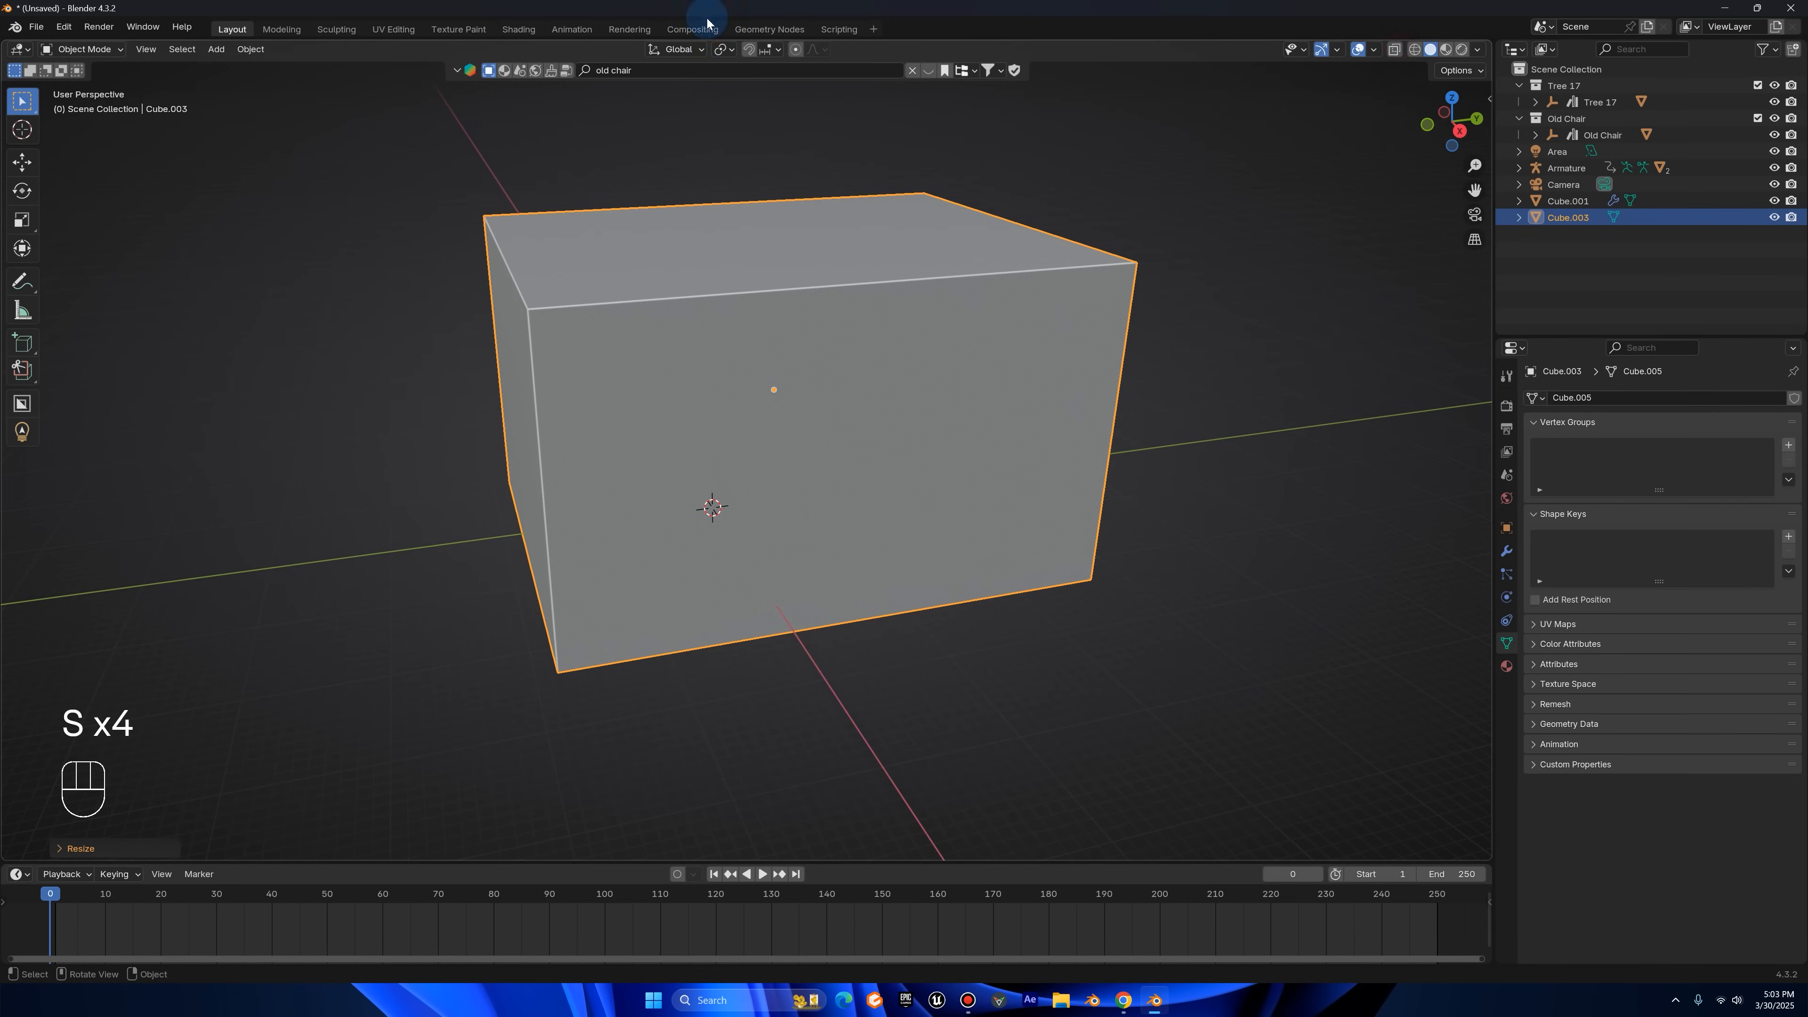
- In the Shading workspace, create a new material for the enclosing cube and delete its Principled BSDF node
left_click(519, 29)
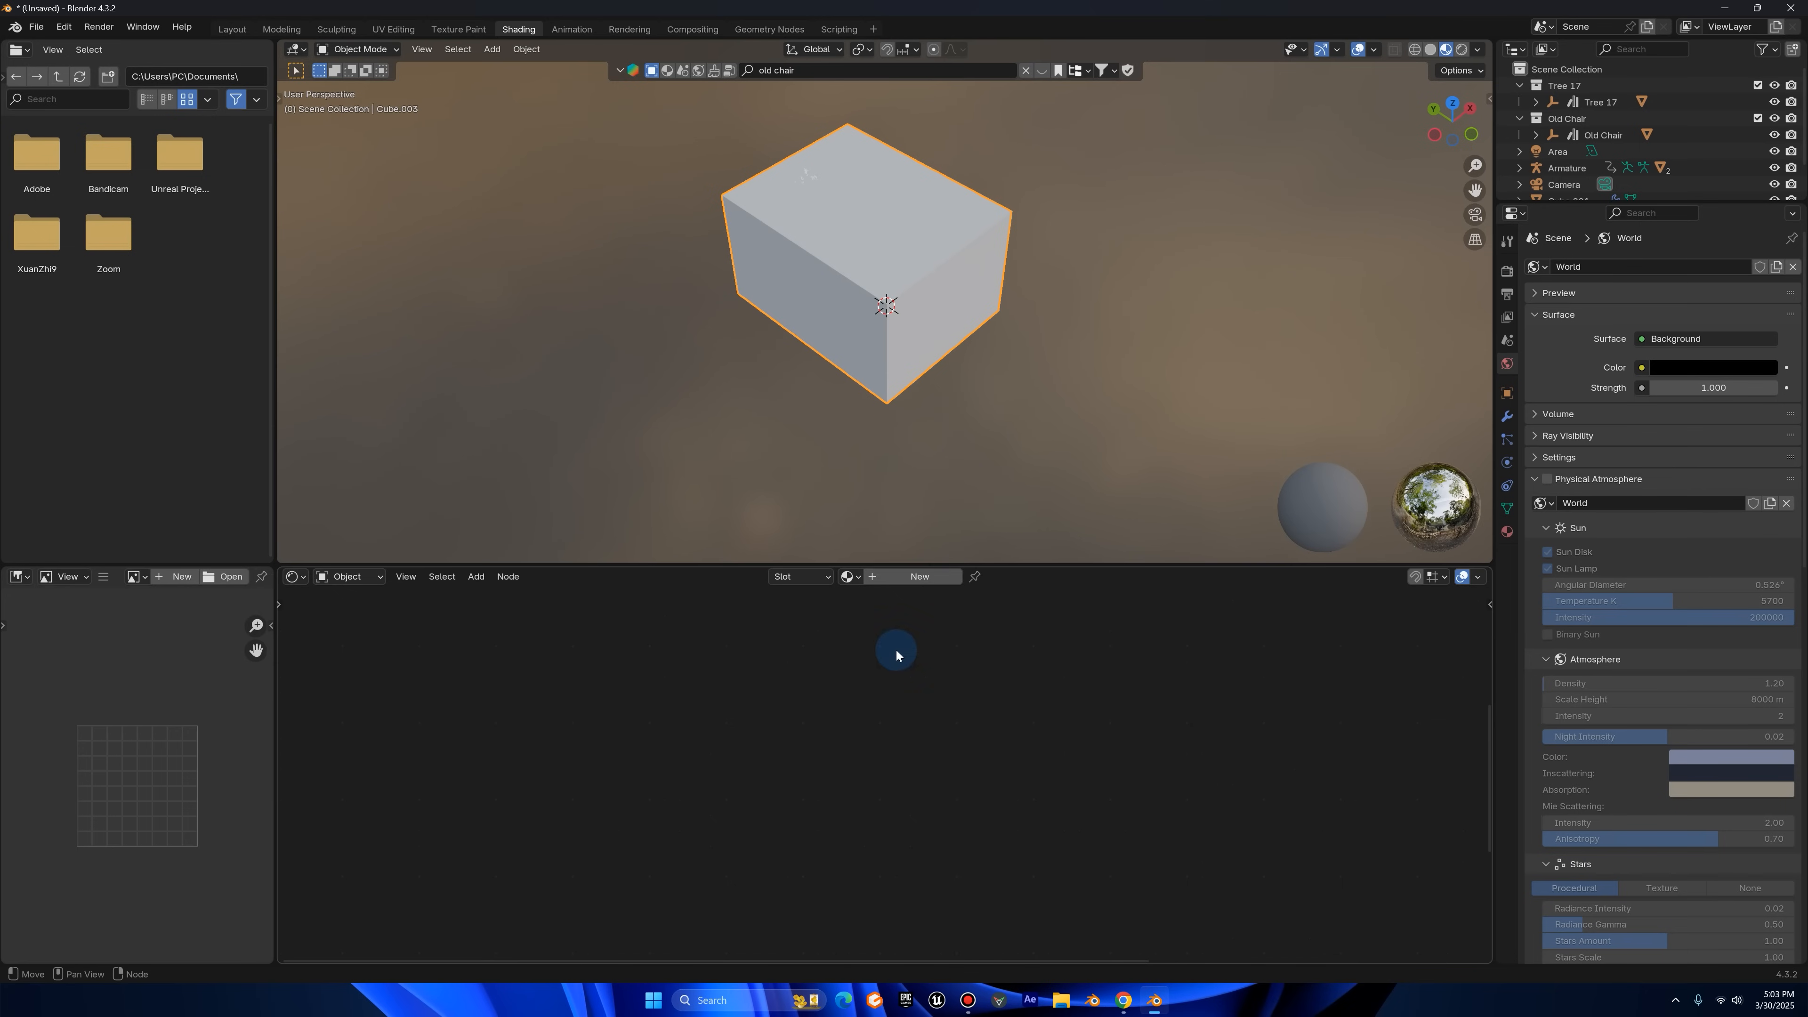
left_click(920, 576)
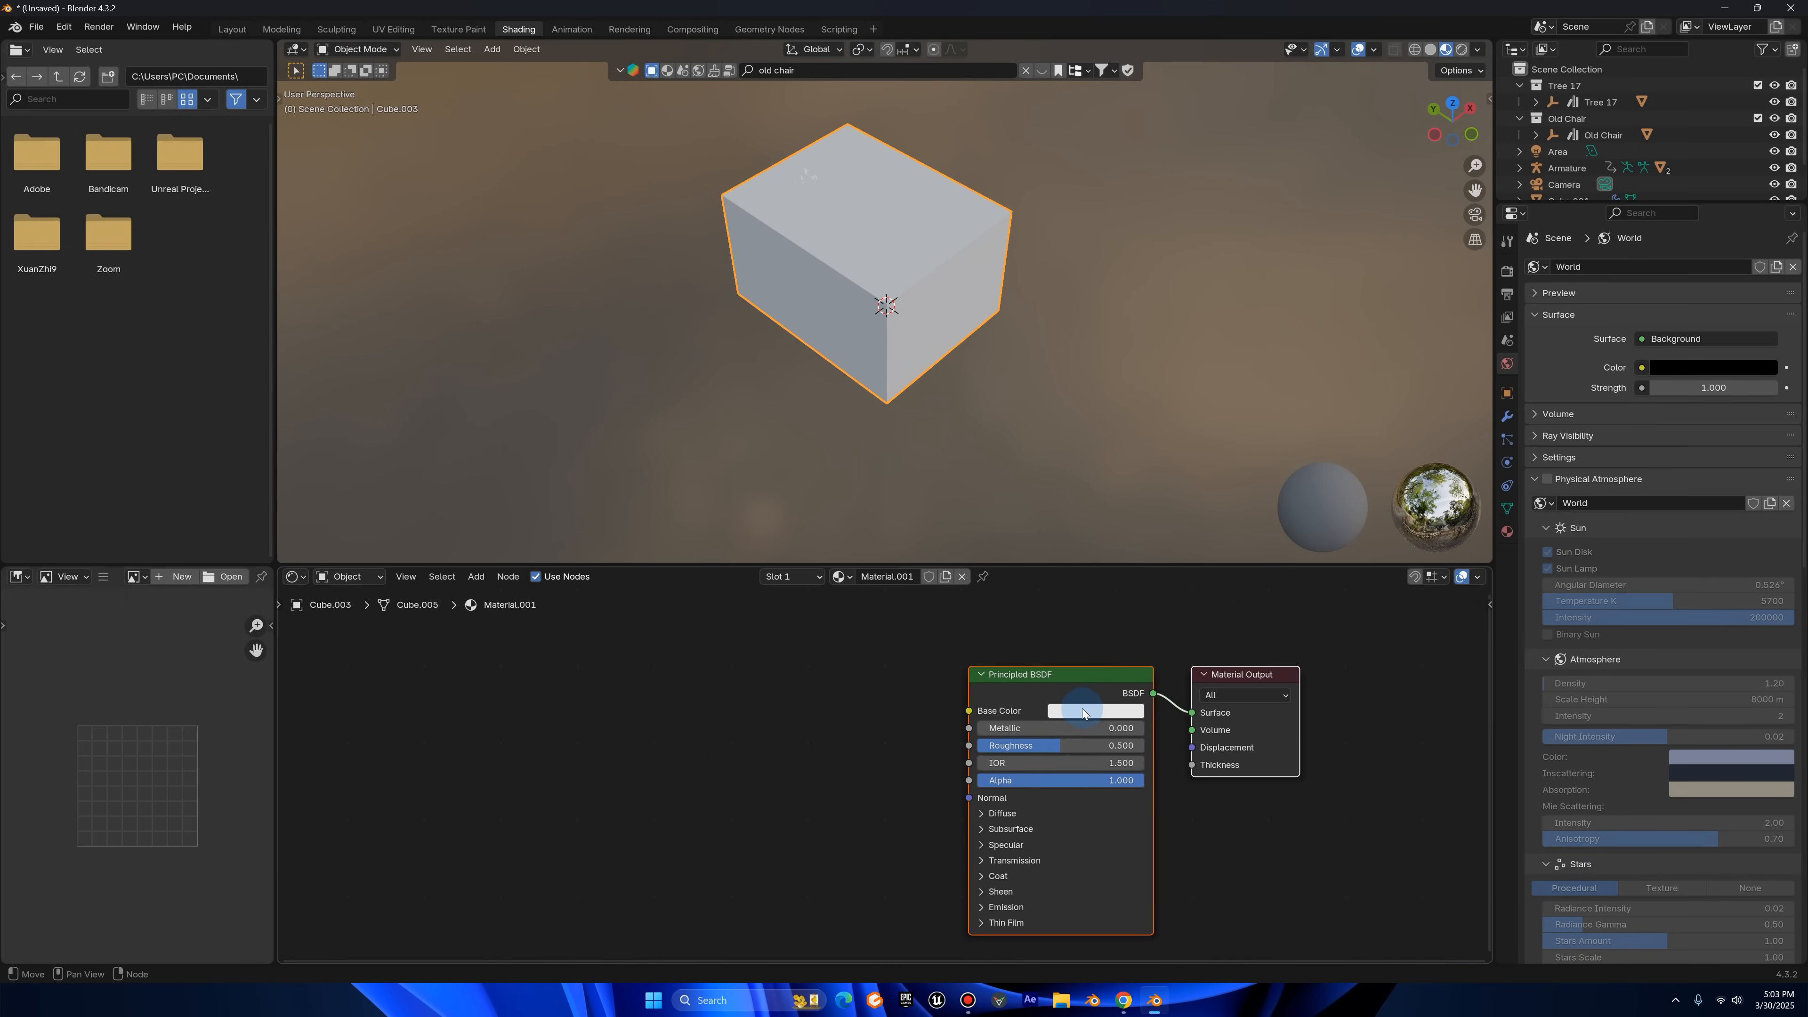
key("x")
key("Home")
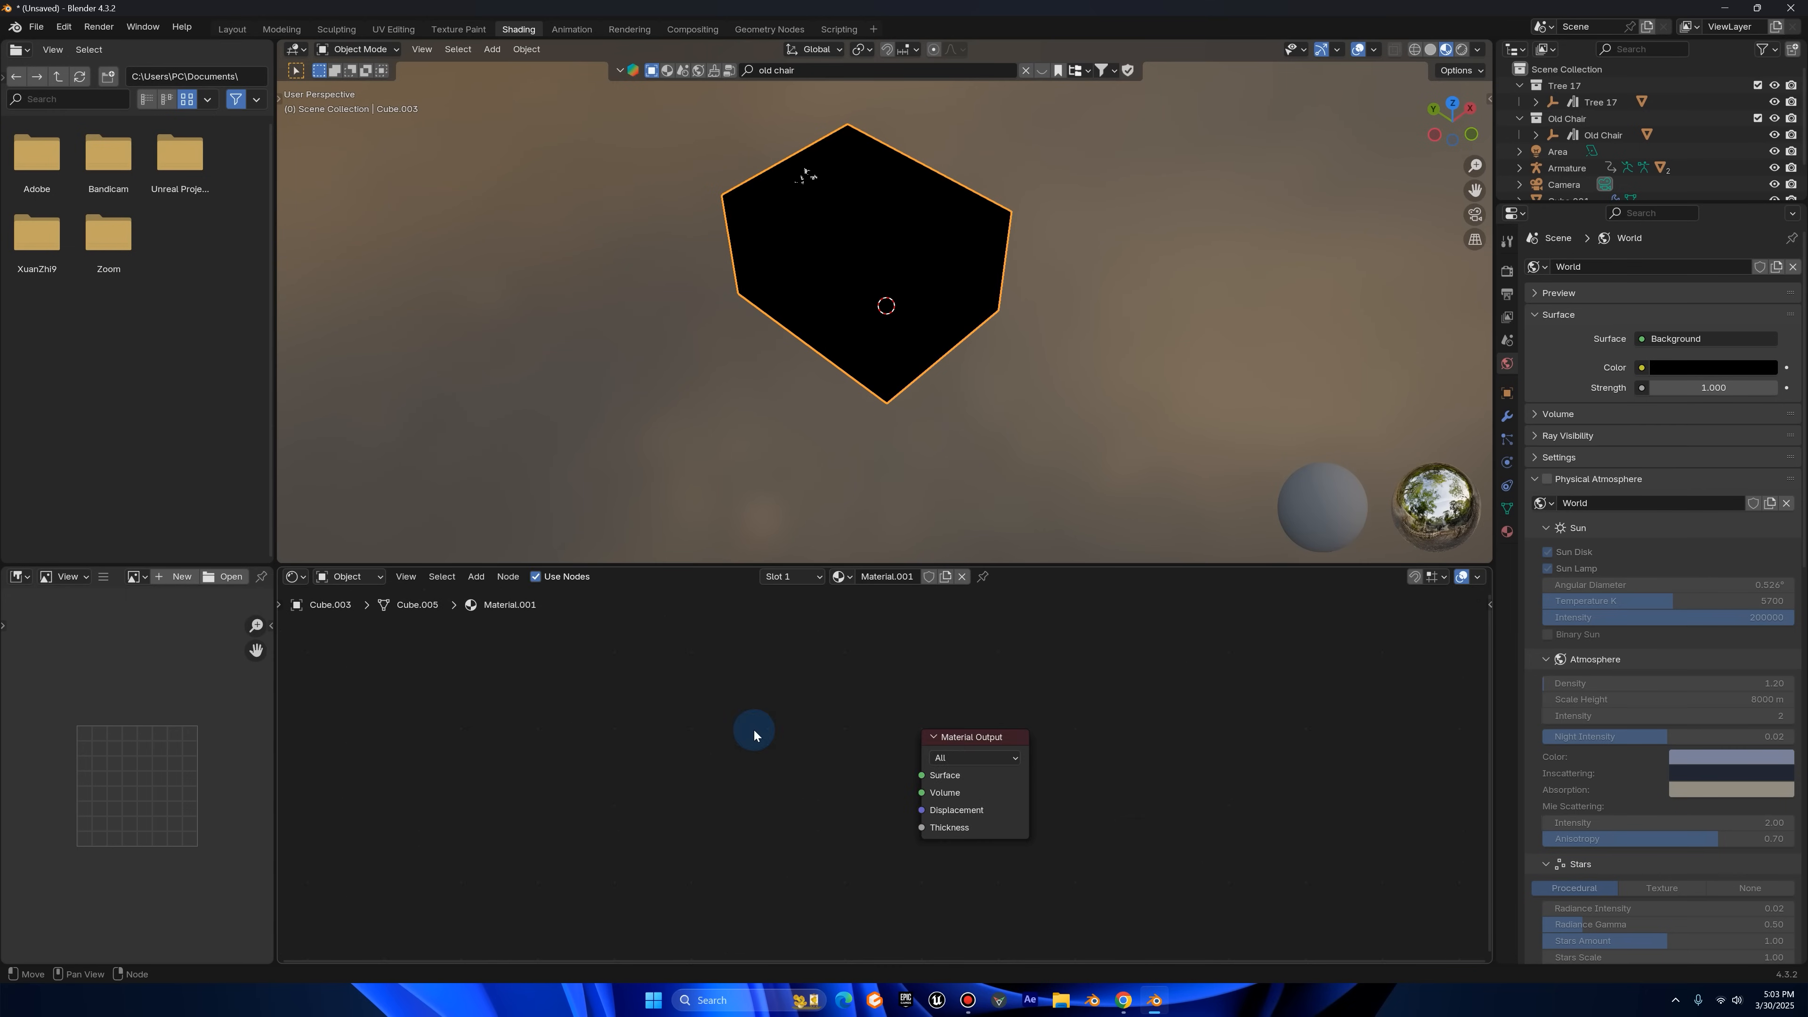
- Add a Principled Volume node and connect it to the Material Output's Volume input
key("shift+a")
left_click(604, 760)
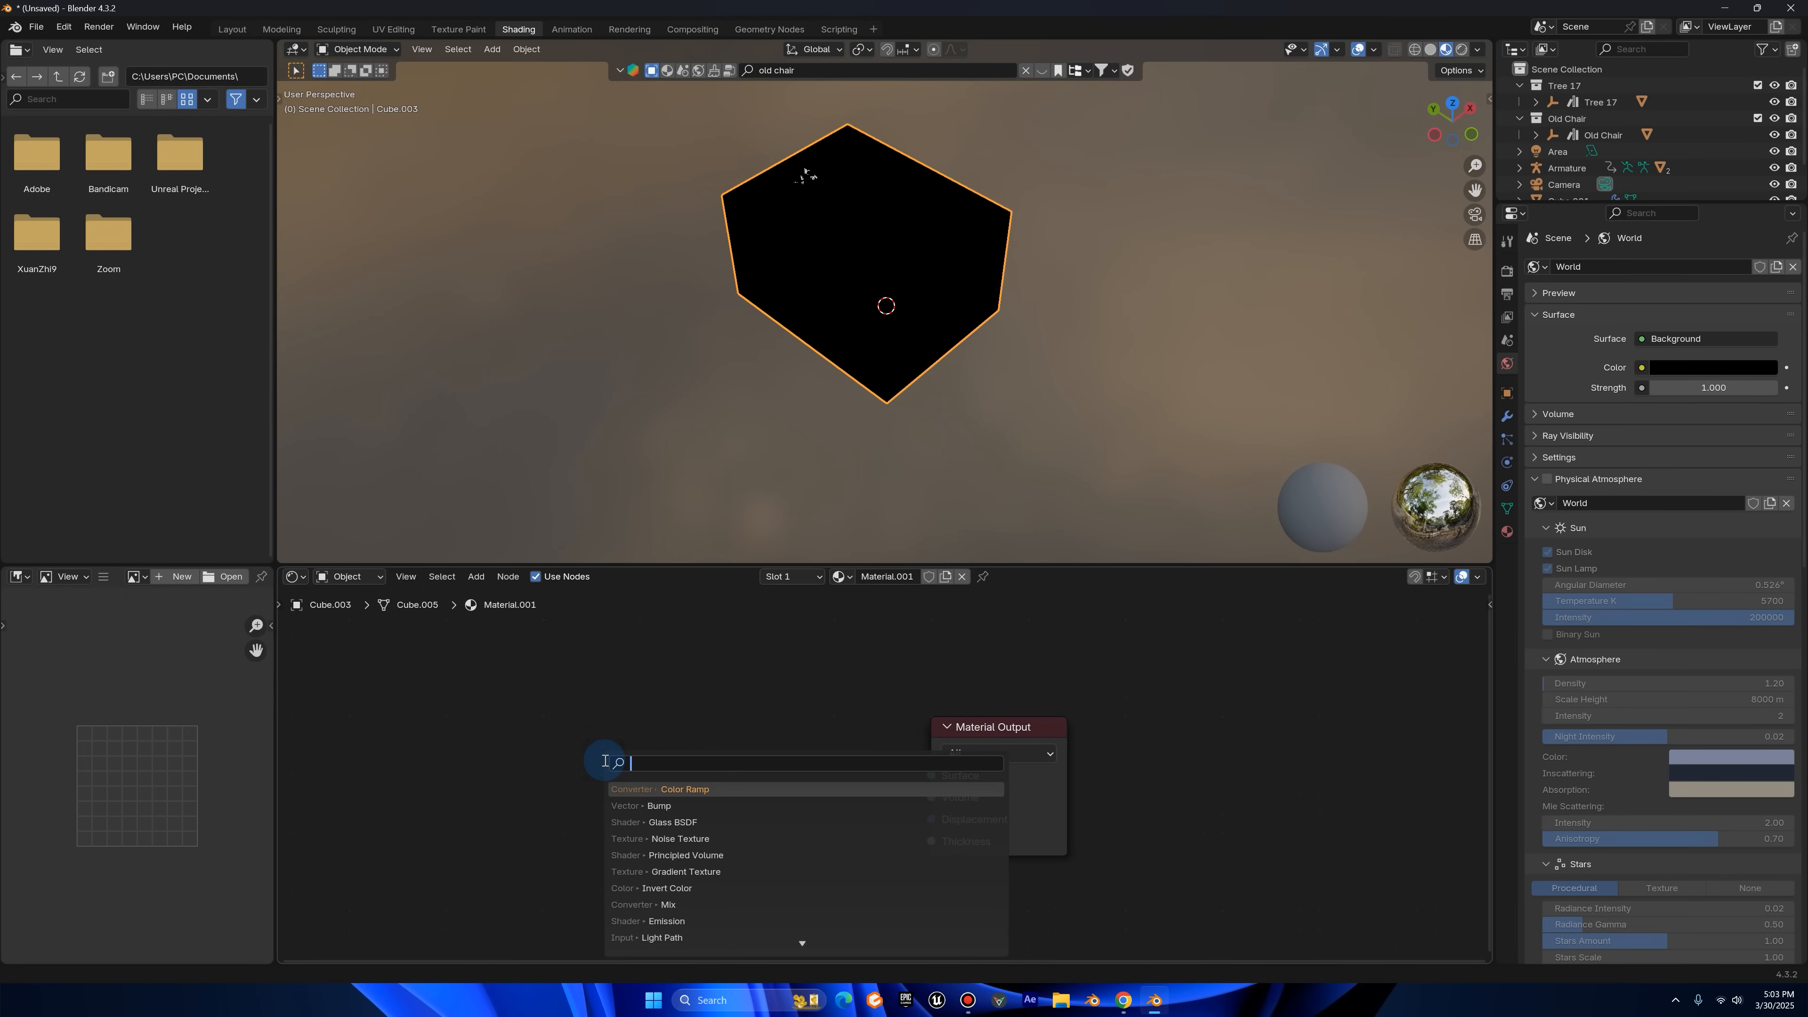
type("vol")
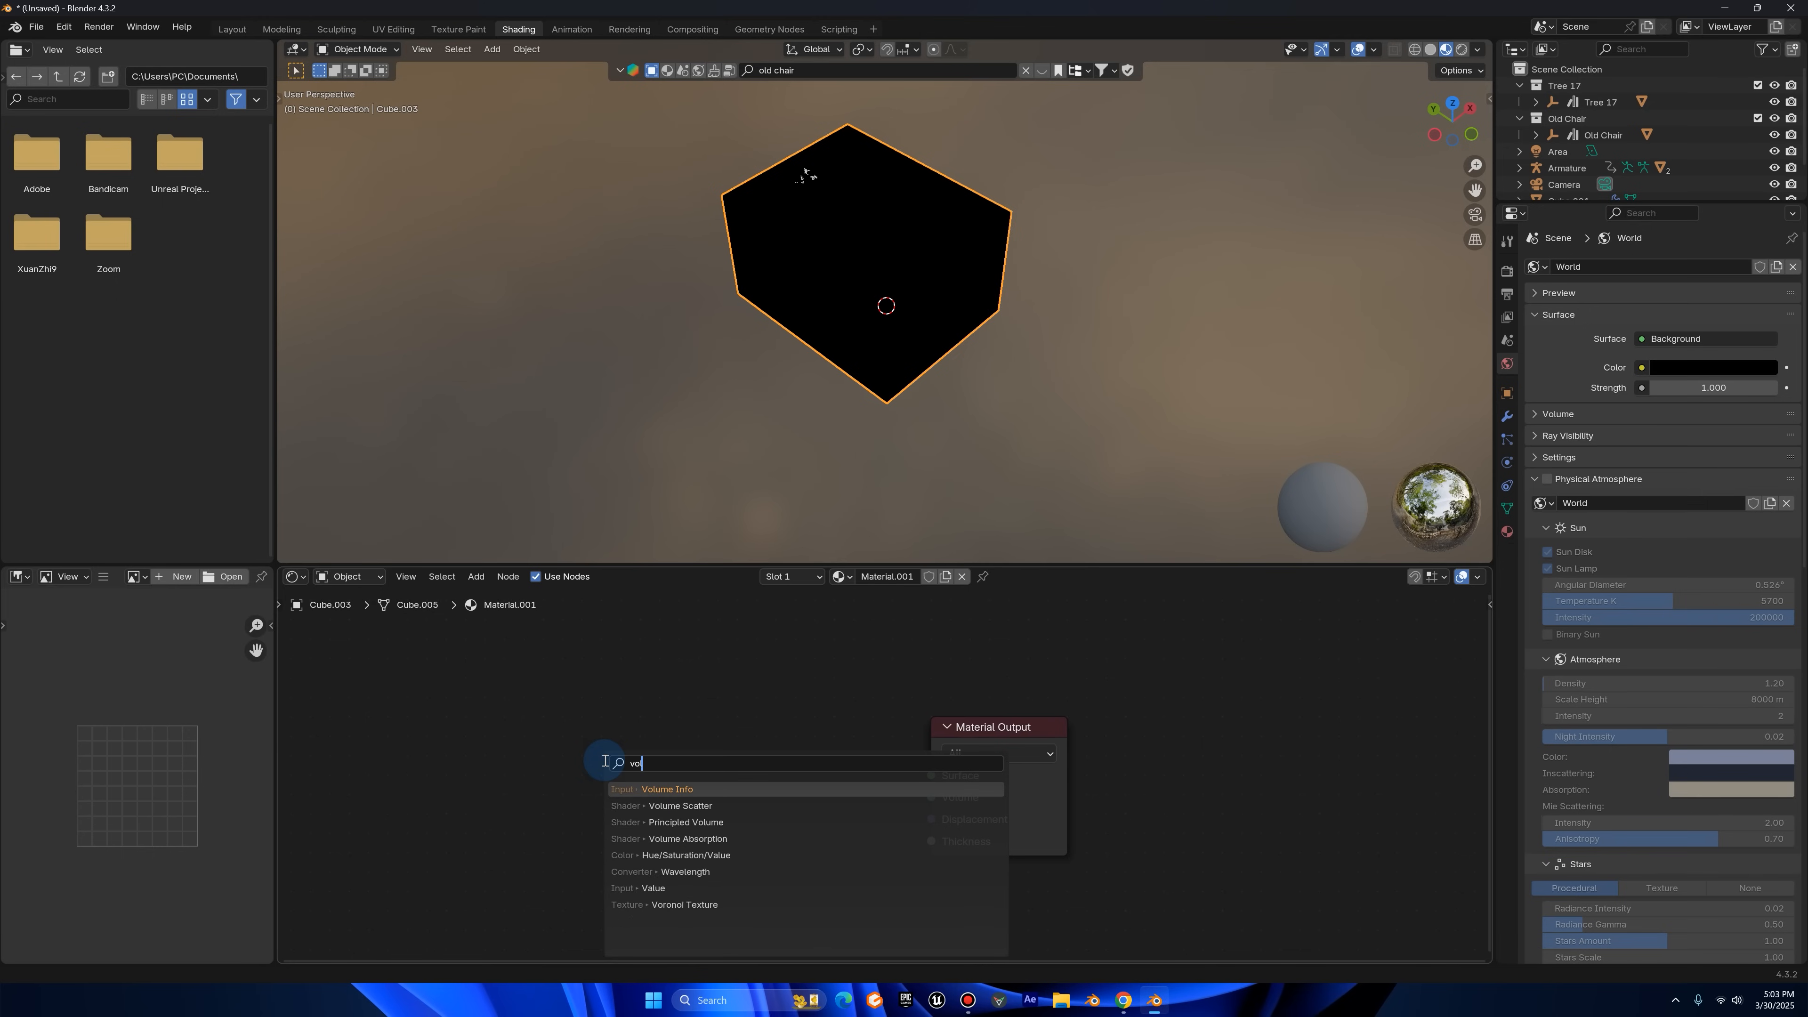
left_click(671, 823)
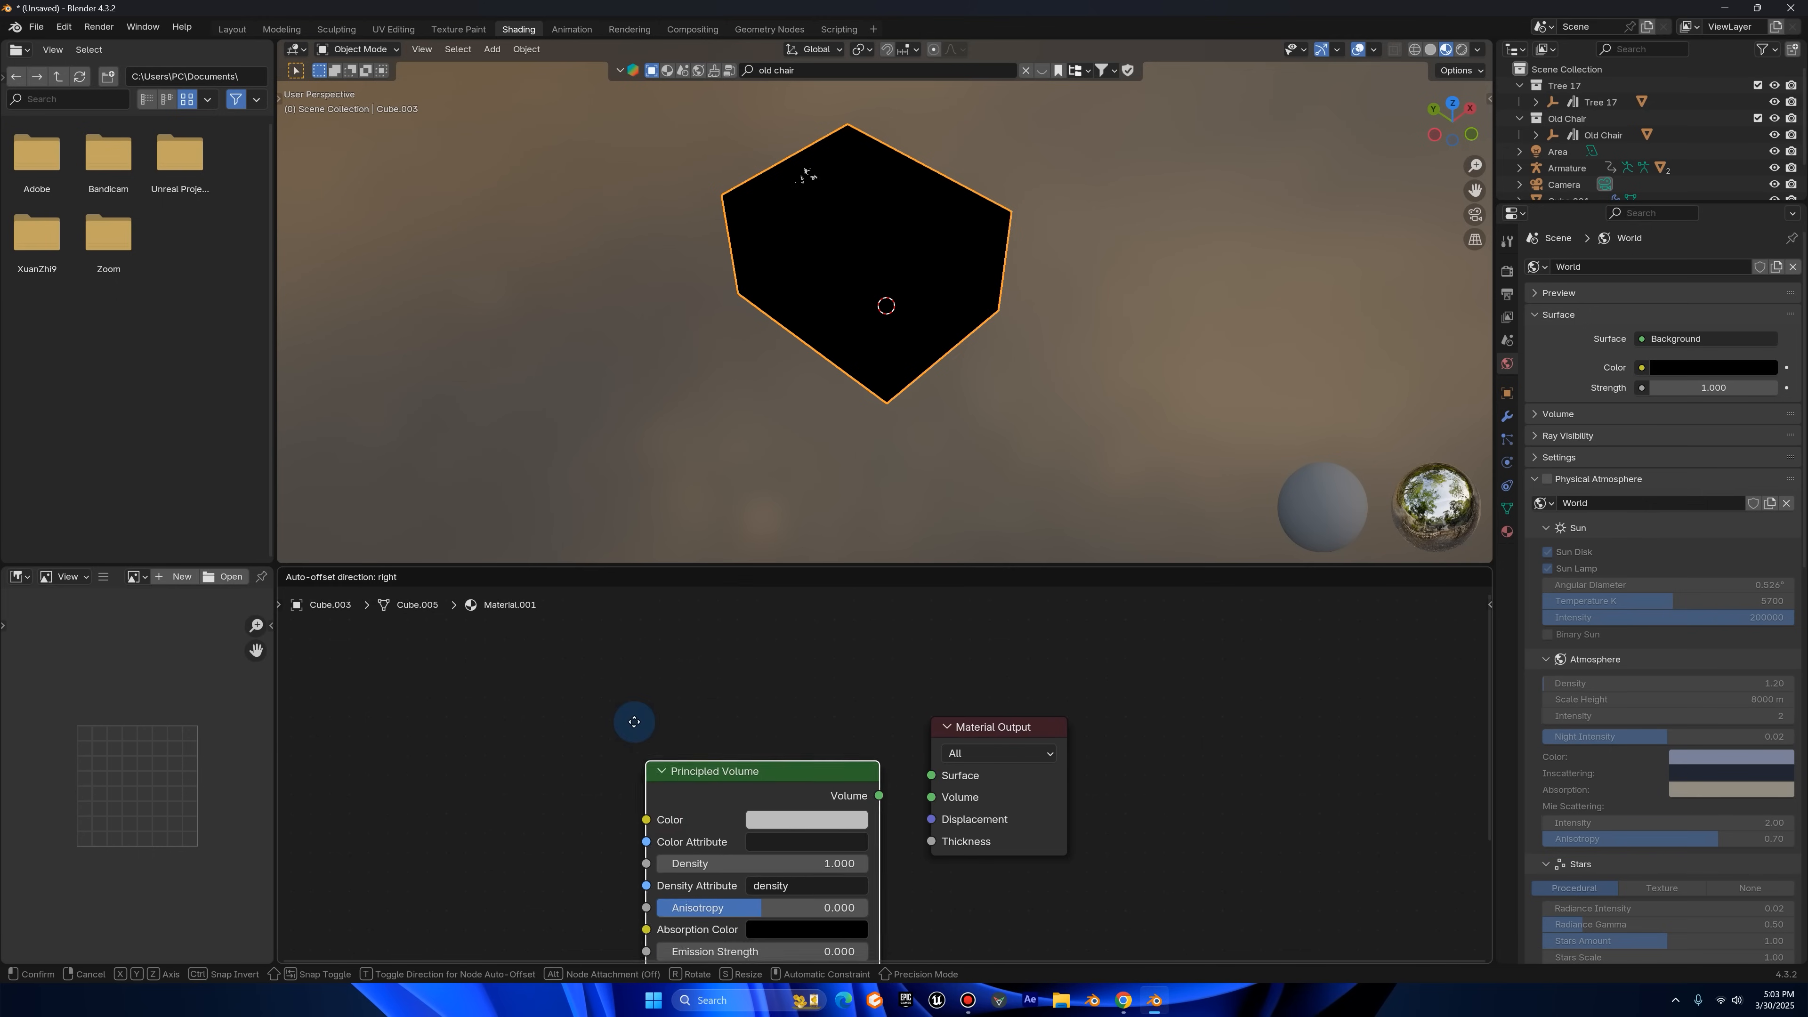
left_click(528, 682)
left_click_drag(772, 732, 793, 748)
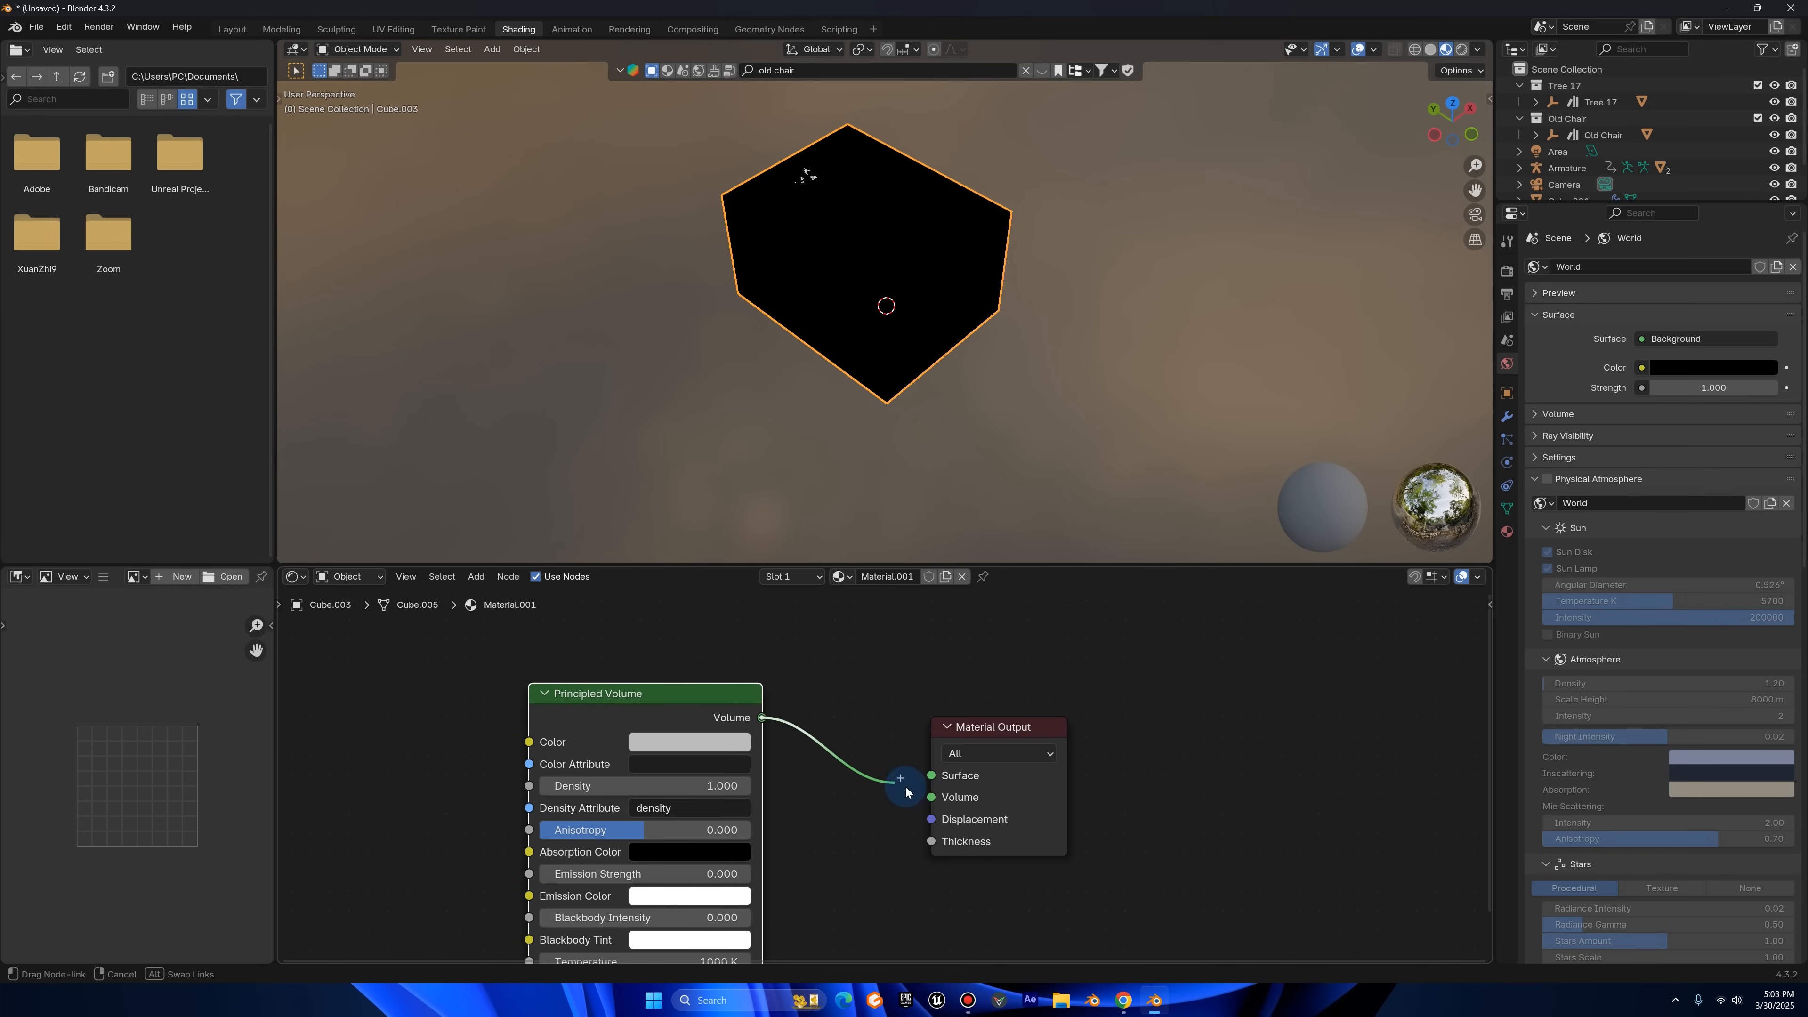
left_click_drag(935, 796, 932, 797)
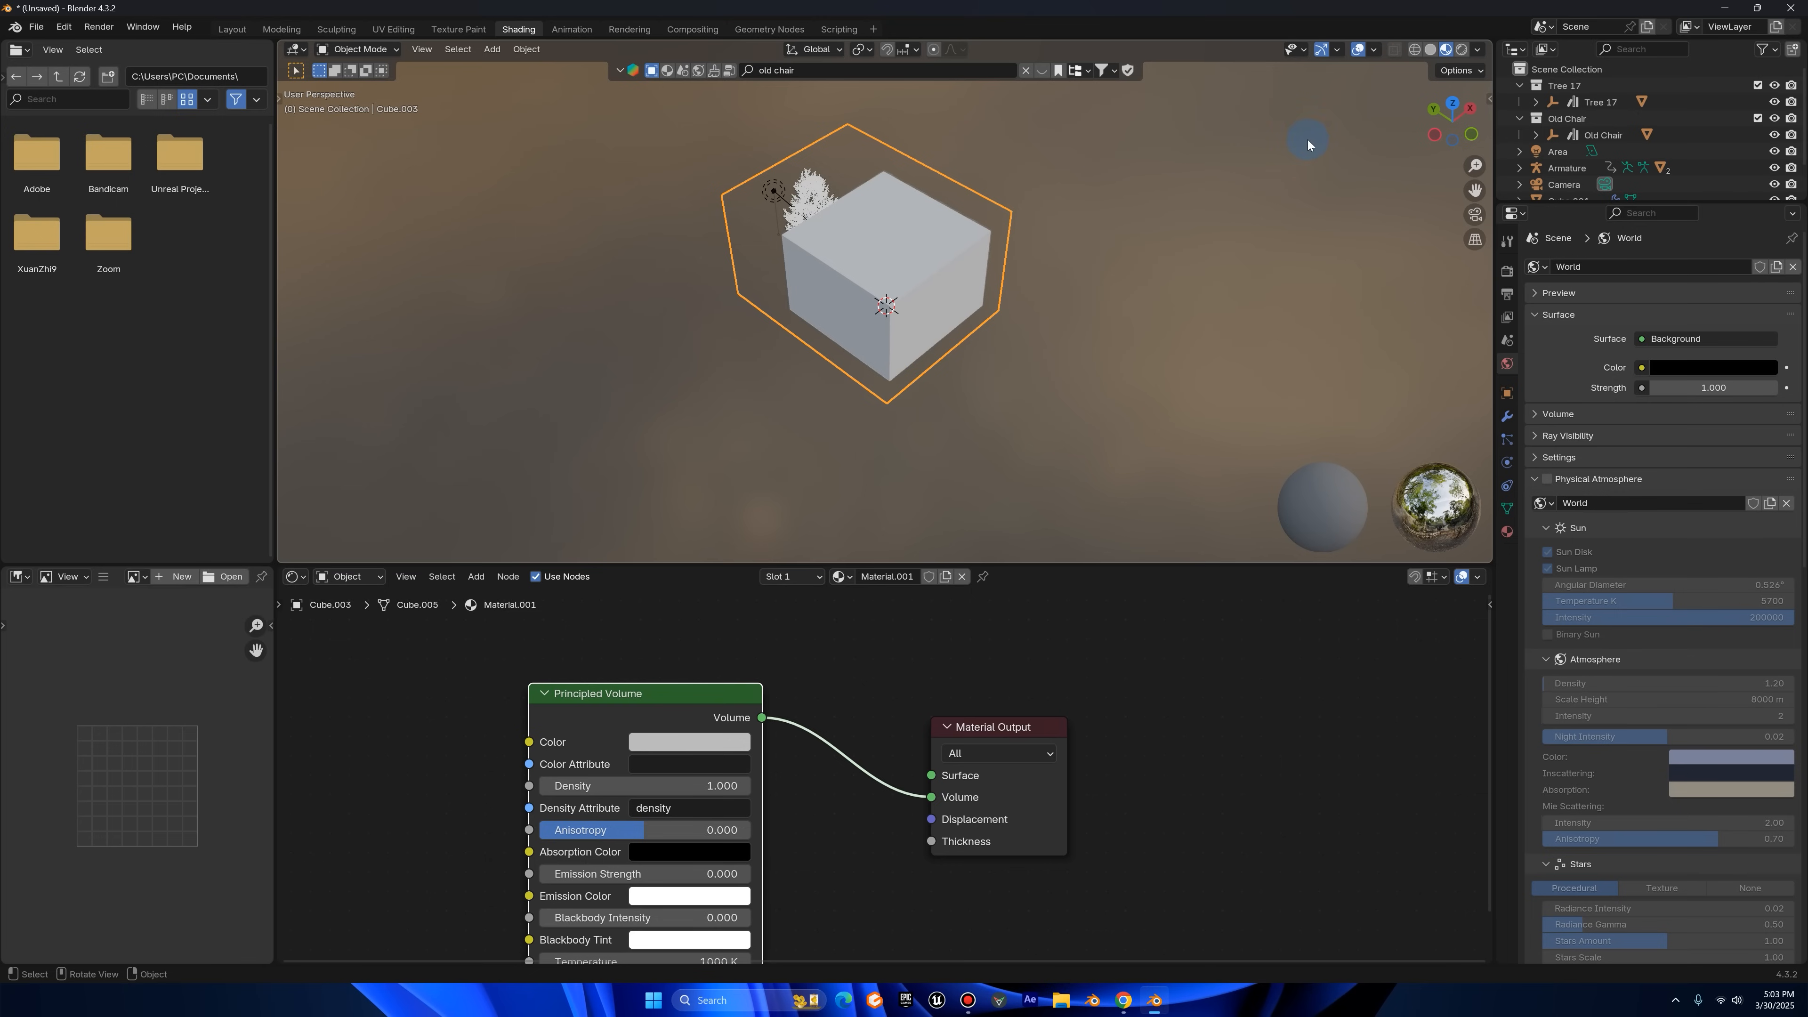
- Set the Principled Volume density to 0.1 and preview the camera view in rendered shading
left_click(734, 785)
type("0.1")
key("Return")
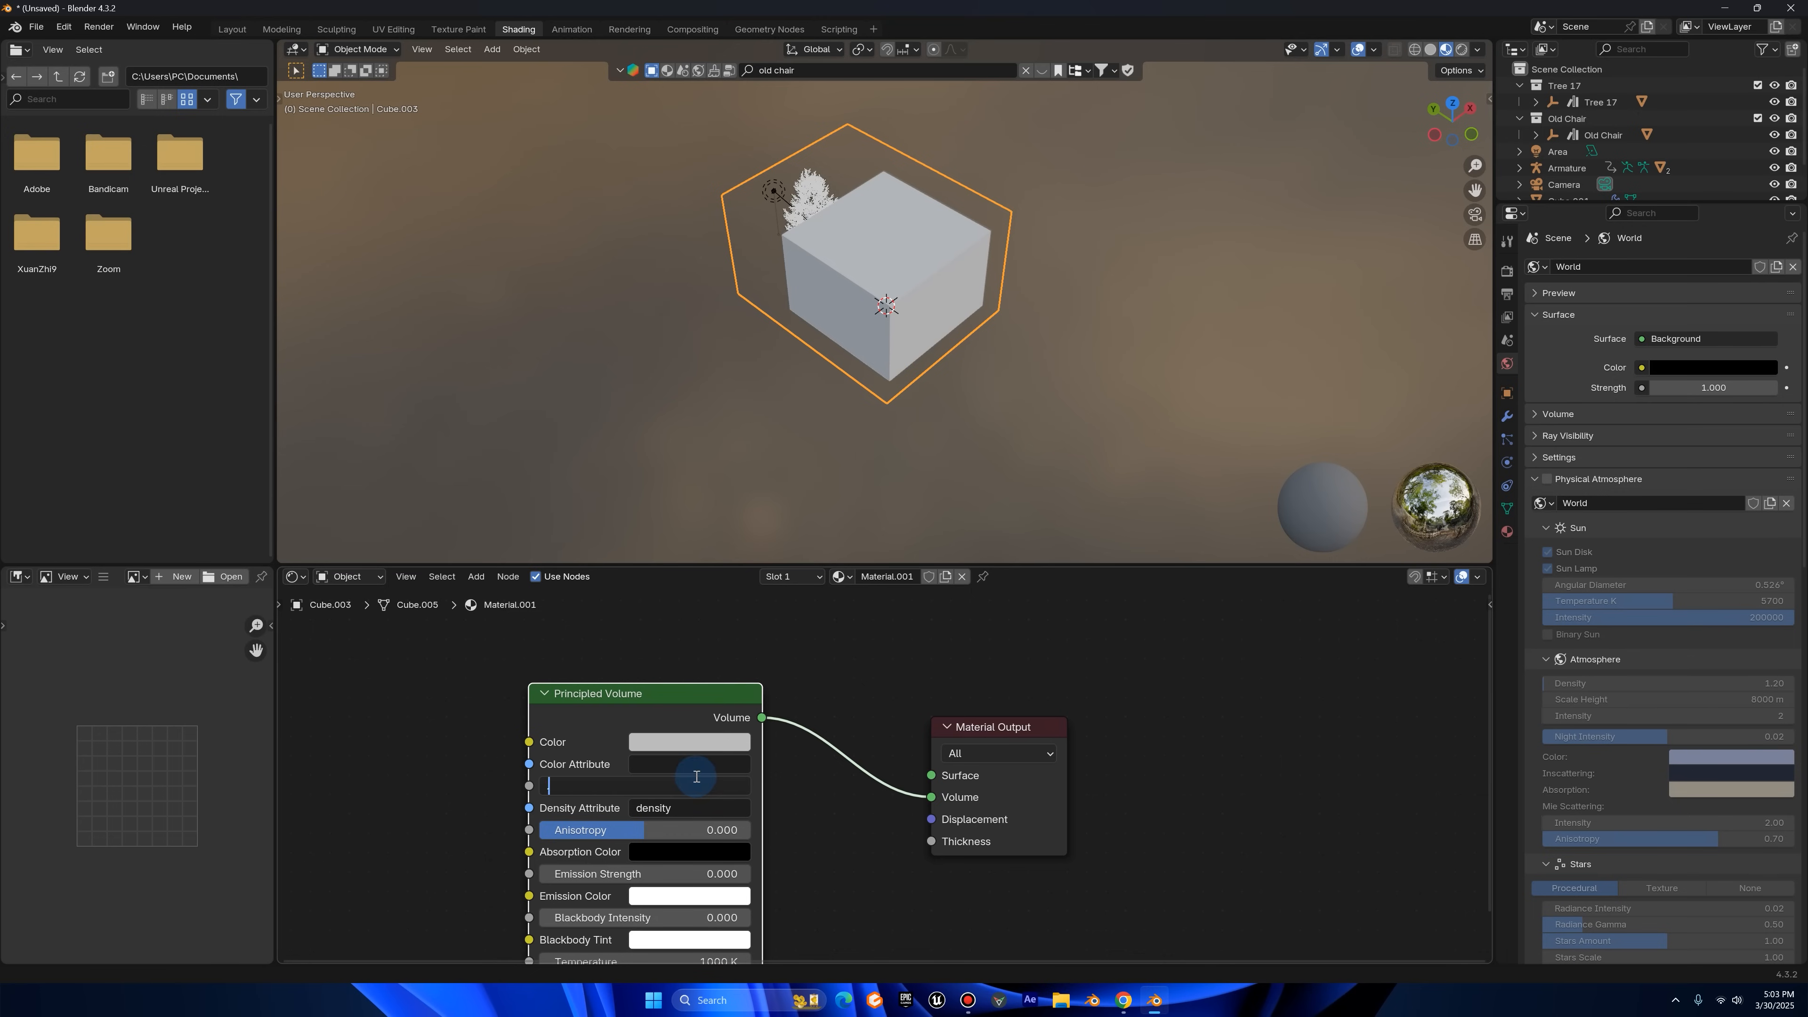
left_click(1475, 214)
left_click(1463, 49)
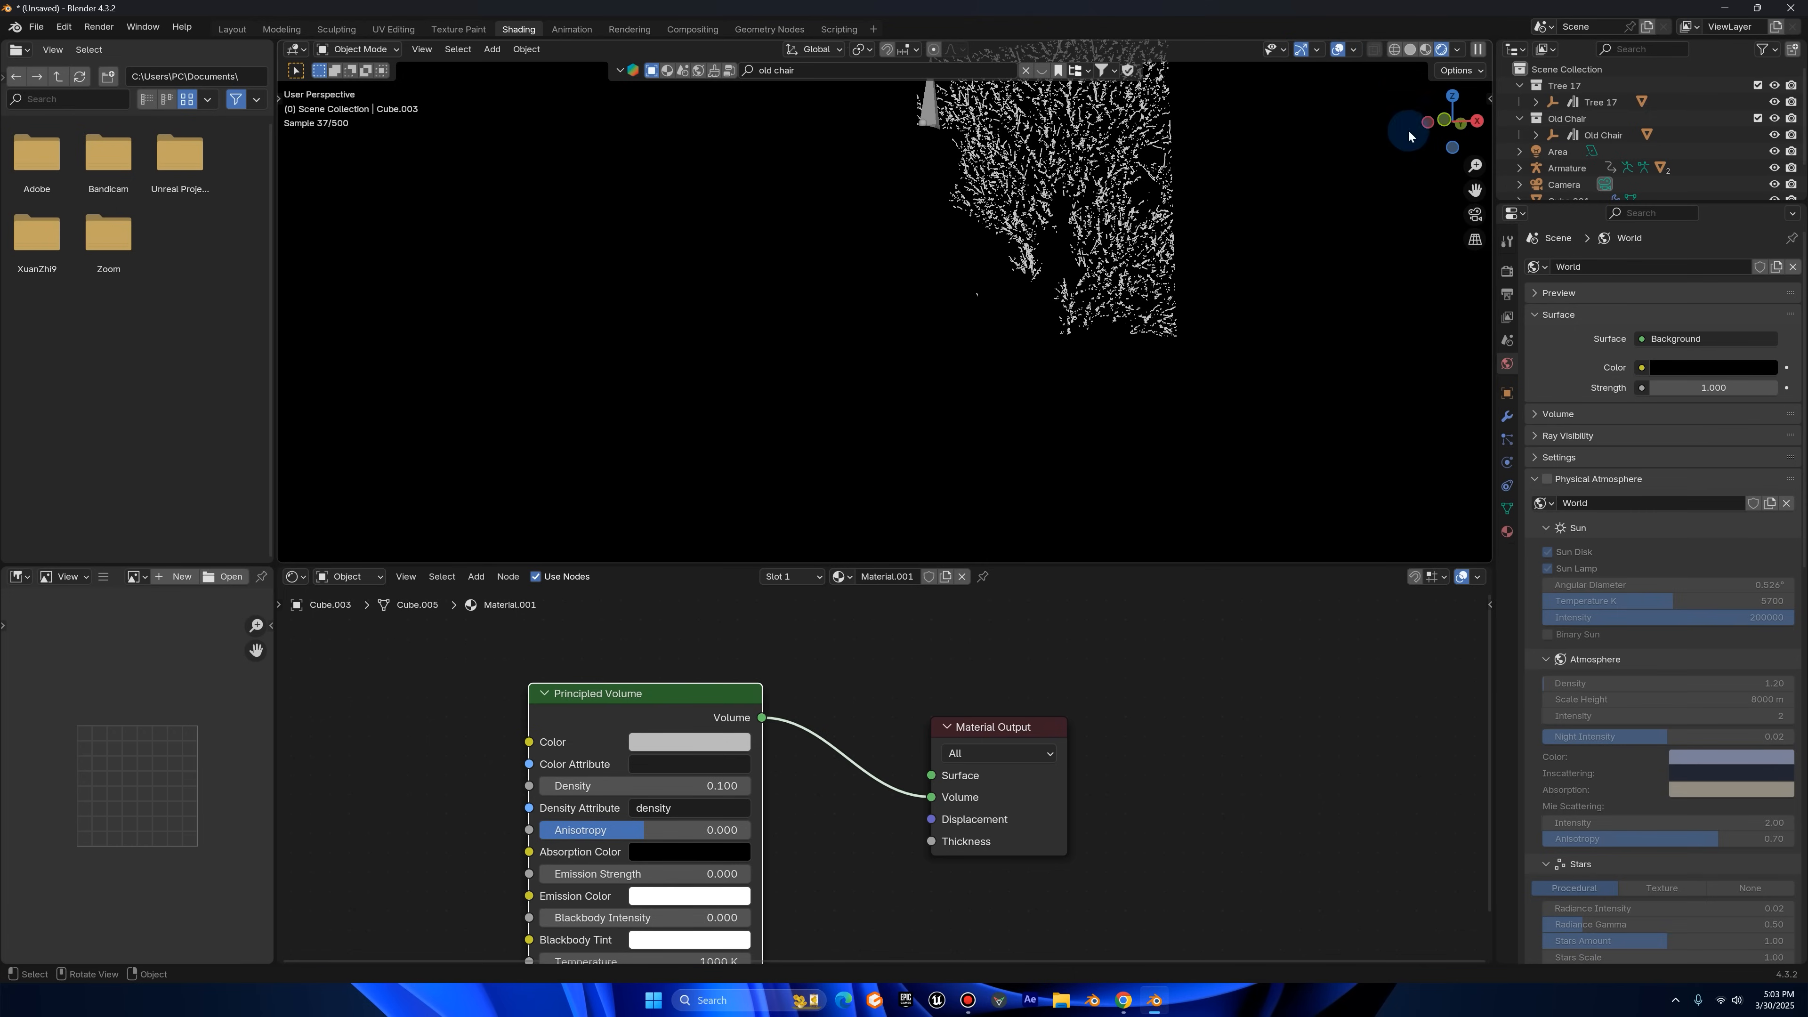
- Try a Principled Volume density of 0.8, then restore it to 0.1
left_click_drag(687, 790, 648, 789)
left_click(687, 790)
type("0.8")
key("Return")
left_click(687, 789)
type("0.1")
key("Return")
- Thin the fog by setting the Principled Volume density to 0.05
middle_click_drag(819, 427, 1335, 99)
left_click(703, 787)
type("0.05")
key("Return")
- Select the area light outside the window and narrow its beam spread to 2° from the camera view
middle_click_drag(1336, 201, 1227, 238)
left_click(1194, 241)
left_click(1475, 214)
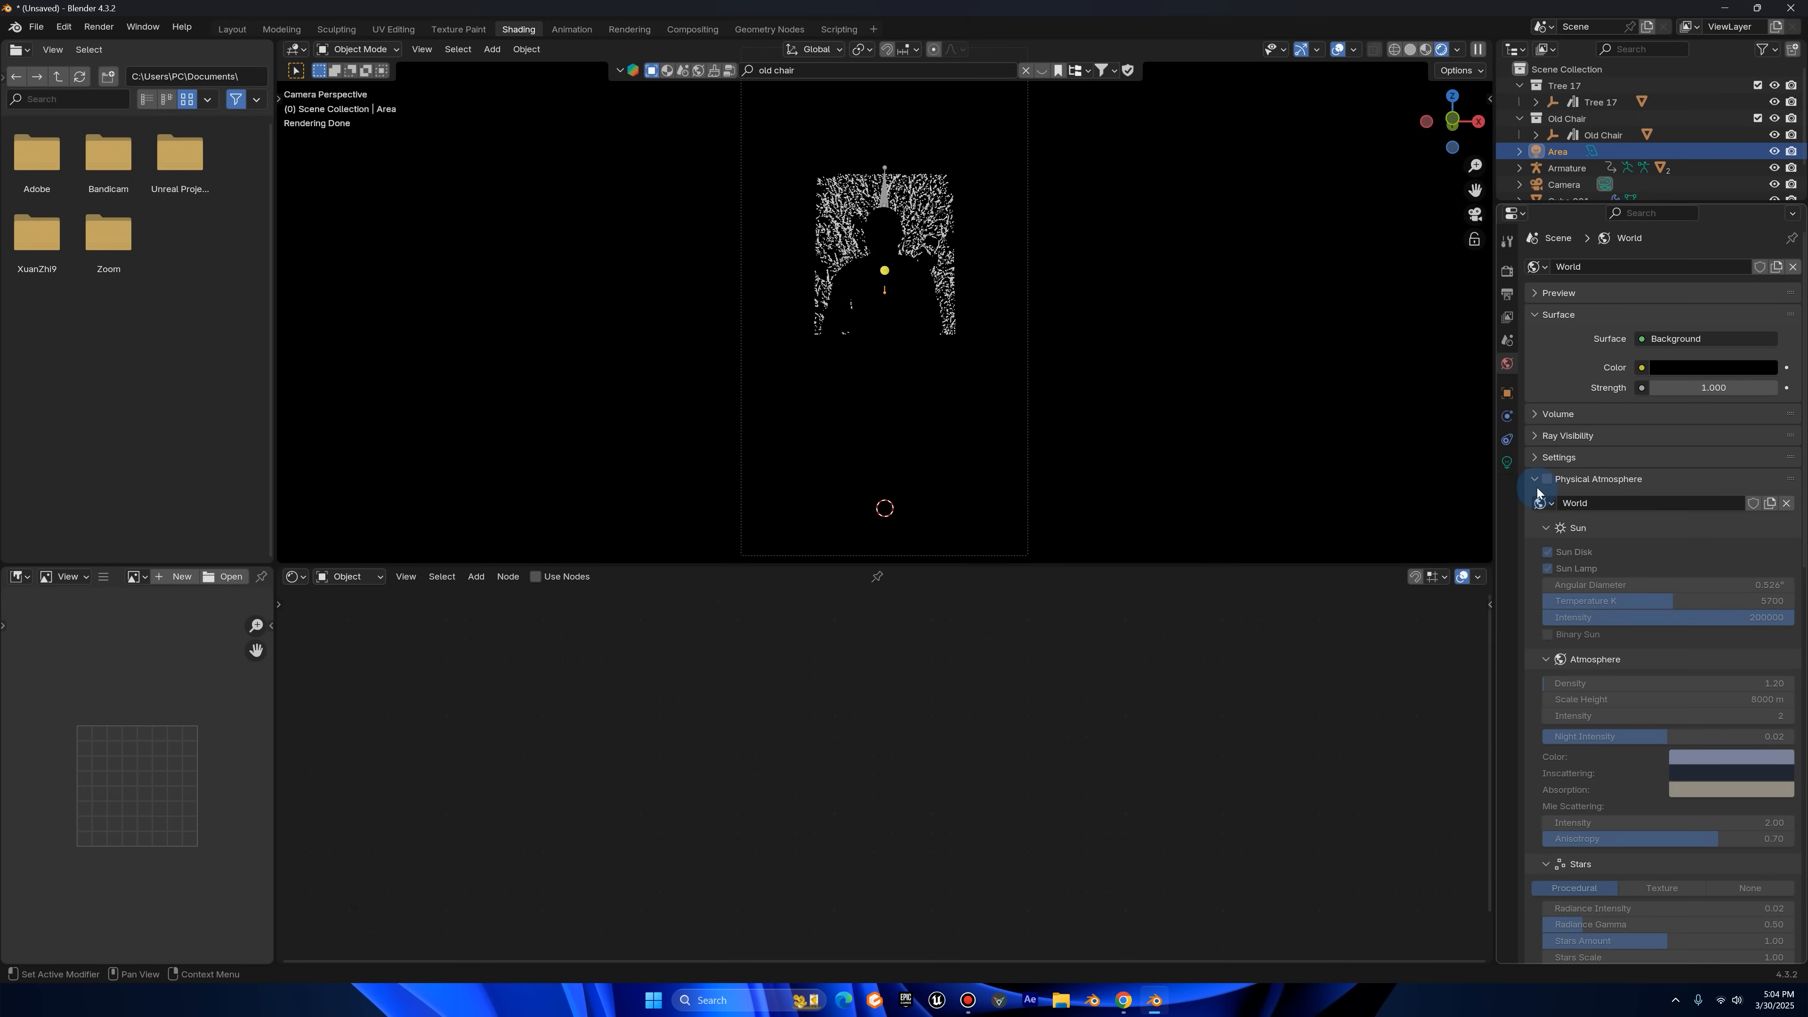
left_click(1508, 463)
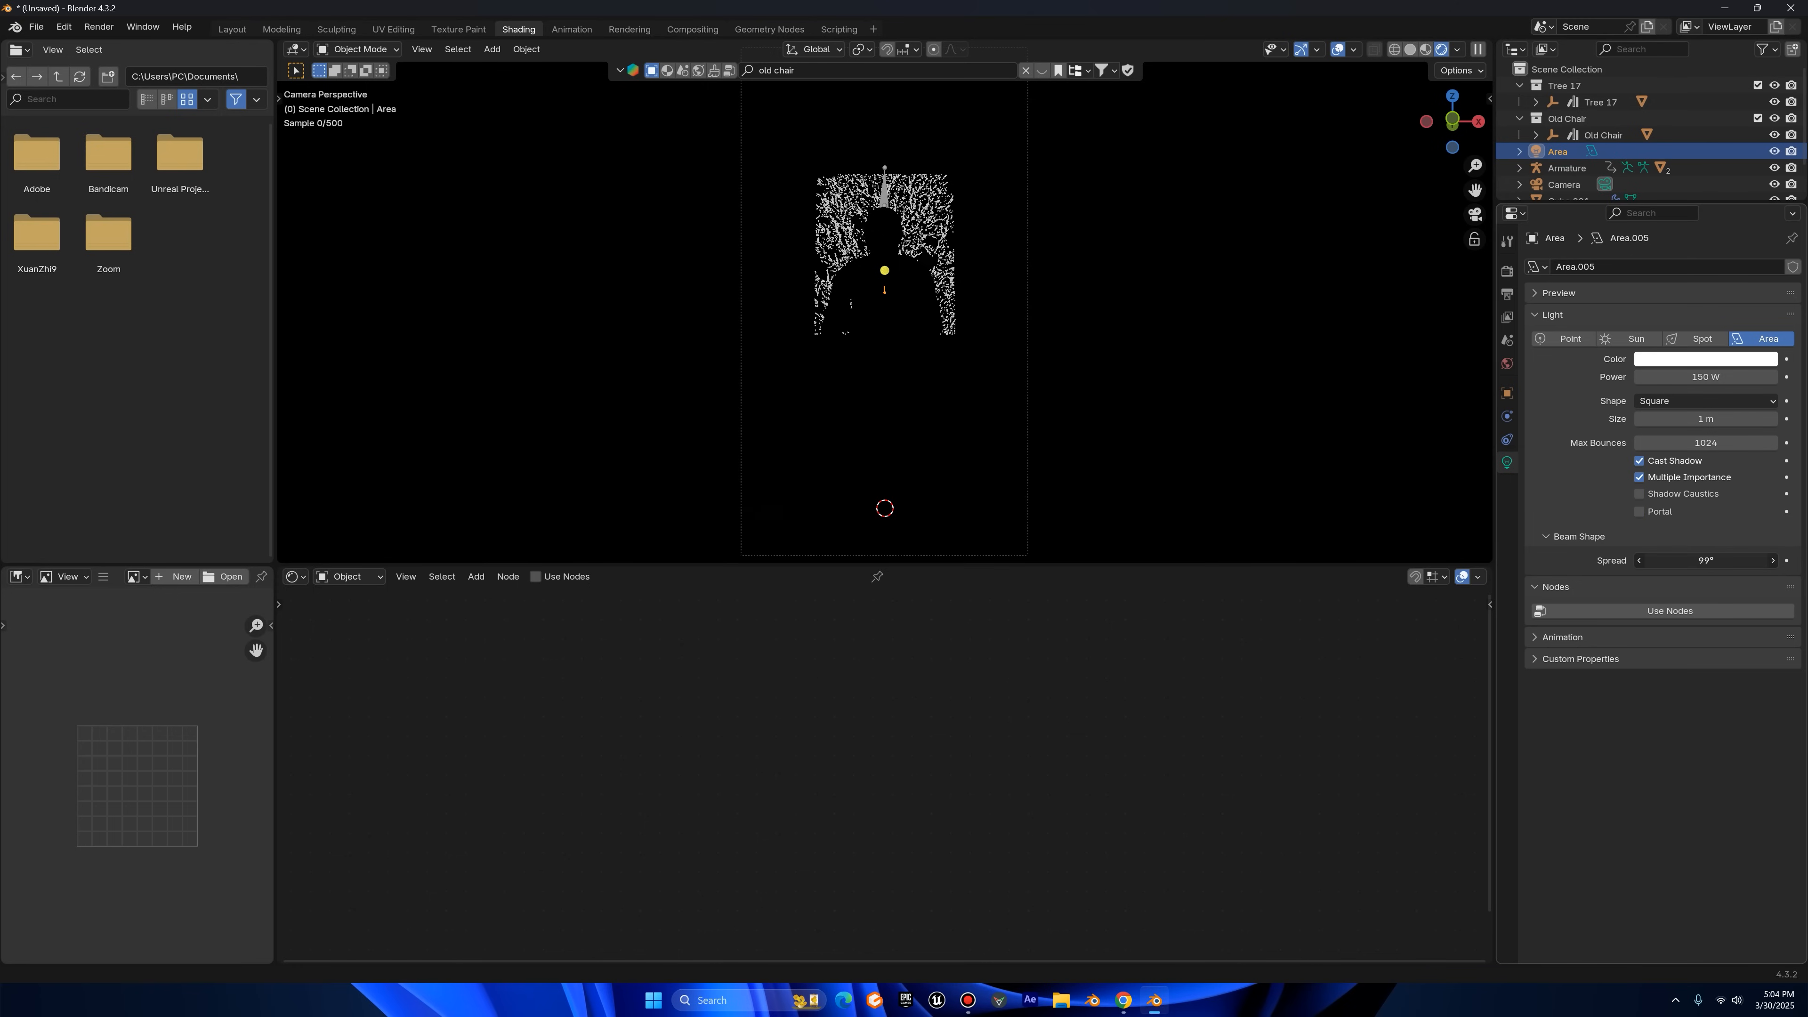
left_click_drag(1707, 560, 1764, 493)
- Raise the area light's power to about 484.5 W and resize the light object
left_click_drag(1706, 376, 1759, 377)
key("s")
left_click(1264, 248)
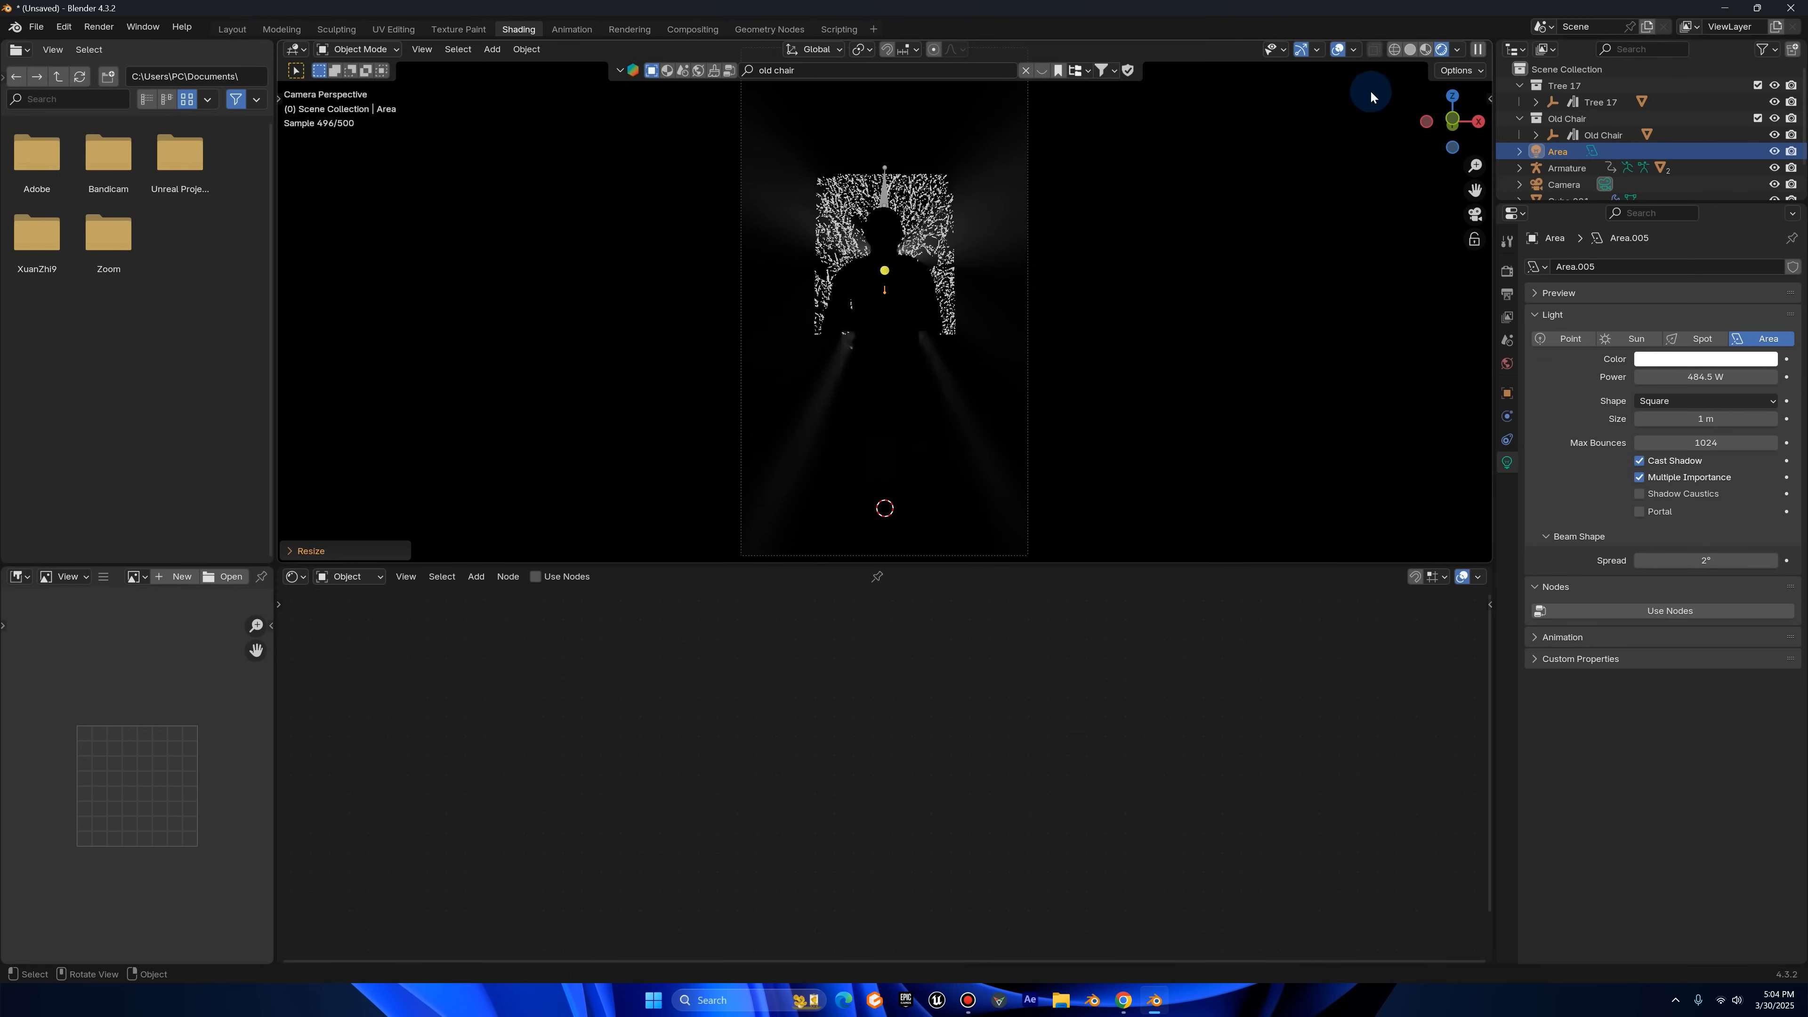
- Enlarge the area light outside the window, scale it along Z, and show the rendered camera view without overlays
left_click(1410, 49)
middle_click_drag(1330, 110, 1360, 186)
scroll(1360, 186, "down", 2)
scroll(1143, 278, "down", 5)
middle_click_drag(1374, 248, 997, 299)
key("s")
left_click(1203, 299)
key("s")
key("z")
left_click(1226, 303)
left_click(1465, 50)
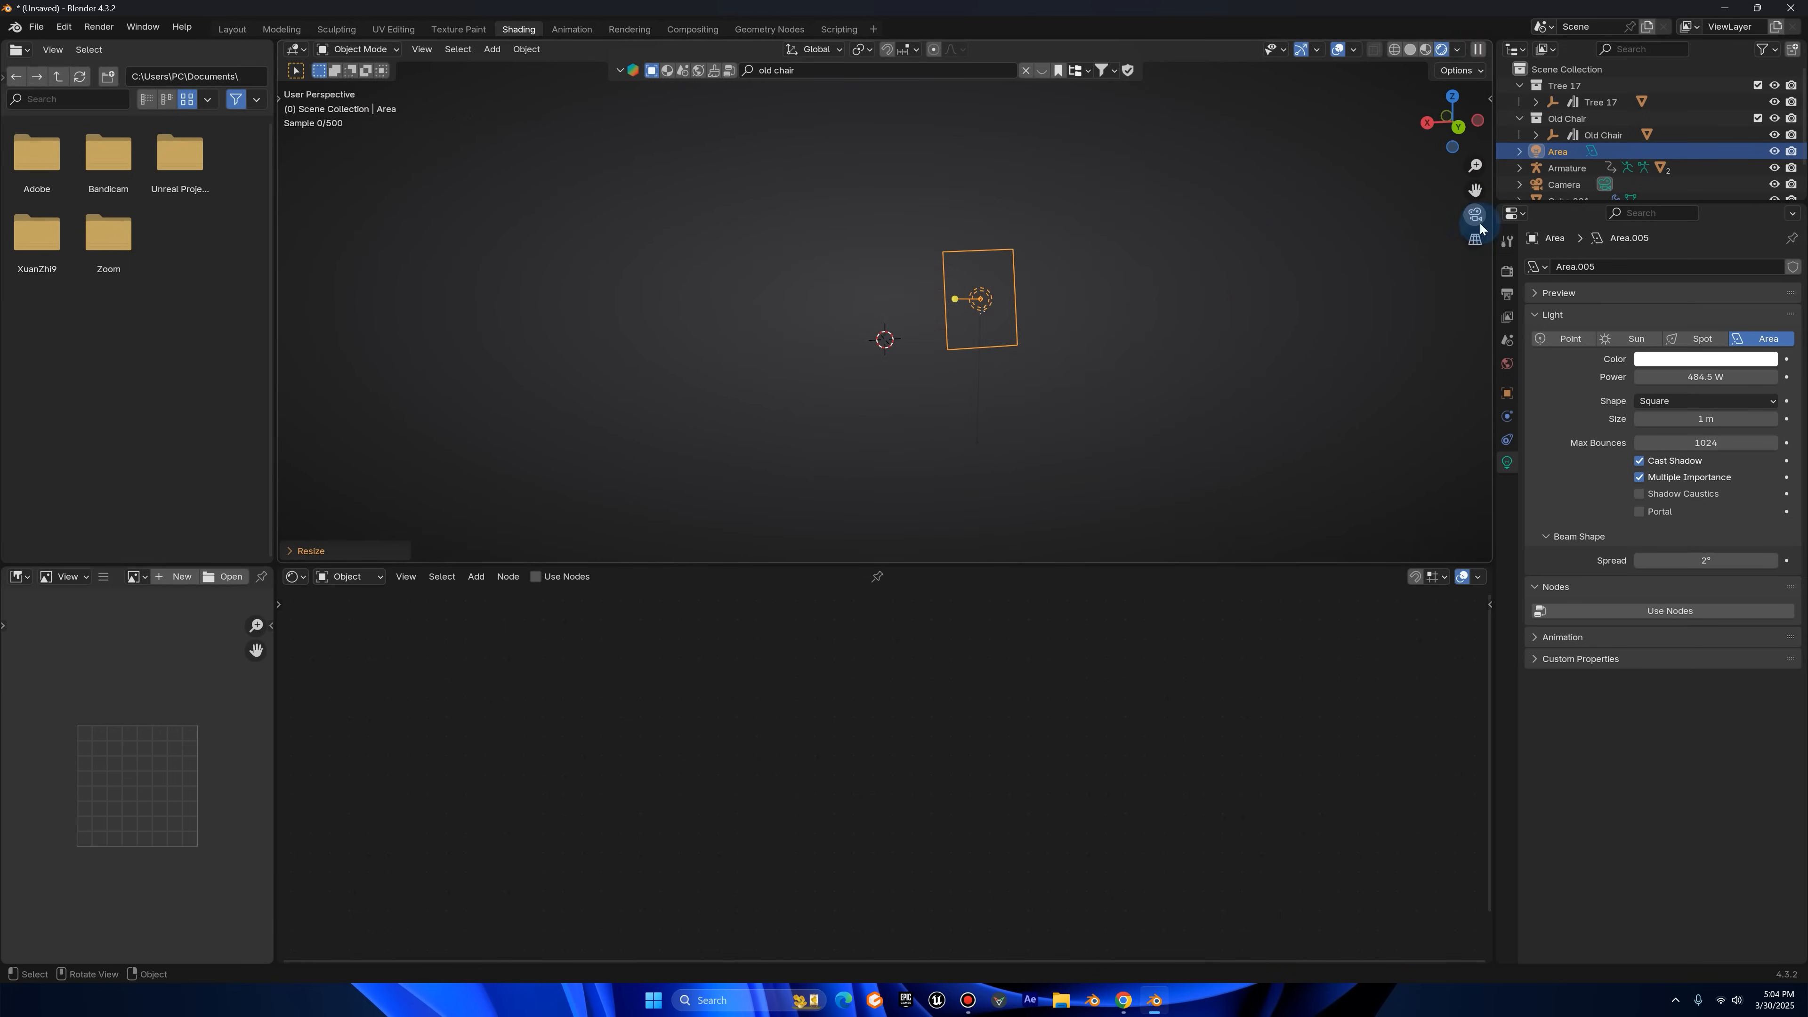
left_click(1475, 214)
left_click(1337, 50)
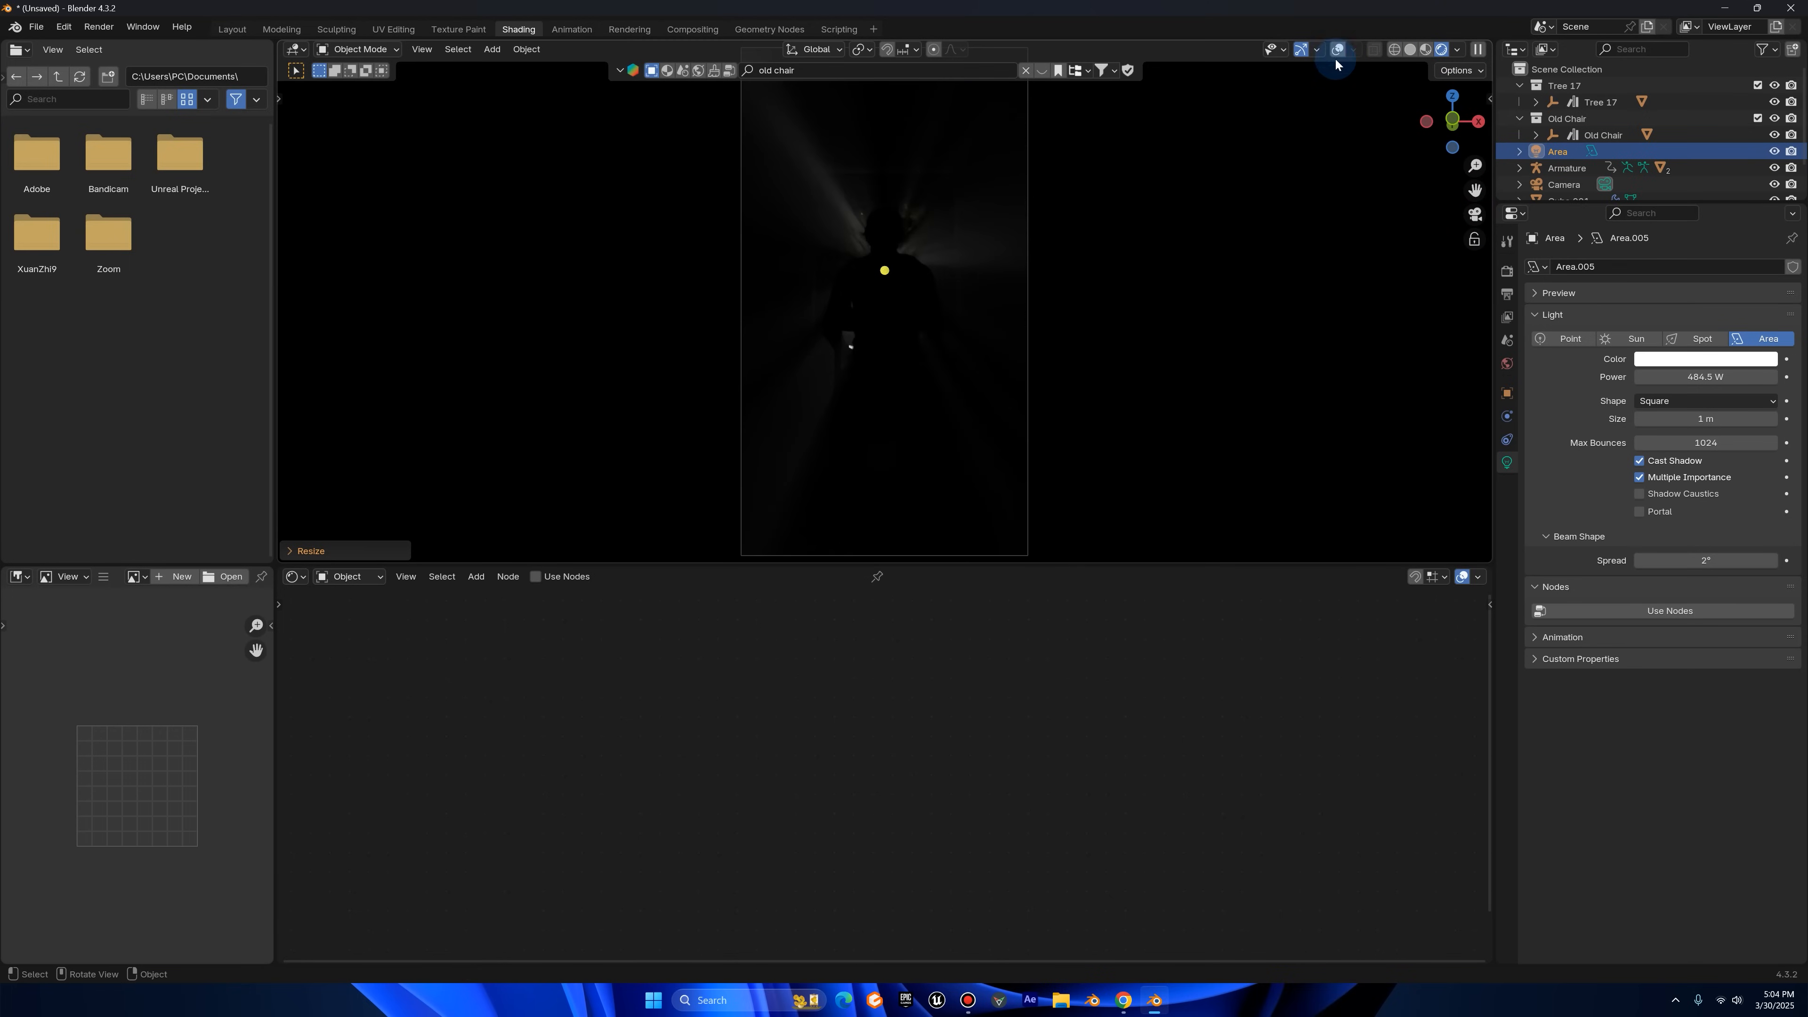
- Try a near-zero beam spread on the area light, restore it to 2°, and set the light's power to 300 W
left_click_drag(1731, 560, 1702, 561)
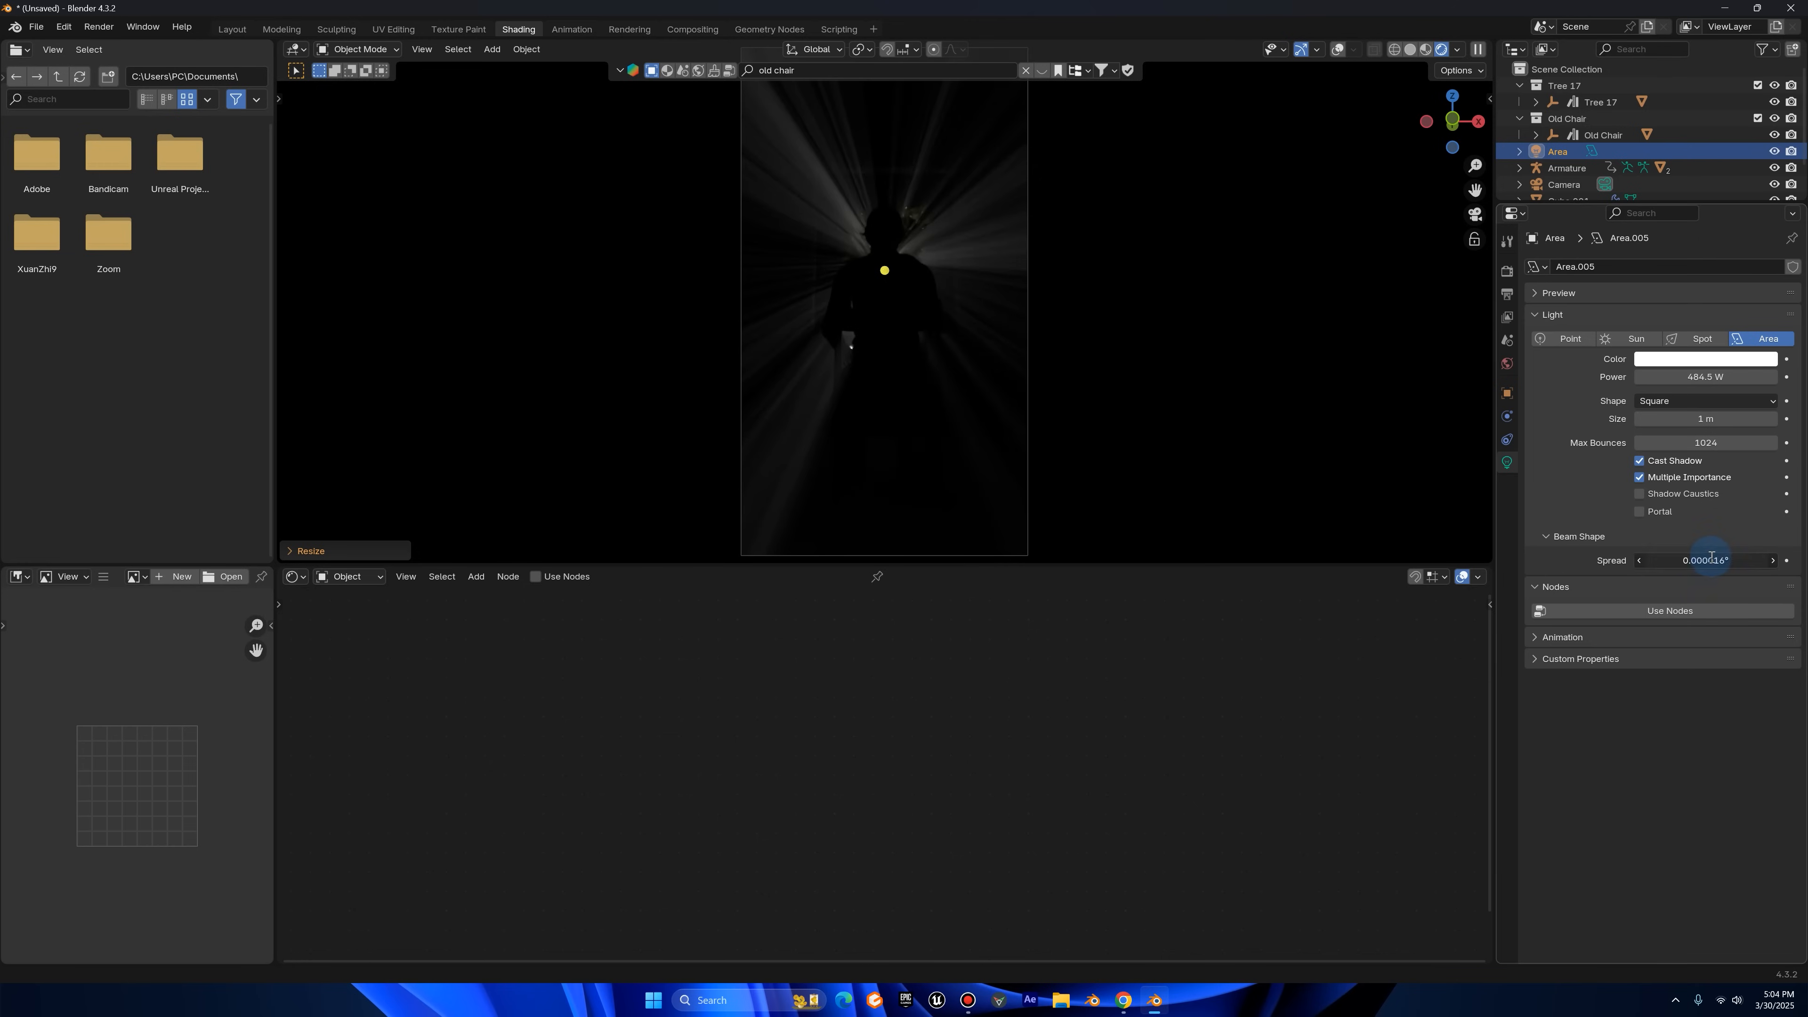
key("Return")
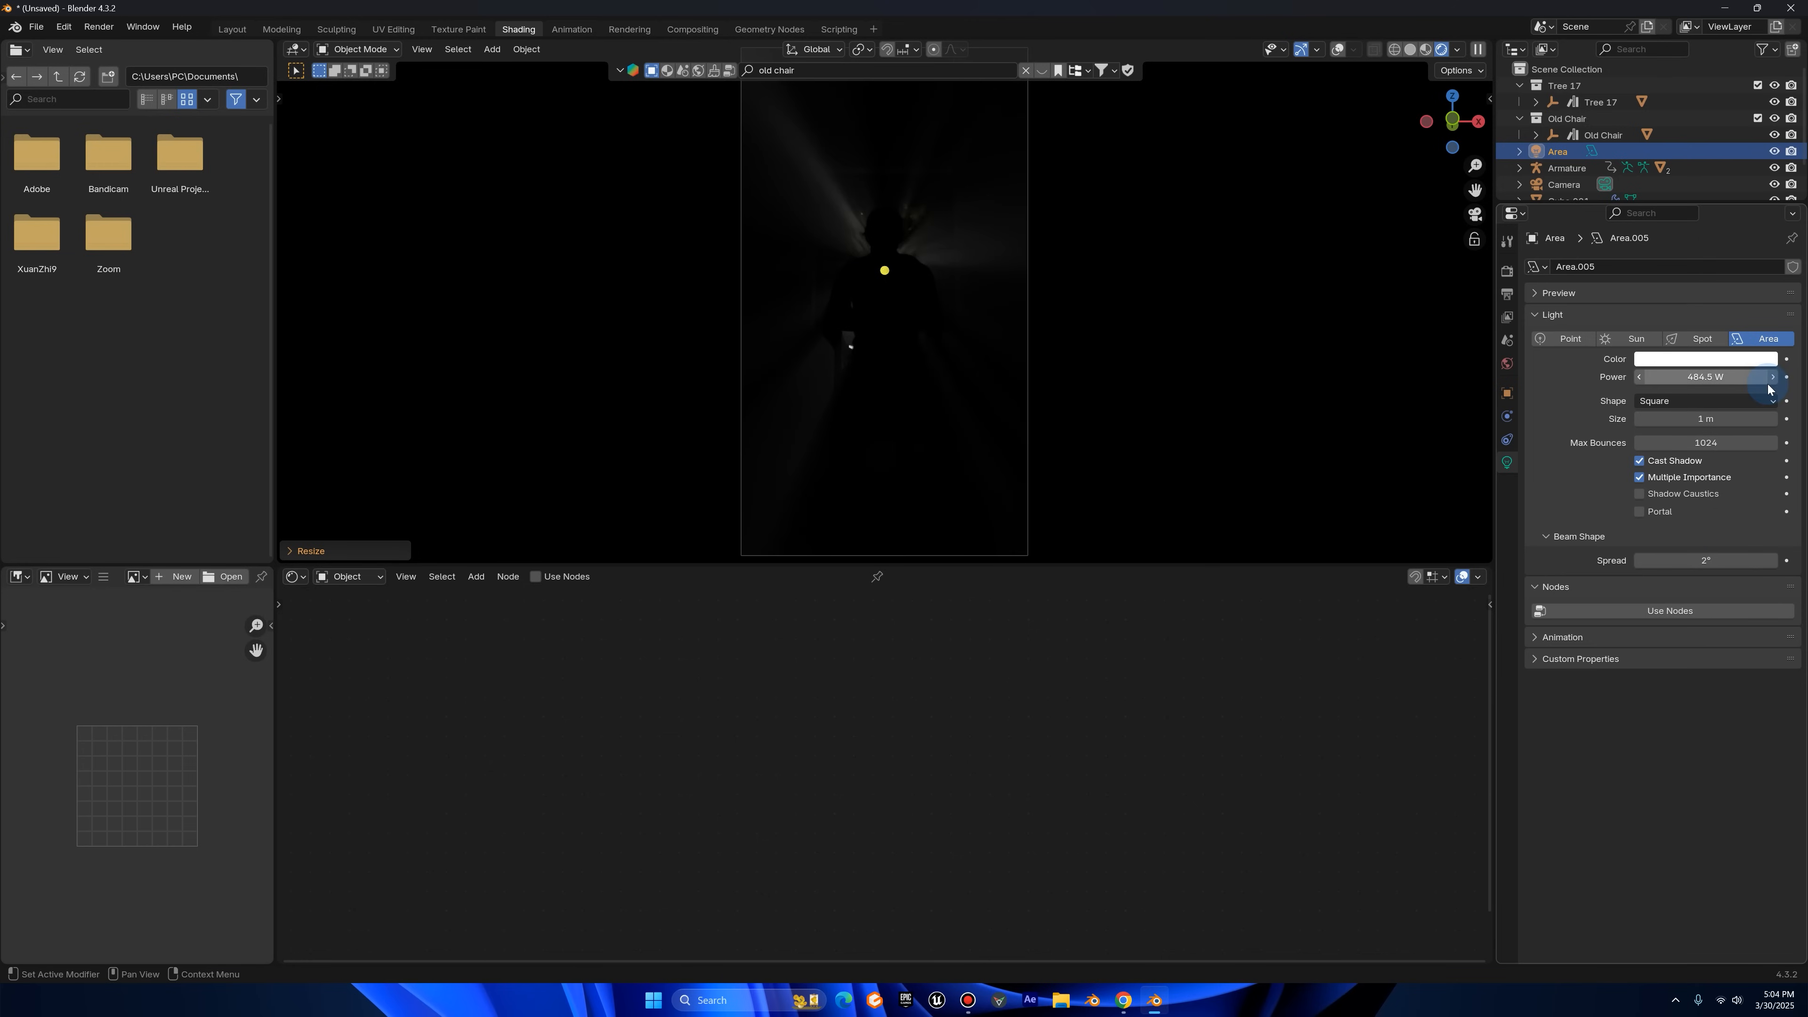
left_click(1726, 376)
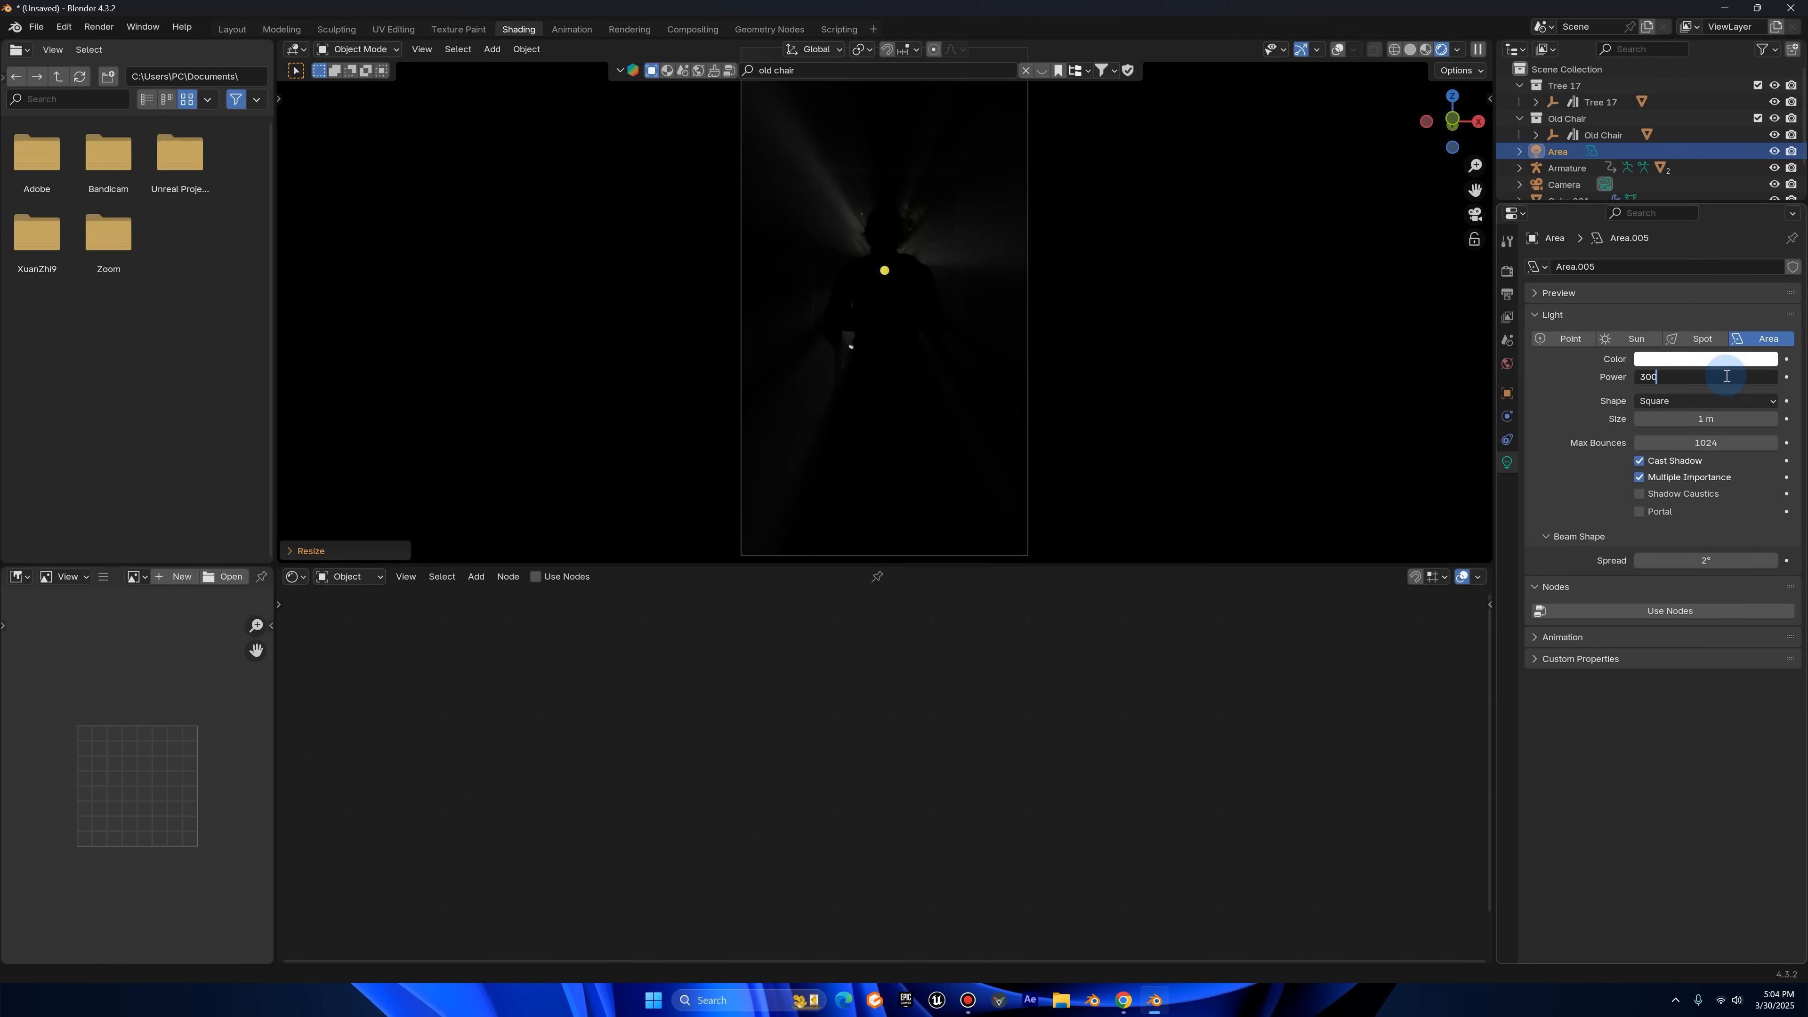
key("Return")
- Select the fog cube and lower its Principled Volume density to 0.03 while checking the rendered camera view
middle_click_drag(1256, 242, 1049, 182)
left_click(1055, 168)
left_click(1476, 216)
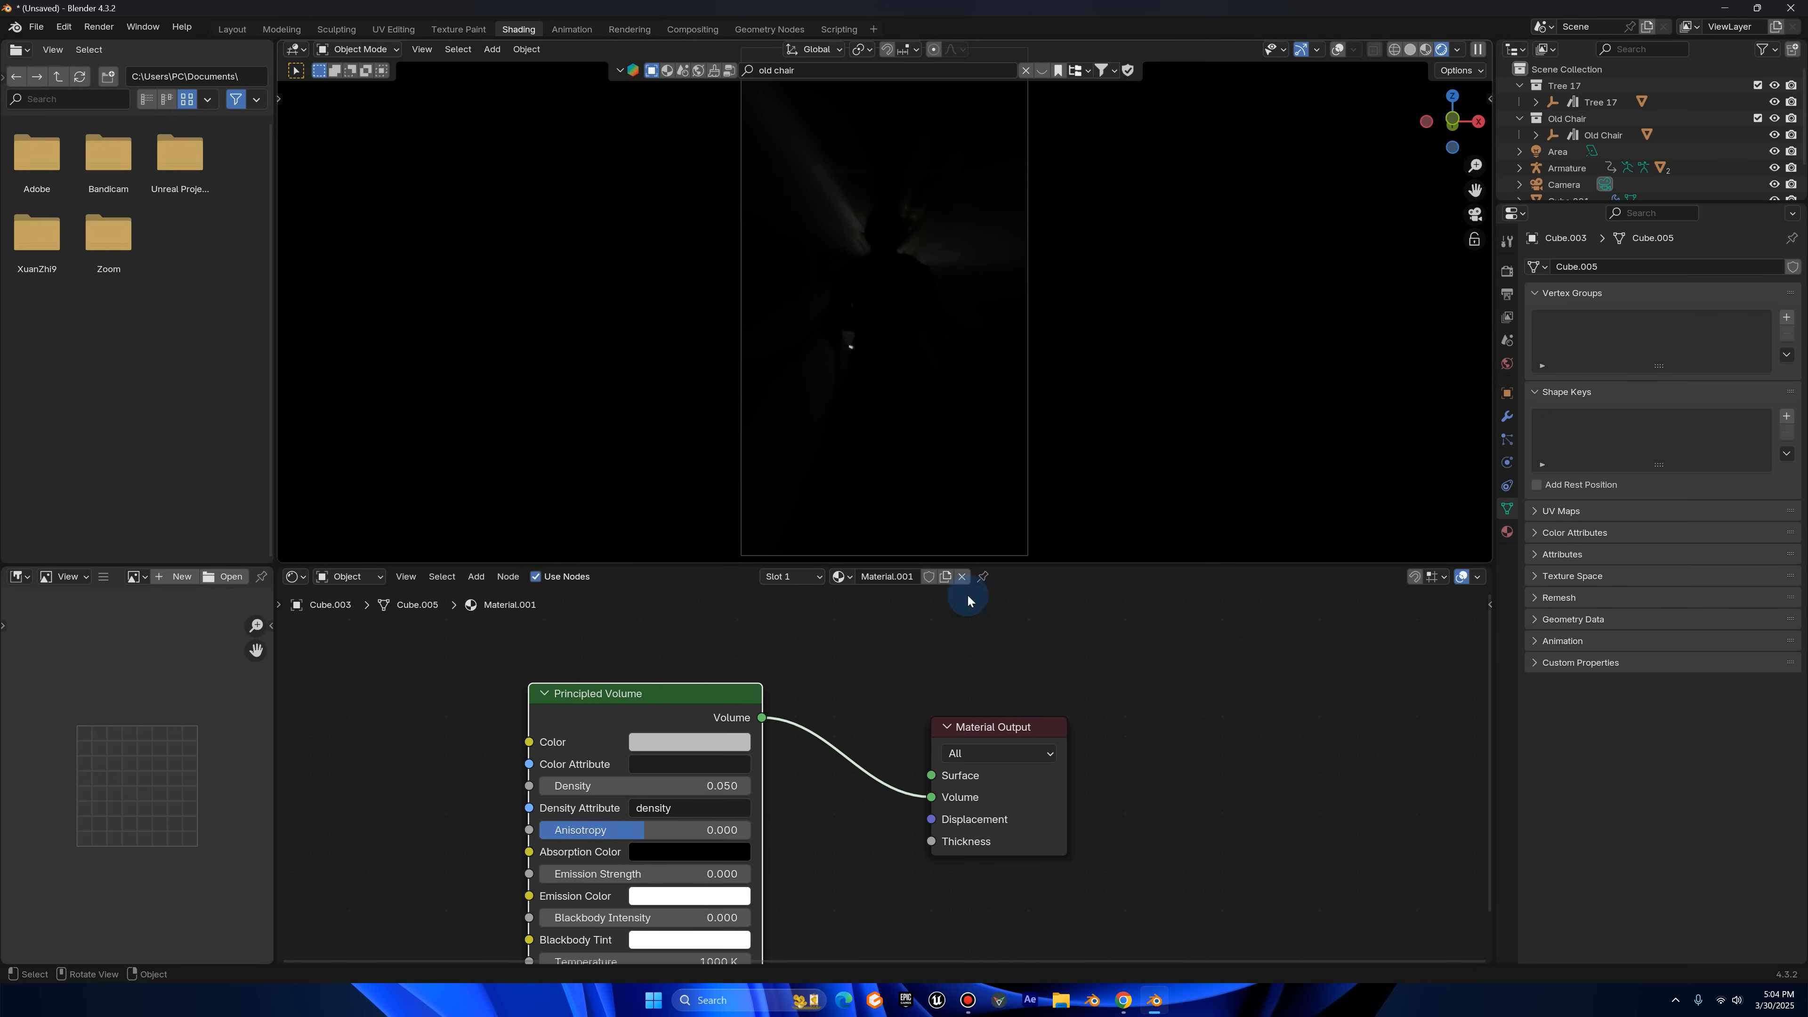
mouse_move(701, 788)
left_mouse_down()
mouse_move(669, 788)
mouse_move(701, 788)
left_mouse_up()
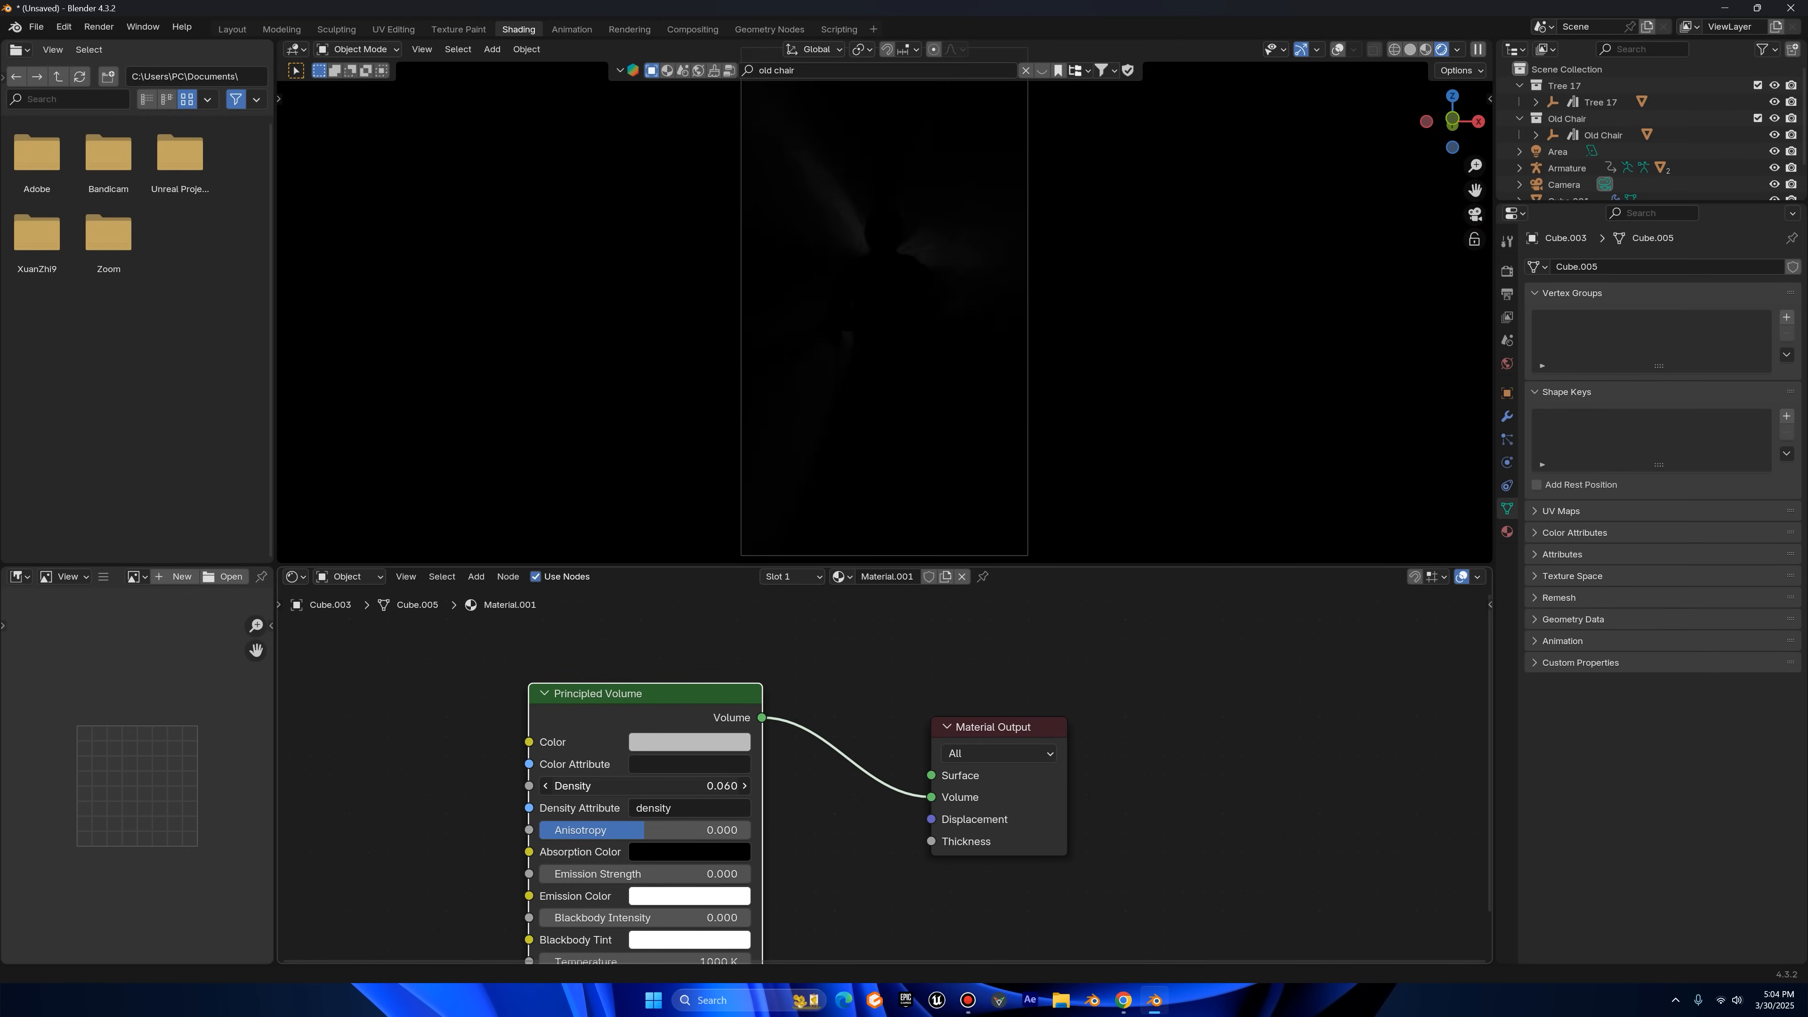
left_click(697, 792)
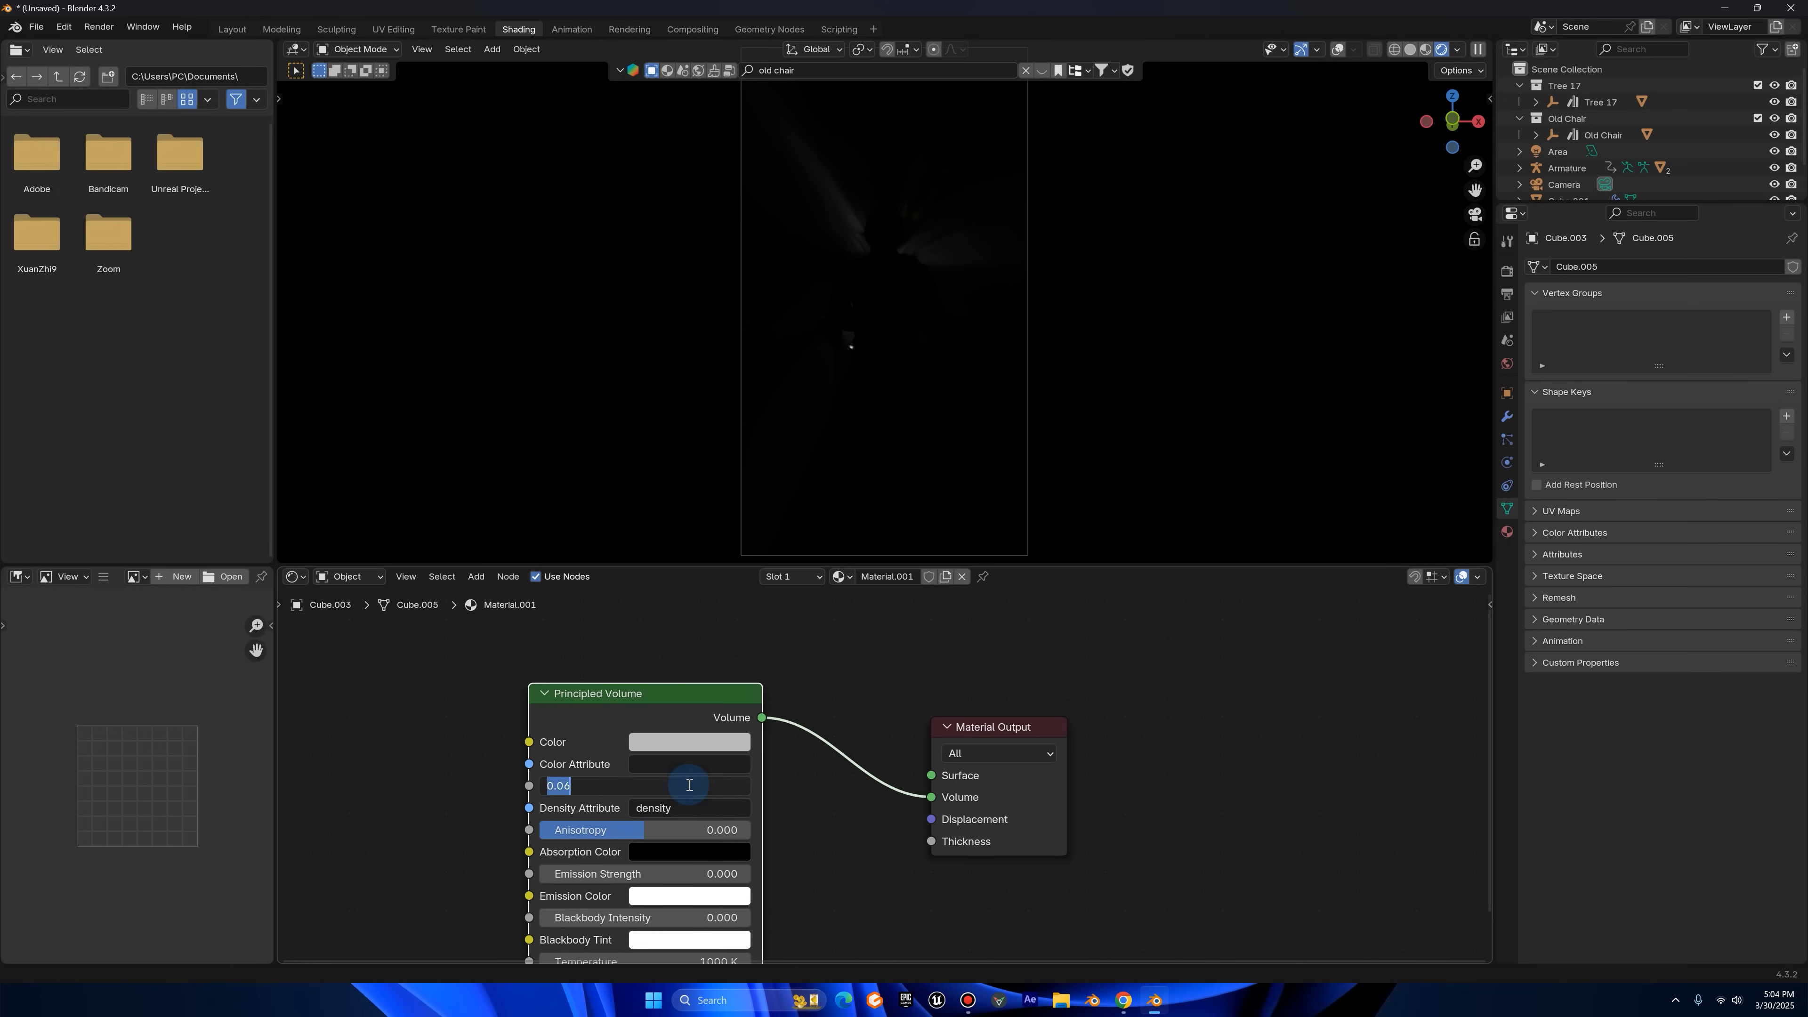
type("0.04")
key("Return")
left_click_drag(719, 785, 717, 783)
- Reselect the area light outside the window, resize it in the camera view, and hide the overlays
middle_click_drag(957, 371, 1244, 137)
left_click(1338, 50)
scroll(1203, 267, "down", 5)
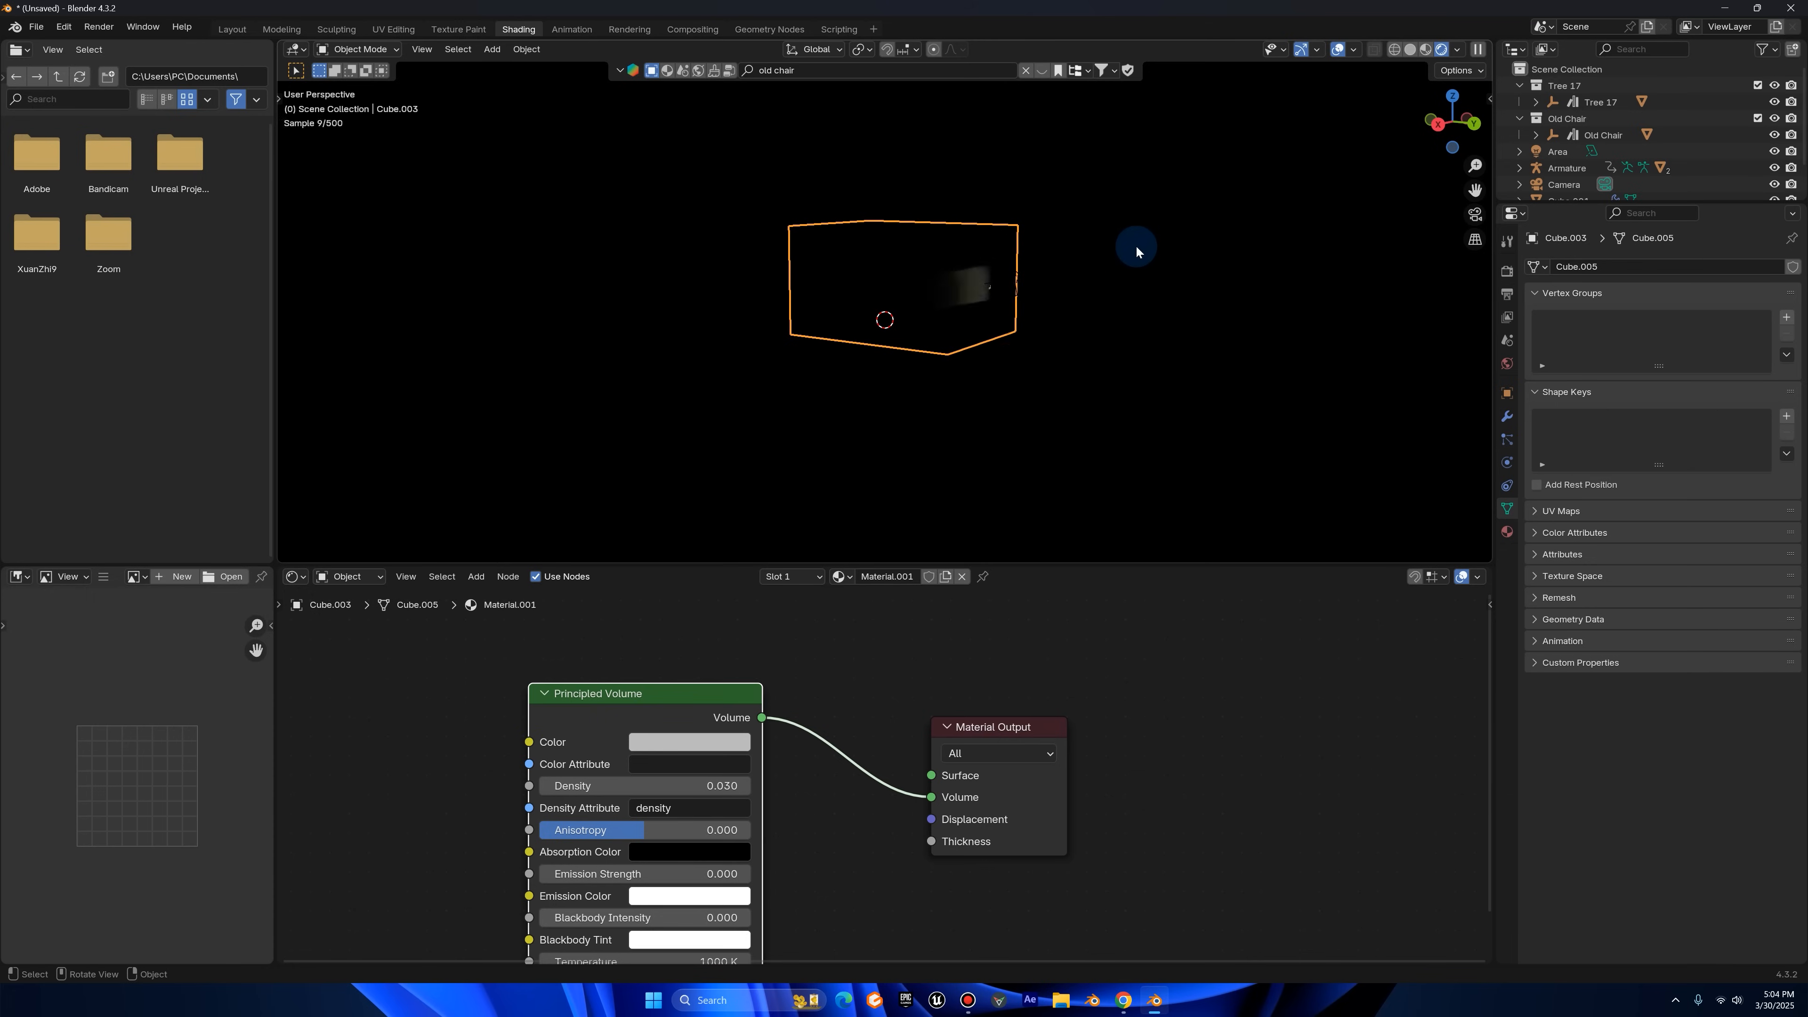
left_click(1009, 281)
left_click(1475, 213)
key("s")
left_click(1341, 309)
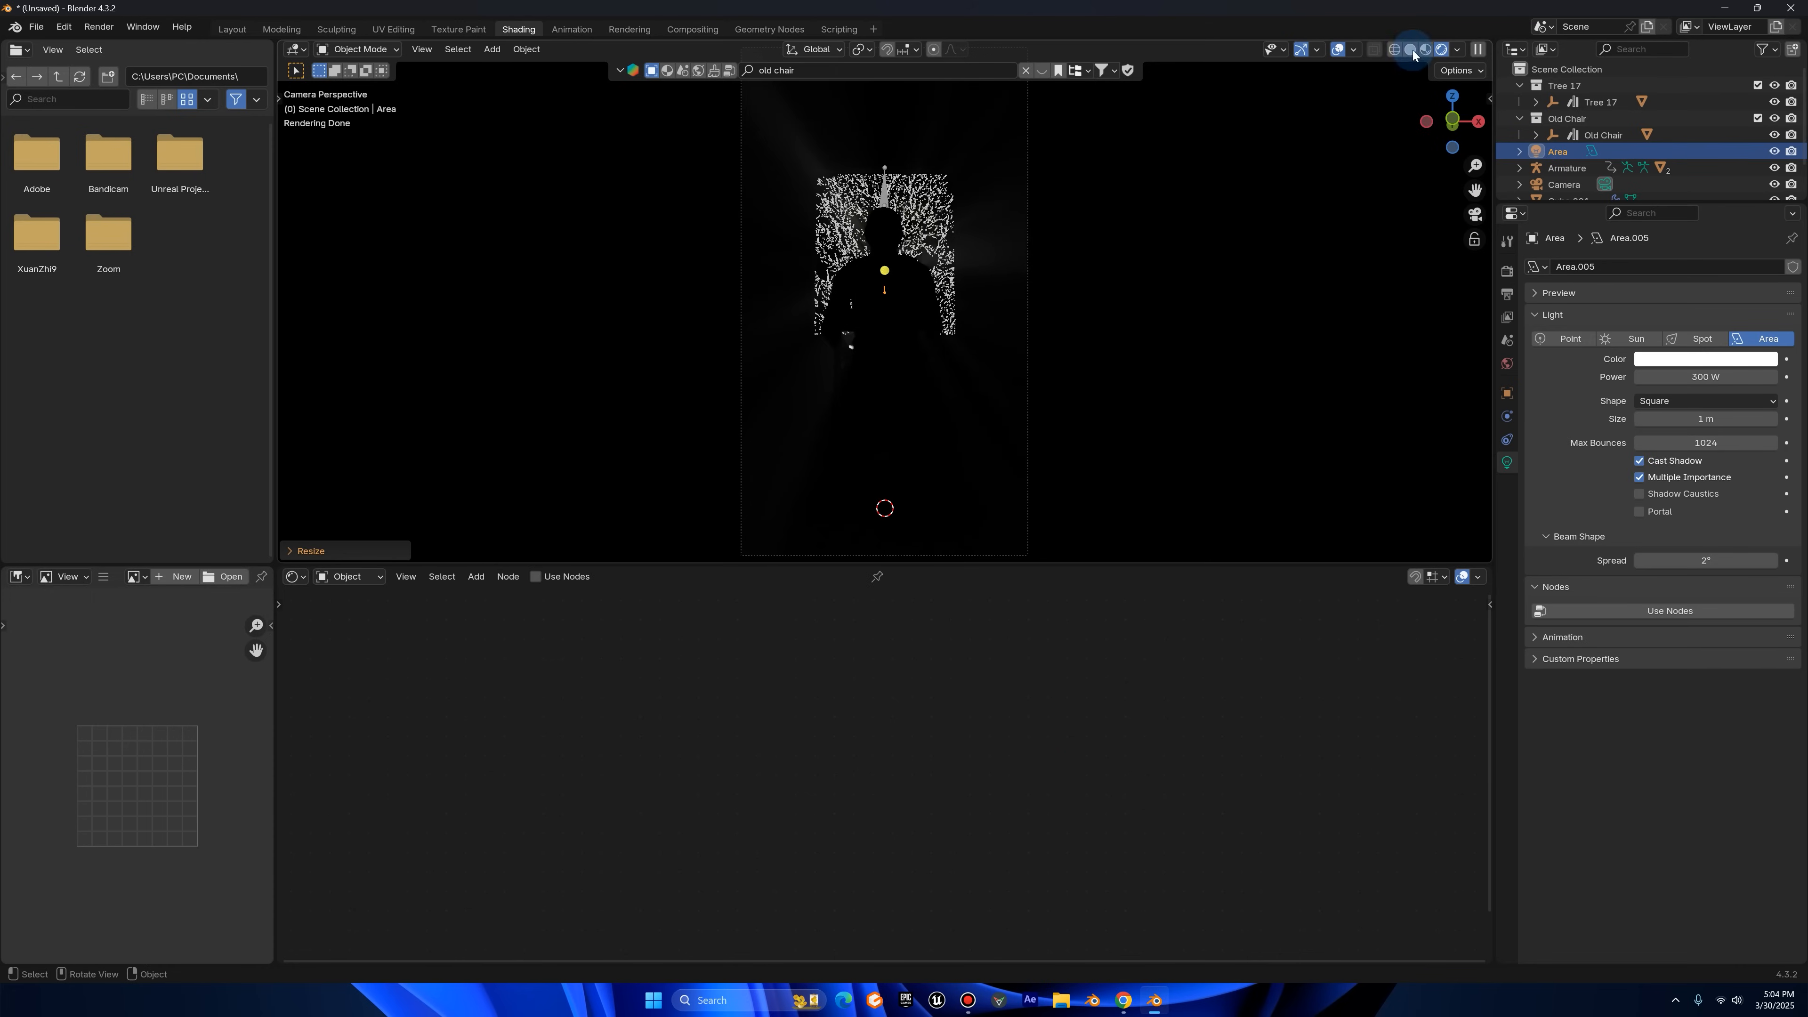
left_click(1338, 50)
- Raise the area light's power to about 2008.5 W and widen its beam spread to 5°
left_click_drag(1718, 382, 1773, 382)
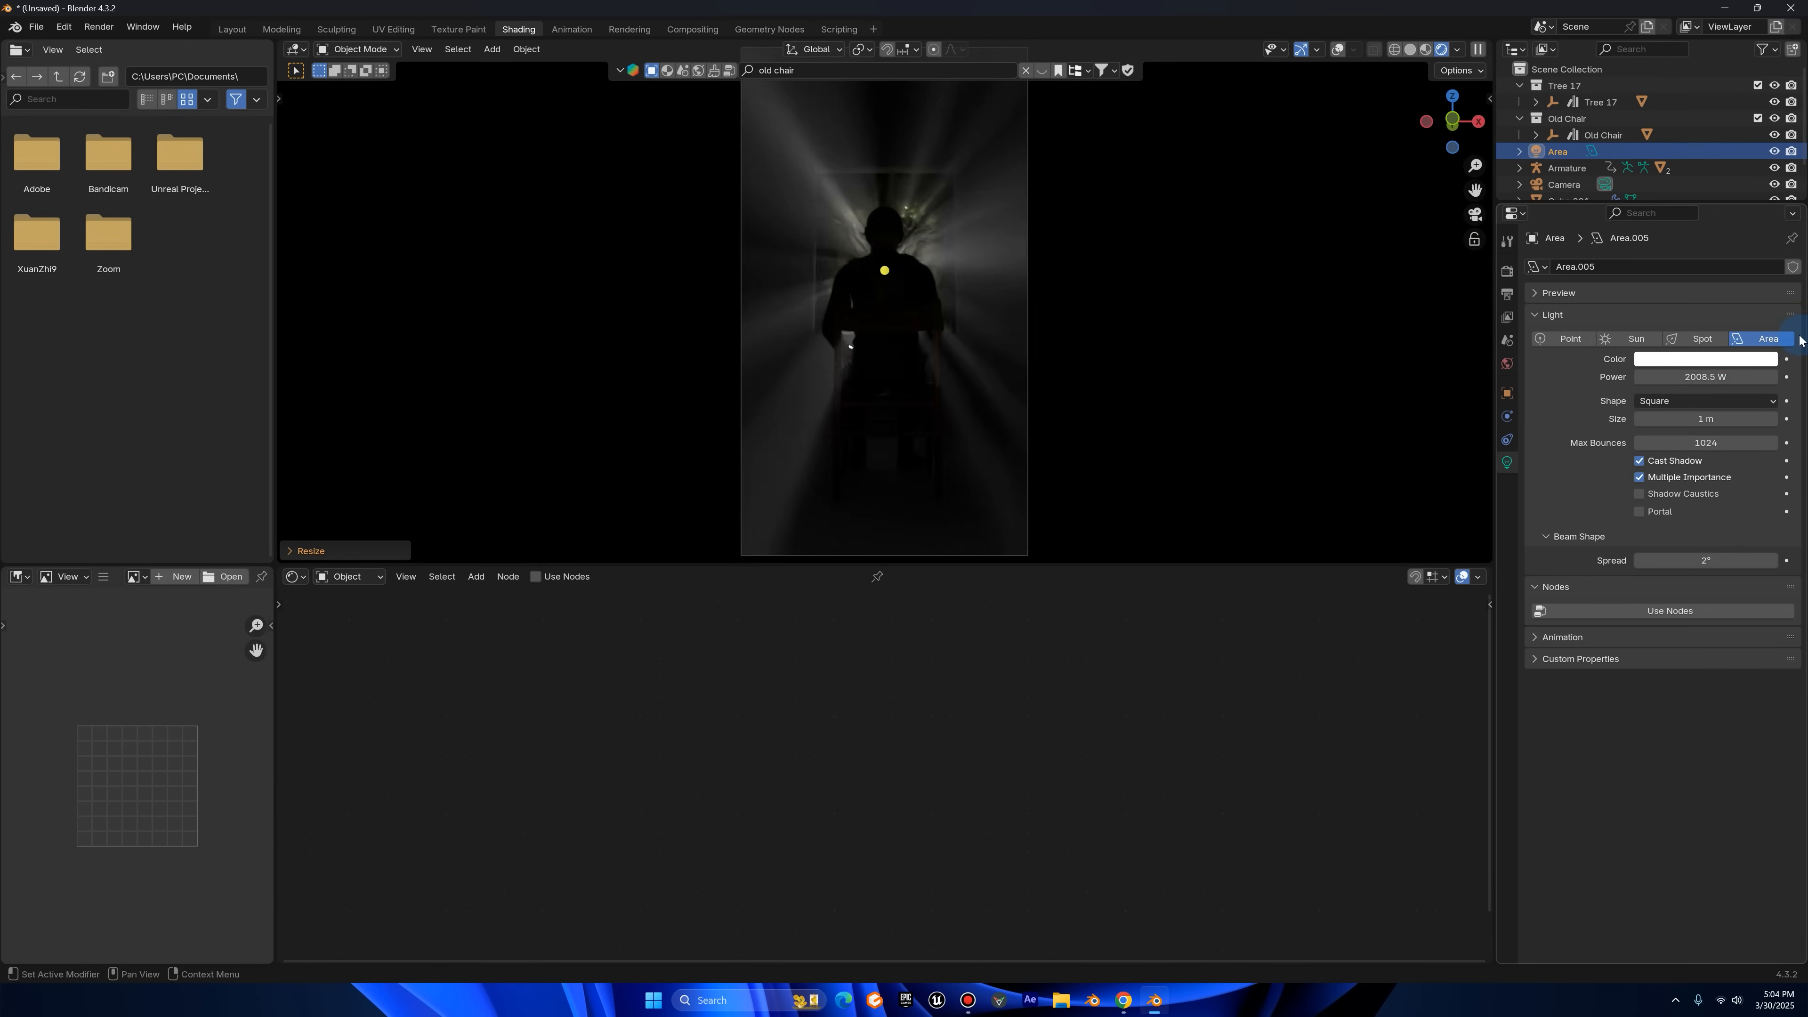
left_click(1720, 567)
type("4d5")
key("Return")
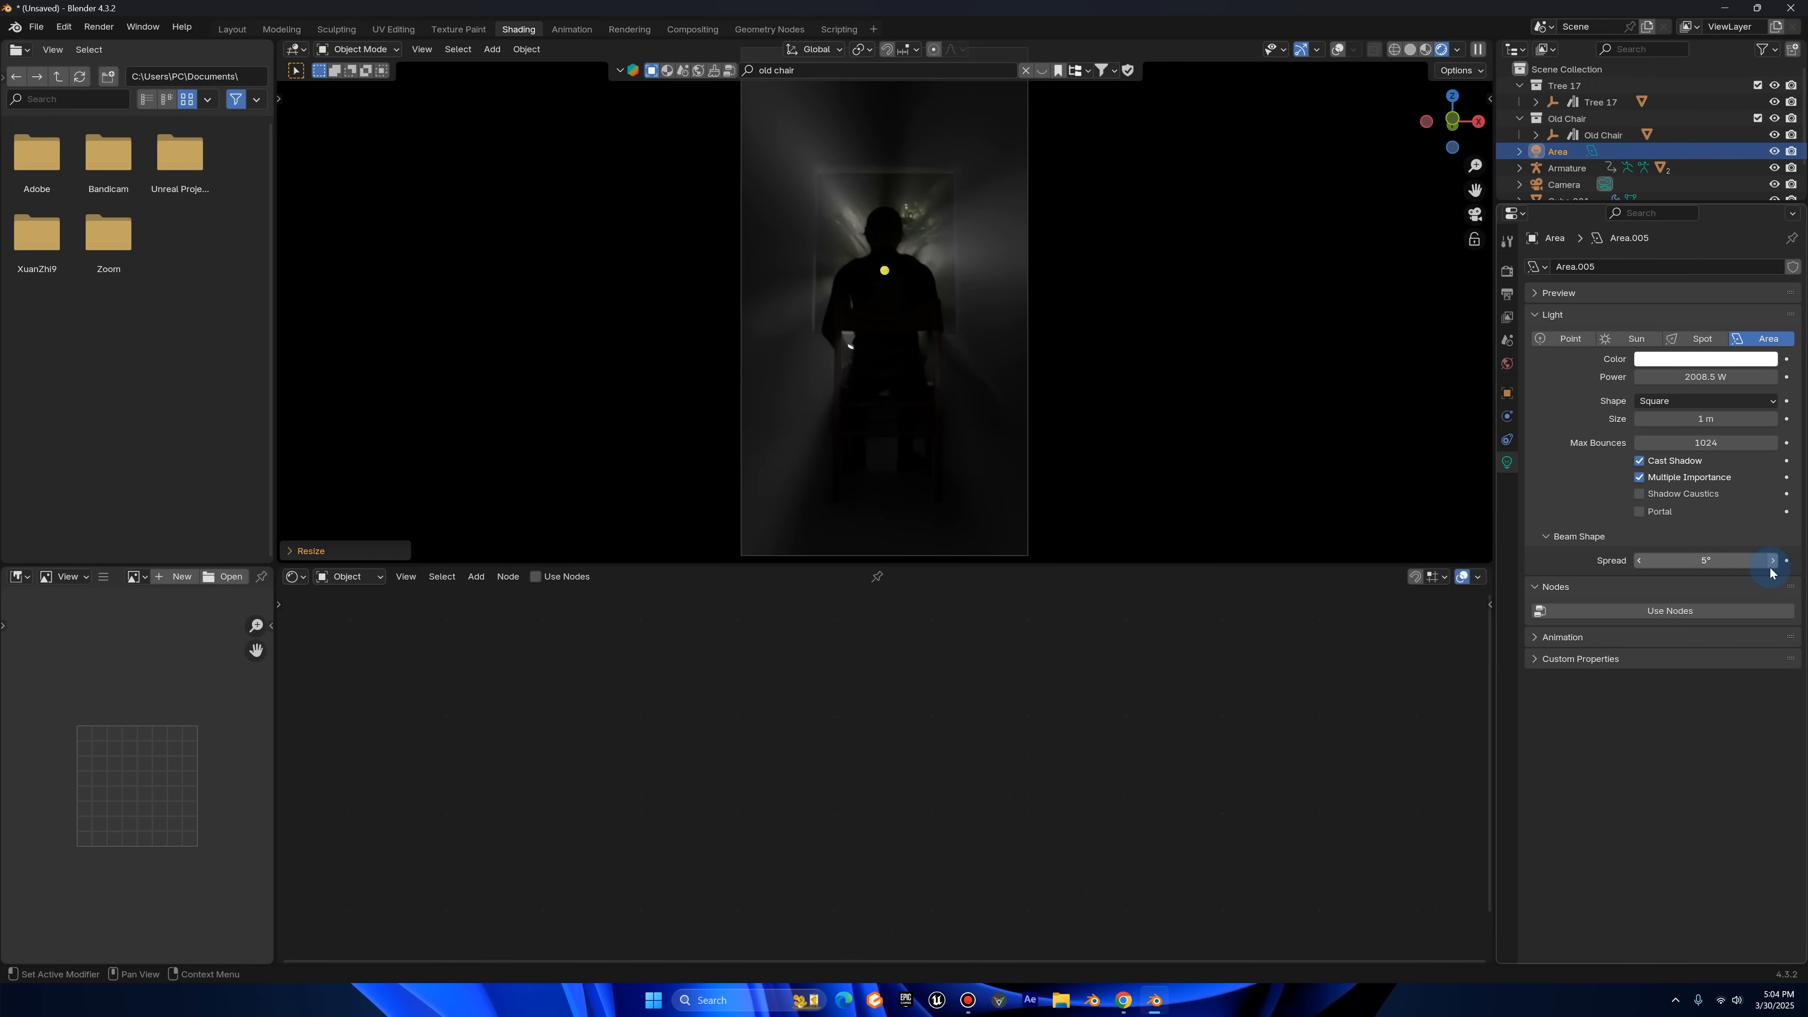
- Resize the area light outside the window once more and set its power to 2000 W
key("s")
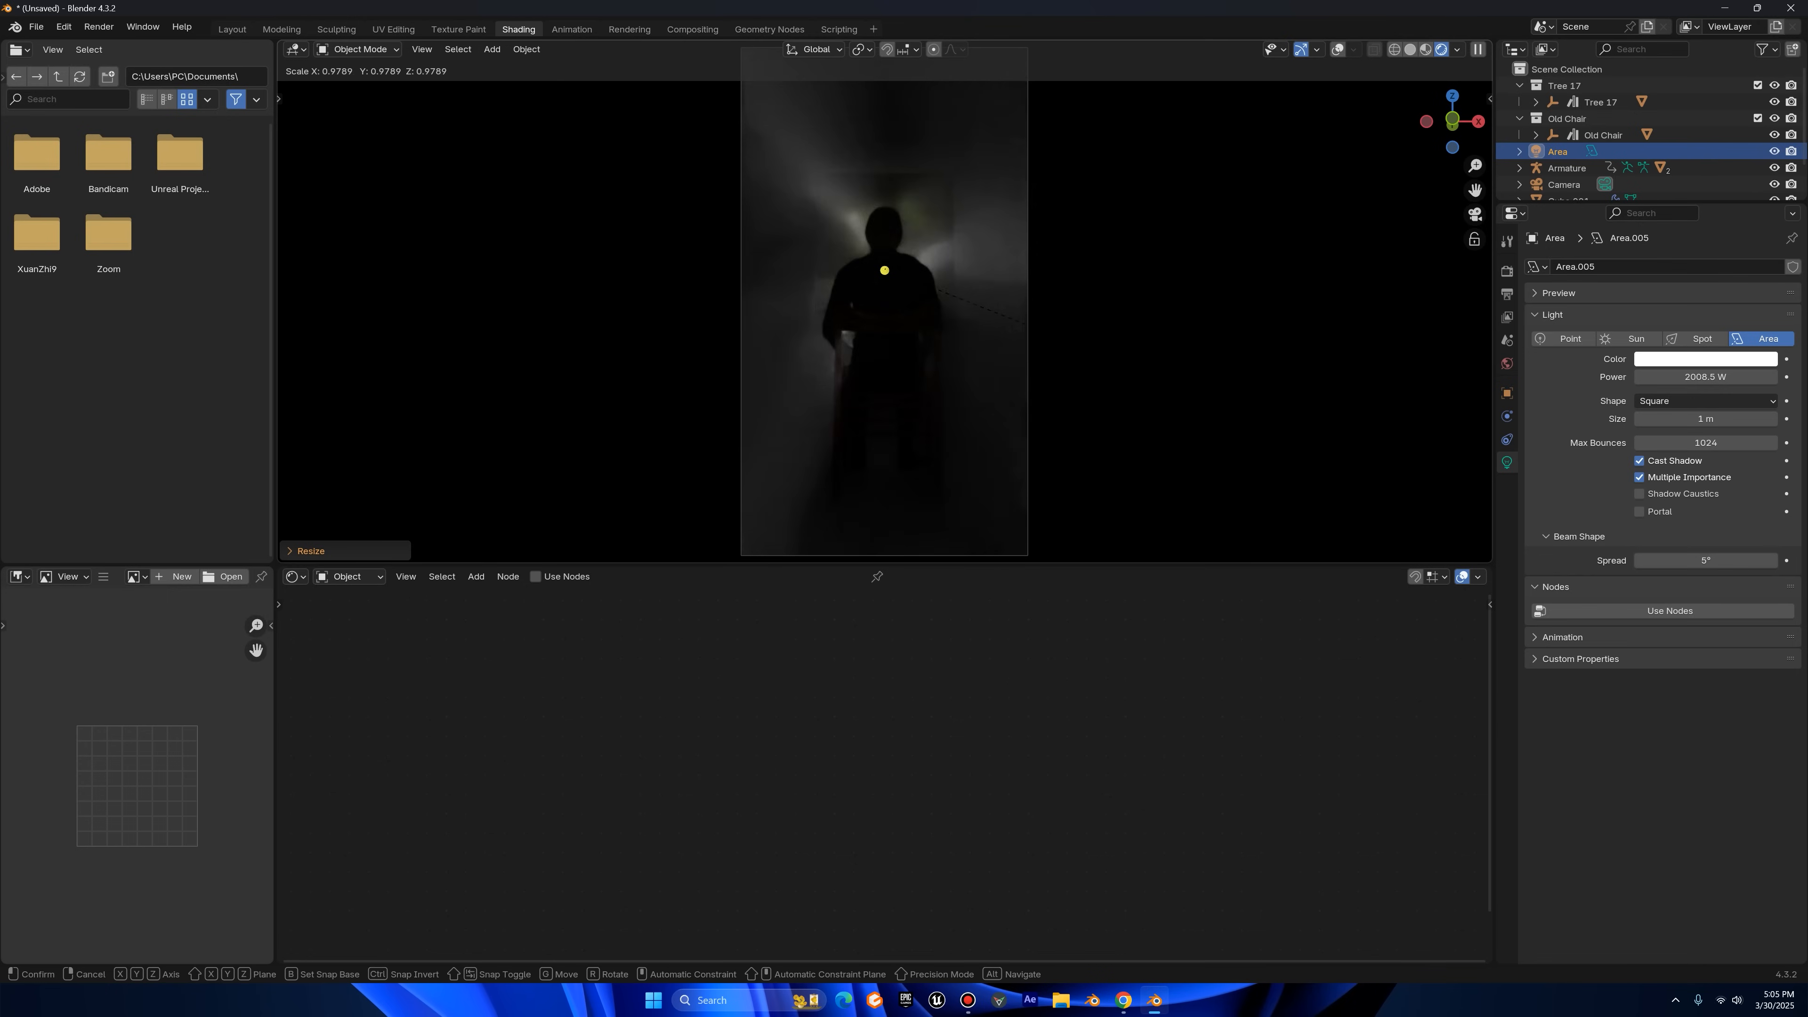
left_click(1431, 401)
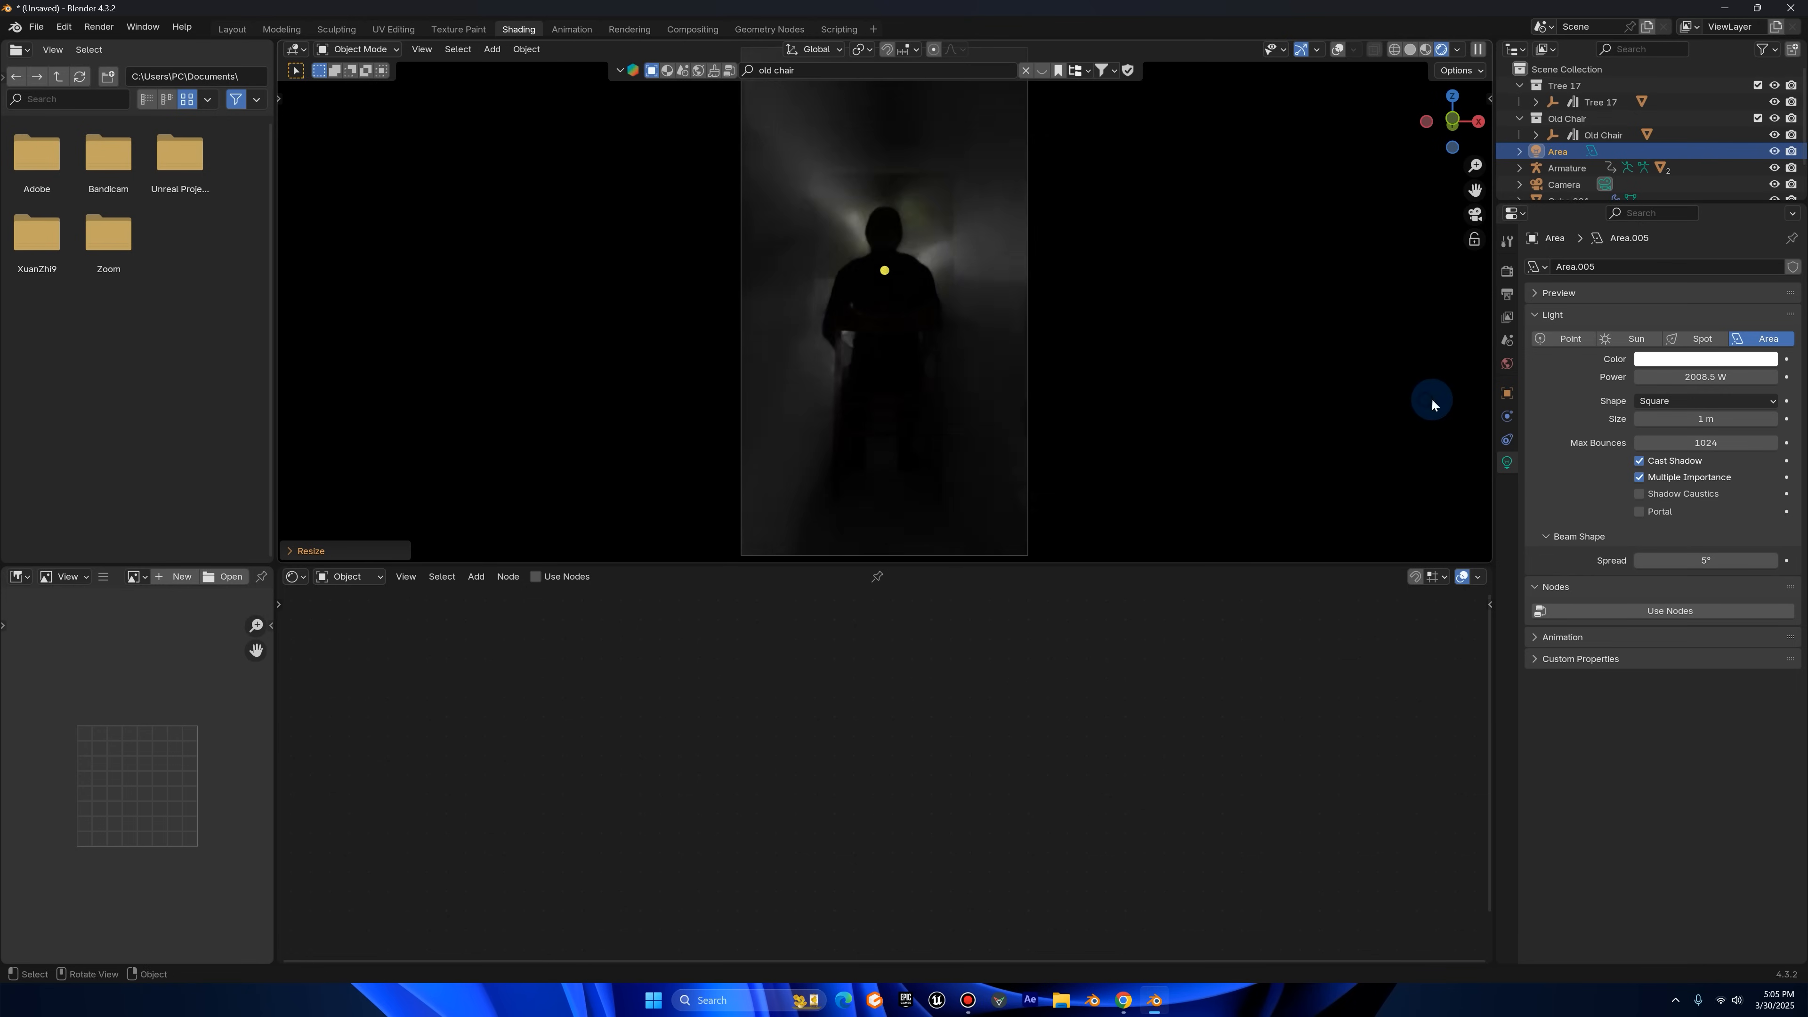
left_click(1741, 382)
type("2000")
key("Return")
- Tint the area light pale blue with a hue of 0.61 and a saturation of 0.15
left_click(1737, 359)
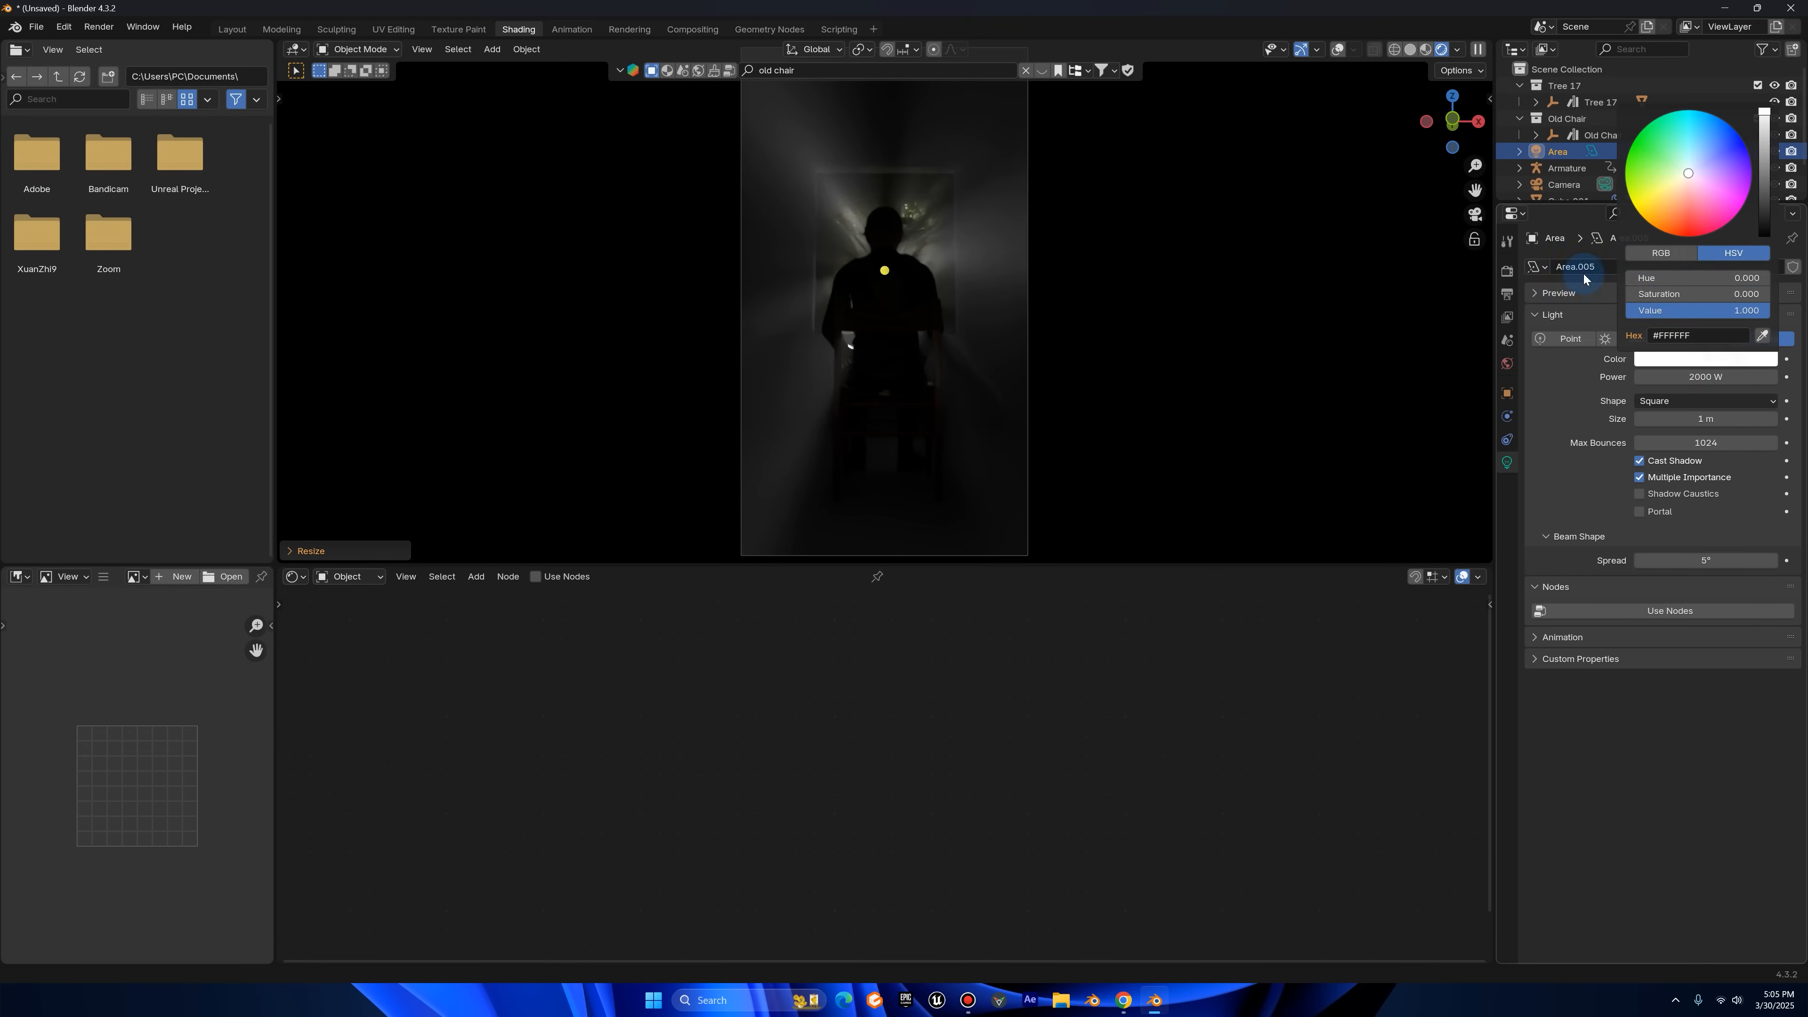
left_click(1686, 294)
type("0.25")
key("Return")
left_click(1716, 278)
type(".61")
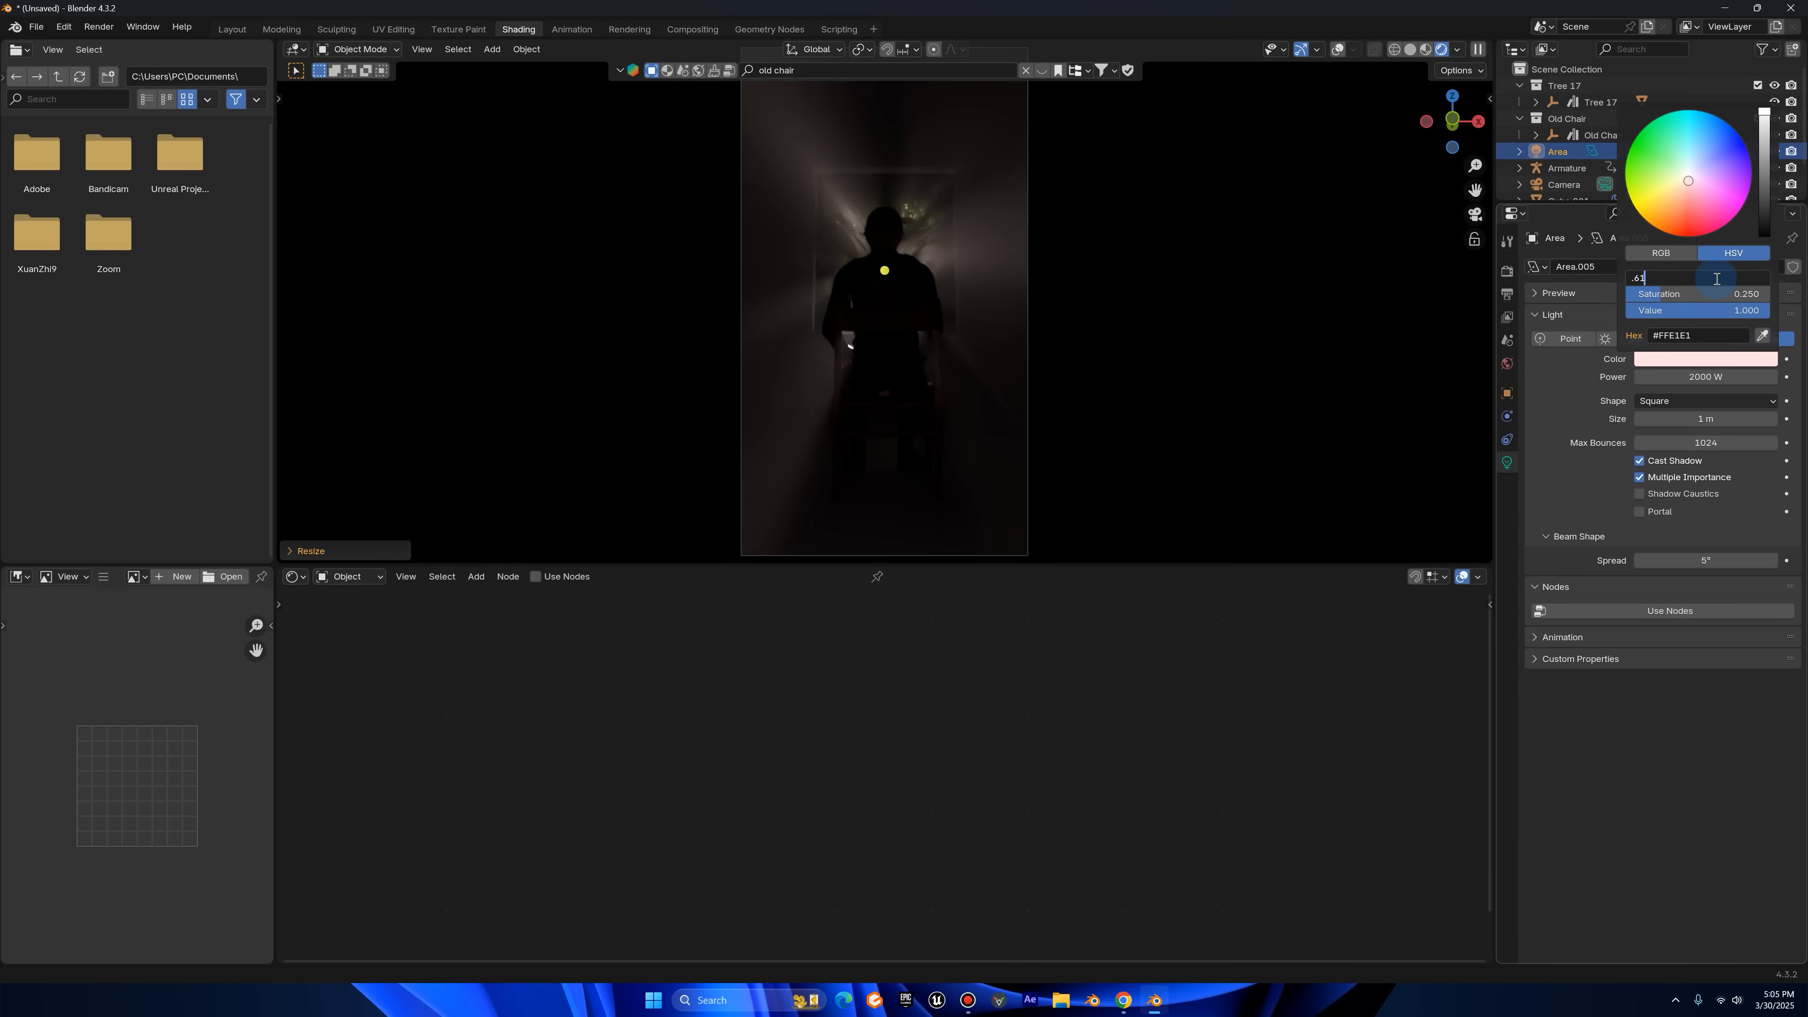
key("Return")
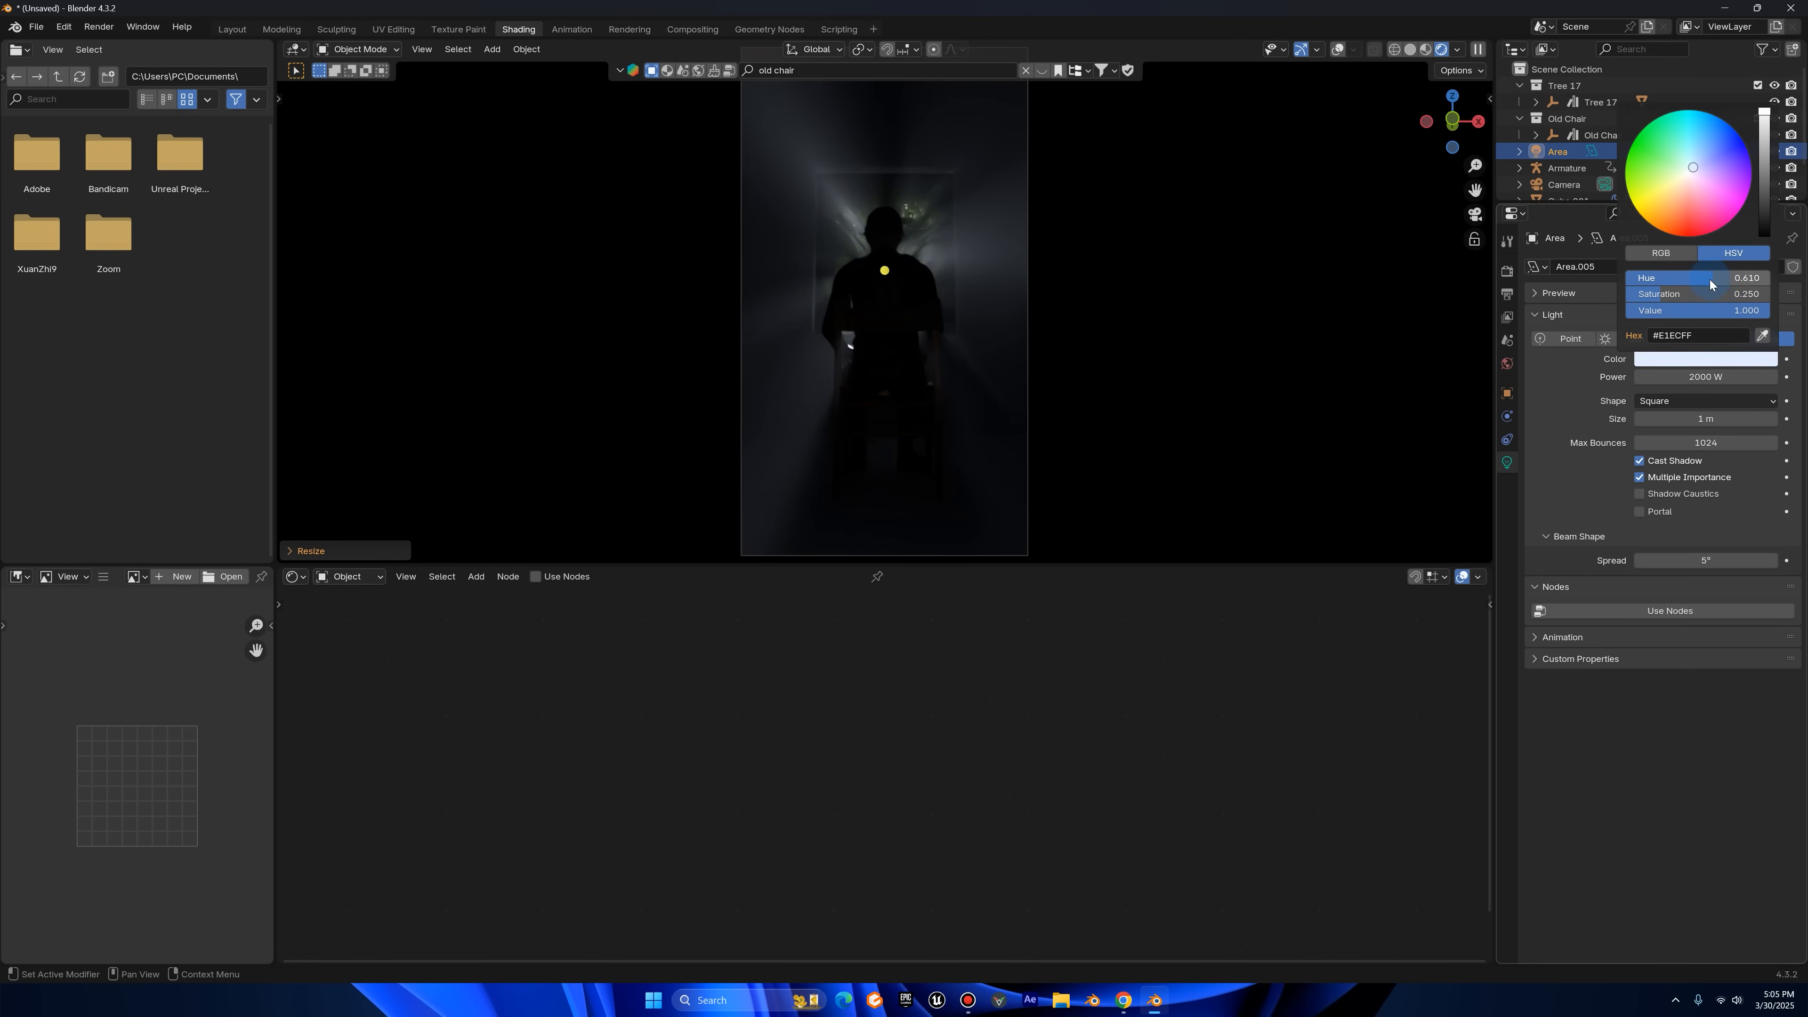
left_click(1730, 295)
type(".15")
key("Return")
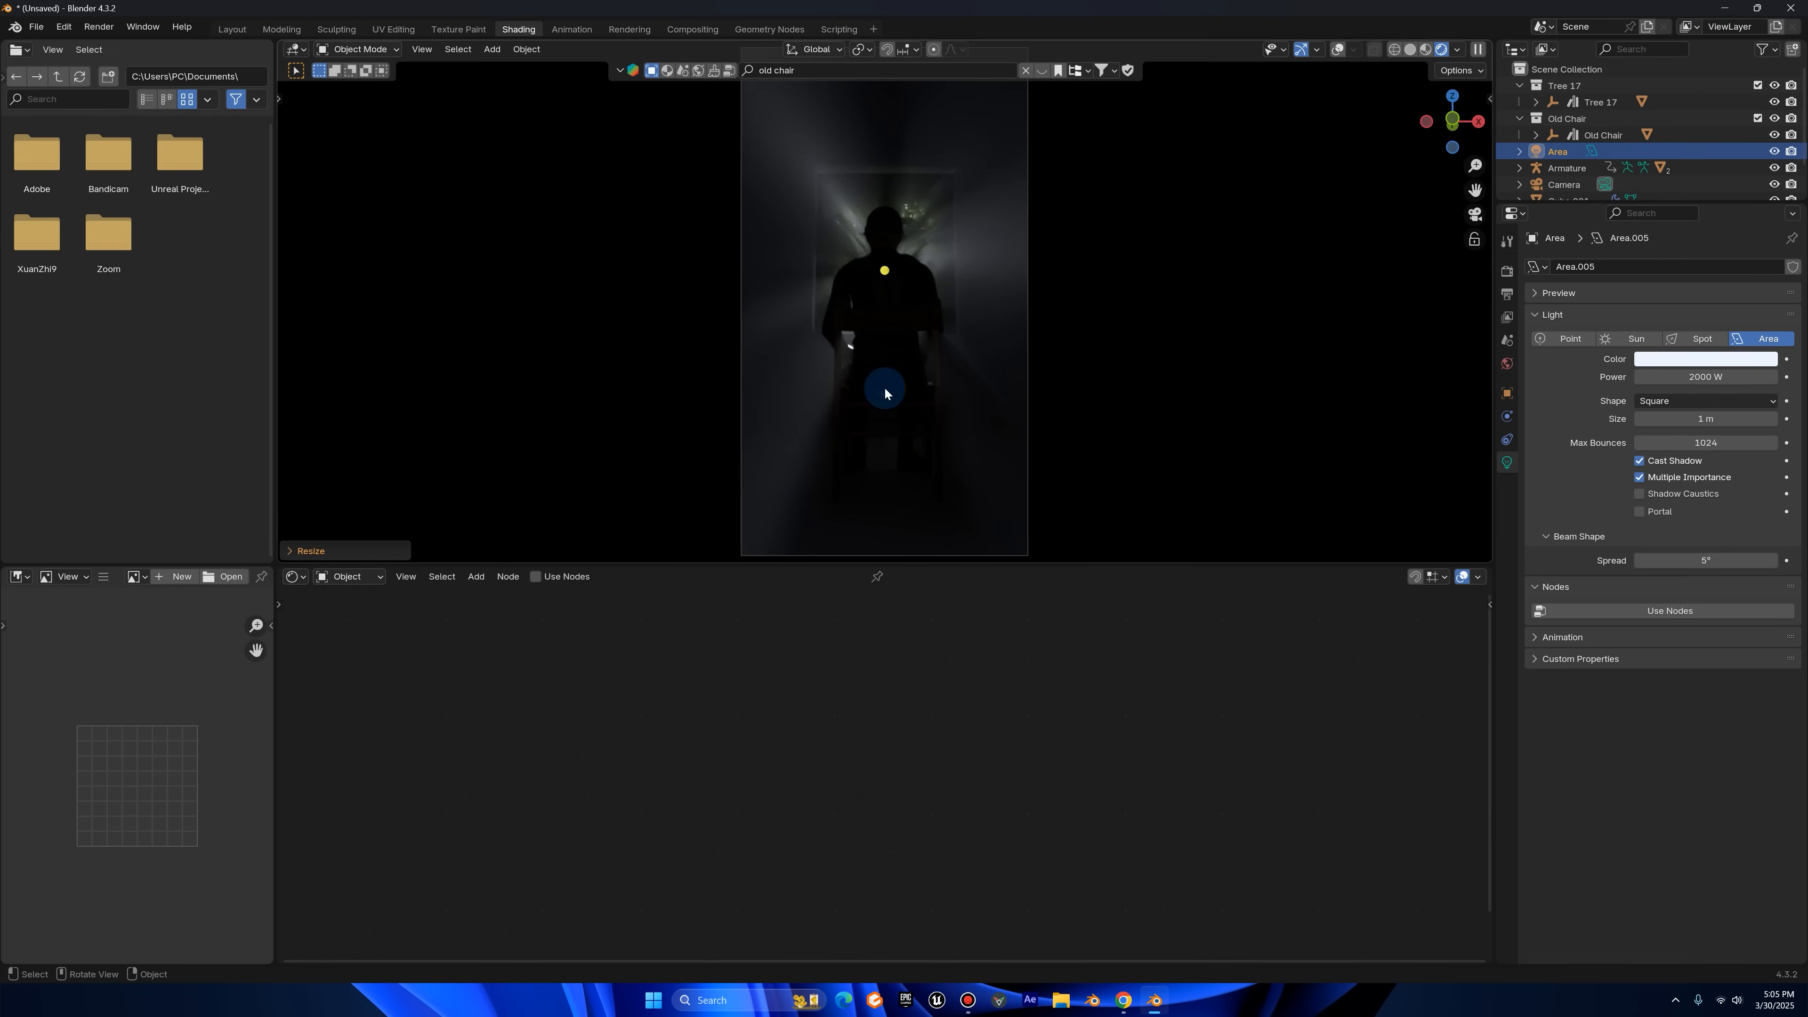
- Check the rendered camera view, then view the soldier from inside the room in solid shading with overlays shown
middle_click_drag(1243, 101, 1219, 117)
left_click(1475, 214)
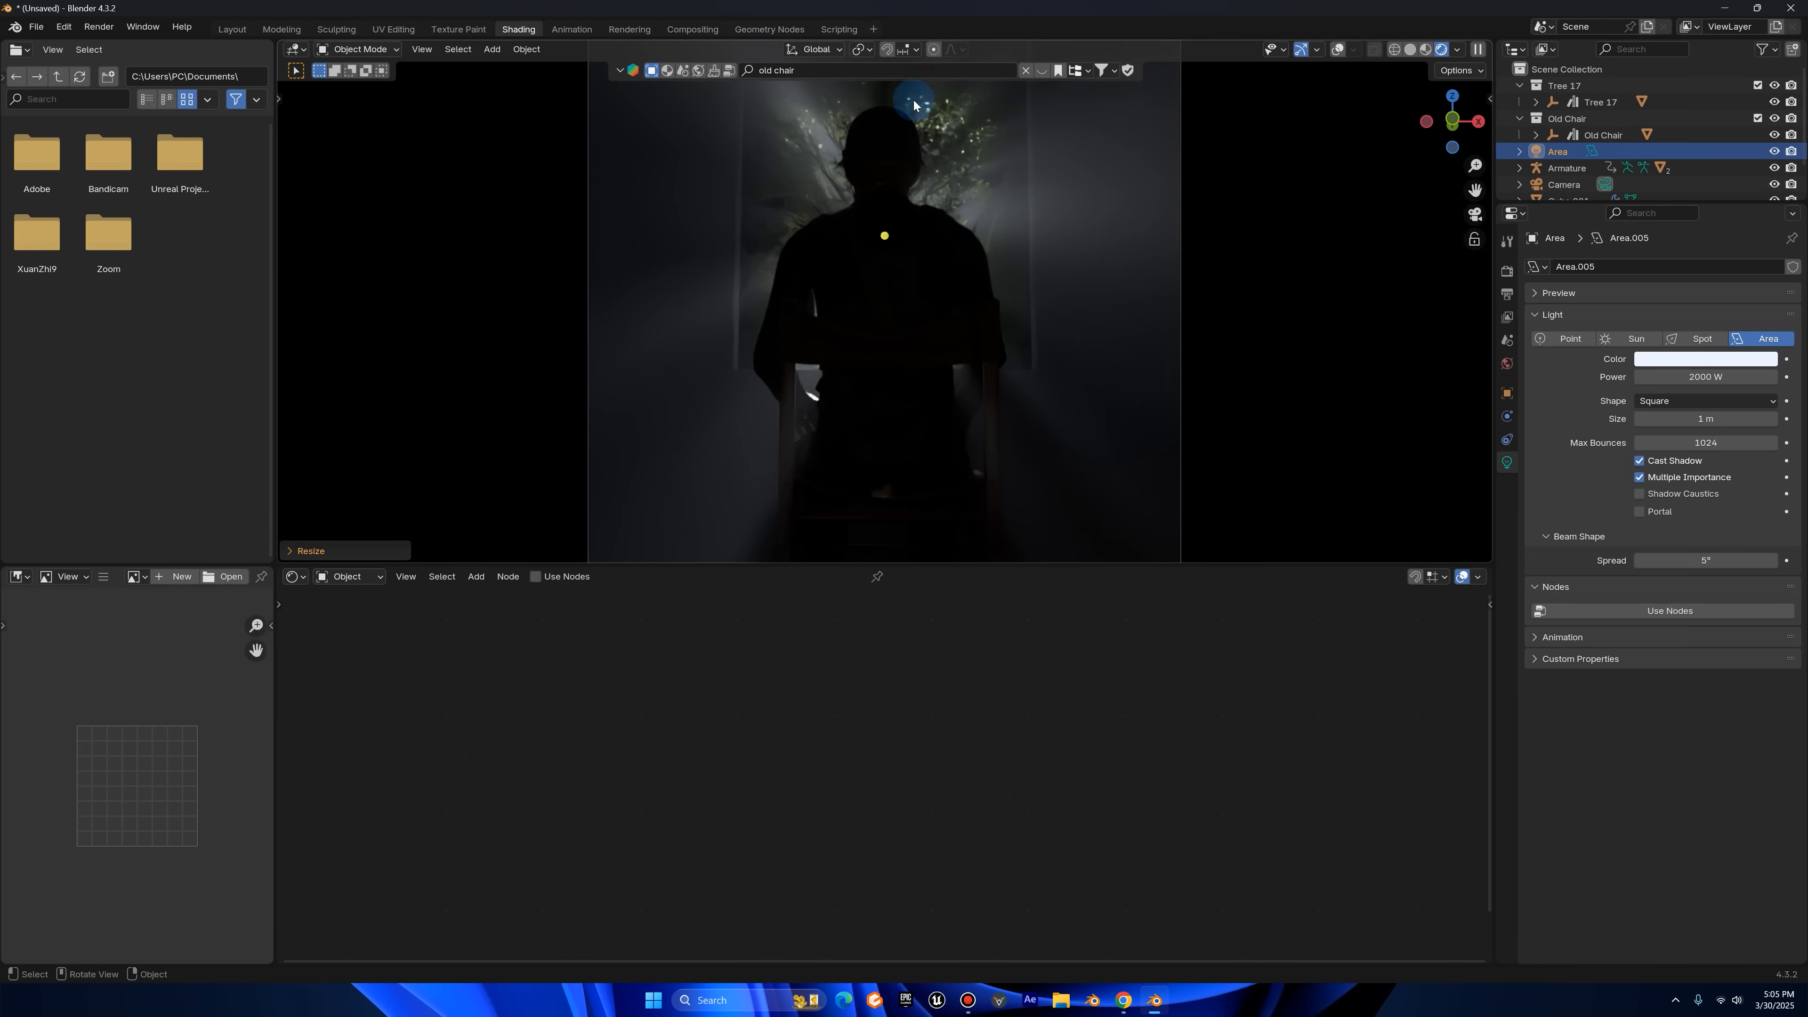
scroll(961, 116, "down", 3)
left_click(1338, 49)
left_click(1410, 49)
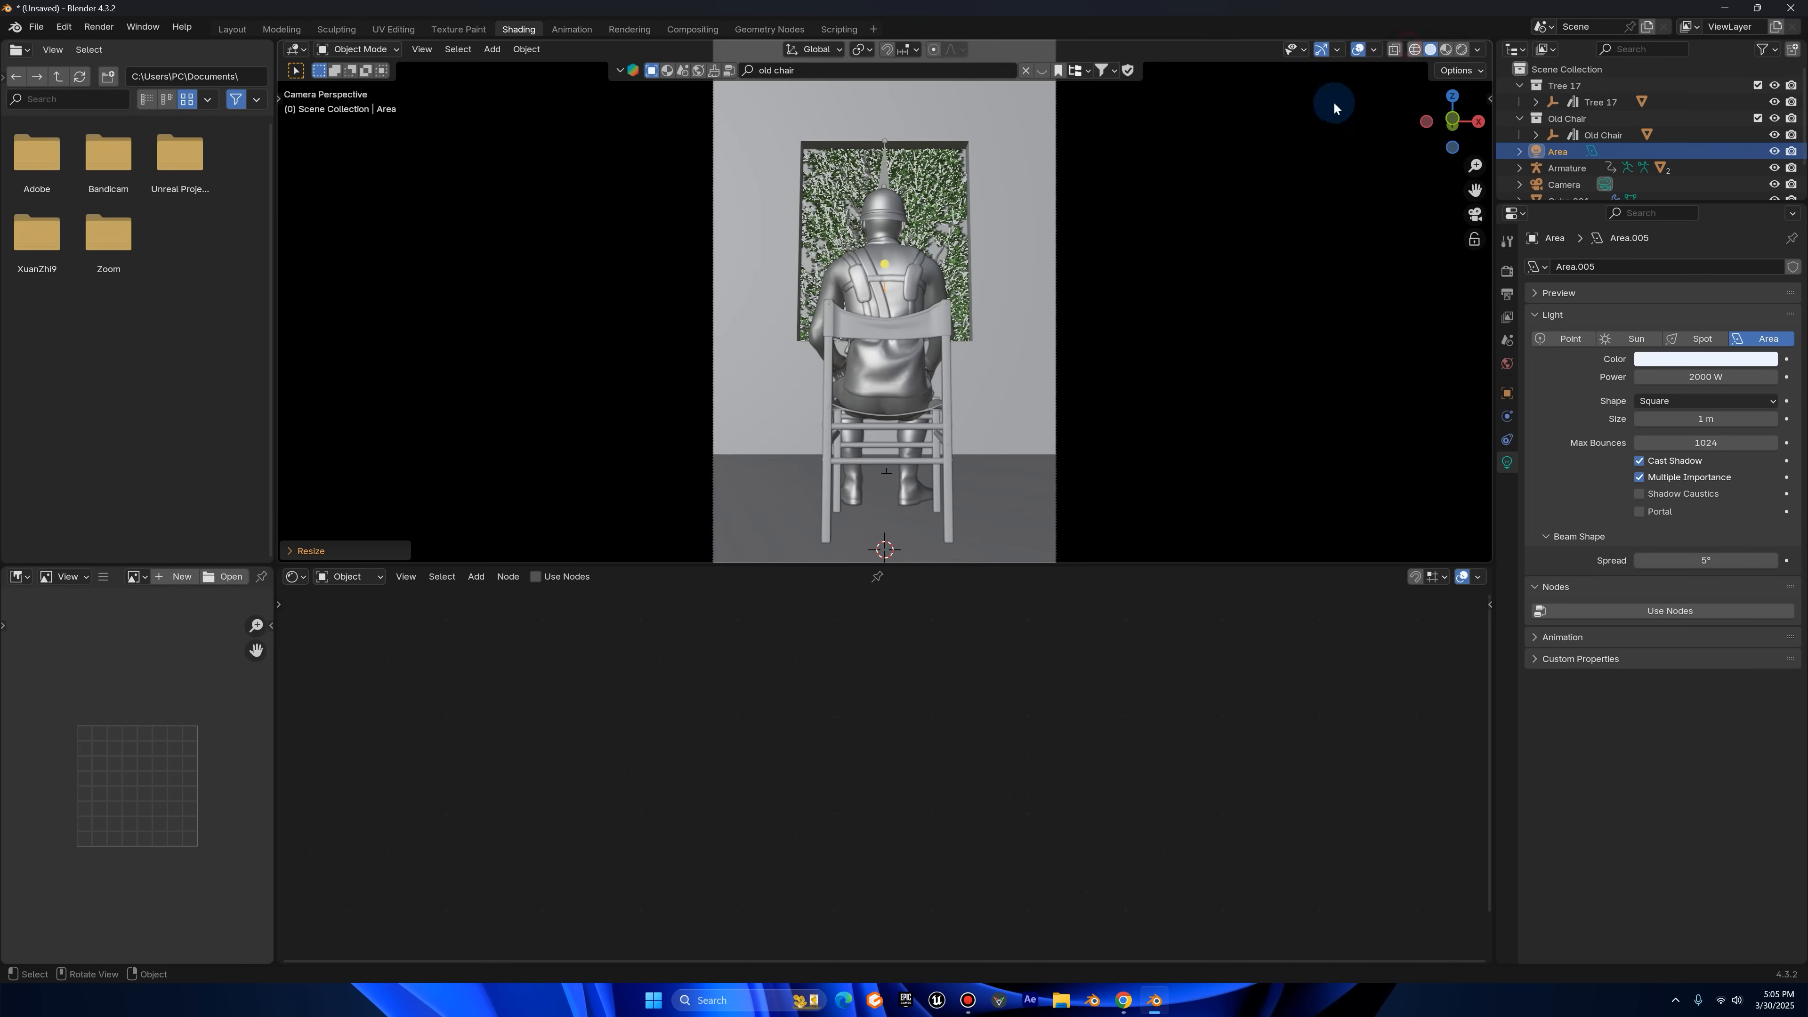
right_click(1240, 150)
middle_click_drag(698, 261, 1062, 200)
scroll(1062, 200, "down", 8)
scroll(1171, 205, "up", 5)
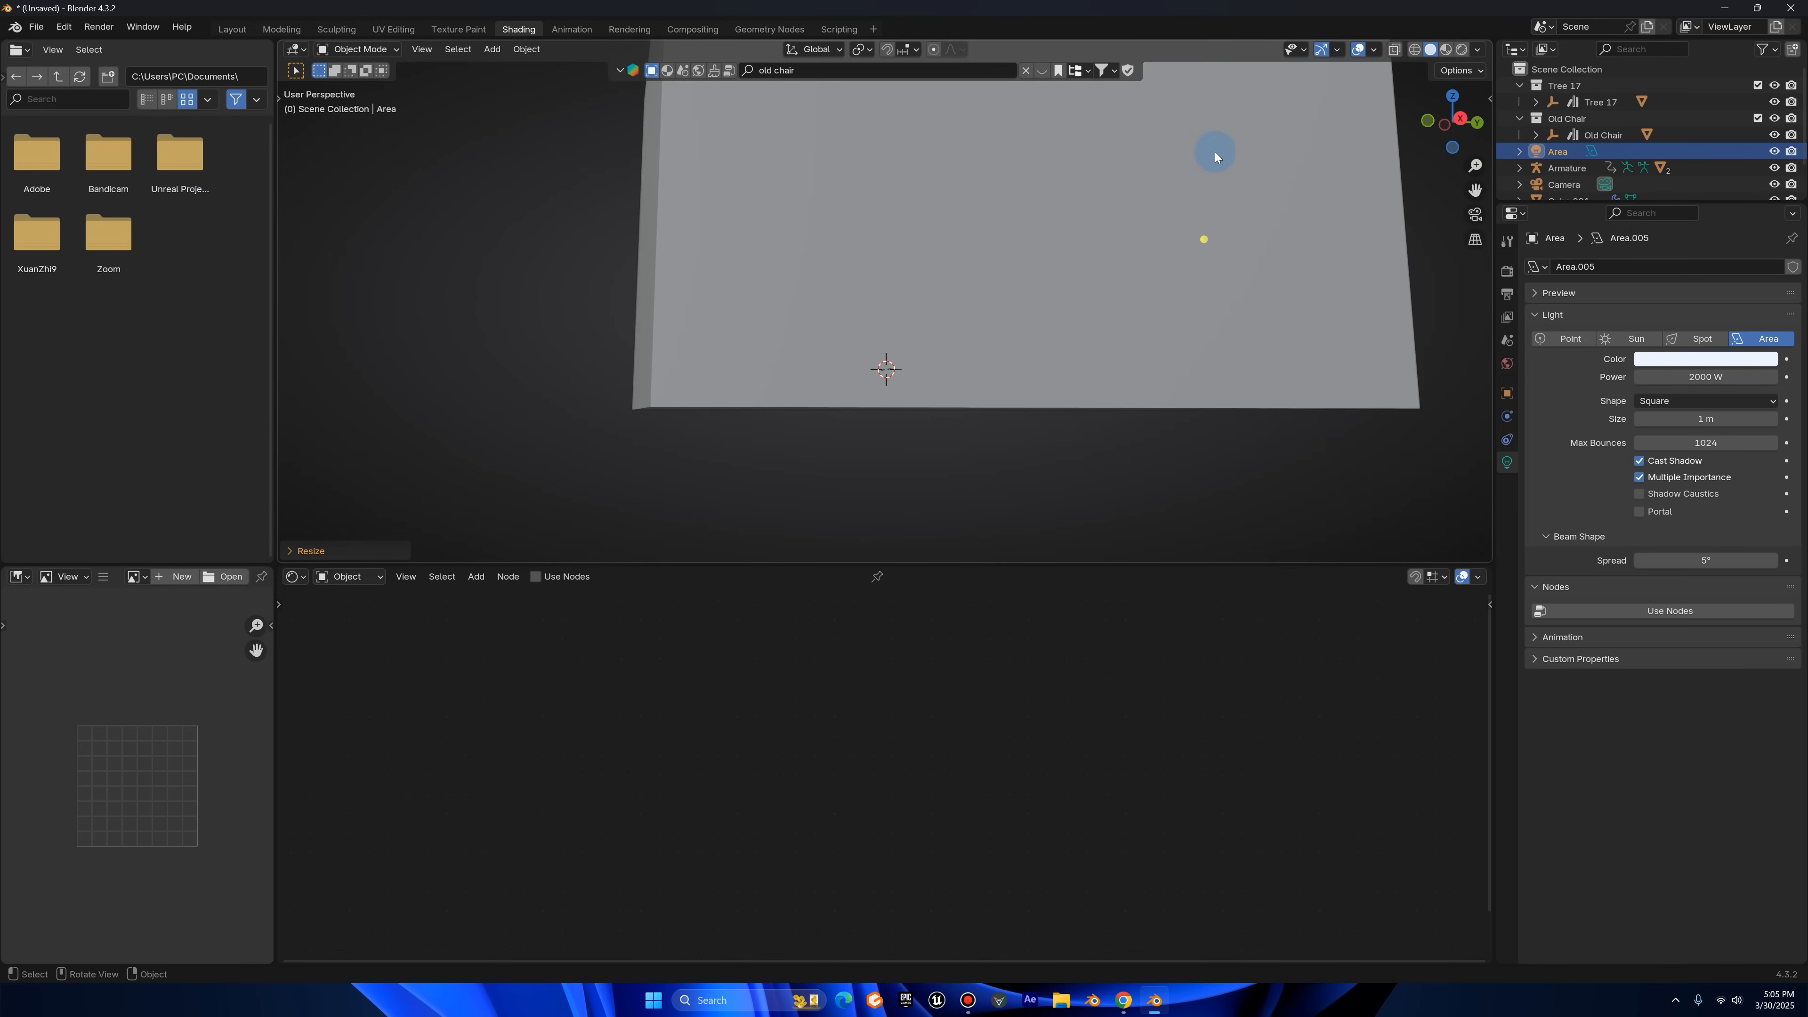
scroll(969, 283, "down", 6)
key("shift+a")
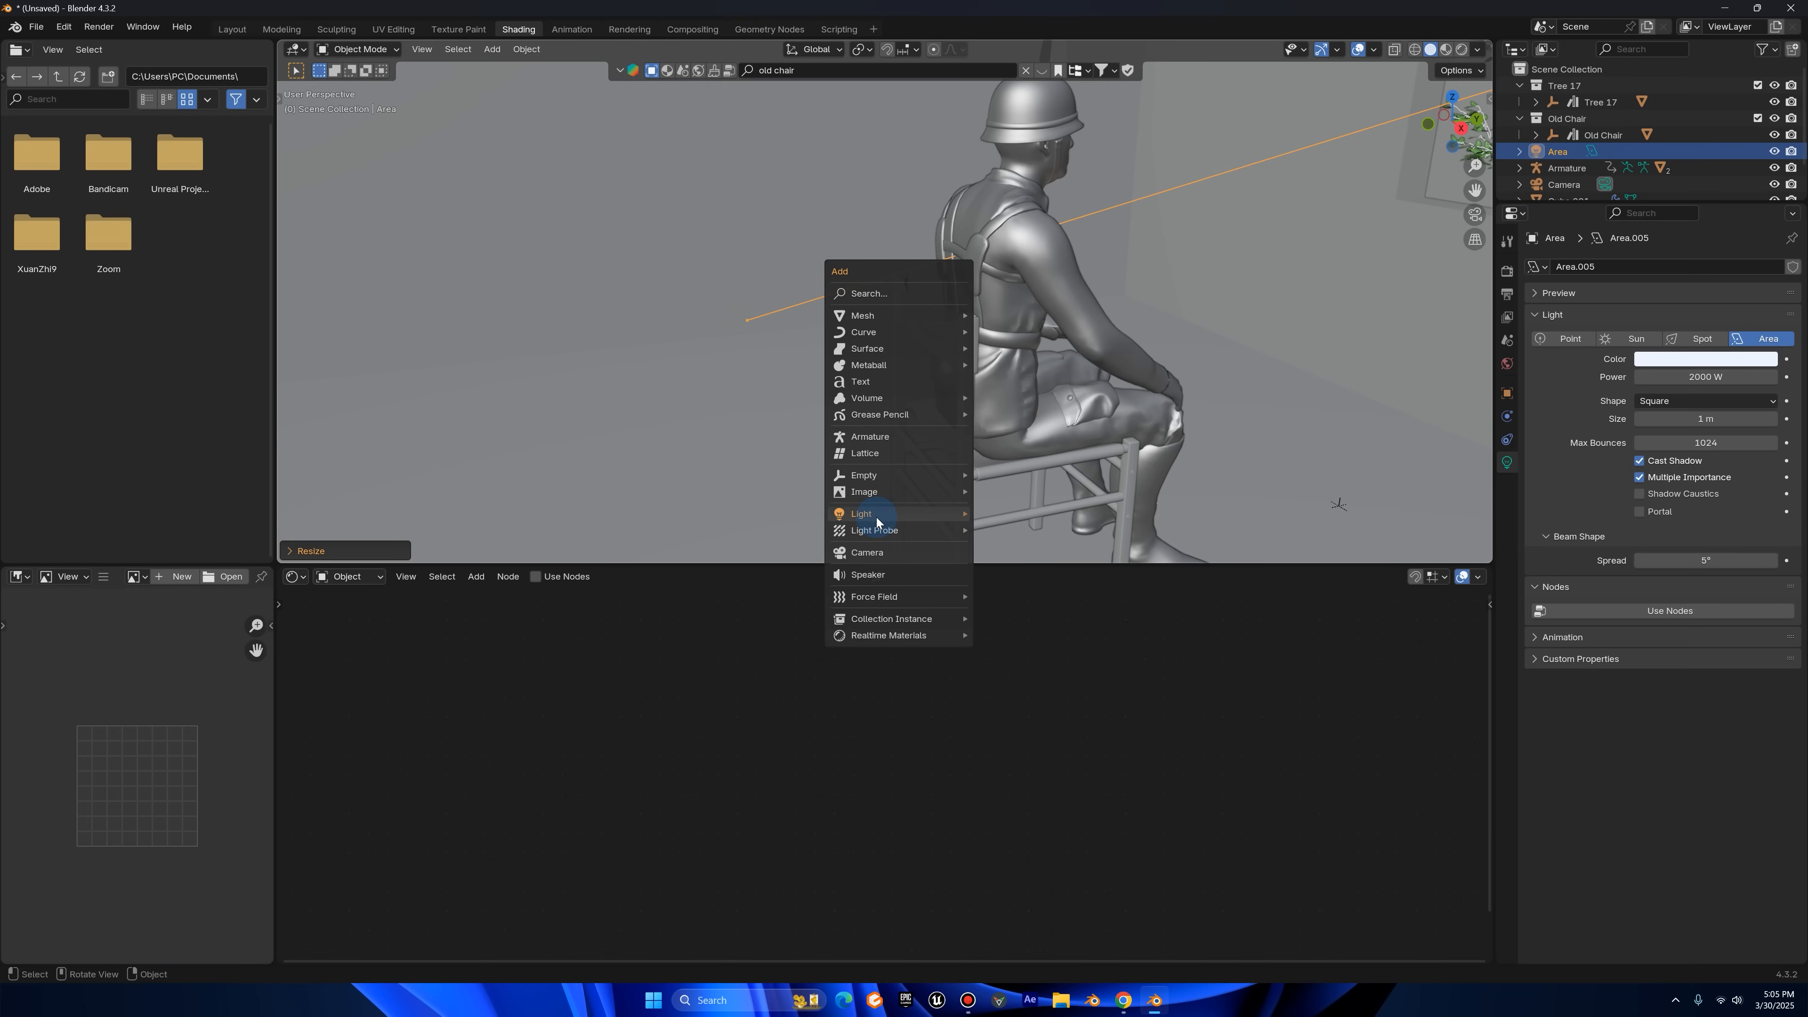
scroll(897, 267, "down", 3)
middle_click_drag(897, 267, 944, 260)
key("shift+a")
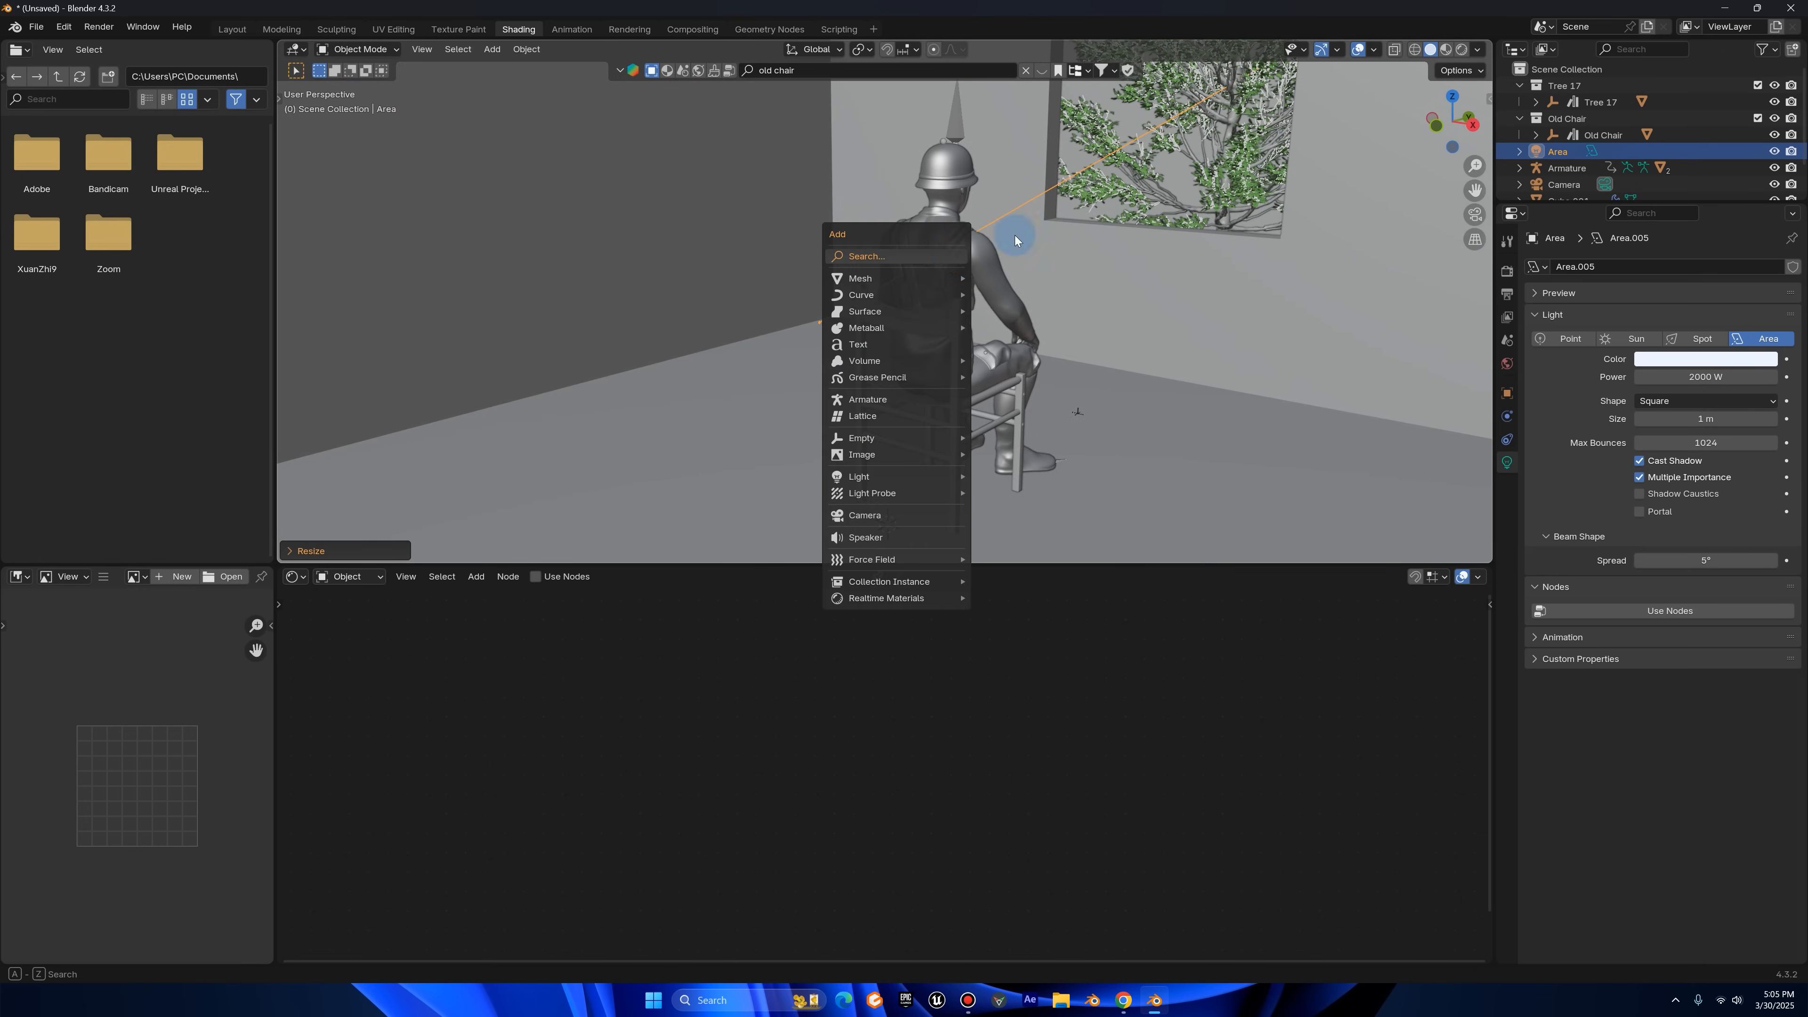
key("shift+a")
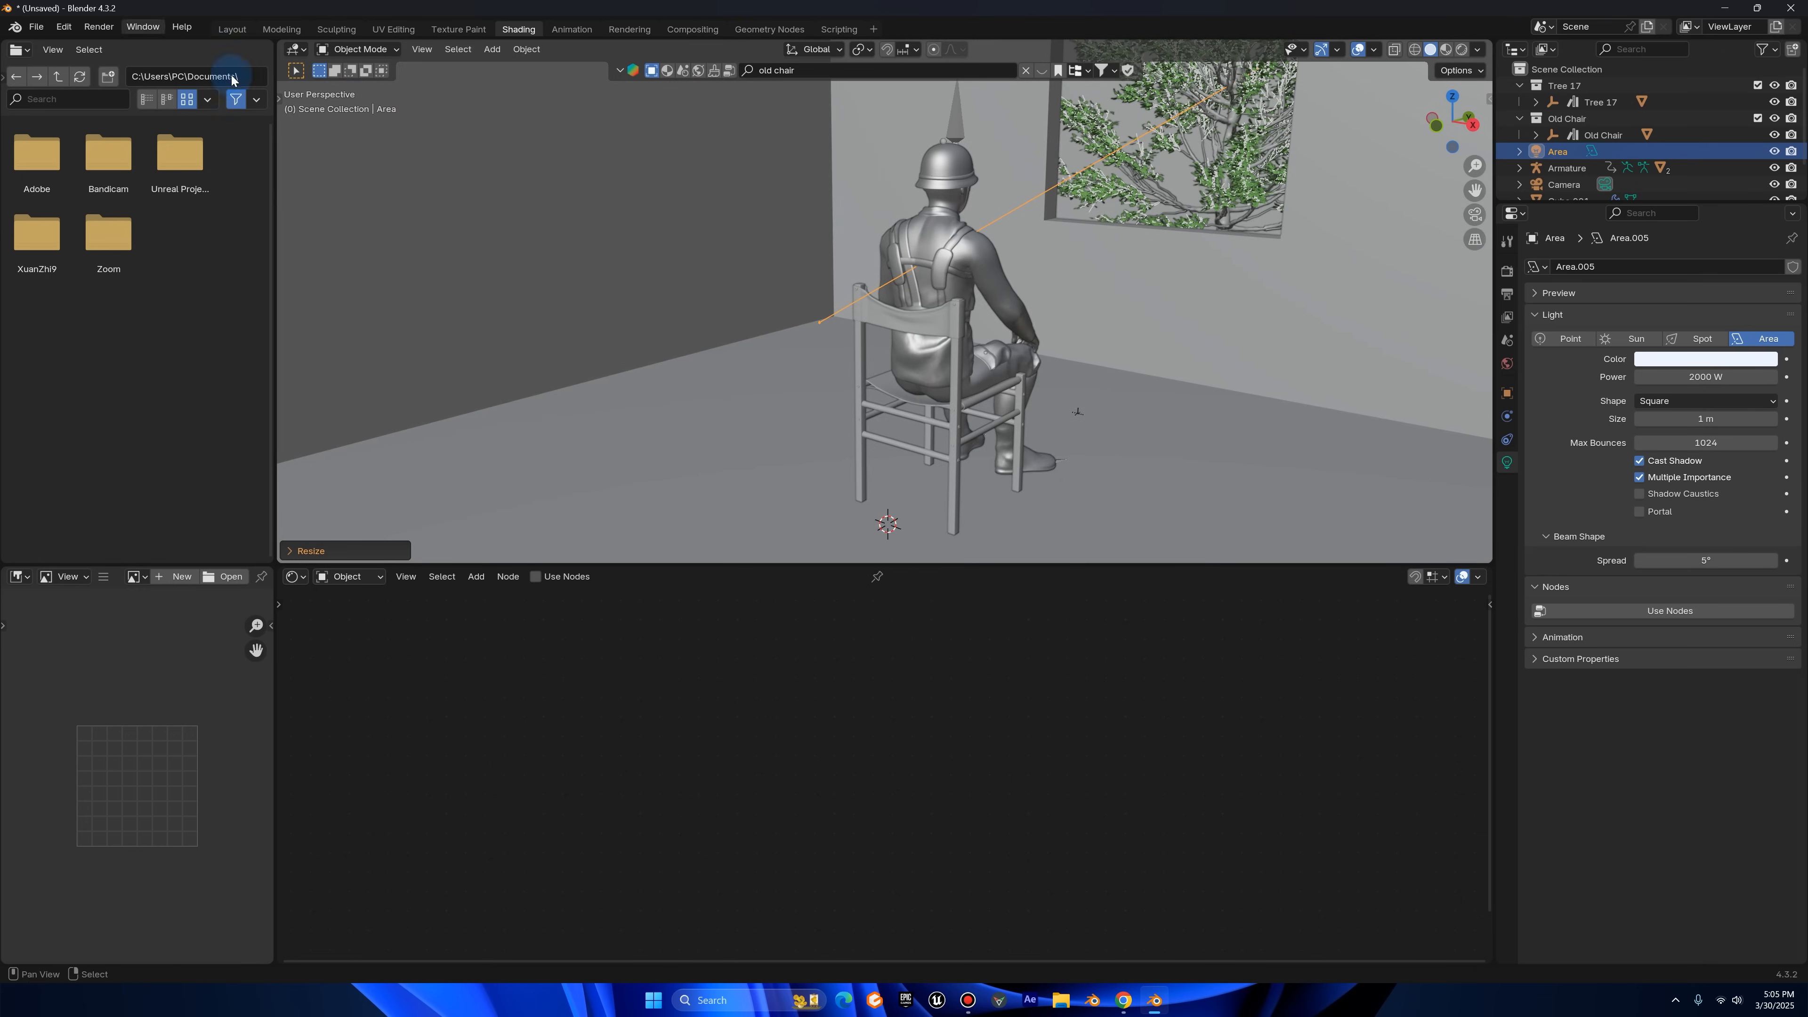
- Switch to the Layout workspace and add a second area light to the scene
left_click(233, 31)
scroll(815, 274, "up", 5)
scroll(856, 267, "down", 5)
key("shift+a")
mouse_move(846, 486)
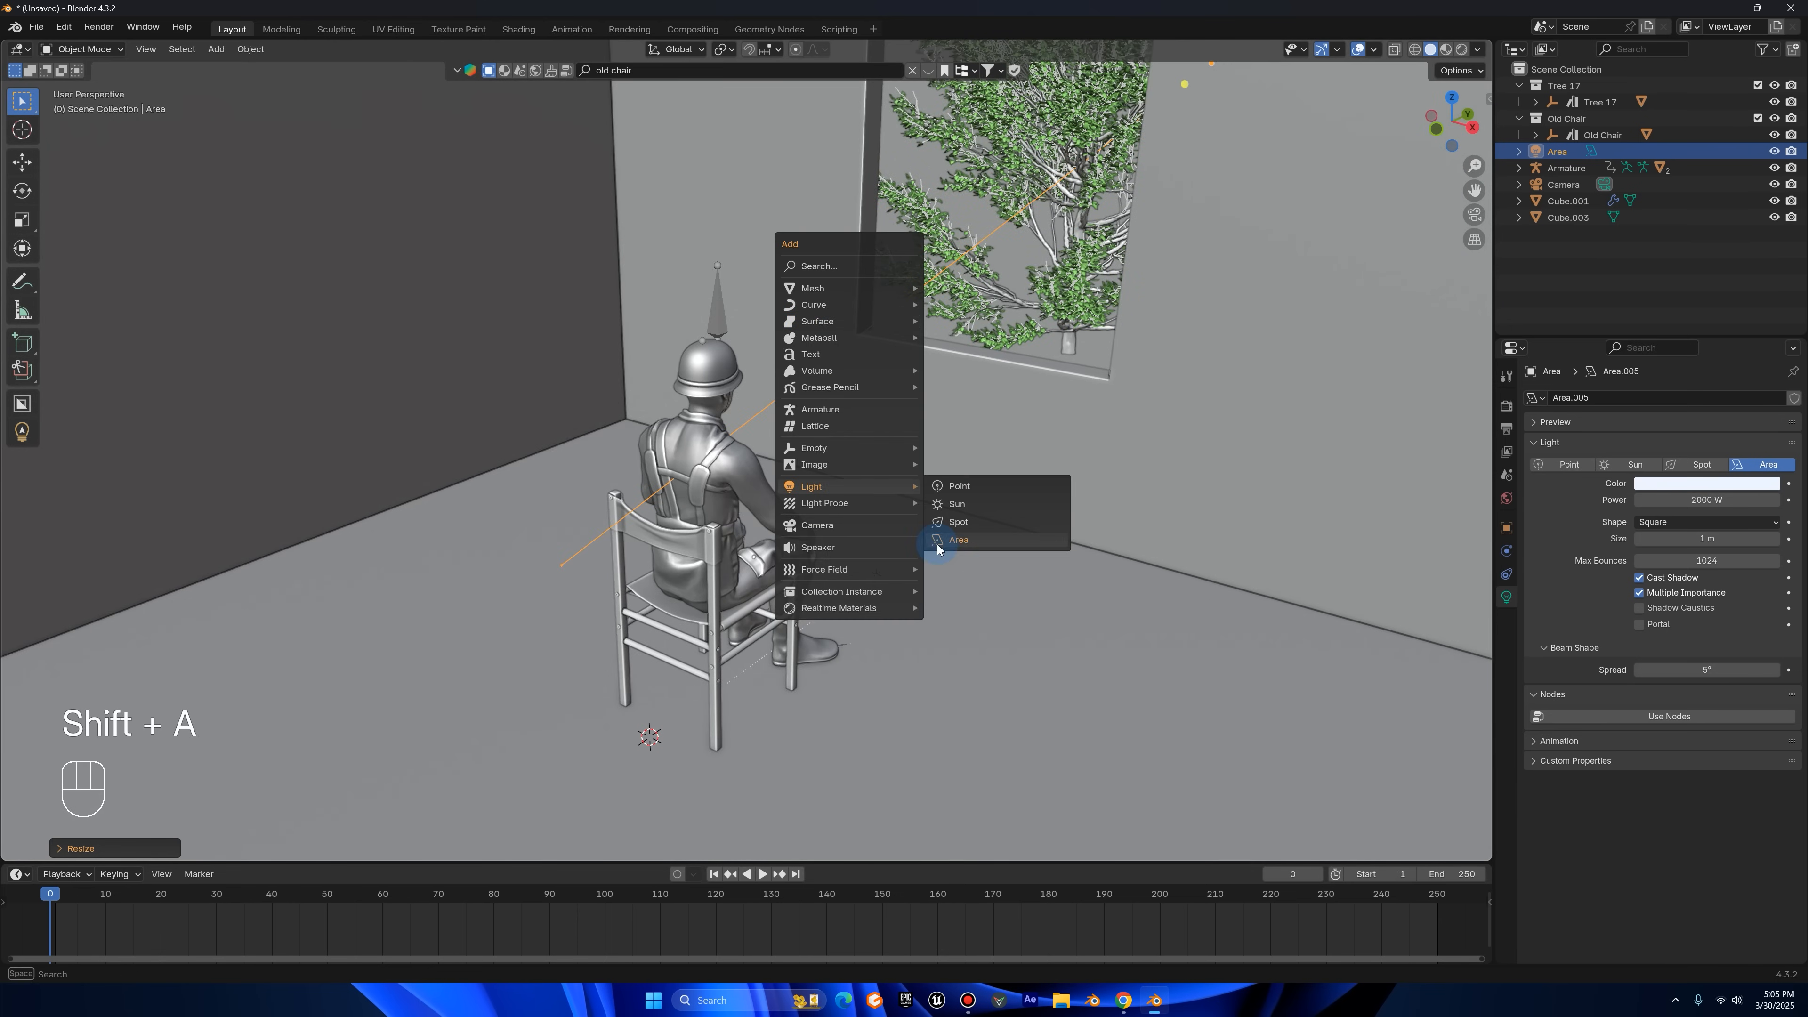
left_click(968, 542)
- Place the new area light between the soldier and the window, raise it, and rotate it about -80° around X
key("g")
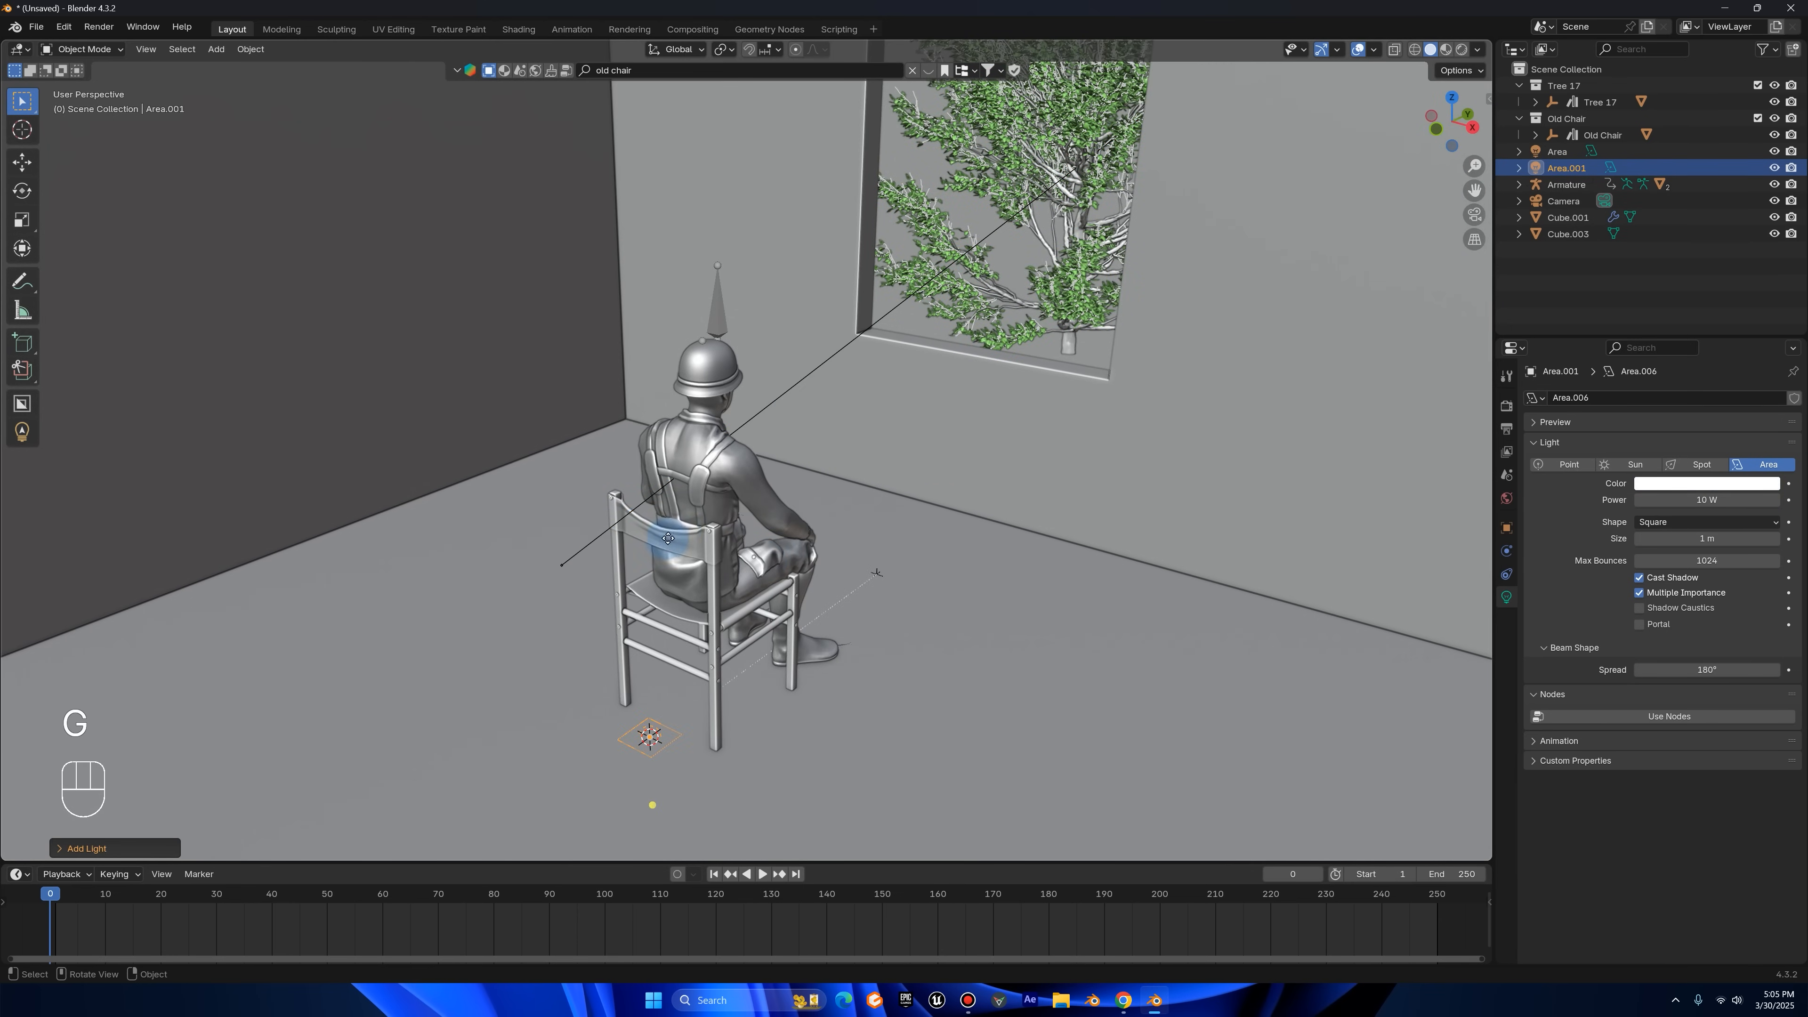
key("g")
left_click(890, 366)
key("g")
key("z")
left_click(906, 184)
key("r")
key("x")
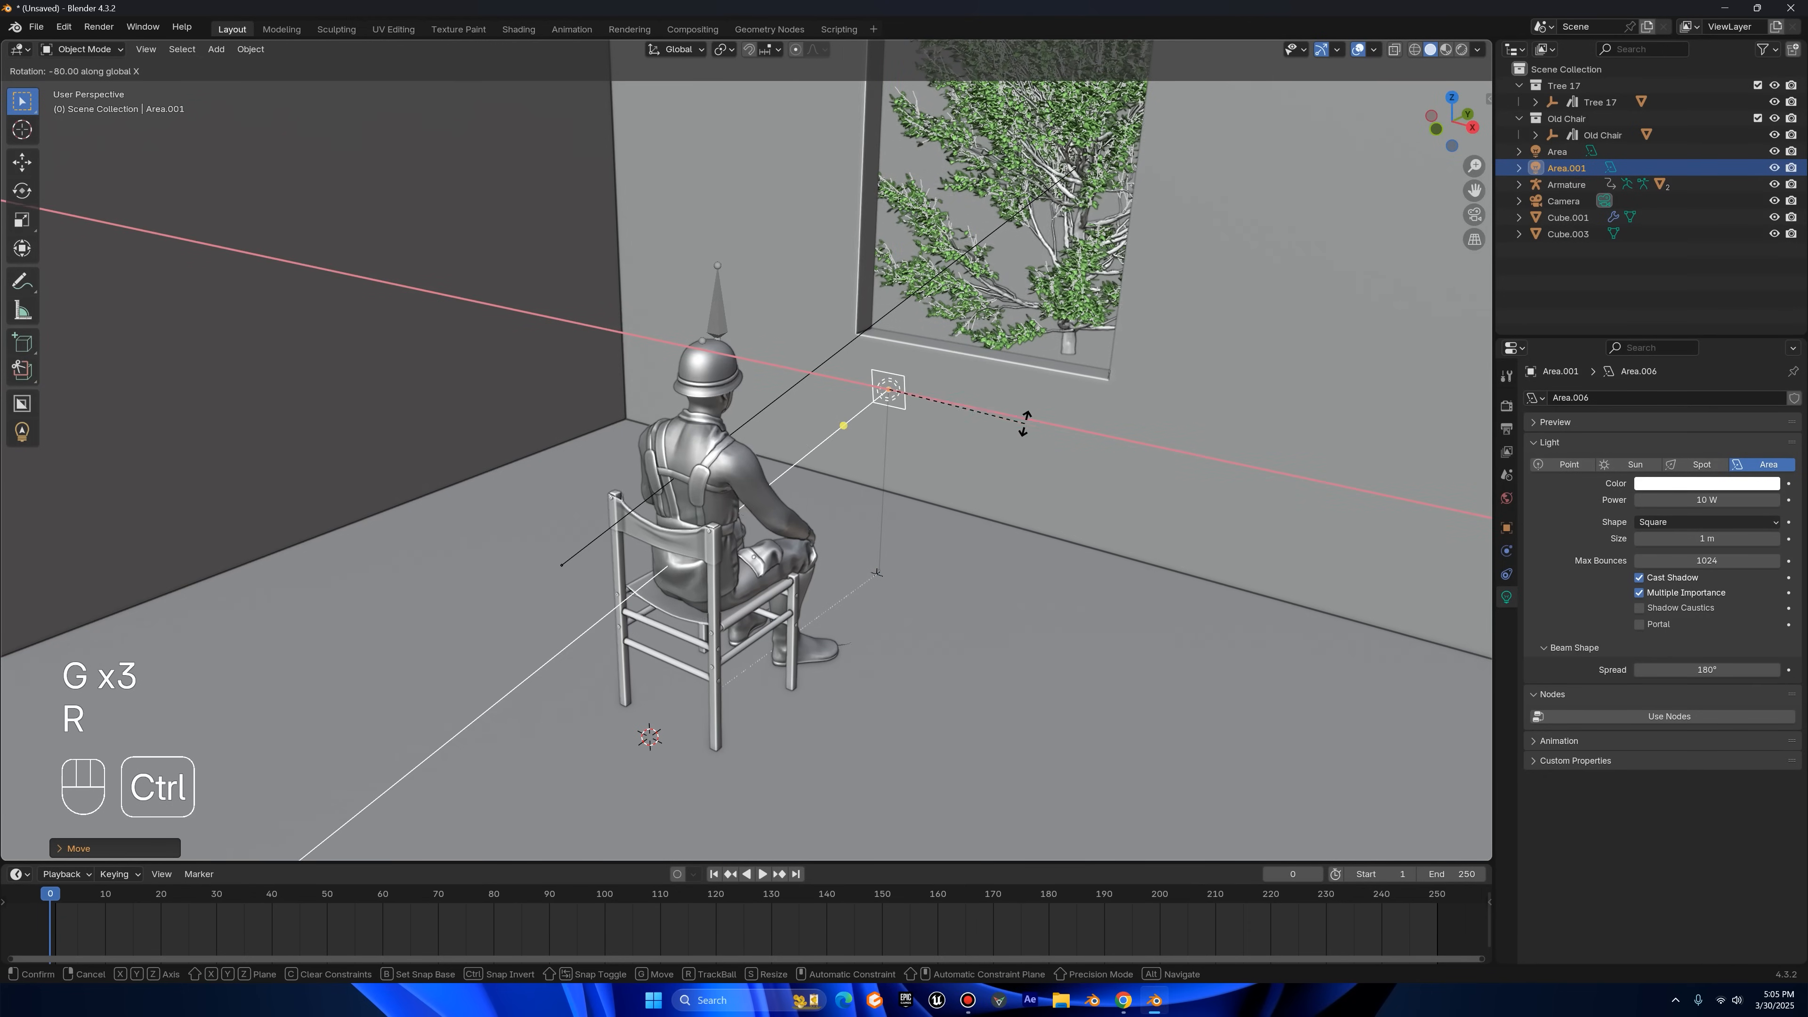
left_click(1018, 436)
- Enlarge the new area light from the camera view and move it up behind the soldier's silhouette
left_click(1475, 214)
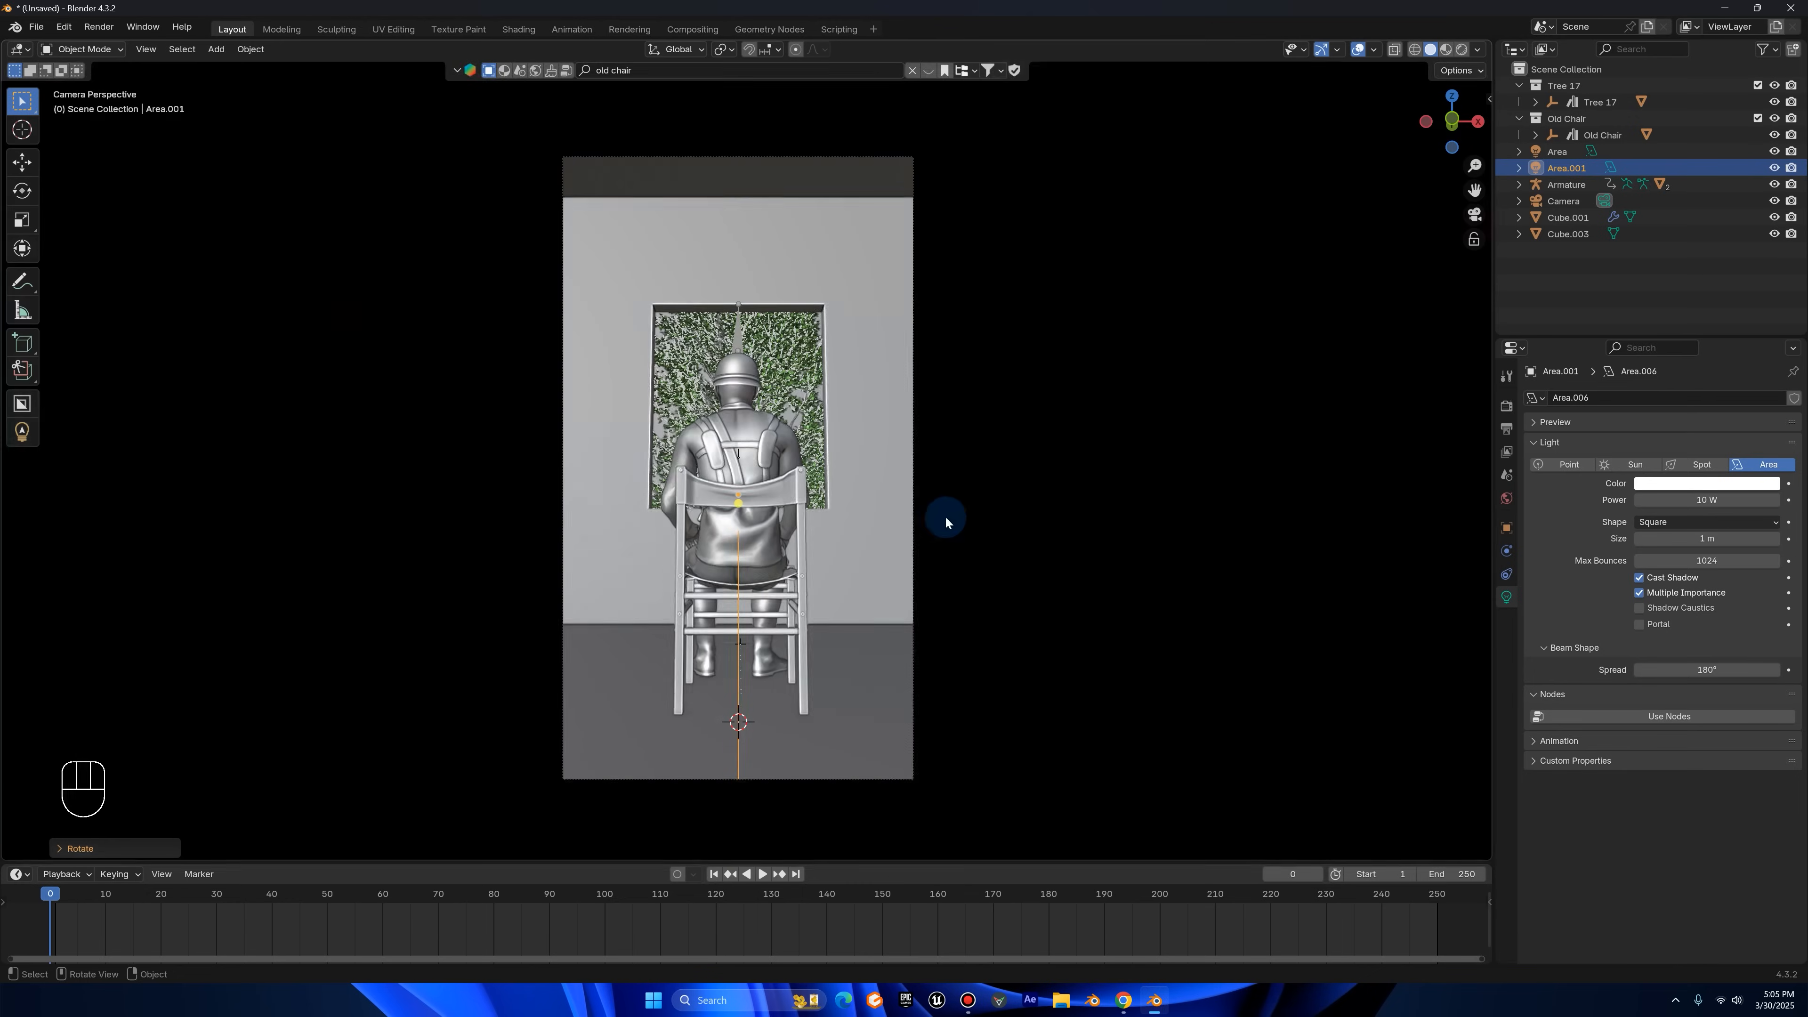
key("s")
left_click(1017, 452)
key("s")
left_click(1083, 392)
key("g")
left_click(1086, 382)
- Scale the new area light until it extends beyond the window frame, undoing its accidental deletion
key("s")
left_click(1125, 386)
key("s")
left_click(1160, 392)
key("x")
key("ctrl+z")
key("s")
key("x")
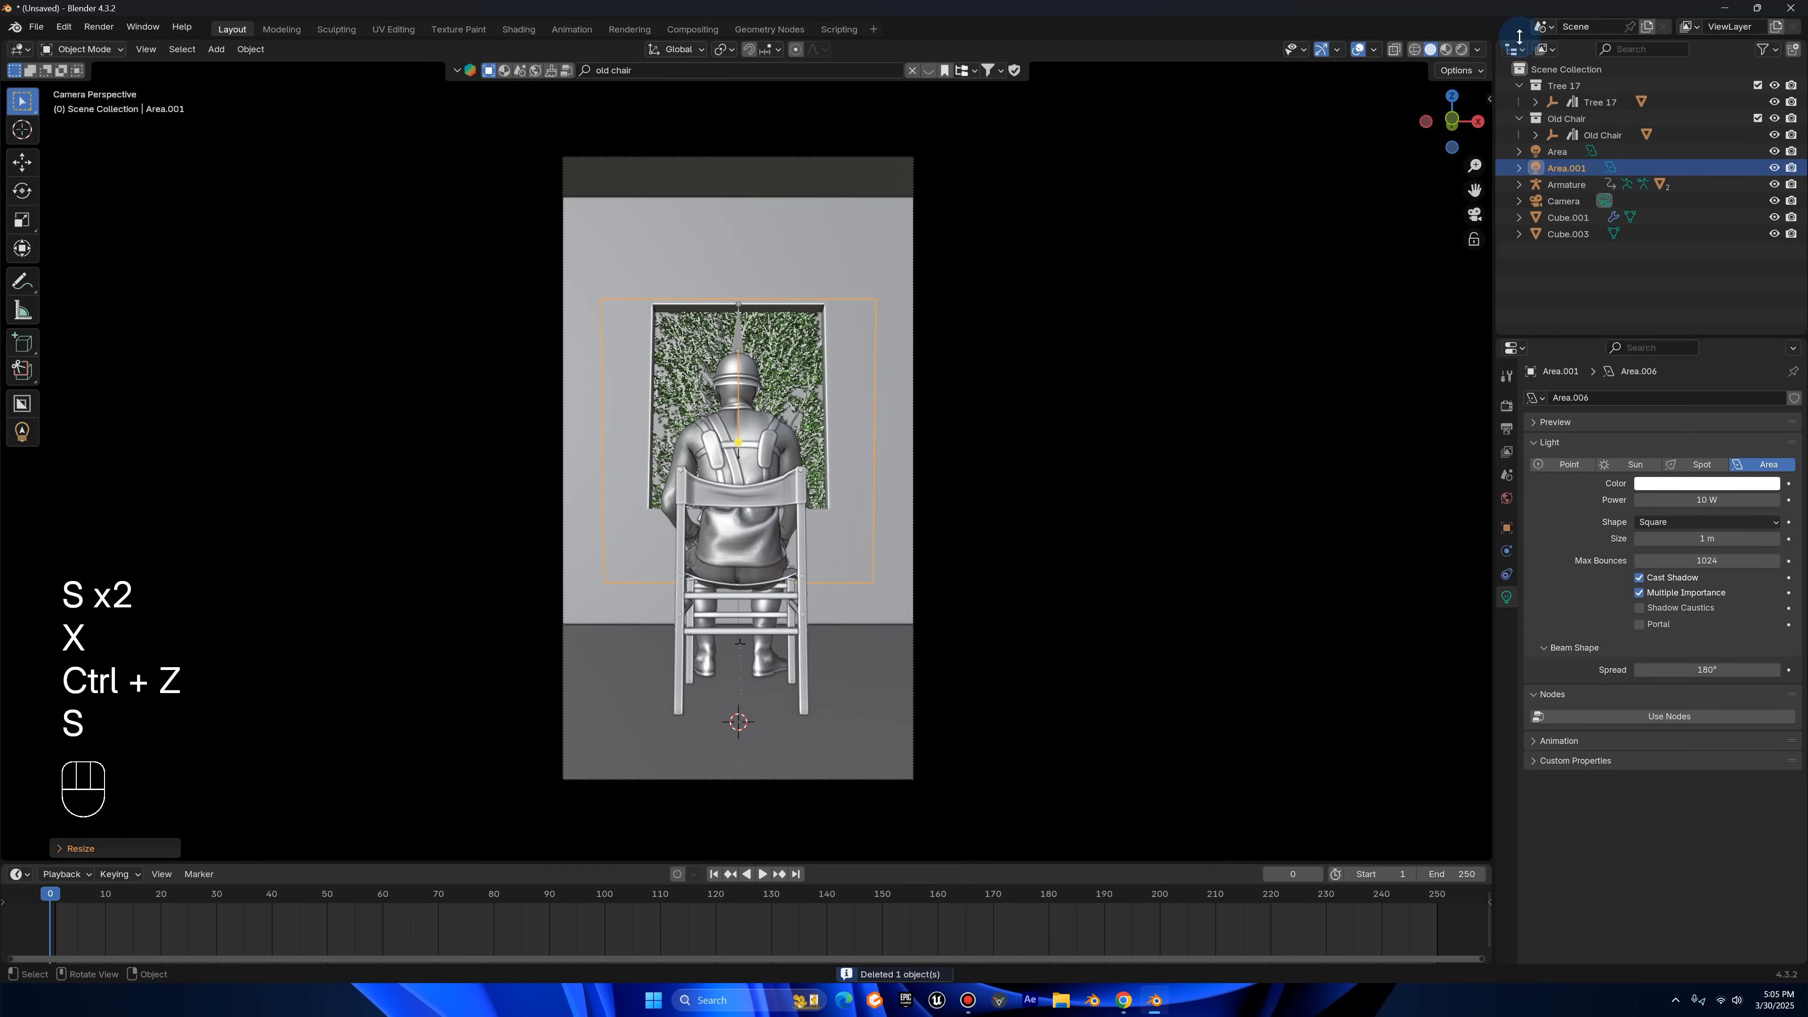
- Show the rendered view, set the new area light's beam spread to 100°, and raise its power to about 297.4 W
left_click(1461, 48)
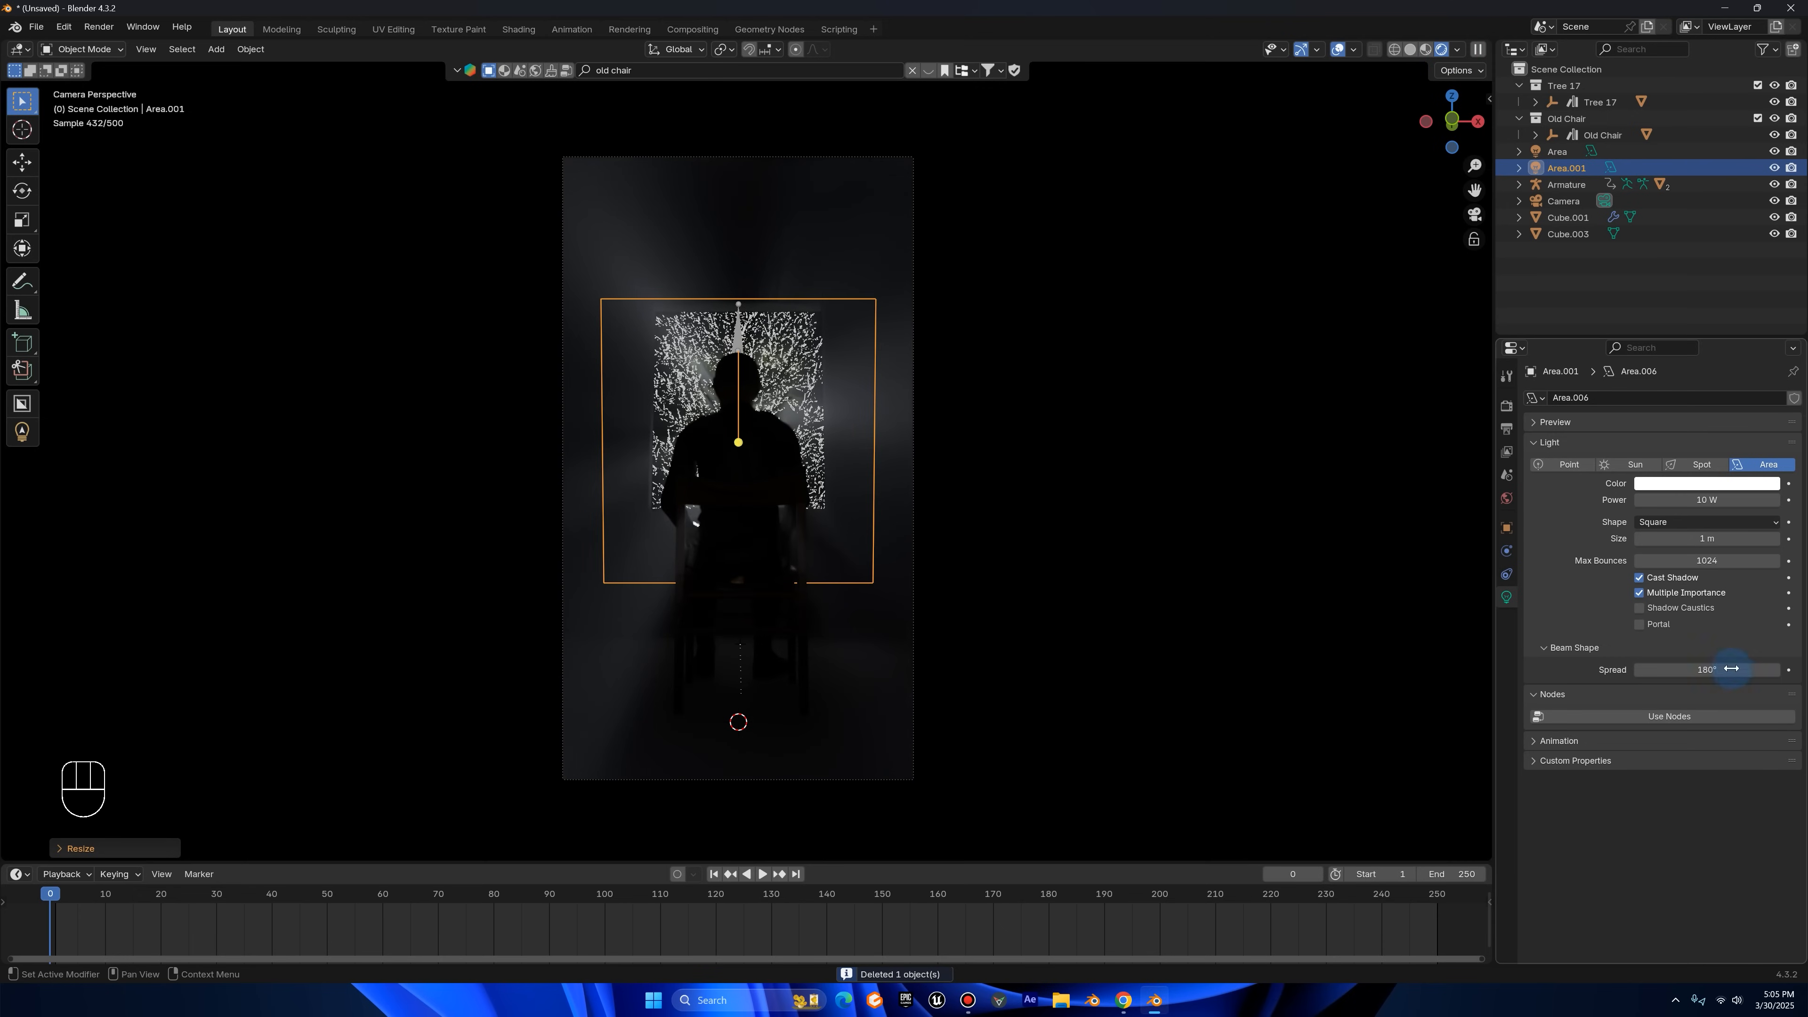
left_click(1744, 669)
type("100")
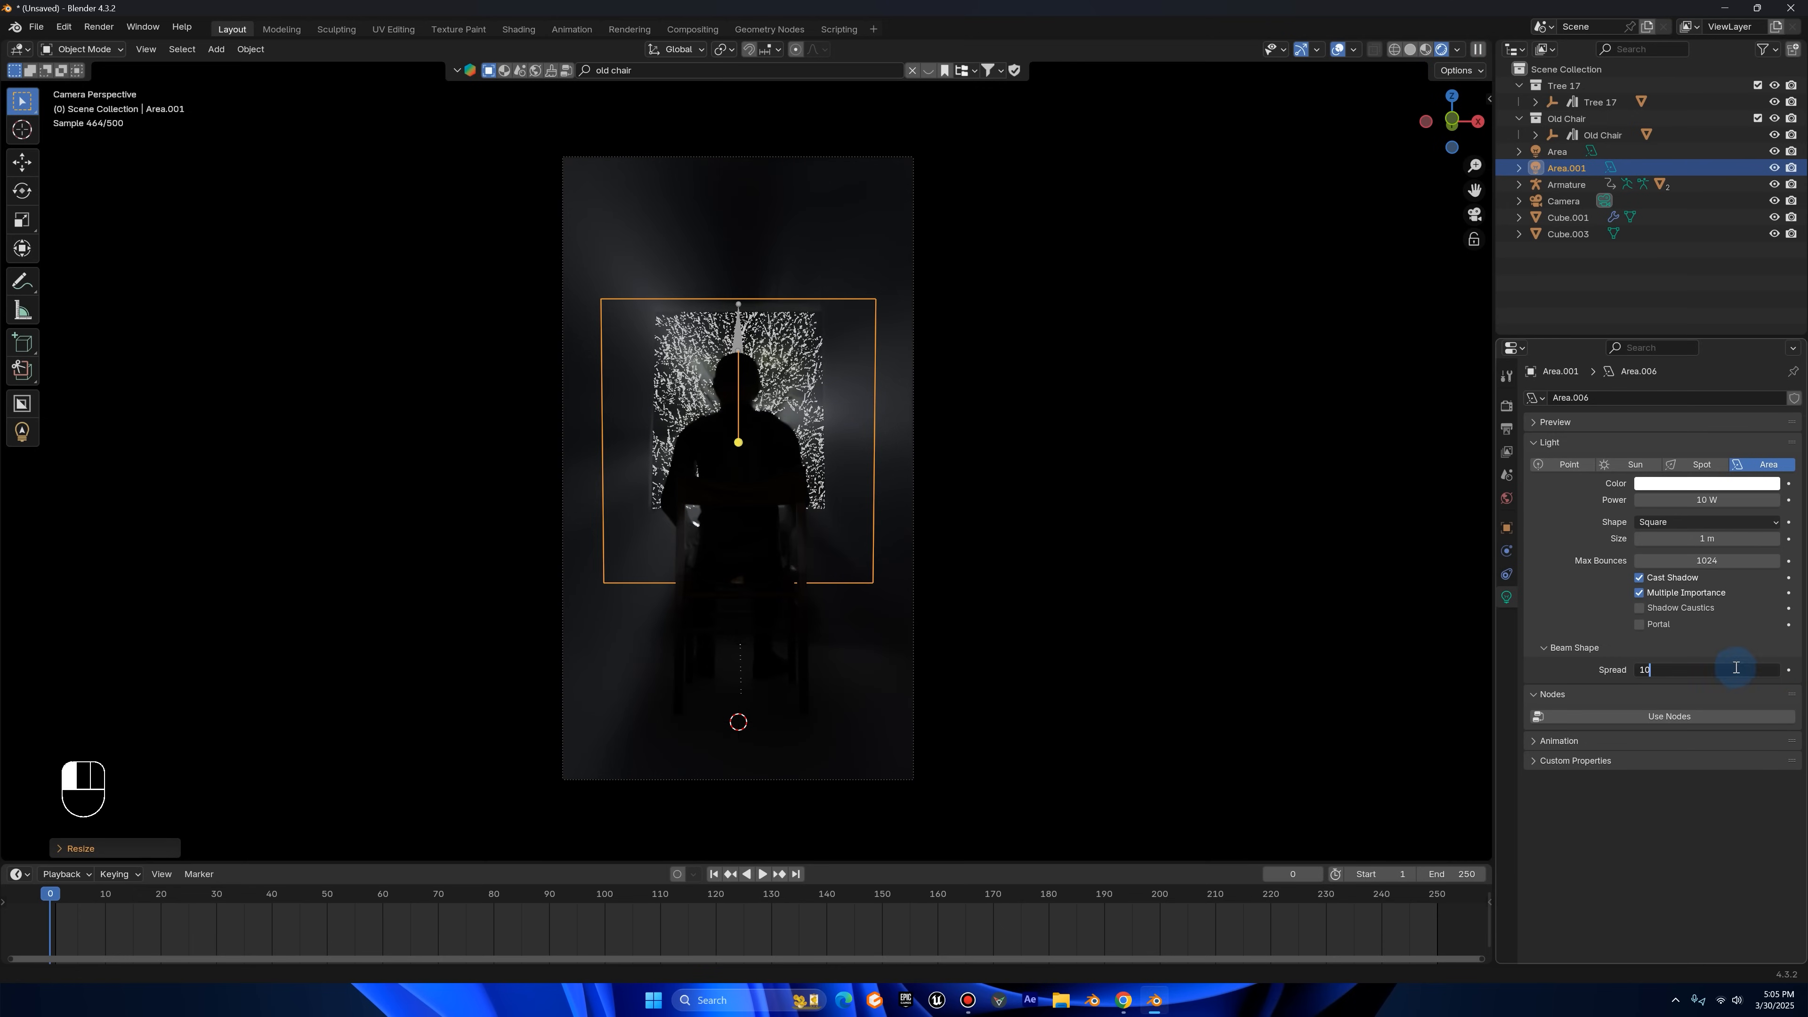
key("Return")
mouse_move(1705, 500)
left_mouse_down()
mouse_move(1765, 499)
mouse_move(1737, 499)
left_mouse_up()
scroll(796, 638, "up", 5)
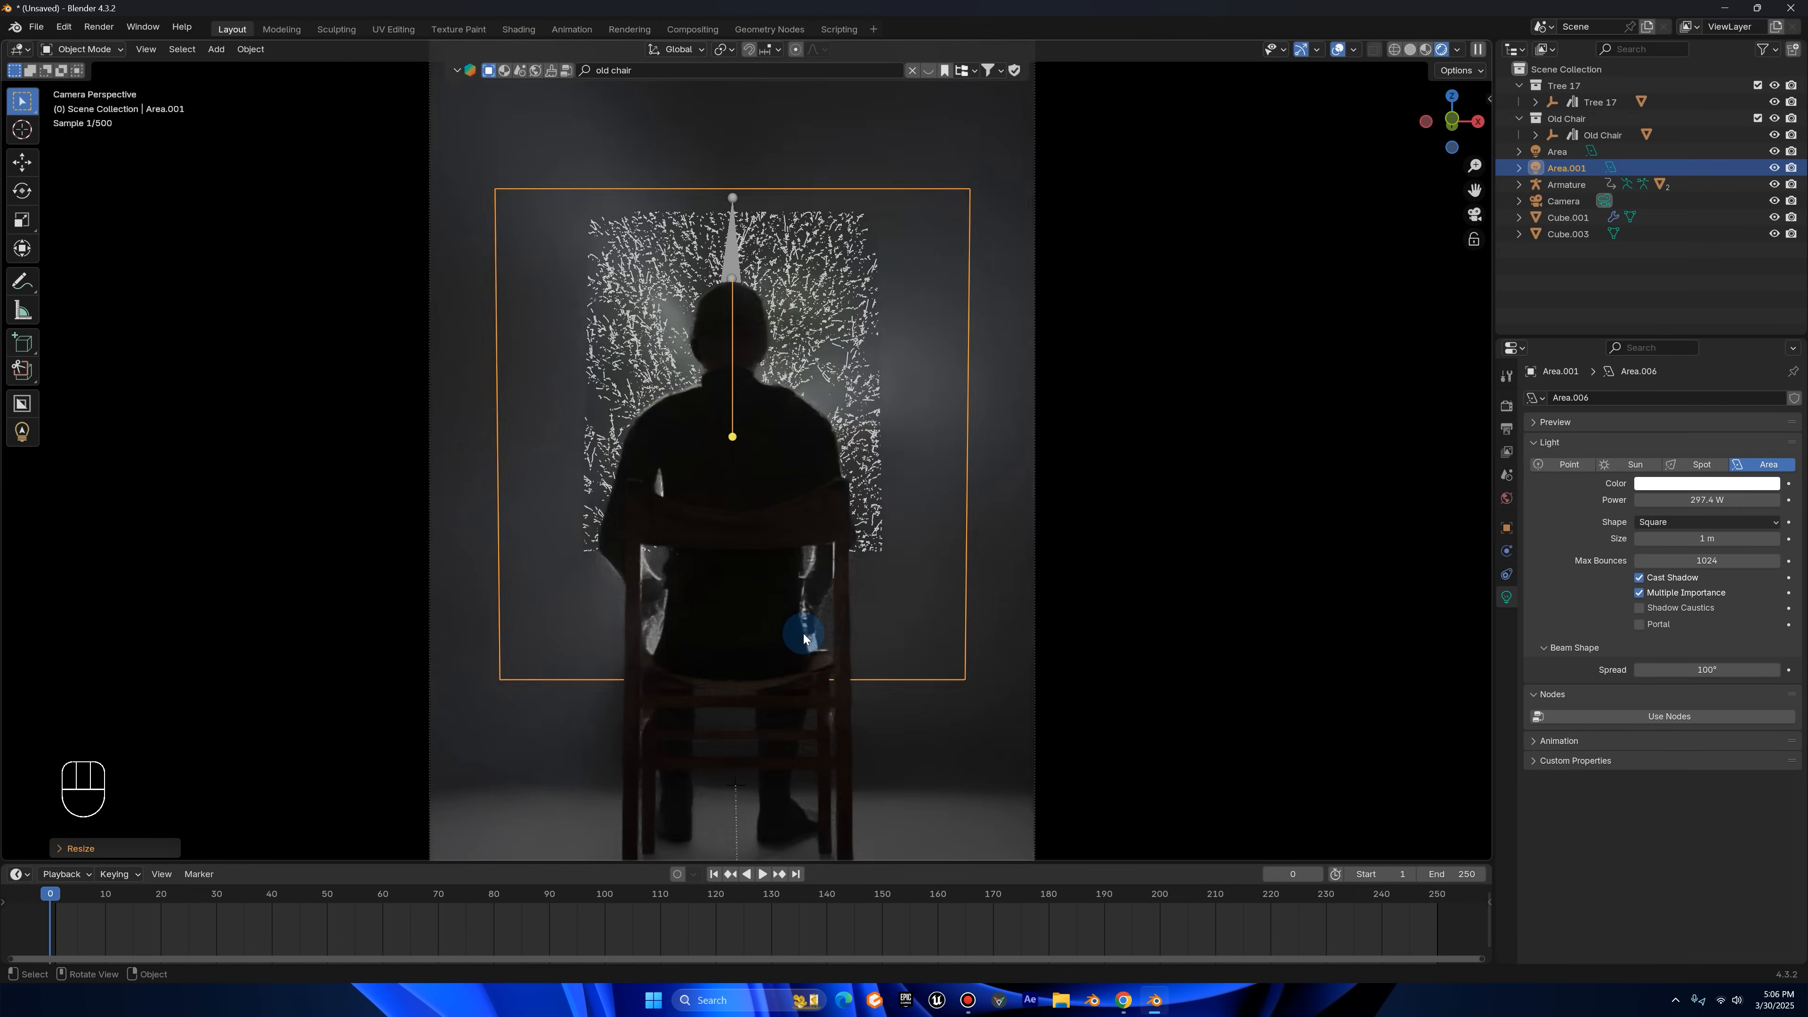
scroll(924, 467, "down", 4)
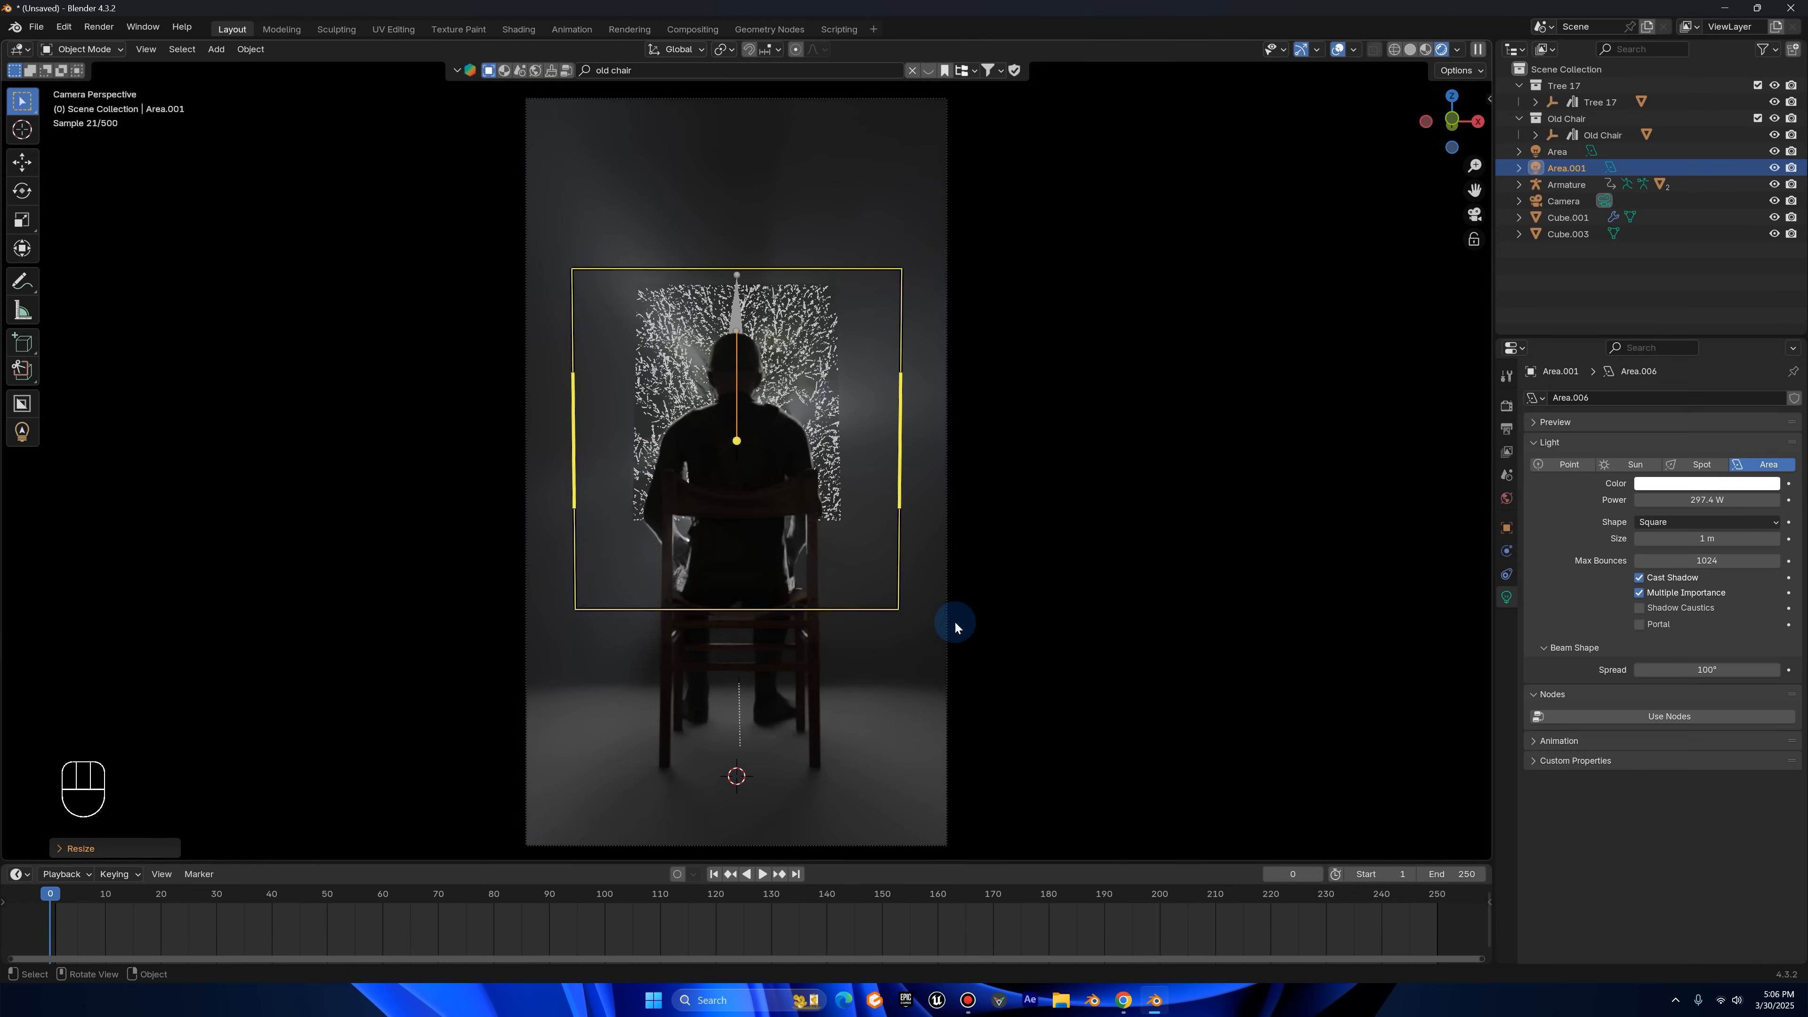
- Exclude the room with the window opening from receiving the second area light through light linking
left_click(1410, 49)
mouse_move(1085, 266)
middle_mouse_down()
mouse_move(1011, 359)
mouse_move(1054, 631)
mouse_move(1104, 699)
middle_mouse_up()
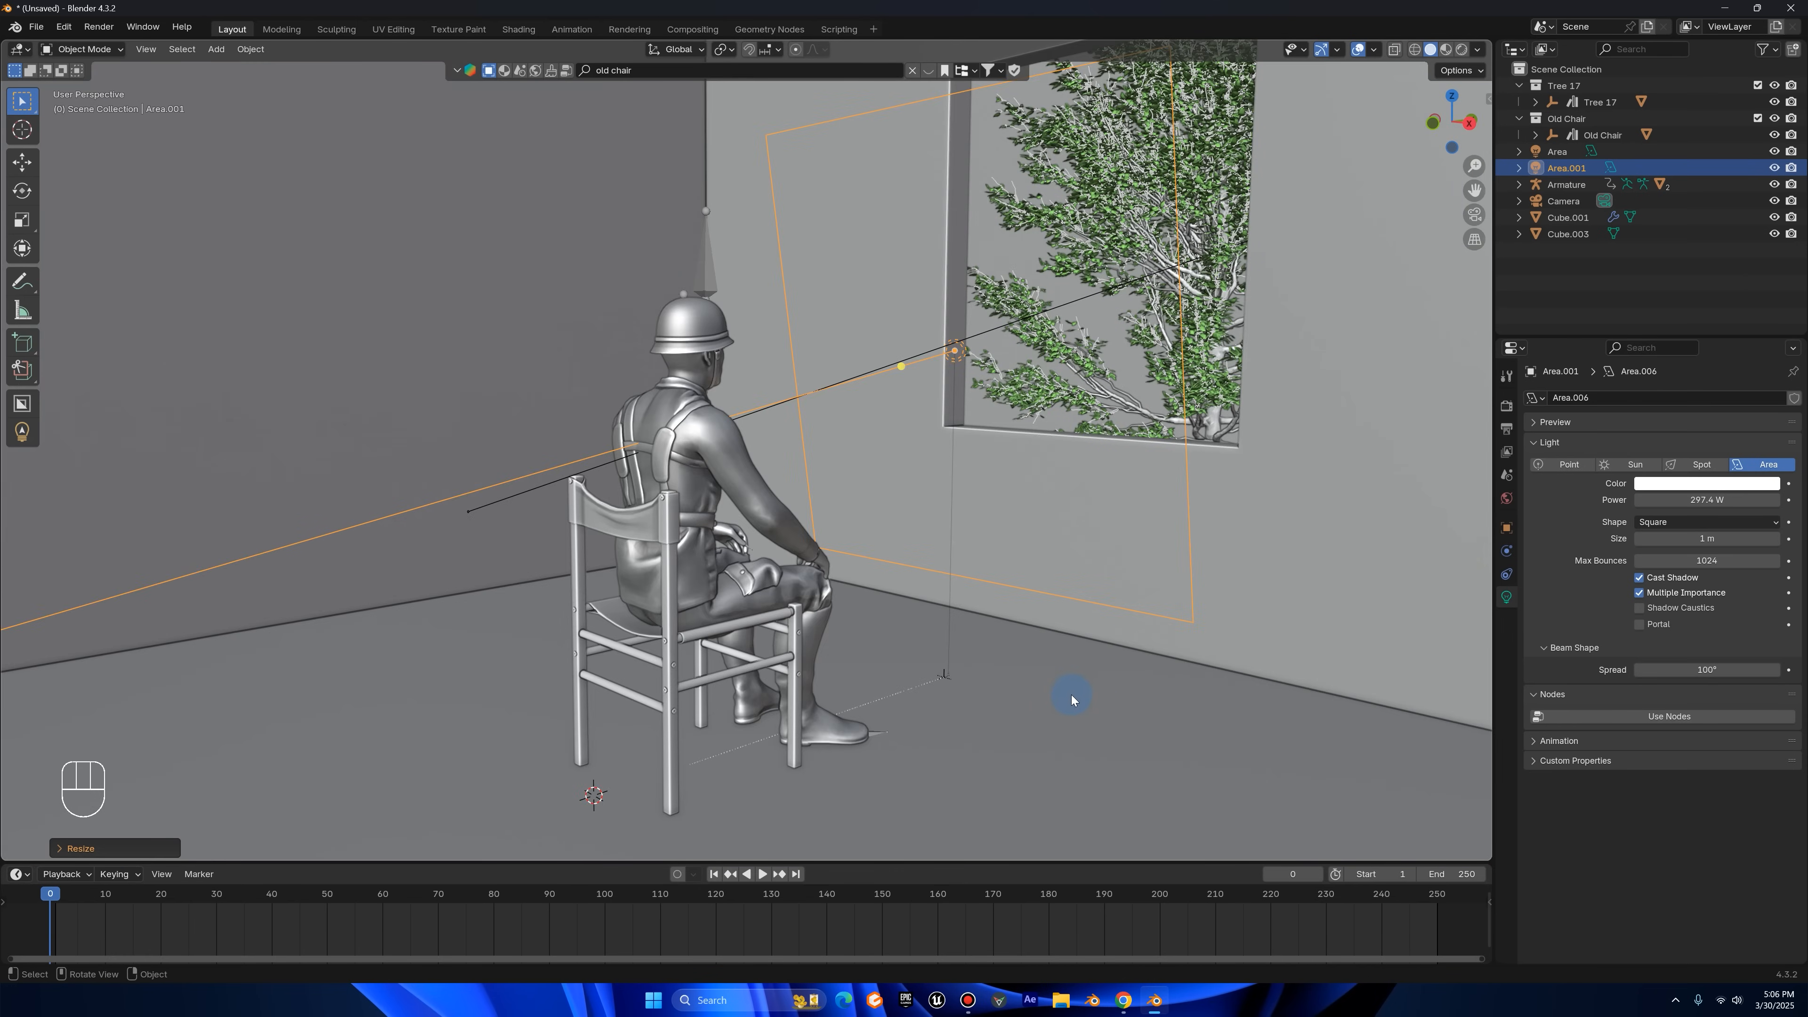
left_click(1072, 664)
left_click(956, 354, "shift")
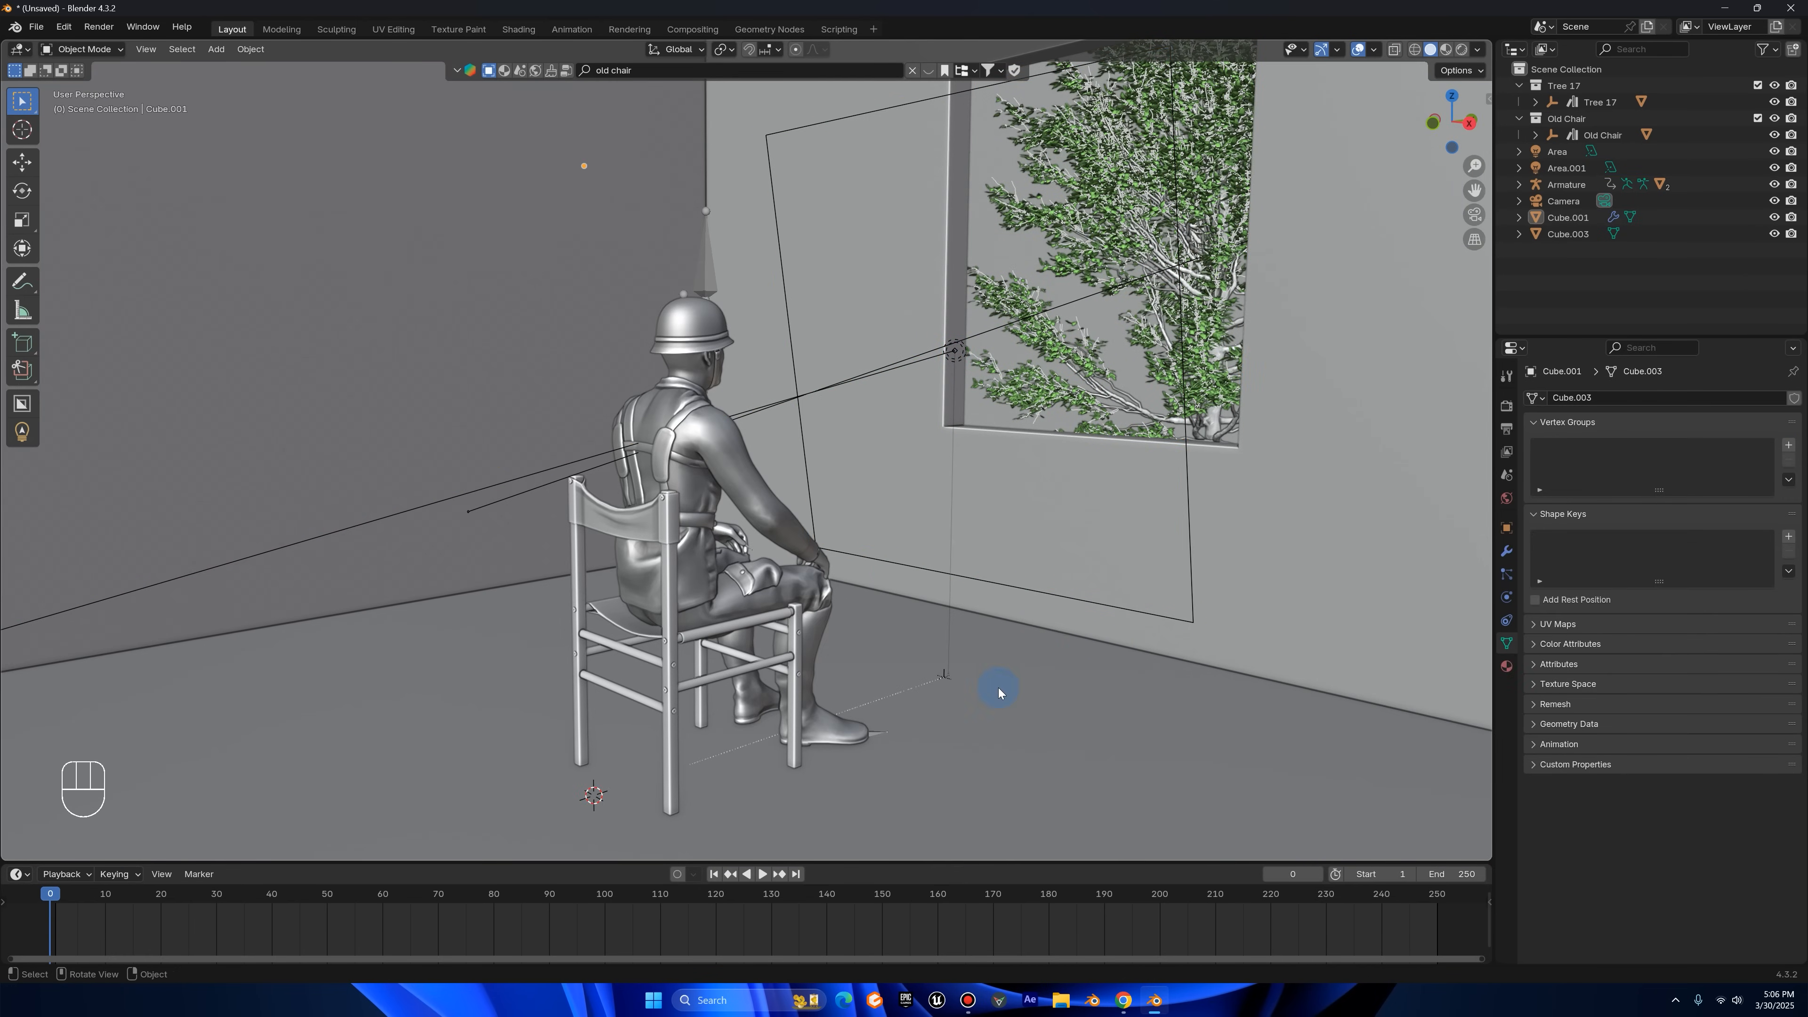
left_click(999, 693, "shift")
left_click(955, 351, "shift")
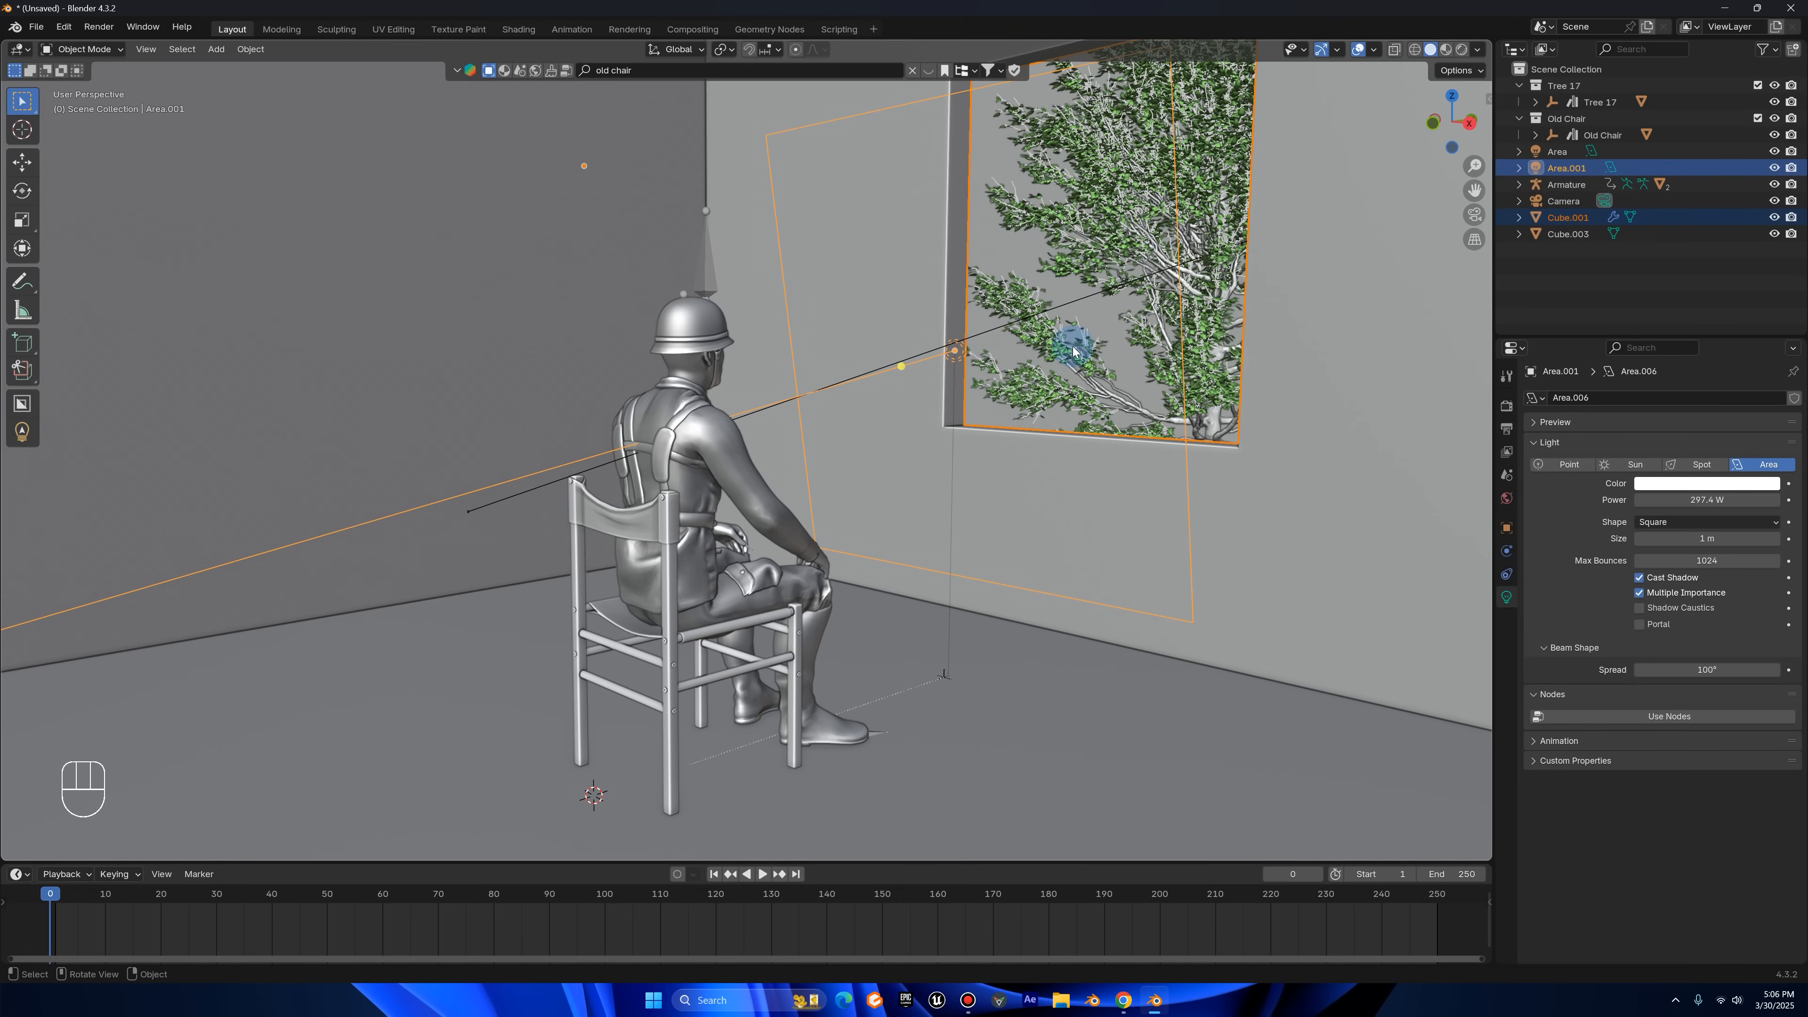
key("ctrl+l")
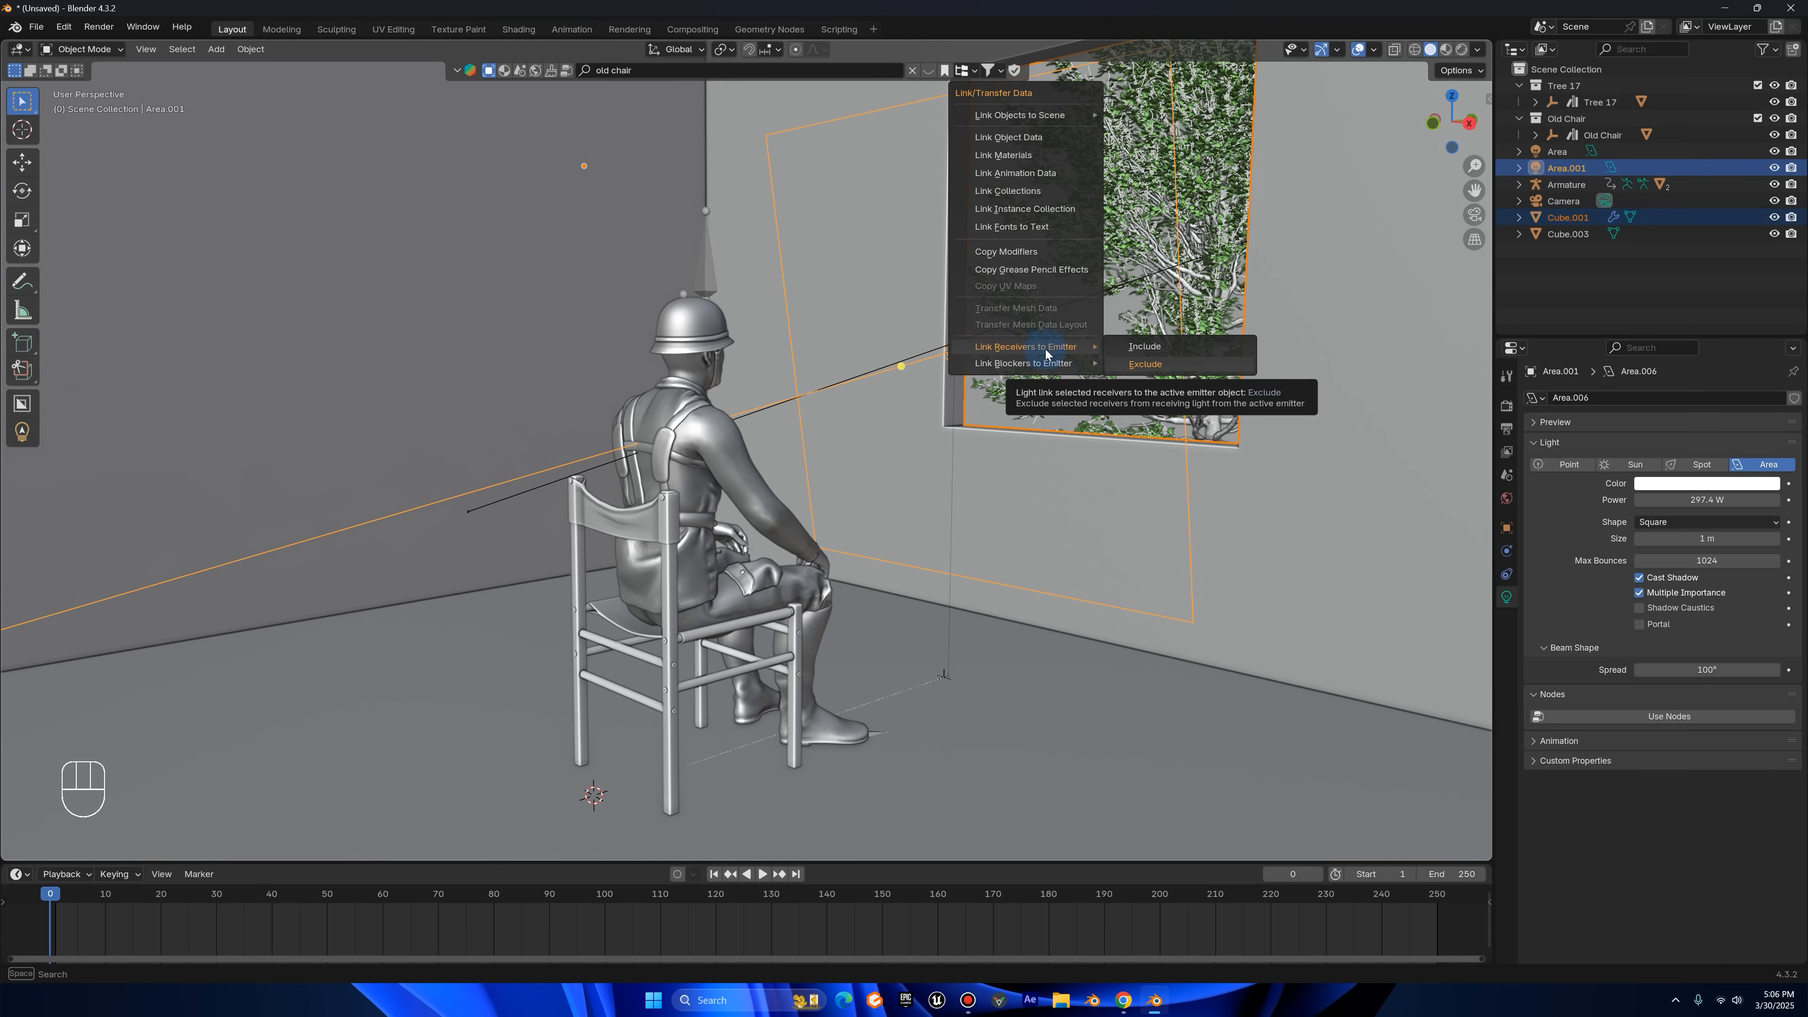
left_click(1142, 365)
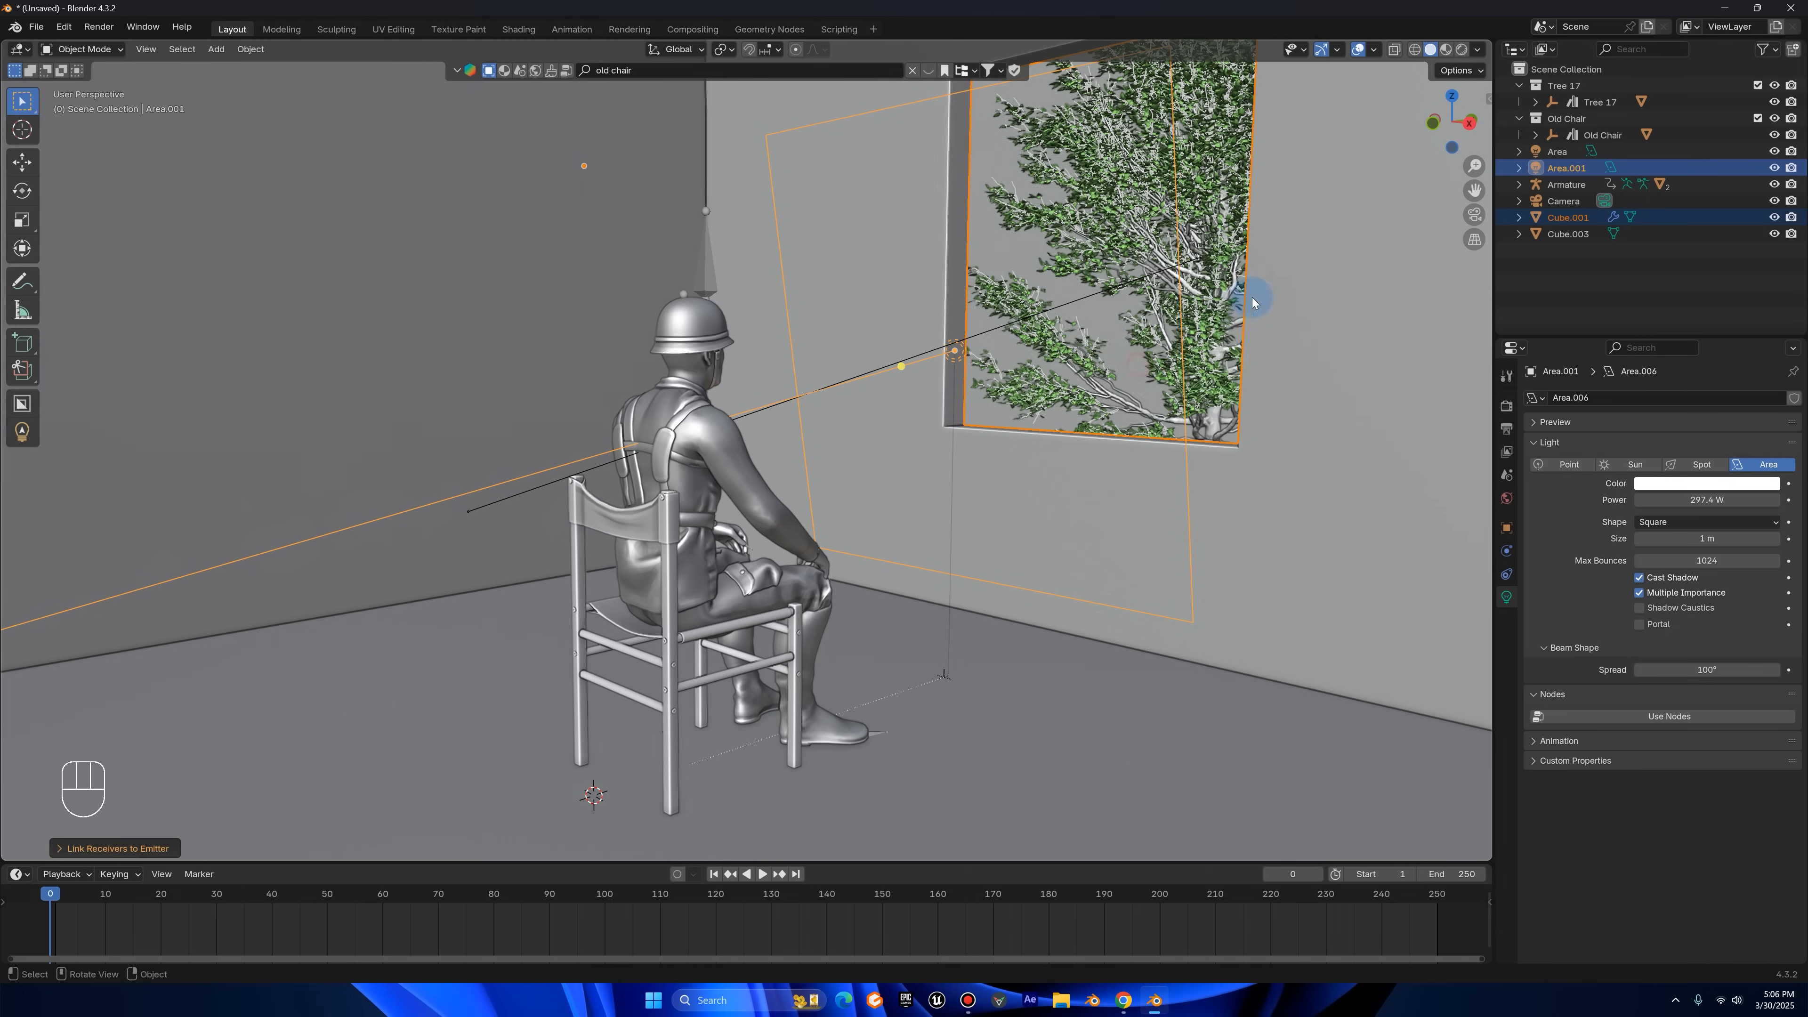
- Compare the rendered camera view with and without the second area light to judge the effect of the room exclusion
left_click(1461, 221)
left_click(1462, 48)
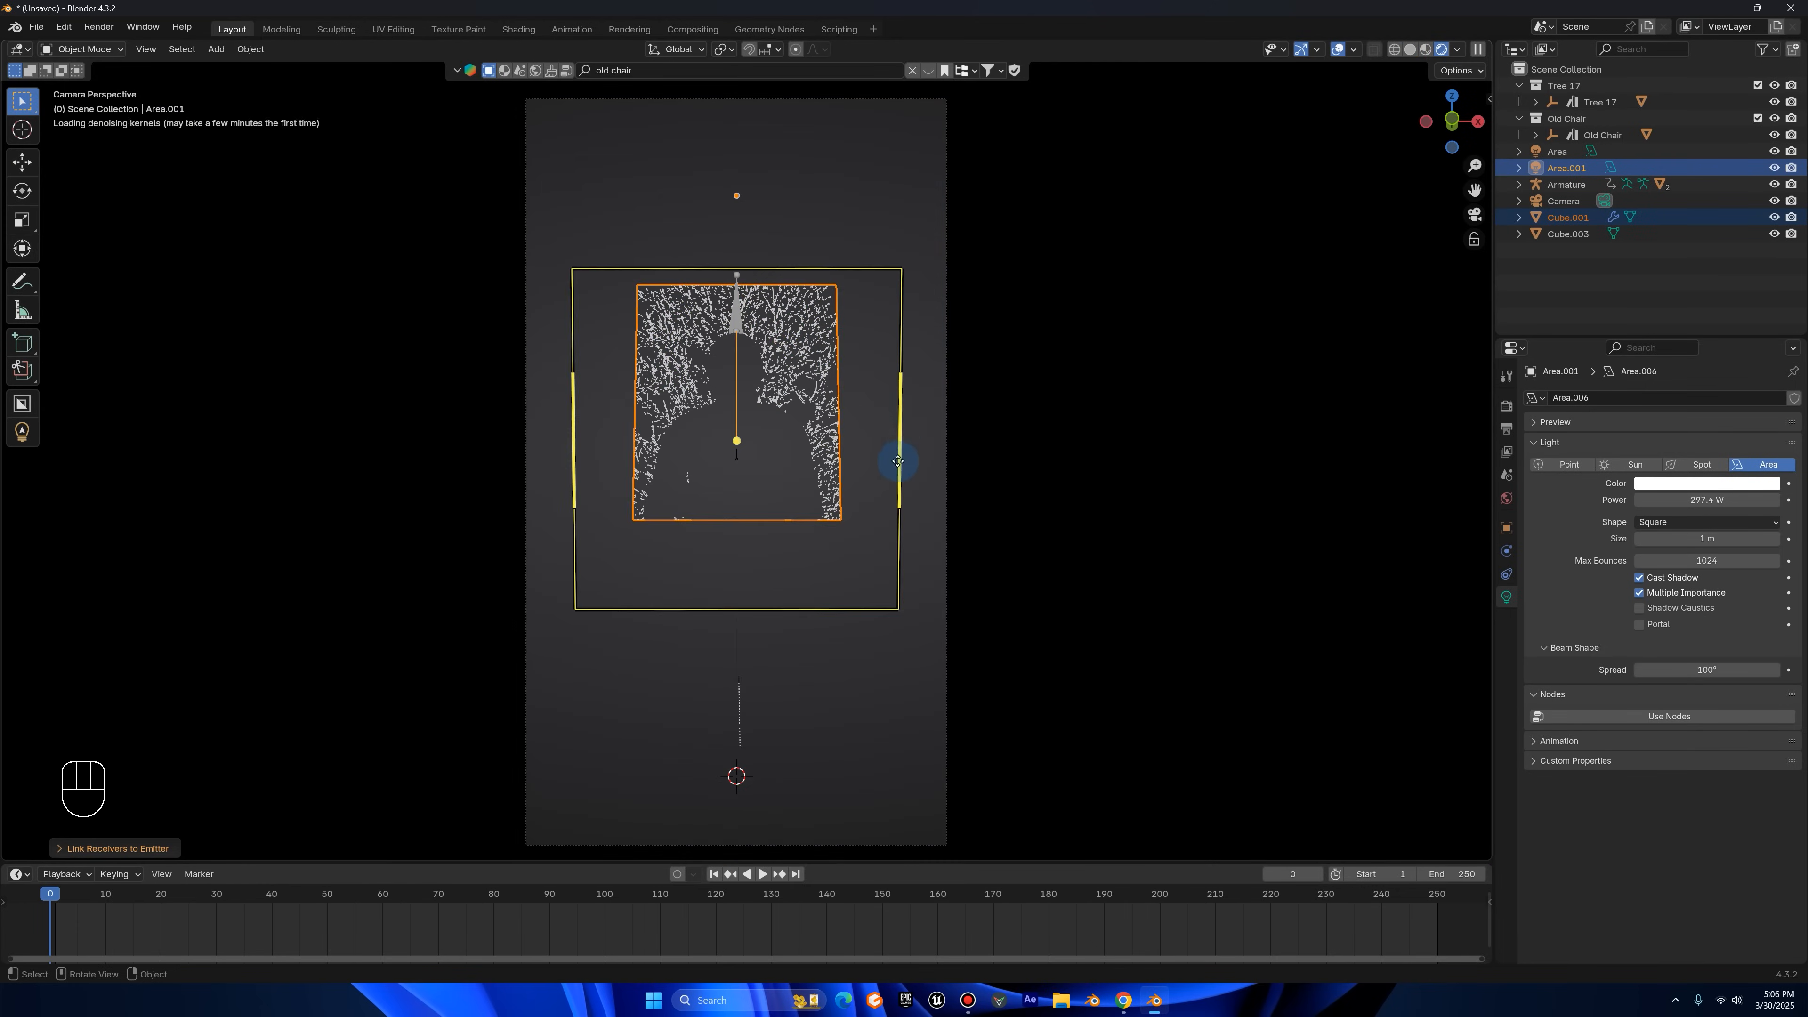
left_click(897, 615)
left_click(892, 610)
key("h")
key("ctrl+z")
key("s")
key("h")
key("ctrl+z")
key("ctrl+shift+z")
key("ctrl+z")
key("ctrl+shift+z")
key("ctrl+z")
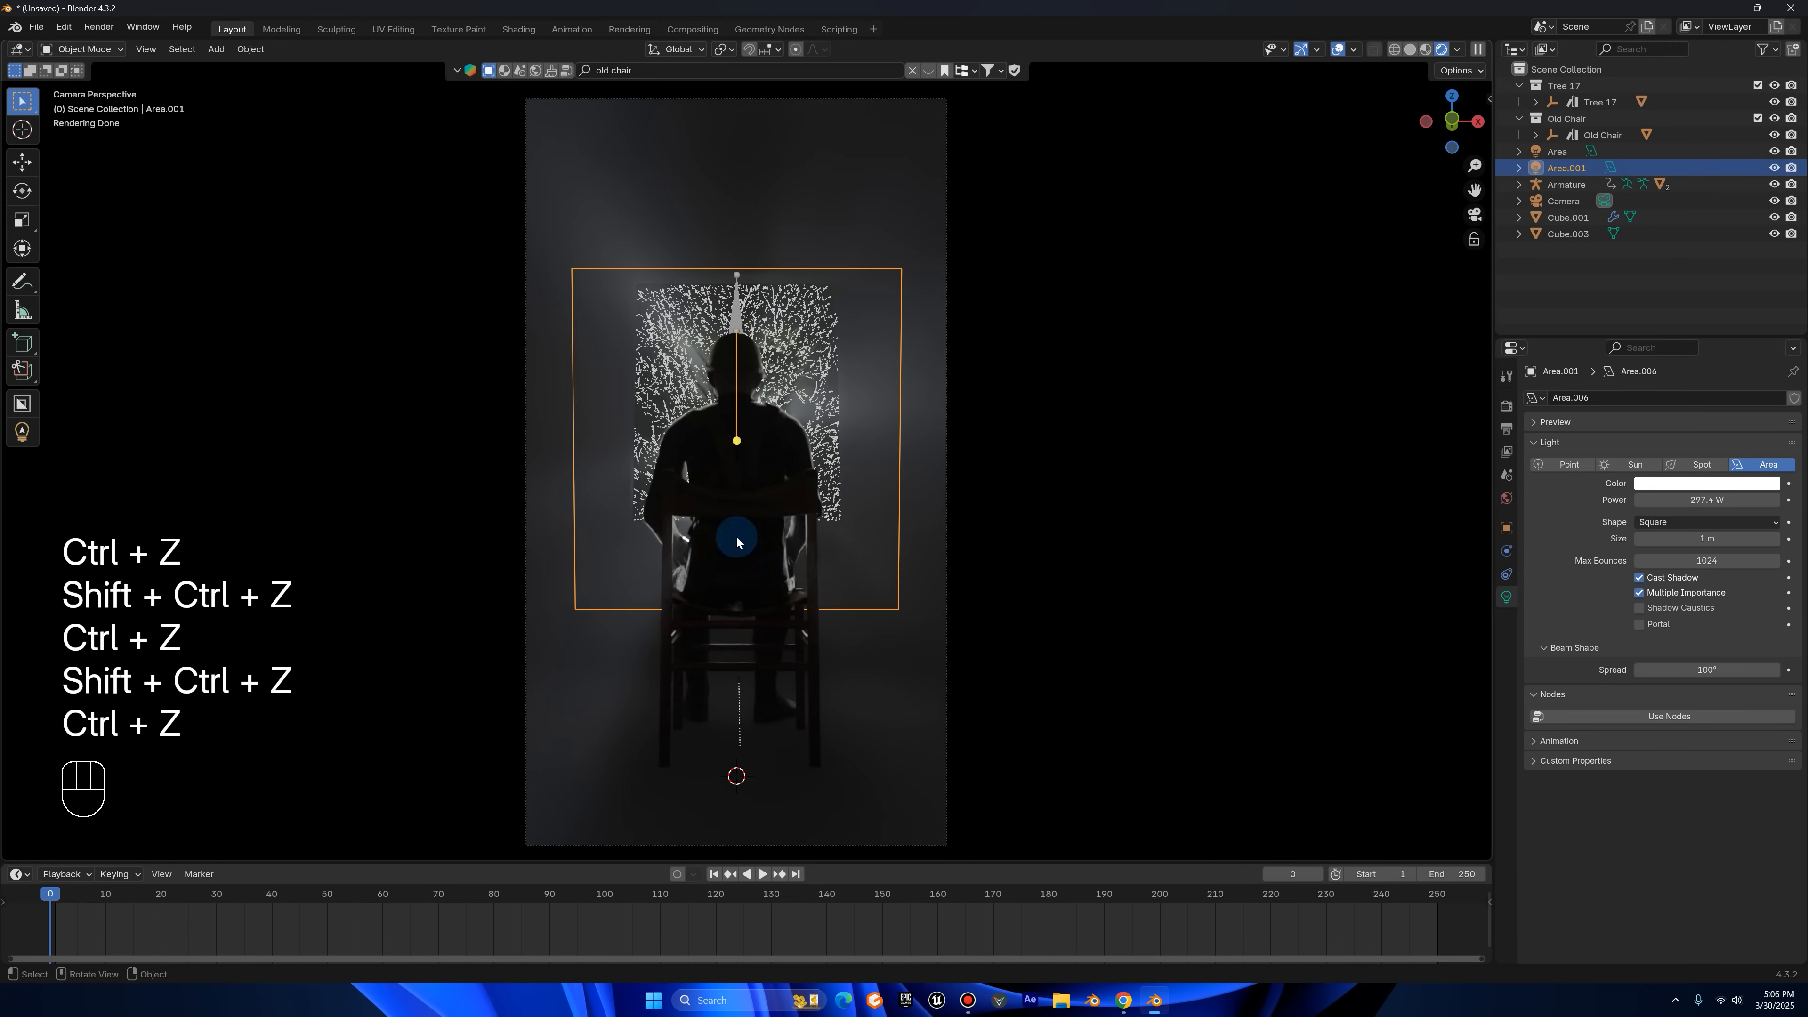
- Exclude the large cube enclosing the scene from receiving the second area light through light linking
left_click(1409, 49)
middle_click_drag(1211, 178, 1163, 195)
scroll(1058, 225, "up", 4)
scroll(1058, 225, "down", 3)
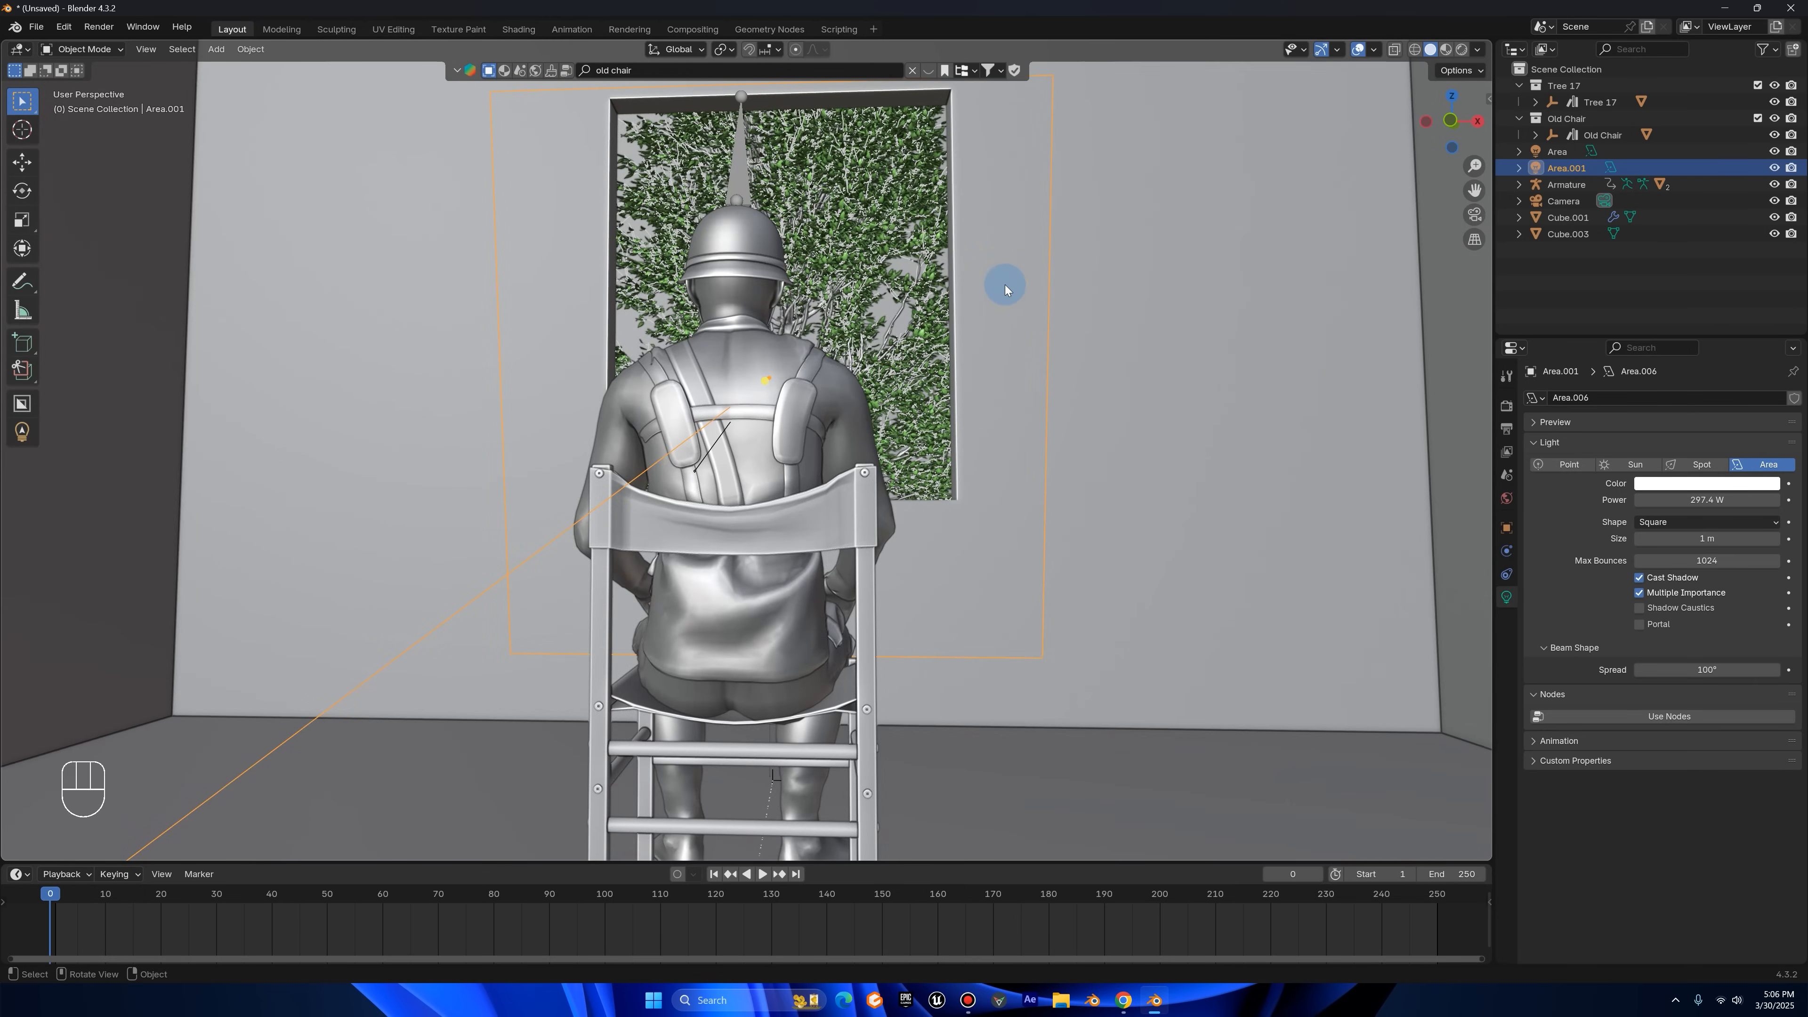
scroll(989, 335, "down", 7)
left_click(940, 316)
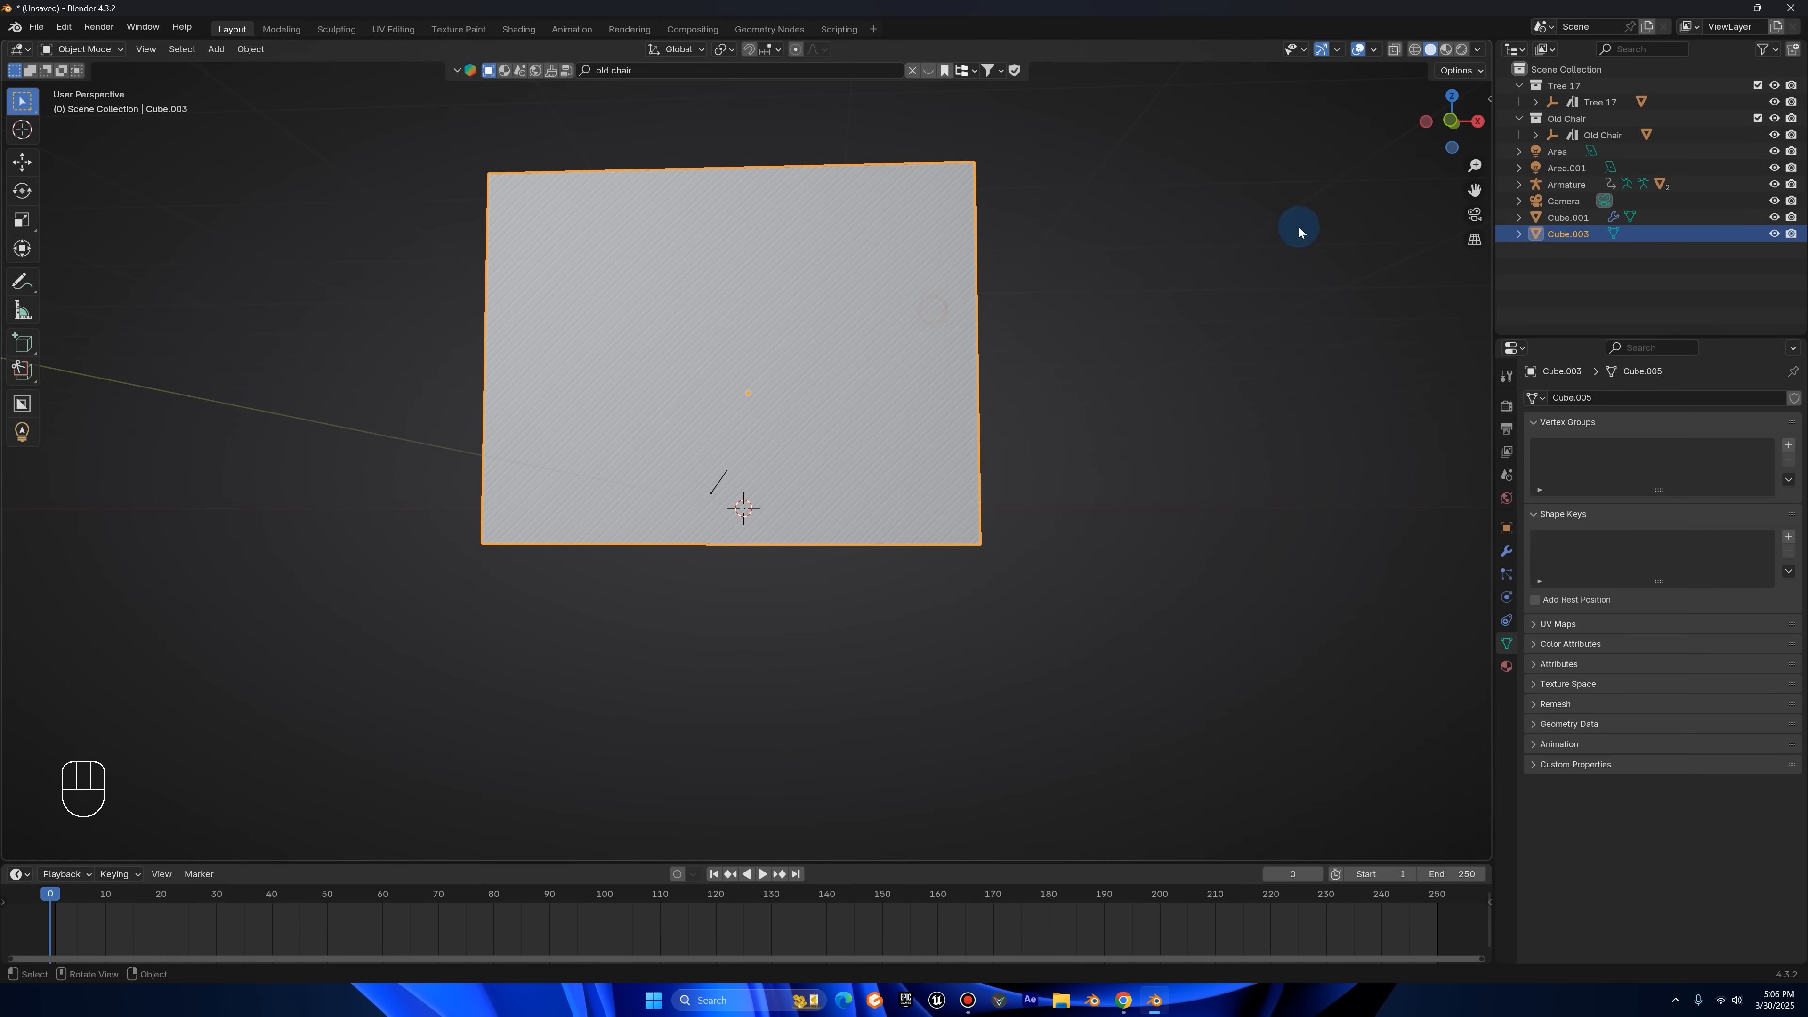
scroll(1067, 563, "up", 7)
left_click(1008, 474, "shift")
key("ctrl+z")
middle_click_drag(1009, 475, 858, 388)
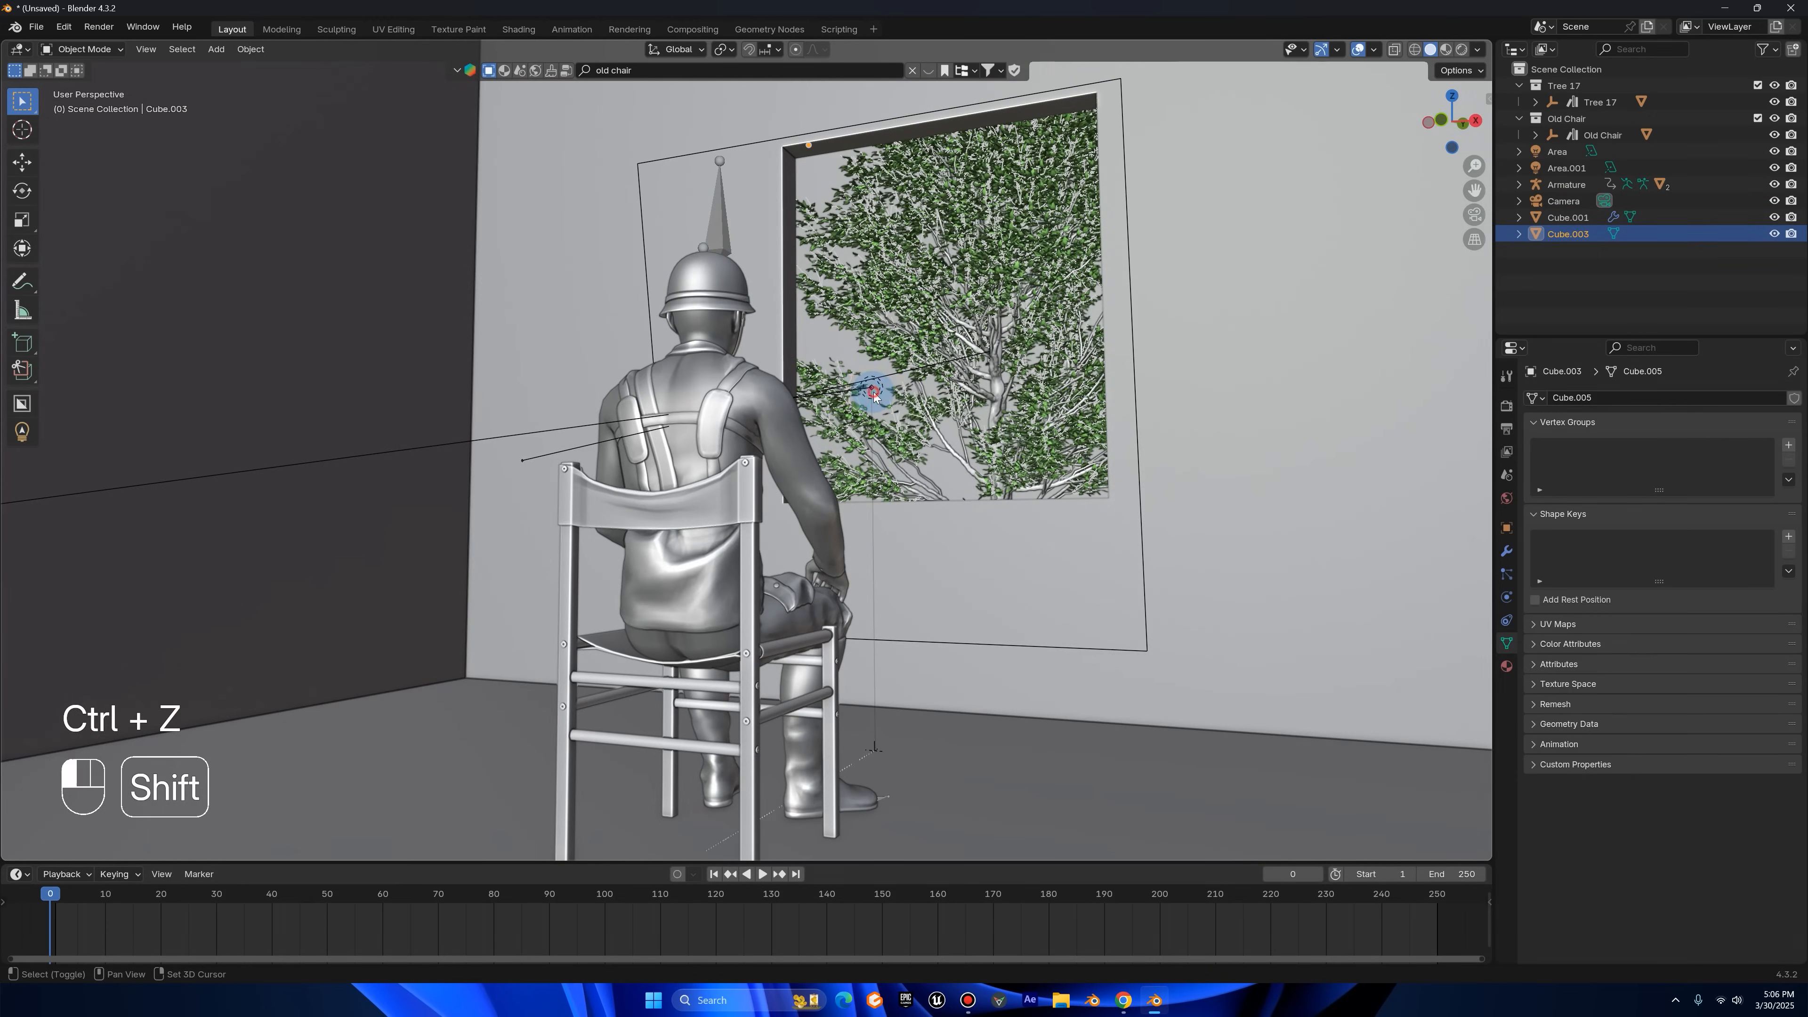
left_click(874, 396, "shift")
key("ctrl+l")
left_click(951, 398)
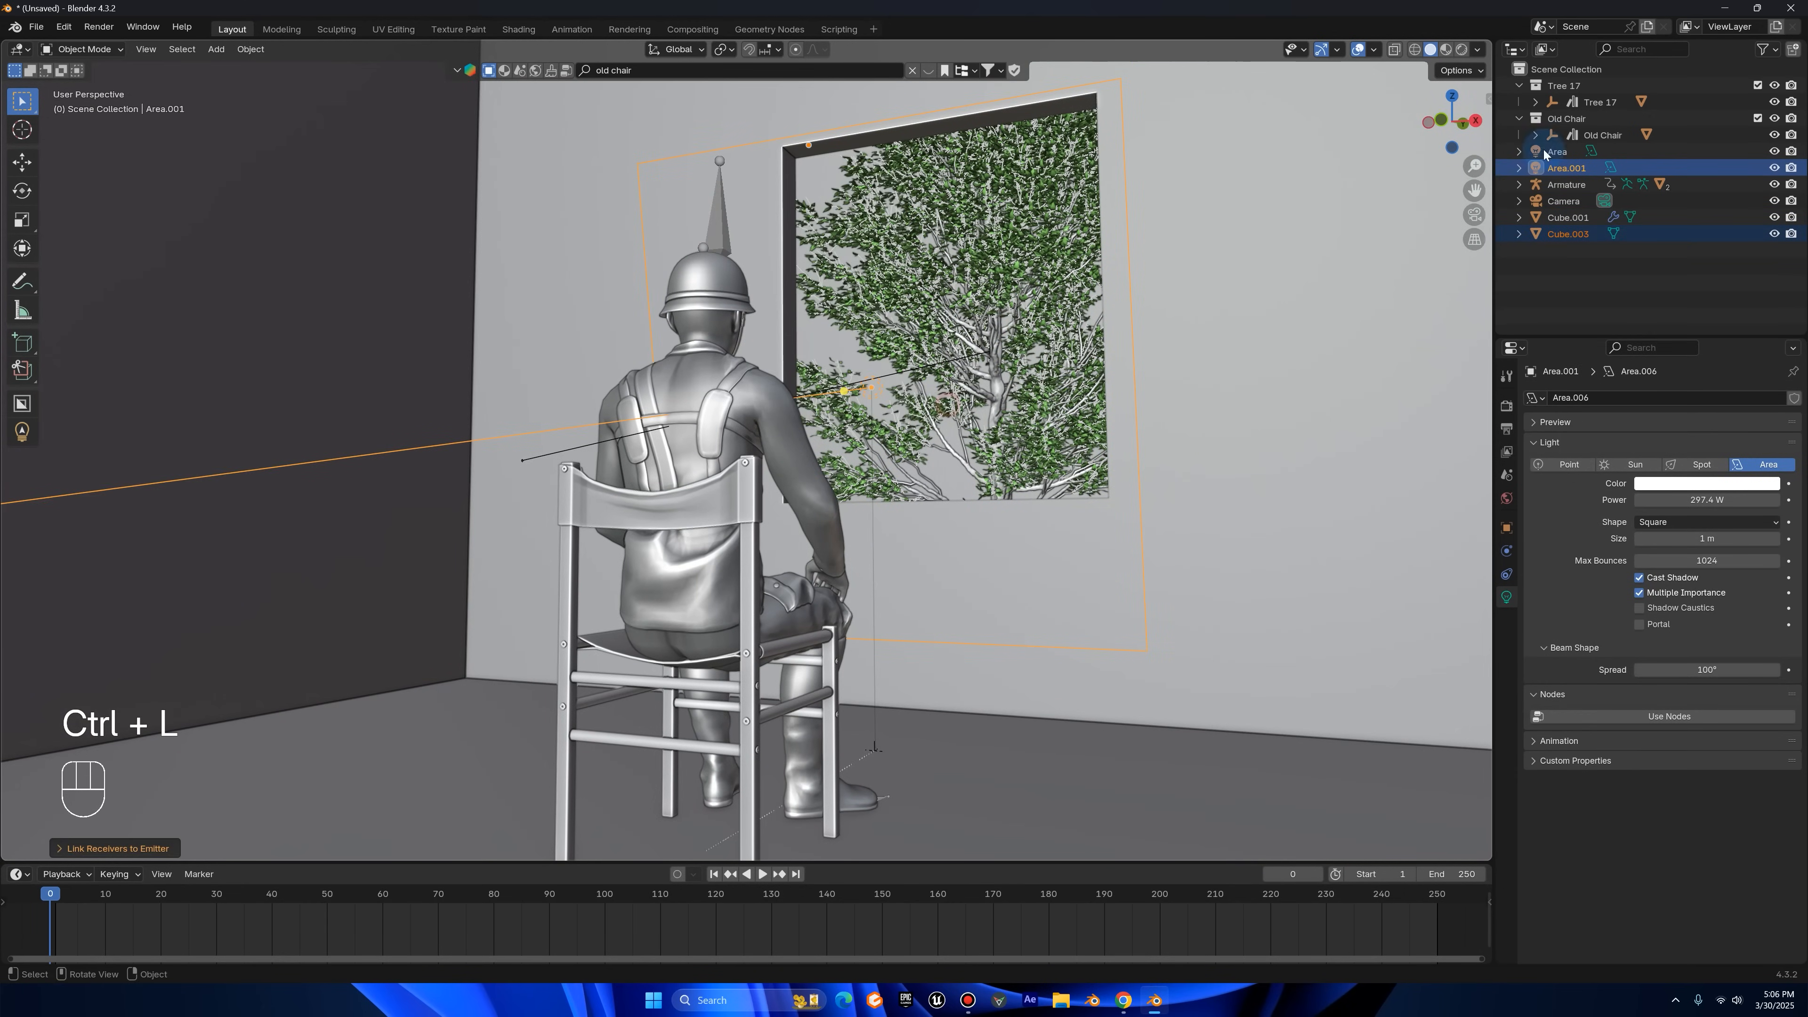
- Check the rendered camera view after the second exclusion, briefly hiding the area light and restoring it
left_click(1462, 50)
left_click(1474, 215)
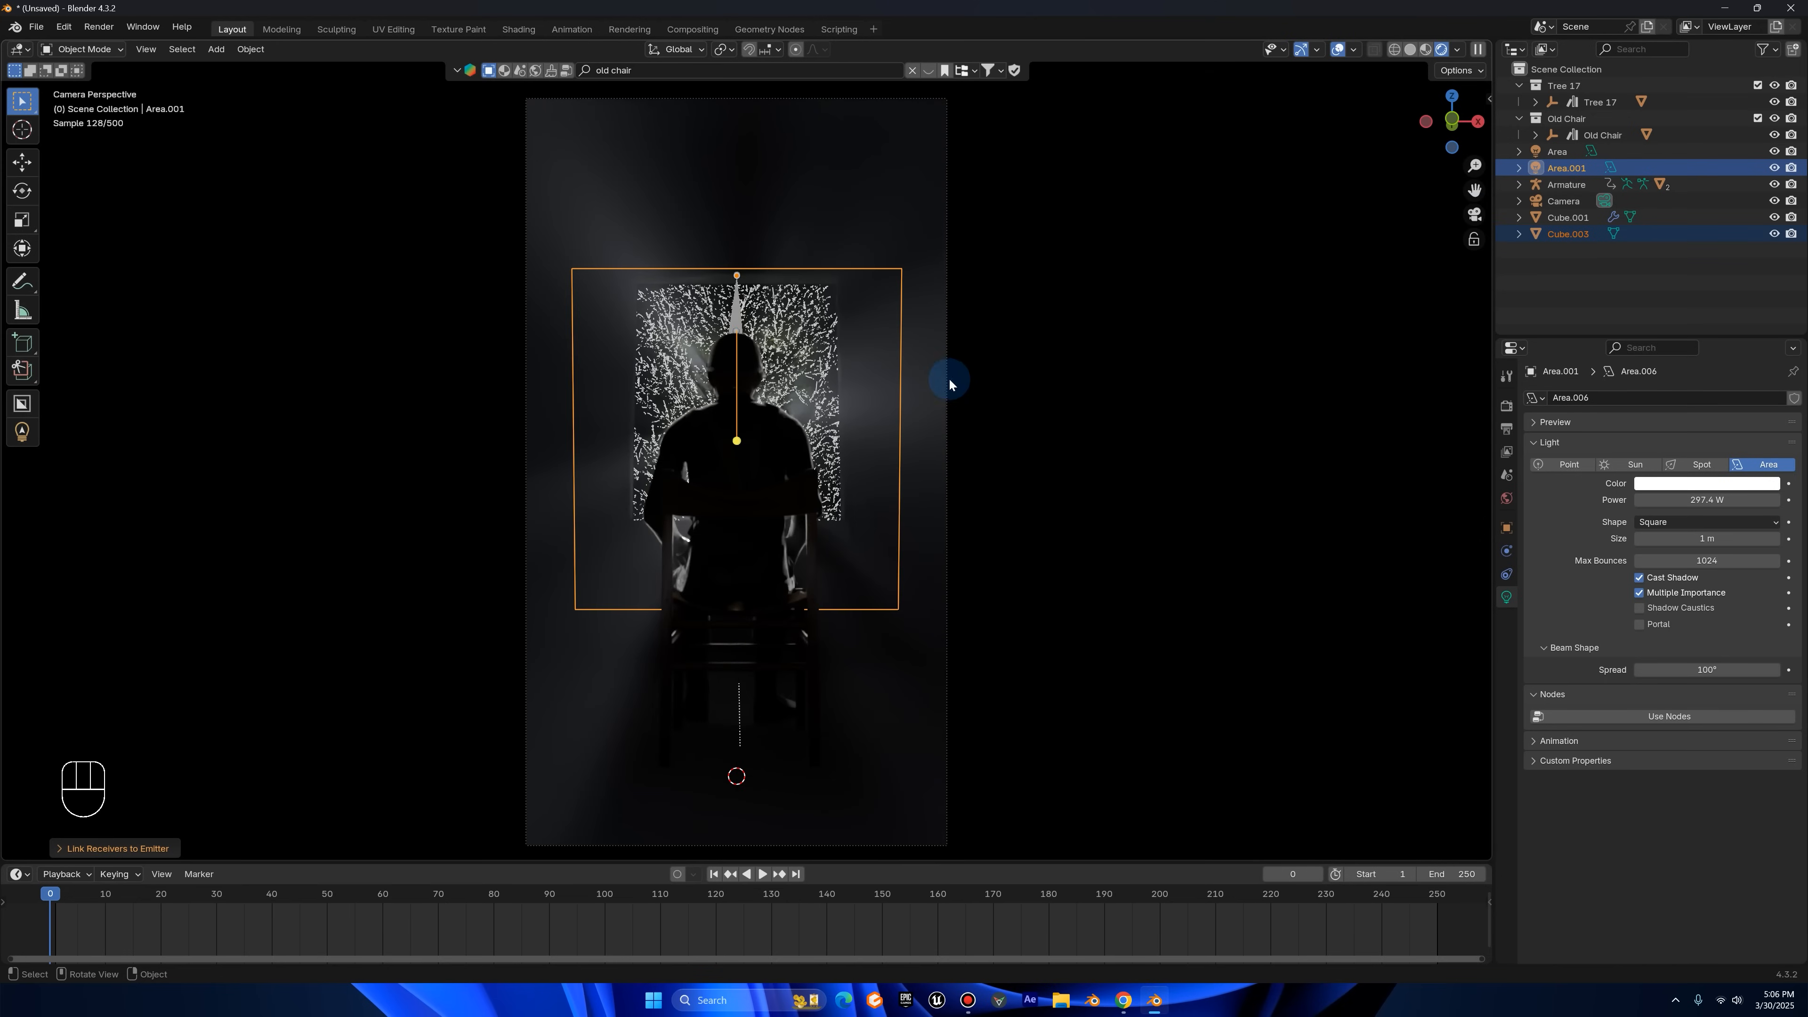
left_click(880, 624)
key("h")
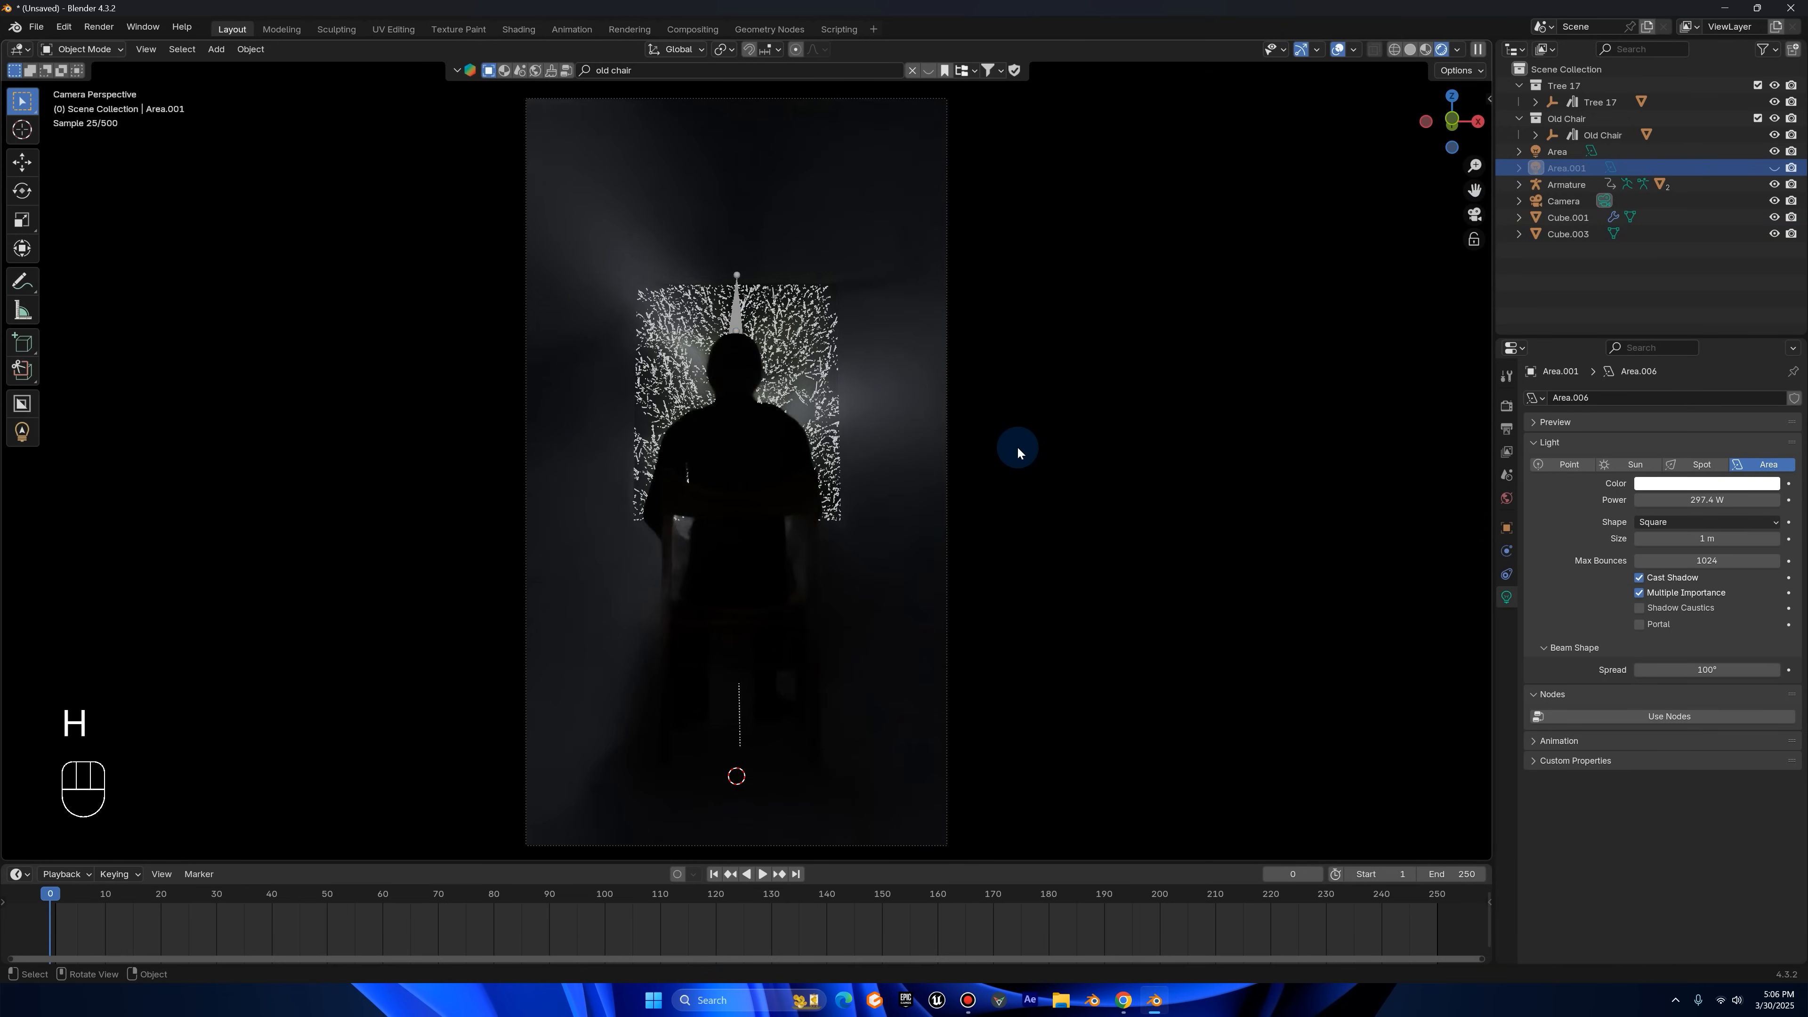
key("ctrl+z")
- Slightly rescale the area light in front of the window from the rendered camera view
scroll(993, 479, "up", 2)
key("s")
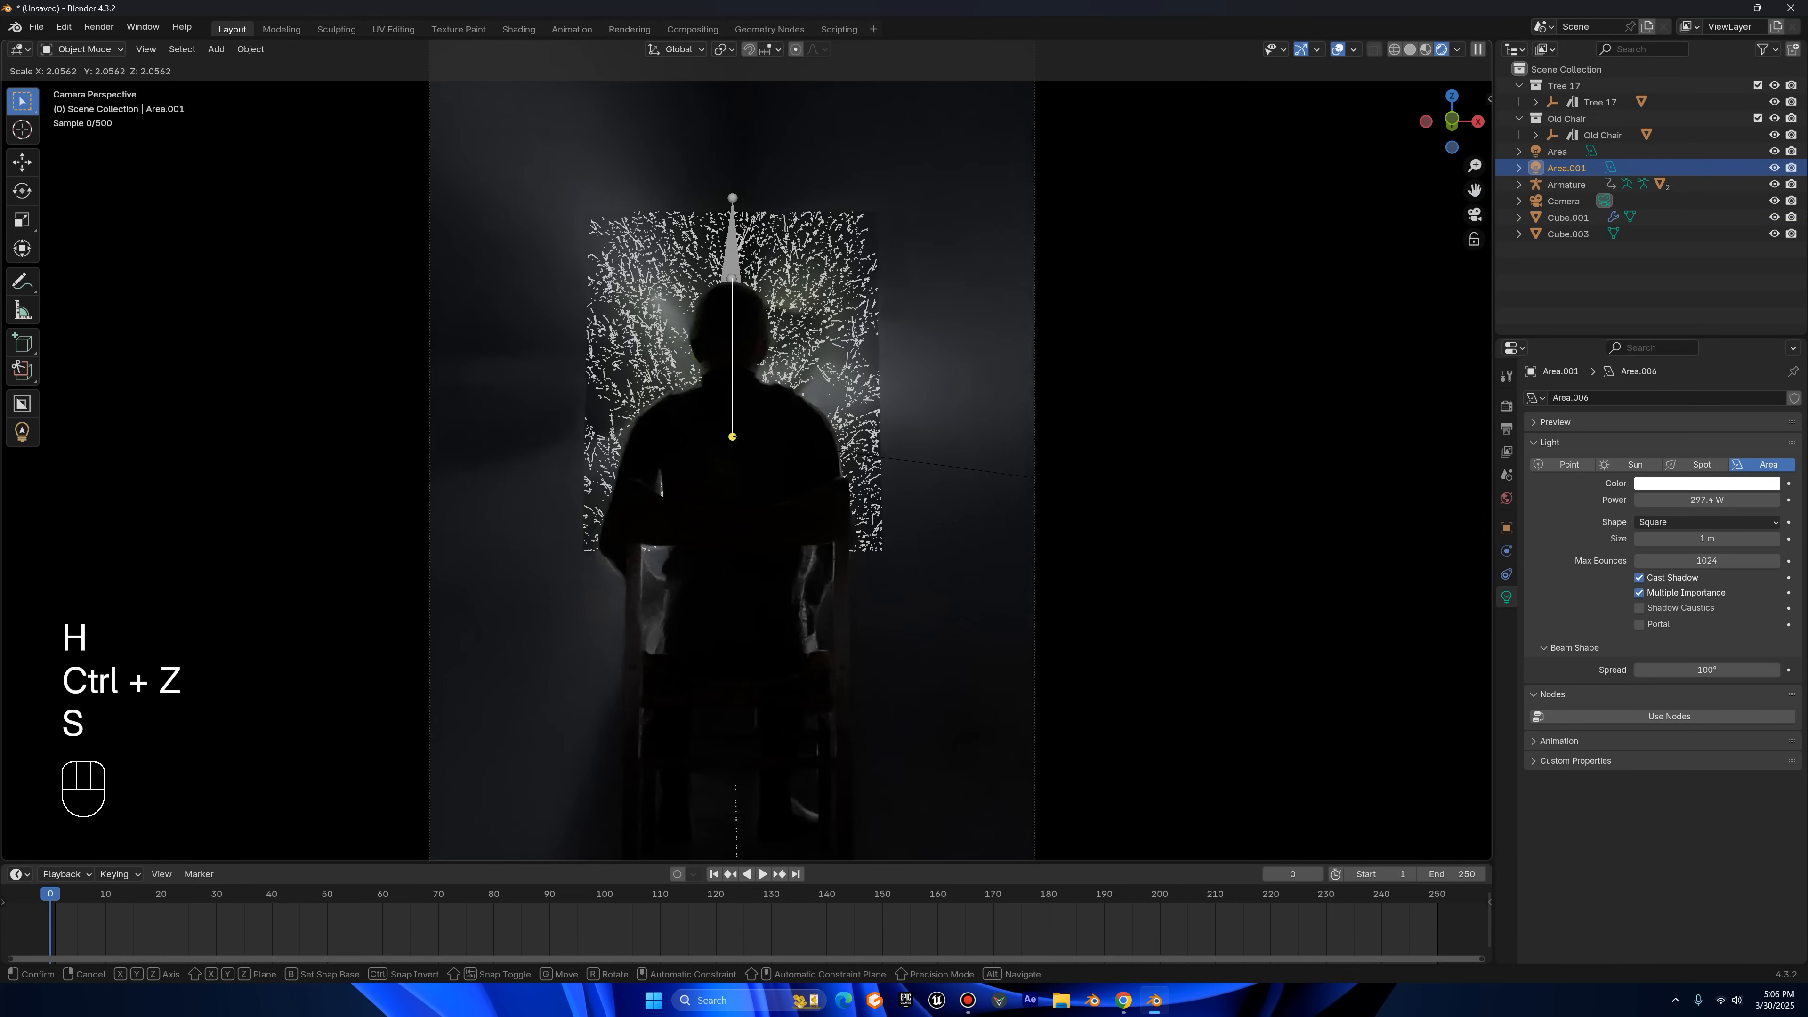
key("s")
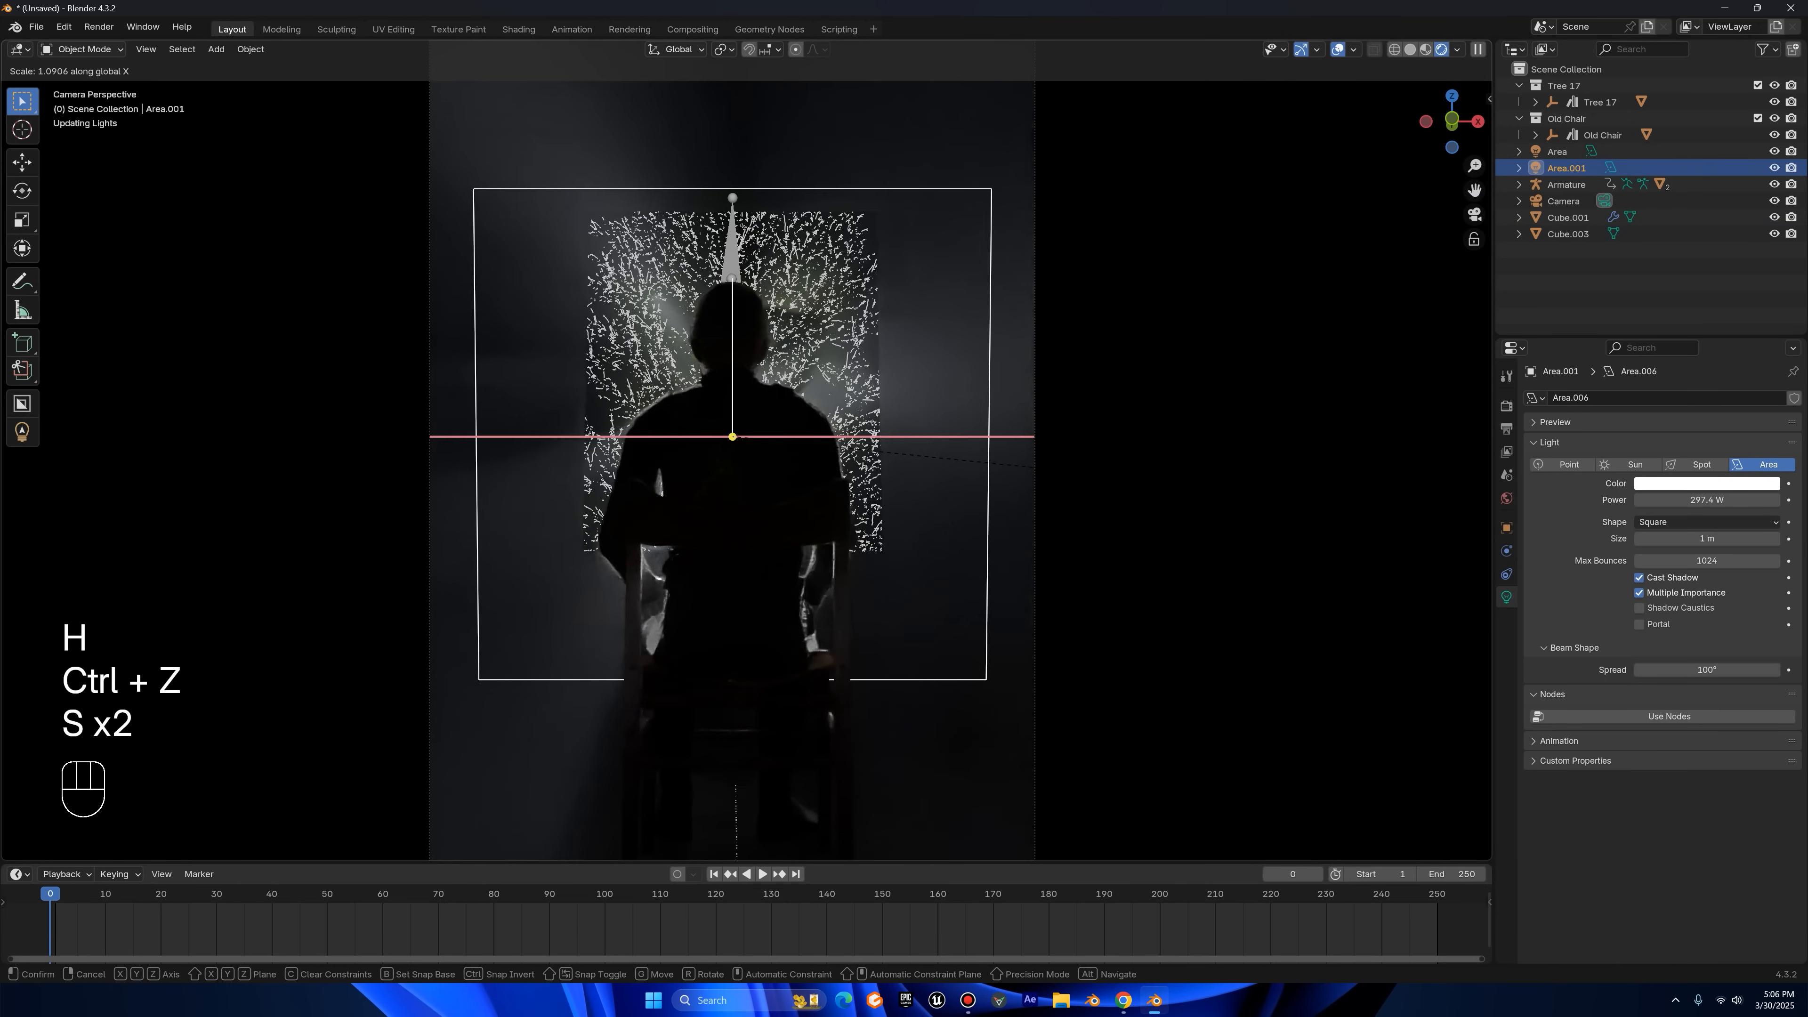
key("s")
left_click(1114, 474)
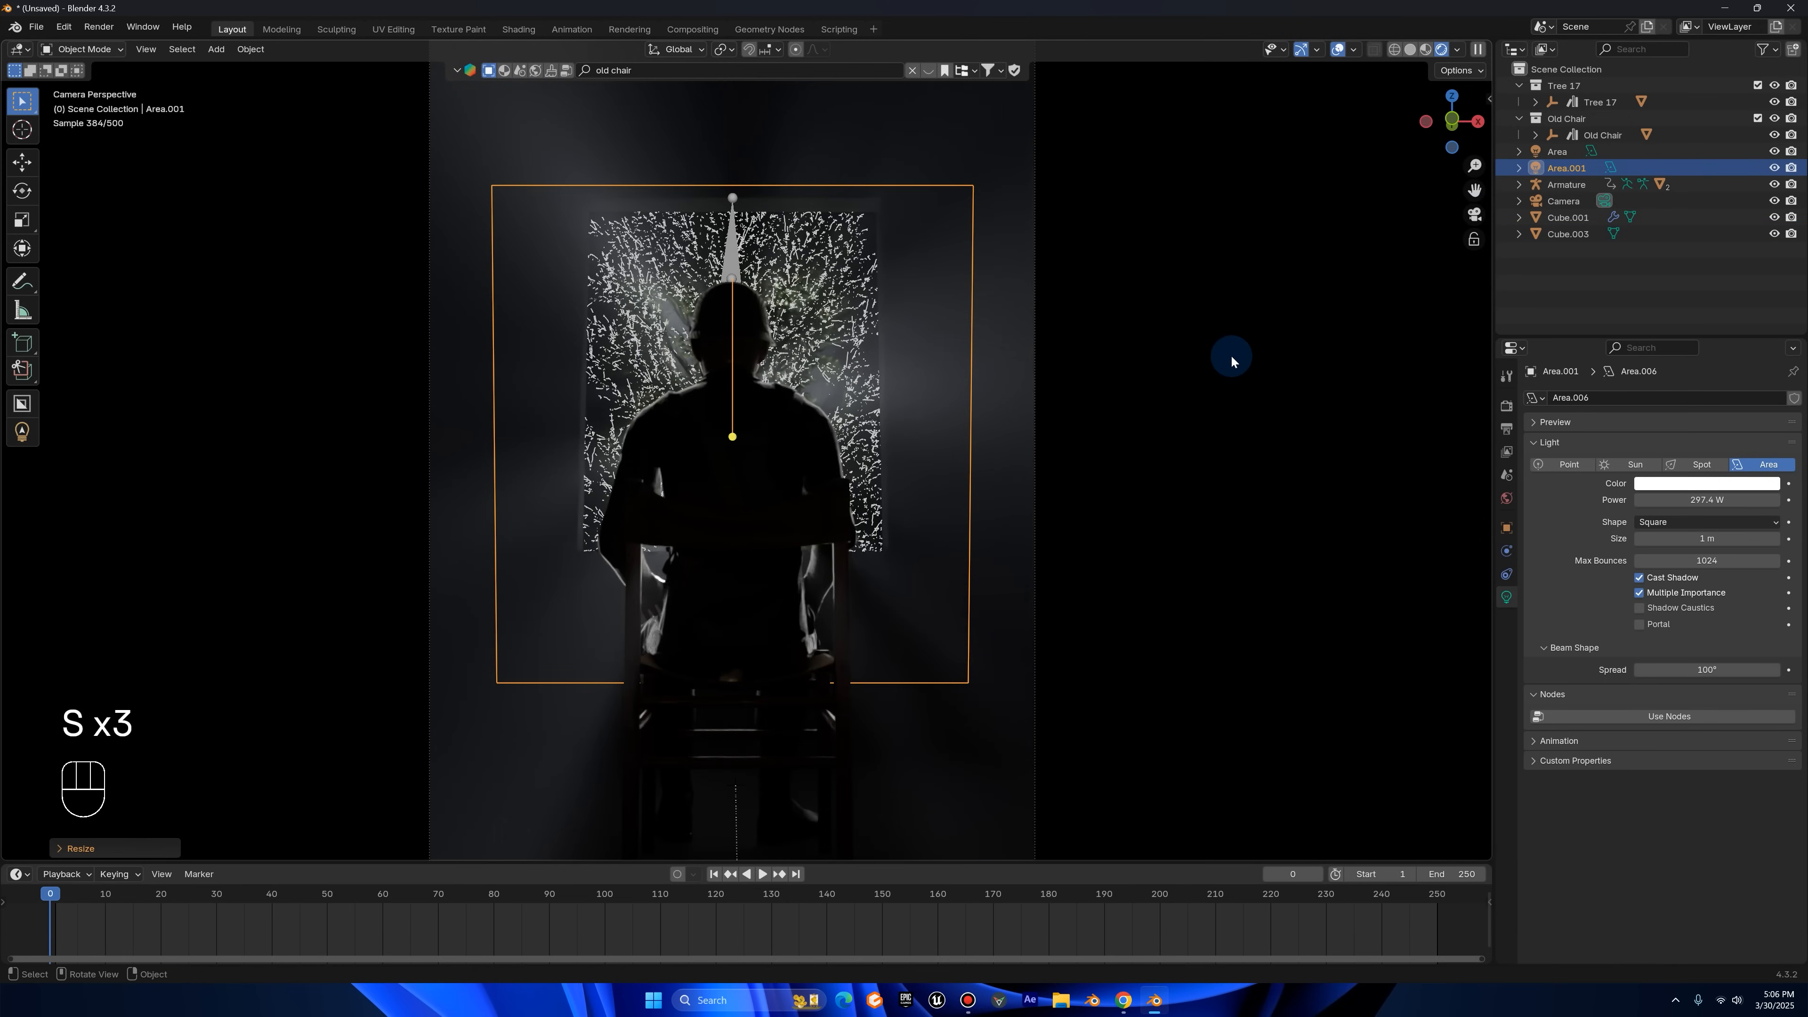
- Raise the area light in front of the window slightly and tilt it around the global X axis
key("s")
key("g")
left_click(1227, 306)
key("r")
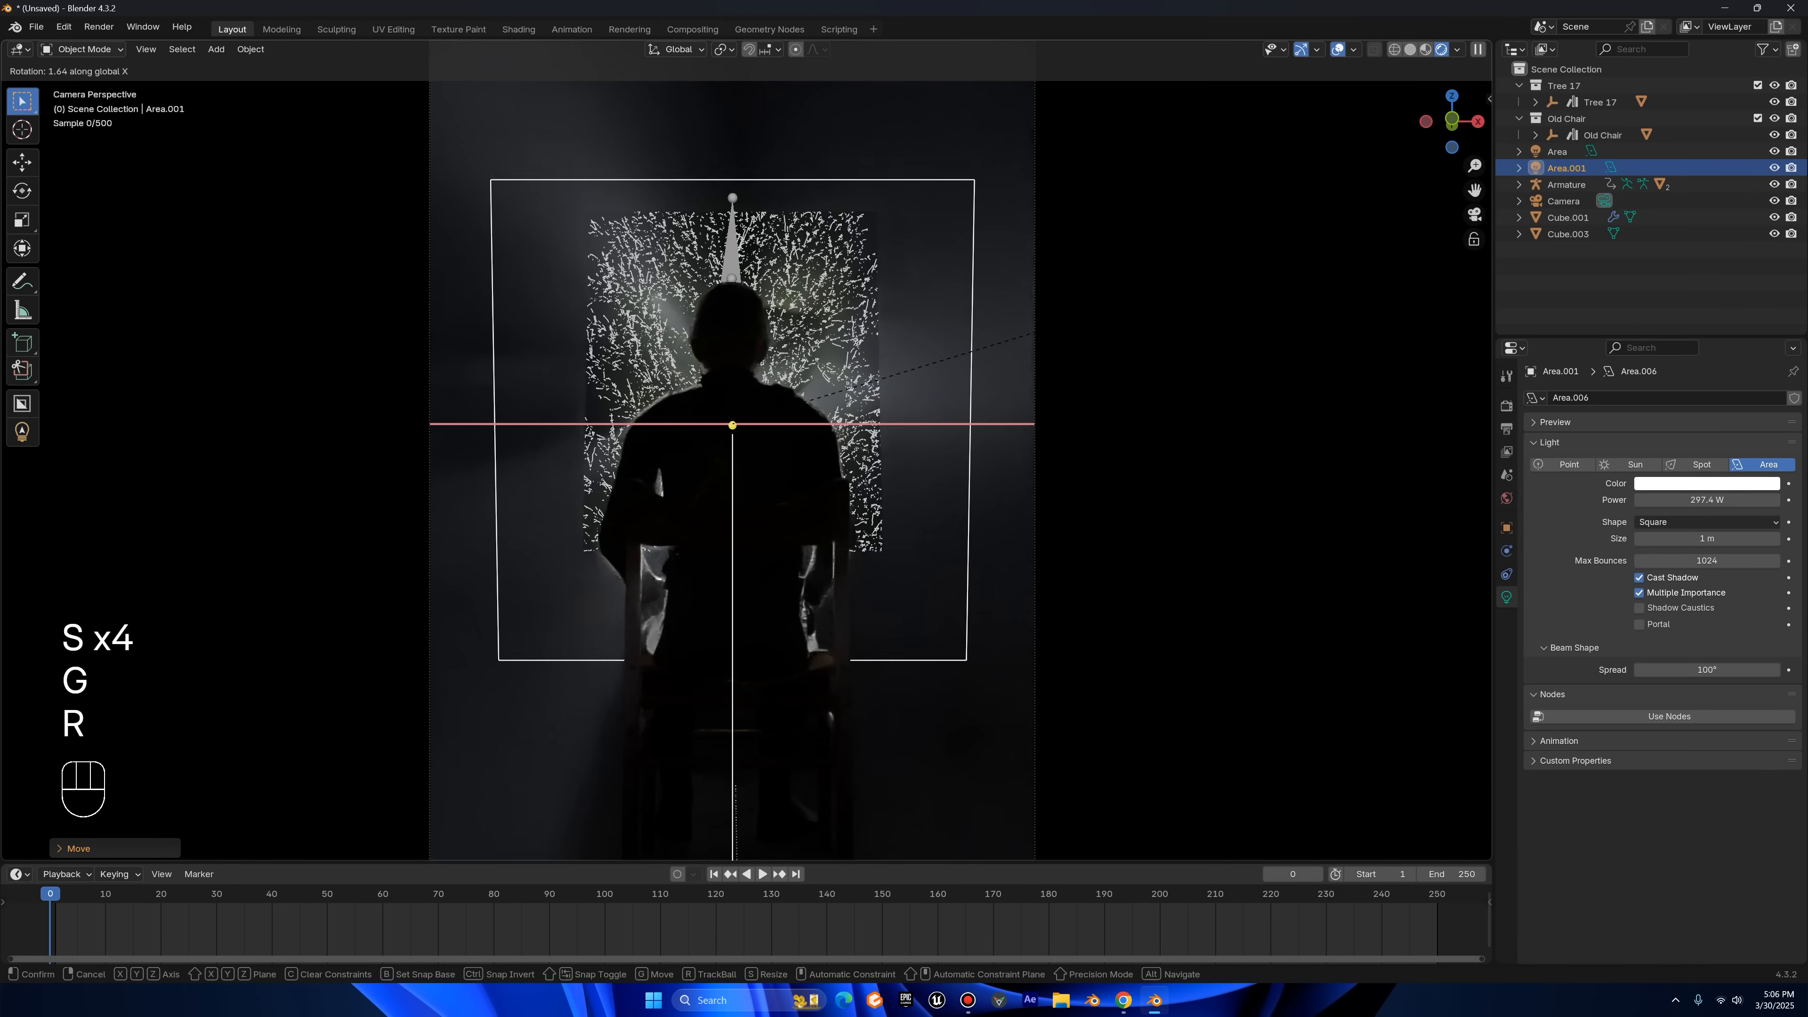
left_click(1261, 267)
- Set the area light's power to 300 W and tint its color with saturation 0.15 and hue 0.6
left_click(1716, 503)
left_click(1716, 489)
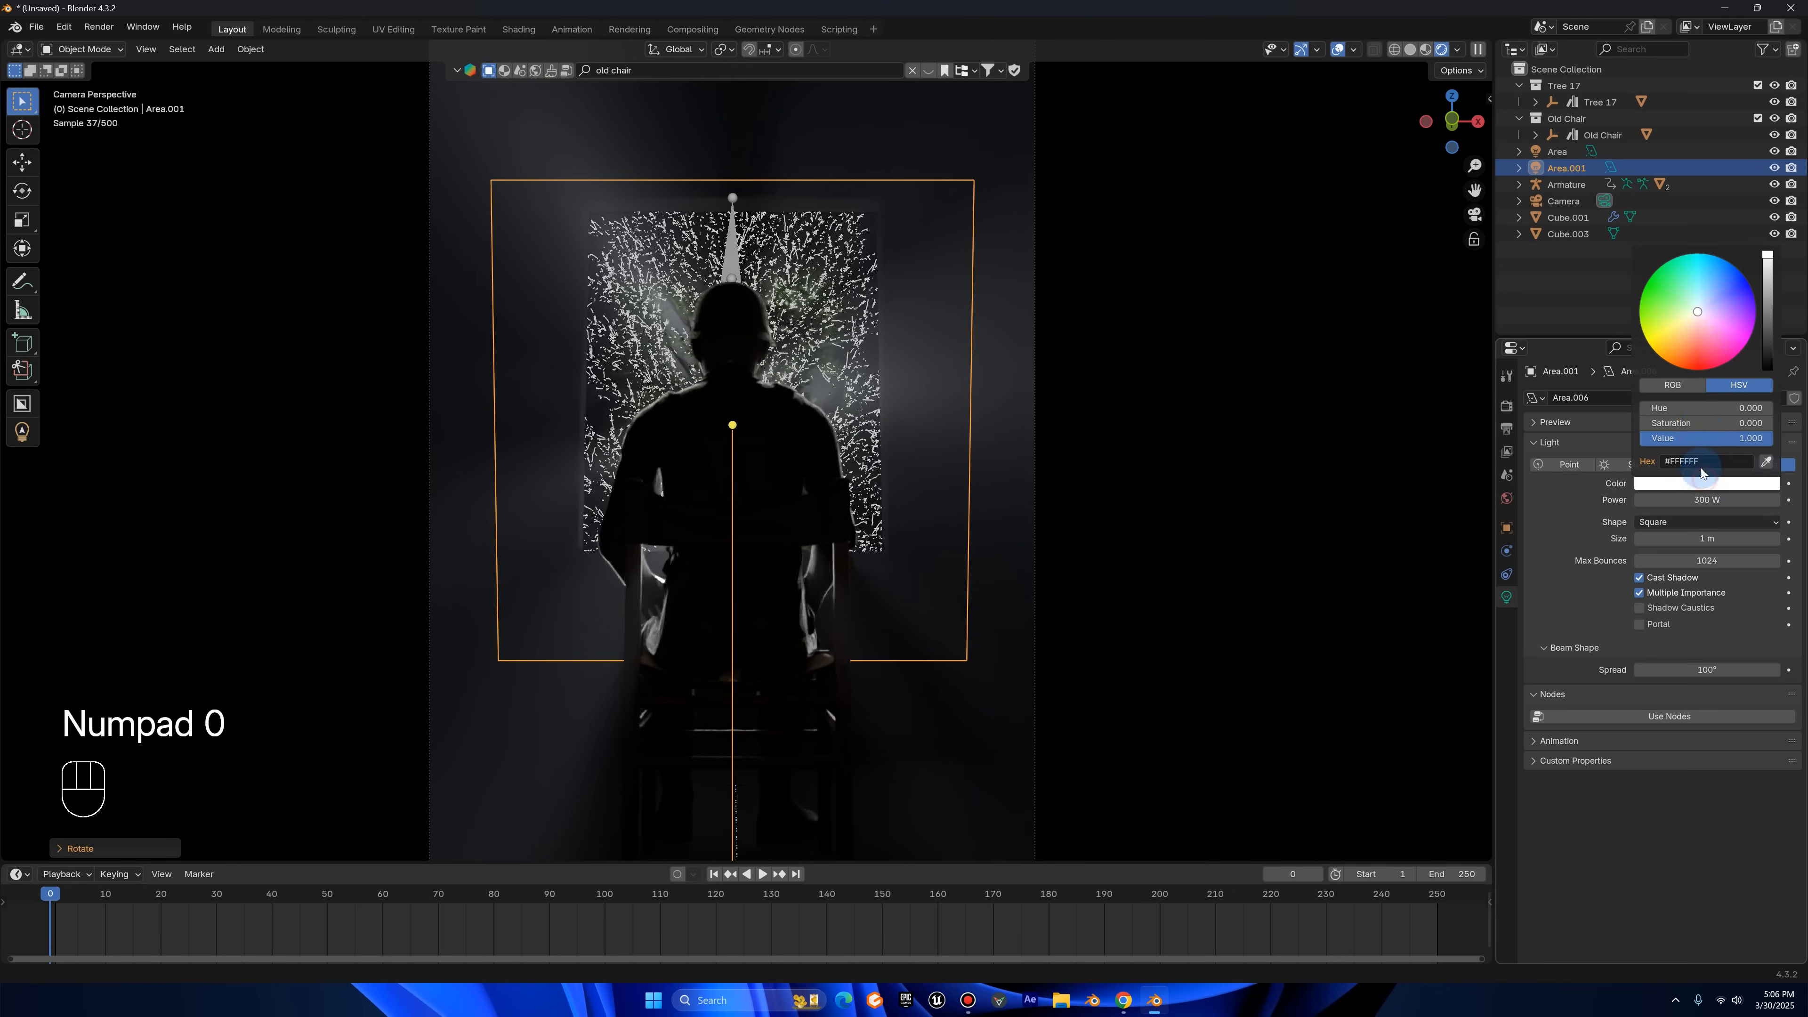
left_click(1684, 419)
type(".15")
key("Return")
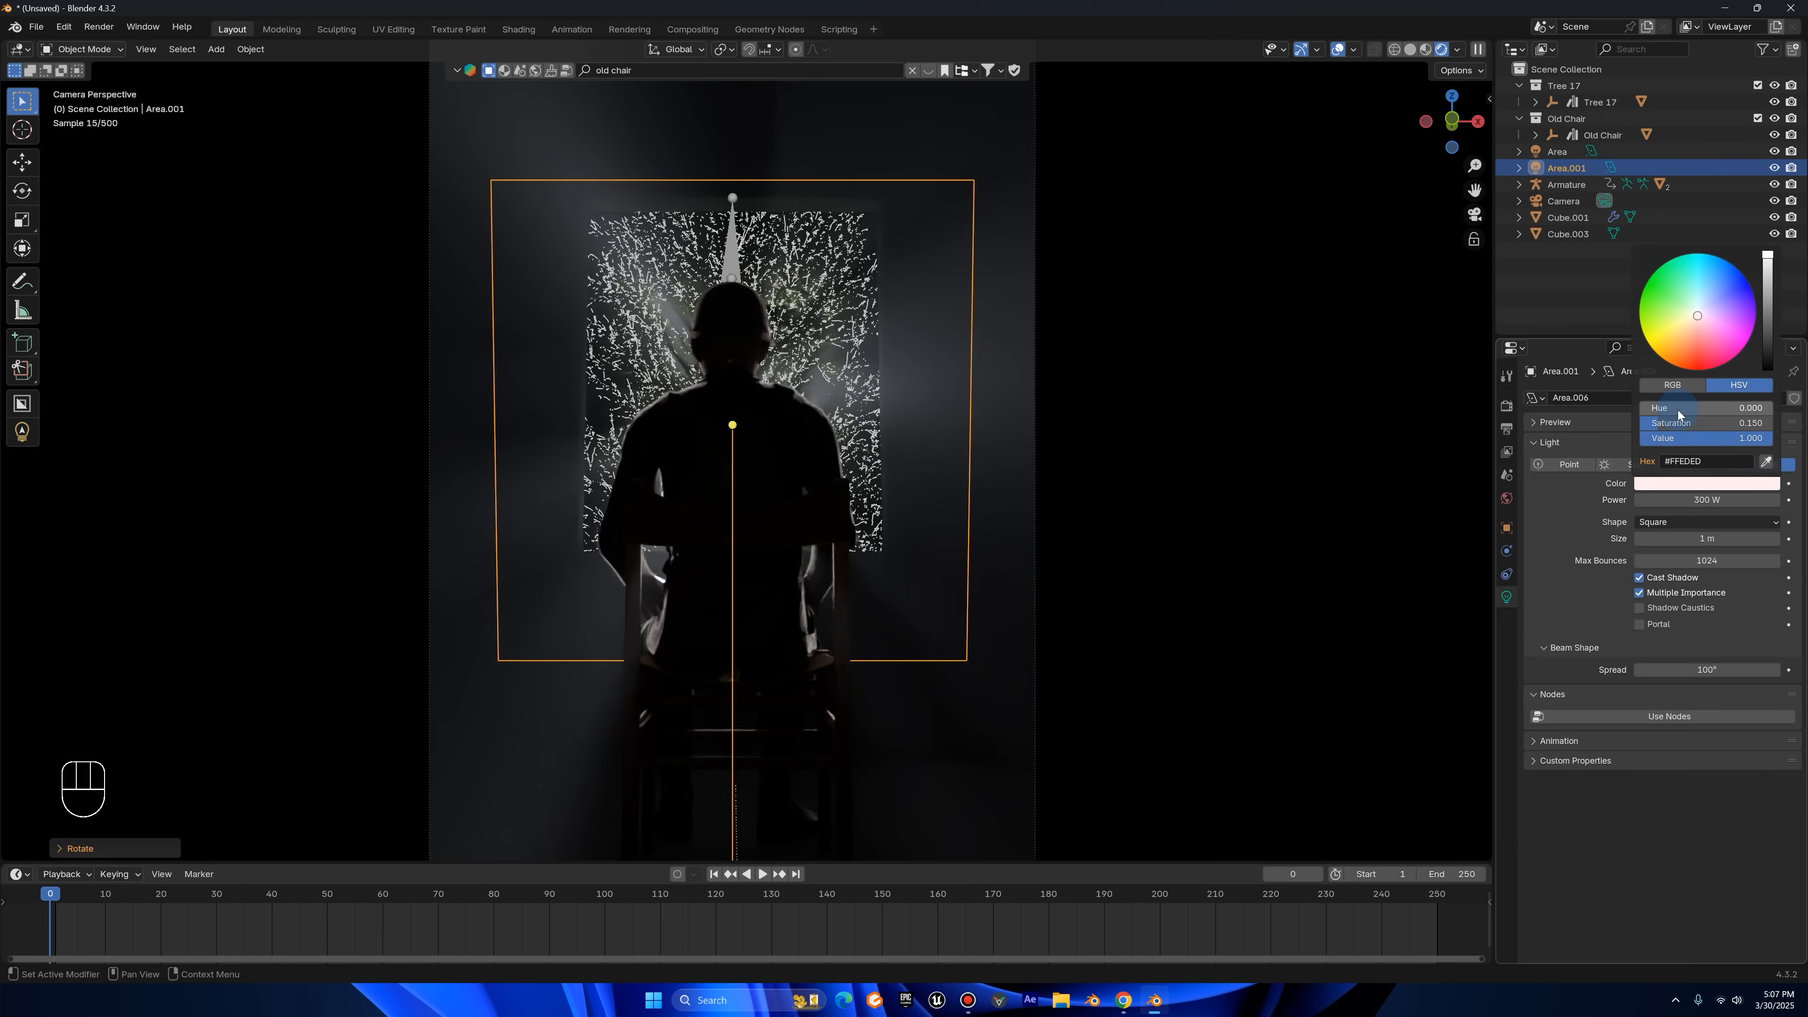
left_click(1678, 413)
type(".6")
key("Return")
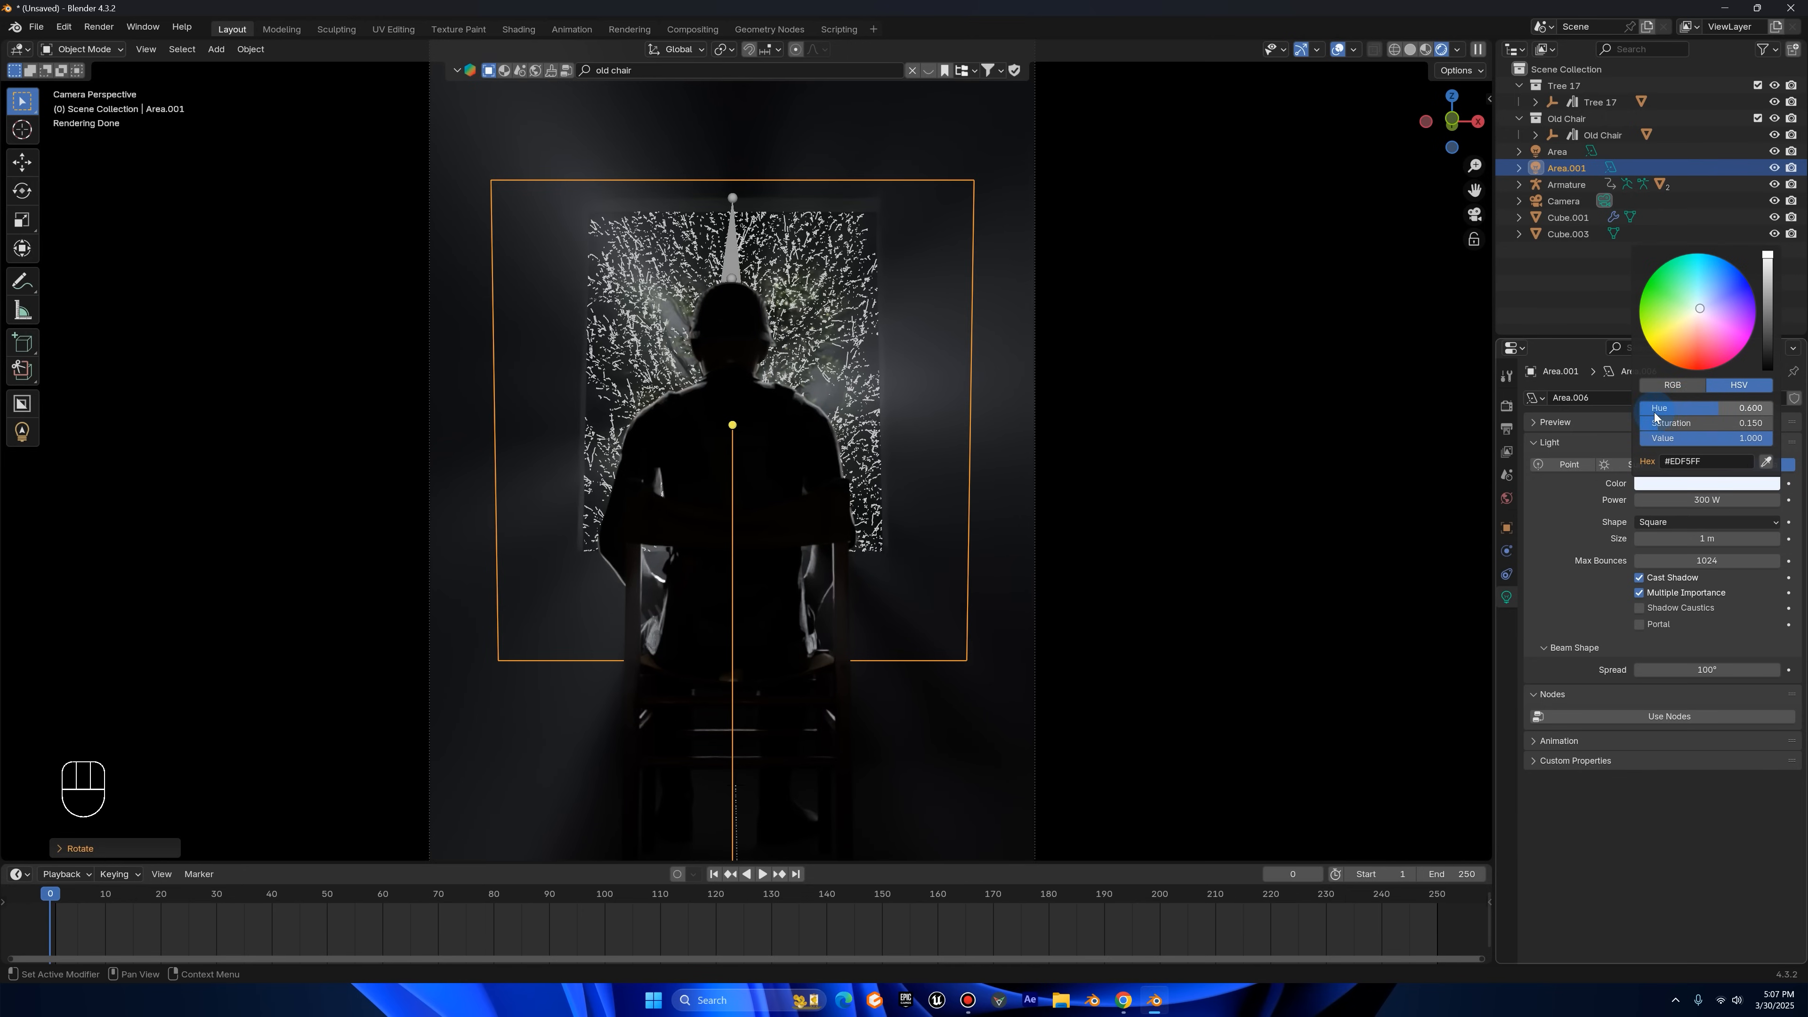
- From an X-ray top view, duplicate the area light to the soldier's right side and rotate it toward him
left_click(1411, 49)
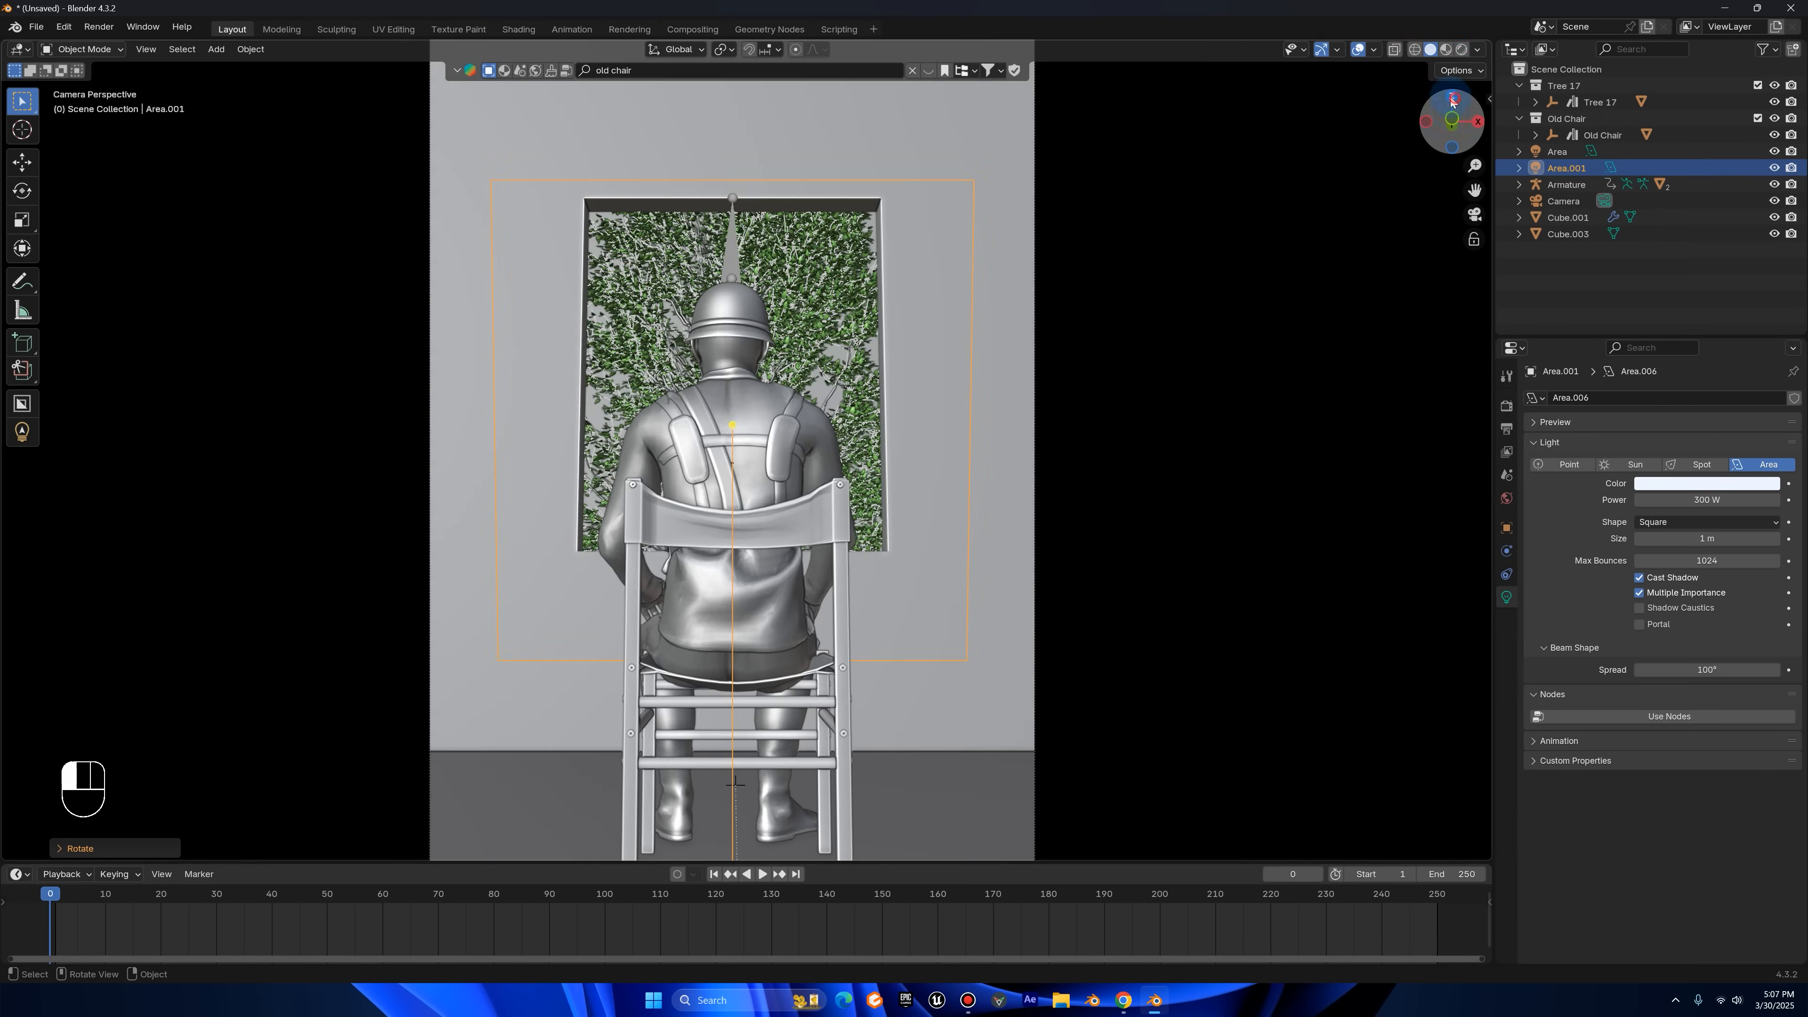
left_click(1455, 97)
scroll(914, 225, "down", 8)
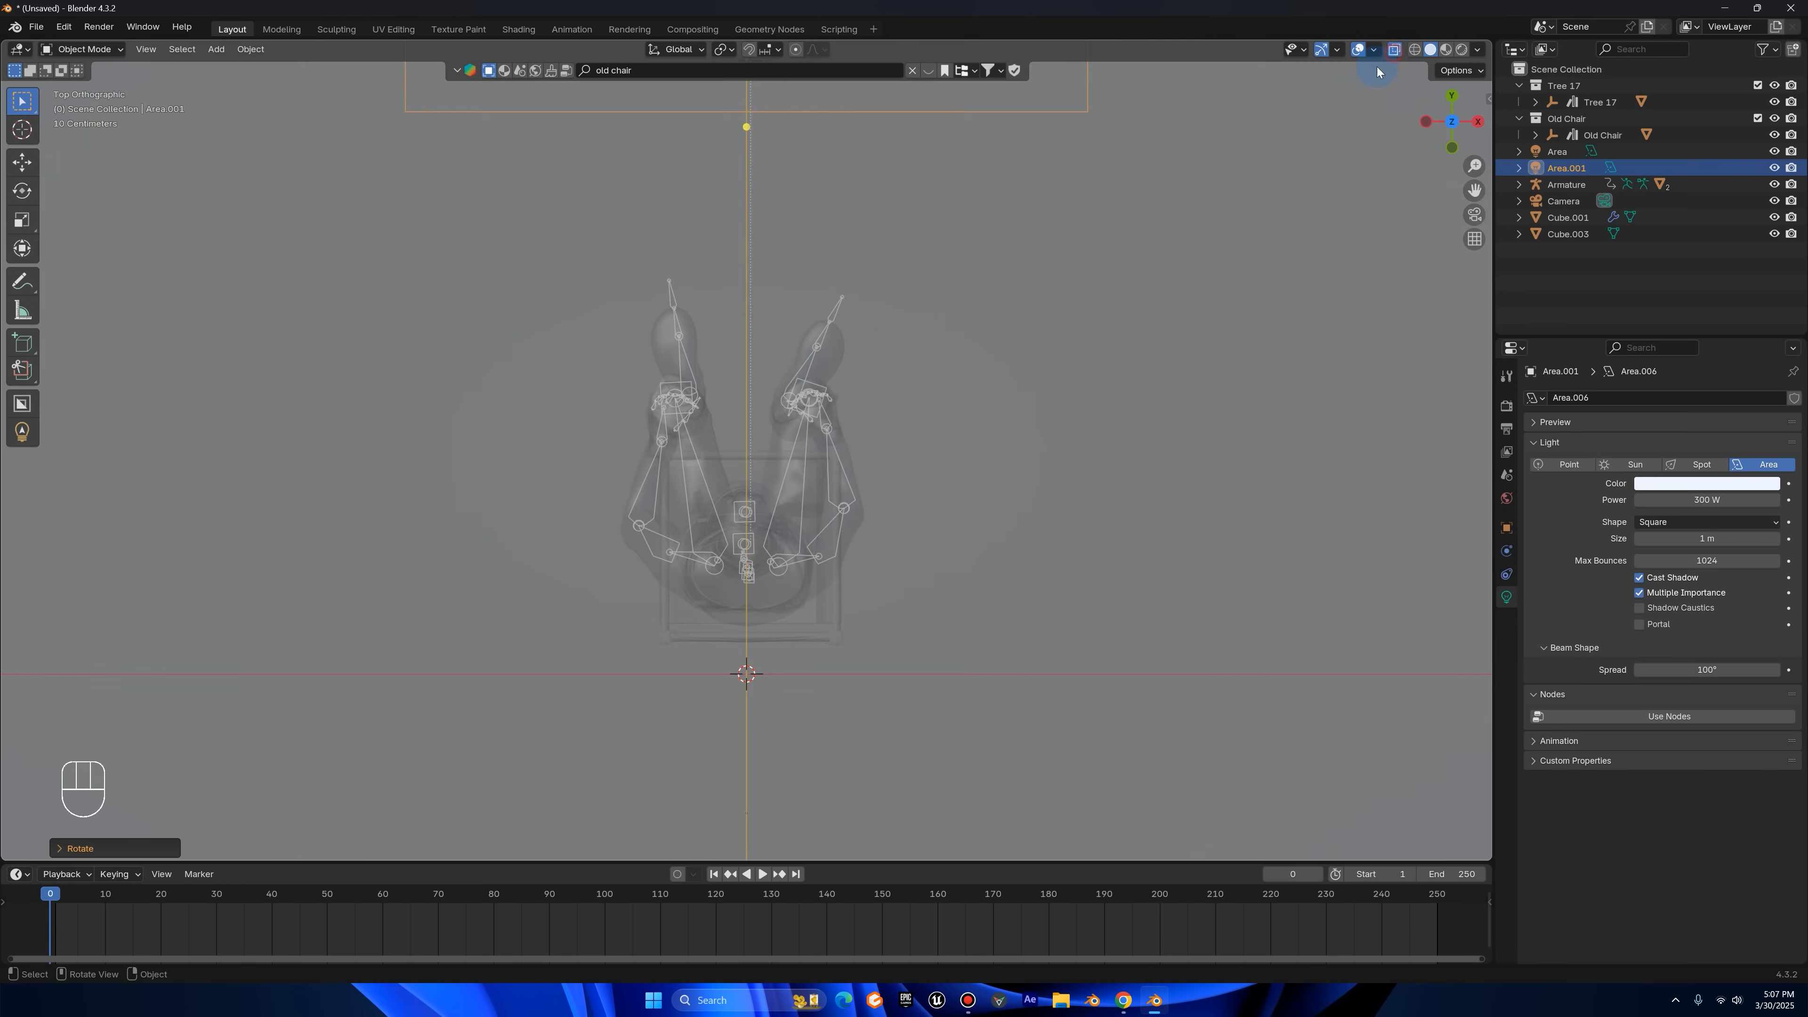
key("shift+d")
key("r")
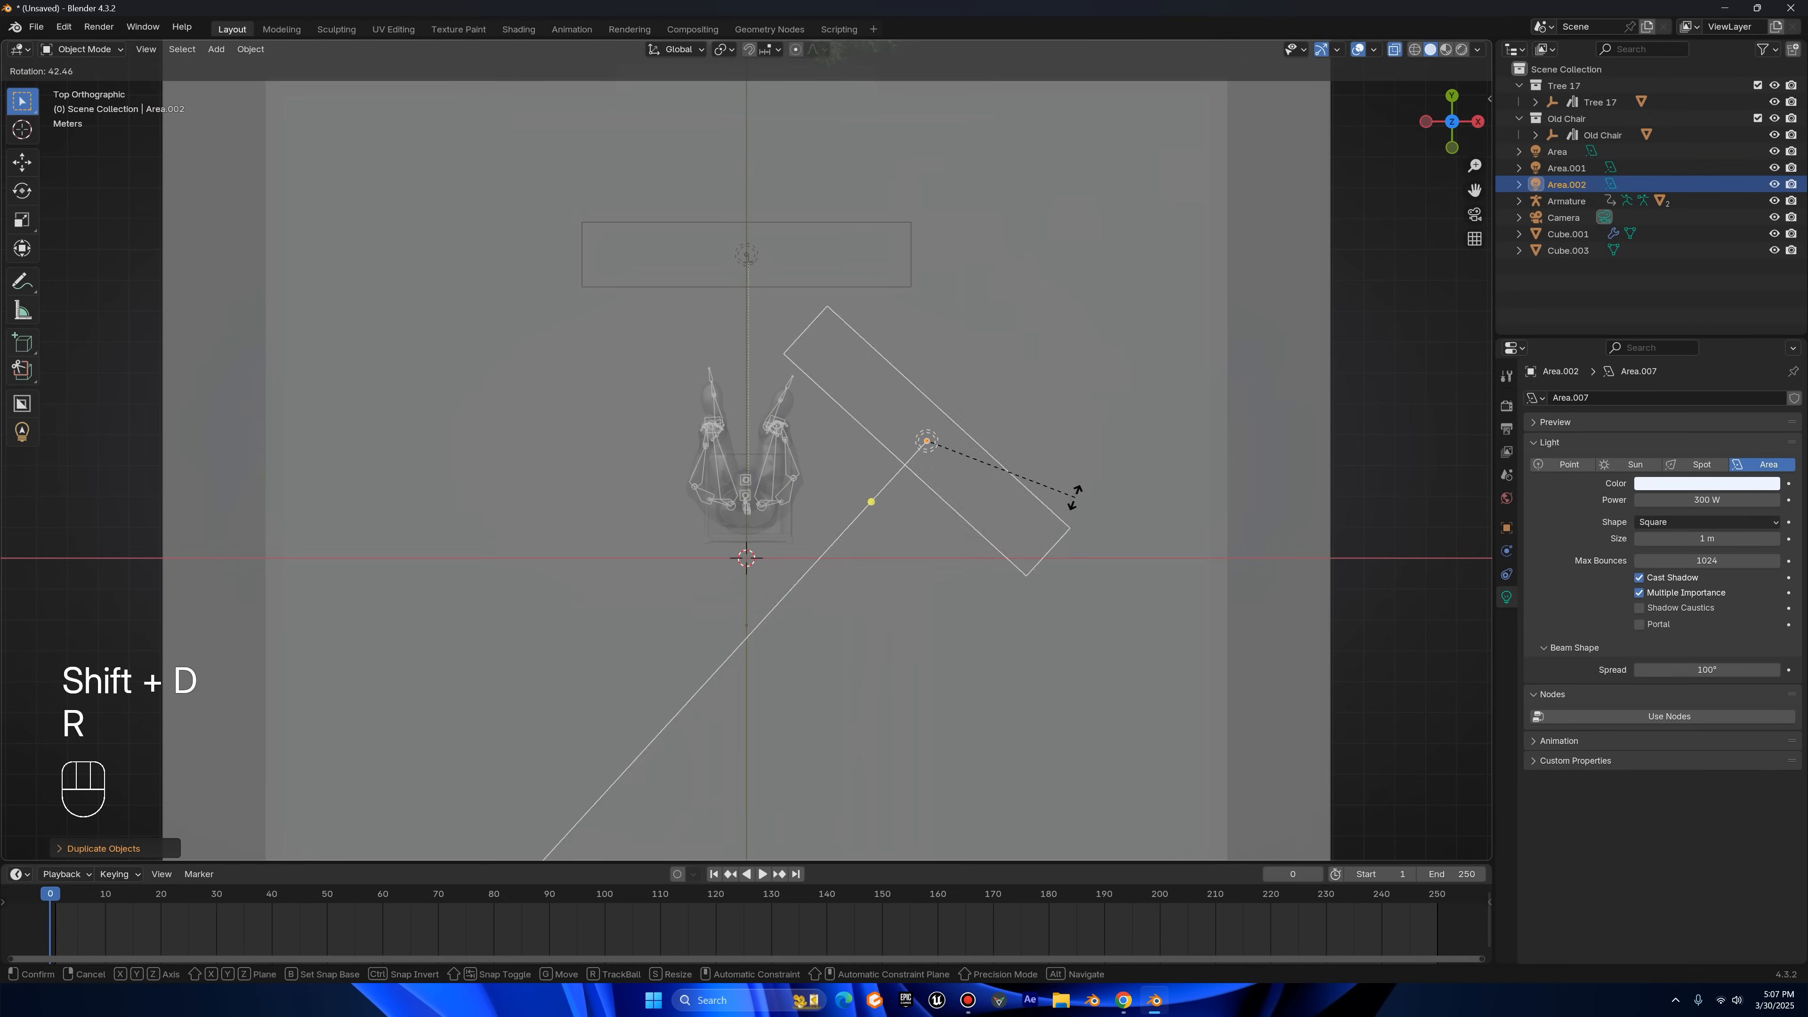
key("s")
left_click(1199, 480)
- Narrow the duplicated area light along its local X axis to about a third of its width
key("s")
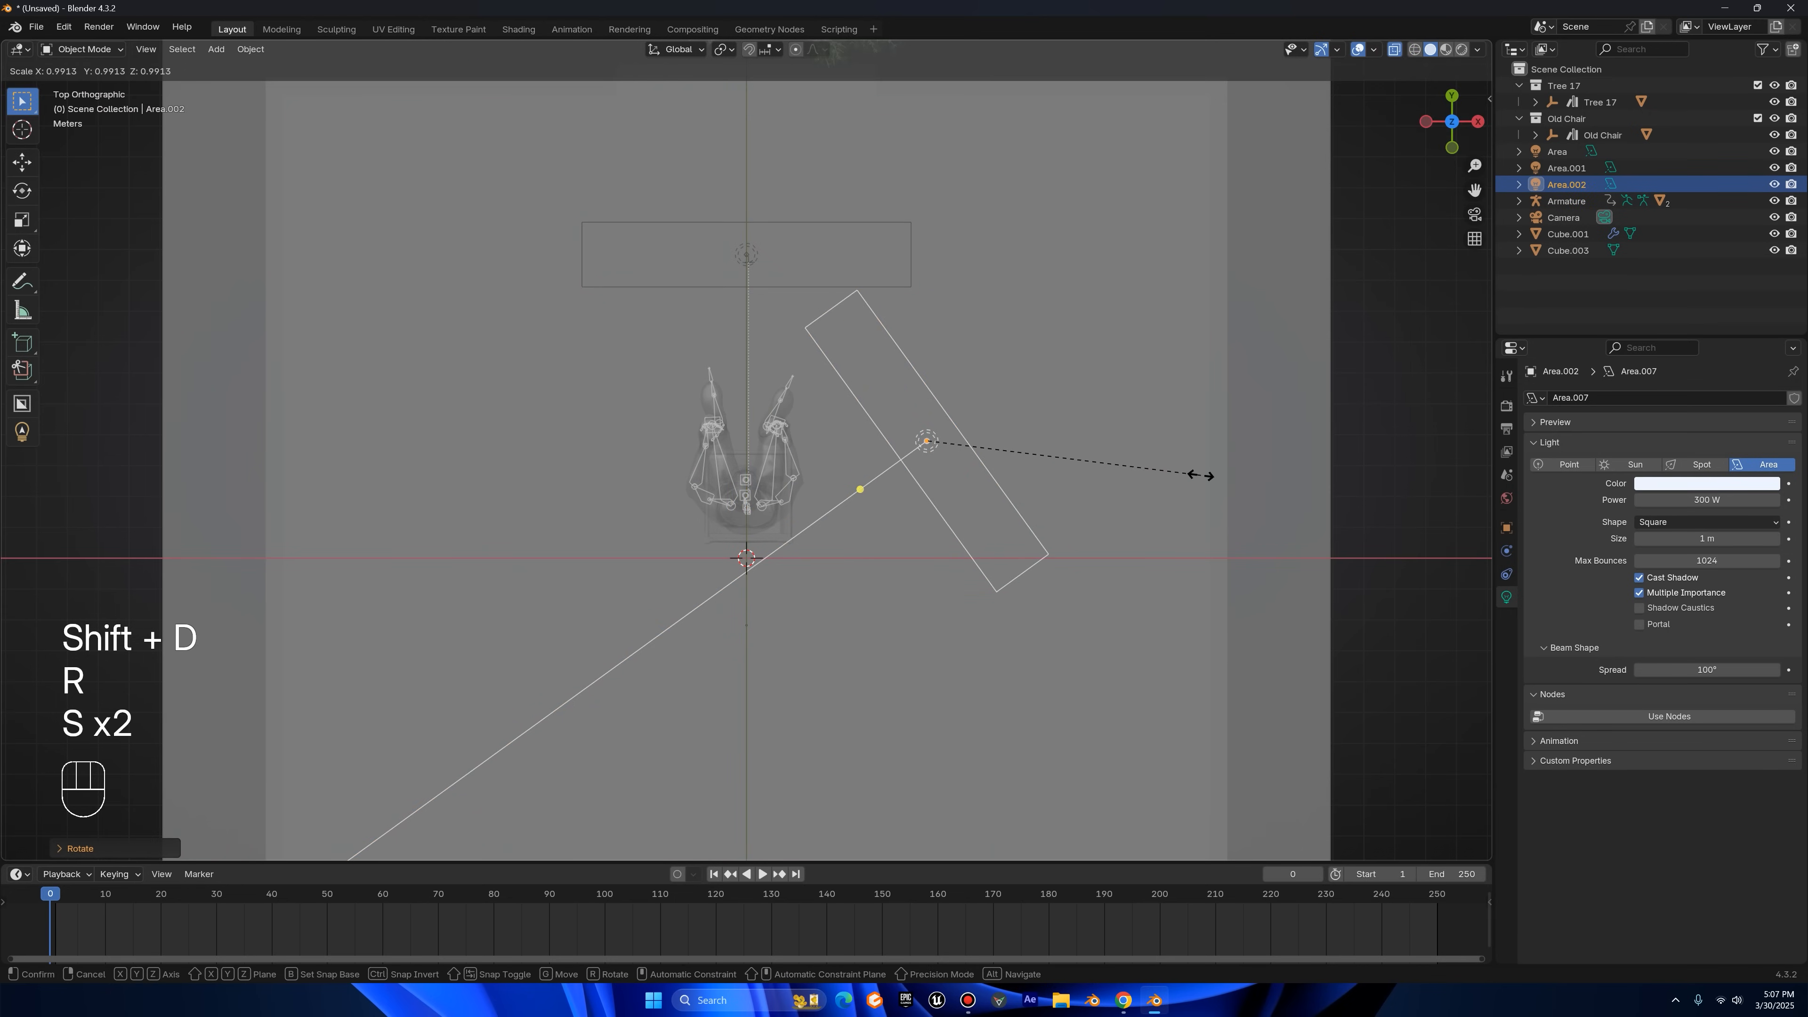
key("x")
key("x")
left_click(1004, 389)
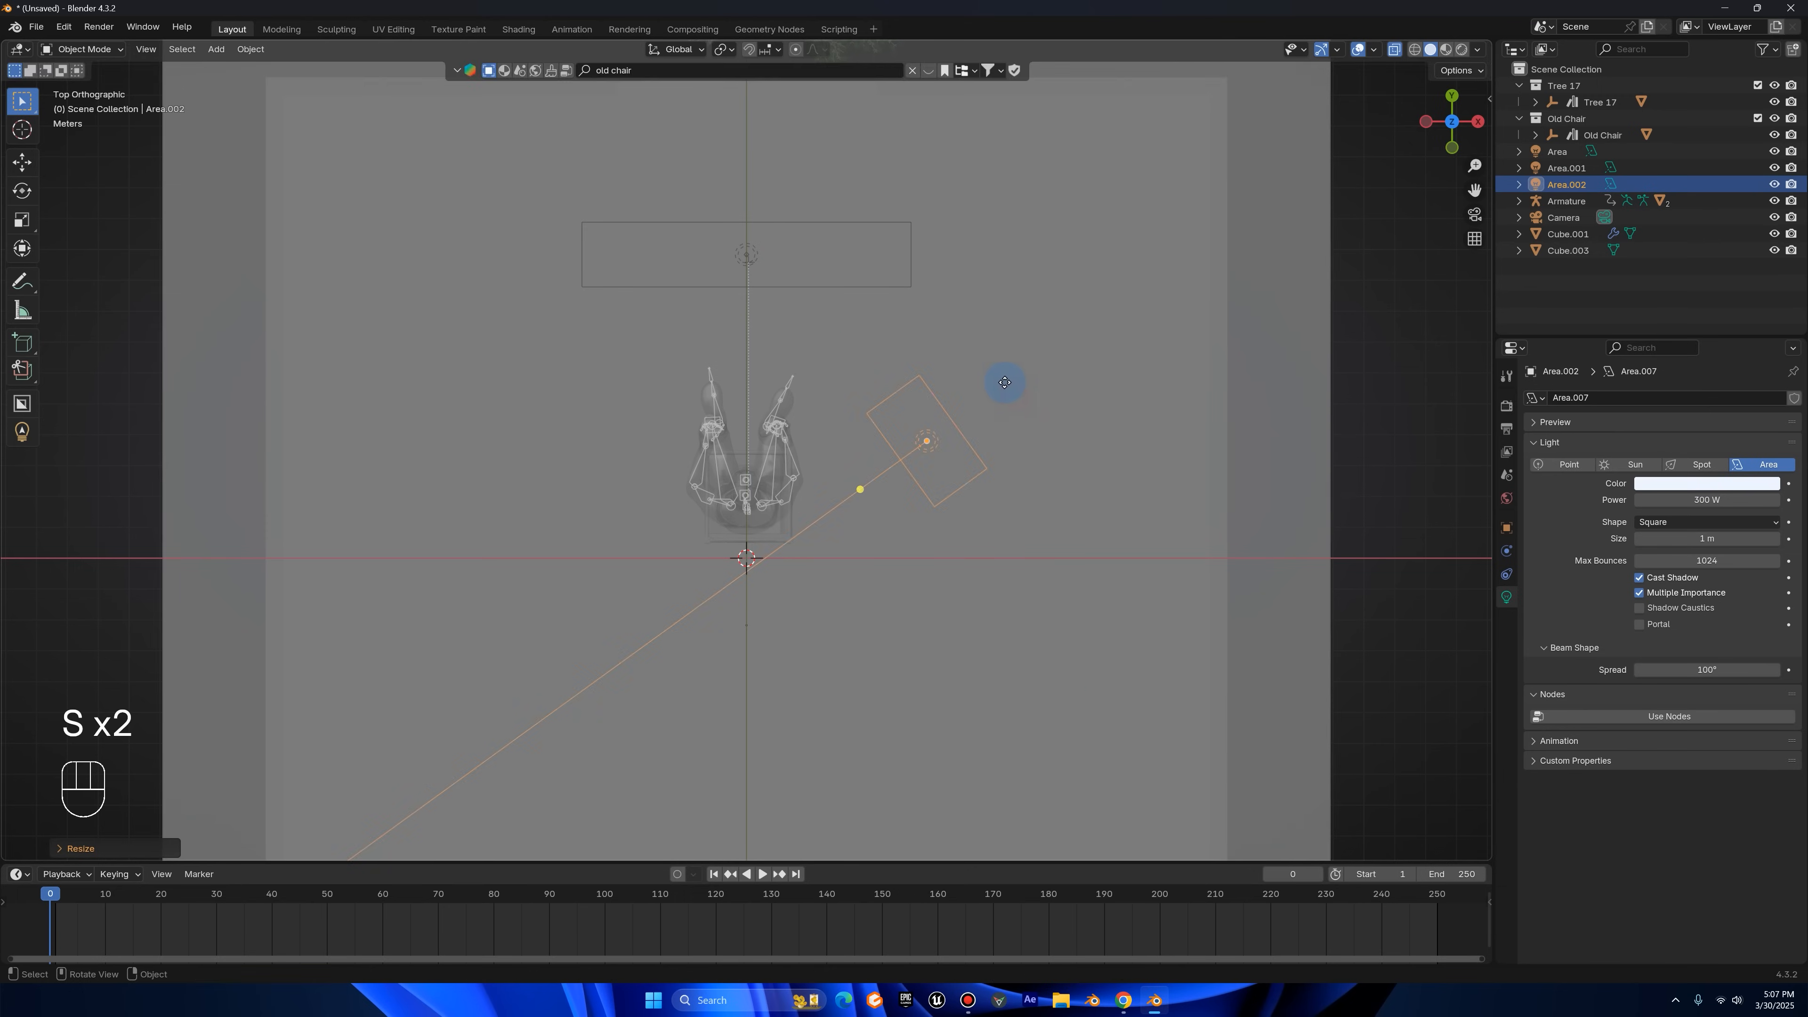
- Adjust the position and rotation of the area light on the soldier's right so it aims at him
key("g")
left_click(976, 343)
key("r")
left_click(996, 367)
key("r")
left_click(1011, 344)
key("g")
left_click(1029, 351)
key("r")
key("g")
key("r")
left_click(1042, 372)
- Duplicate the side light to the soldier's left and rotate it toward him, roughly mirroring the light on his right
key("shift+d")
left_click(755, 450)
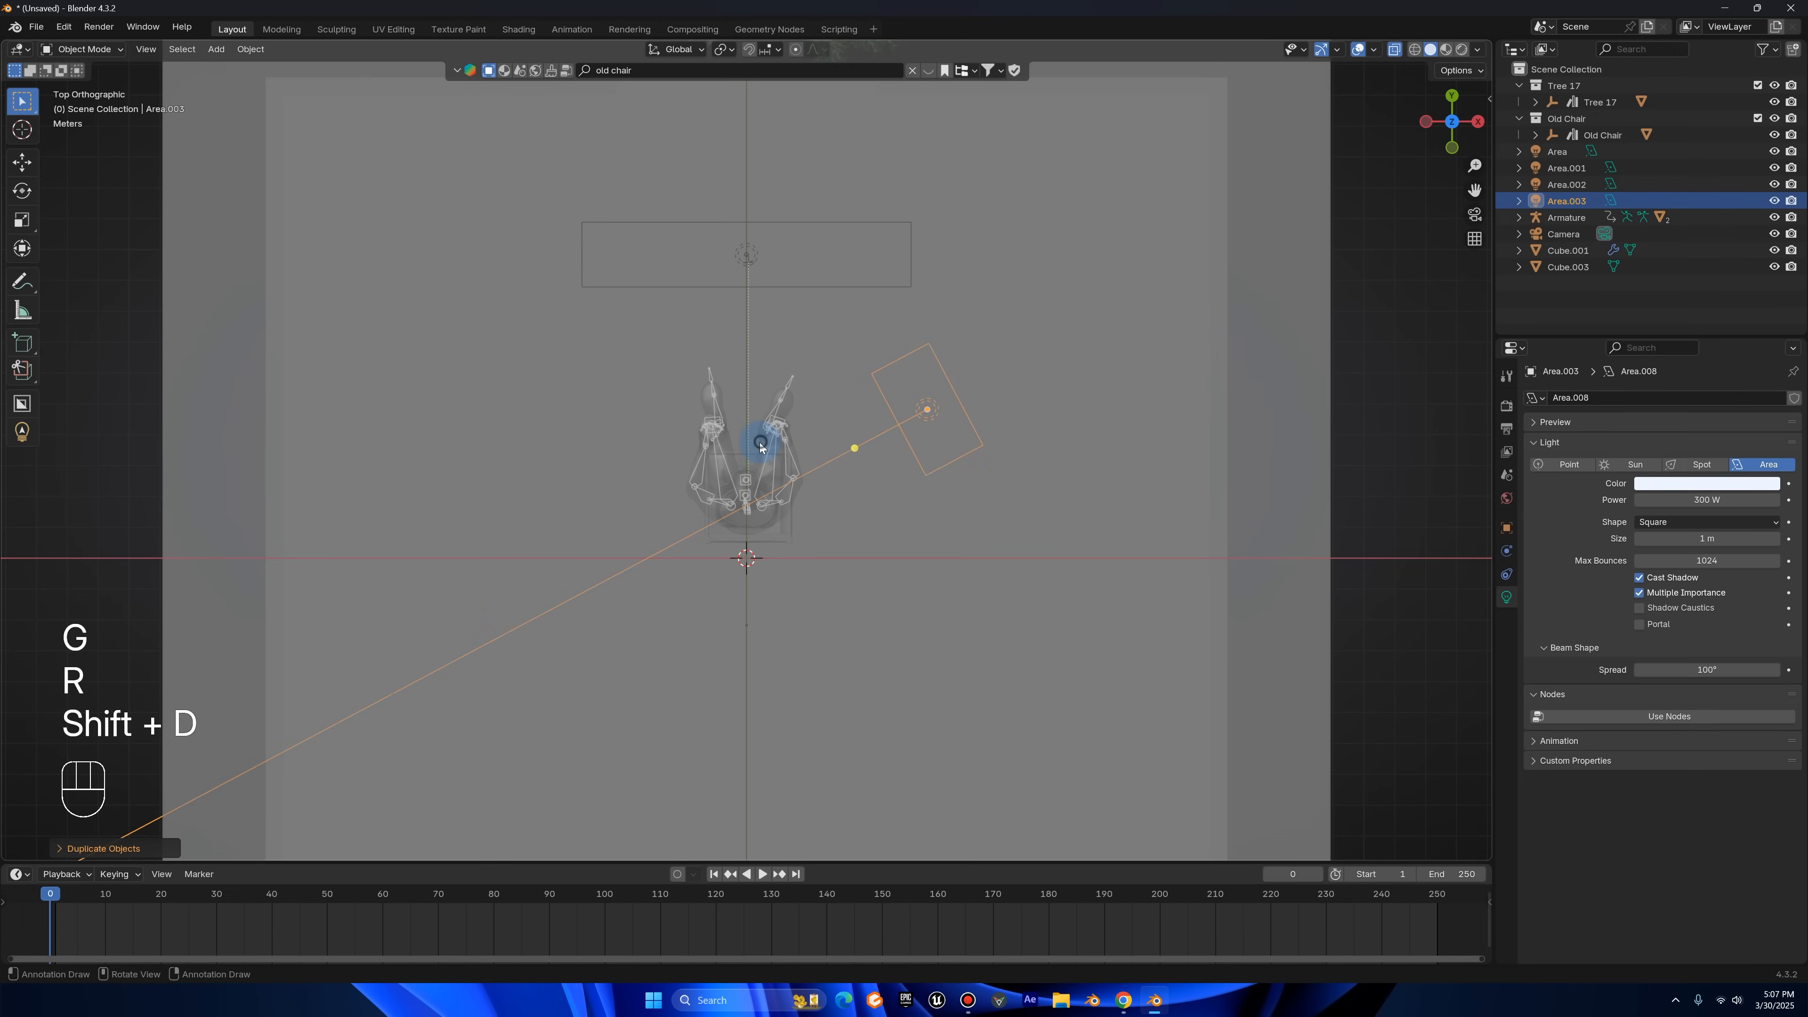
key("g")
left_click(363, 433)
key("r")
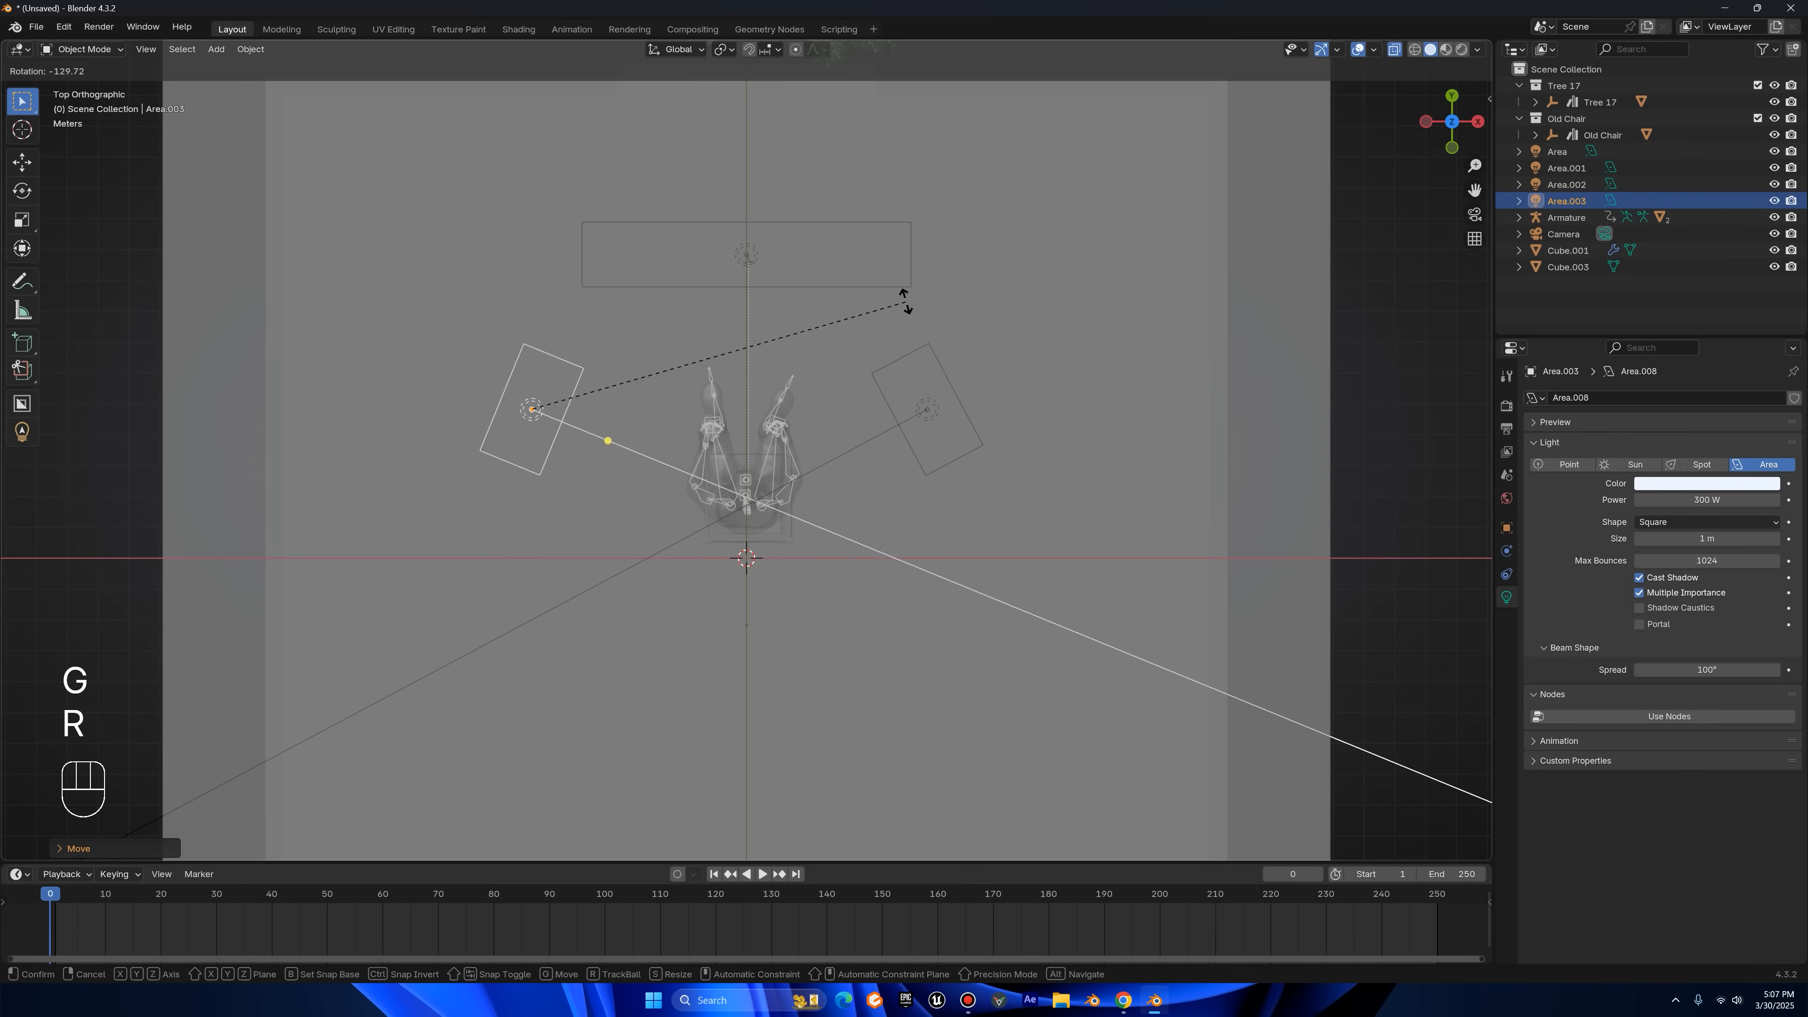
key("g")
key("r")
key("g")
left_click(929, 384)
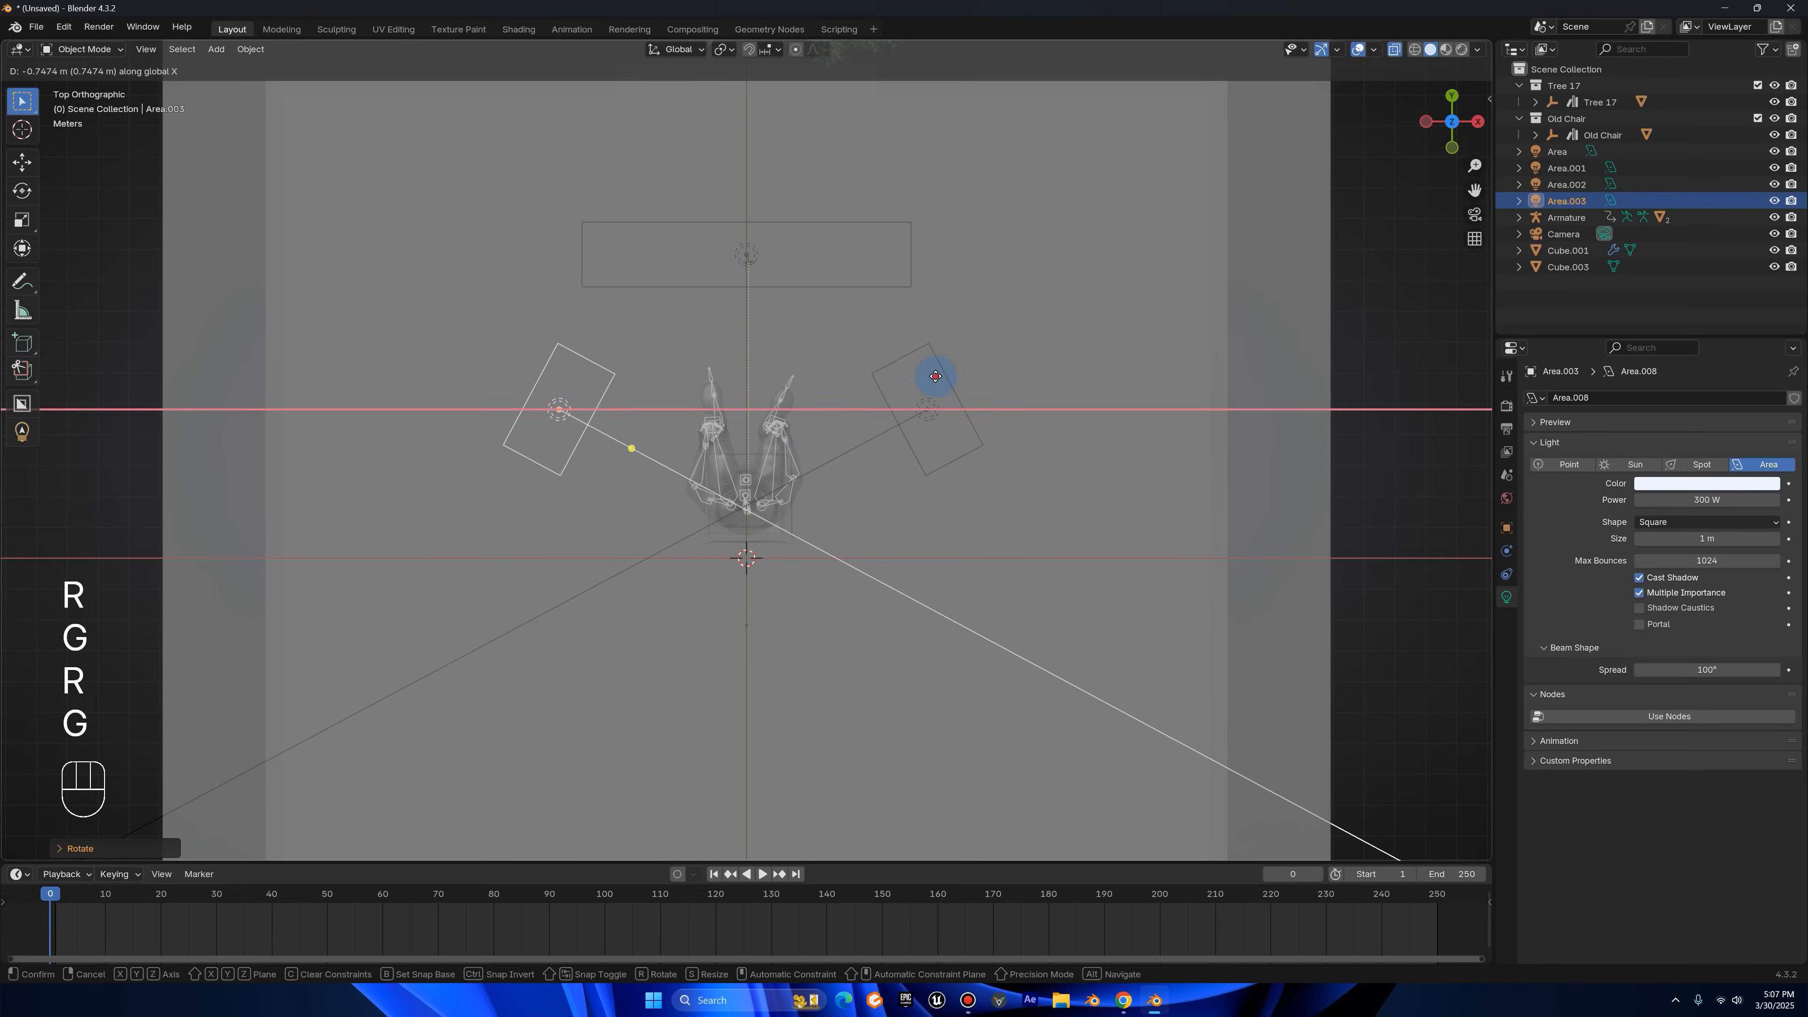
- Set the power of both side area lights to 150 W
left_click(927, 413, "shift")
middle_click_drag(1423, 207, 1216, 481)
scroll(1215, 481, "up", 3)
left_click(1708, 502)
type("150")
key("Return")
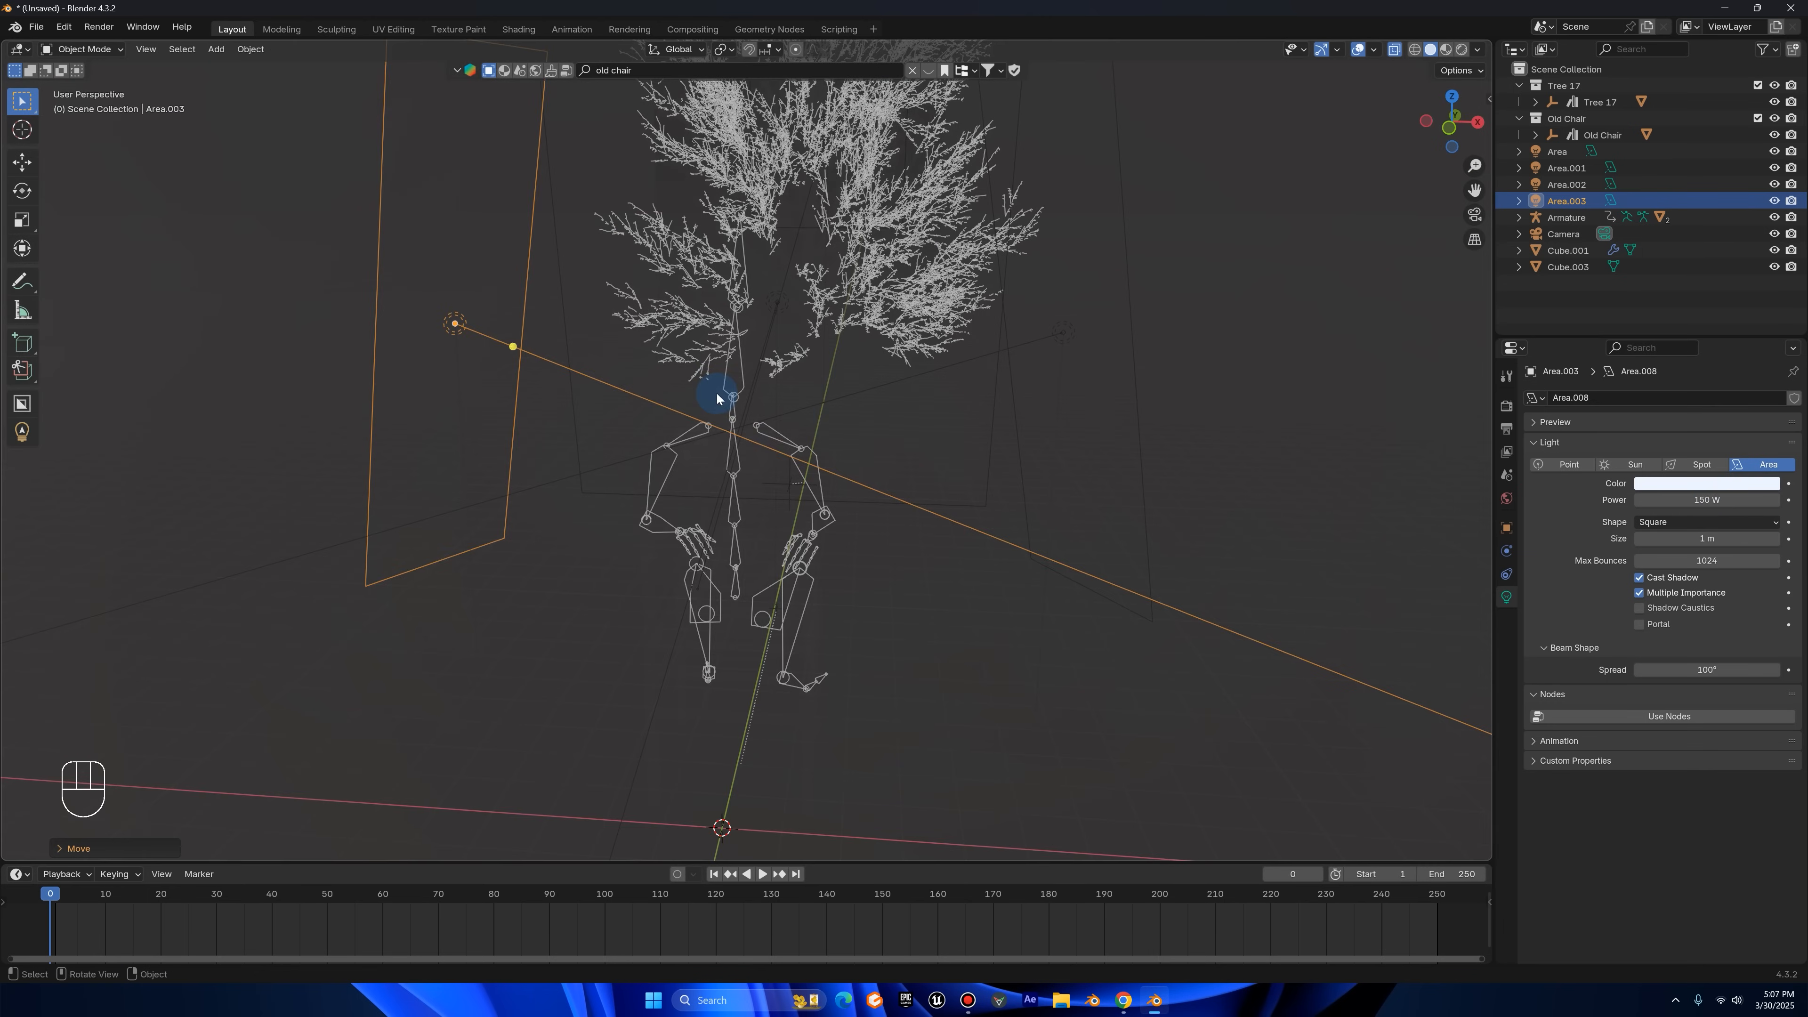
left_click(1070, 341)
left_click(1062, 337)
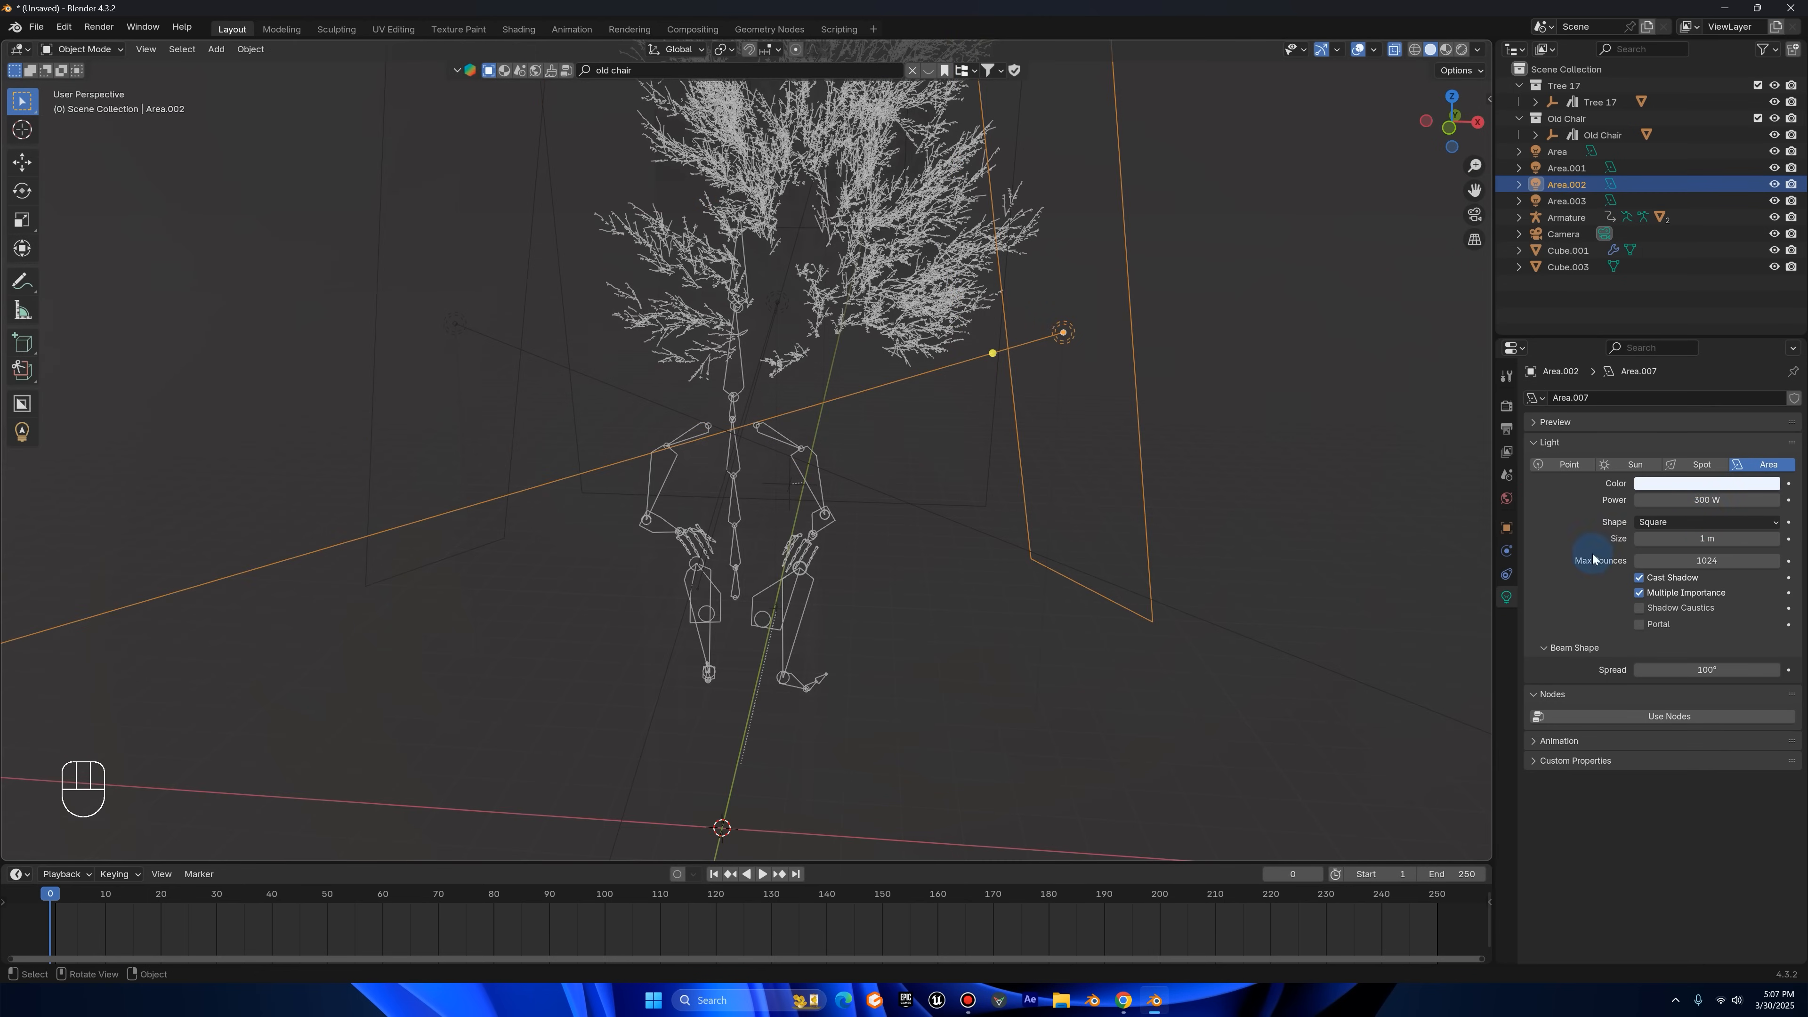
left_click(1716, 503)
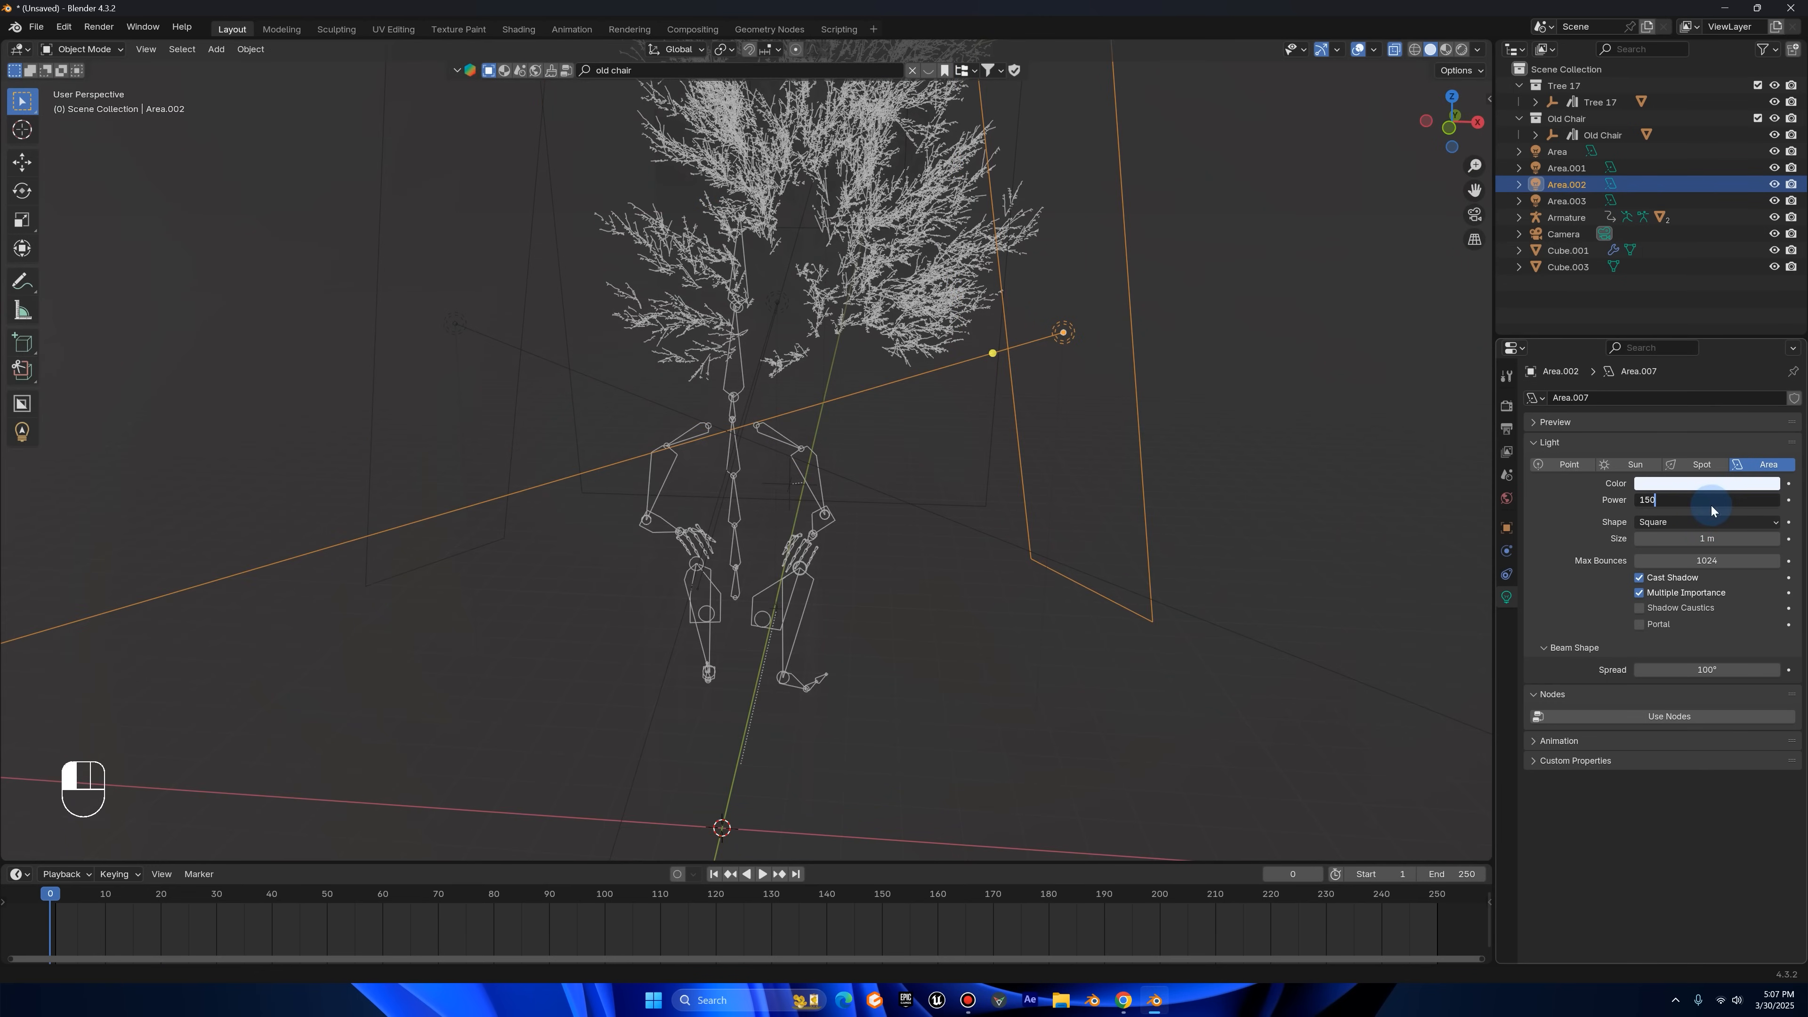
key("Return")
- Turn off X-ray and show the rendered camera view to check the two side lights on the soldier
left_click(1396, 50)
scroll(1404, 247, "down", 9)
left_click_drag(1433, 227, 1469, 234)
left_click(1473, 215)
left_click(1462, 49)
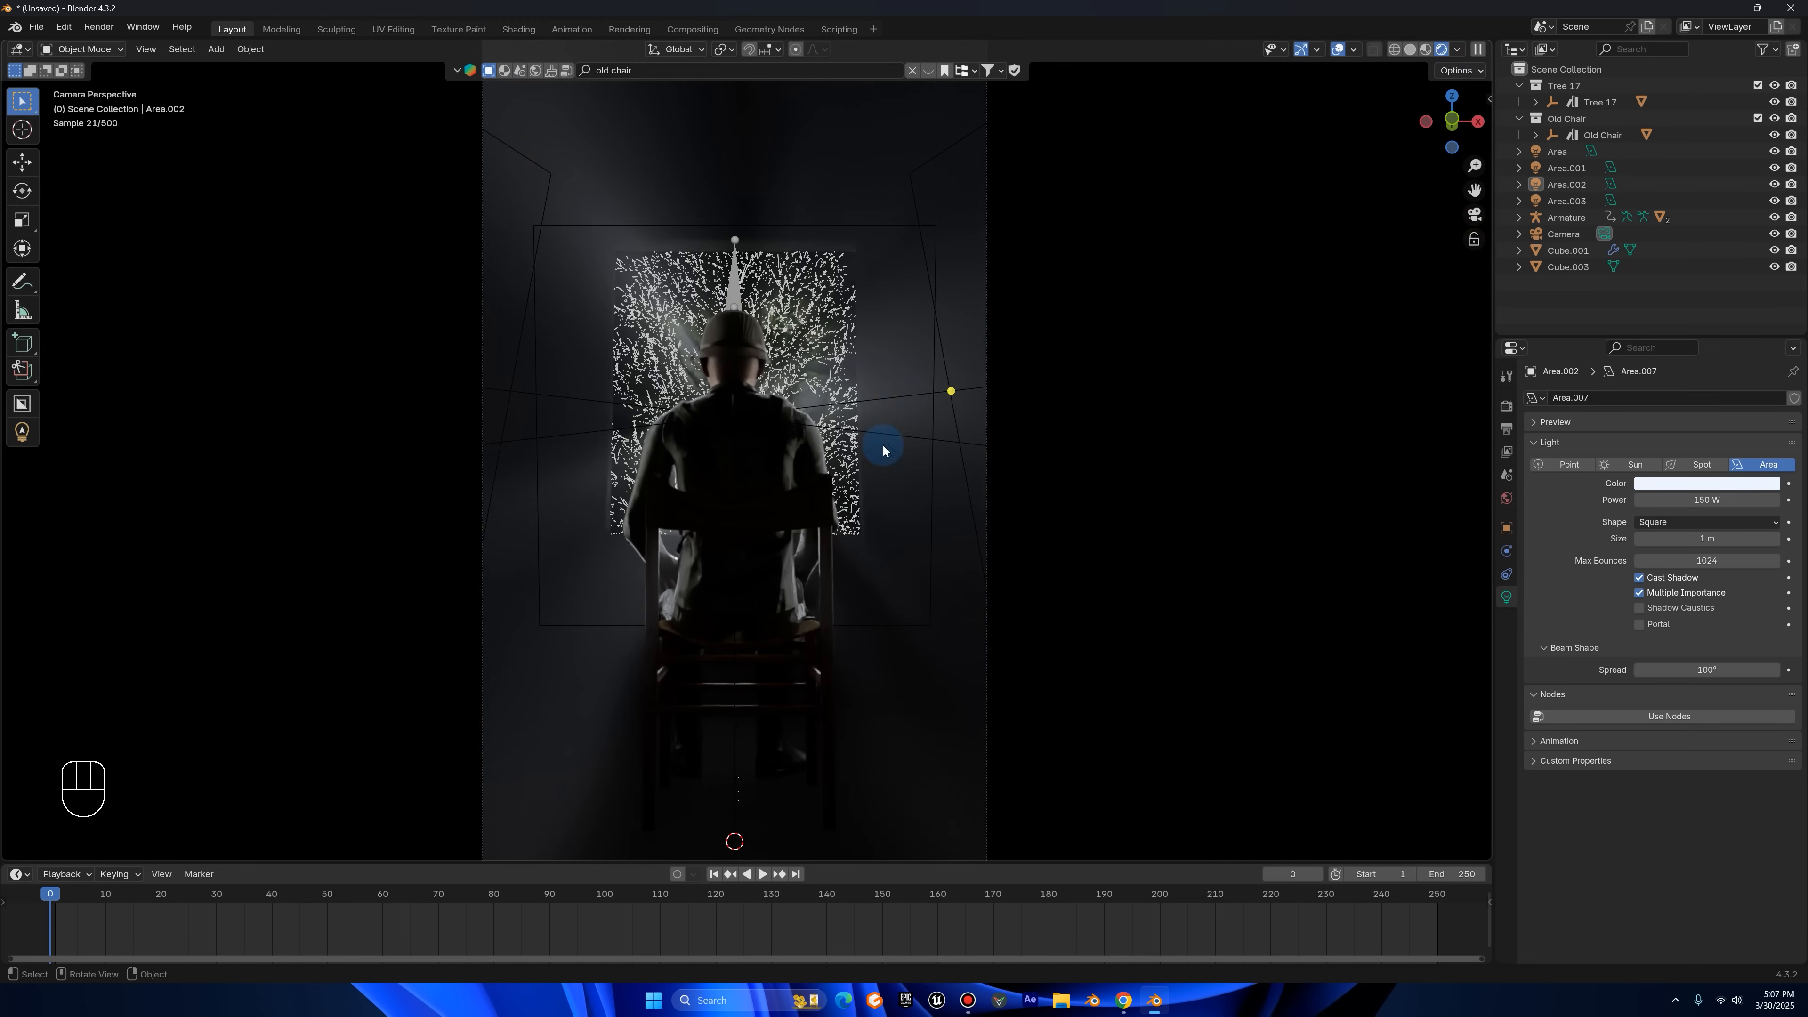
- From the top view with X-ray on, move the area light on the soldier's right inward and rotate it toward him
left_click(952, 392)
left_click(977, 395)
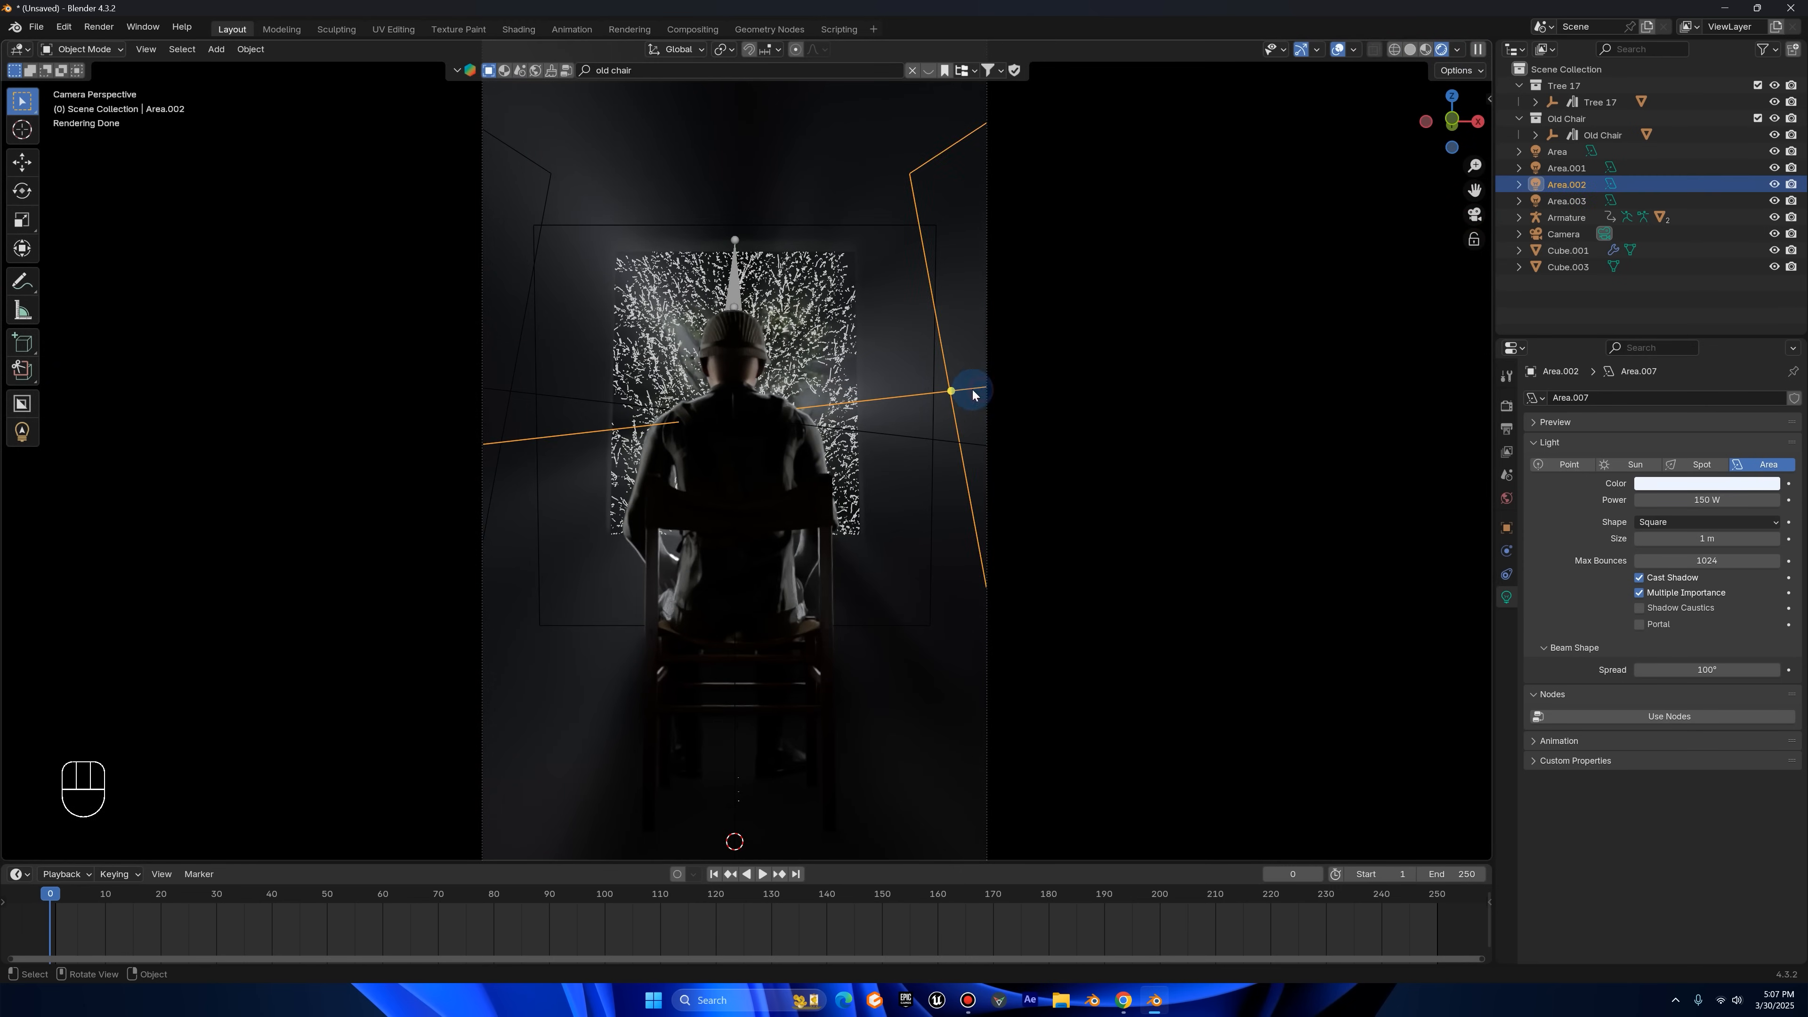
left_click(1452, 96)
left_click(1411, 57)
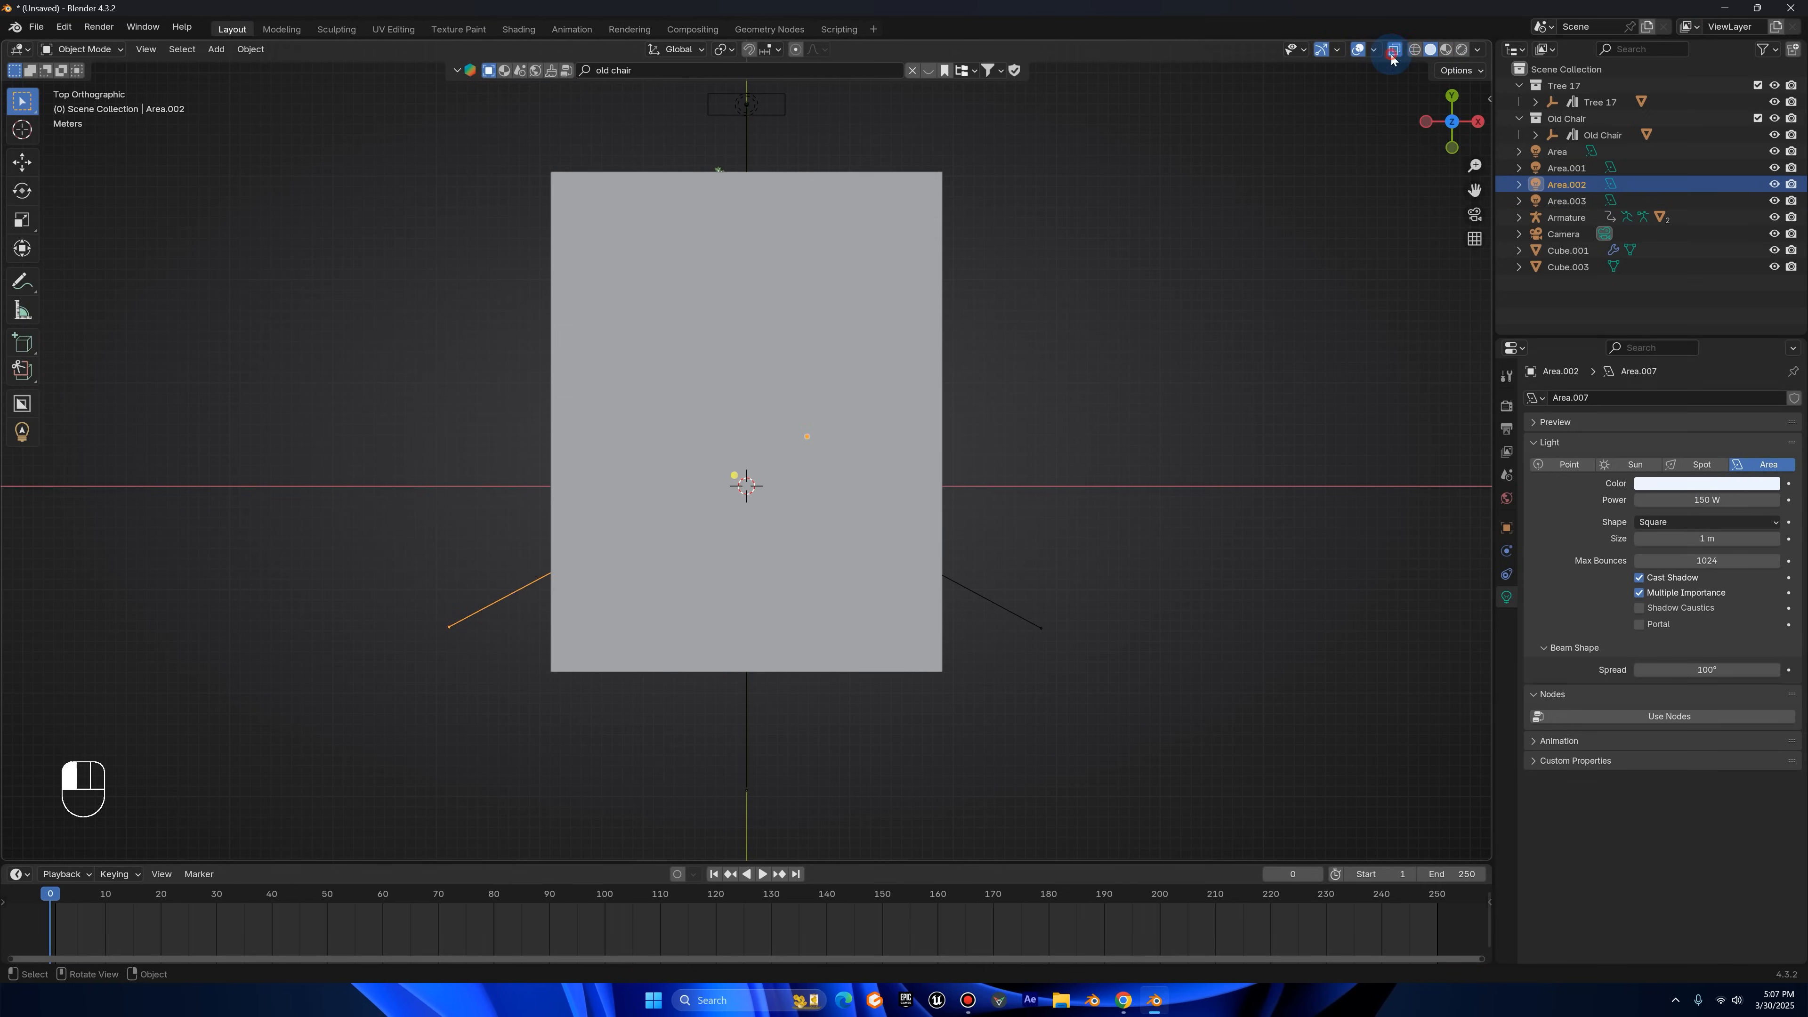
left_click(1393, 51)
key("r")
left_click(947, 374)
key("g")
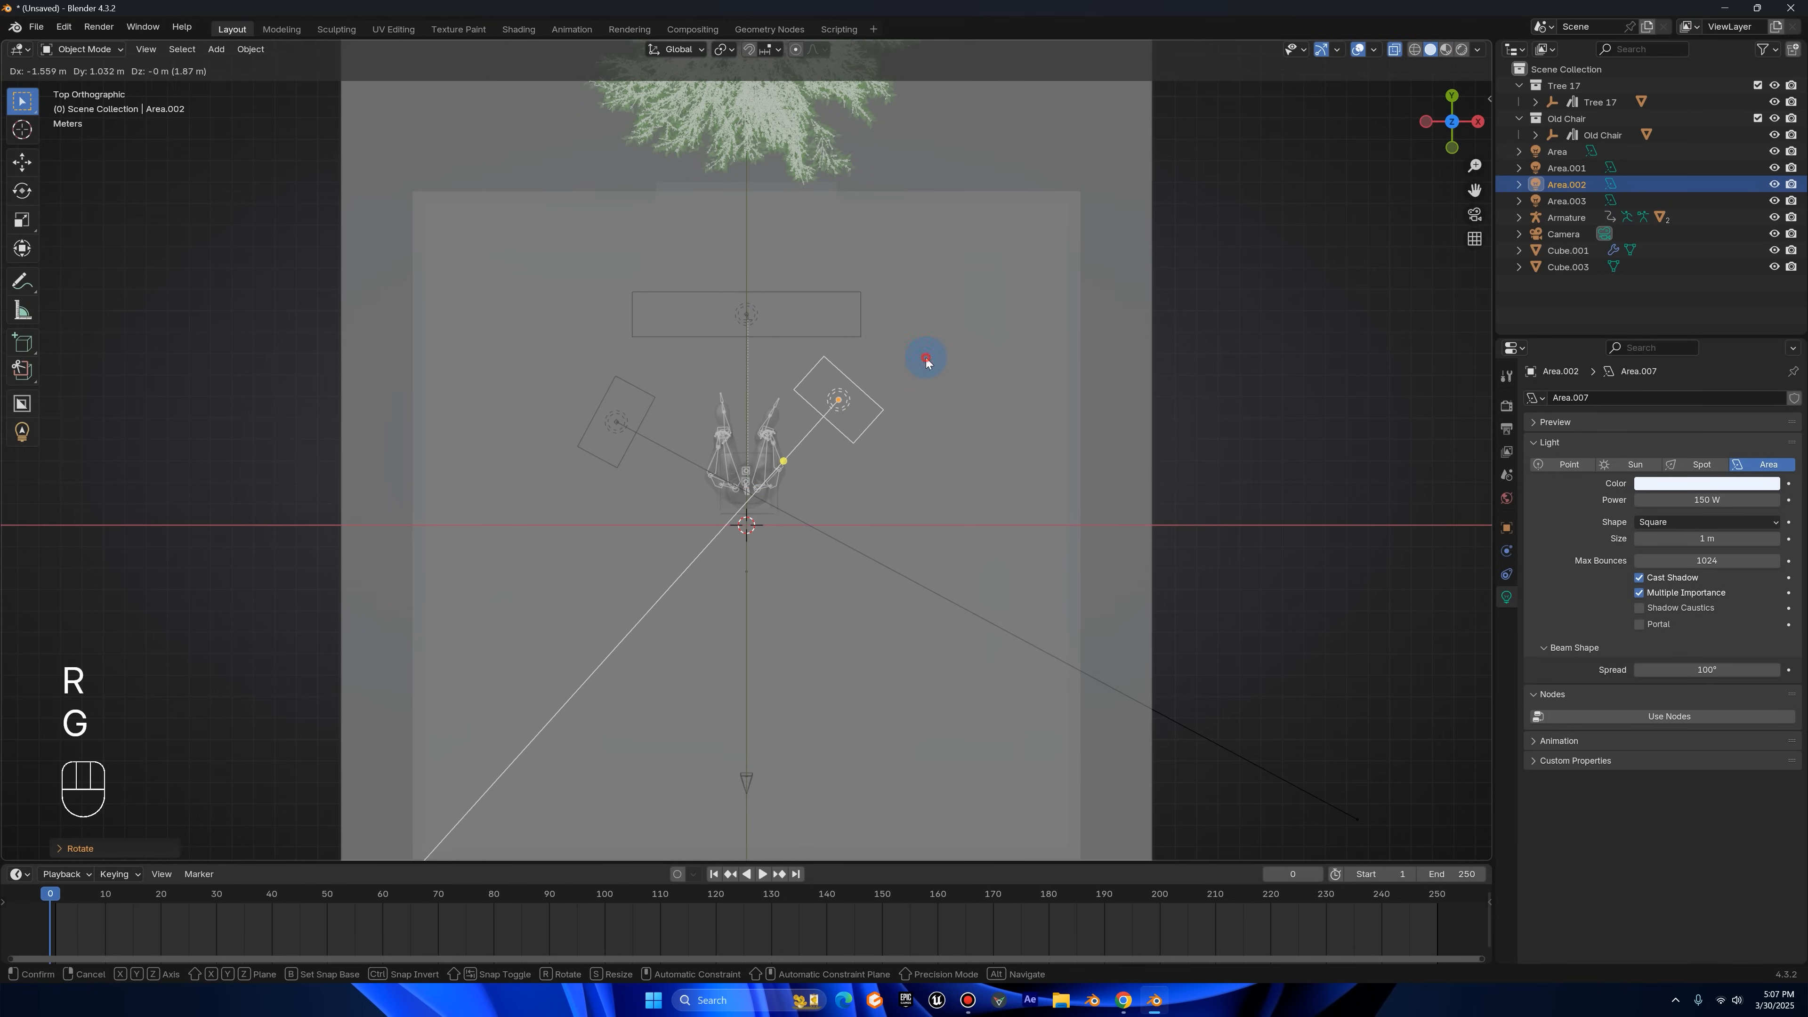
key("r")
left_click(565, 462)
- Reposition and rotate the area light on the soldier's left to roughly mirror the right one
left_click(634, 428)
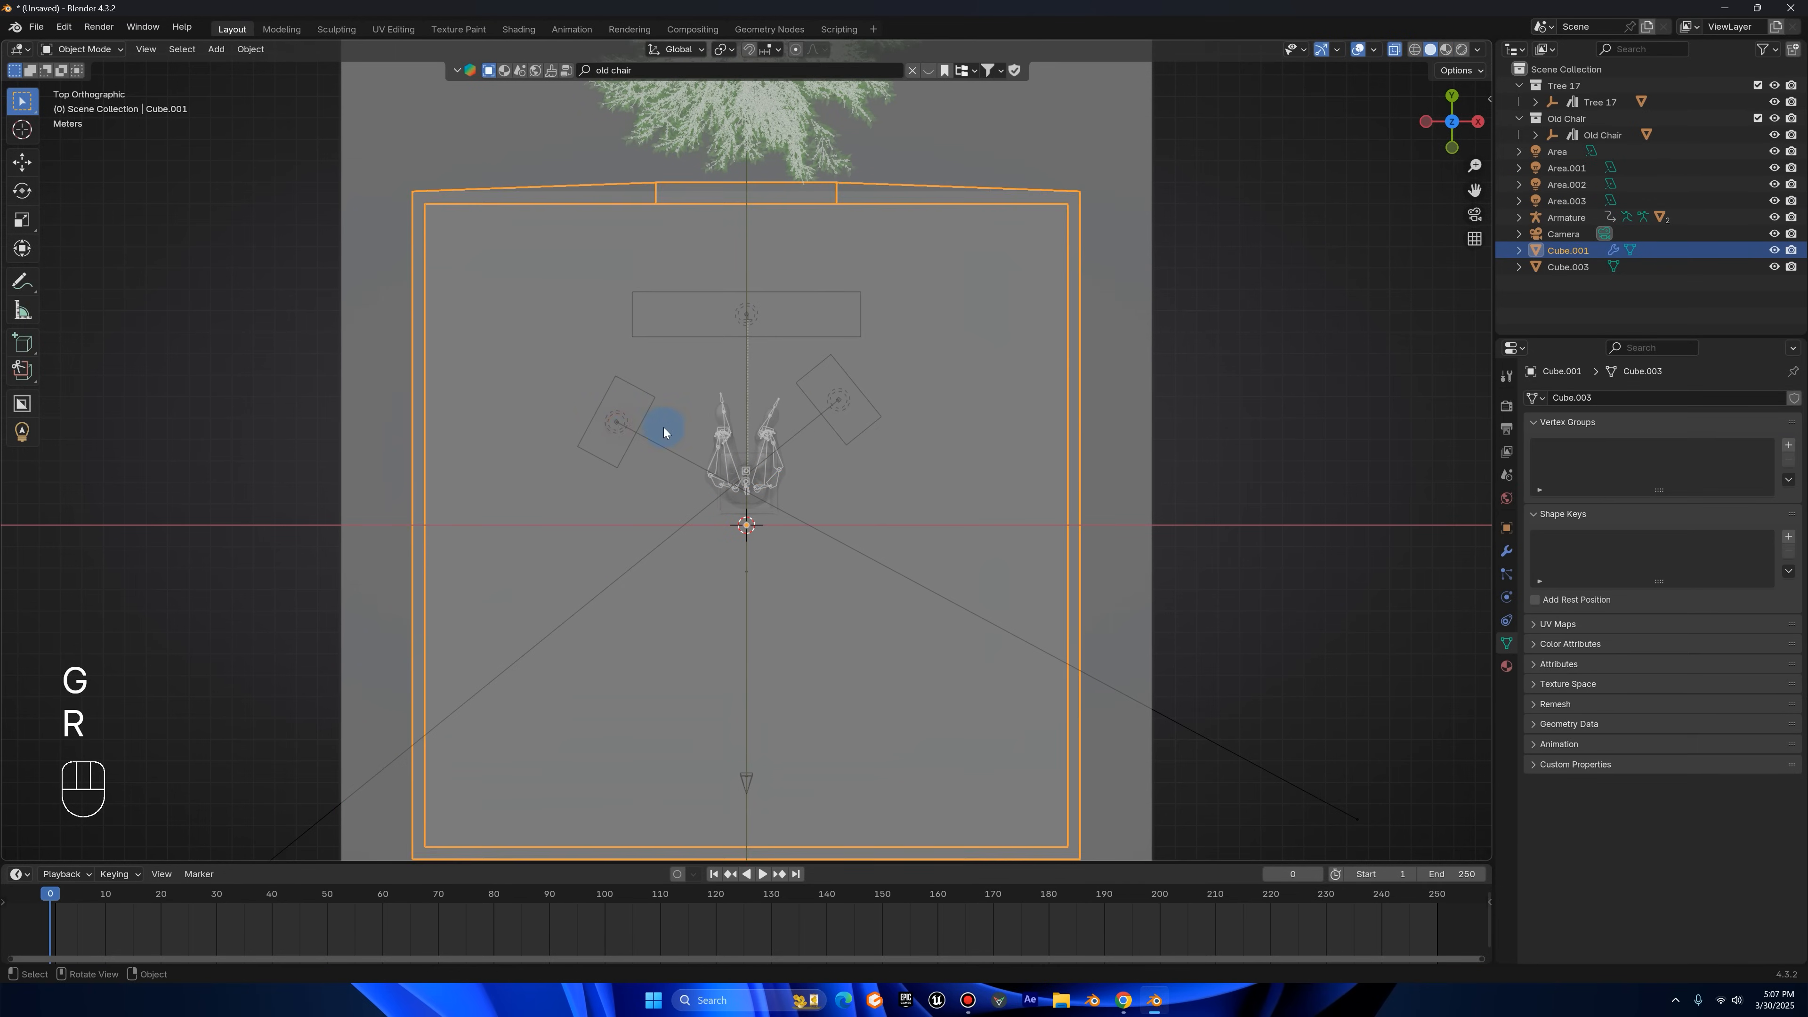
left_click(619, 431)
key("g")
key("r")
left_click(854, 487)
key("g")
left_click(914, 493)
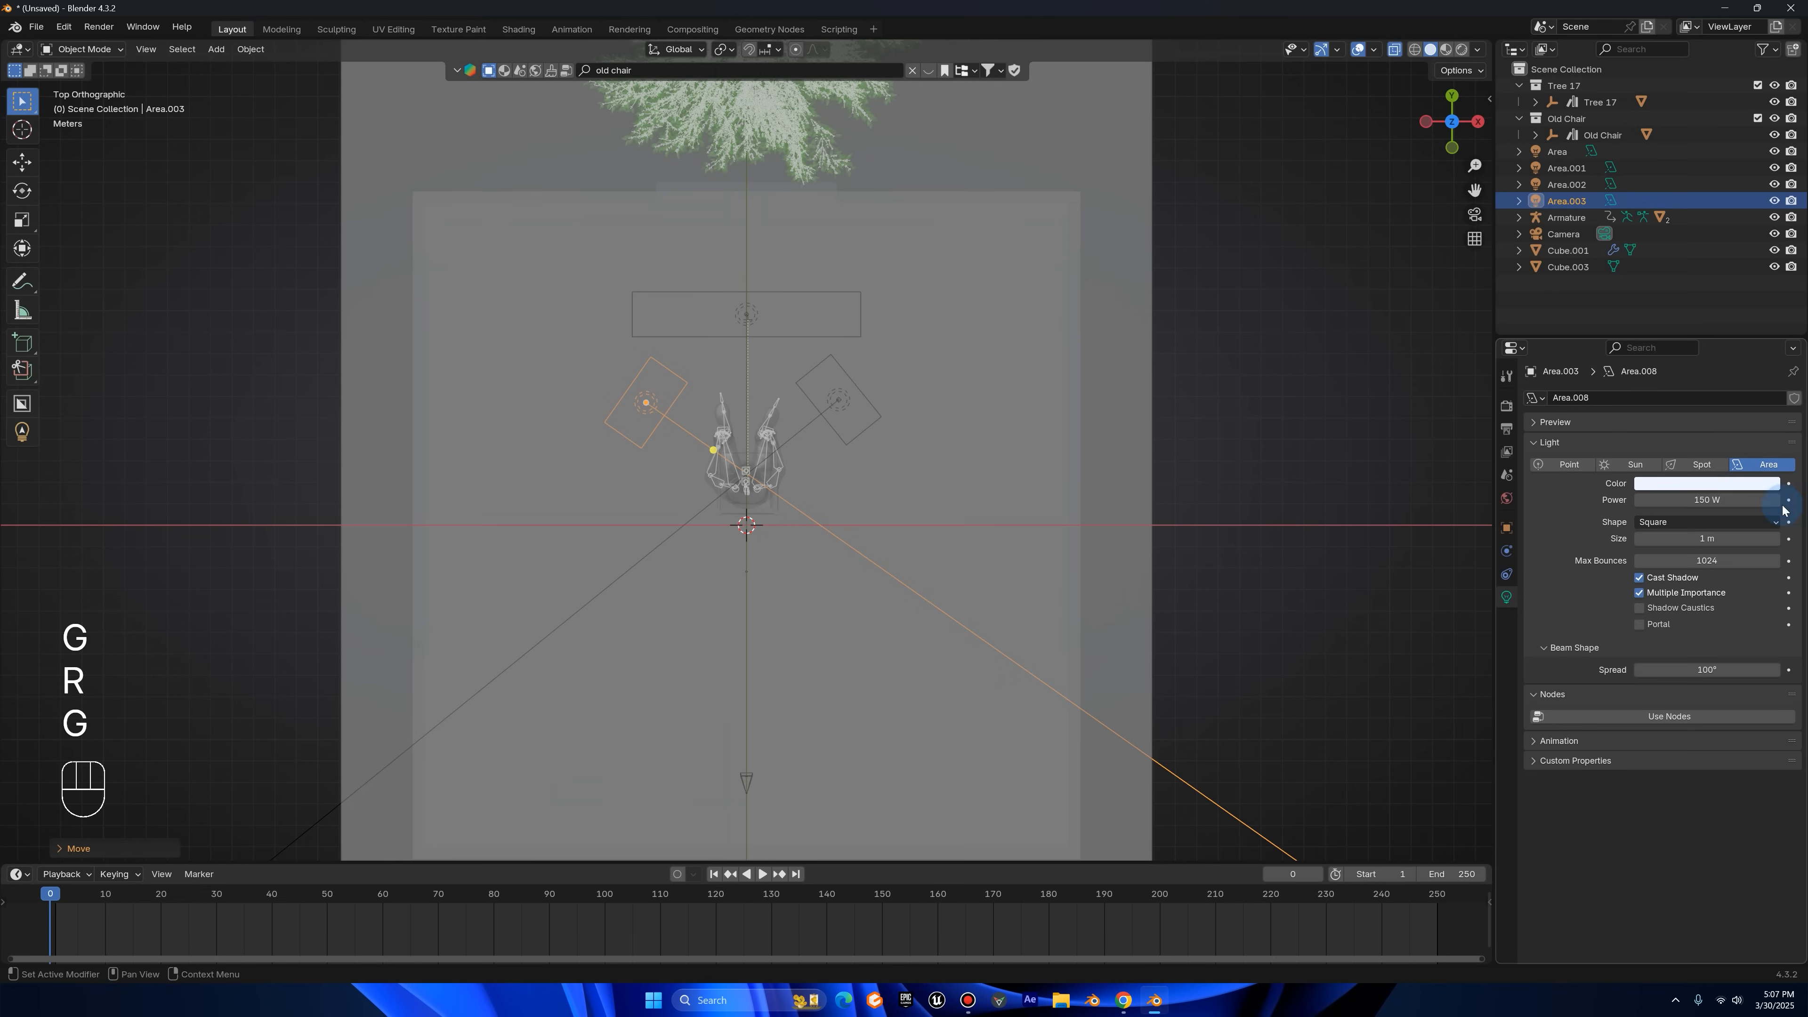
- Set the power of both side area lights to 90 W
left_click(1708, 499)
type("90")
key("Return")
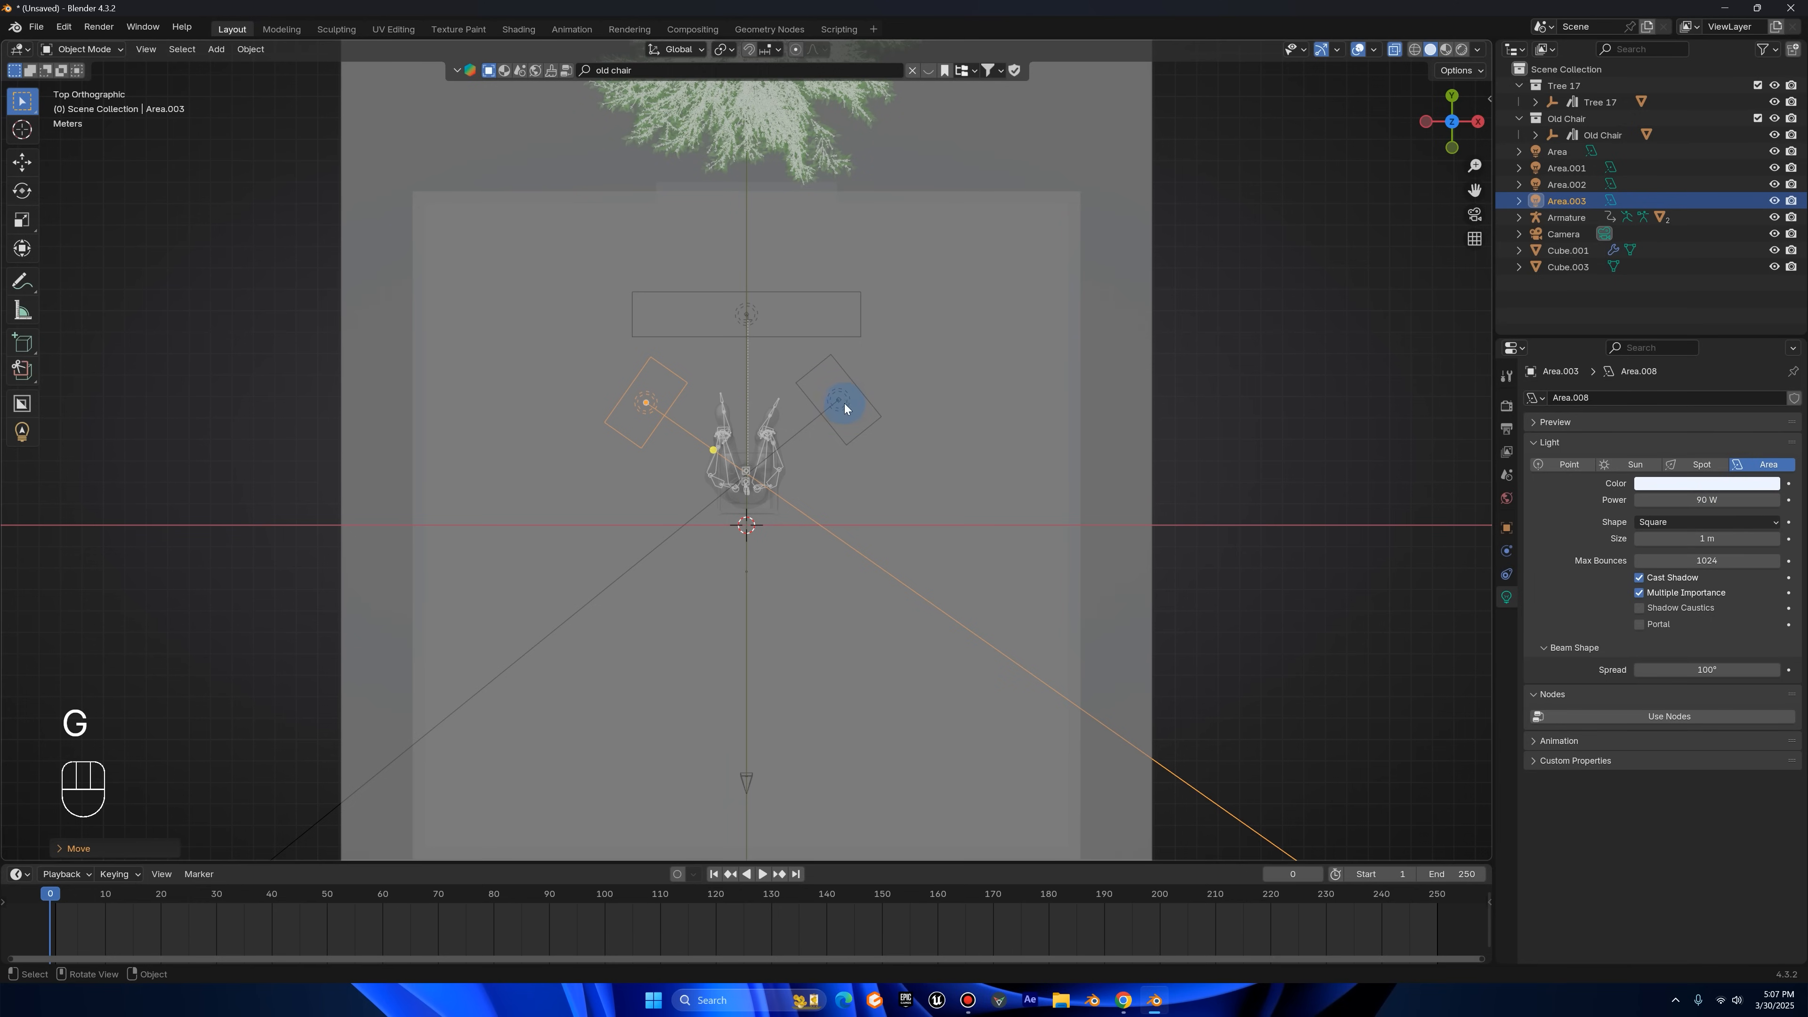
left_click(899, 442)
left_click(842, 403)
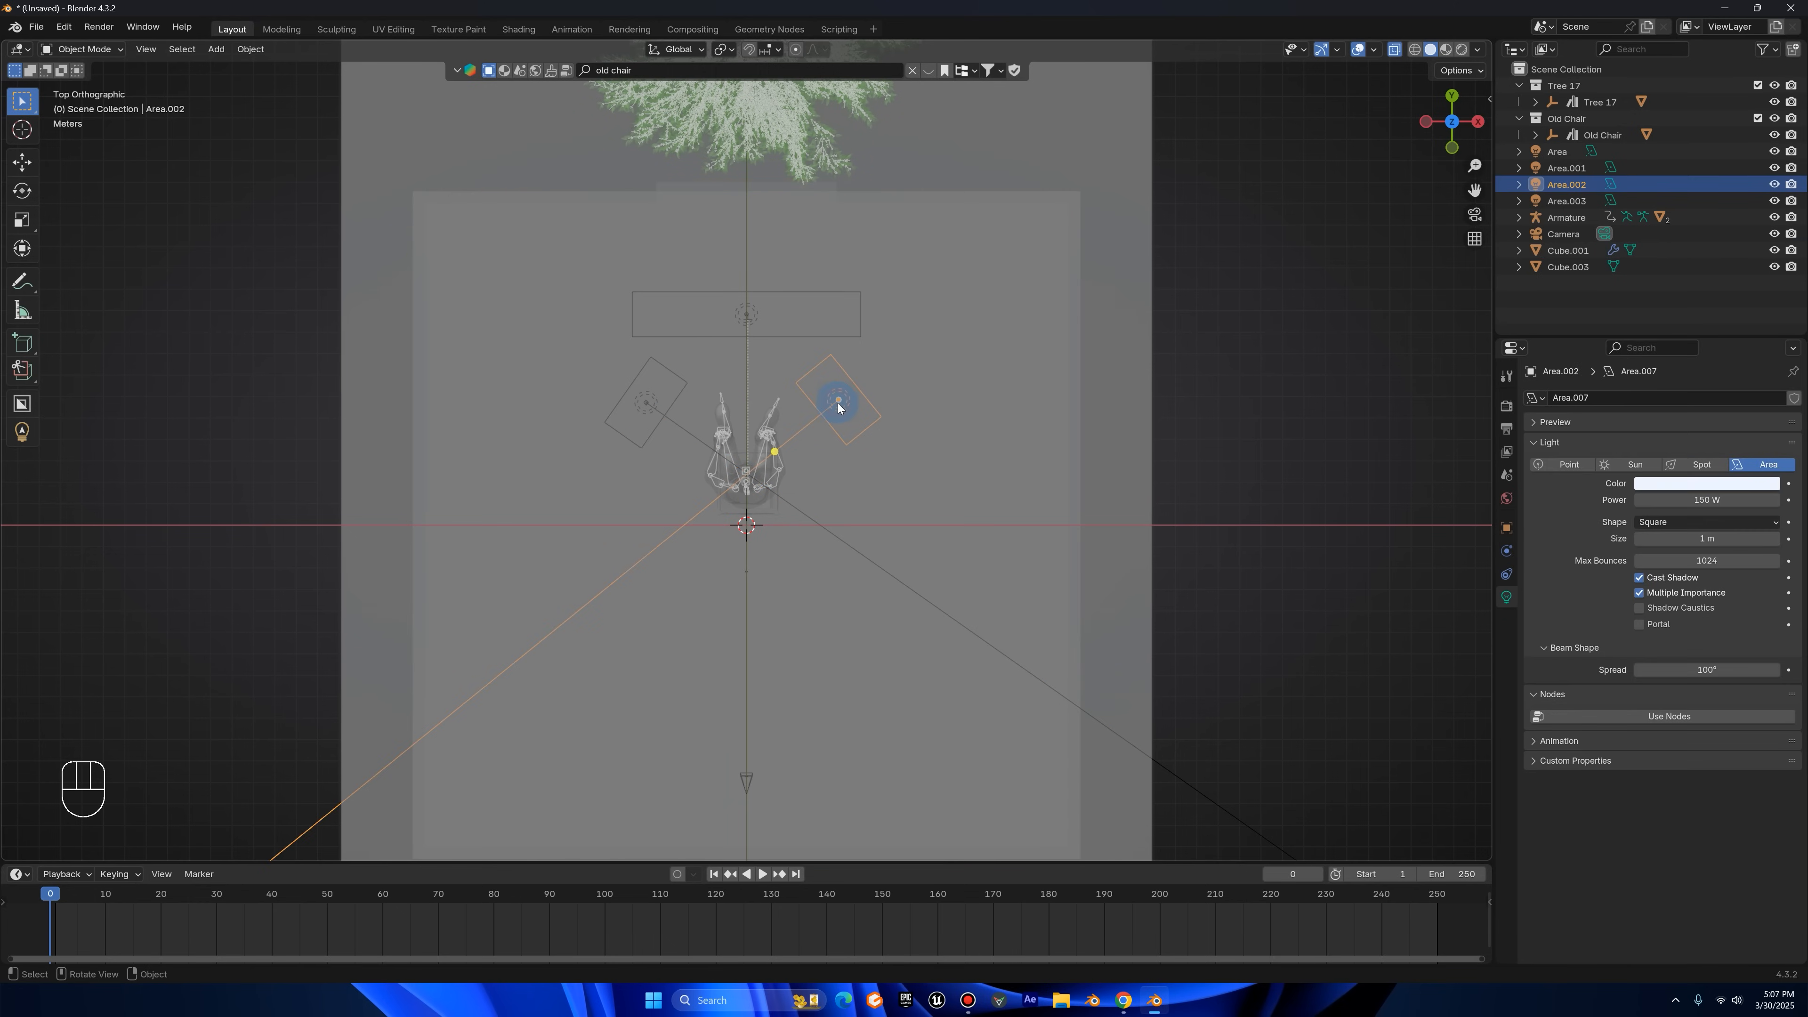
left_click(1713, 502)
type("90")
key("Return")
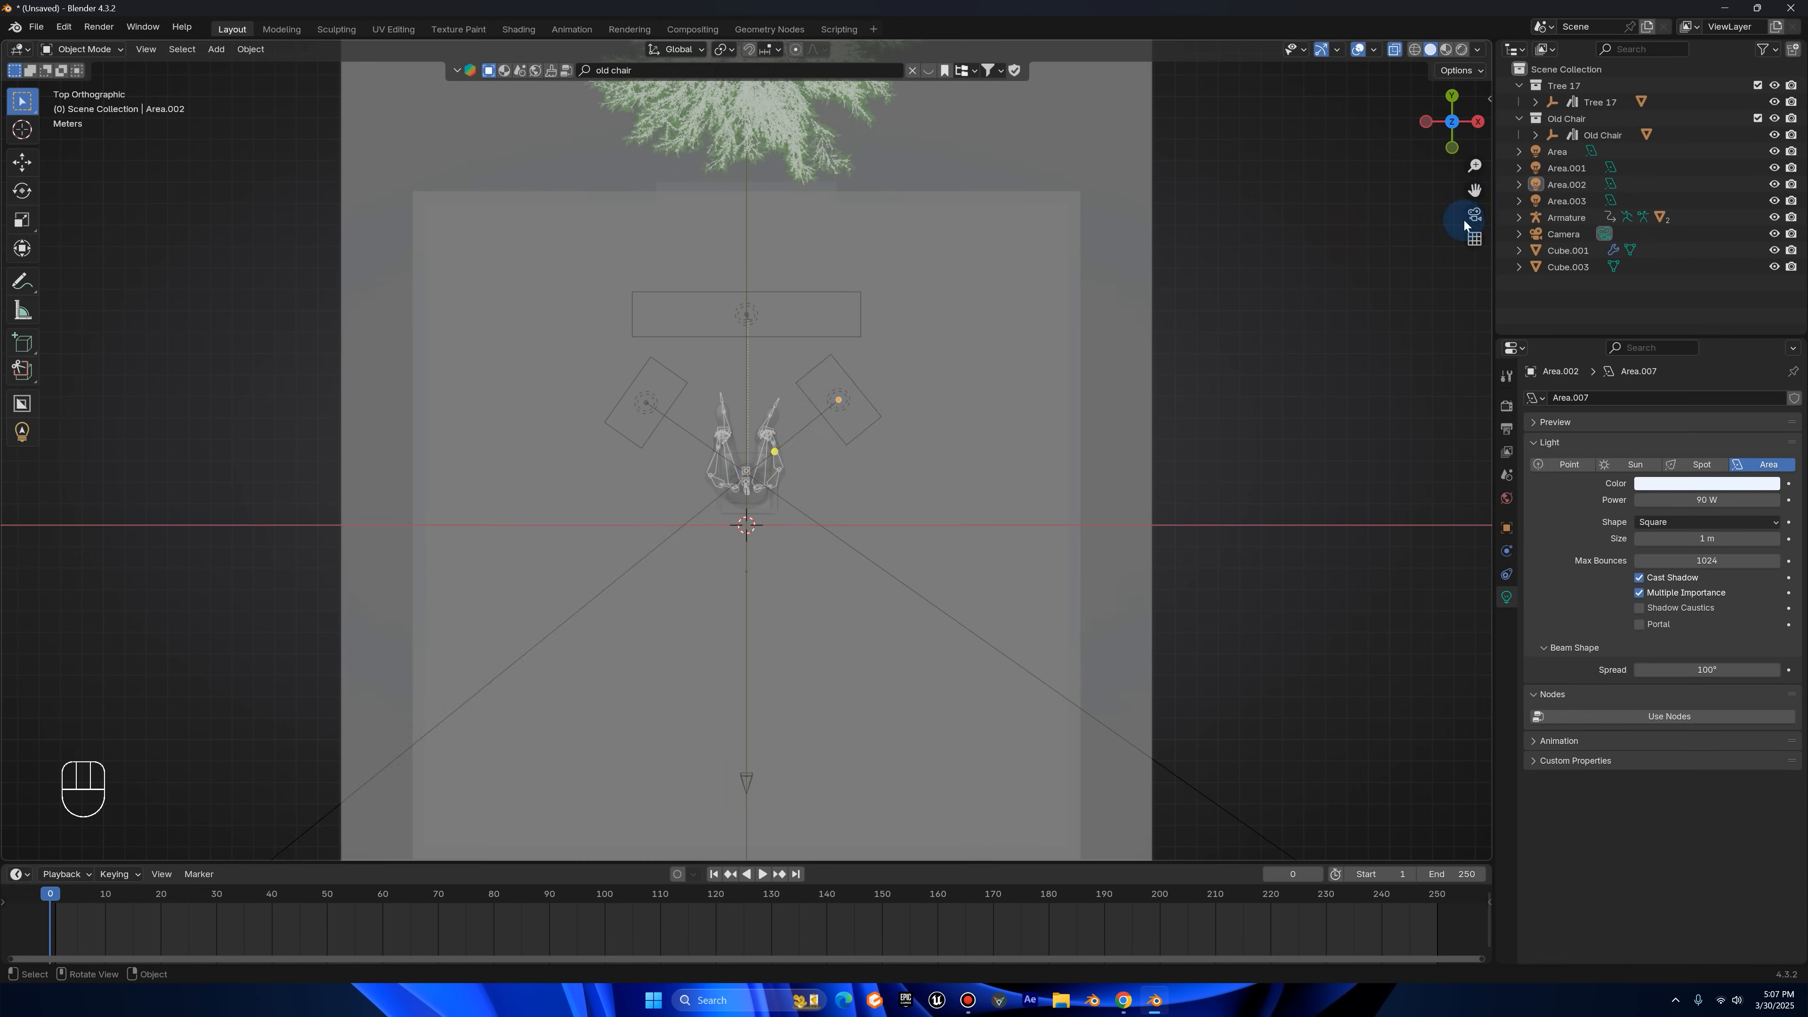
- Show the rendered camera view with overlays hidden to check the repositioned side lights
left_click(1475, 214)
left_click(1462, 49)
left_click(1378, 52)
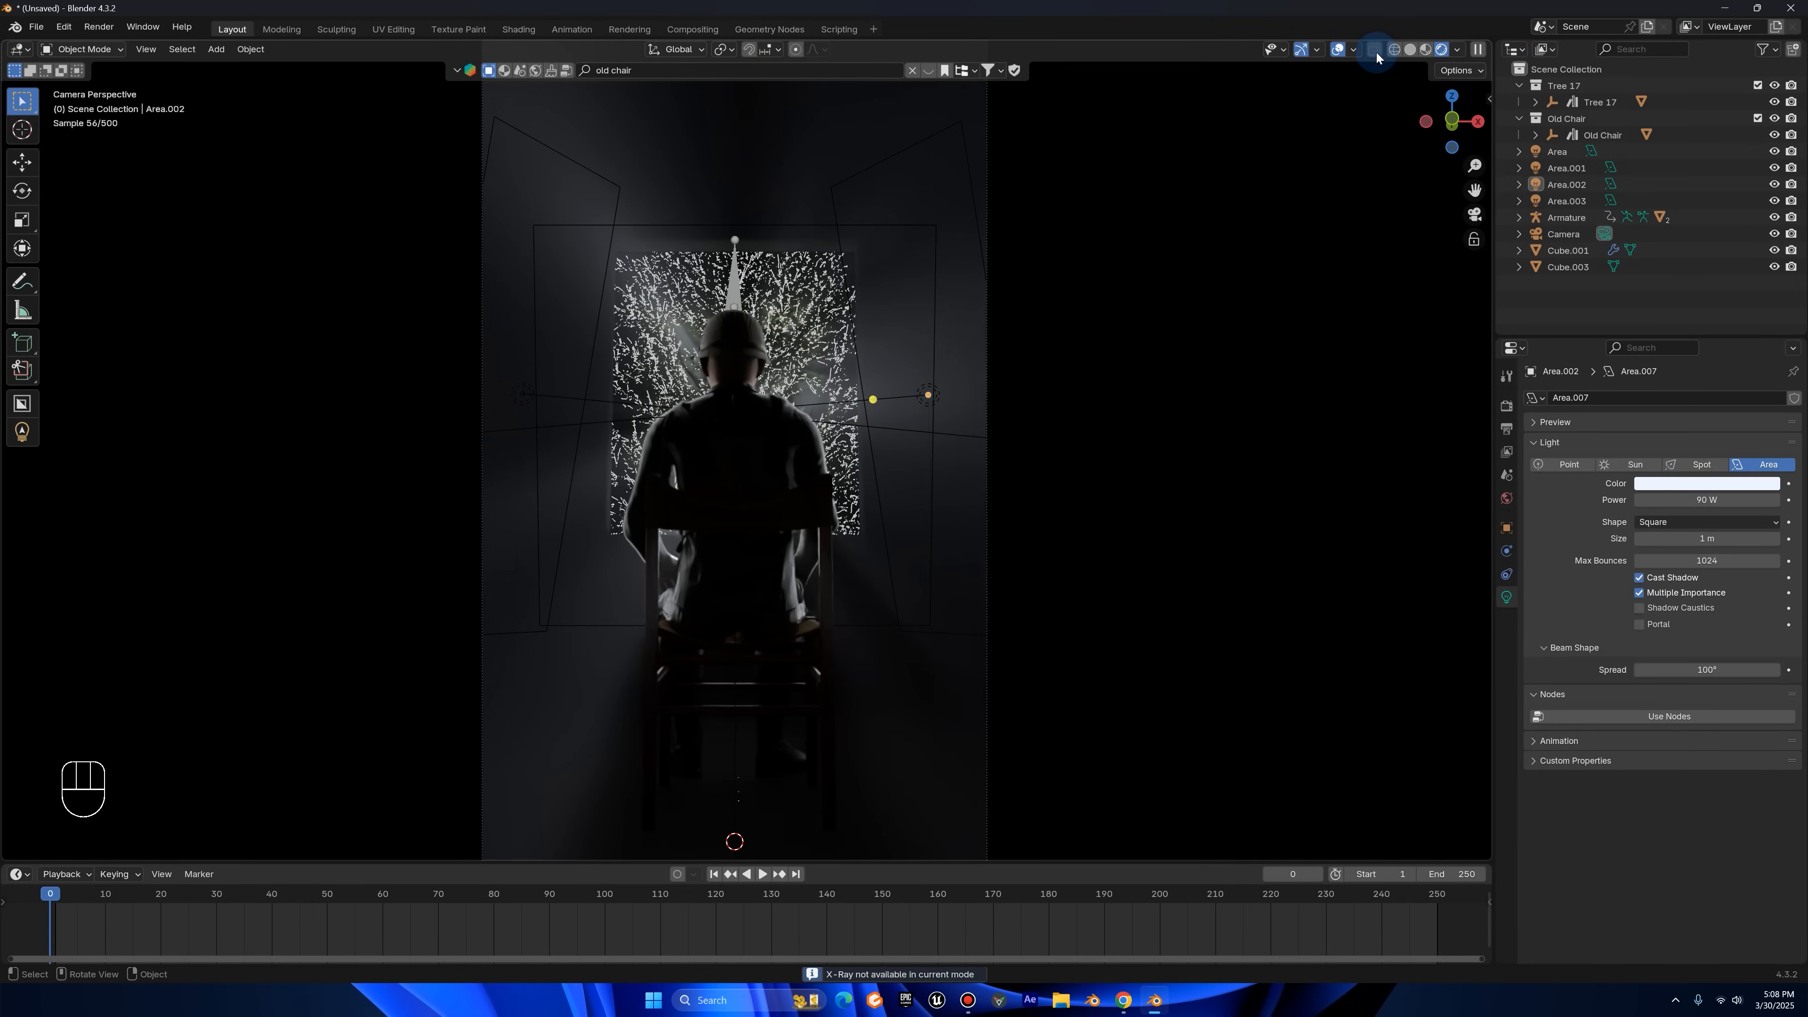
left_click(1340, 52)
left_click(1339, 53)
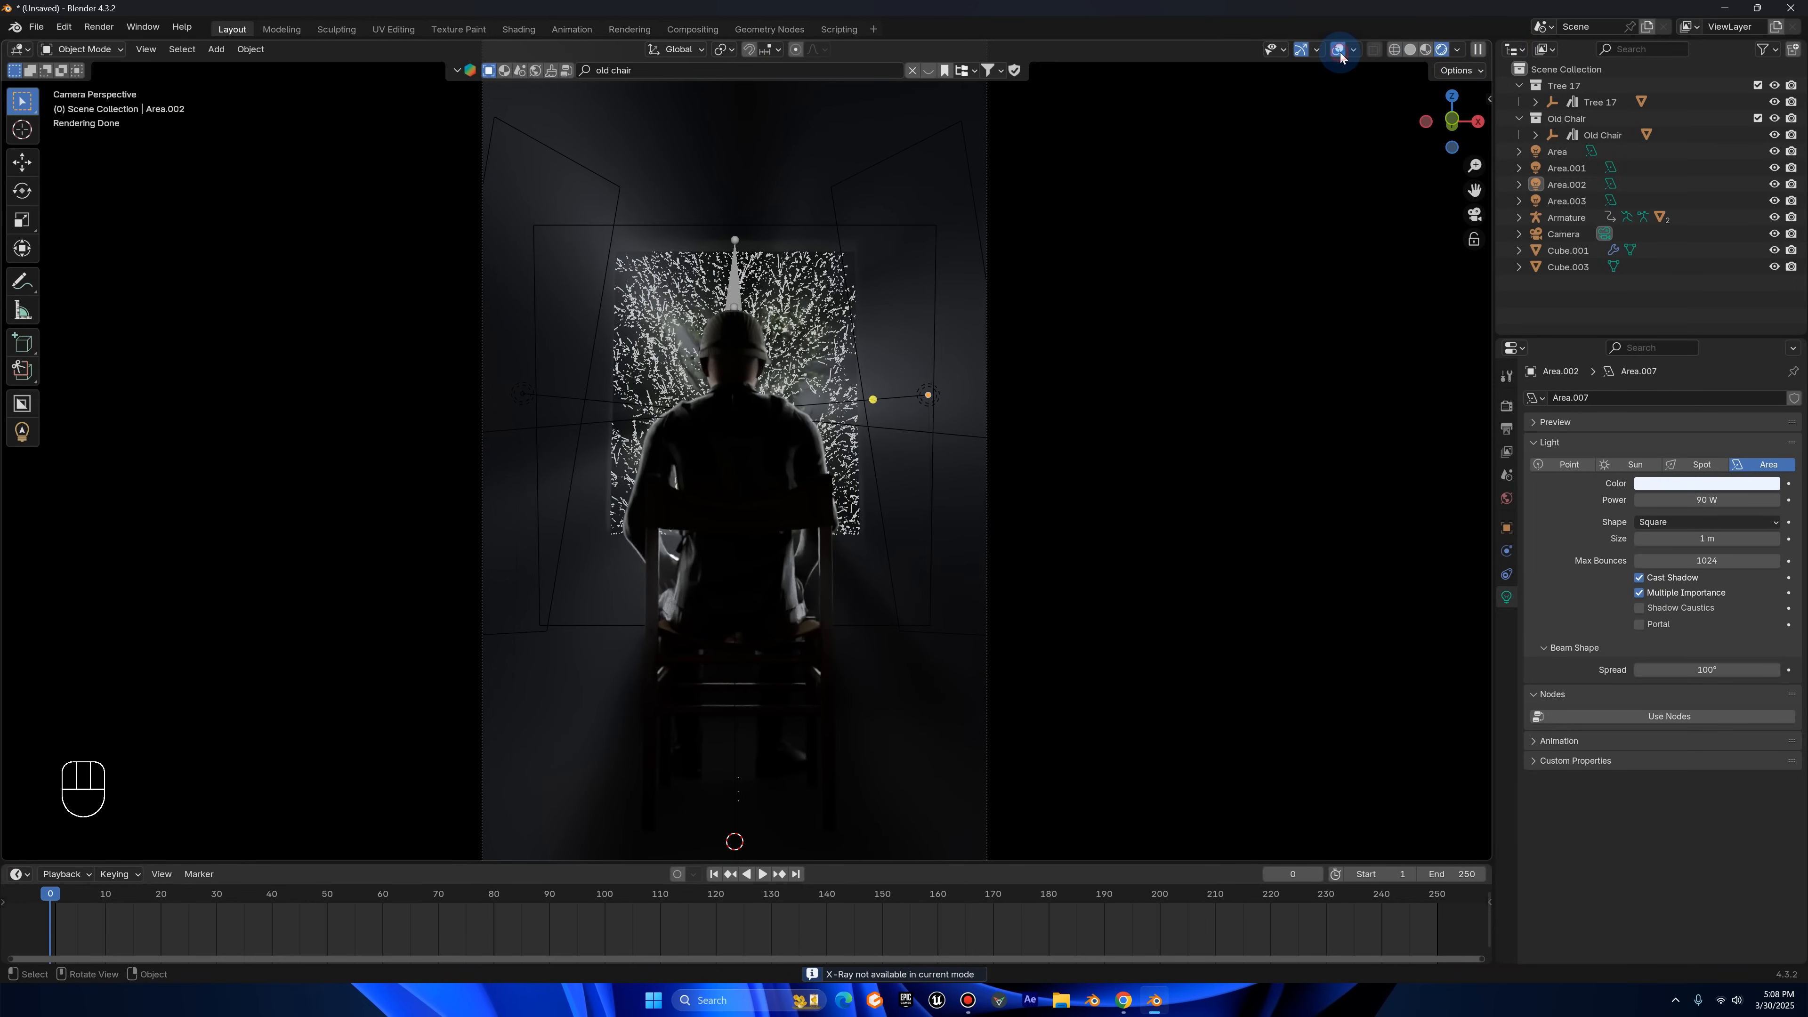
left_click(1338, 50)
scroll(1200, 151, "down", 2)
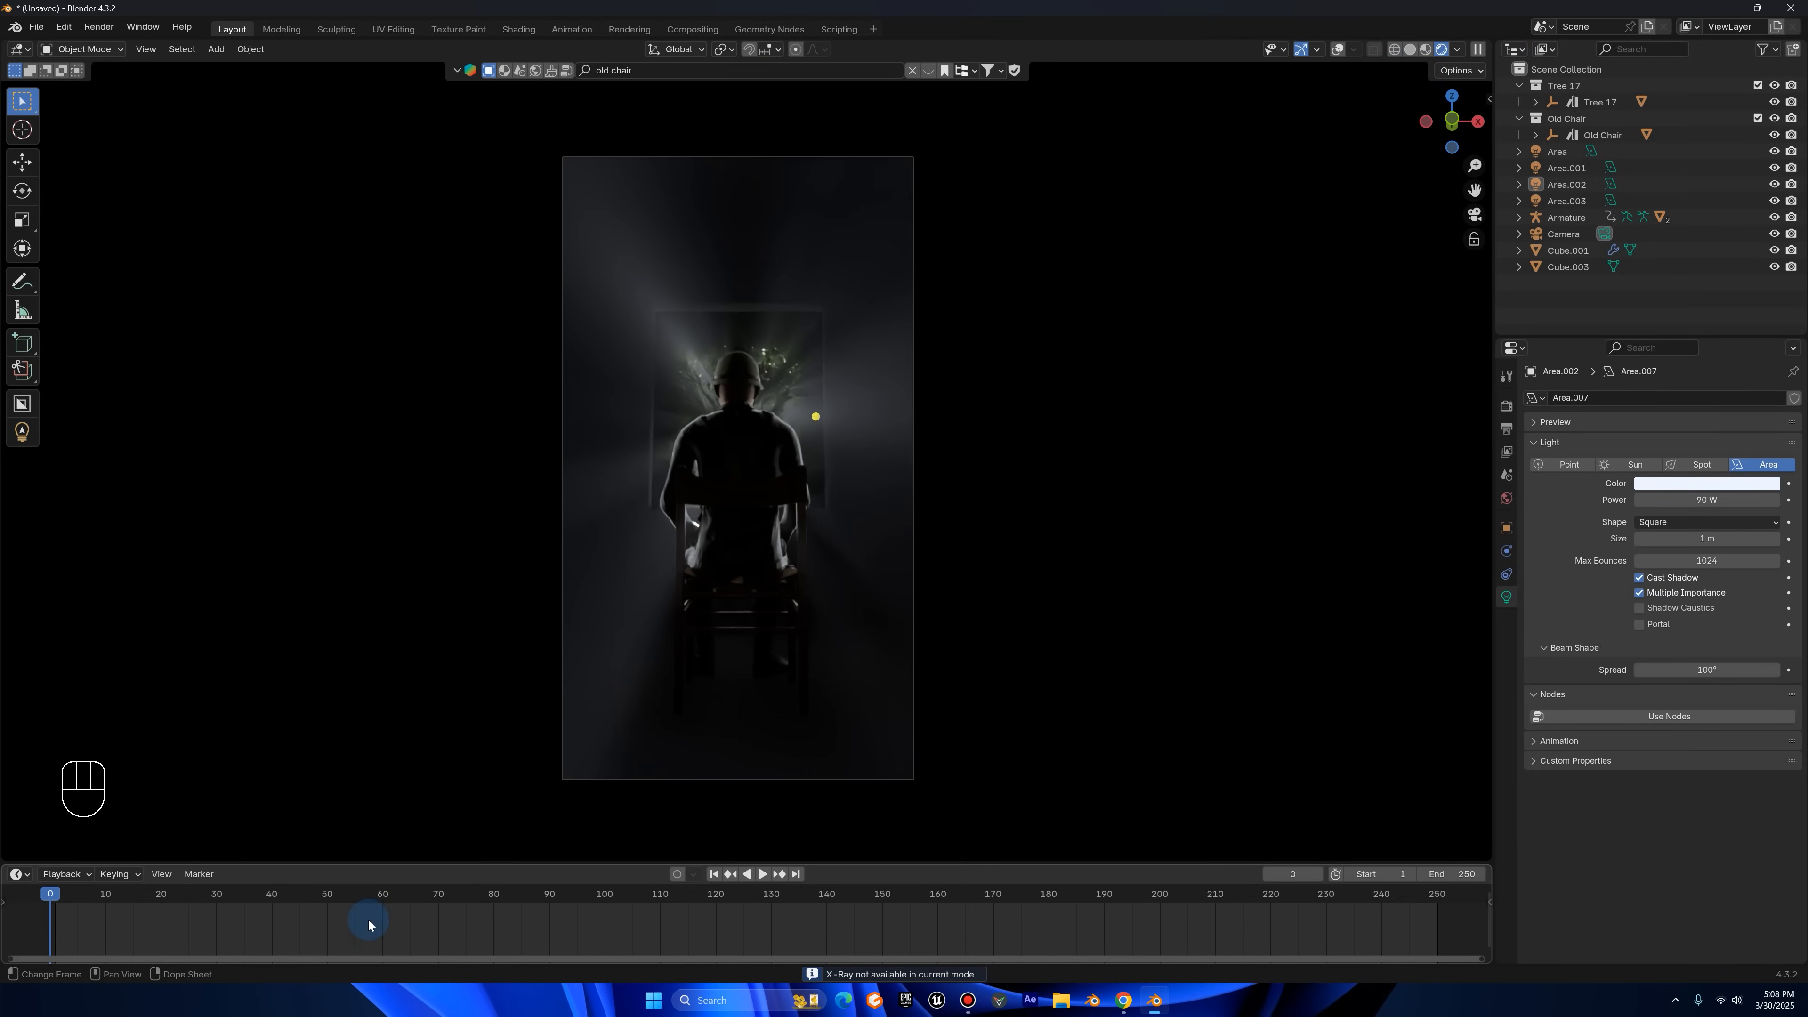
- Set the animation's end frame to 210 and move the playhead to frame 163
left_click_drag(102, 899, 1000, 858)
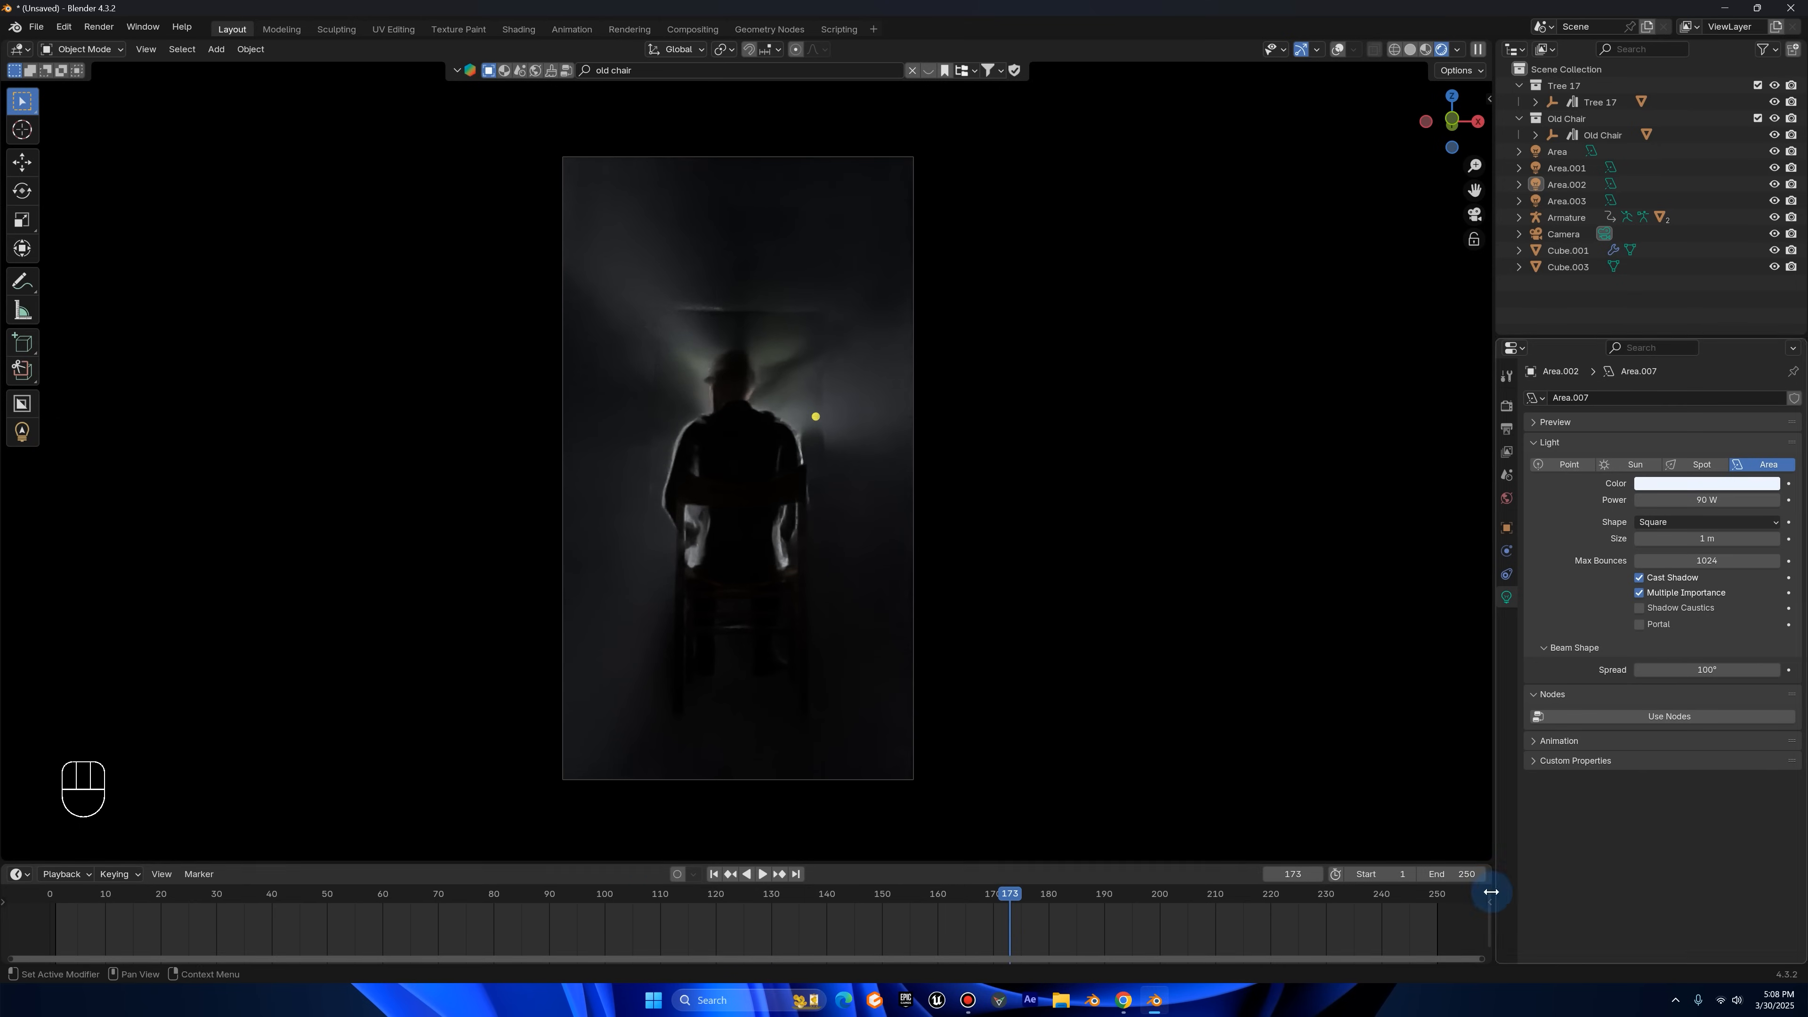
left_click(1464, 878)
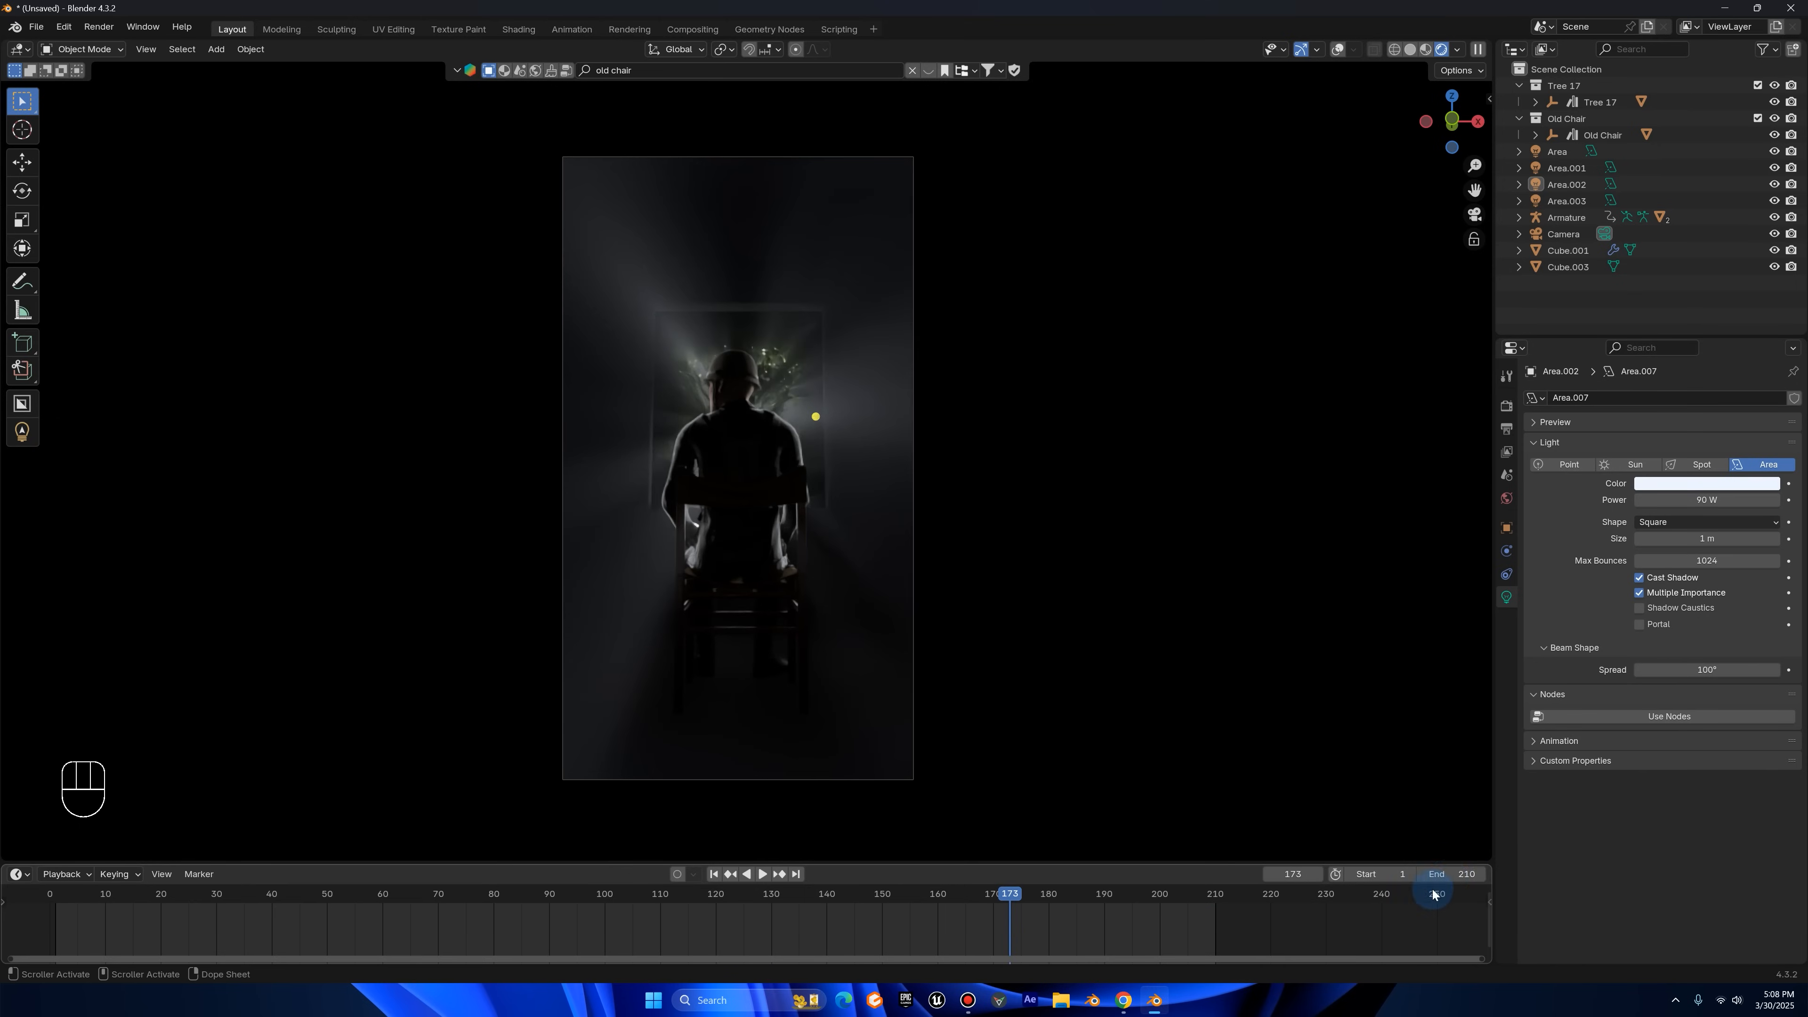
scroll(1096, 948, "up", 4)
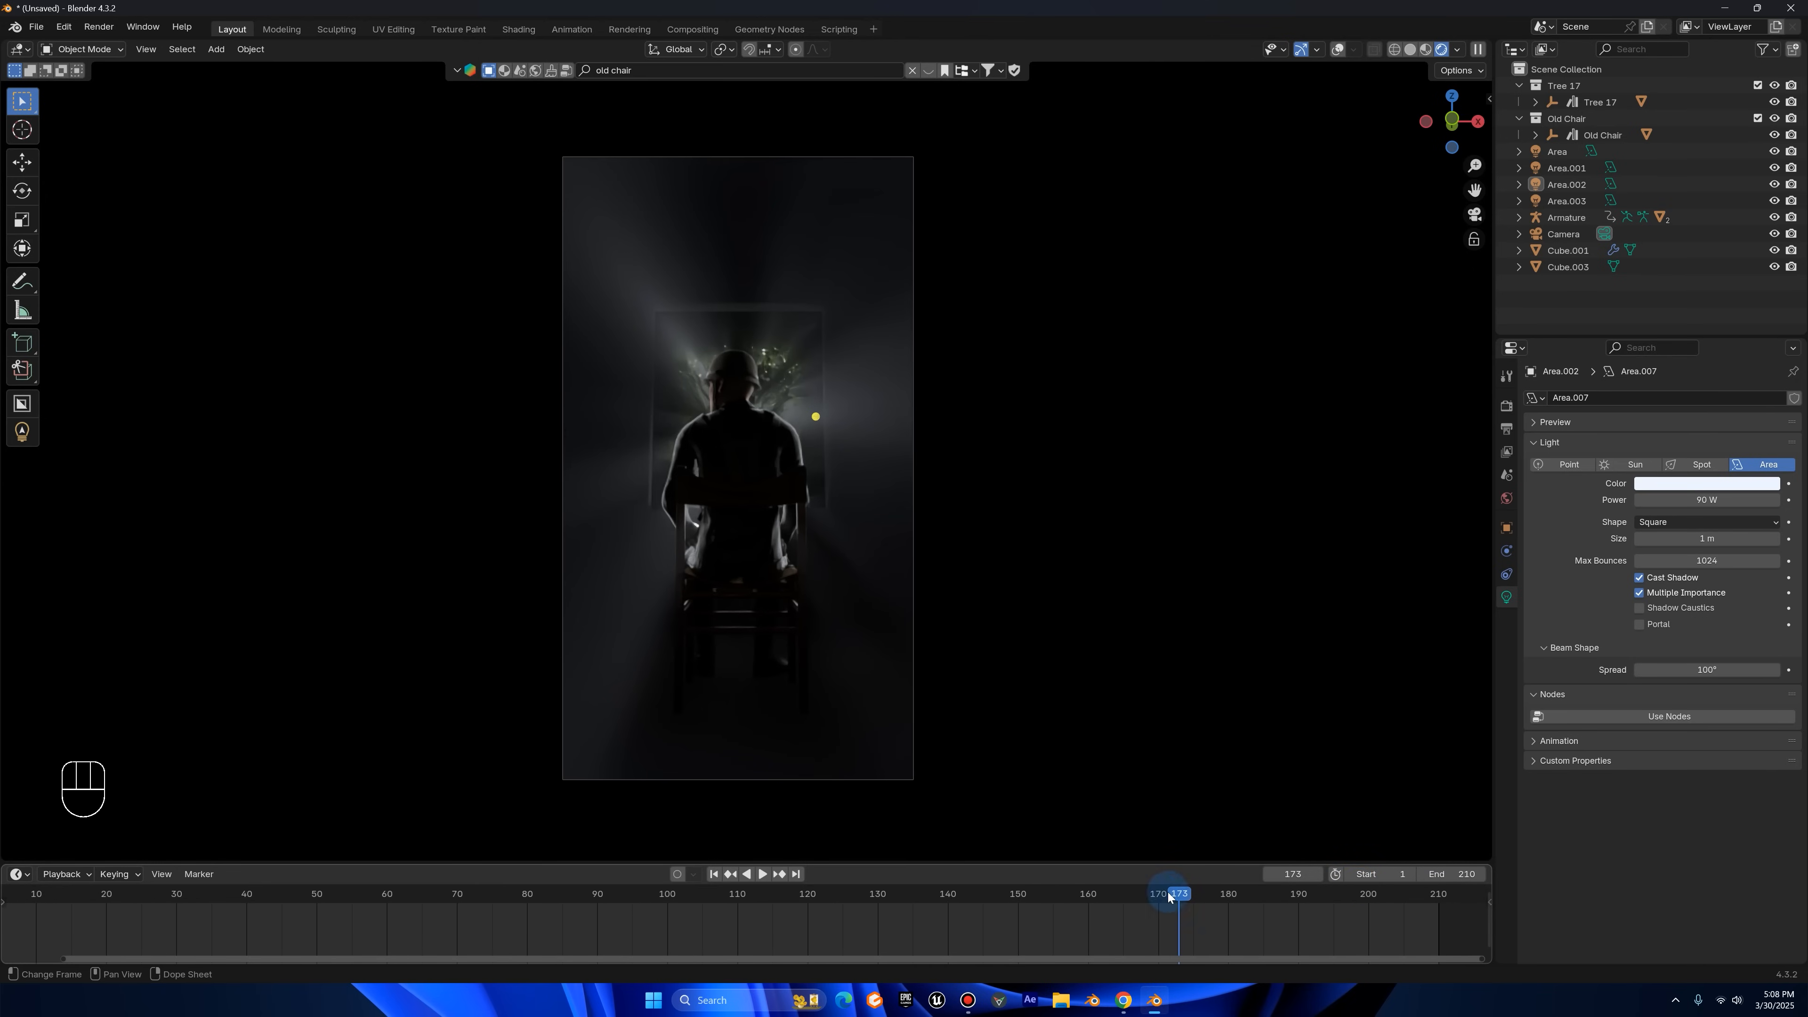
left_click_drag(971, 910, 1109, 891)
key("Home")
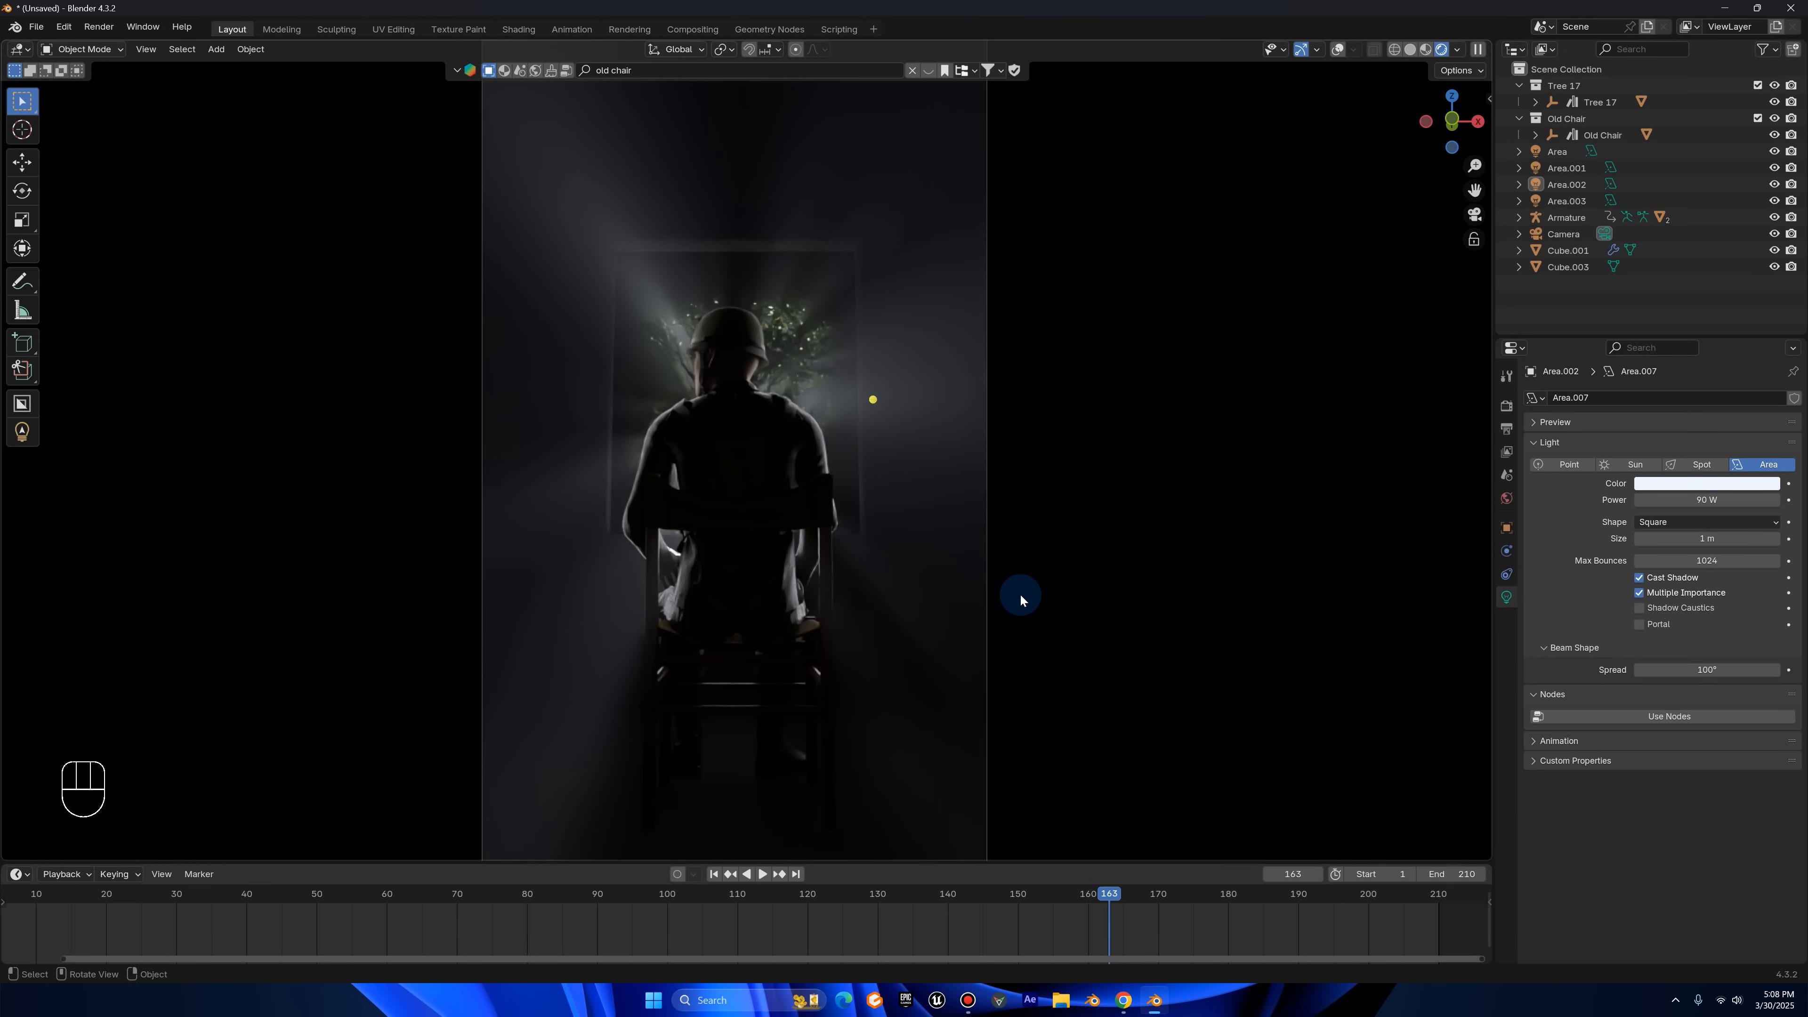
scroll(640, 599, "down", 3)
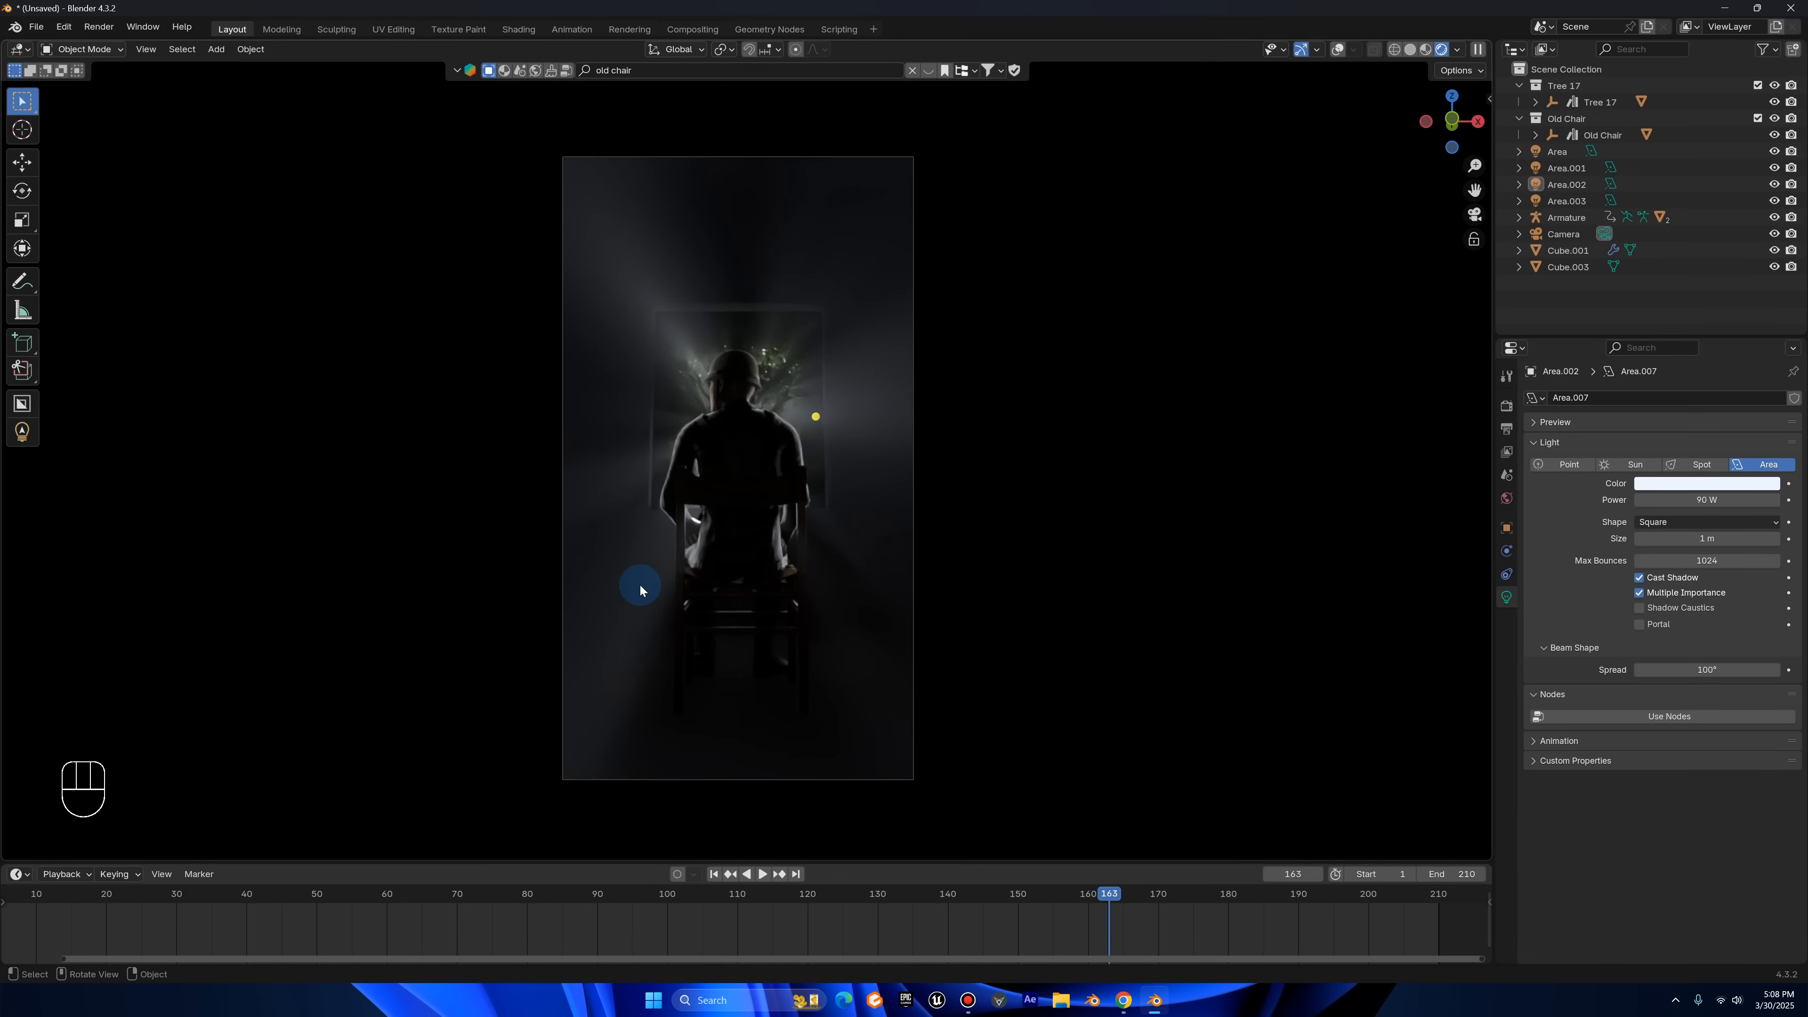
- Set the power of both side area lights to 40 W
left_click_drag(1707, 501, 1666, 500)
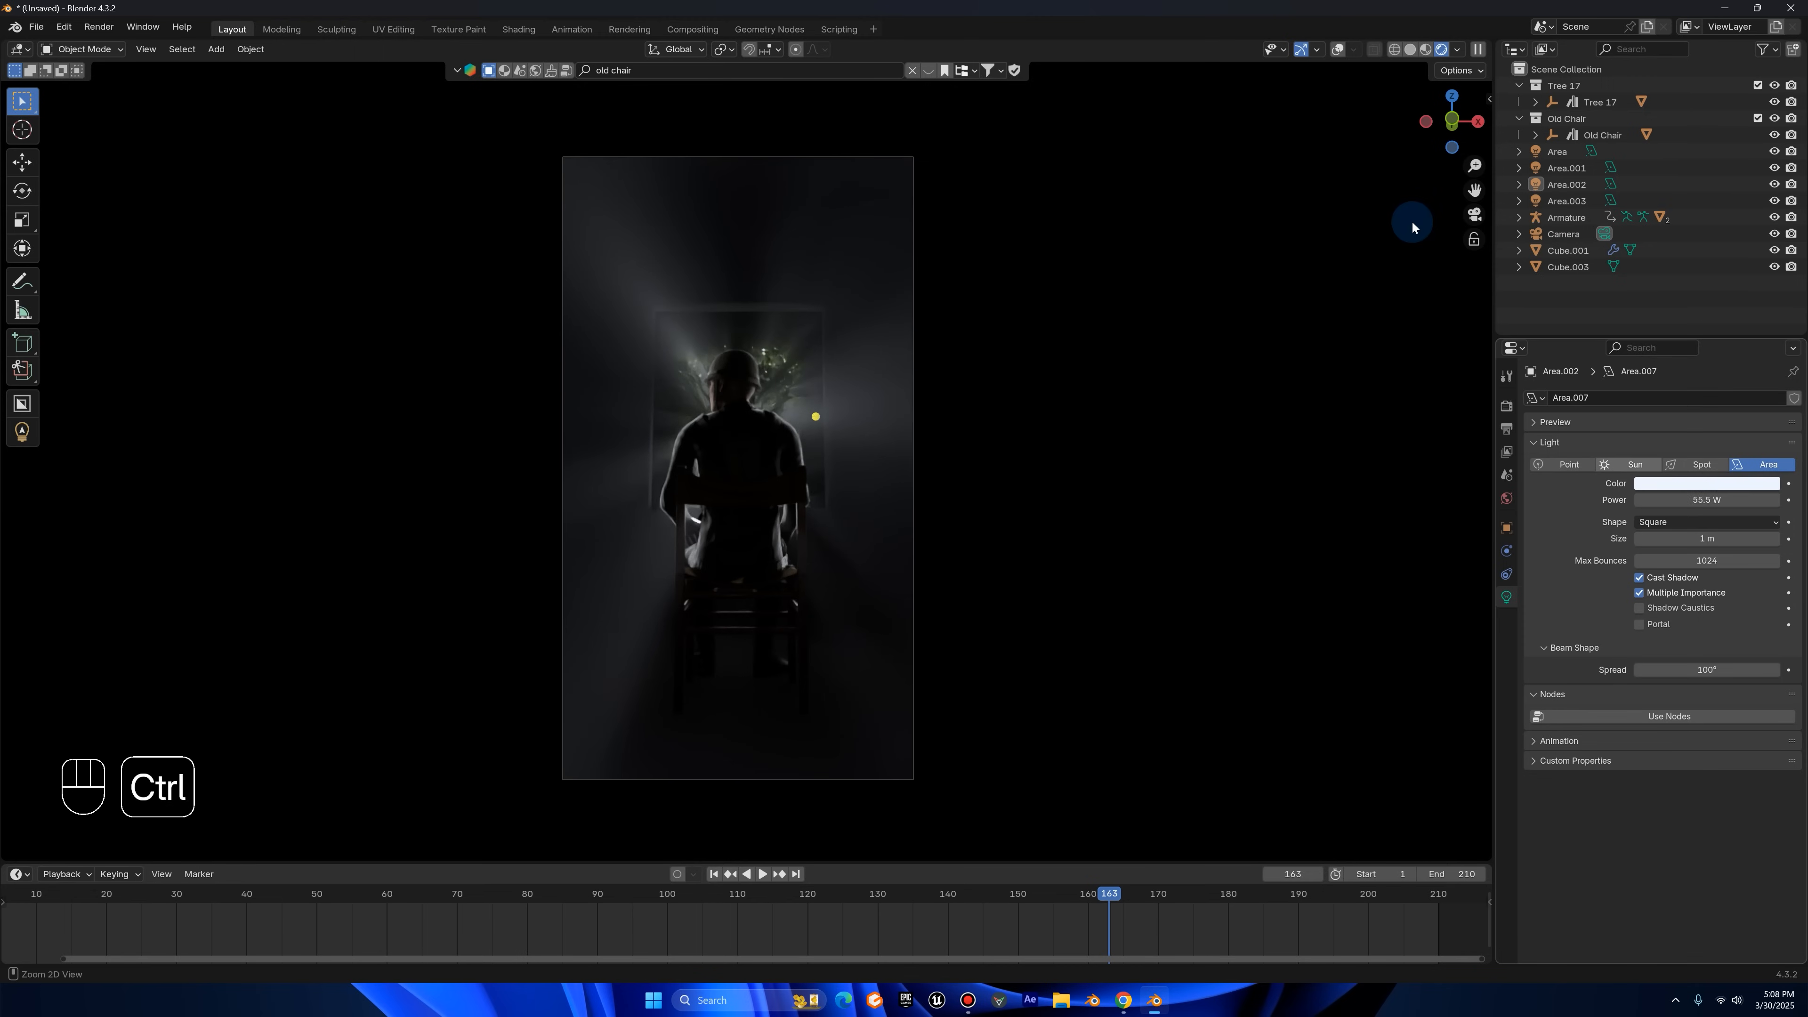
key("ctrl+z")
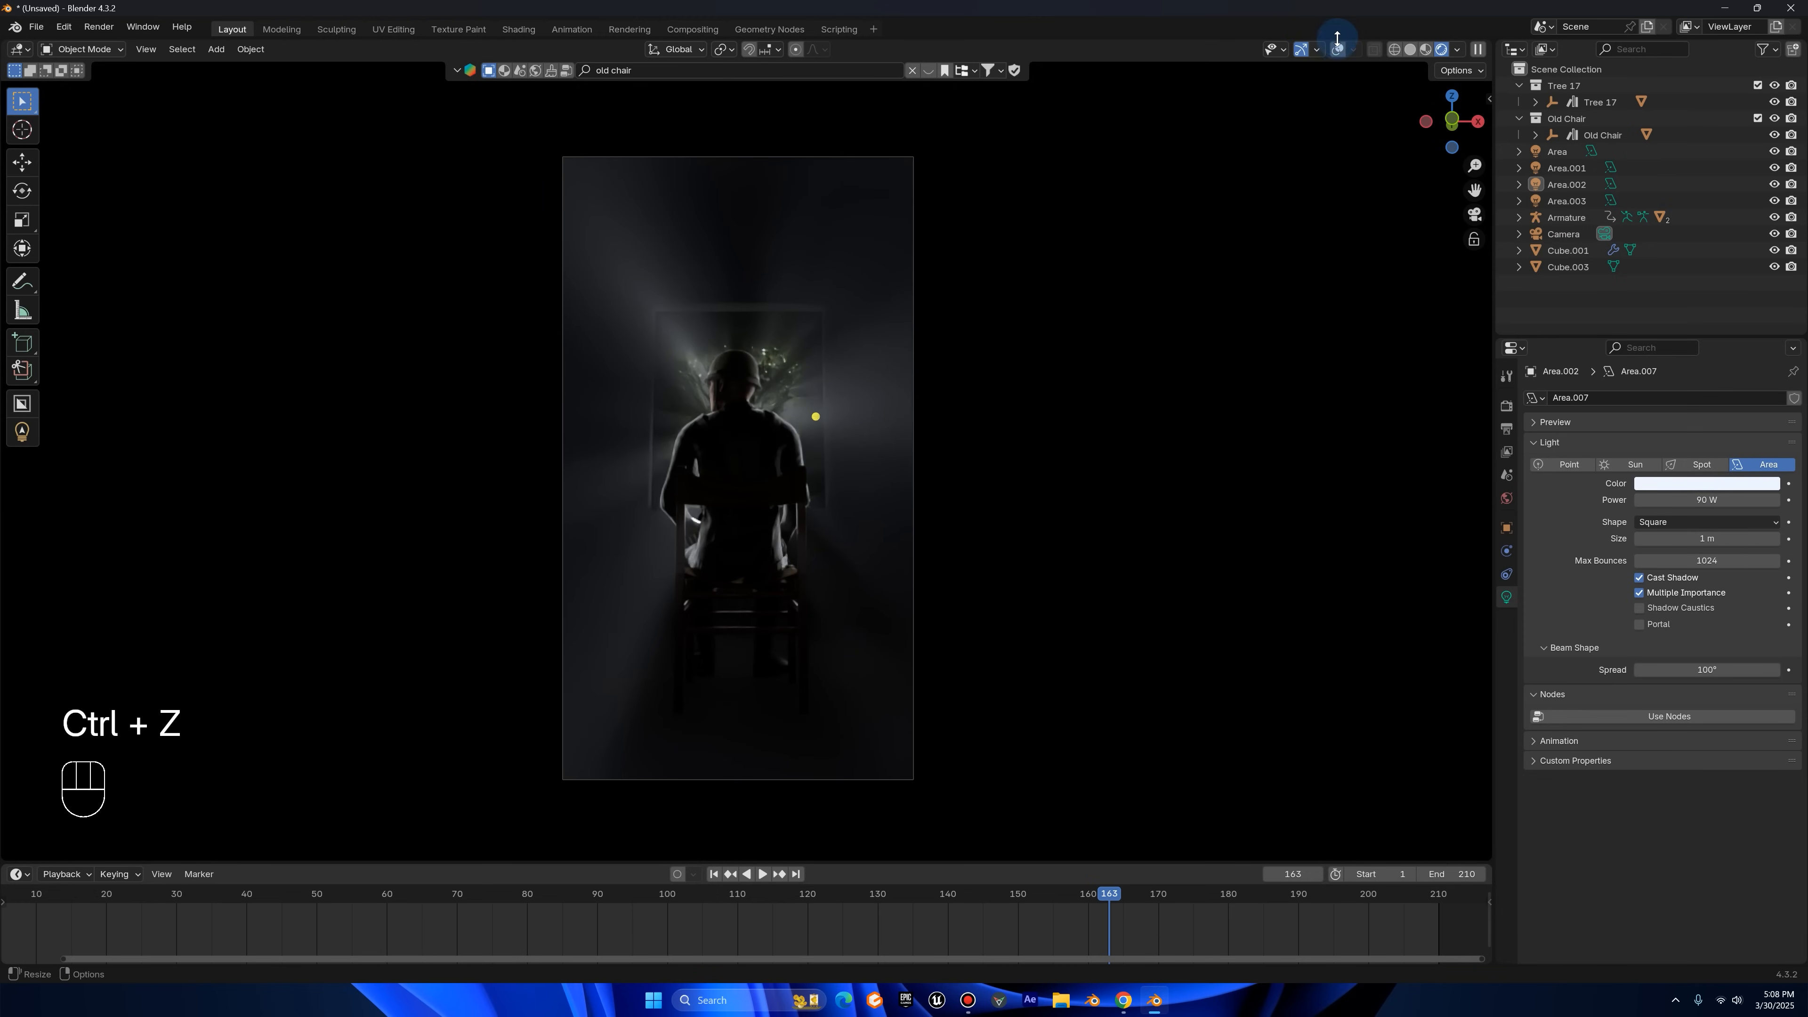
left_click(1338, 48)
left_click(1410, 48)
middle_click_drag(1239, 221, 1168, 299)
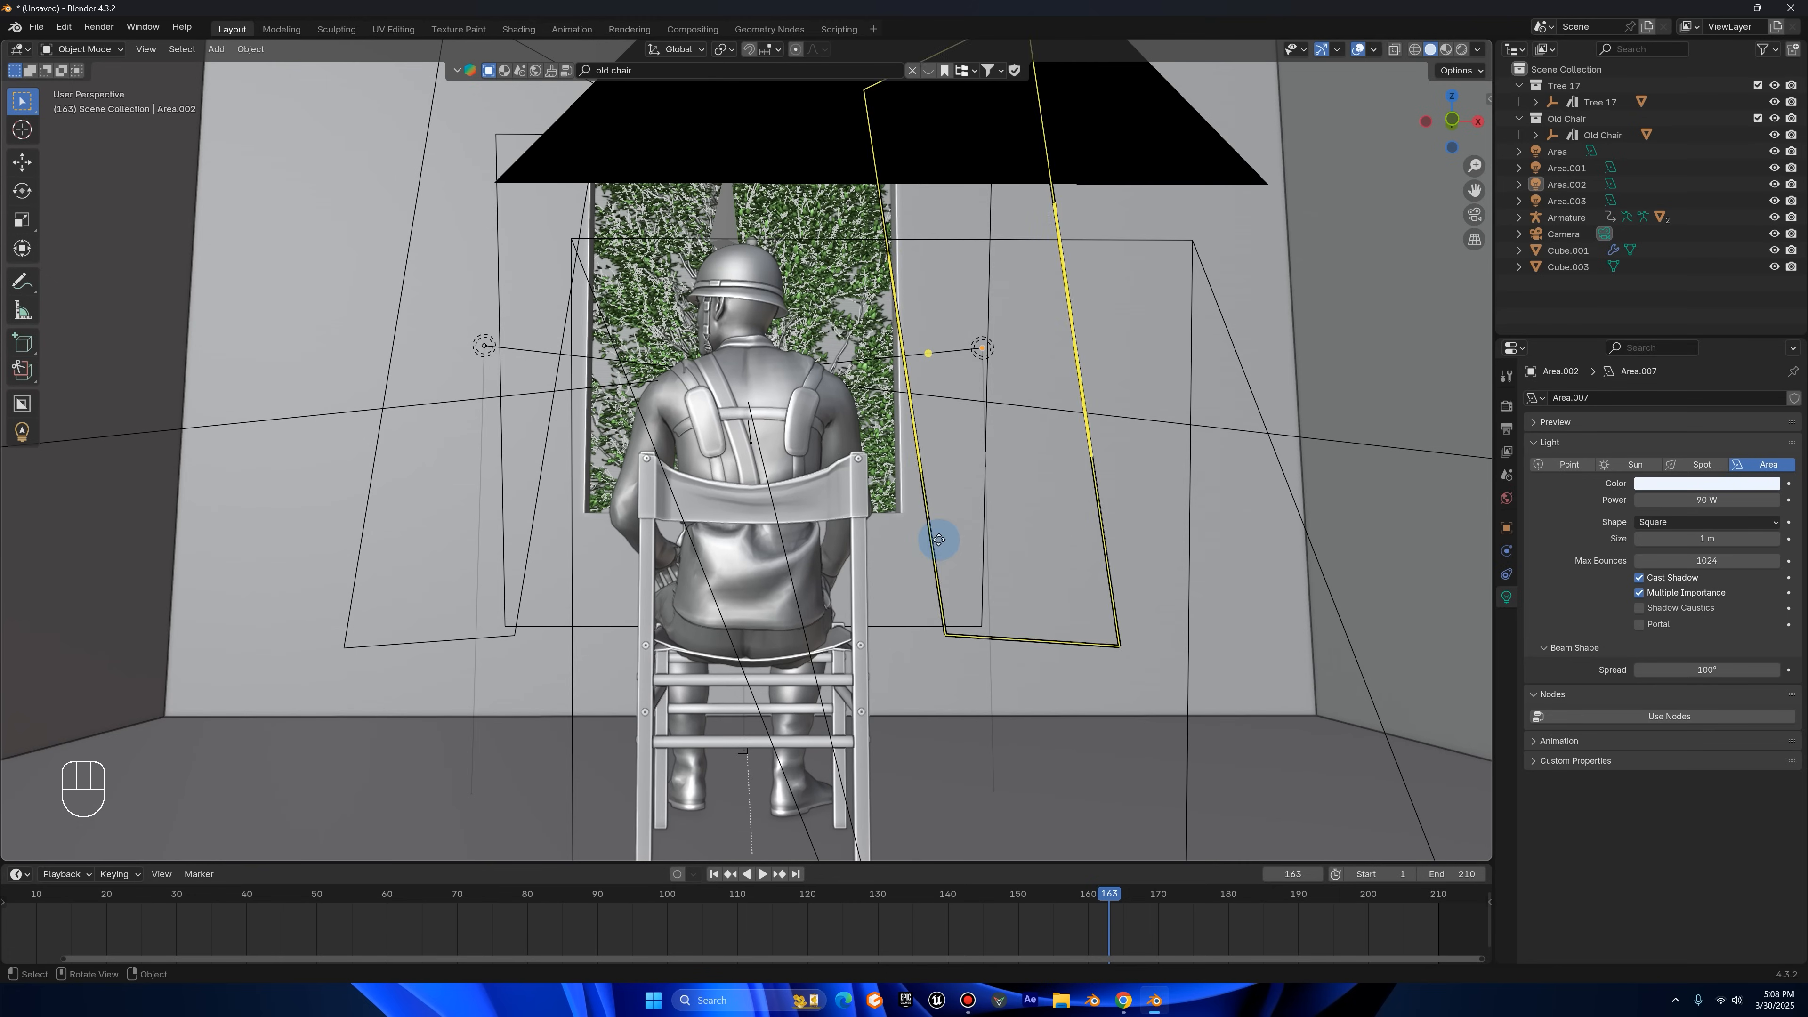
left_click(982, 349)
left_click(1716, 501)
type("40")
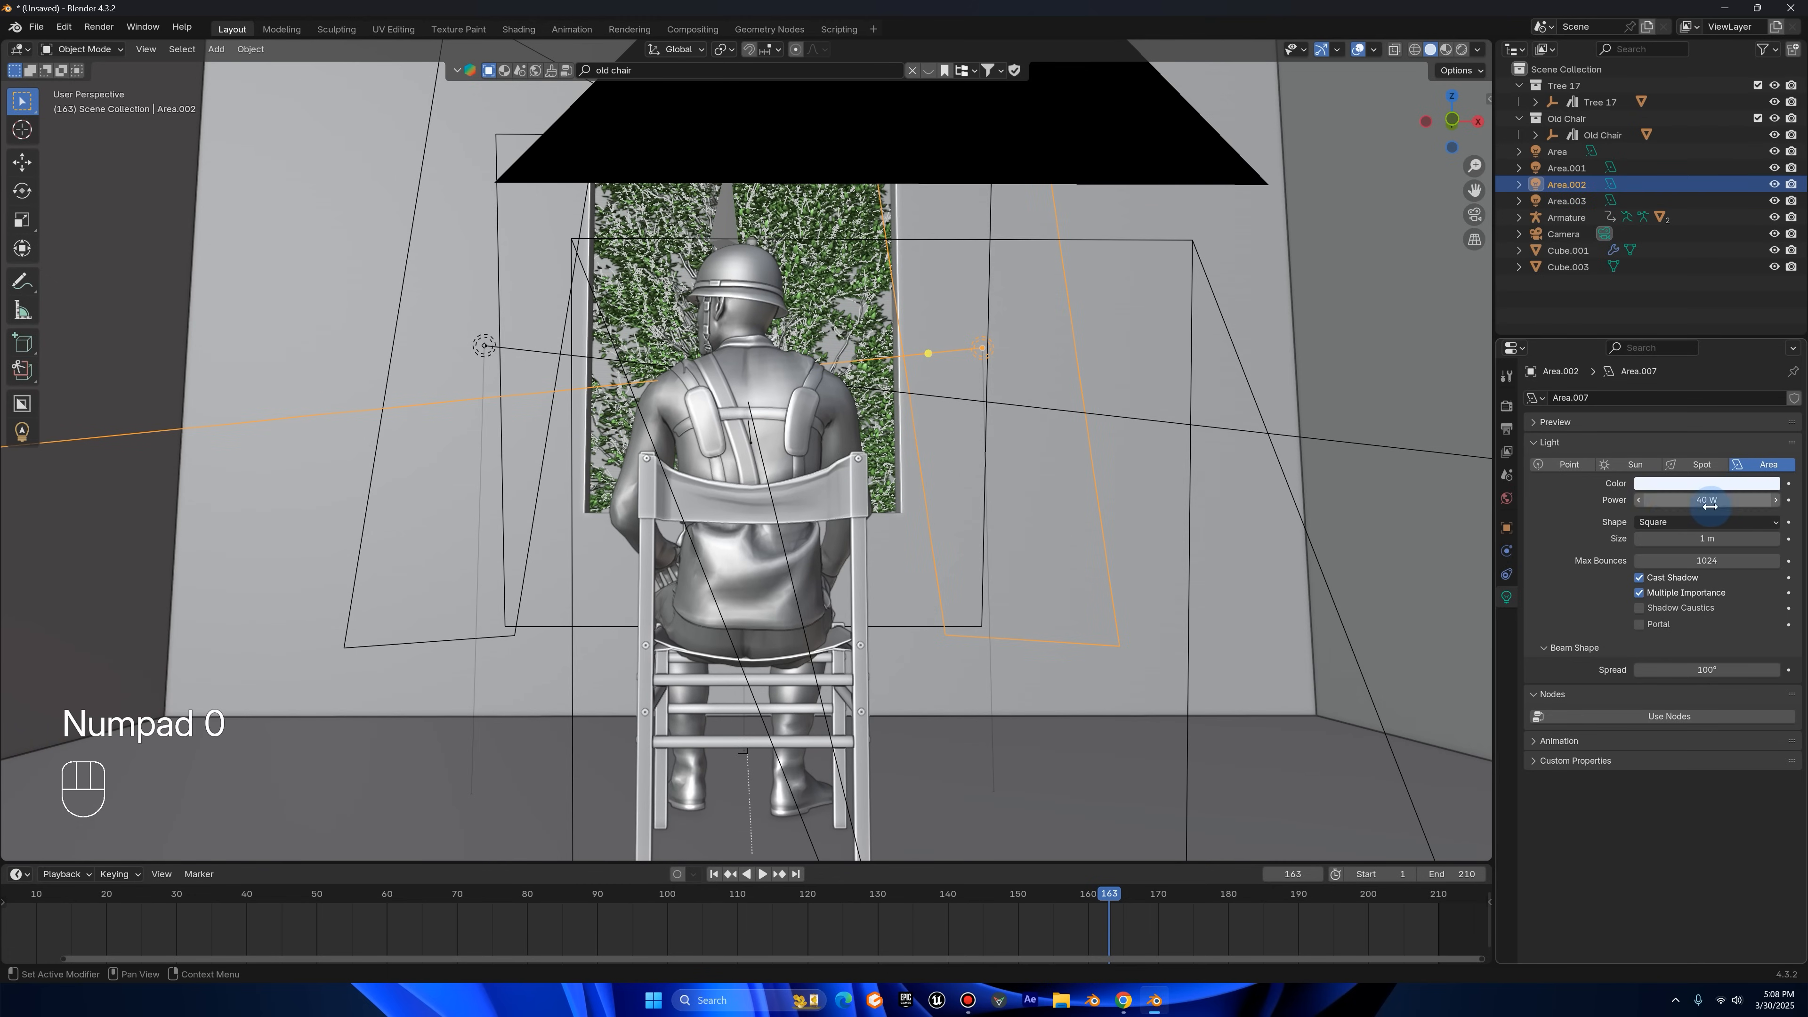
left_click(481, 347)
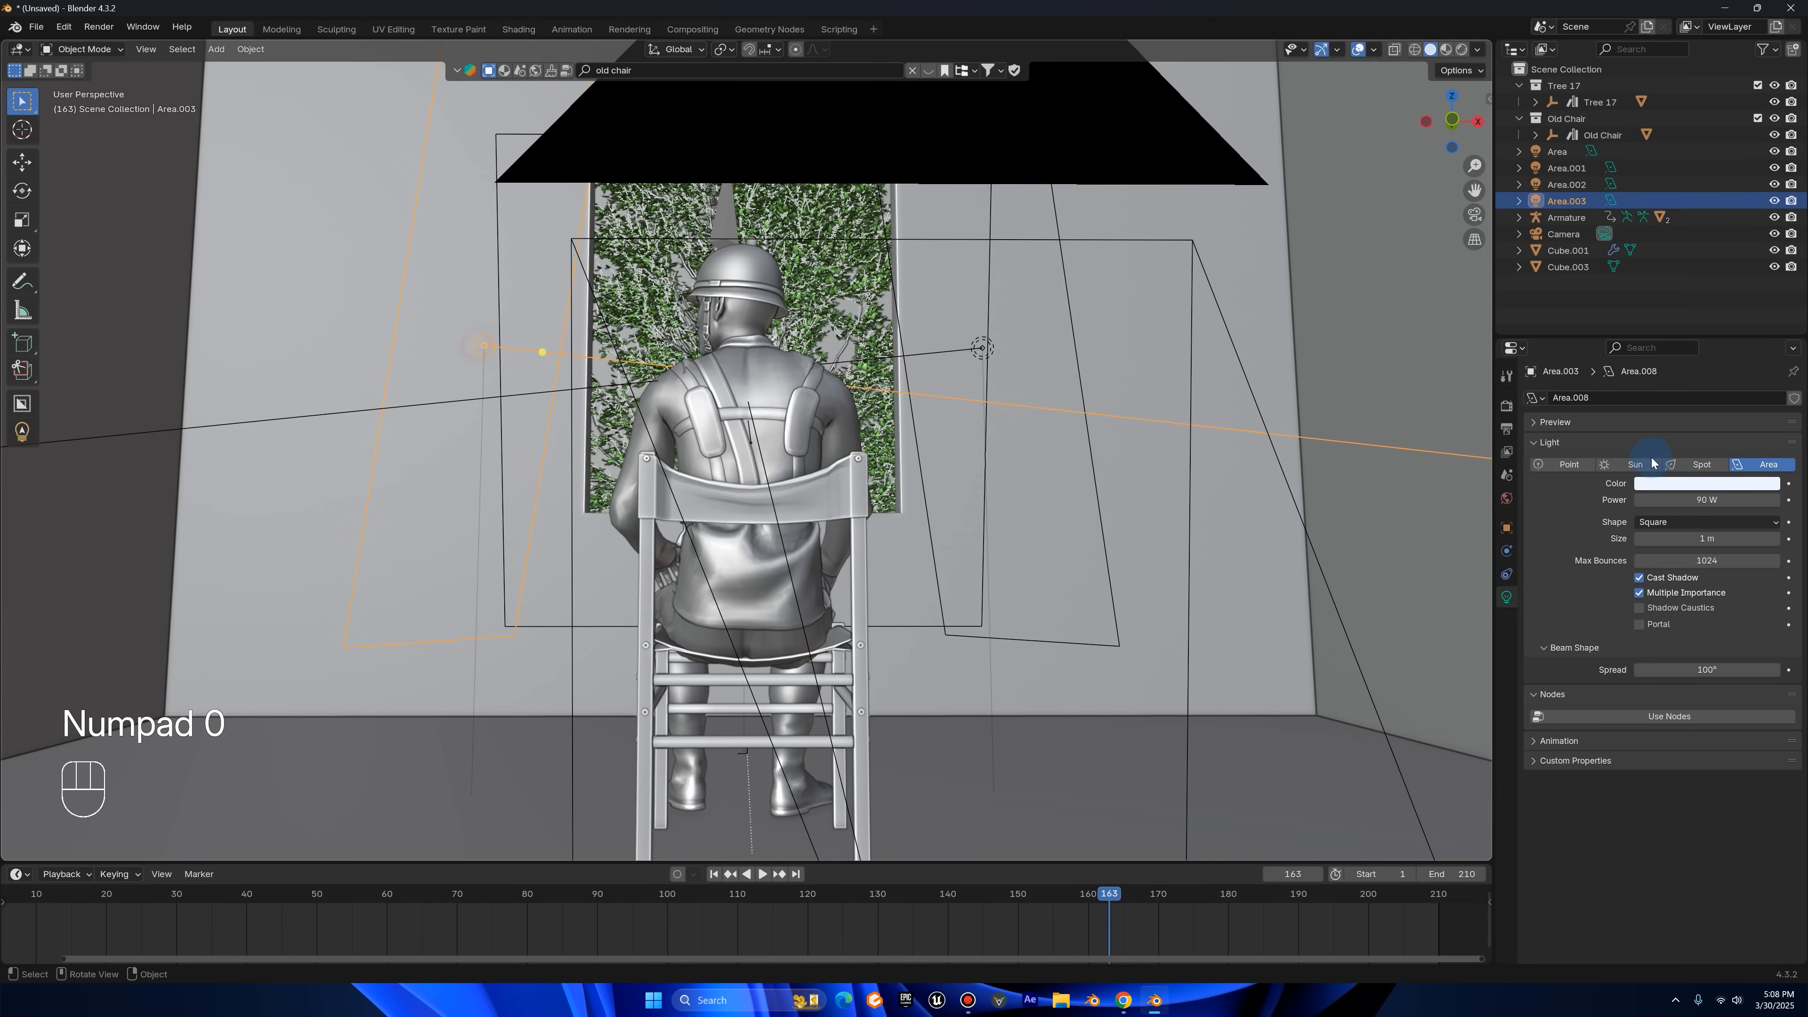
- Set the beam spread of the area light on the soldier's left to 70° while in the rendered camera view
left_click(1465, 53)
left_click(1476, 212)
left_click_drag(1717, 670, 1772, 670)
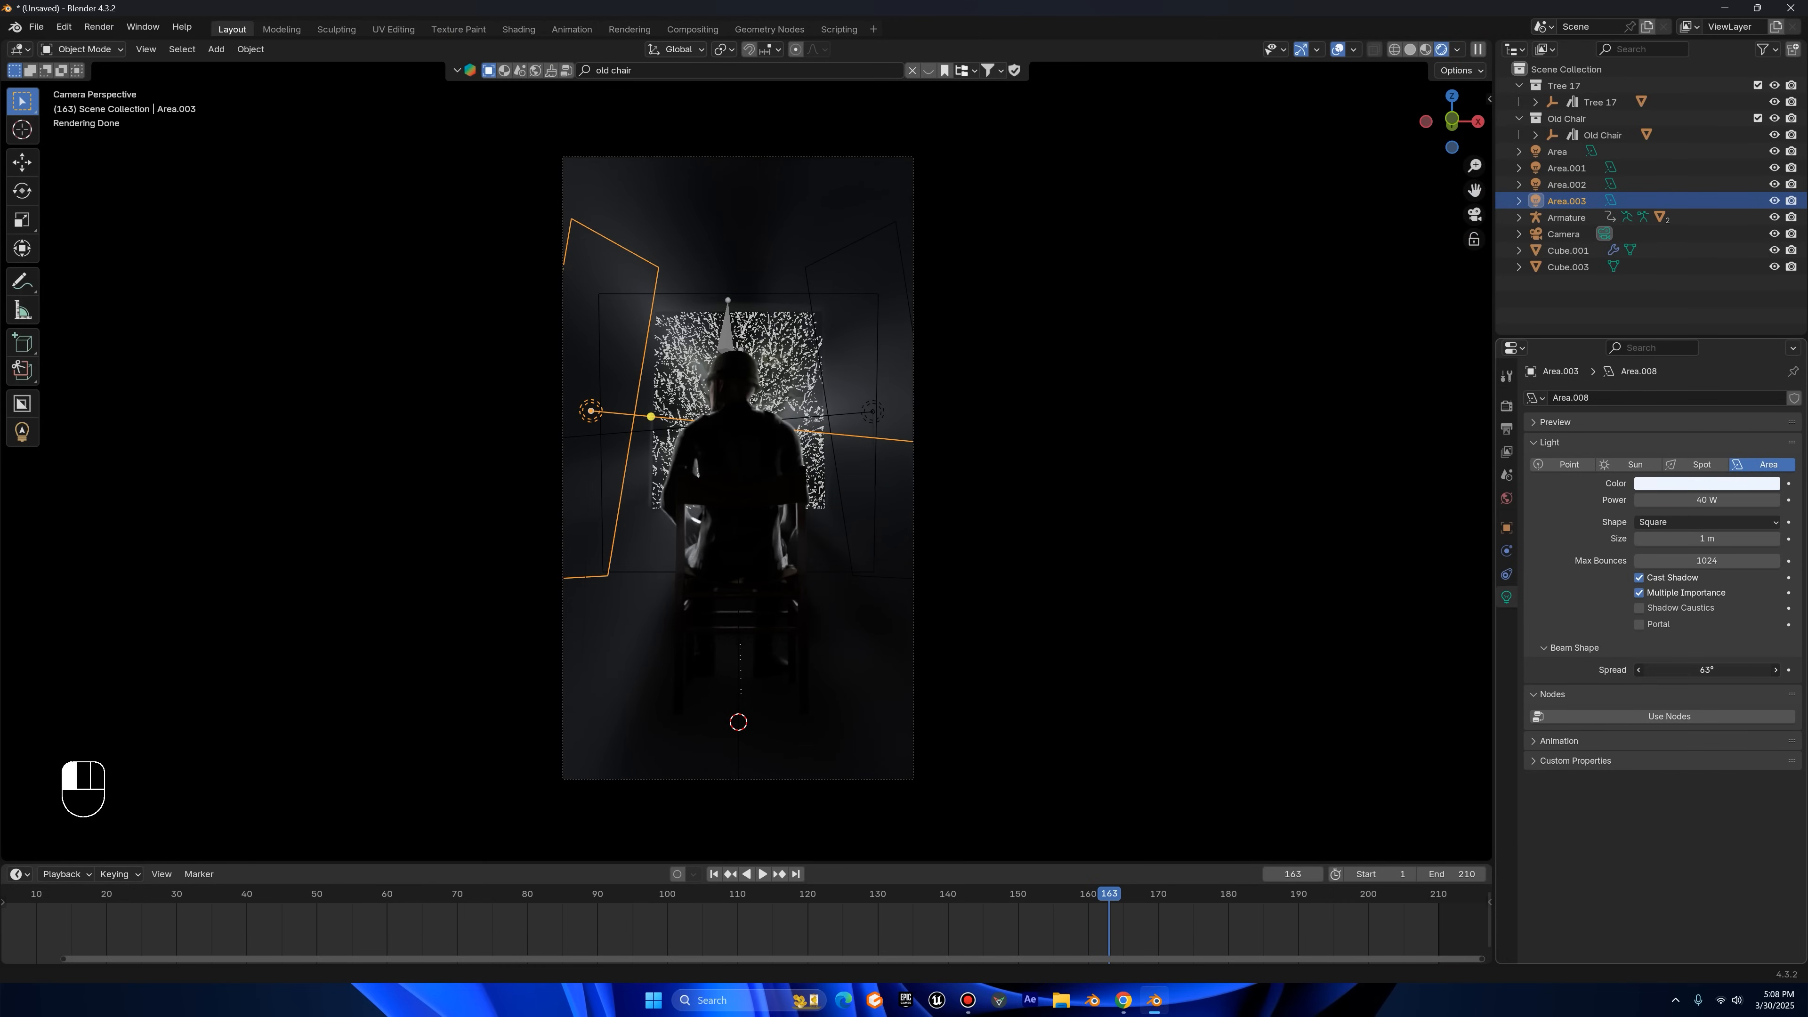
left_click(1725, 669)
type("70")
key("Return")
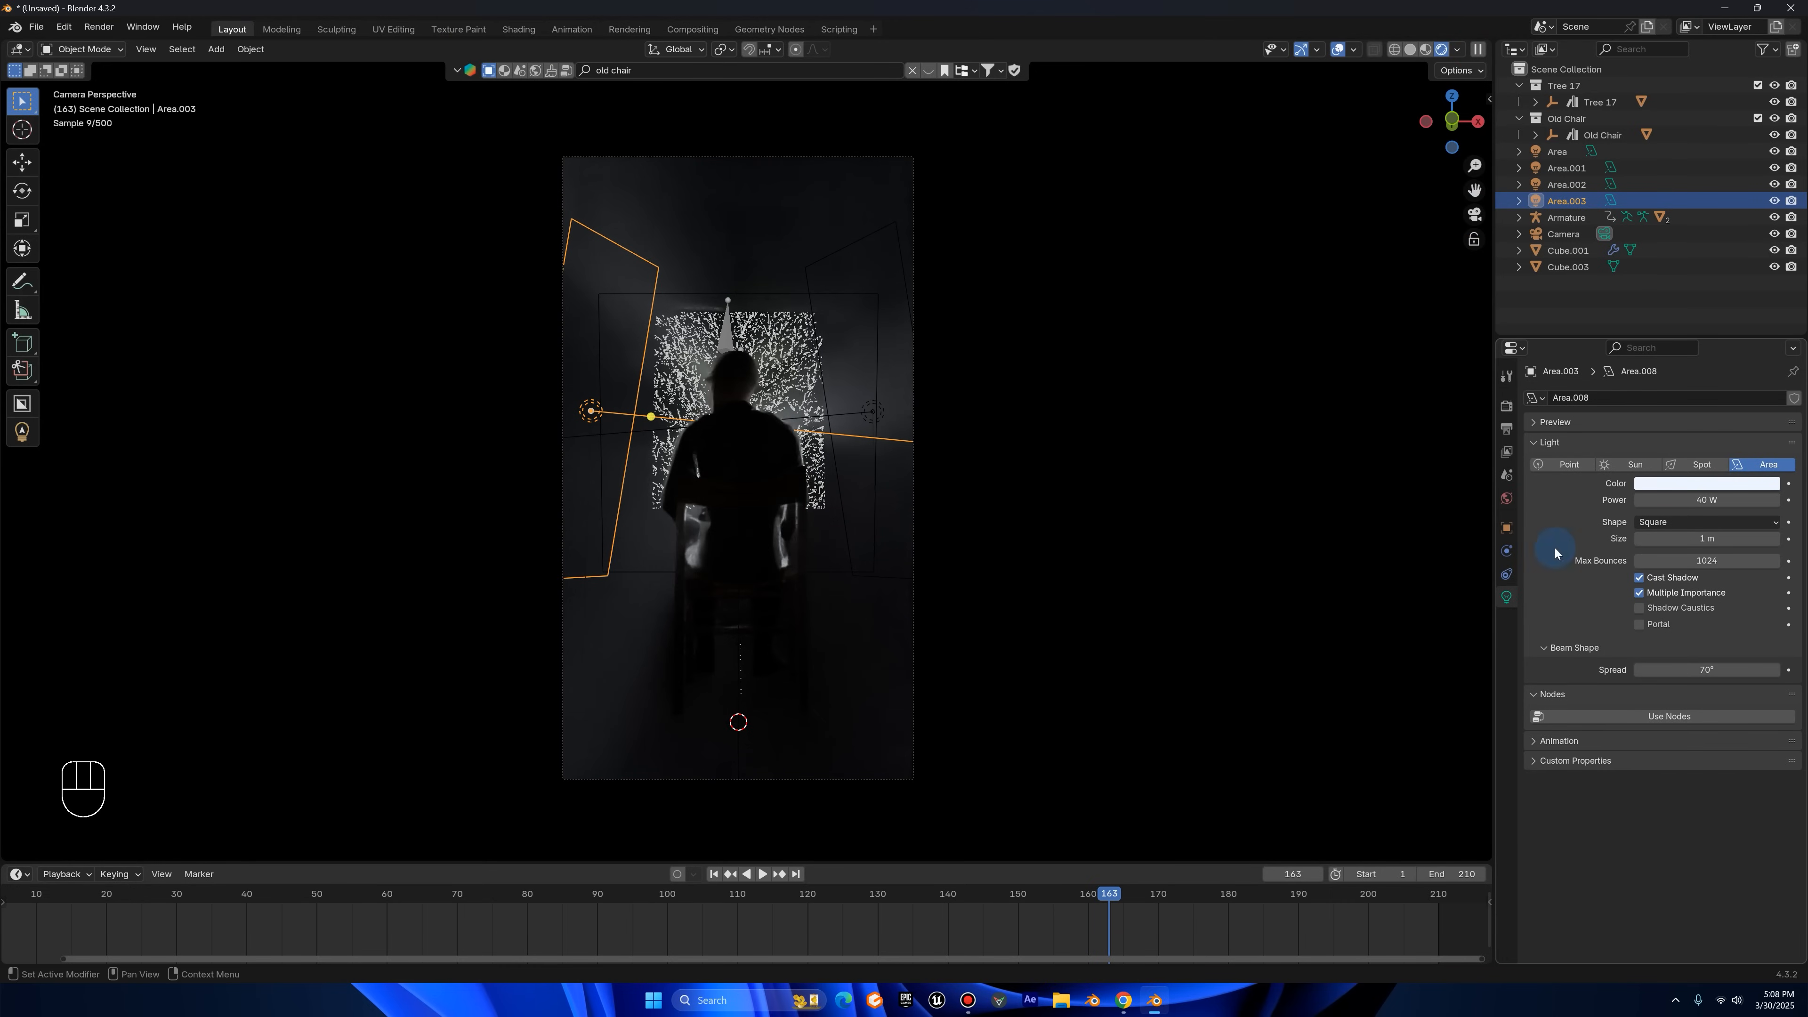
- Set the beam spread of the area light on the soldier's right to 70° as well
left_click(1411, 50)
middle_click_drag(934, 429, 922, 434)
left_click(965, 347)
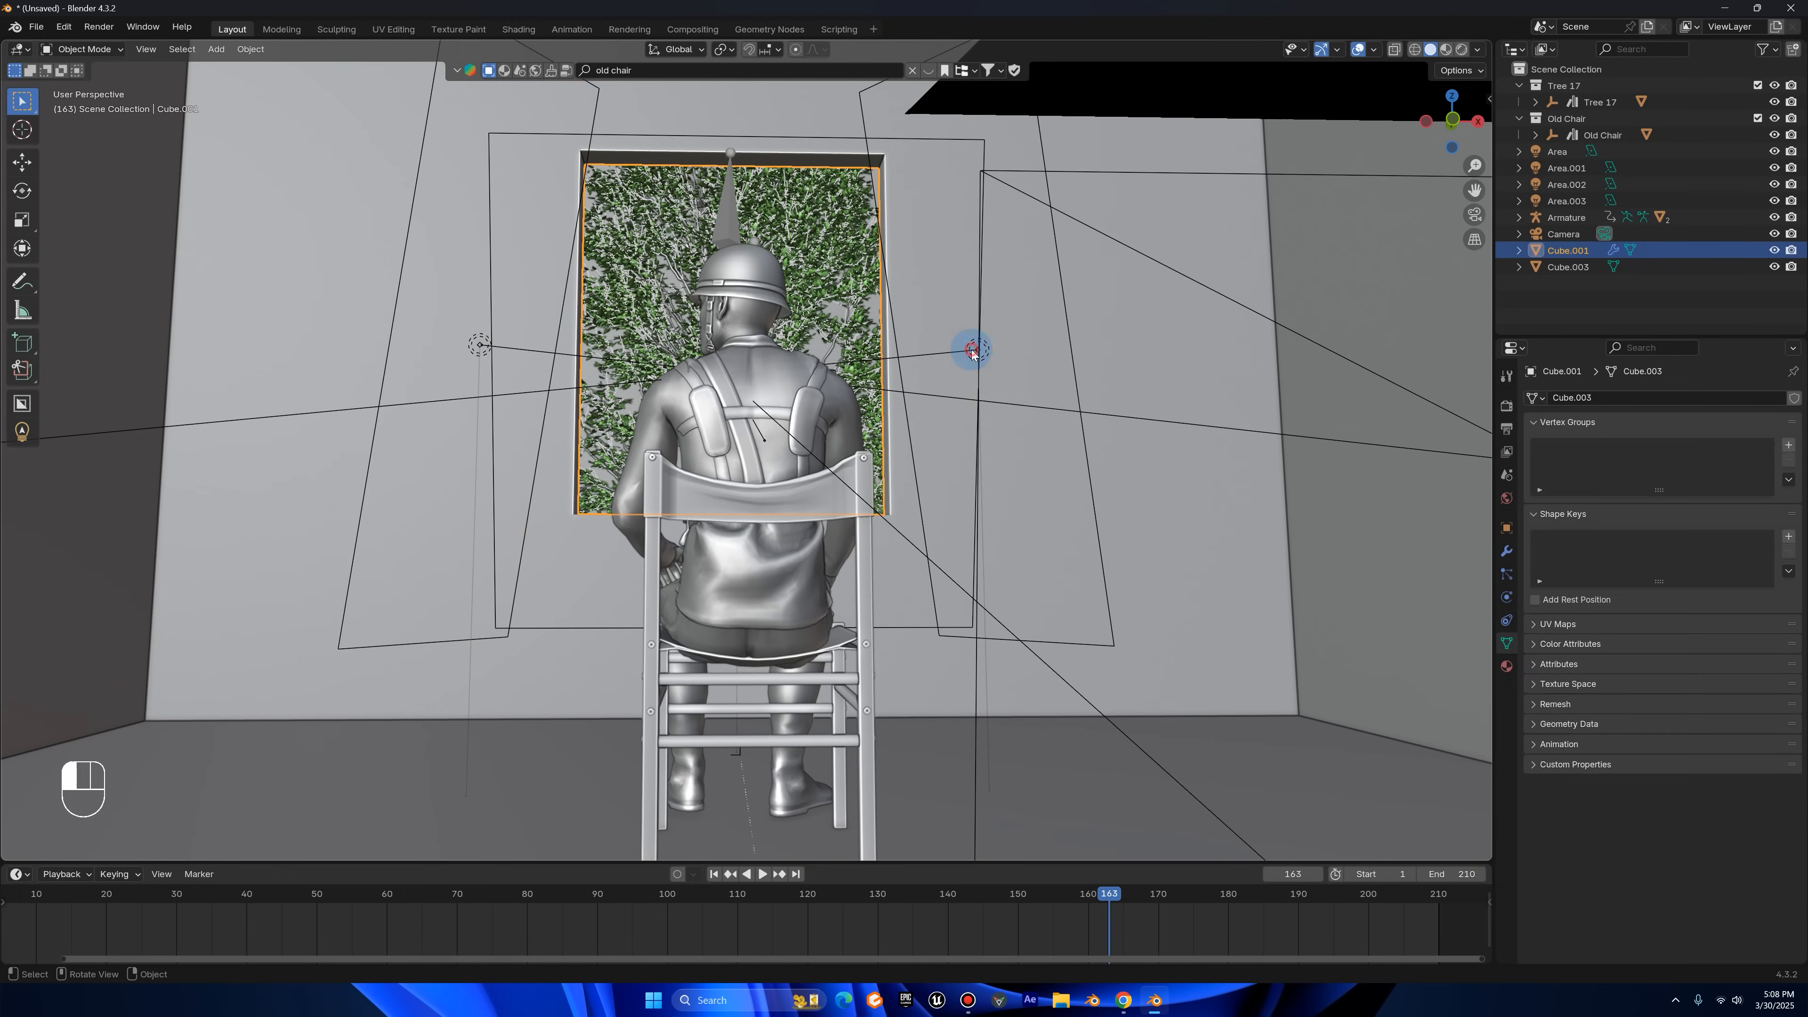
left_click(976, 351)
left_click(1708, 668)
type("70")
key("Return")
- Return to the rendered camera view and hide the overlays to check the narrowed, dimmer side lights
scroll(873, 449, "down", 9)
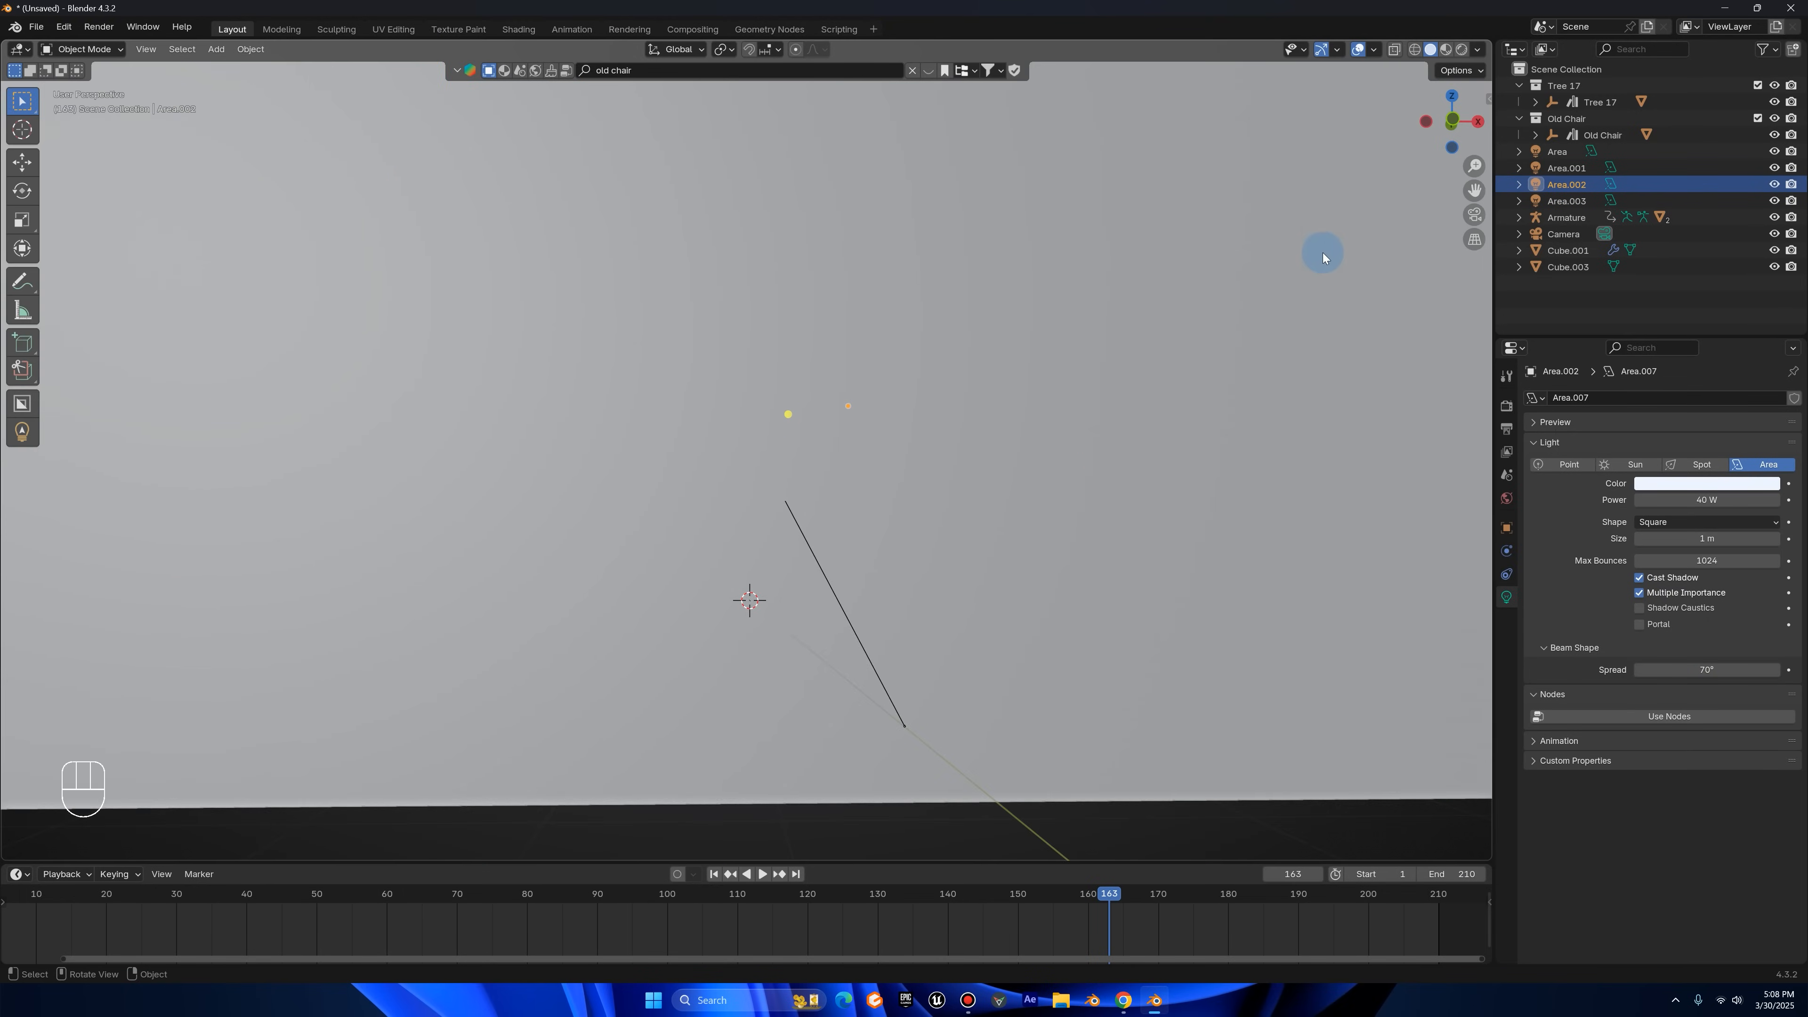
left_click(1454, 258)
left_click(1475, 215)
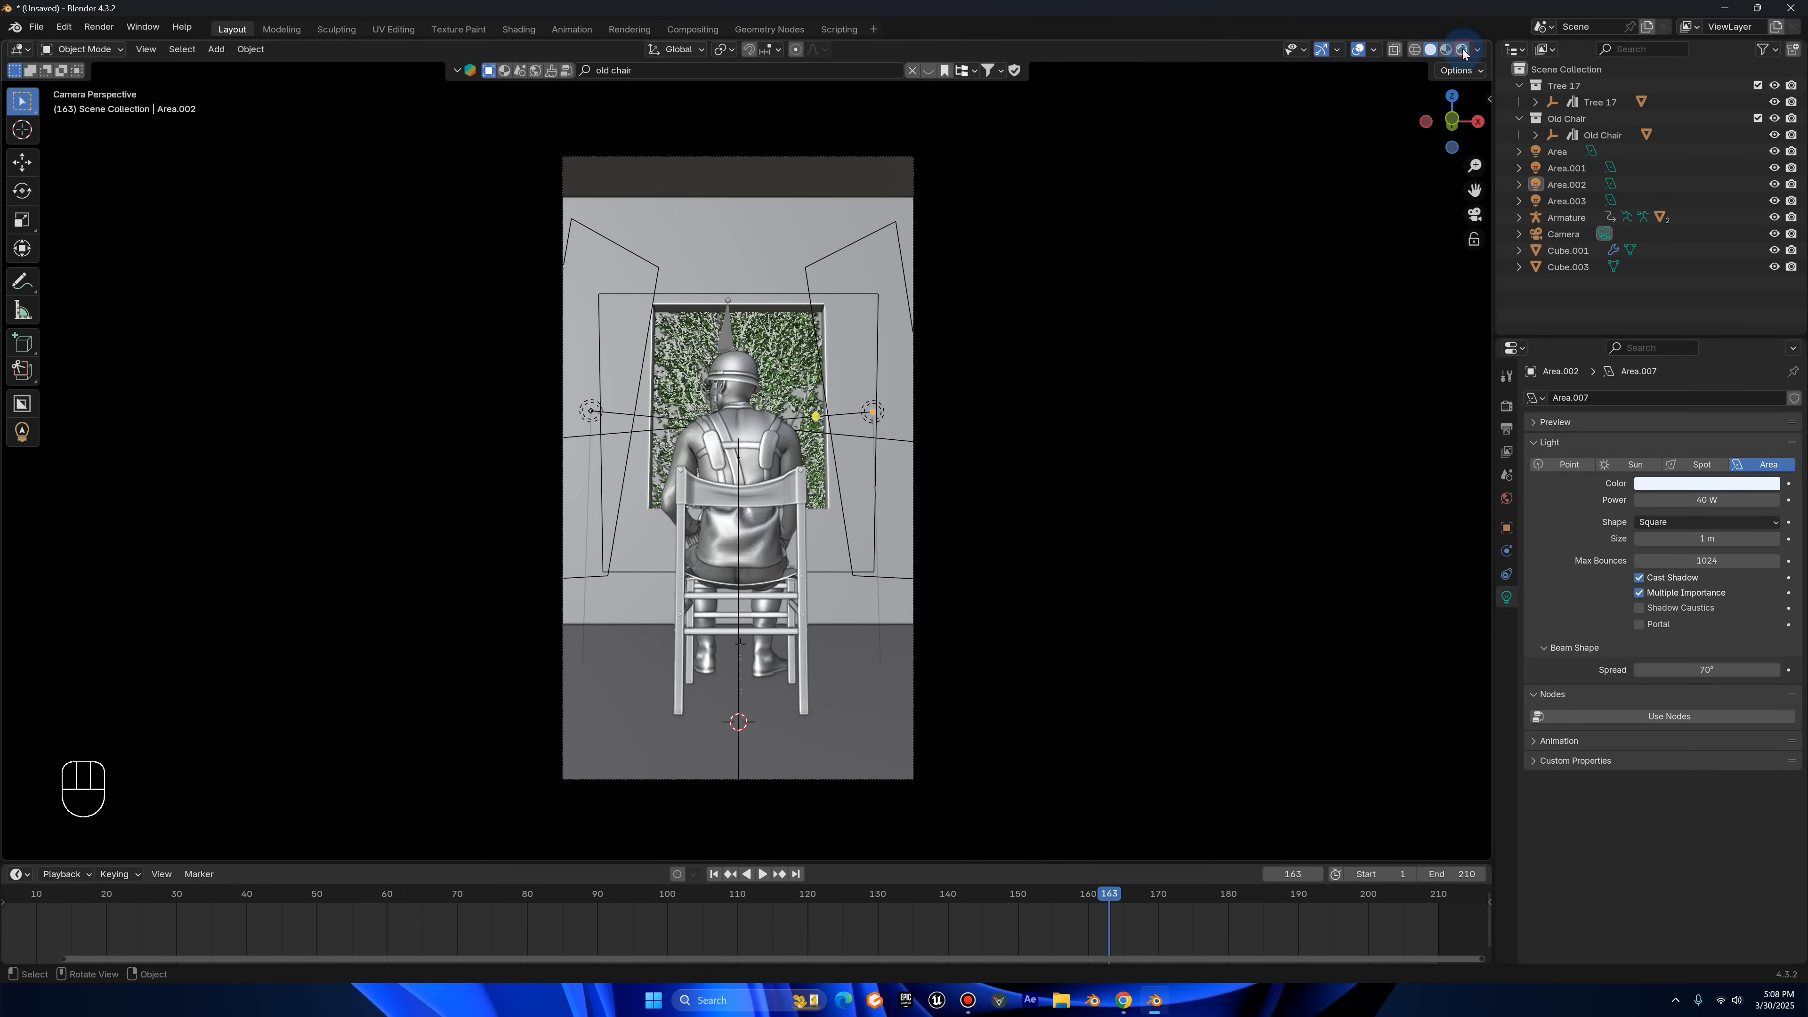
left_click(1462, 49)
left_click(1337, 50)
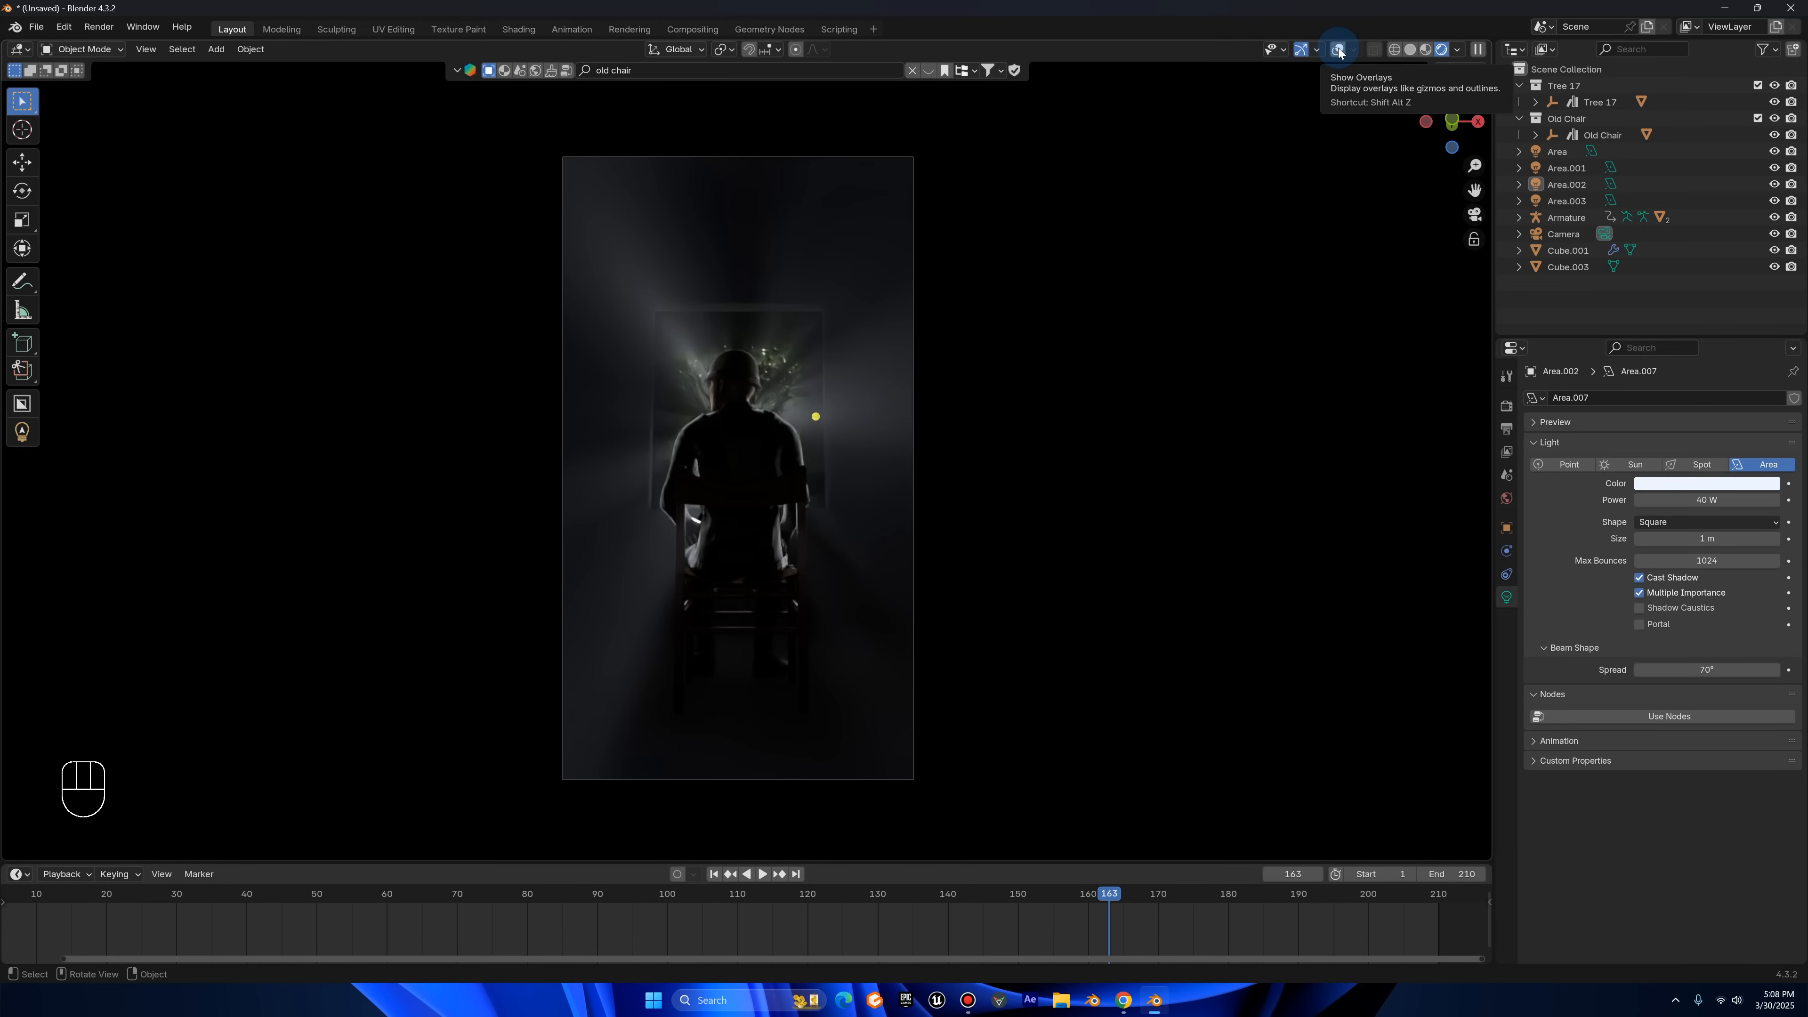
left_click(684, 32)
left_click(233, 29)
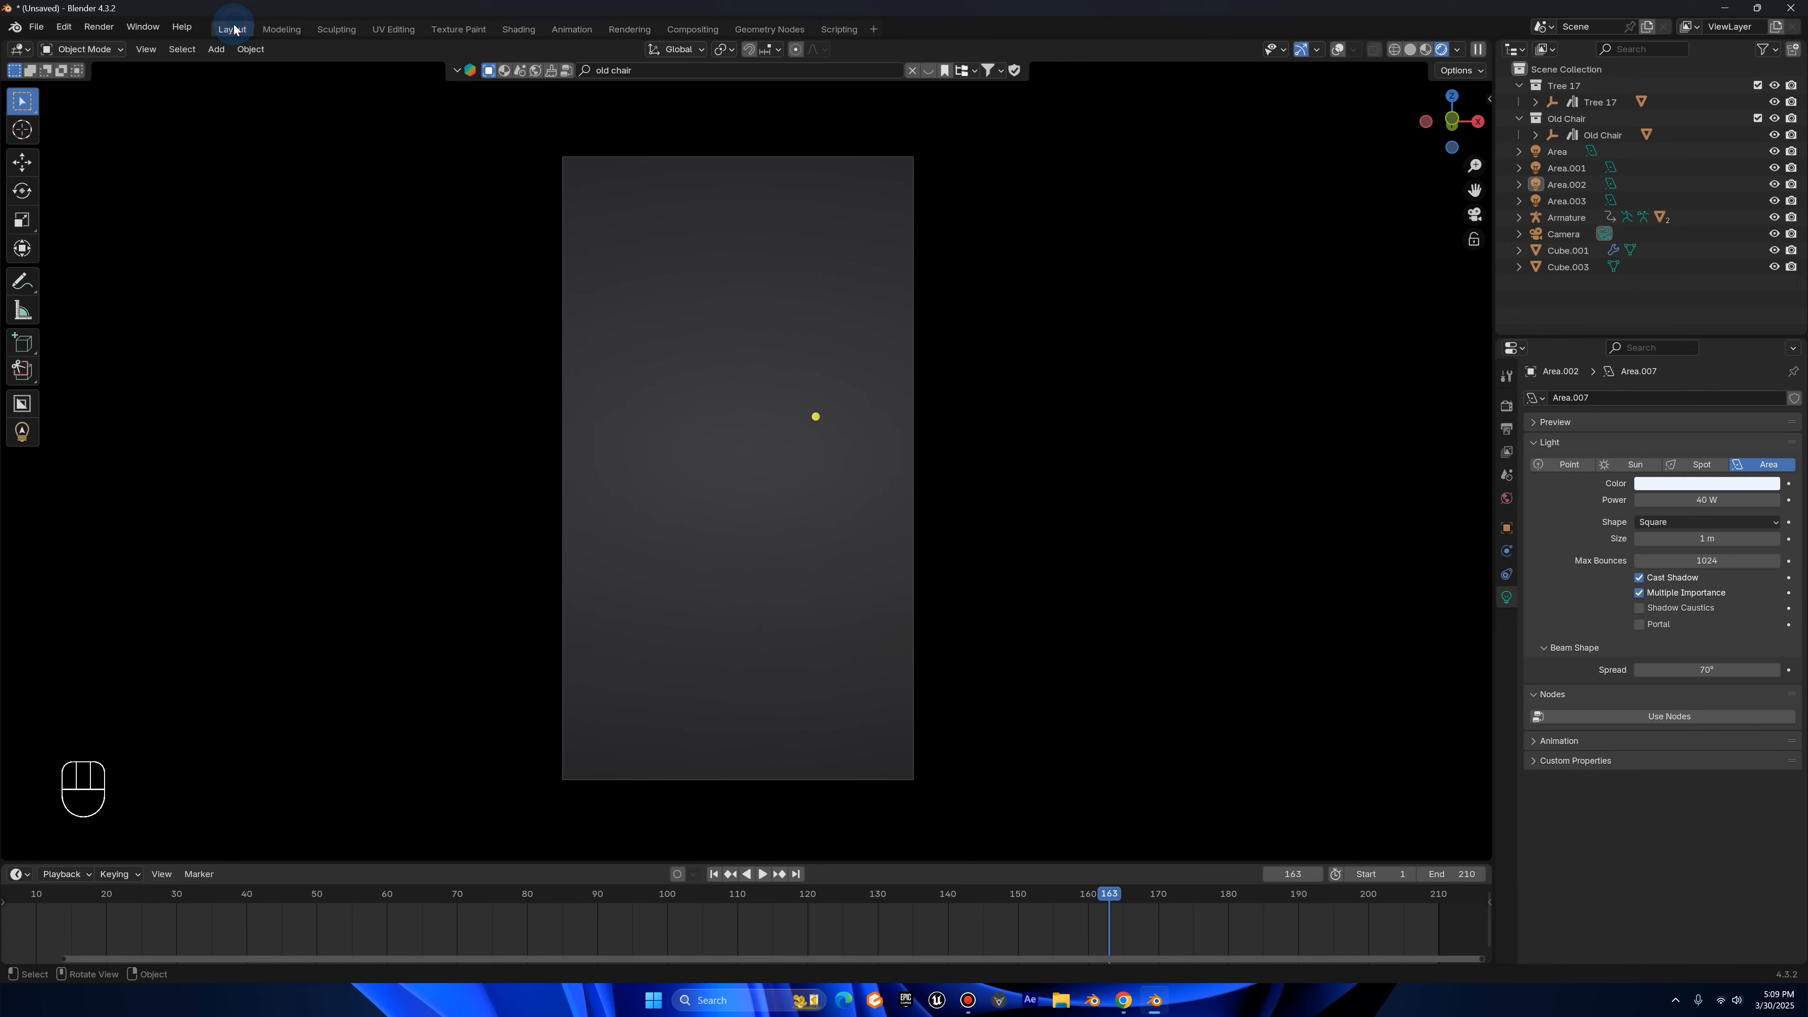
key("ctrl+s")
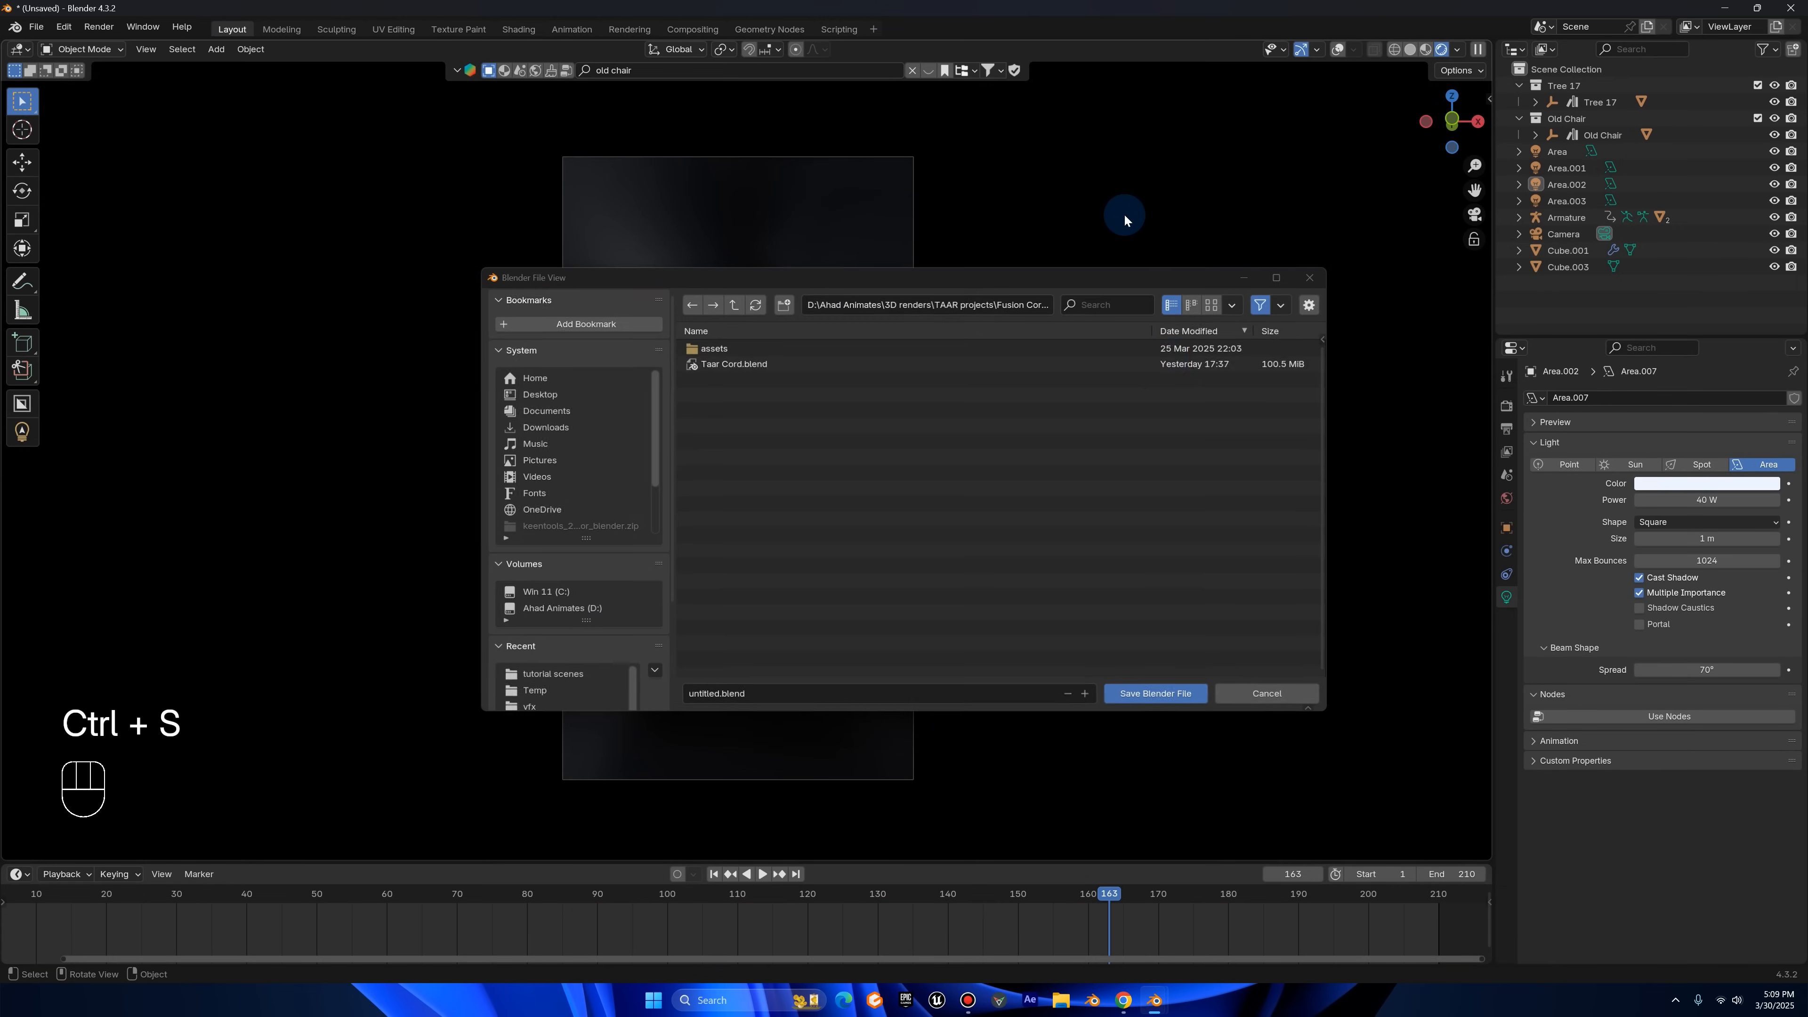
left_click(1257, 692)
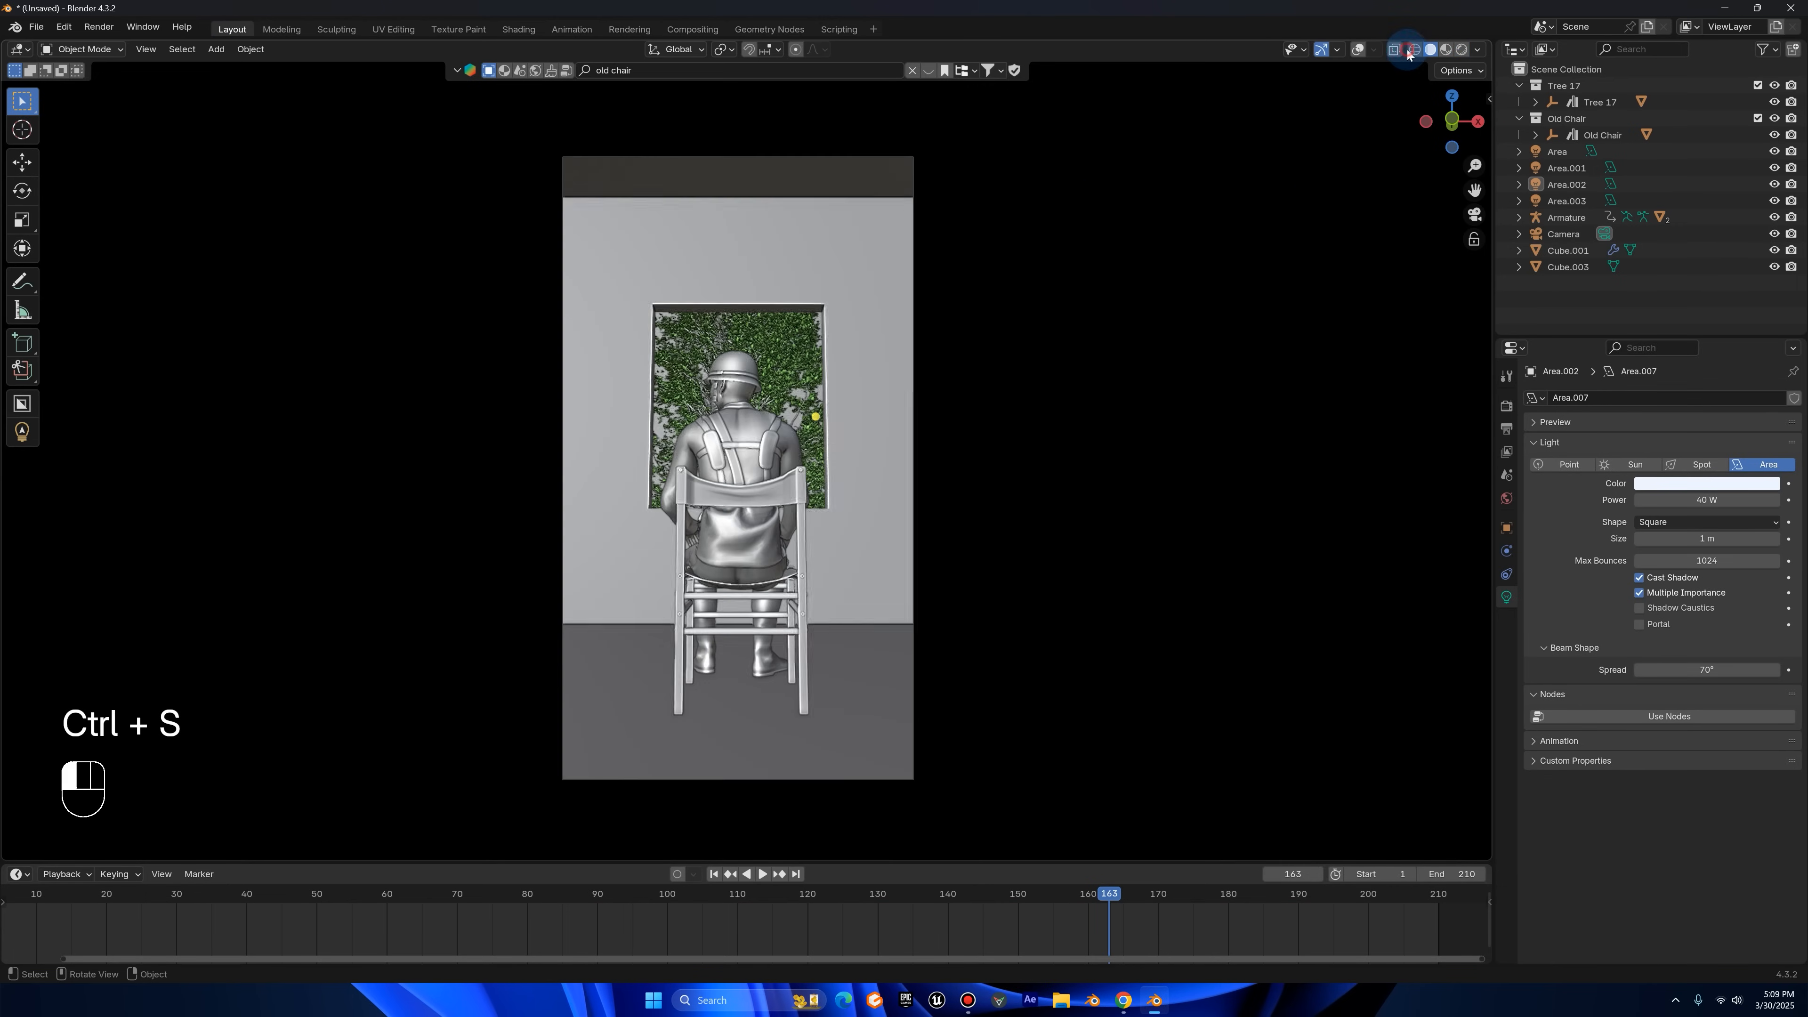
- Set the final render's maximum samples to 256 and minimum samples to 64, and render the current frame
left_click(1508, 412)
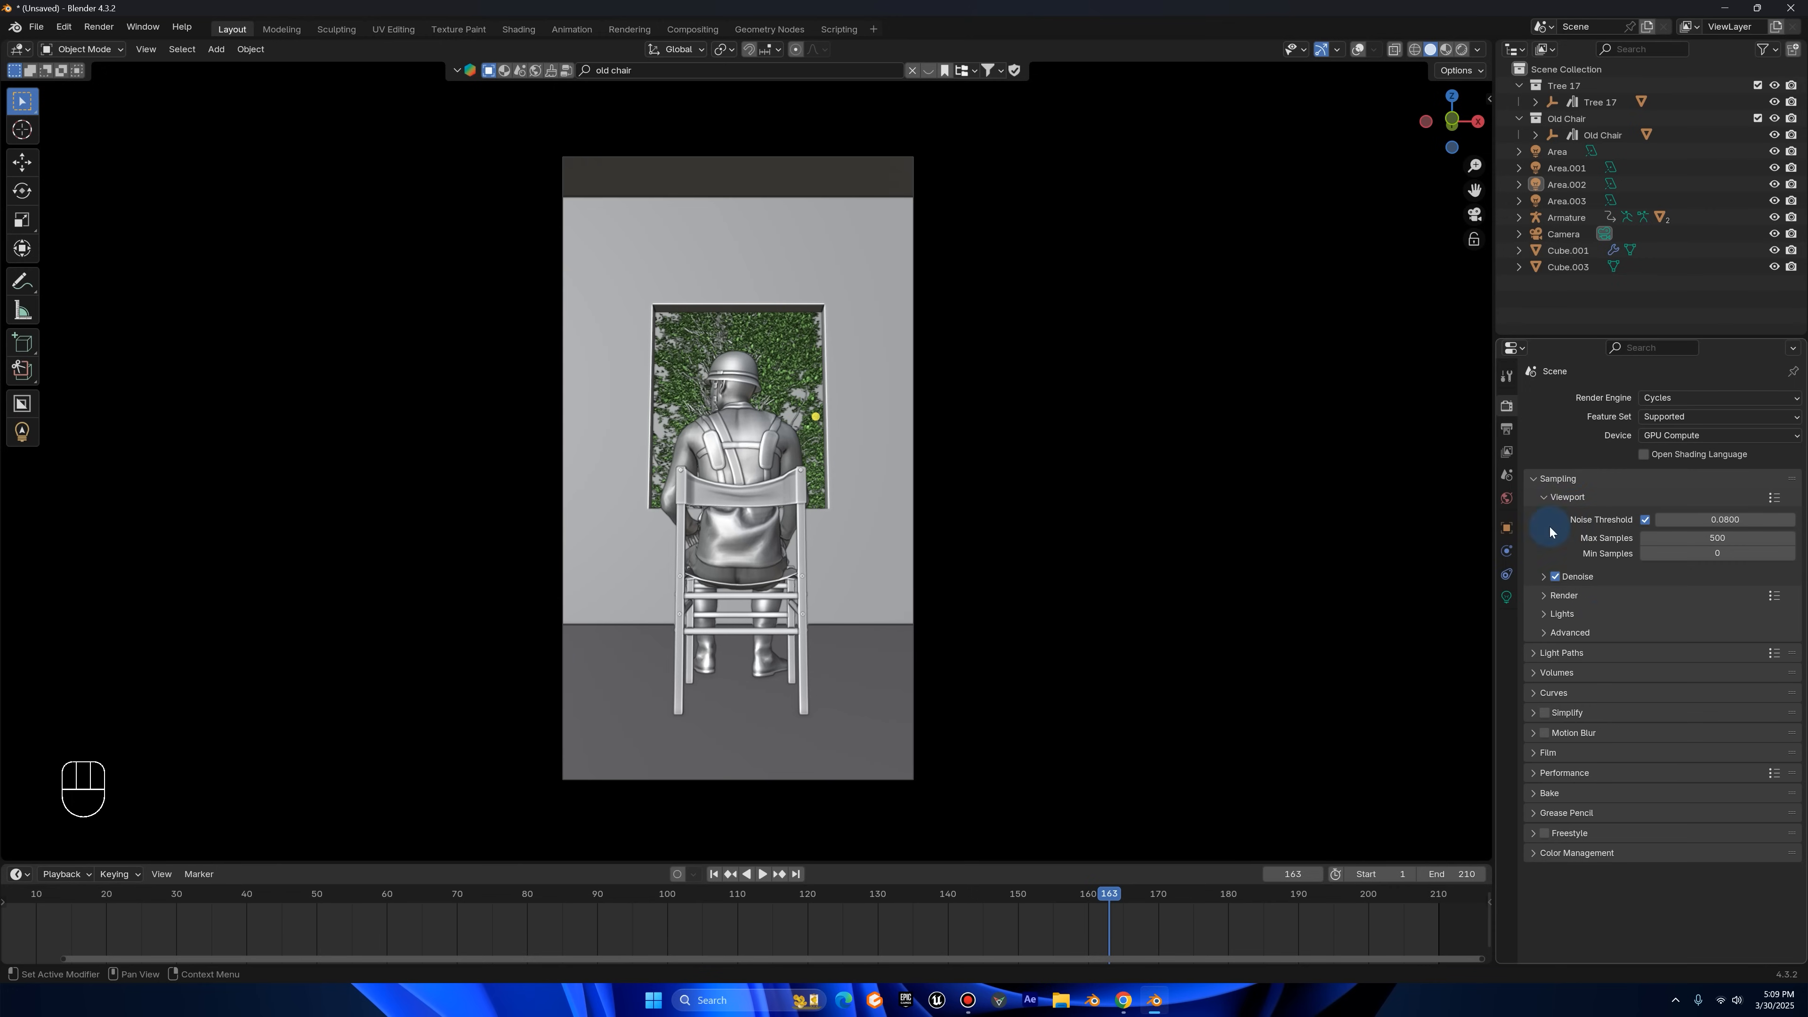
left_click(1542, 577)
left_click(1541, 577)
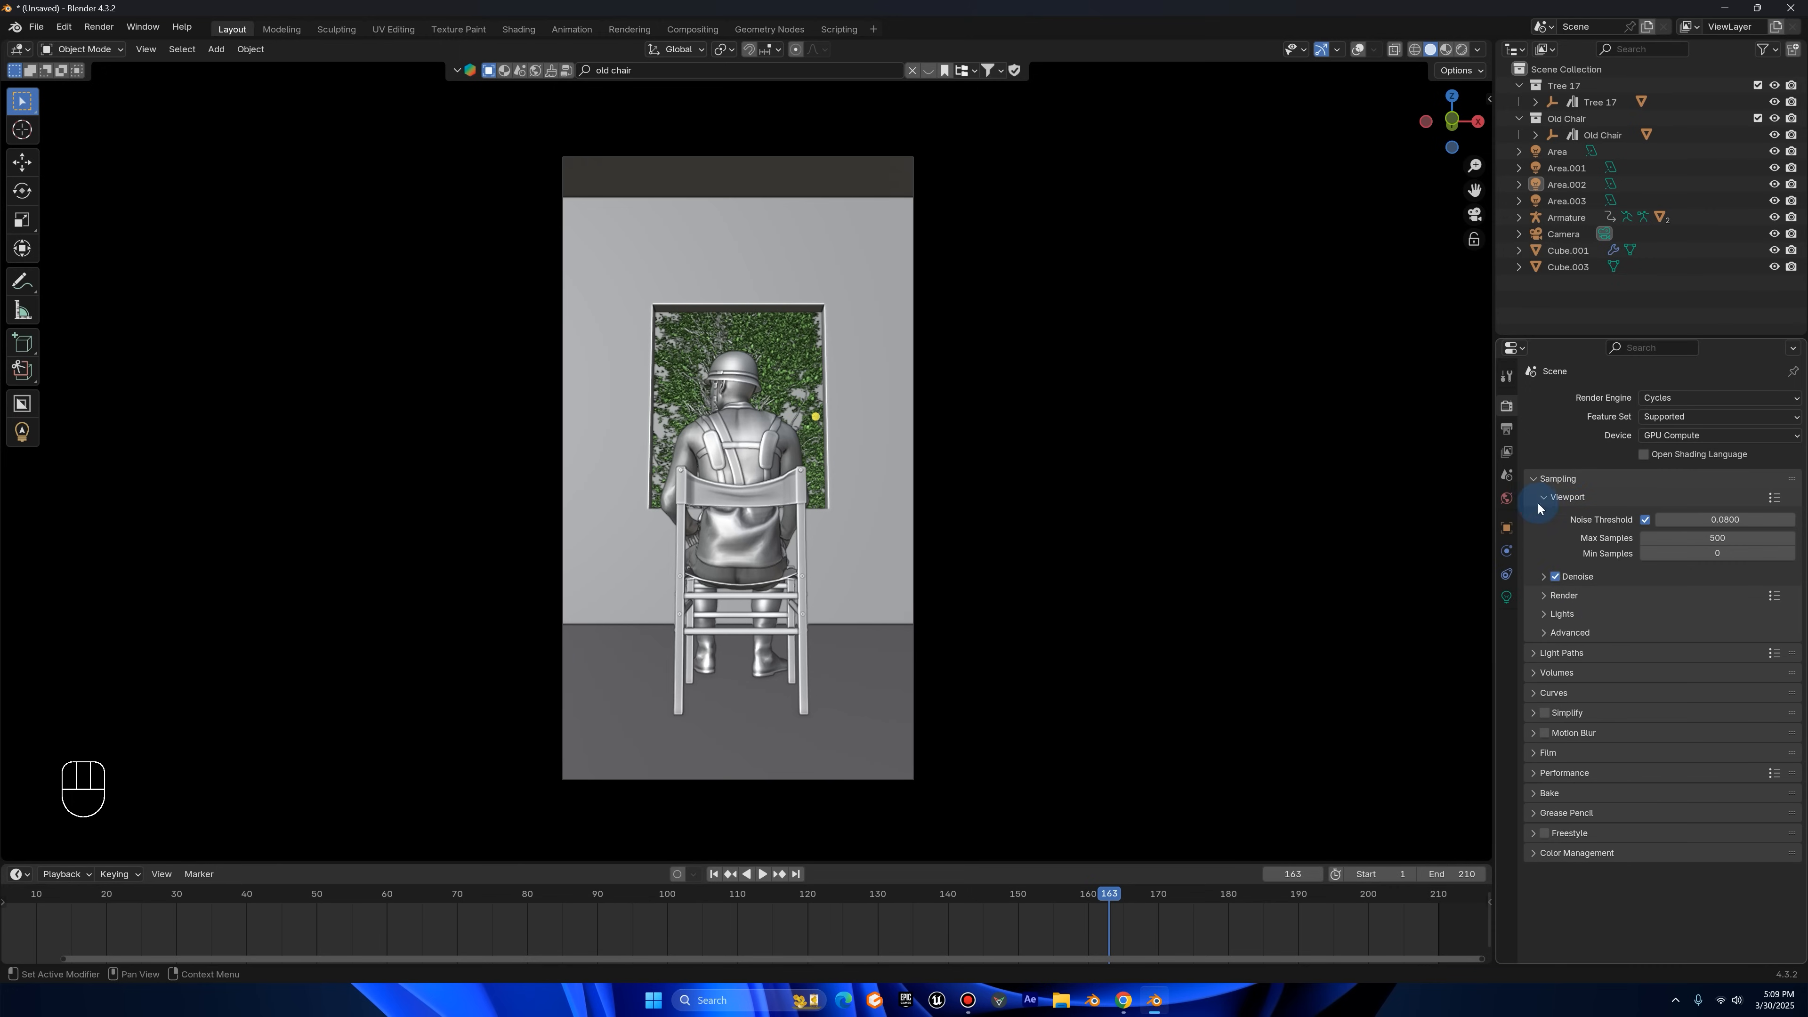
left_click(1550, 597)
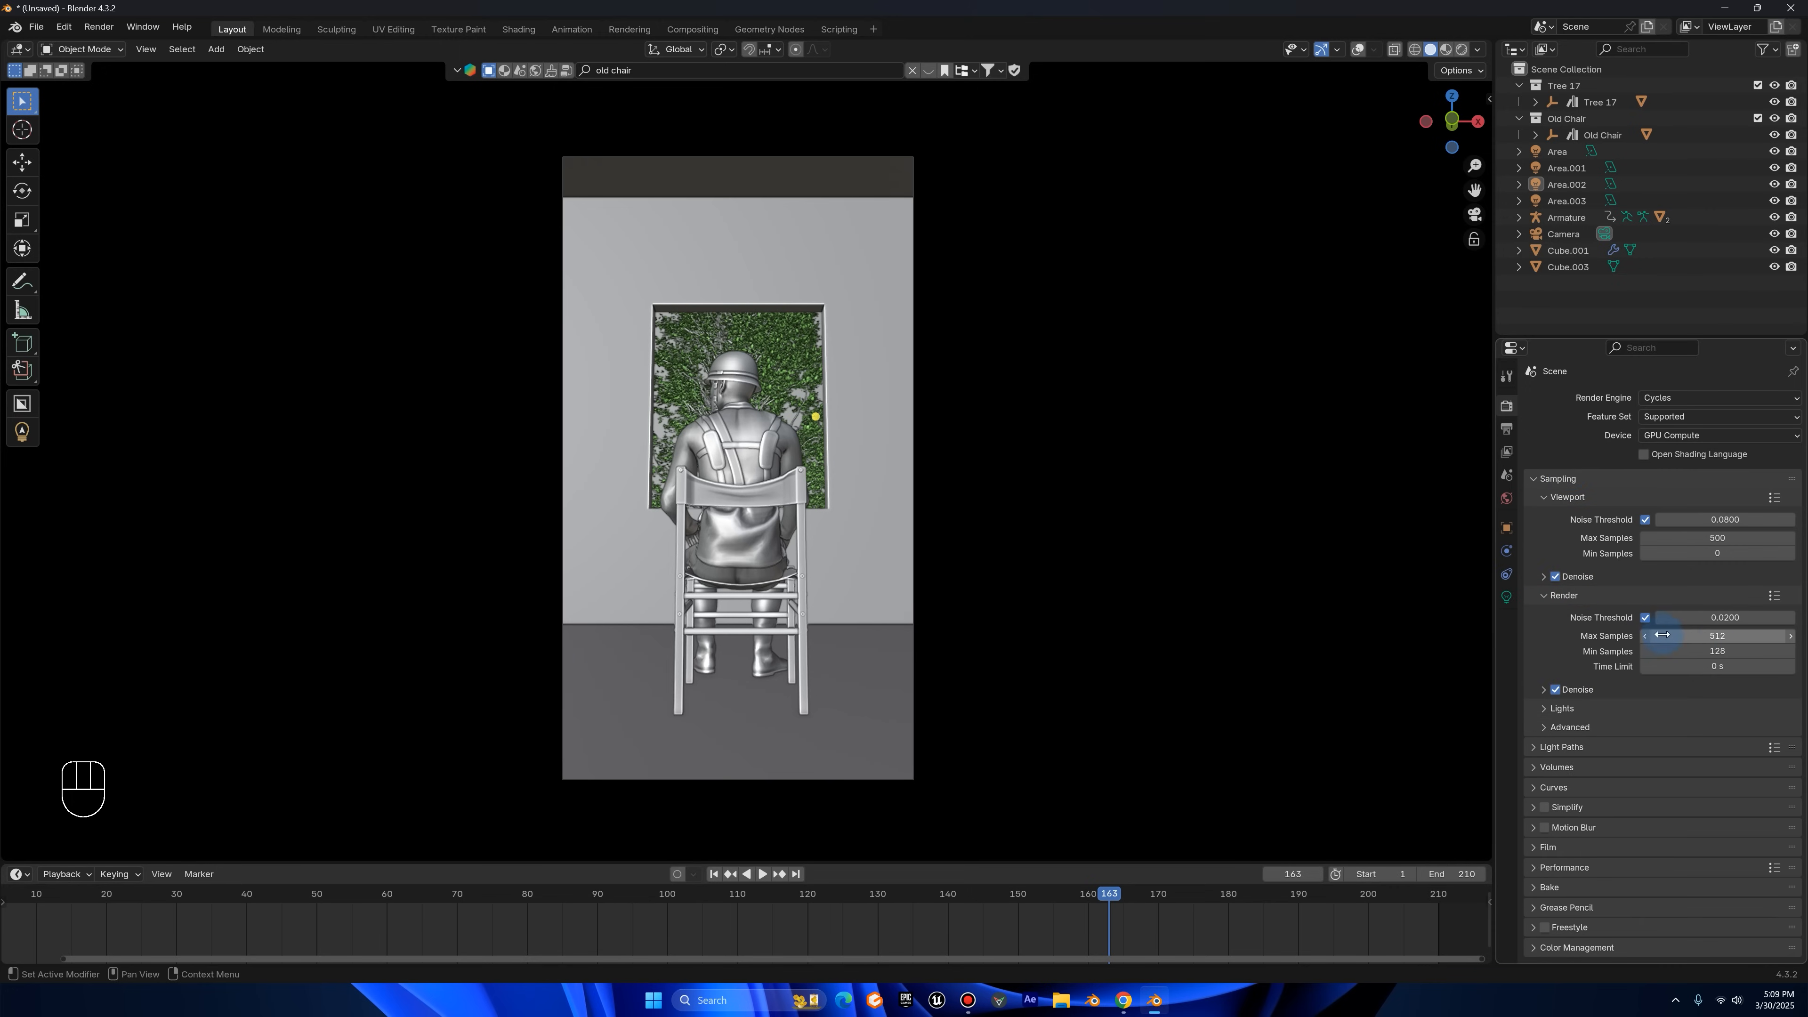
left_click(1730, 636)
type("256")
key("Return")
left_click(1727, 651)
type("64")
key("Return")
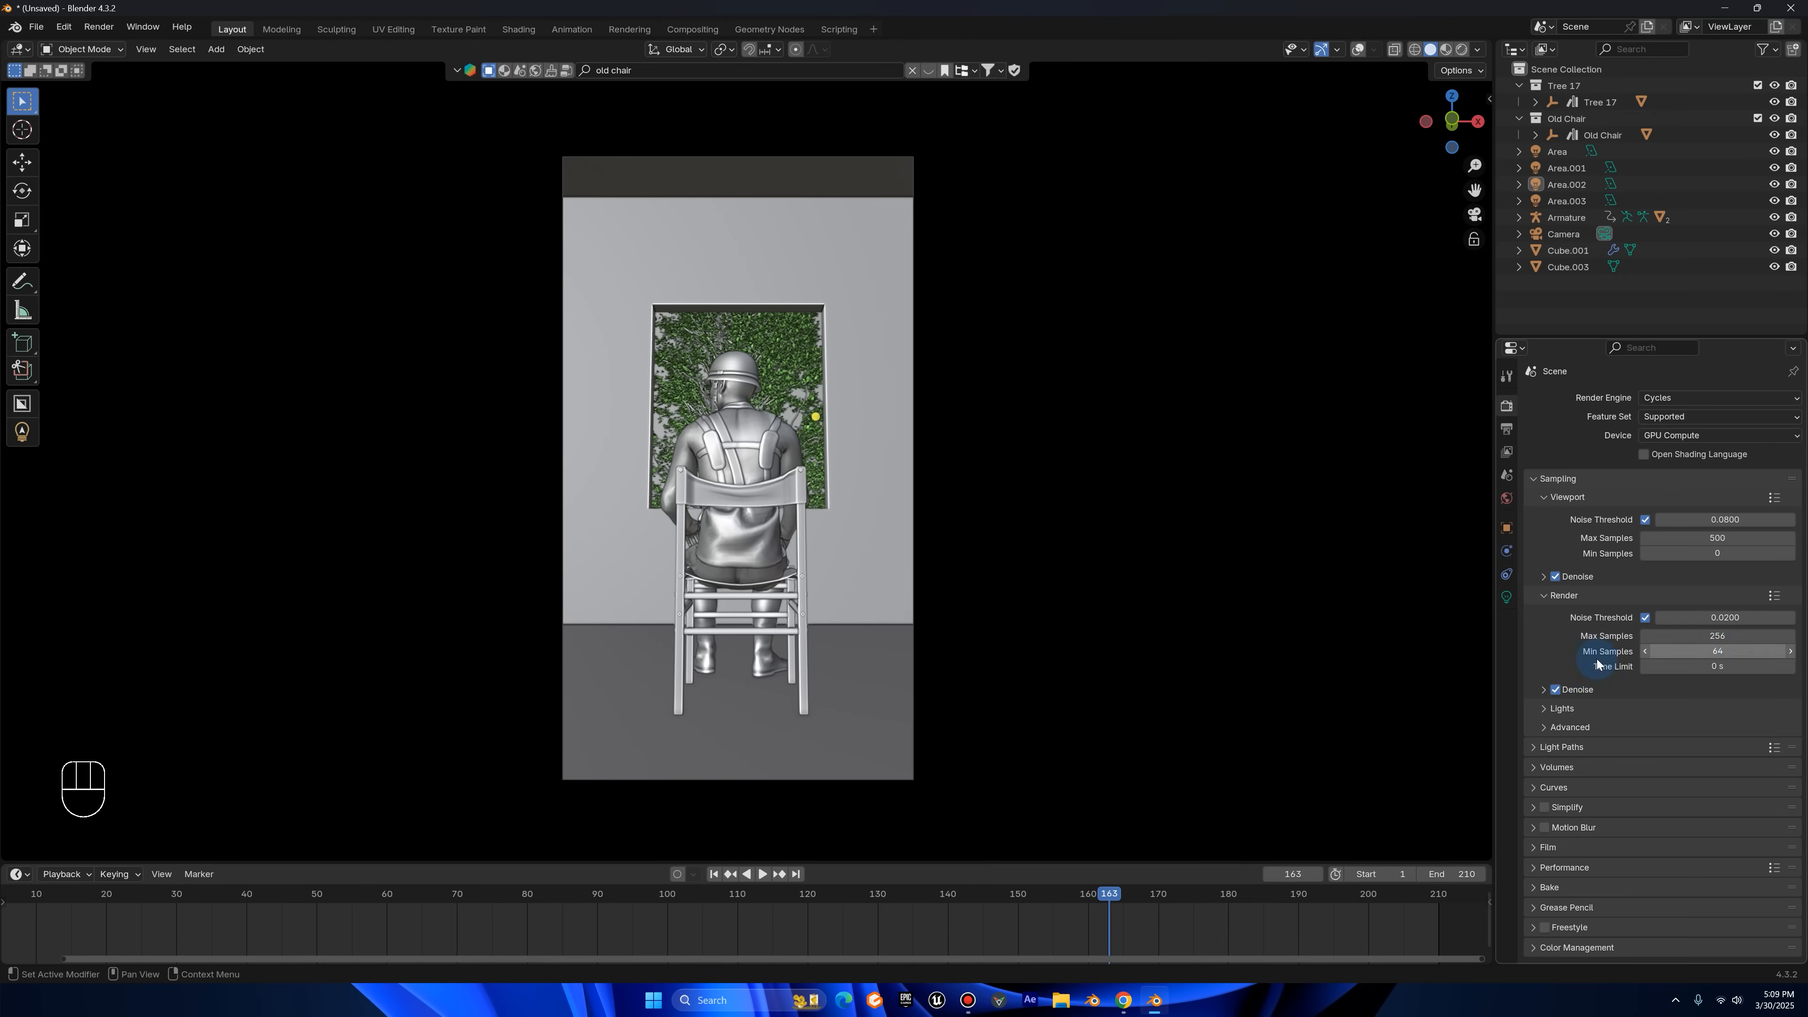
key("F12")
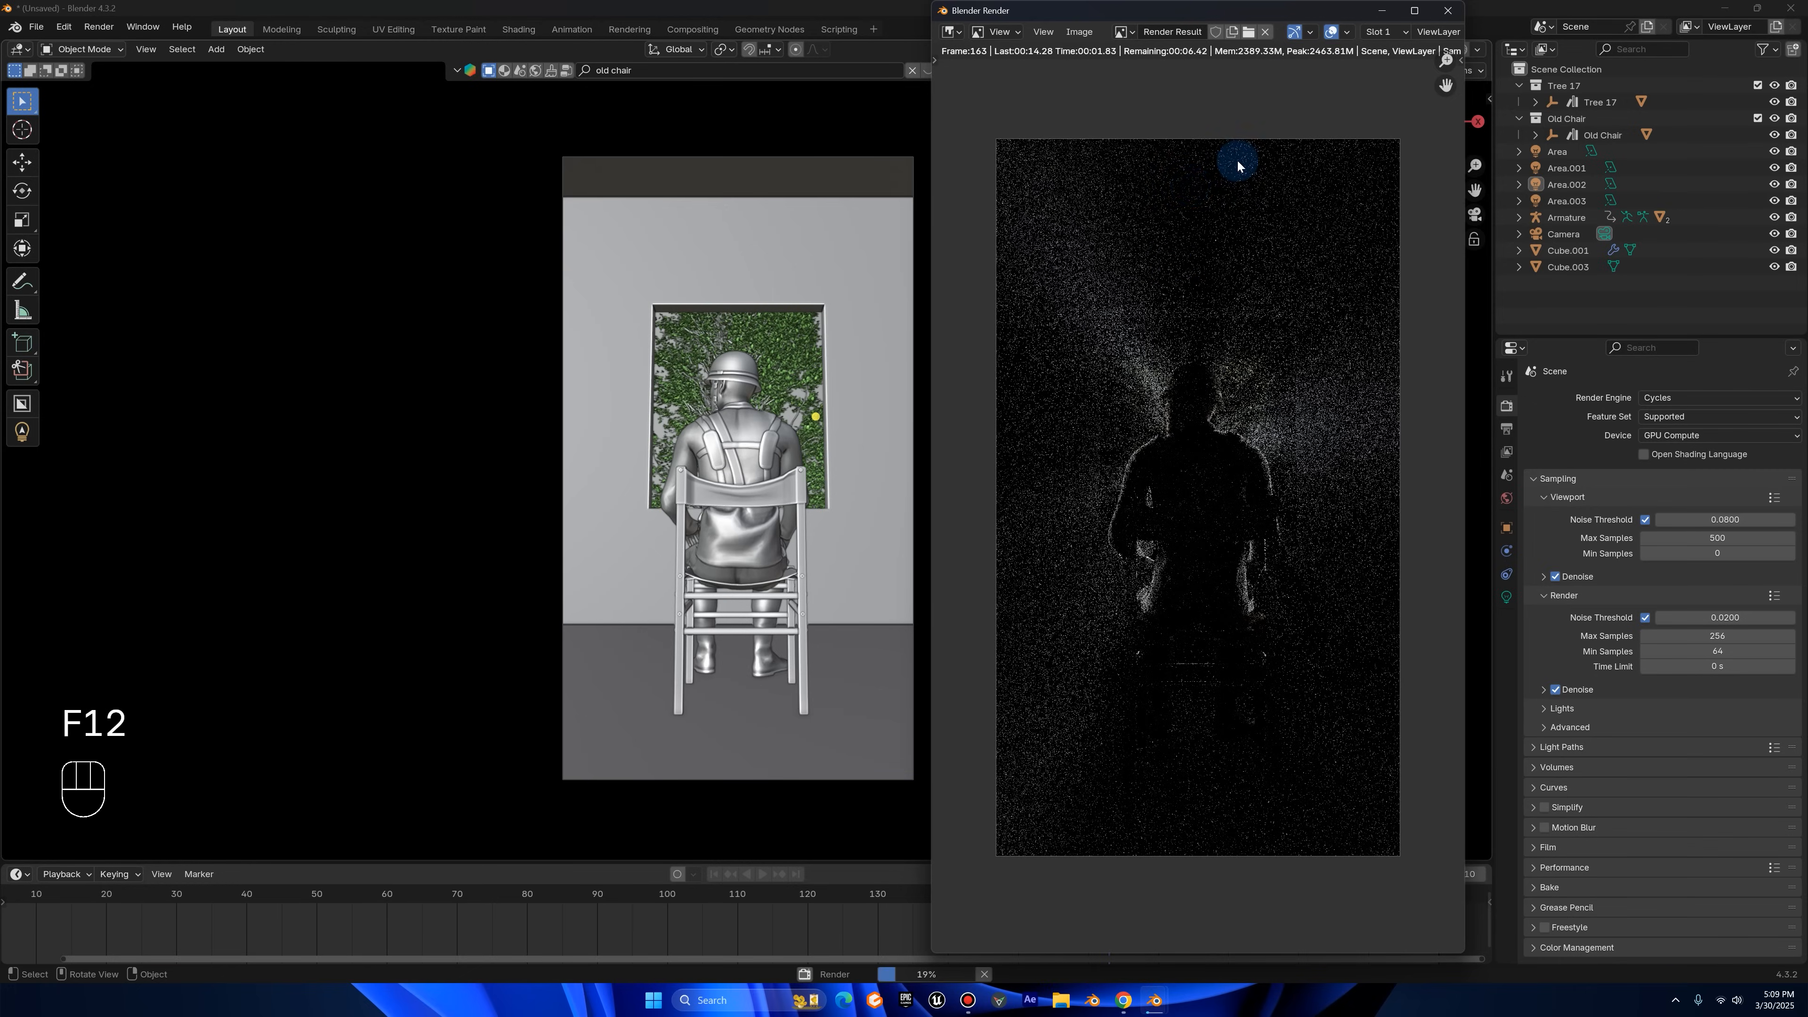
- Dismiss the finished render and enable compositing nodes in the Compositing workspace
scroll(1239, 161, "down", 1)
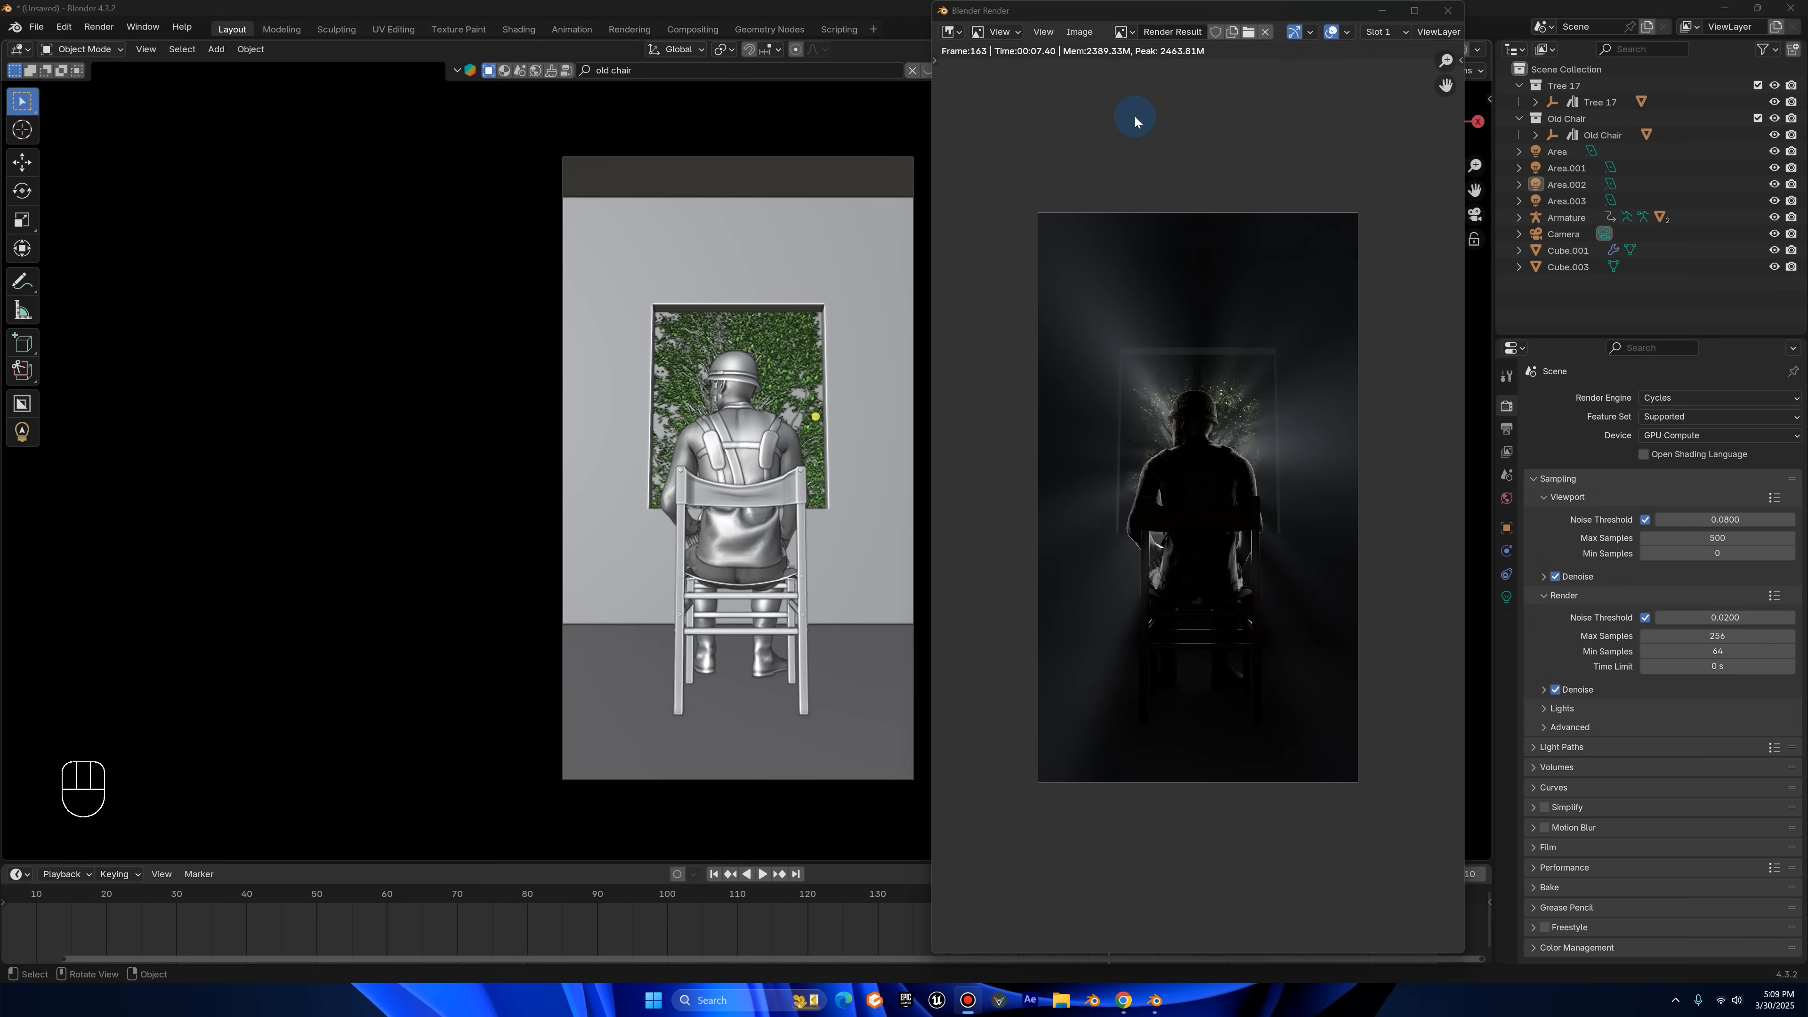
left_click(1447, 11)
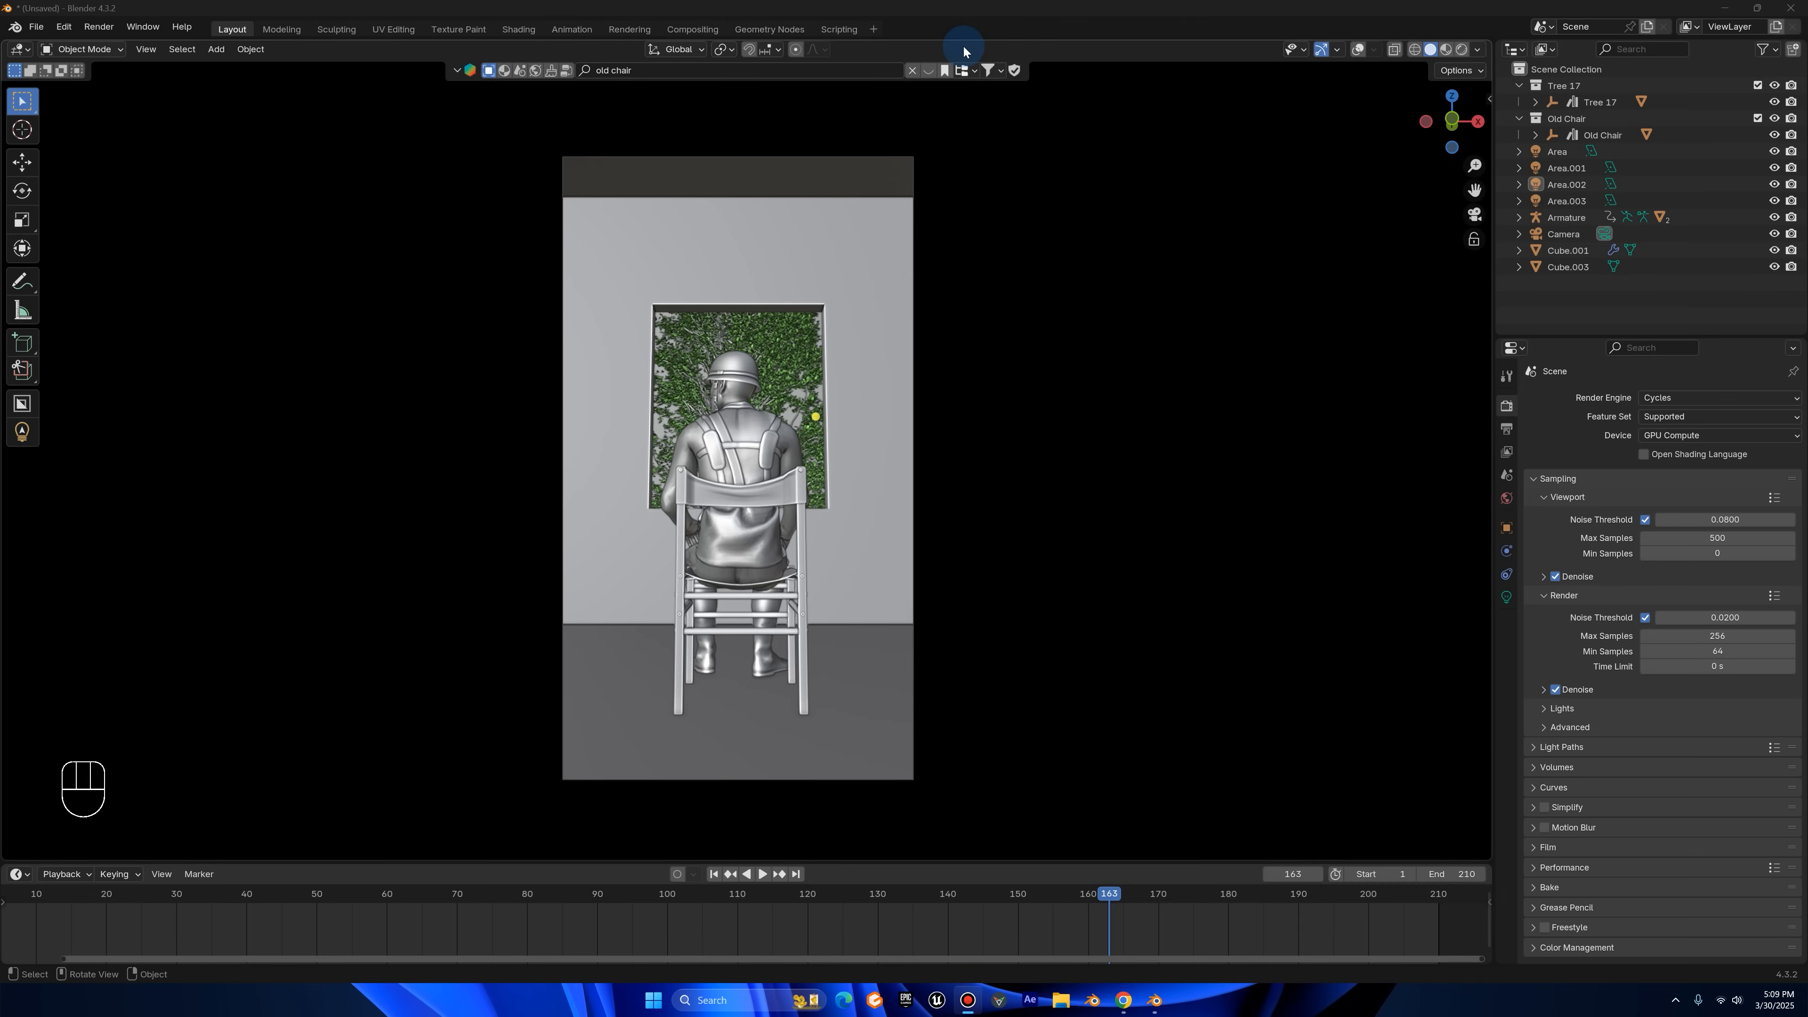
left_click(689, 30)
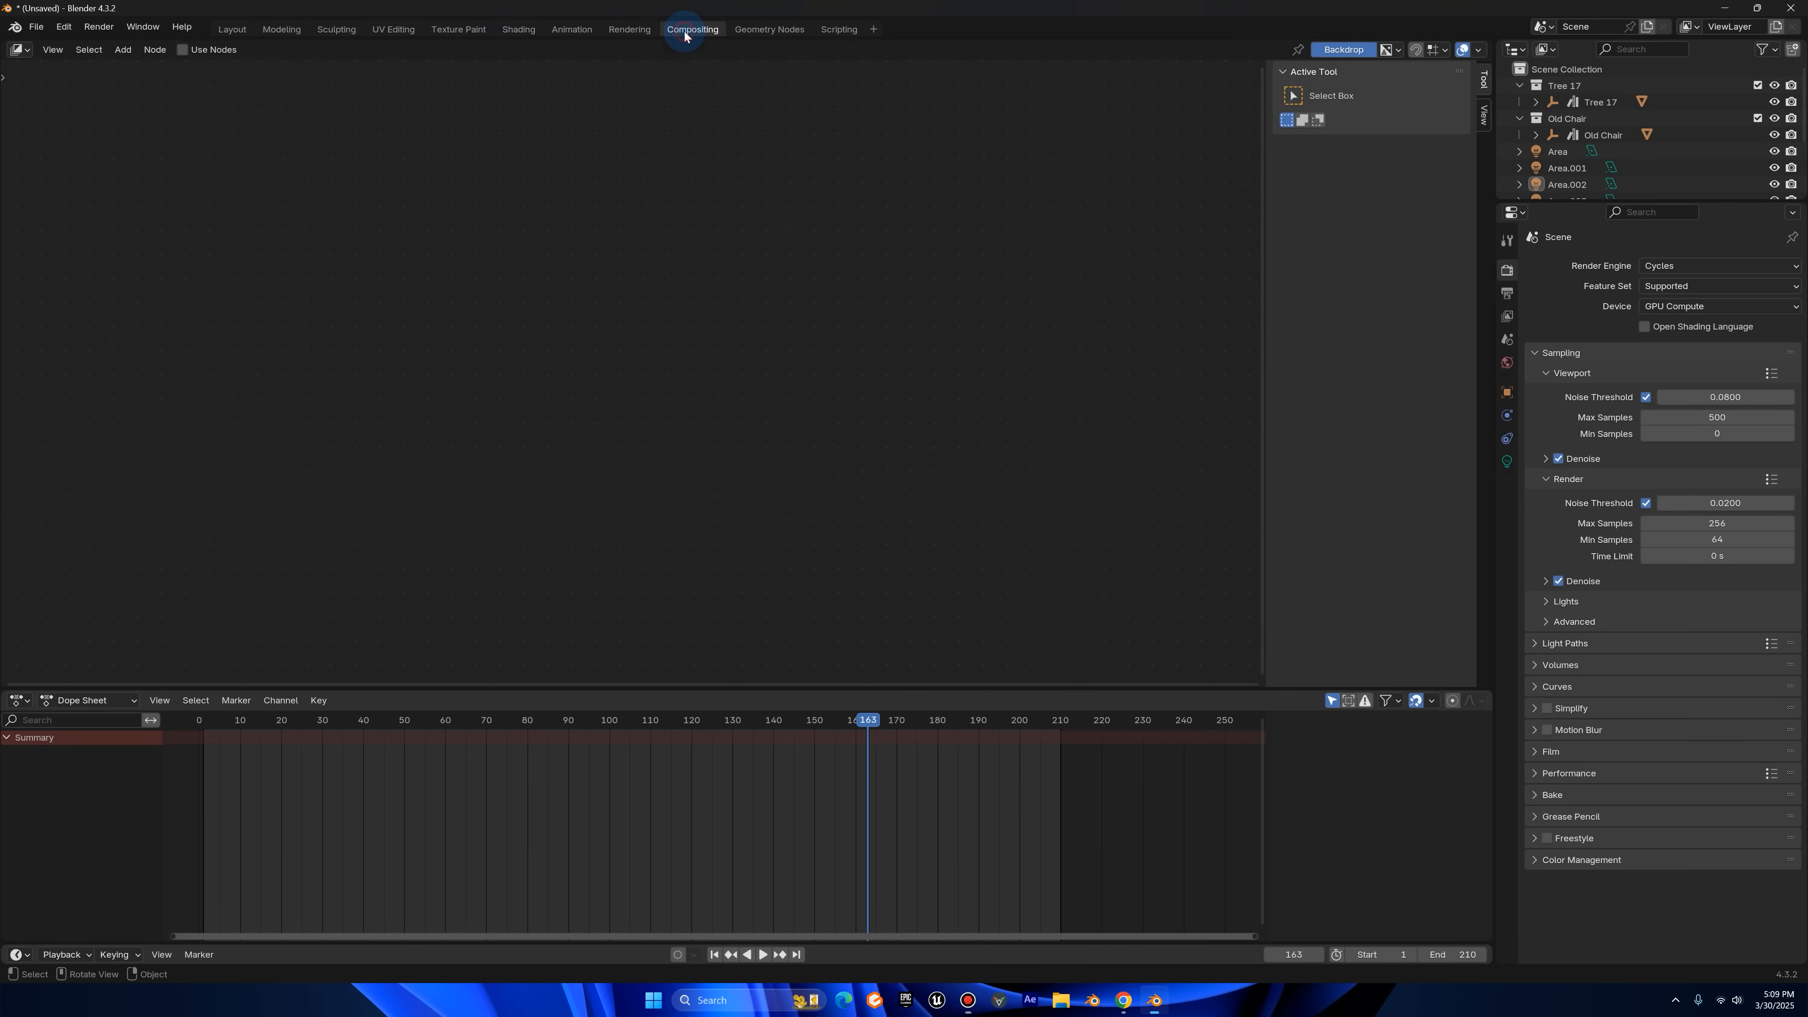
left_click(183, 50)
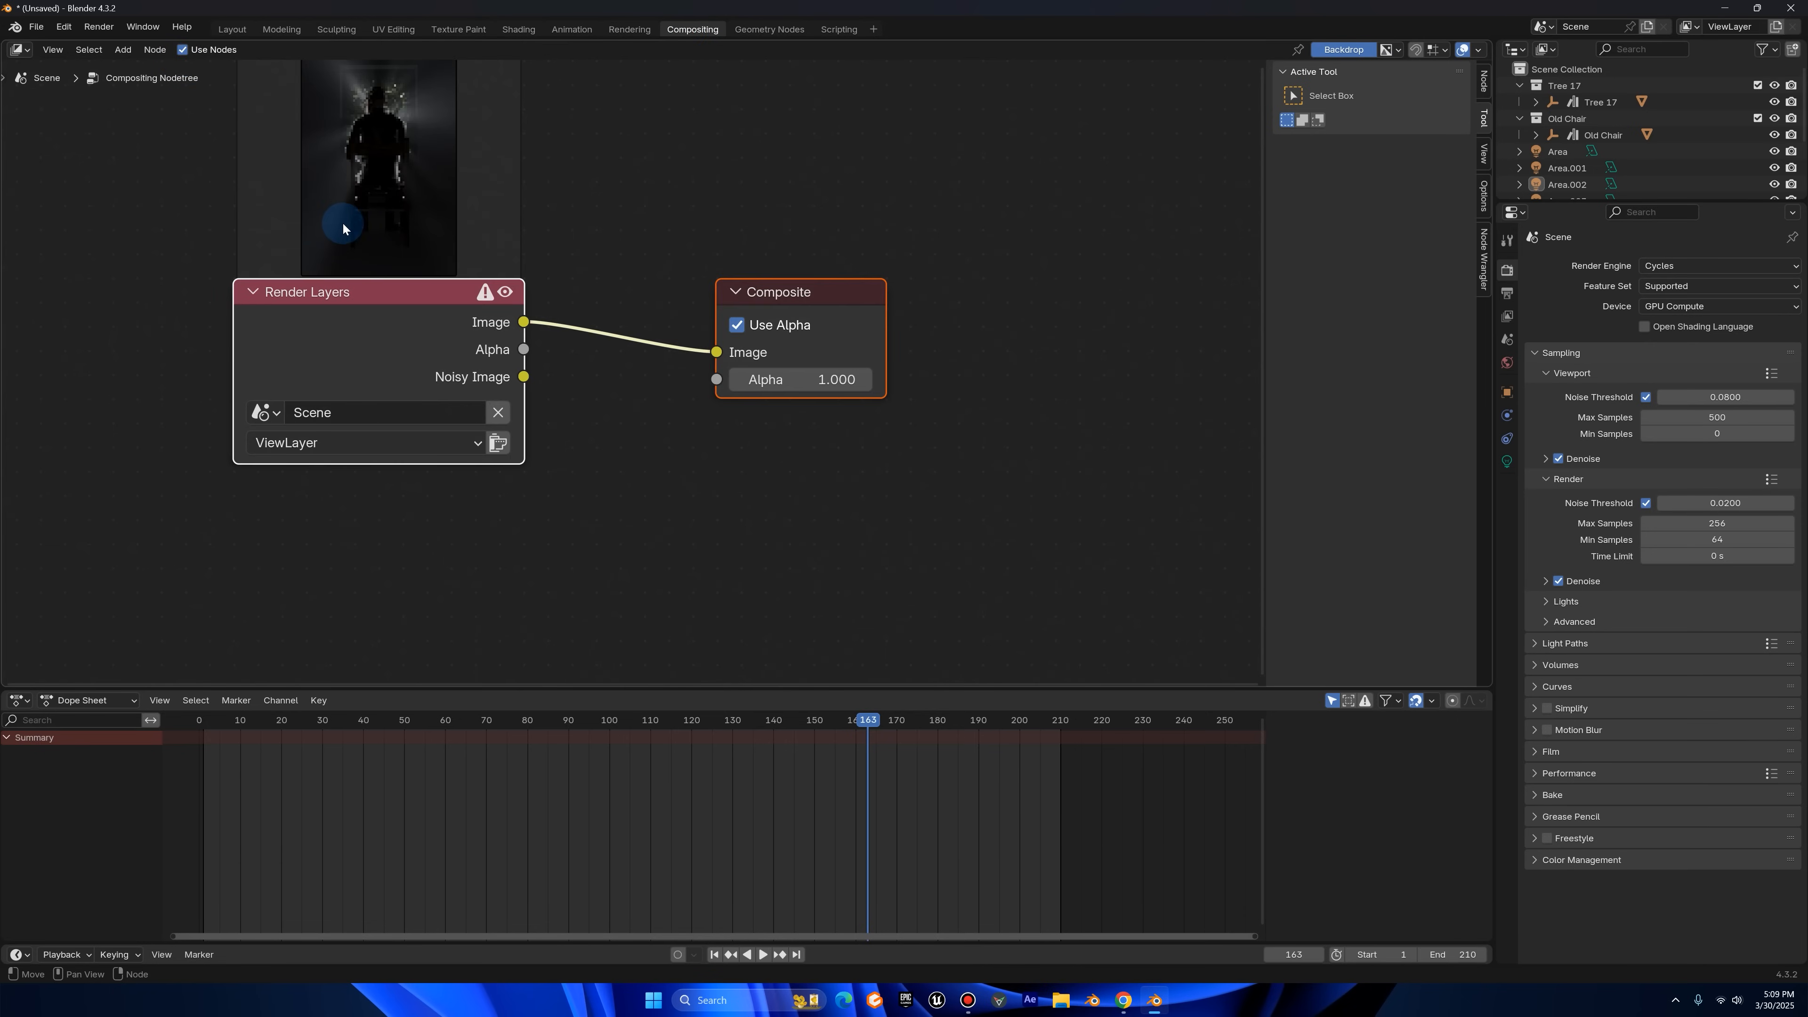
- Move the Render Layers node far away from the Composite node and enlarge the node editor over the dope sheet
scroll(343, 221, "down", 5)
middle_click_drag(447, 249, 817, 366)
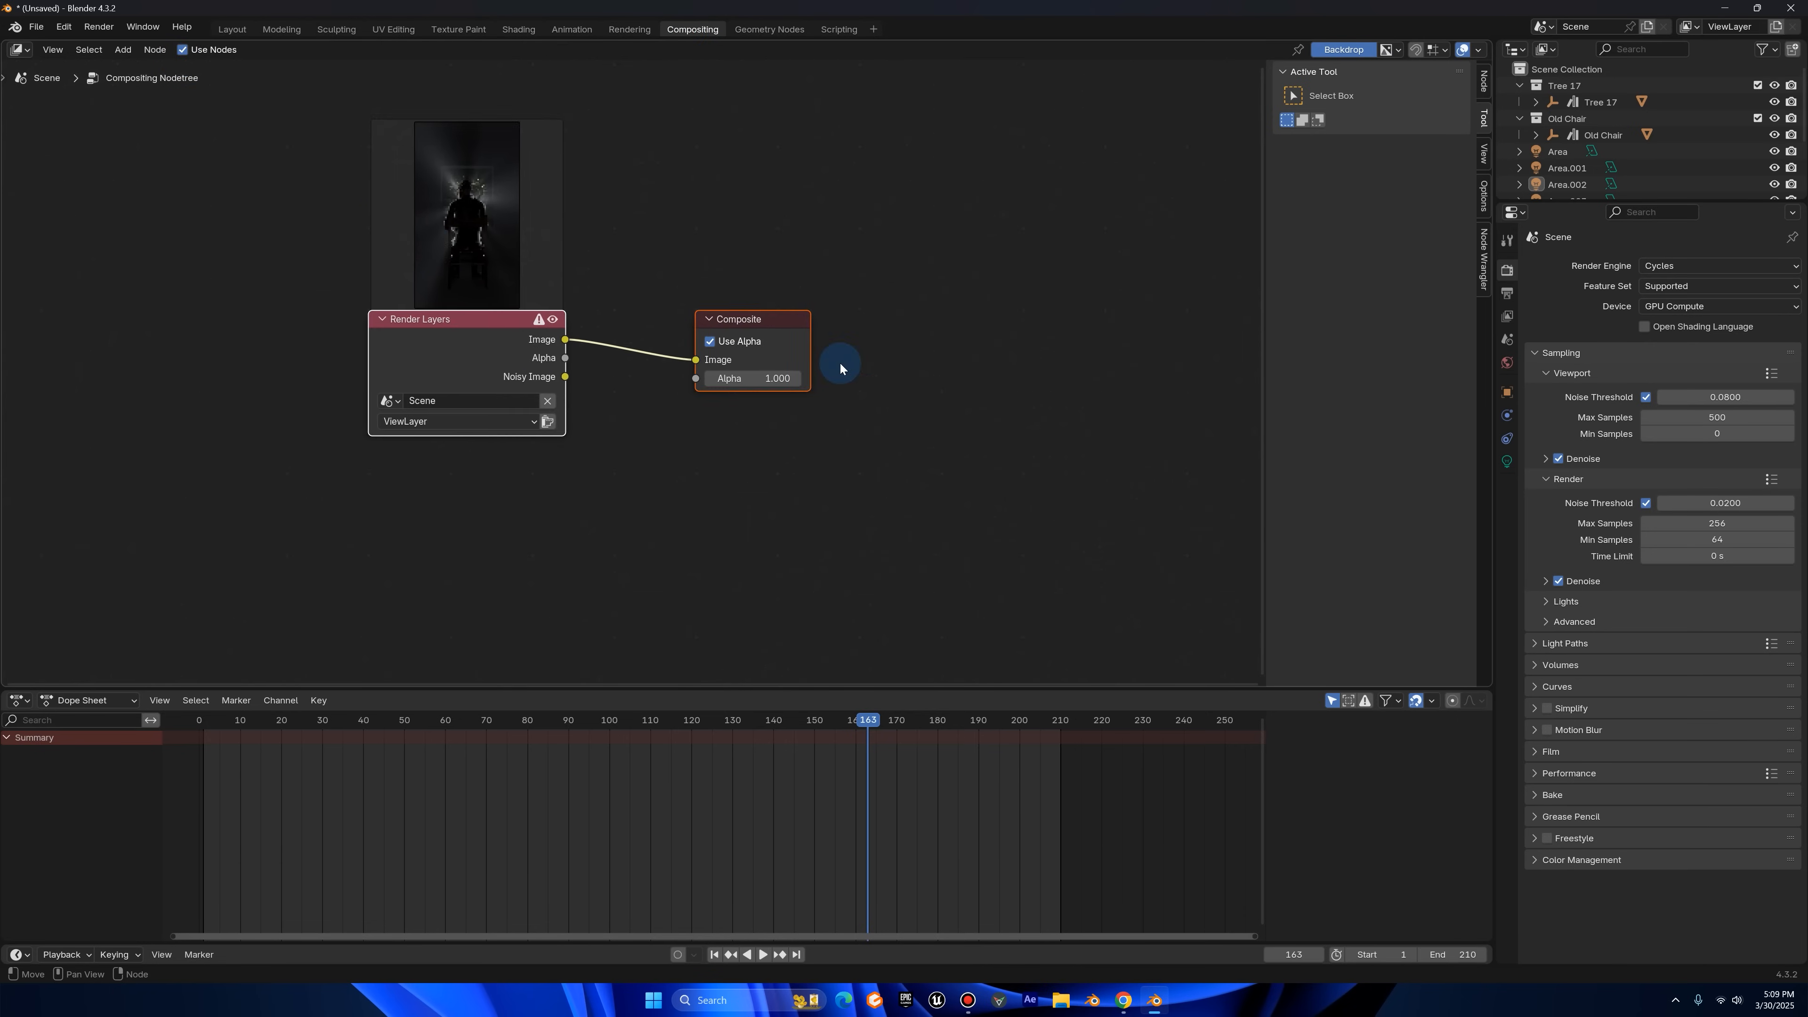
scroll(809, 435, "down", 3)
left_click(936, 330)
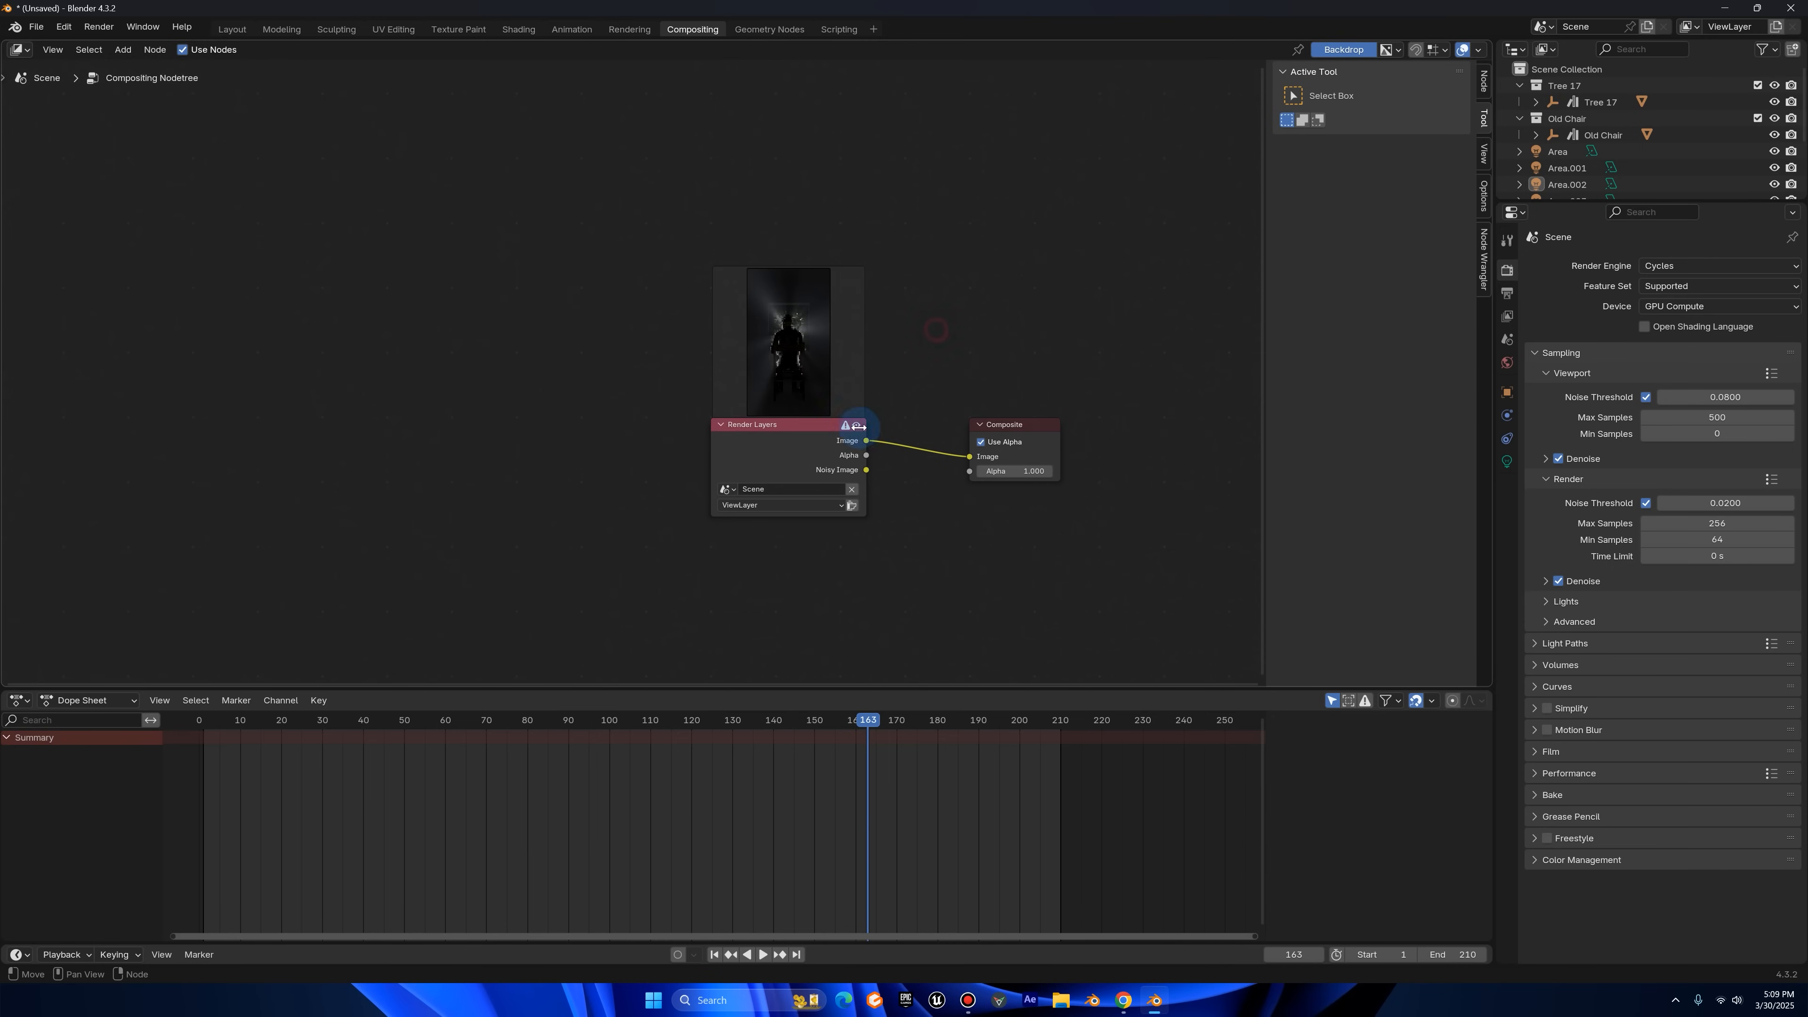
left_click_drag(789, 439, 139, 410)
scroll(374, 467, "down", 1)
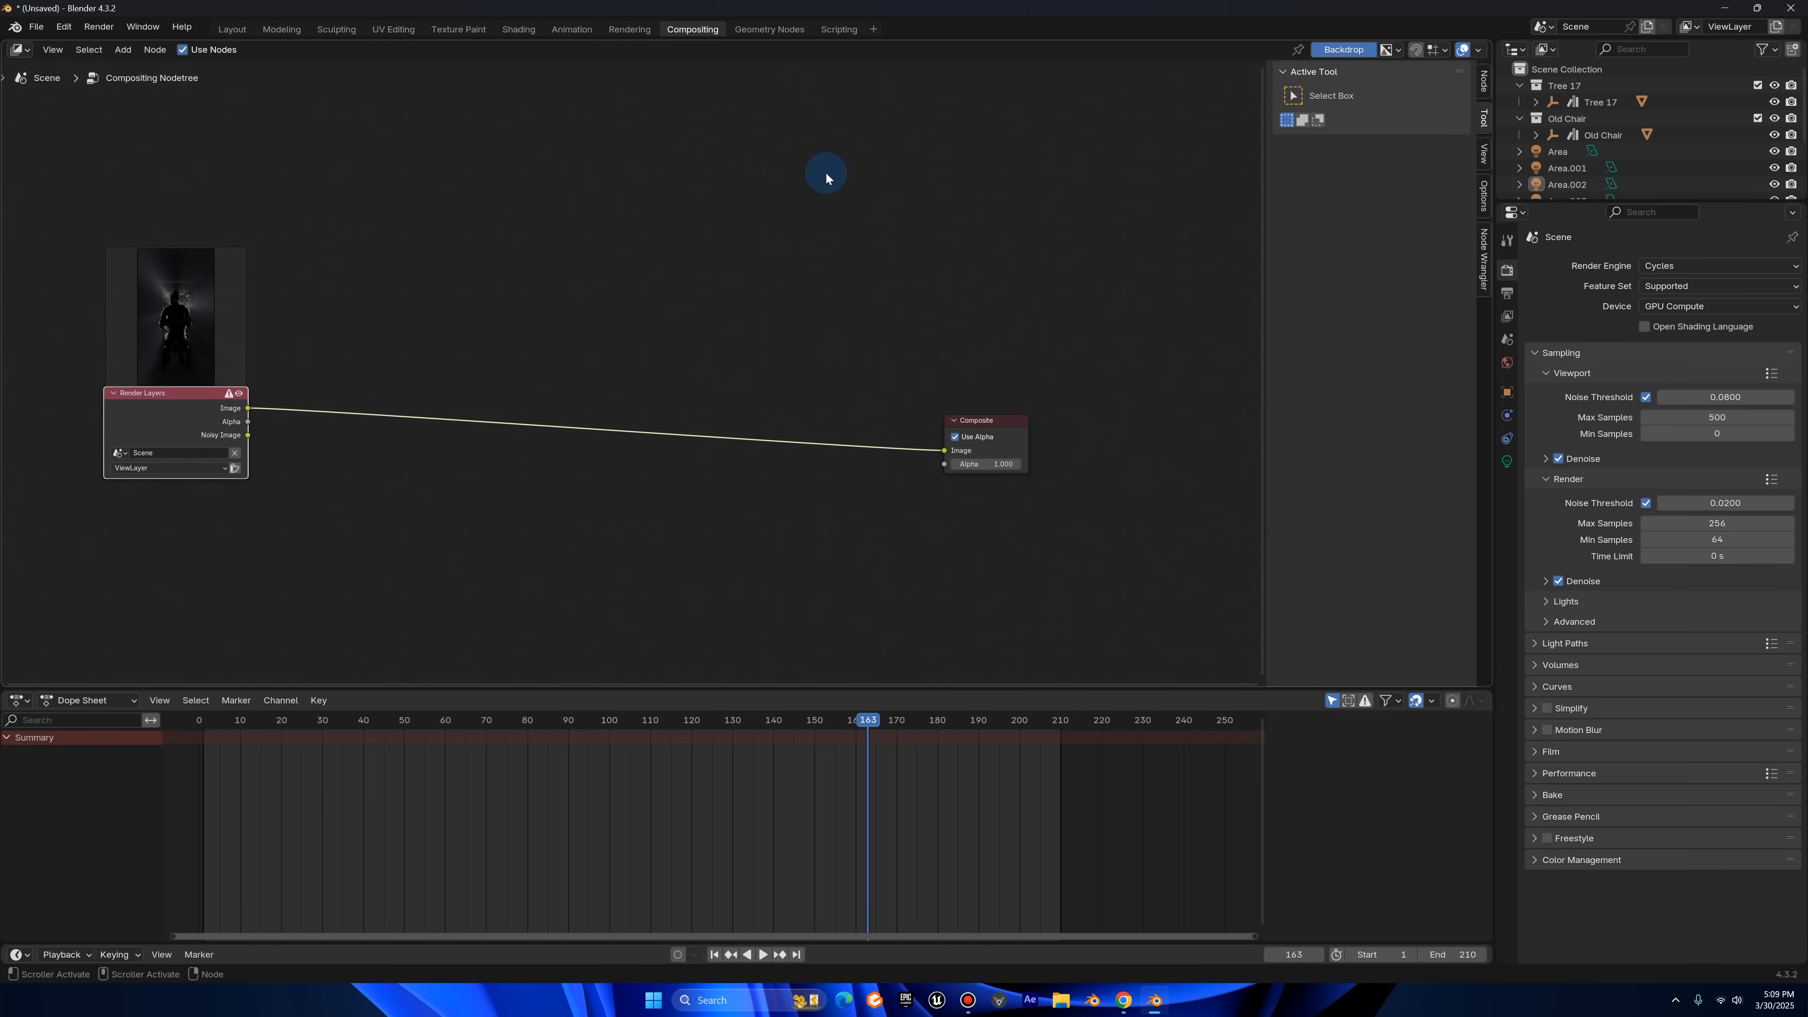
left_click_drag(731, 689, 722, 856)
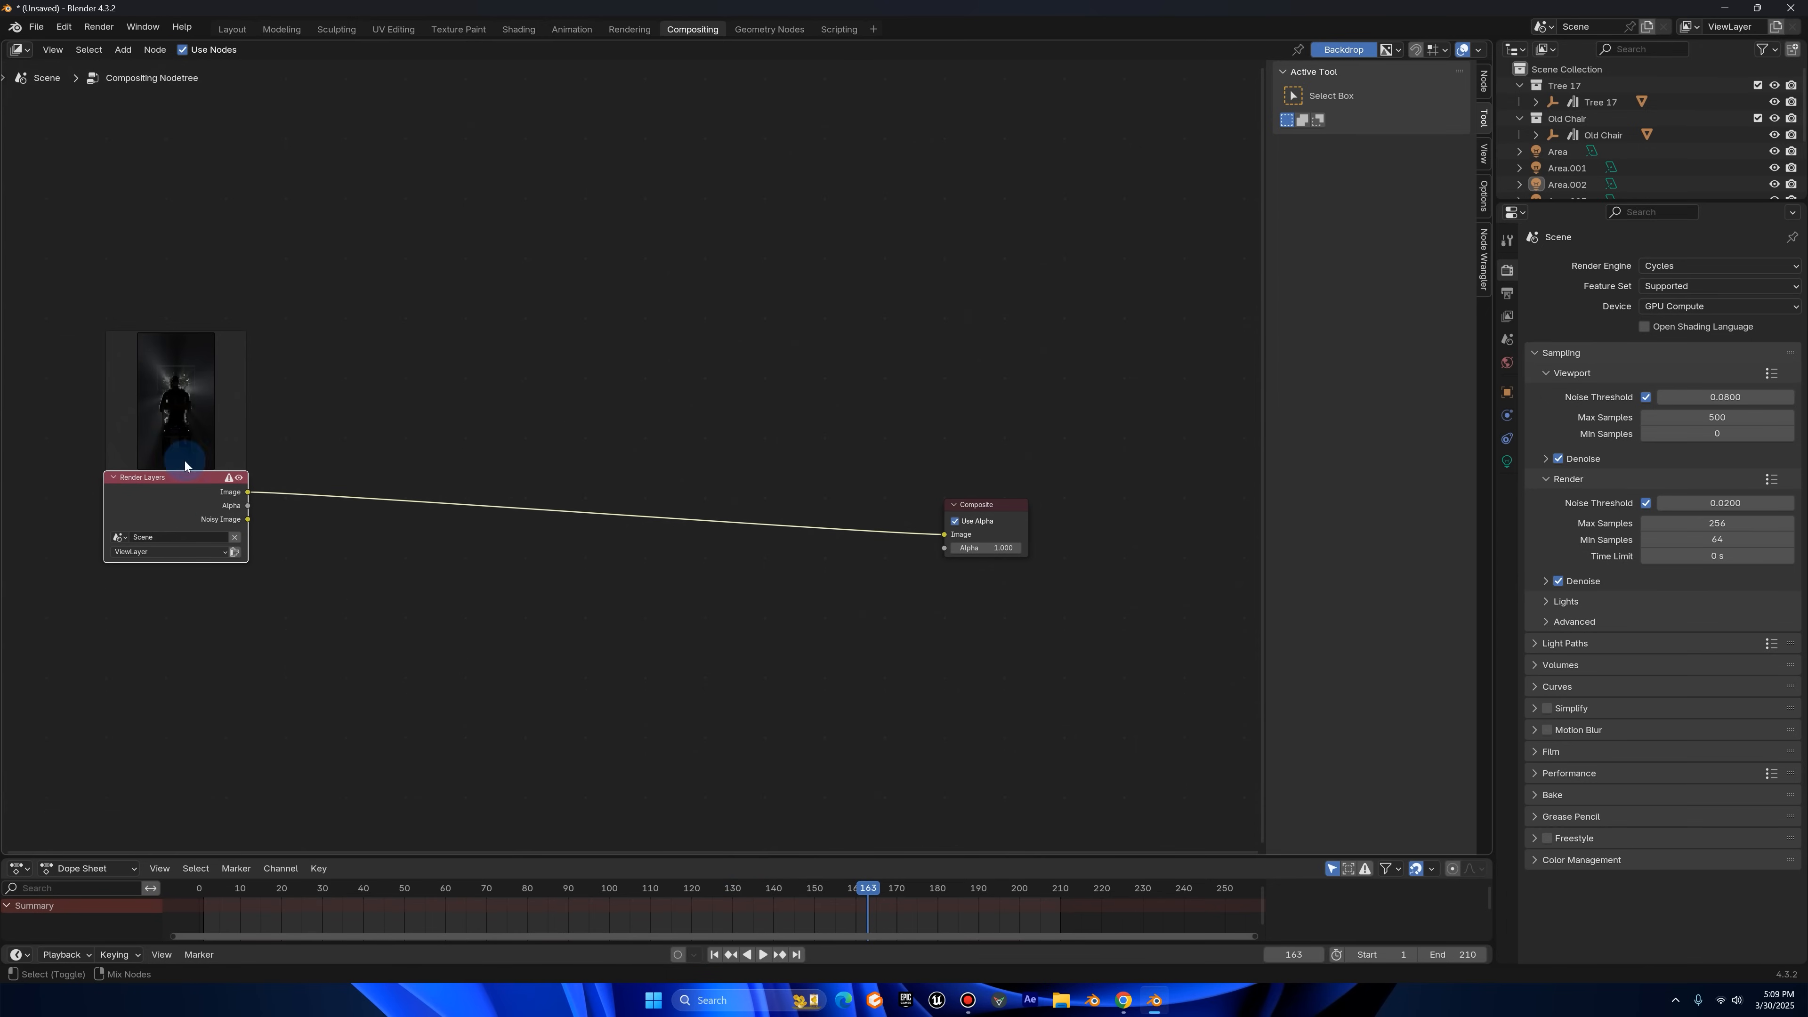
- Attach a Viewer node to the Render Layers image as backdrop preview, and place it just above the Composite node
left_click(178, 493, "ctrl+shift")
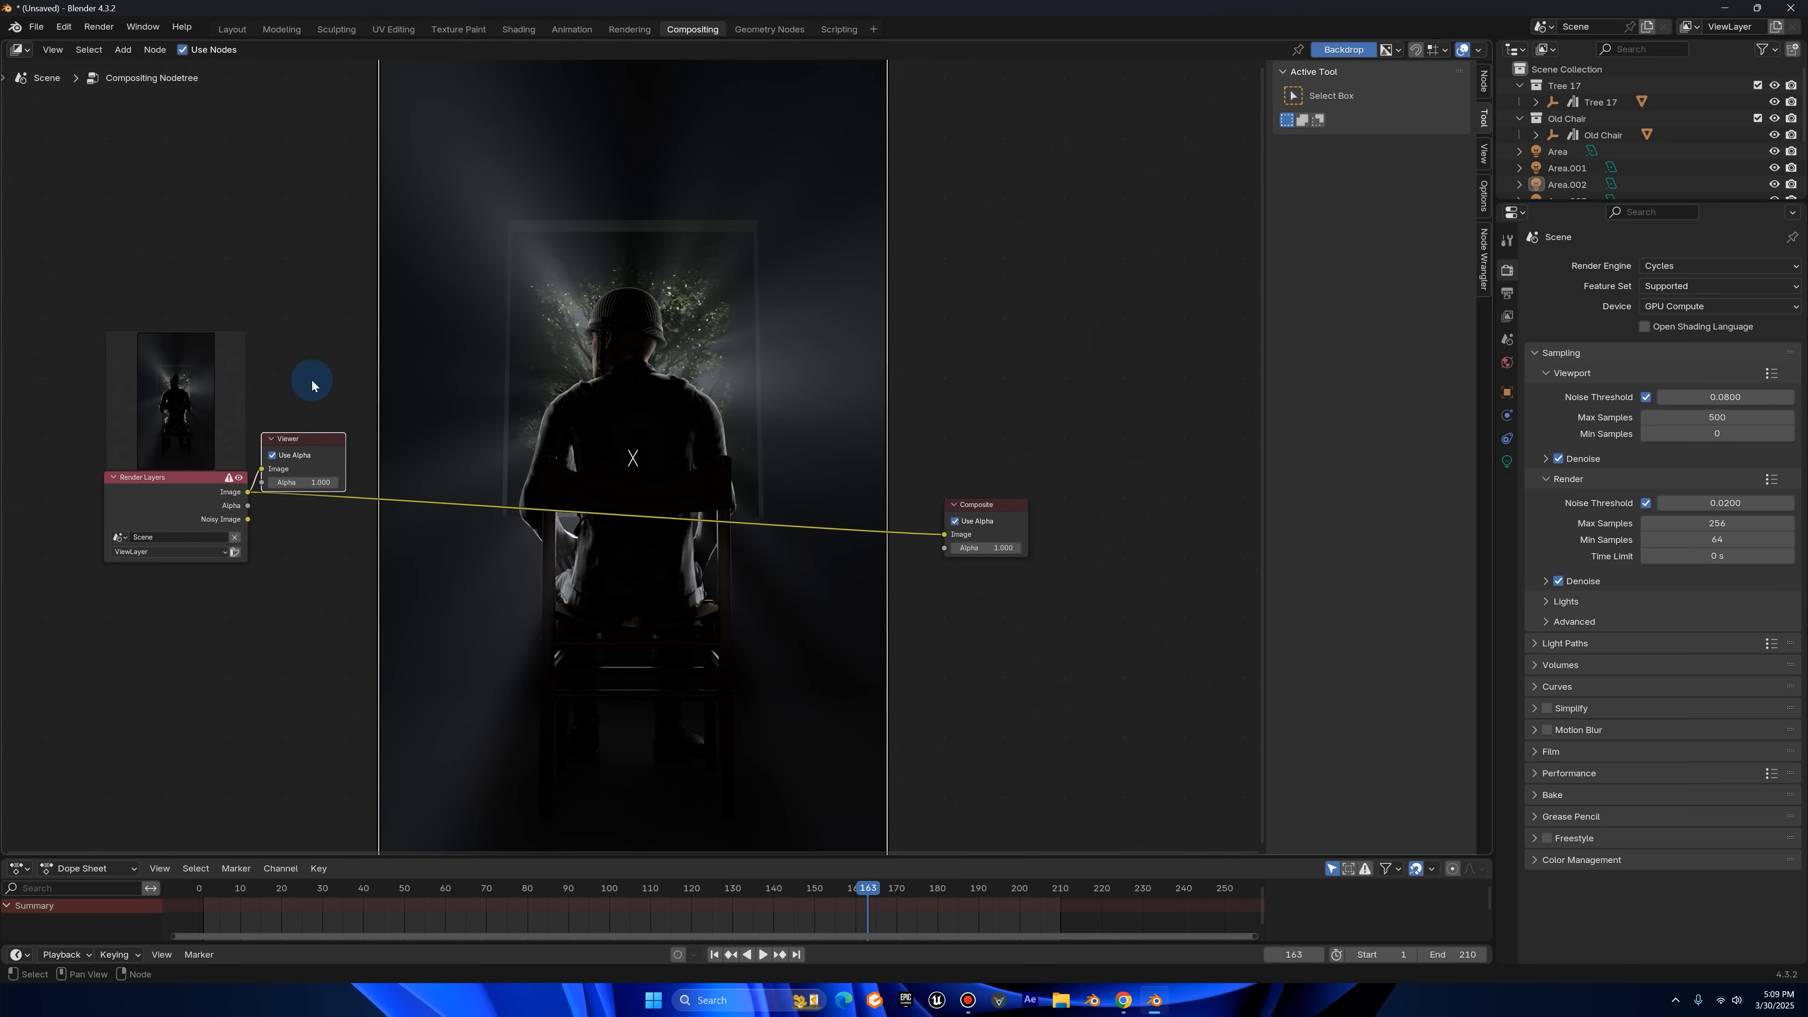
left_click_drag(303, 439, 416, 440)
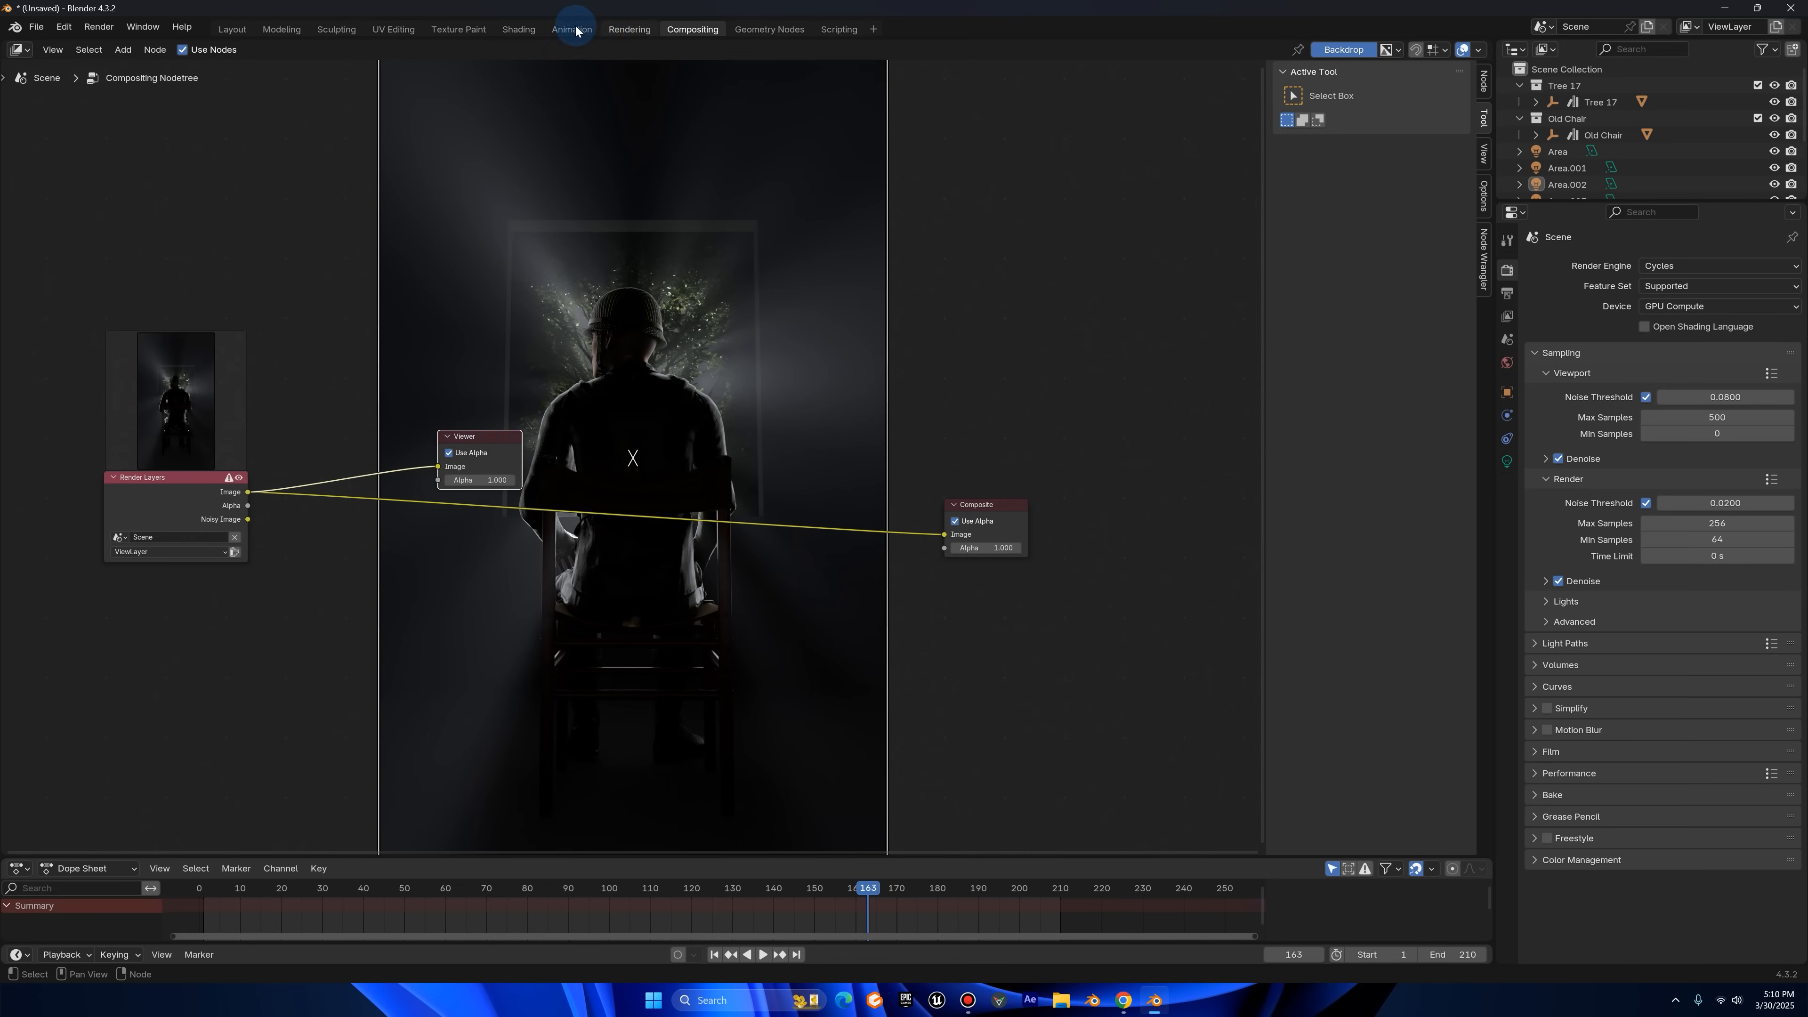
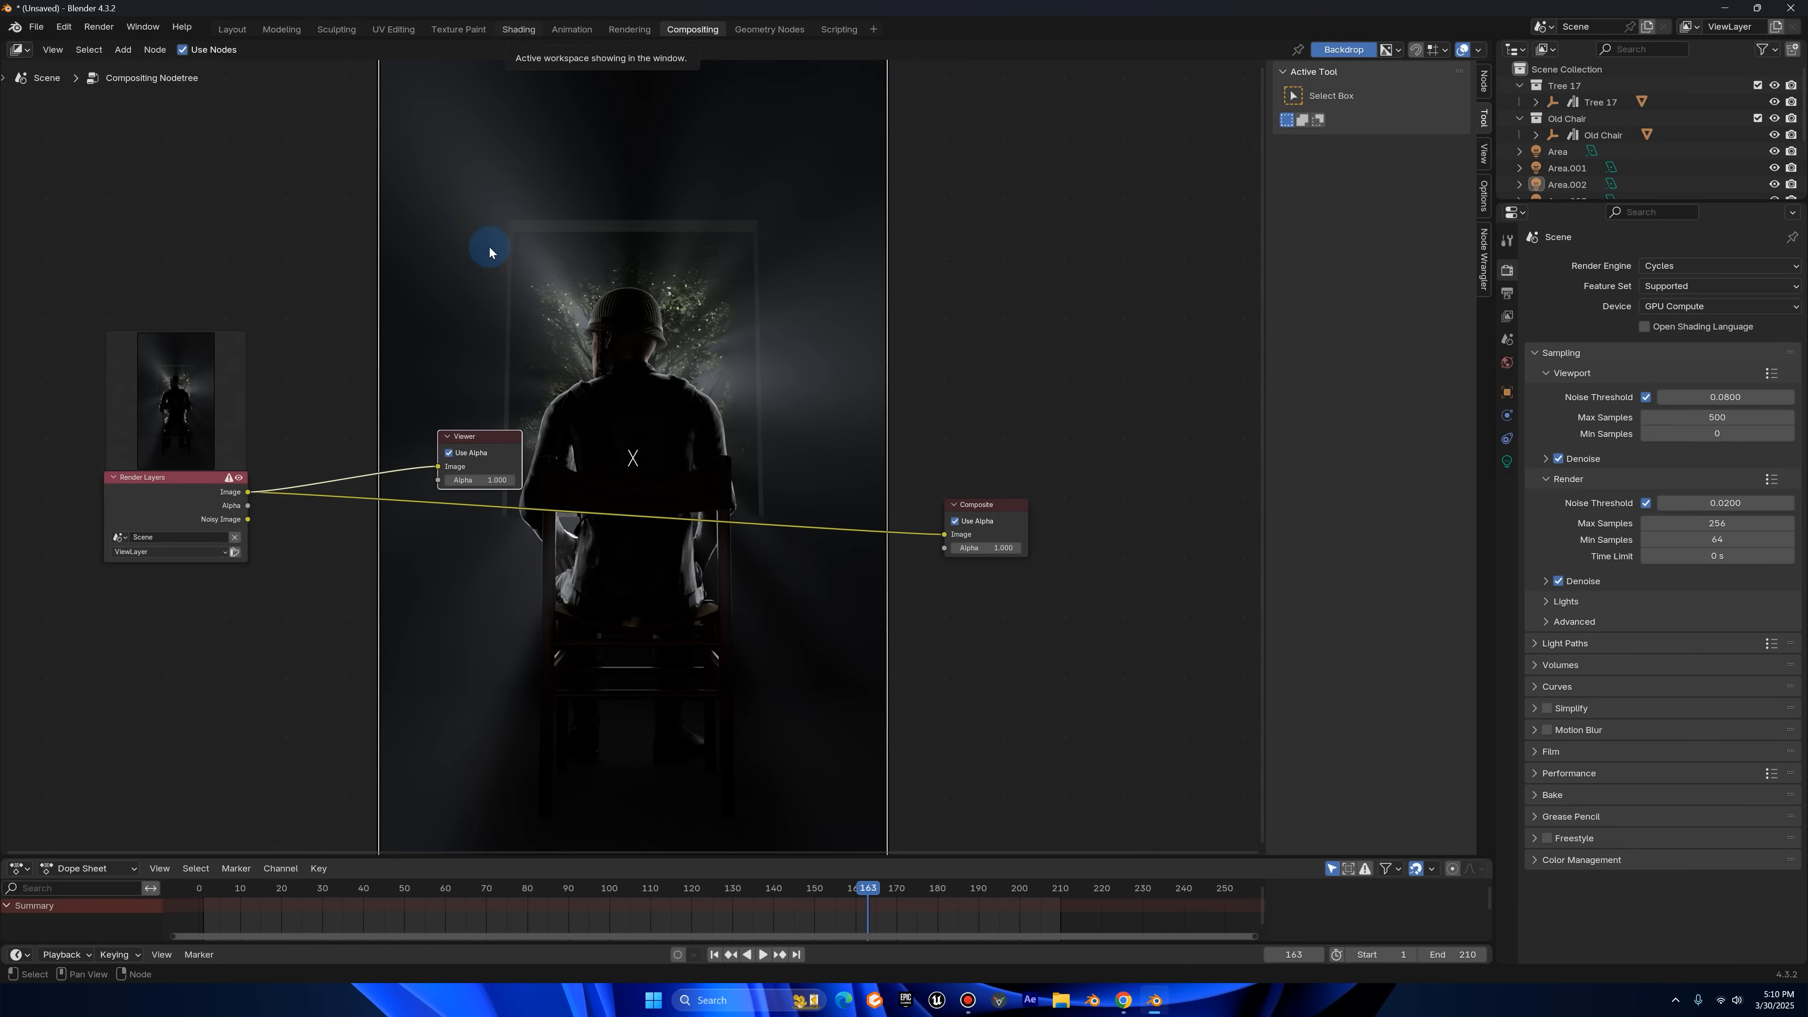
left_click(154, 494)
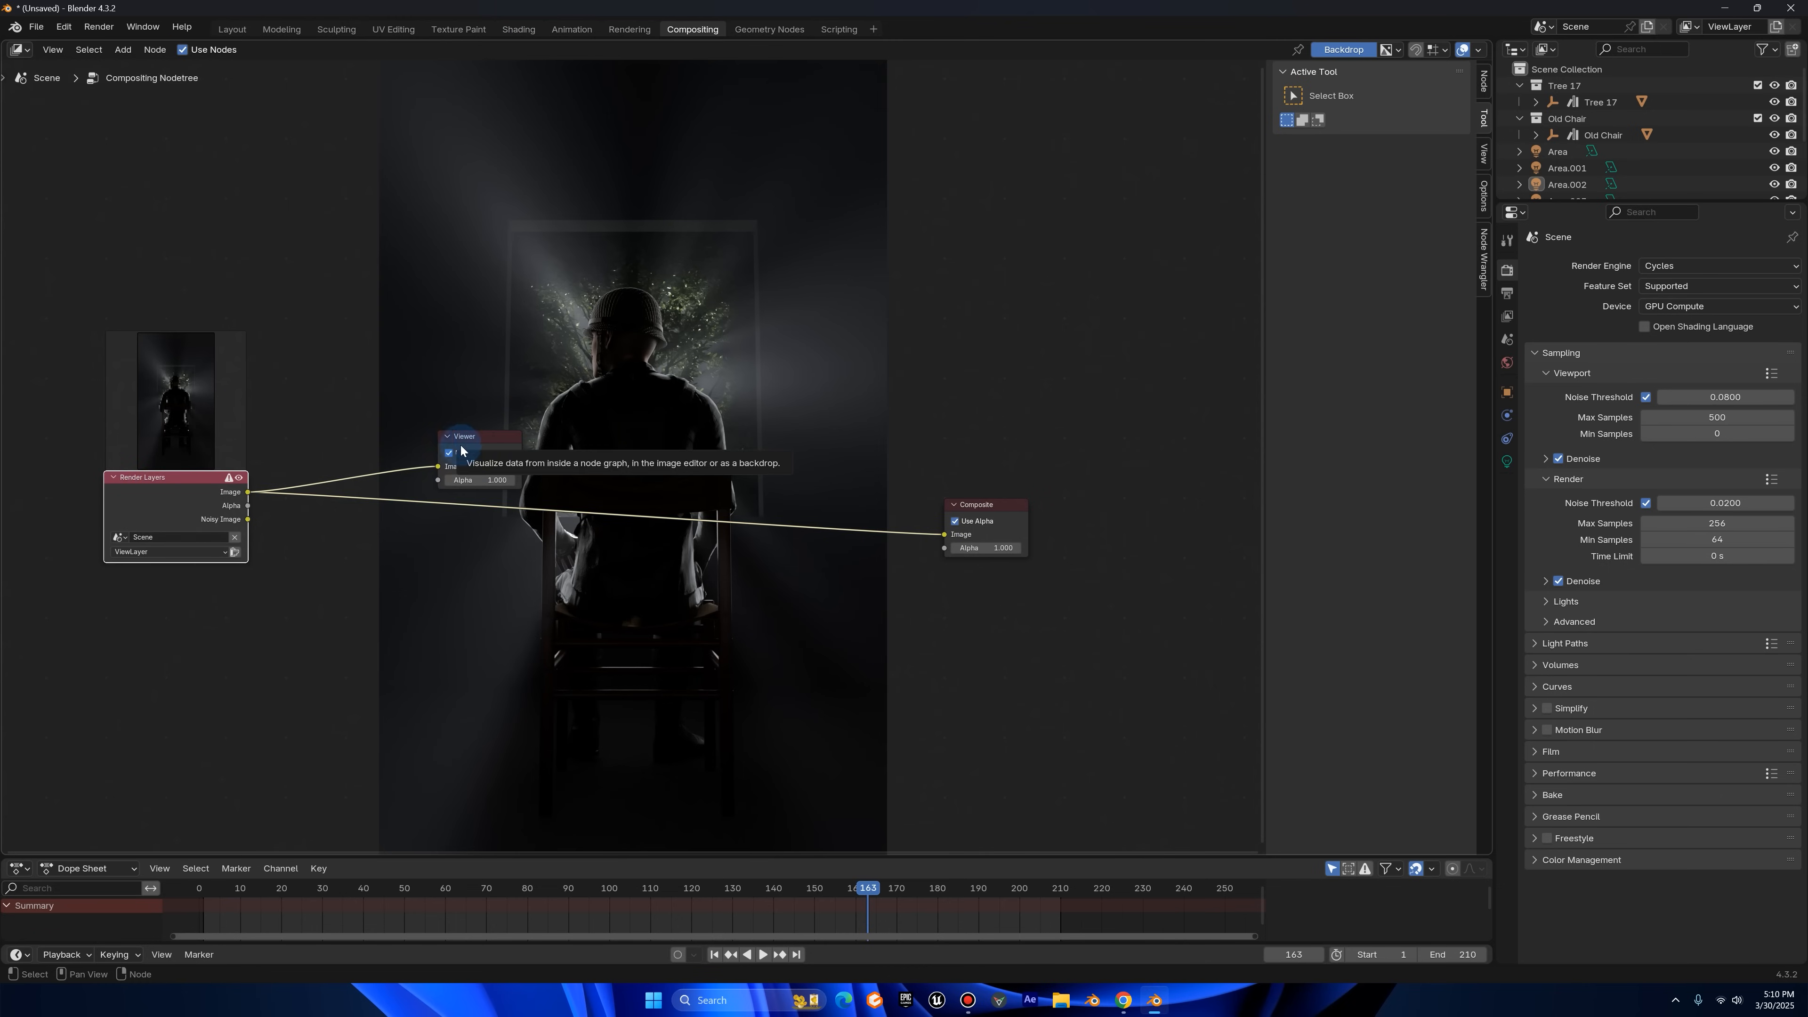
left_click_drag(490, 442, 997, 441)
middle_click_drag(782, 490, 800, 525)
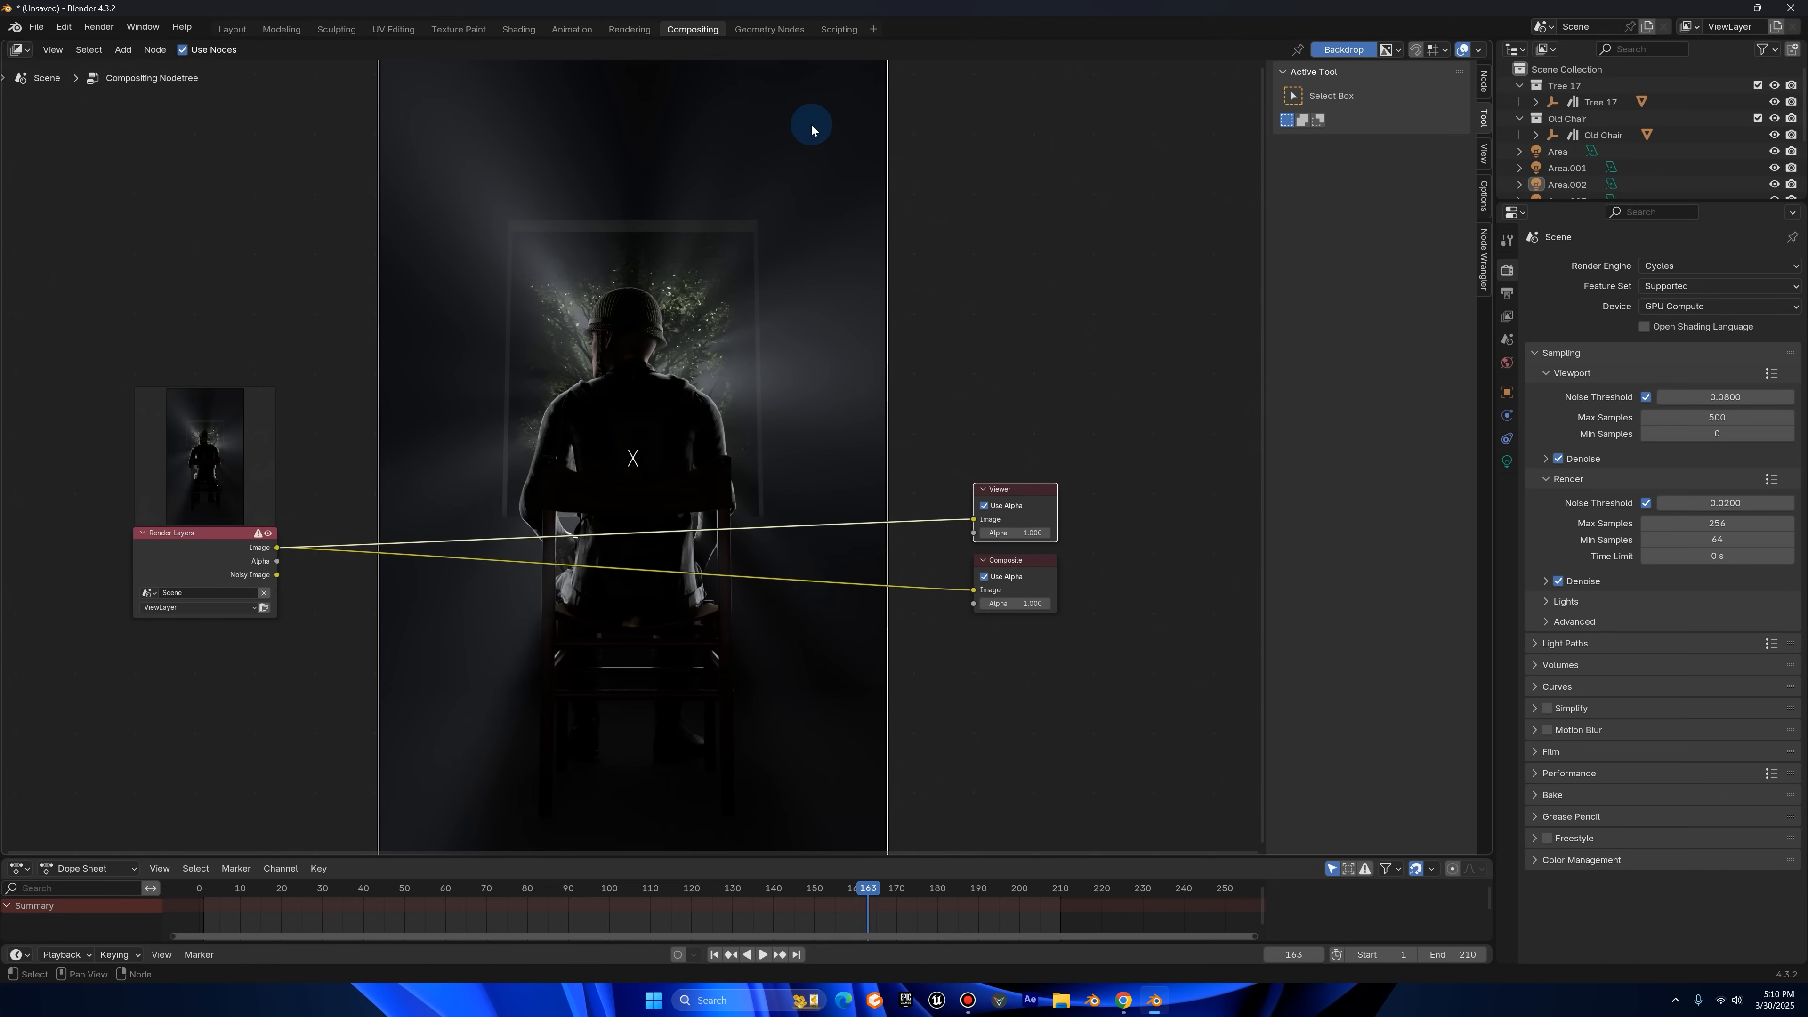
scroll(512, 404, "up", 2)
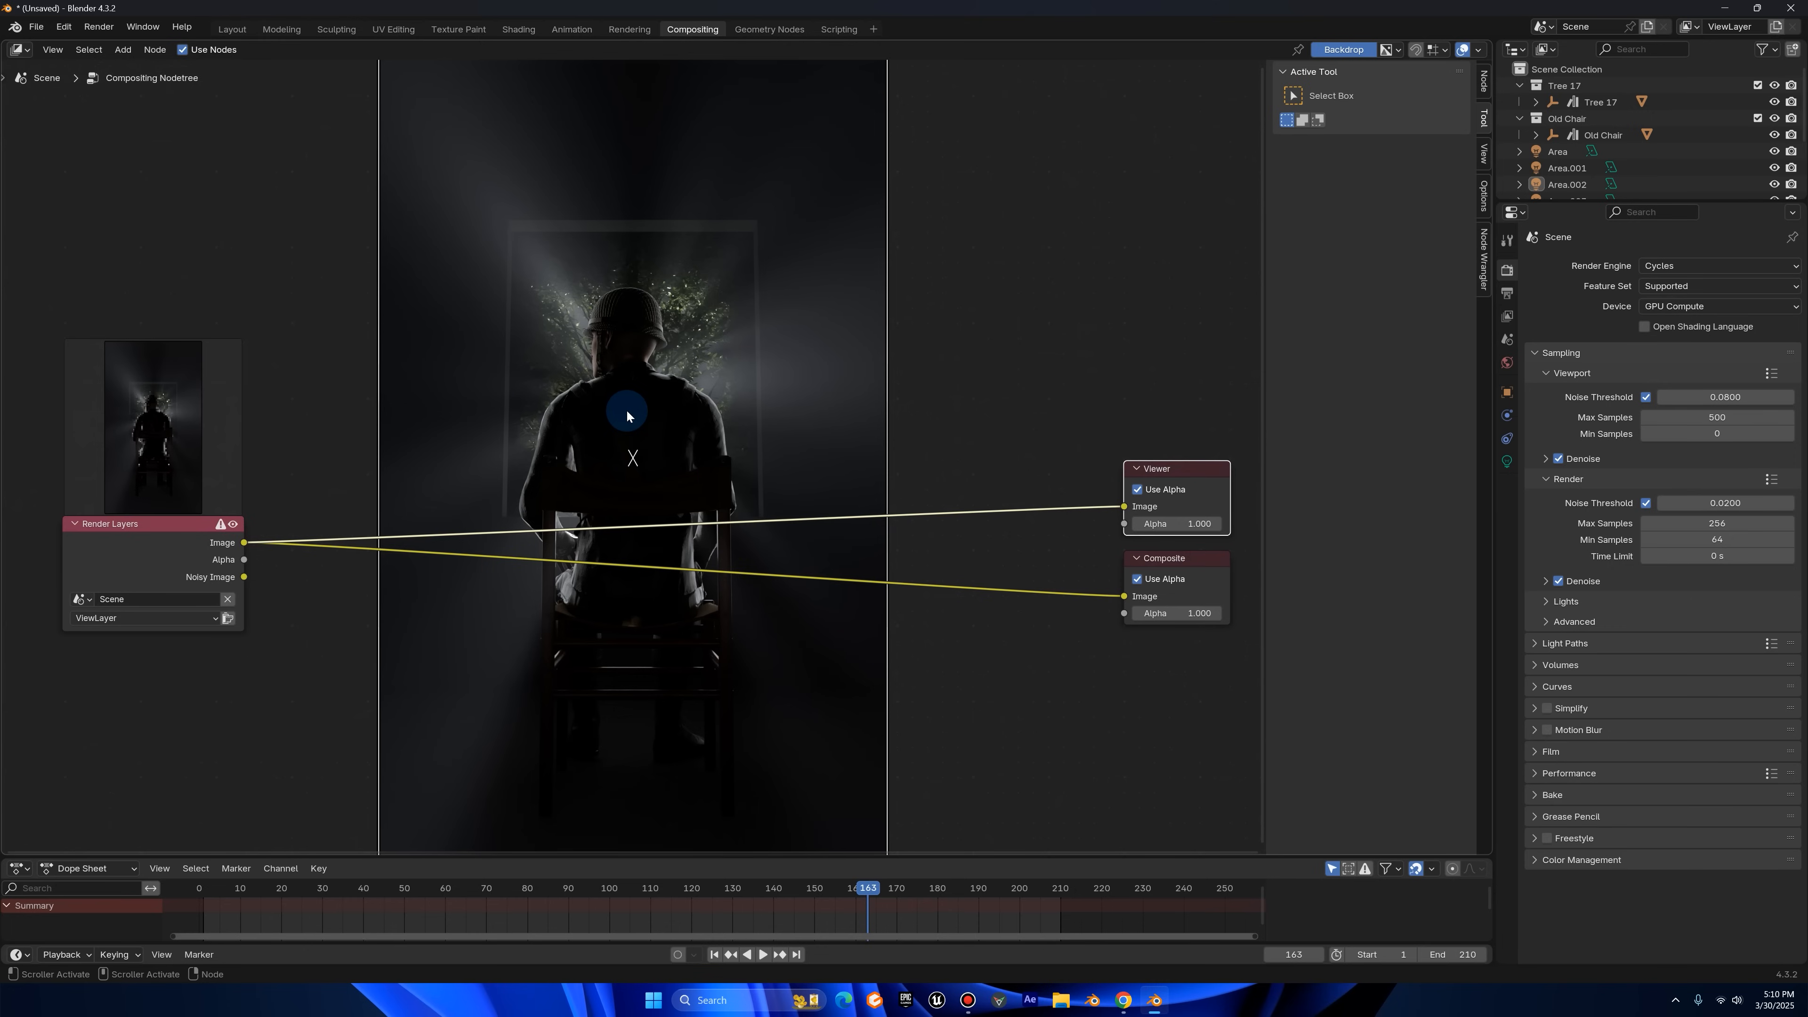
- Insert a Glare node between Render Layers and the Viewer, and connect its output to the Composite node as well
left_click(359, 404)
key("shift+a")
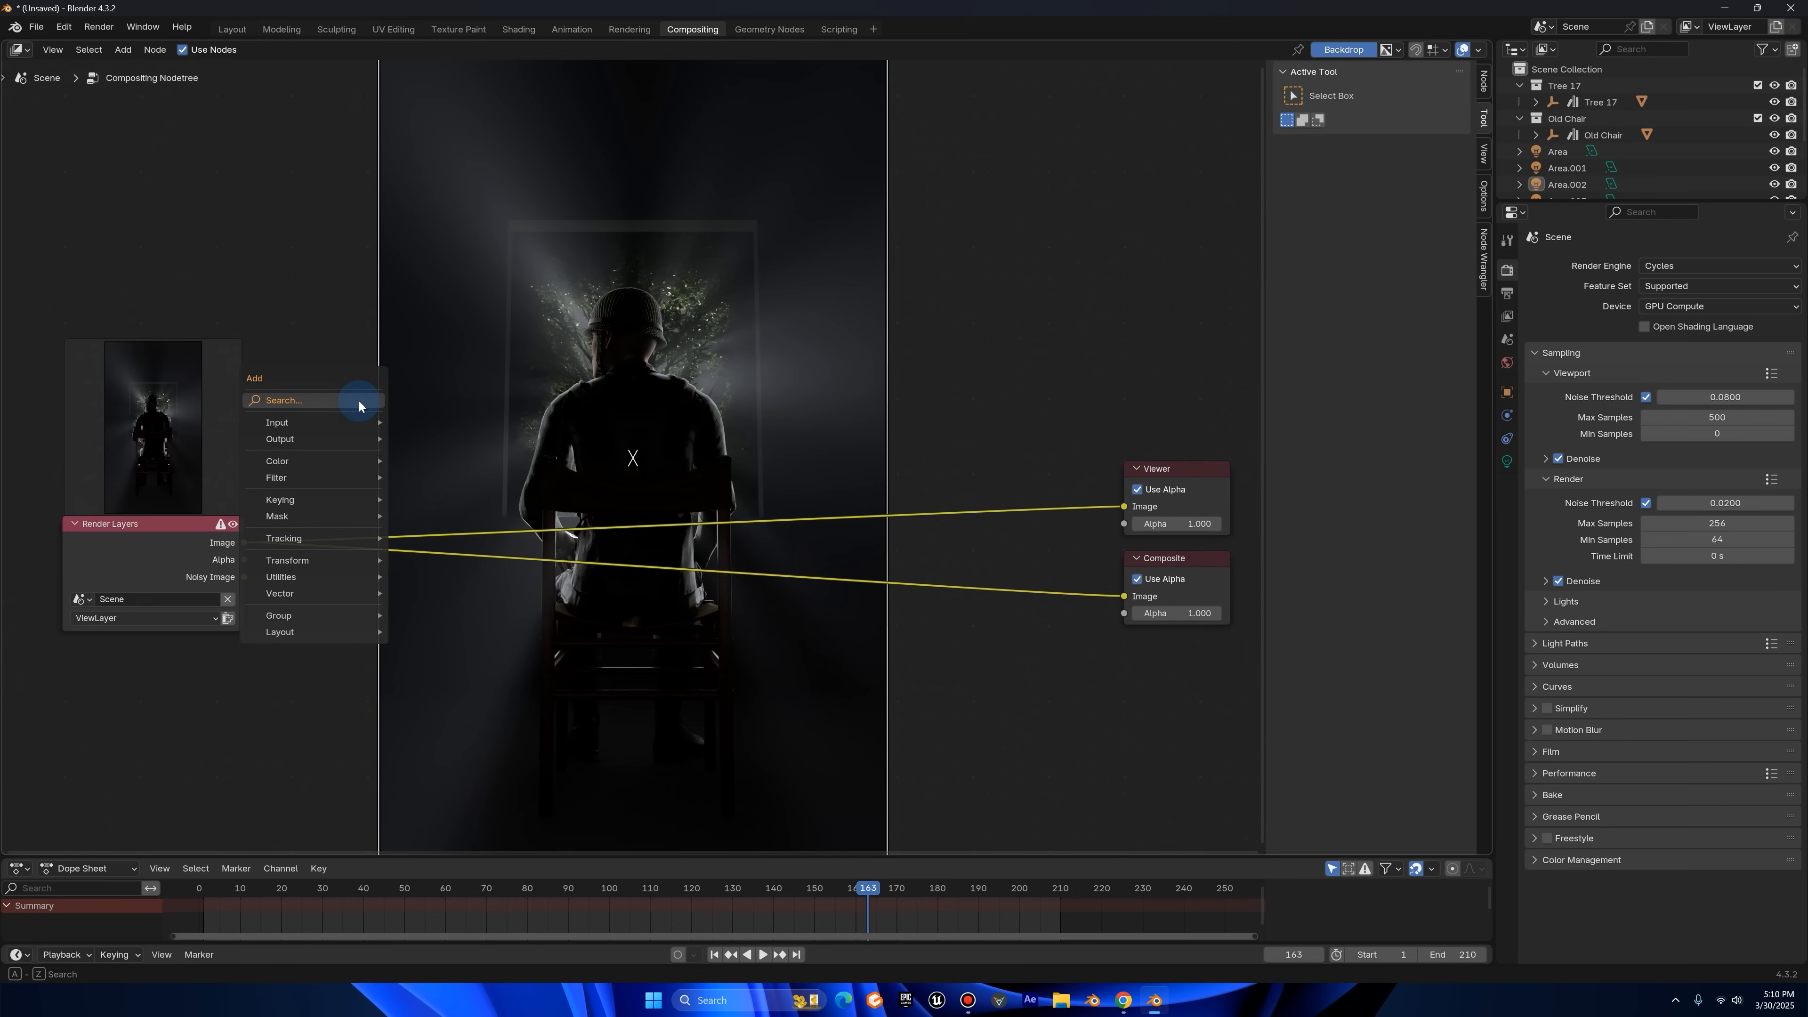
type("g")
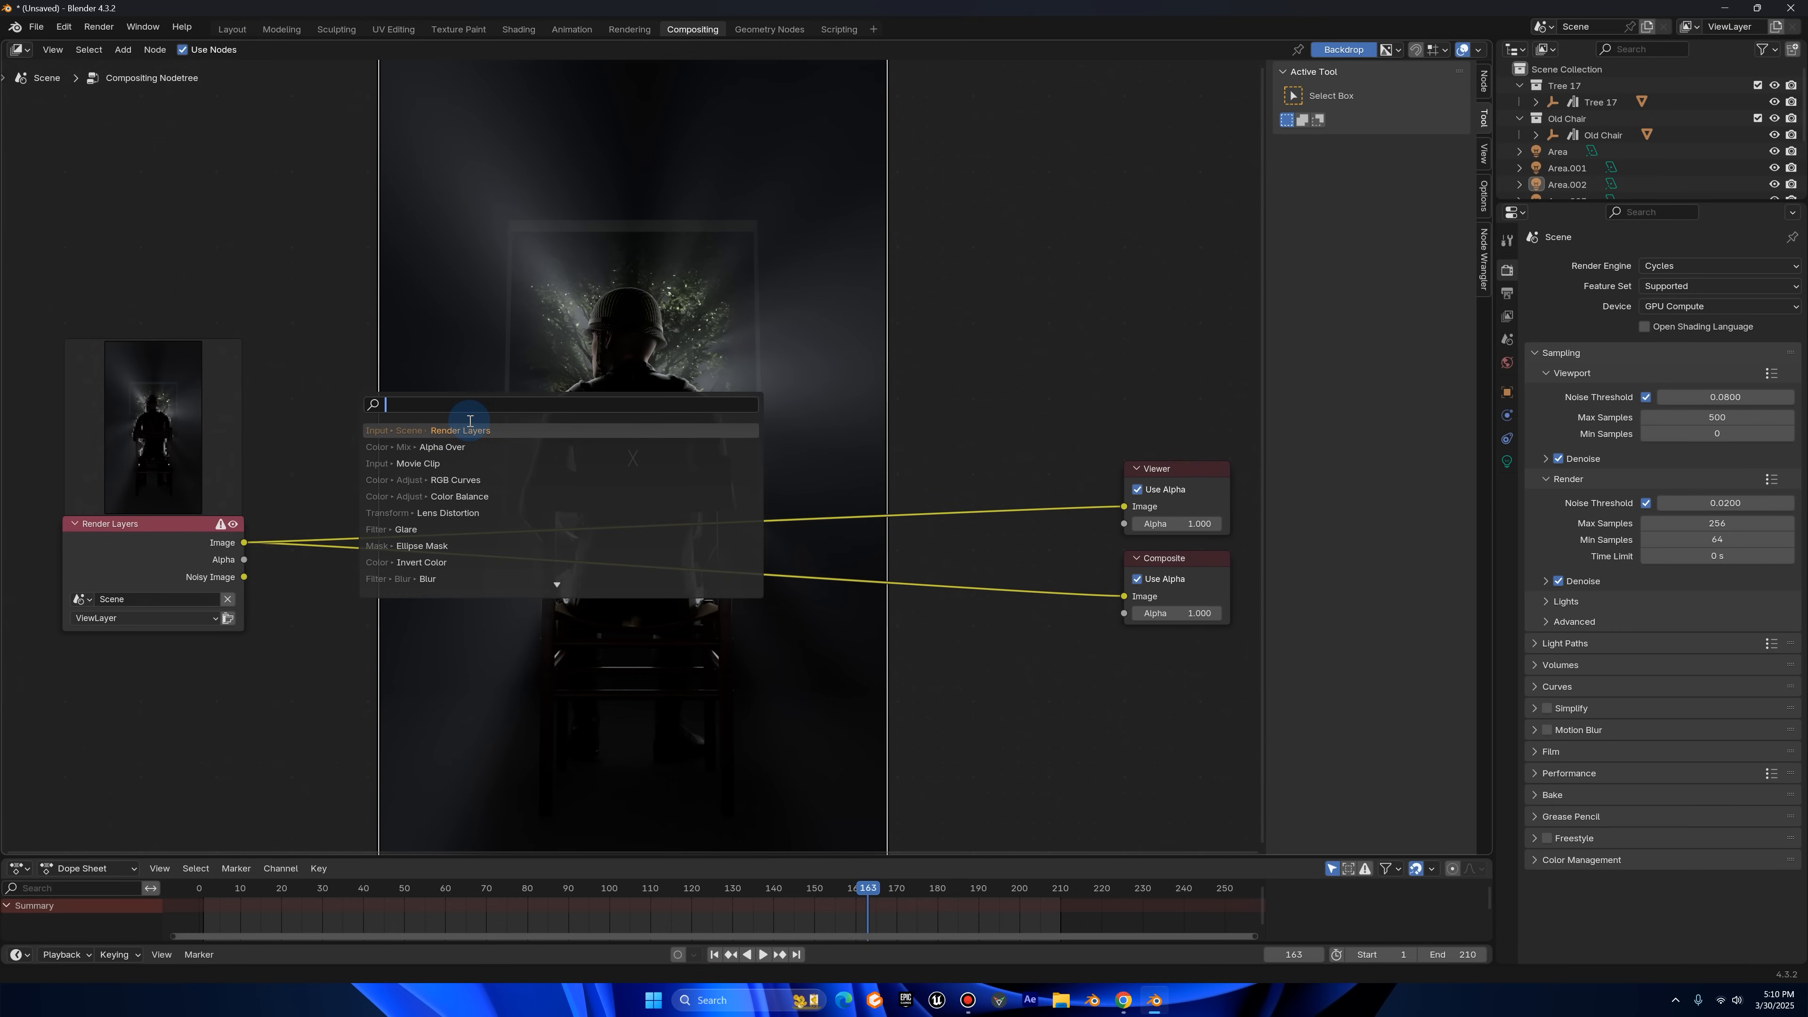
key("Return")
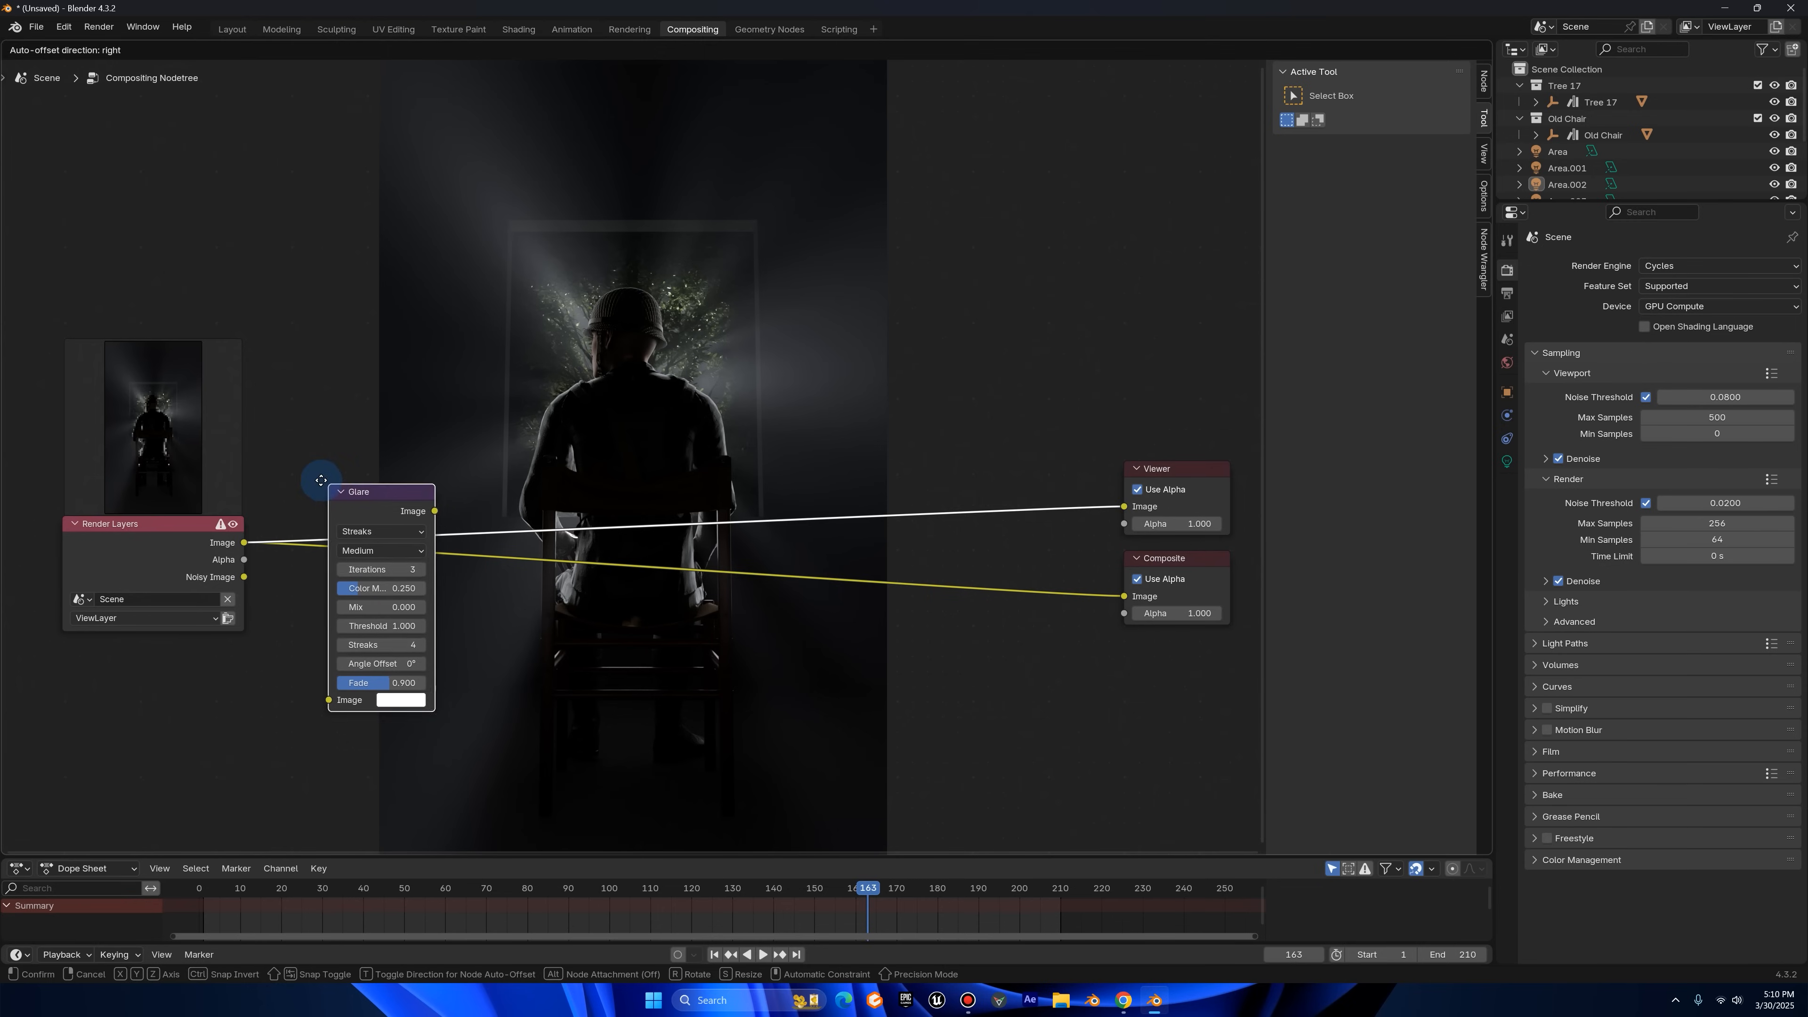
left_click(330, 539)
left_click_drag(332, 503, 335, 494)
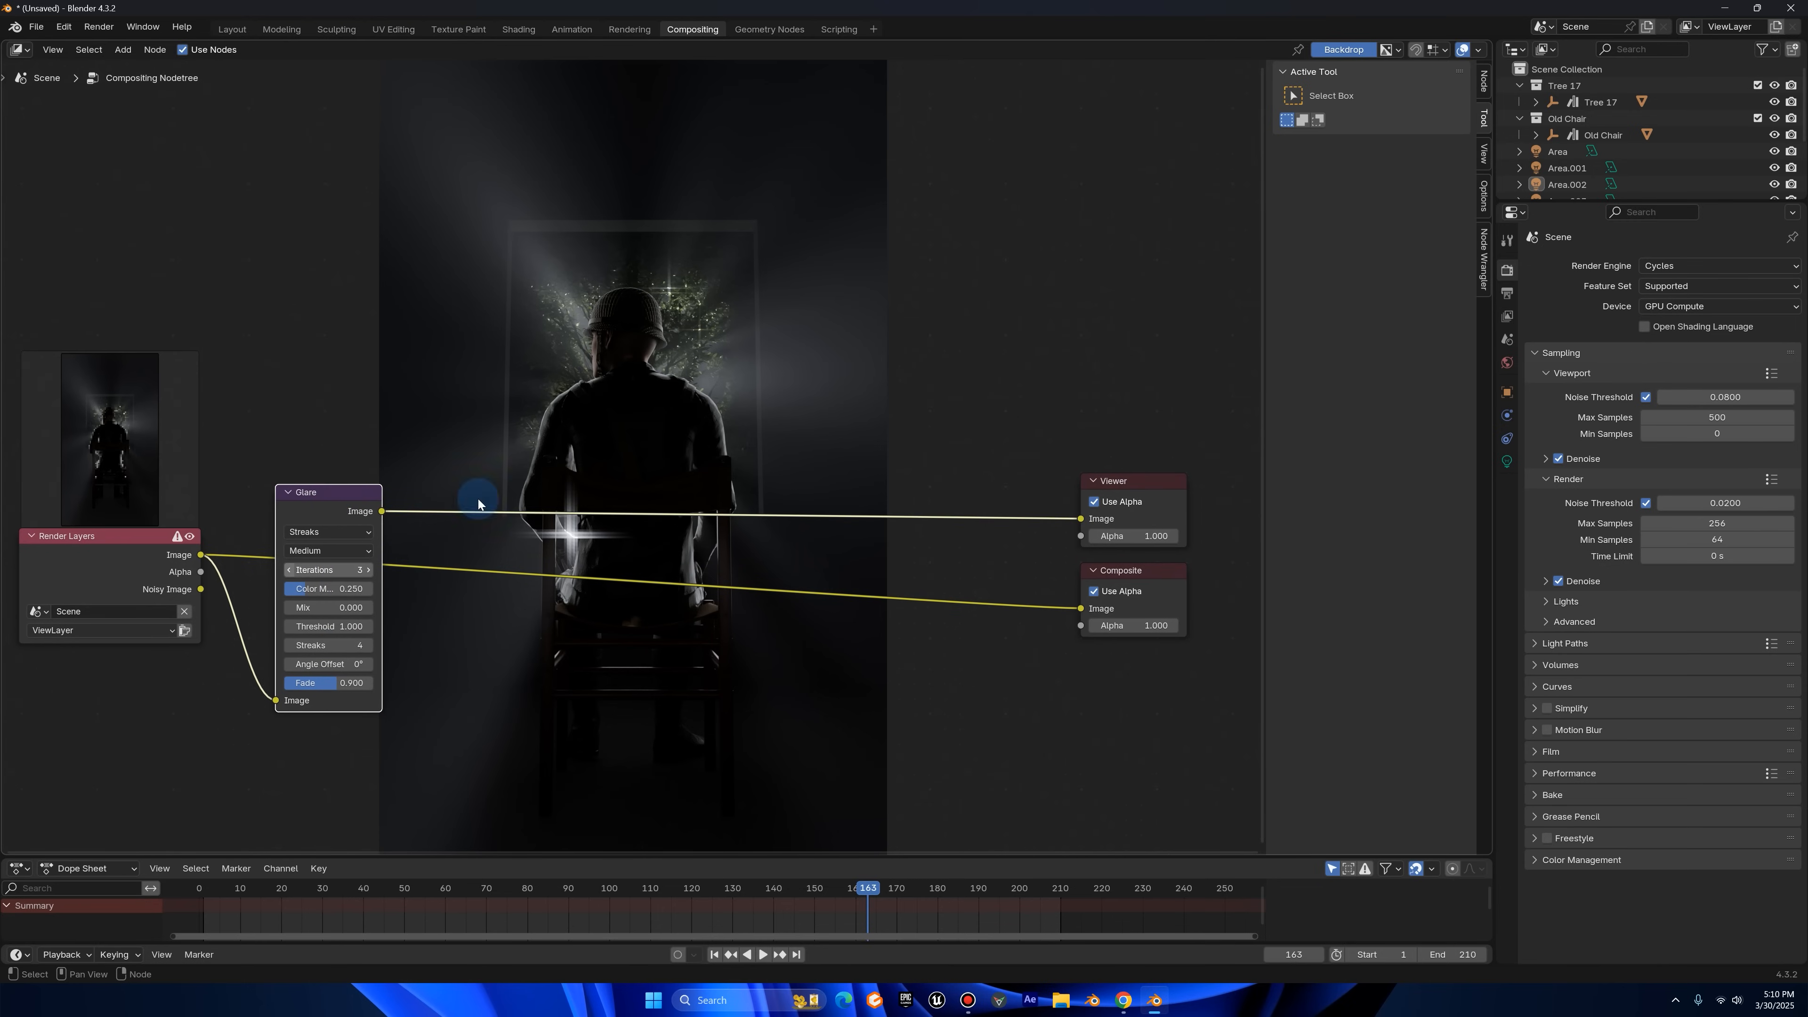
left_click_drag(383, 513, 1083, 609)
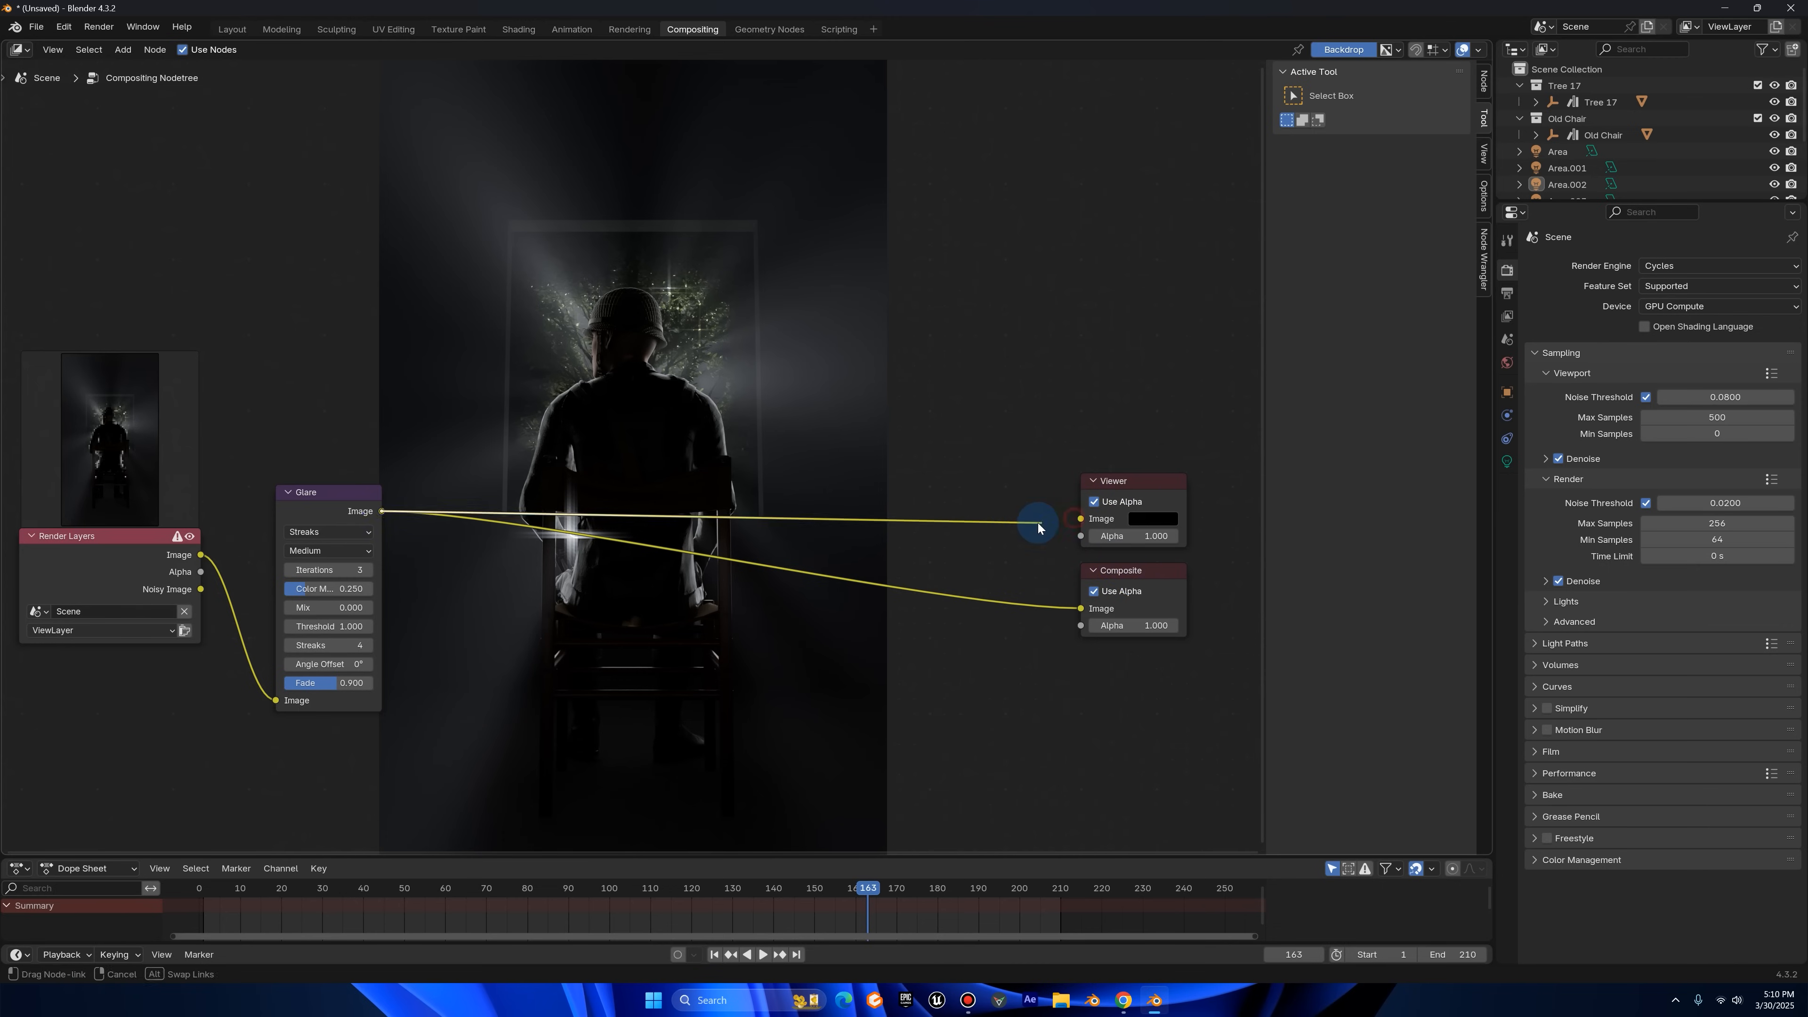
- Unlink the Viewer from the Glare node and preview the unprocessed Render Layers image instead
left_click_drag(1038, 527, 521, 508)
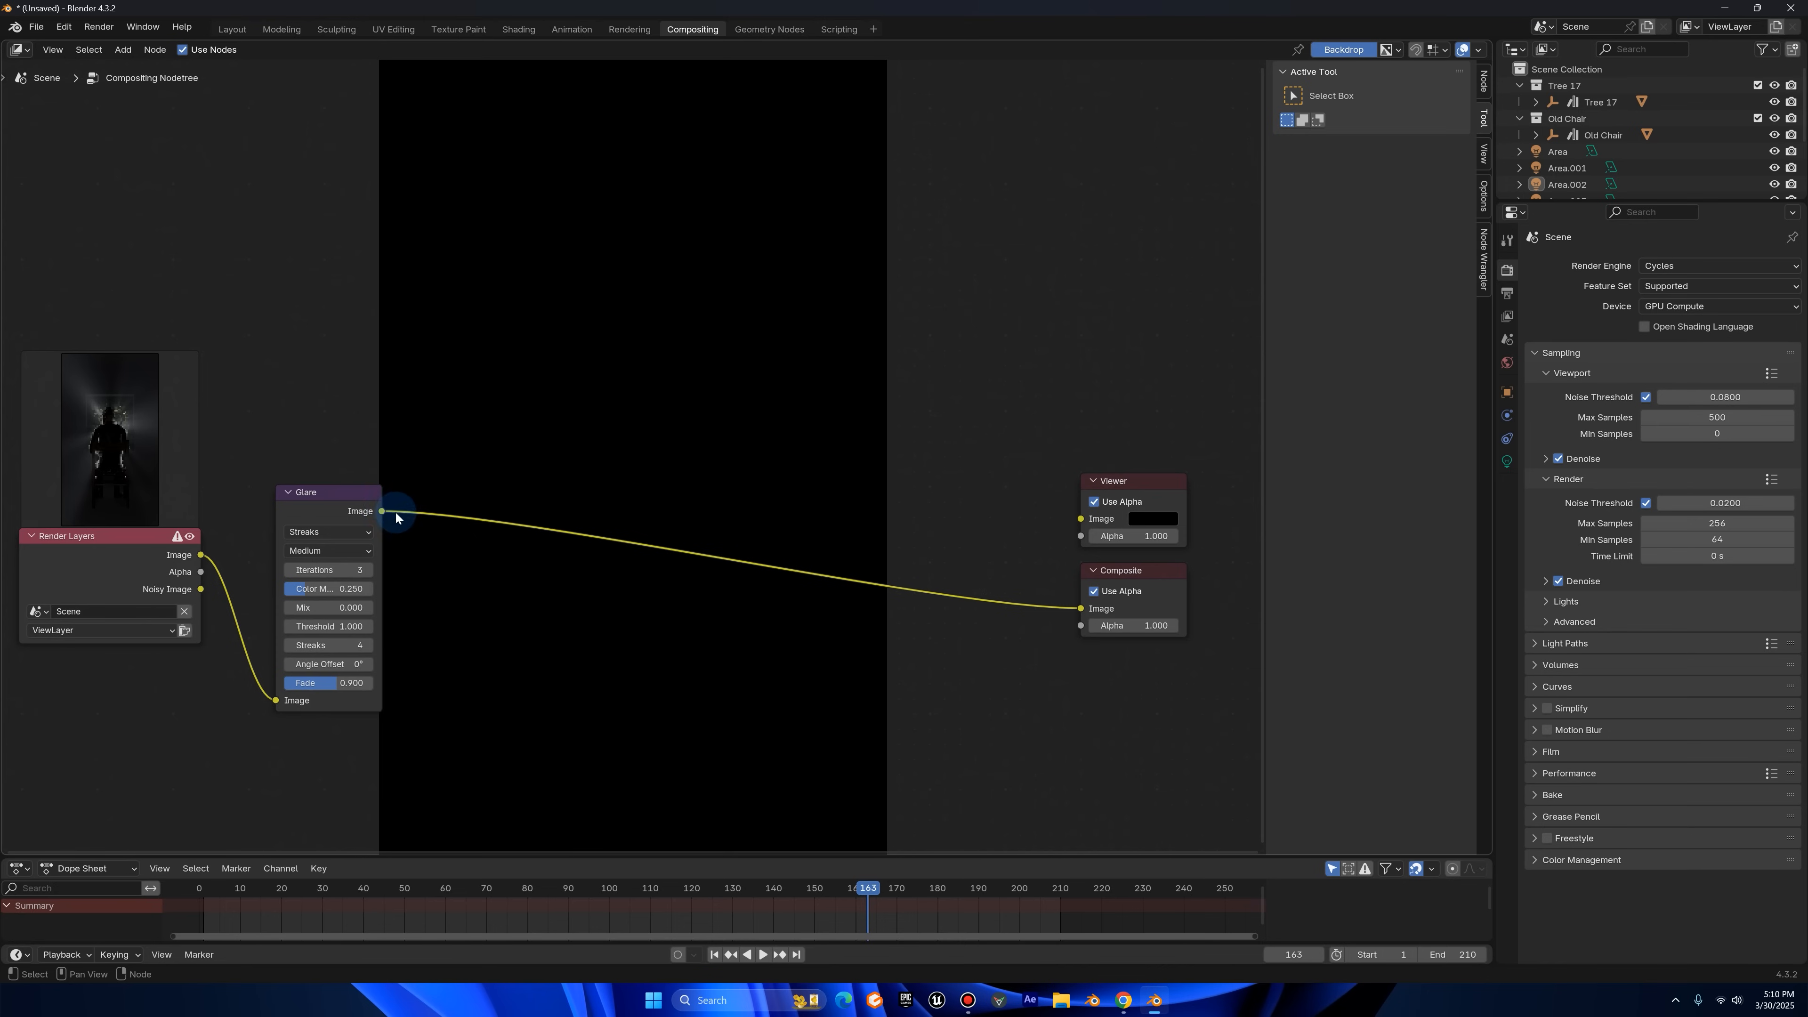
left_click(125, 533, "ctrl+shift")
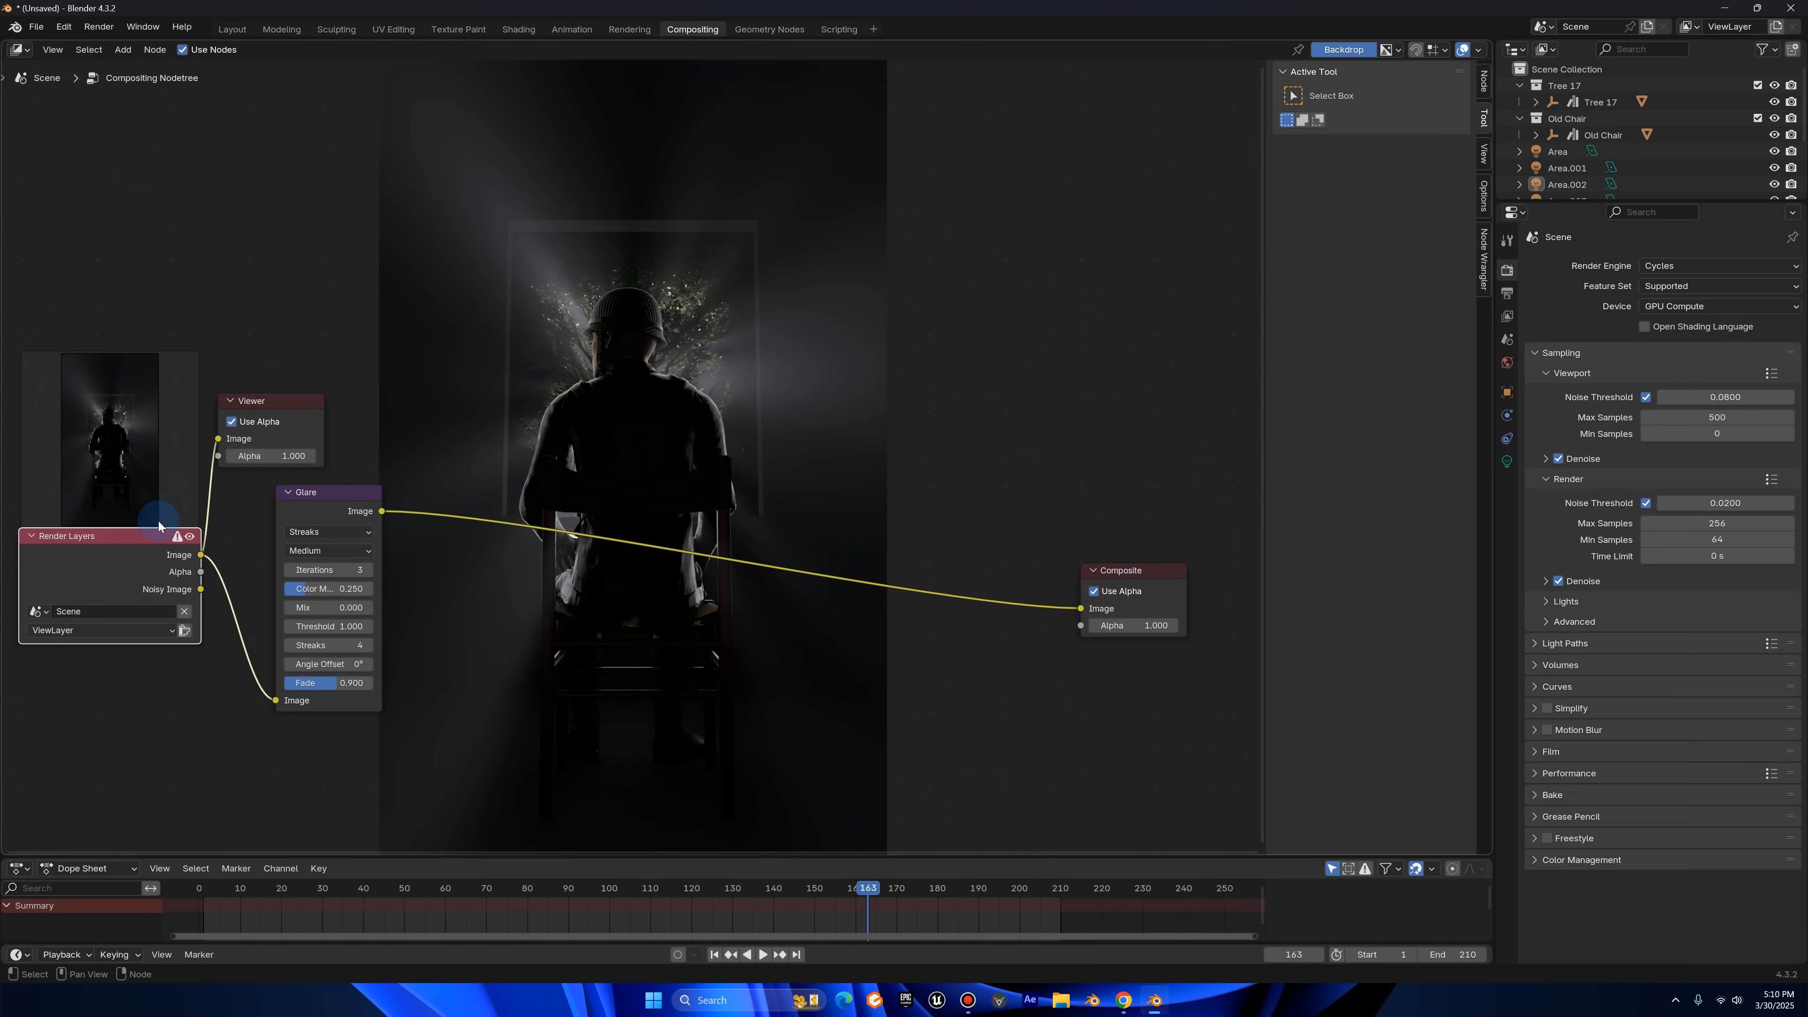
middle_click_drag(84, 575, 413, 562)
scroll(413, 563, "up", 3)
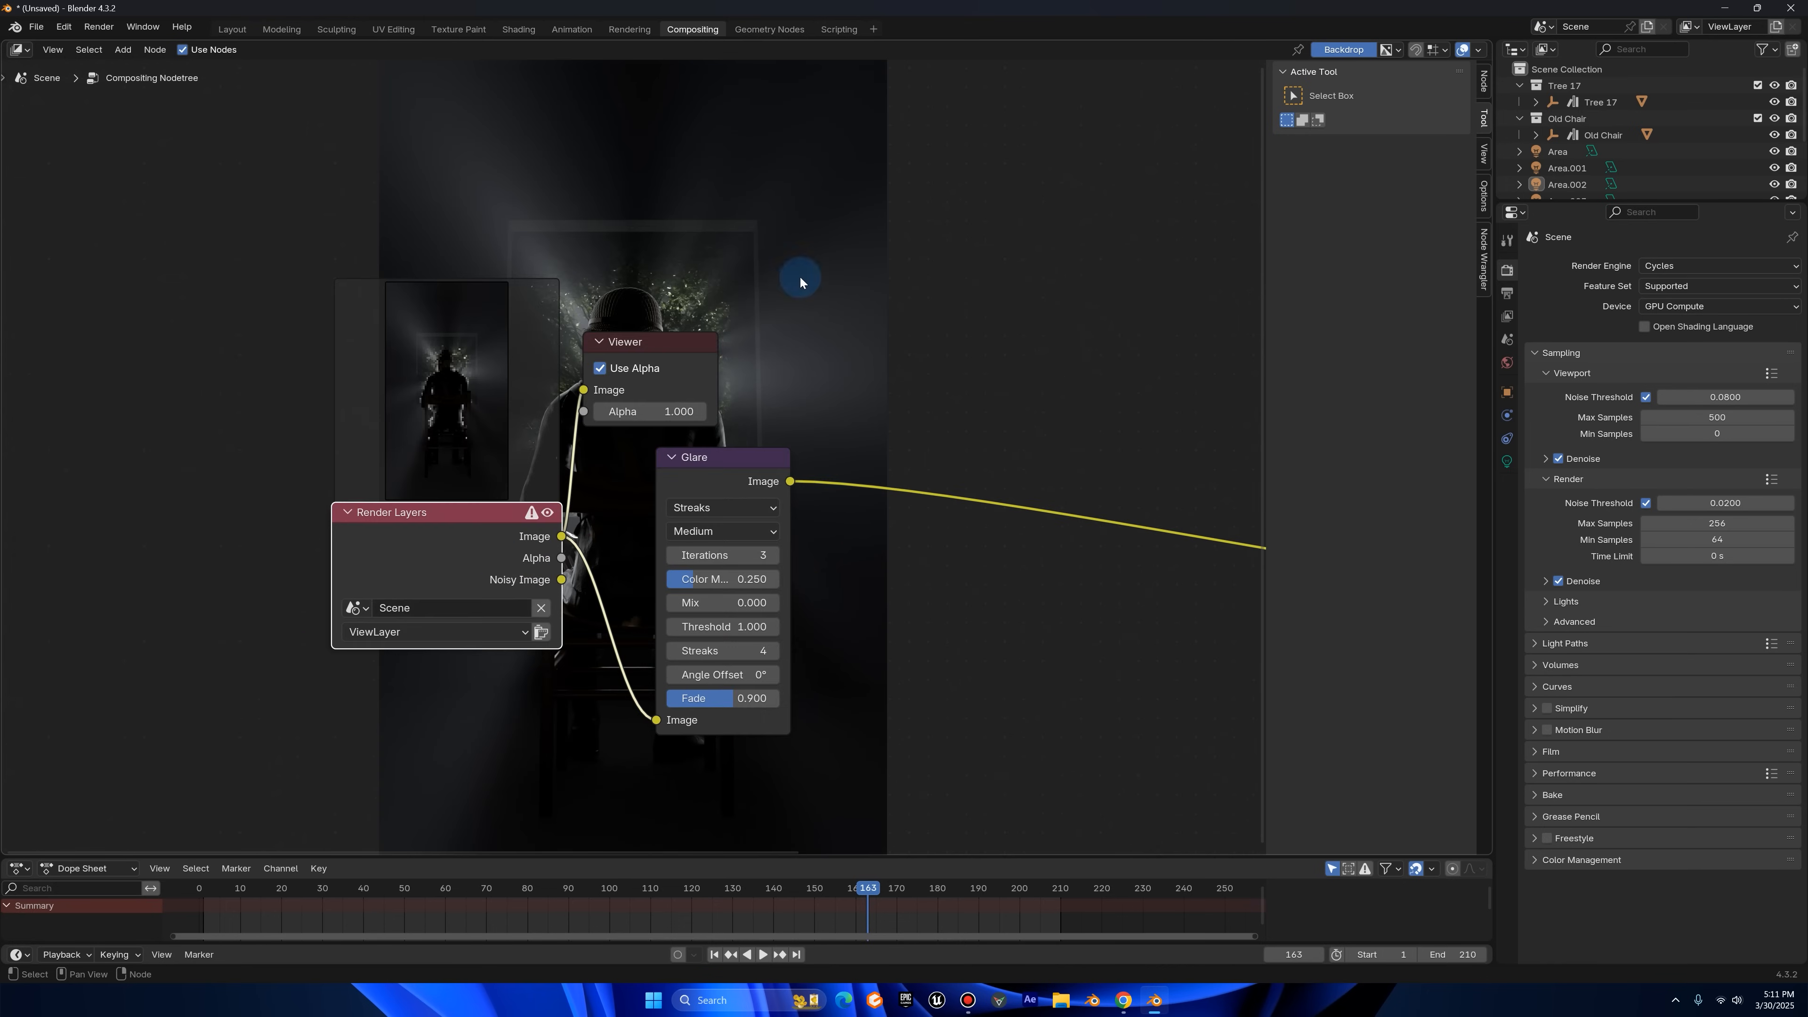
left_click_drag(704, 383, 740, 356)
middle_click_drag(747, 487, 664, 504)
scroll(664, 504, "down", 1)
left_click_drag(637, 477, 649, 481)
middle_click_drag(561, 485, 213, 531)
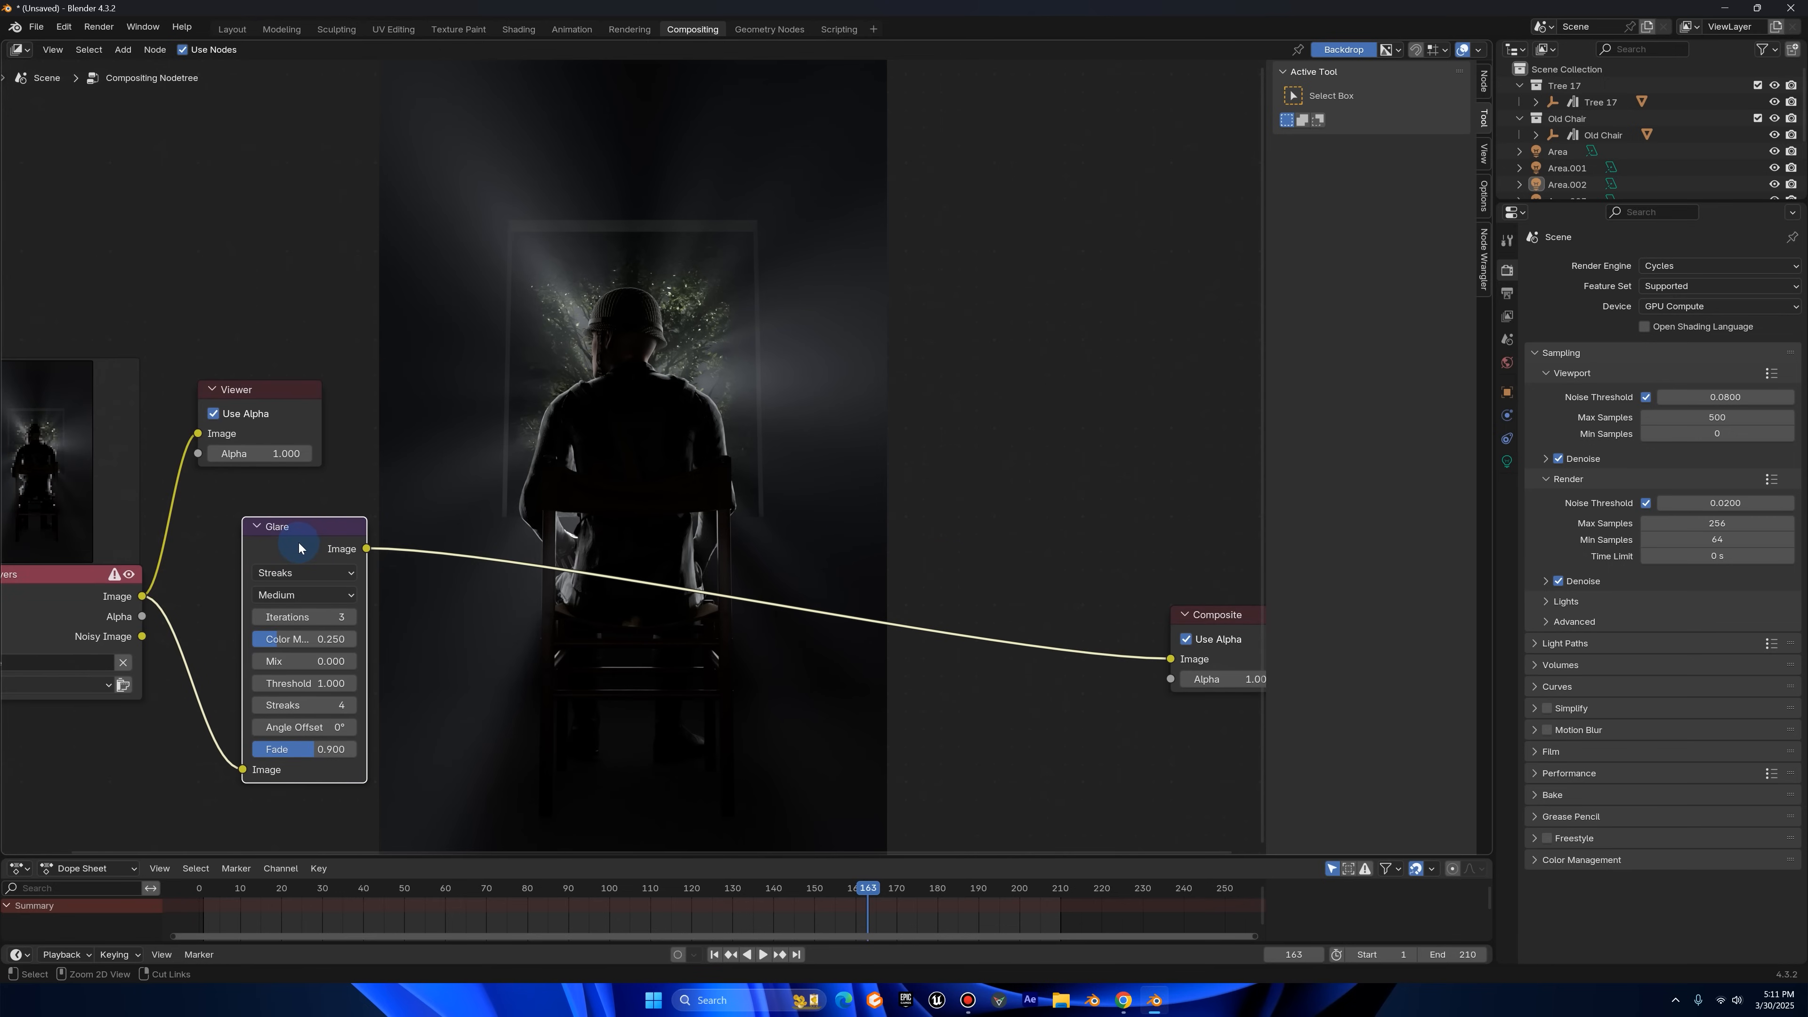
- Preview the Glare node's output in the Viewer and move the Viewer back above the Composite node
left_click(304, 526, "ctrl+shift")
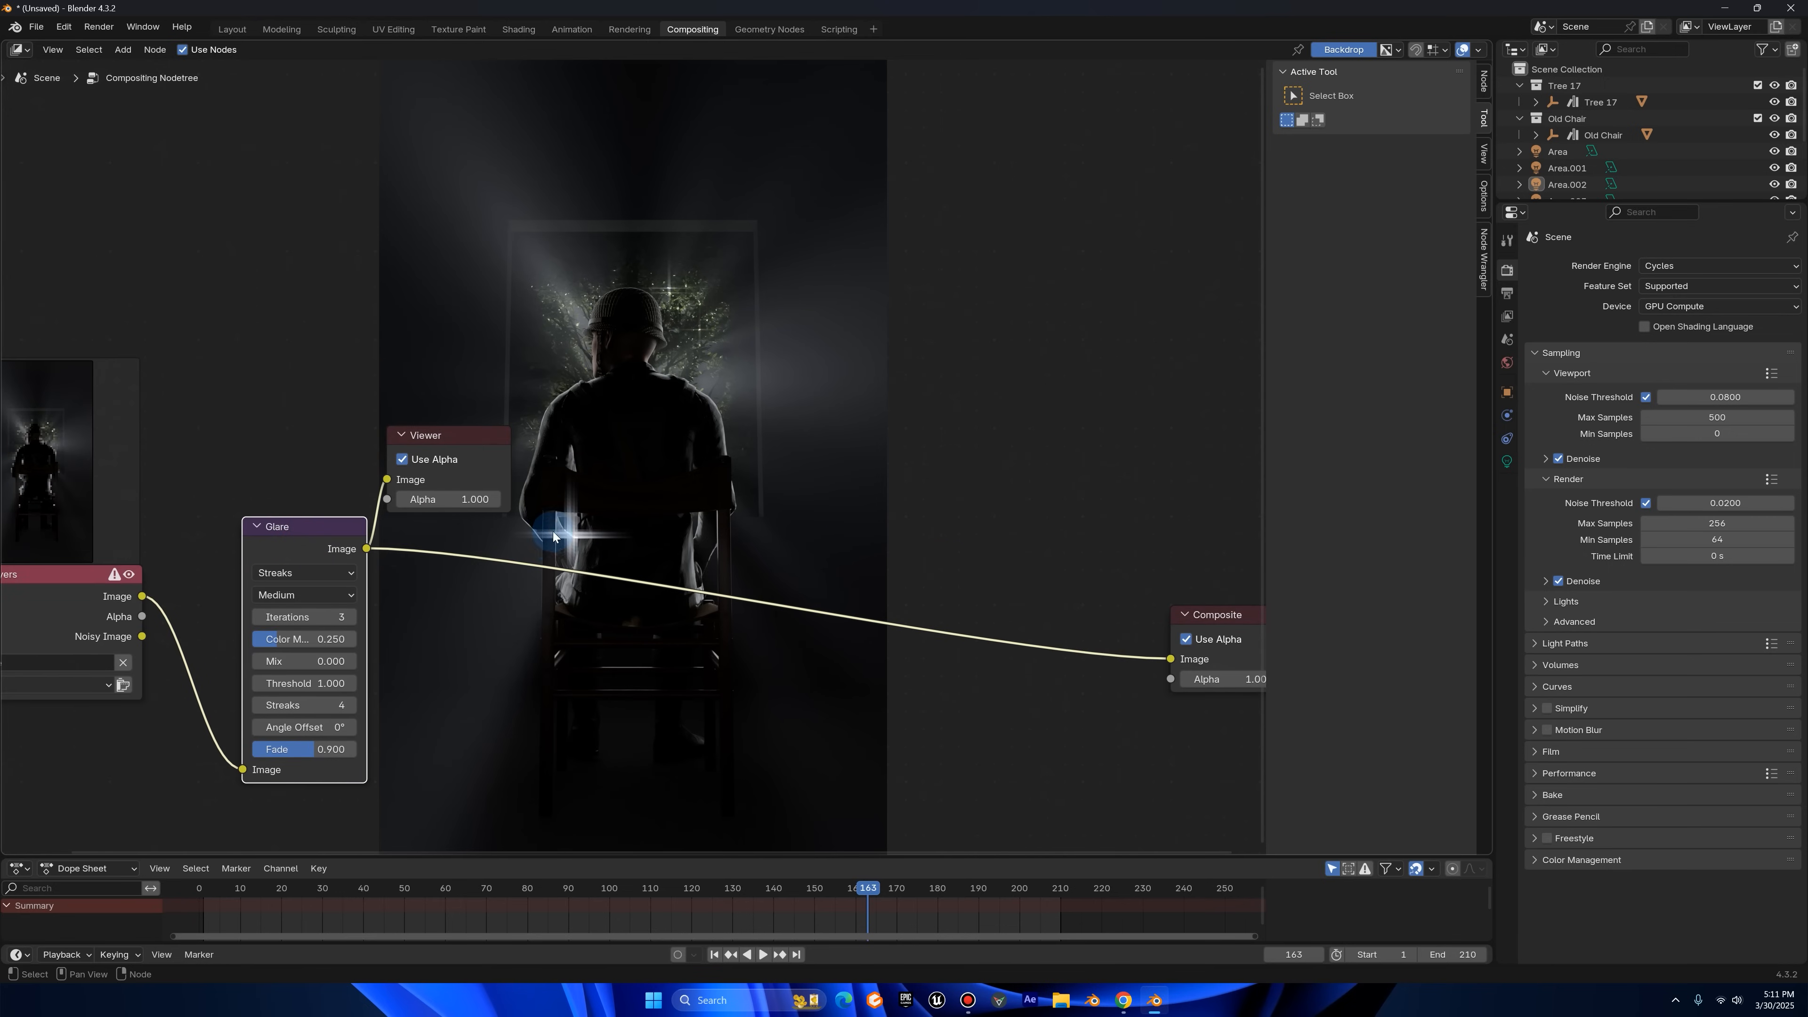
left_click_drag(473, 446, 1232, 466)
- Change the Glare node's type to Fog Glow and its quality to High
scroll(341, 662, "up", 2)
middle_click_drag(213, 718, 309, 558)
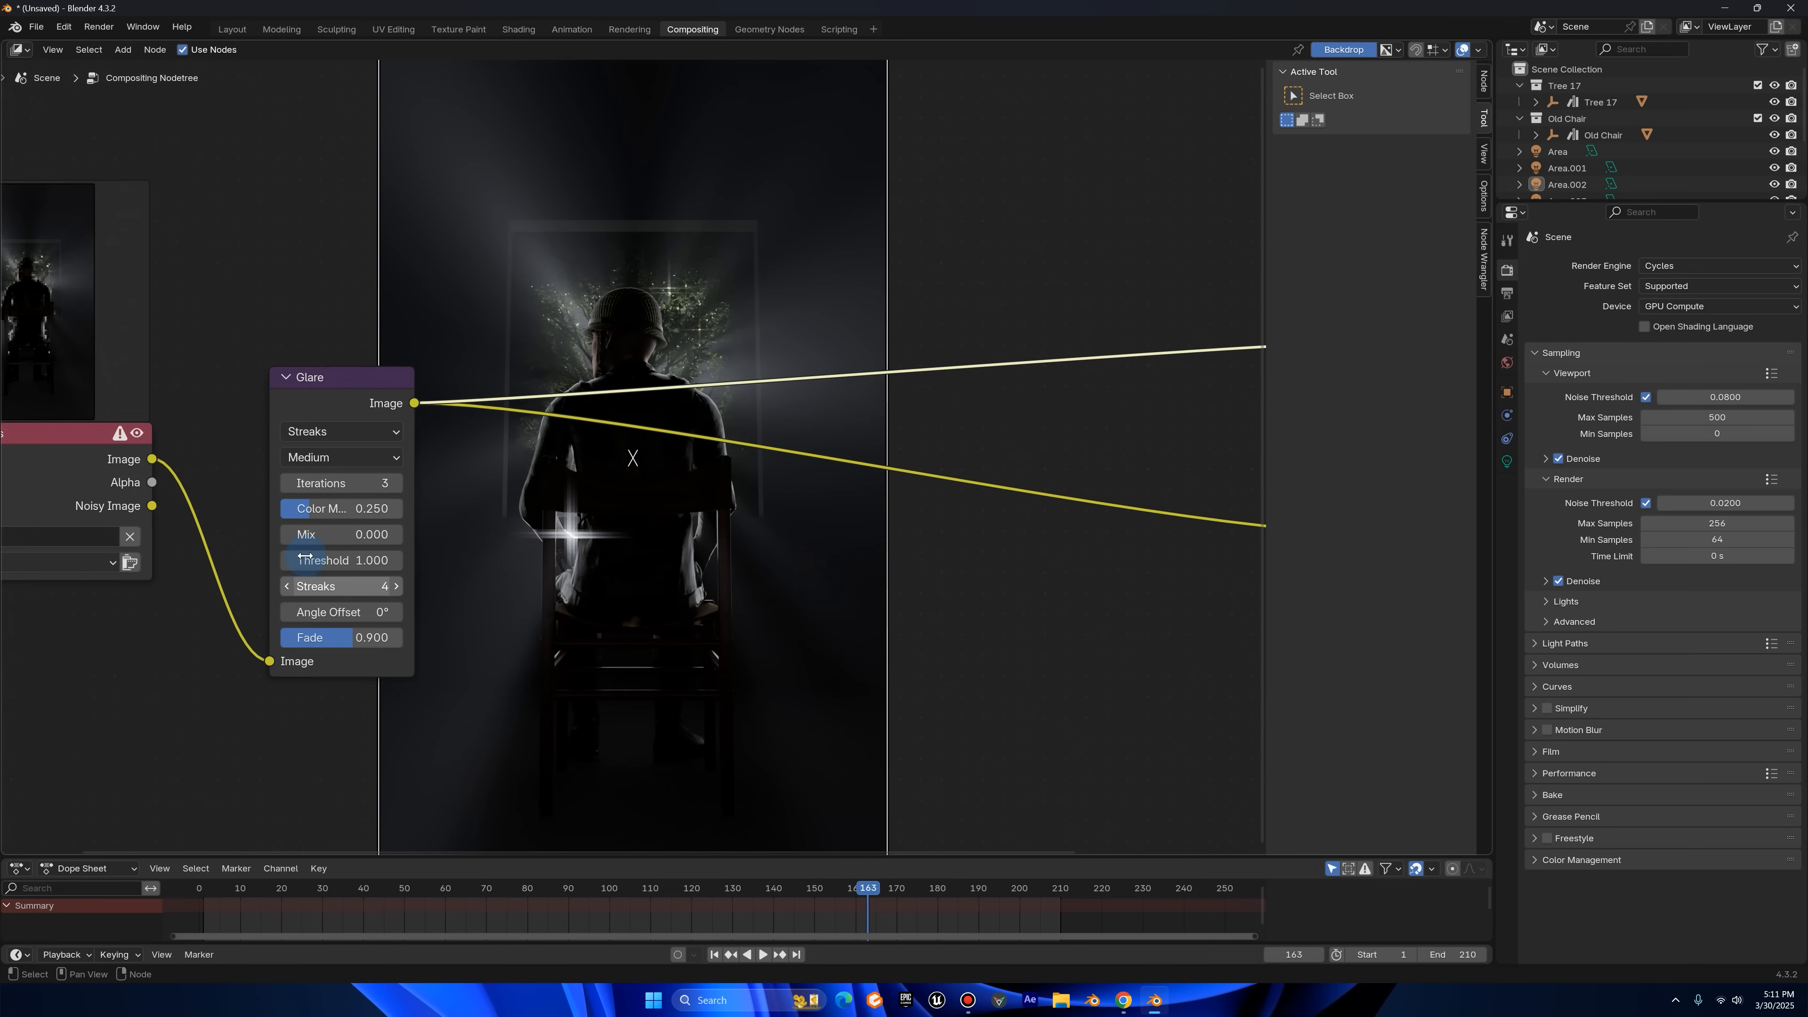
scroll(307, 554, "up", 2)
left_click(265, 428)
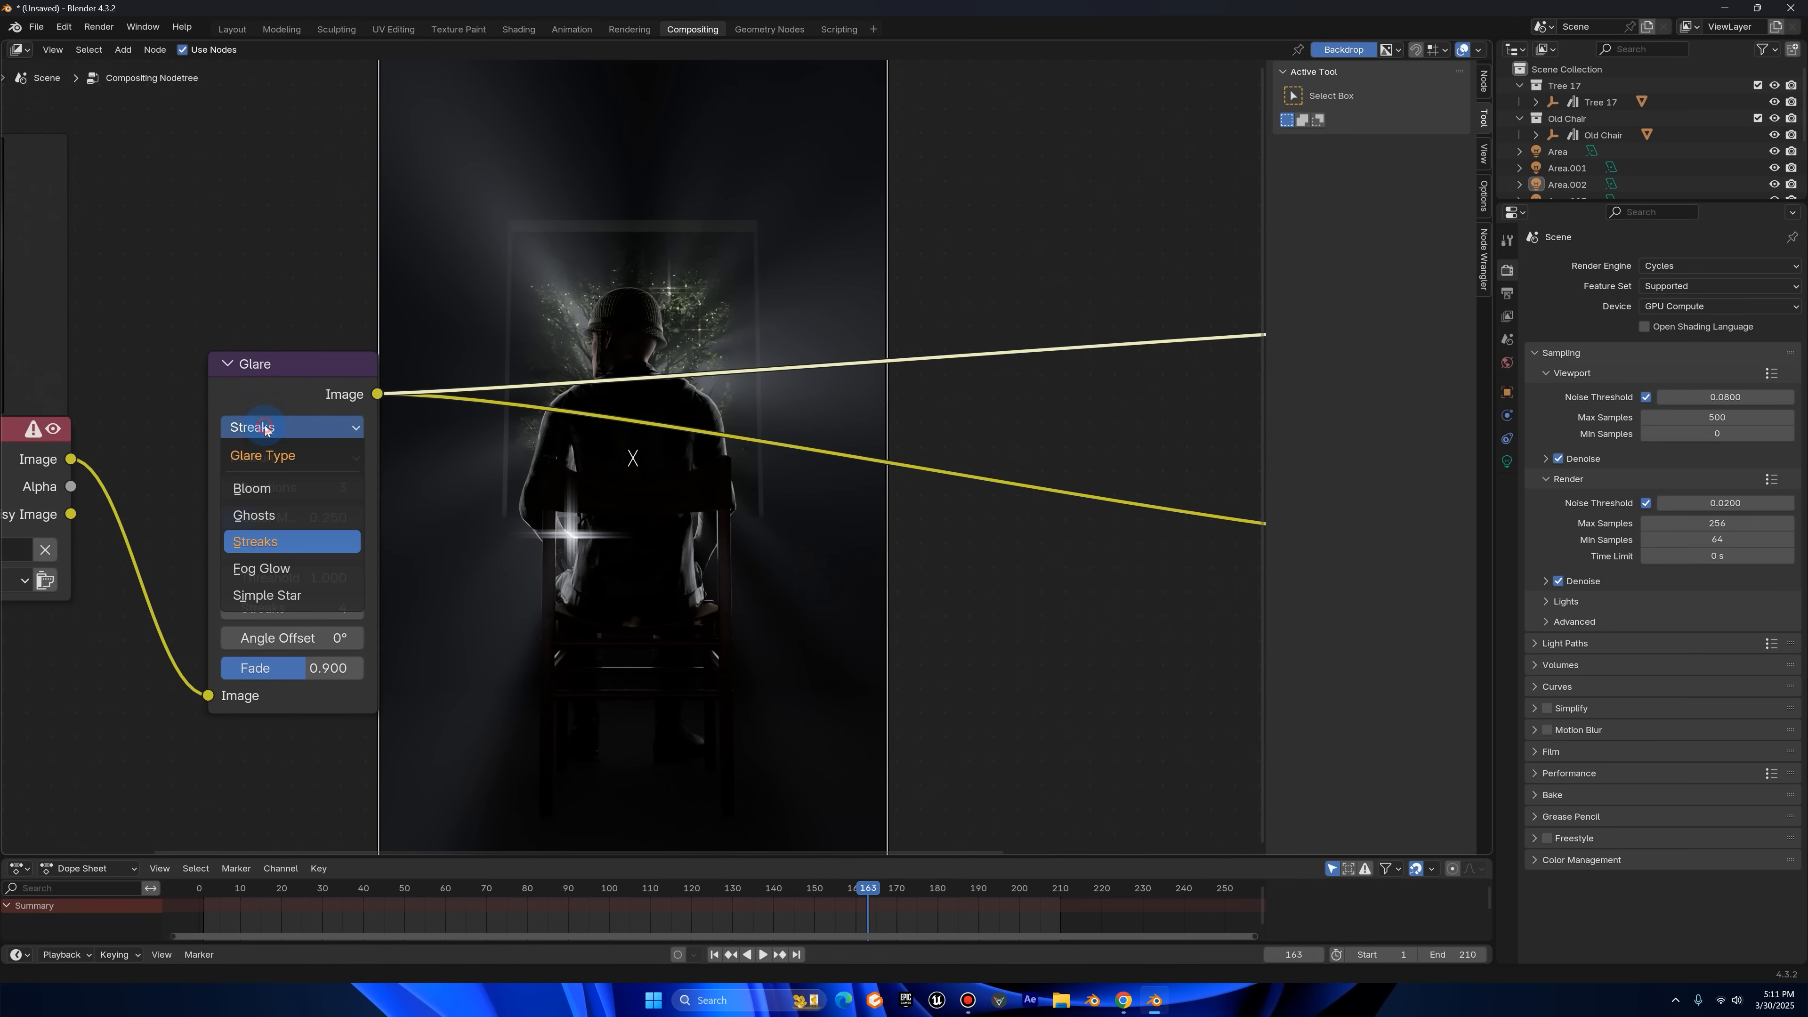
left_click(254, 570)
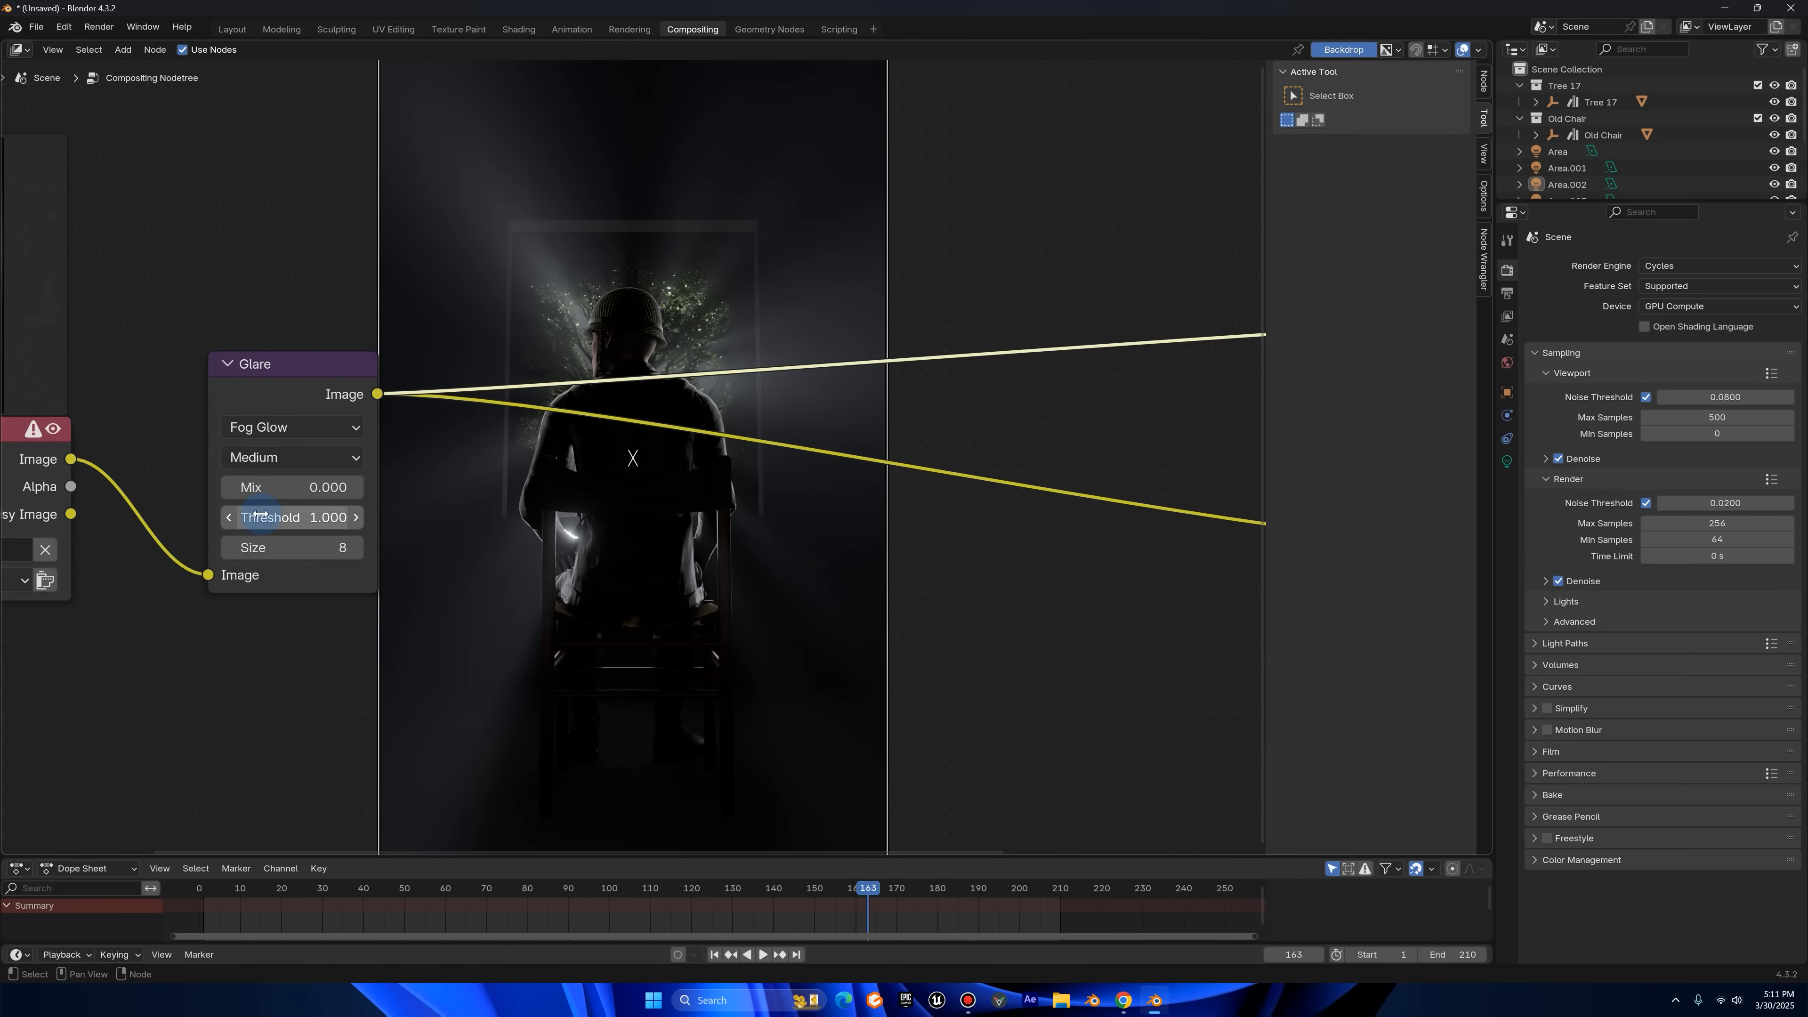
left_click(275, 468)
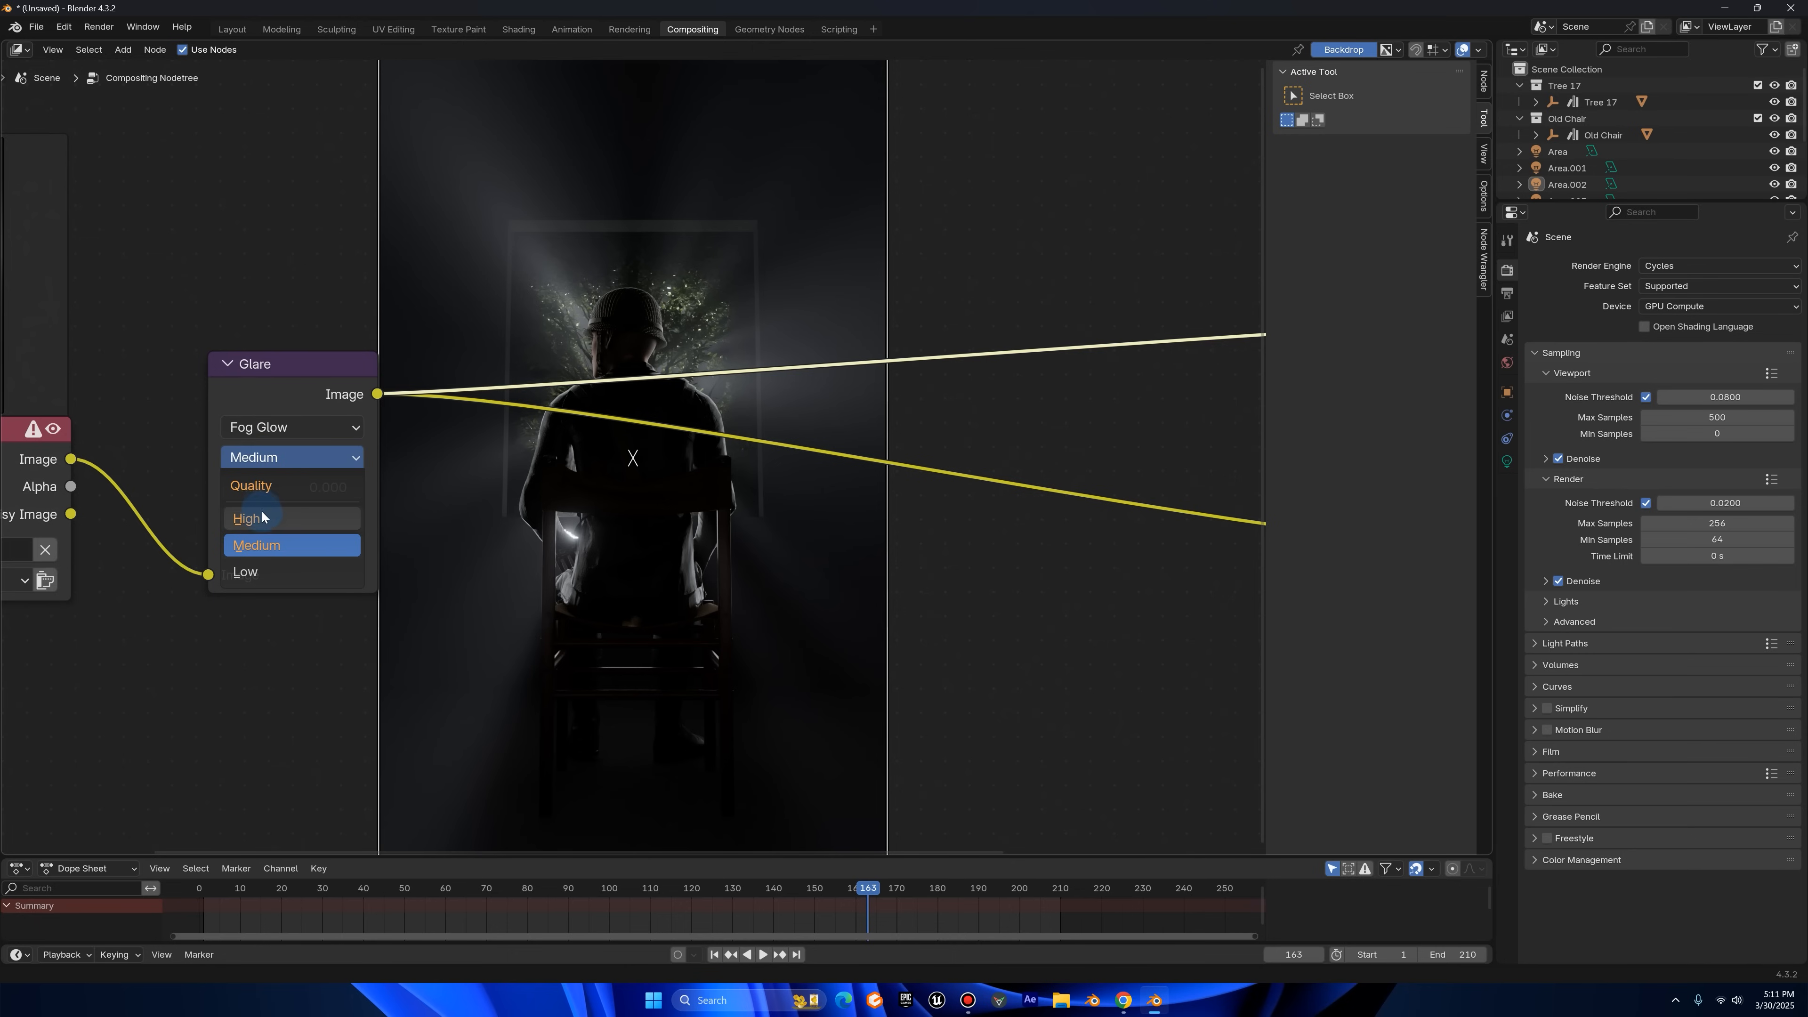
left_click(247, 519)
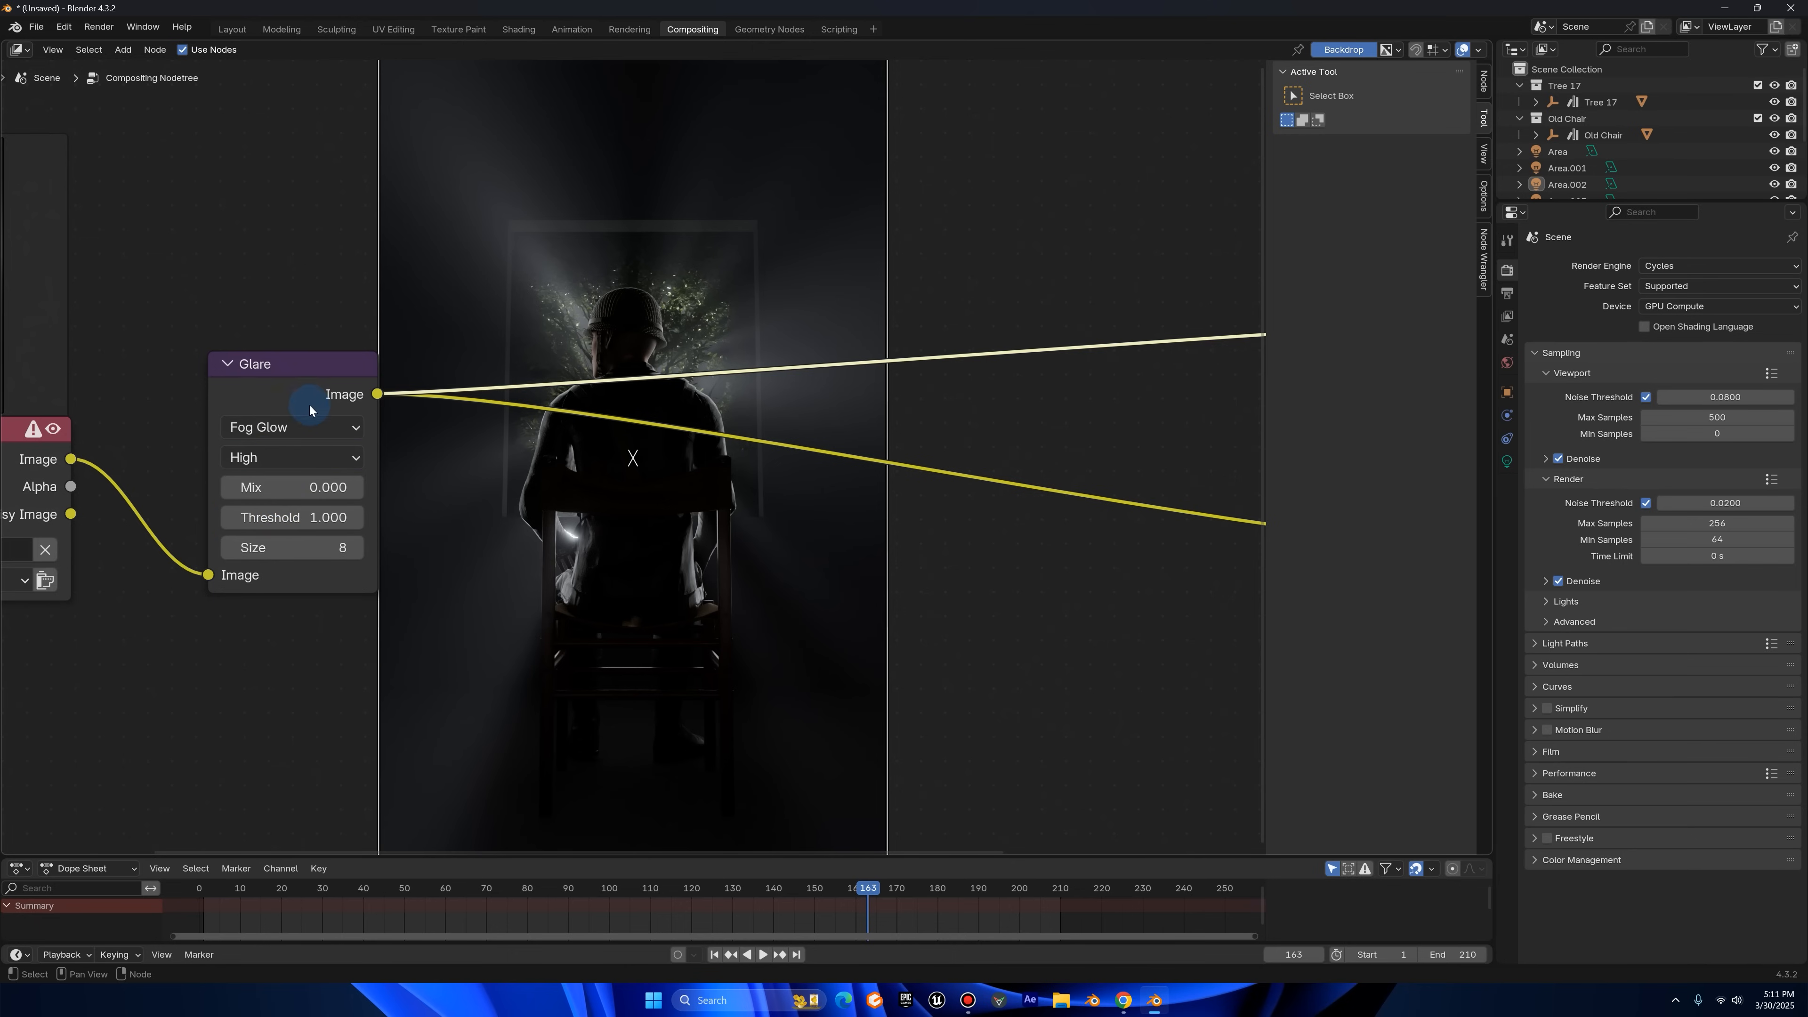
- Set the Glare node's mix to 0.100, threshold to 1.100 and size to 9
left_click_drag(311, 556, 329, 556)
left_click(311, 556)
type("7")
key("Return")
mouse_move(356, 491)
left_mouse_down()
mouse_move(324, 491)
mouse_move(359, 490)
left_mouse_up()
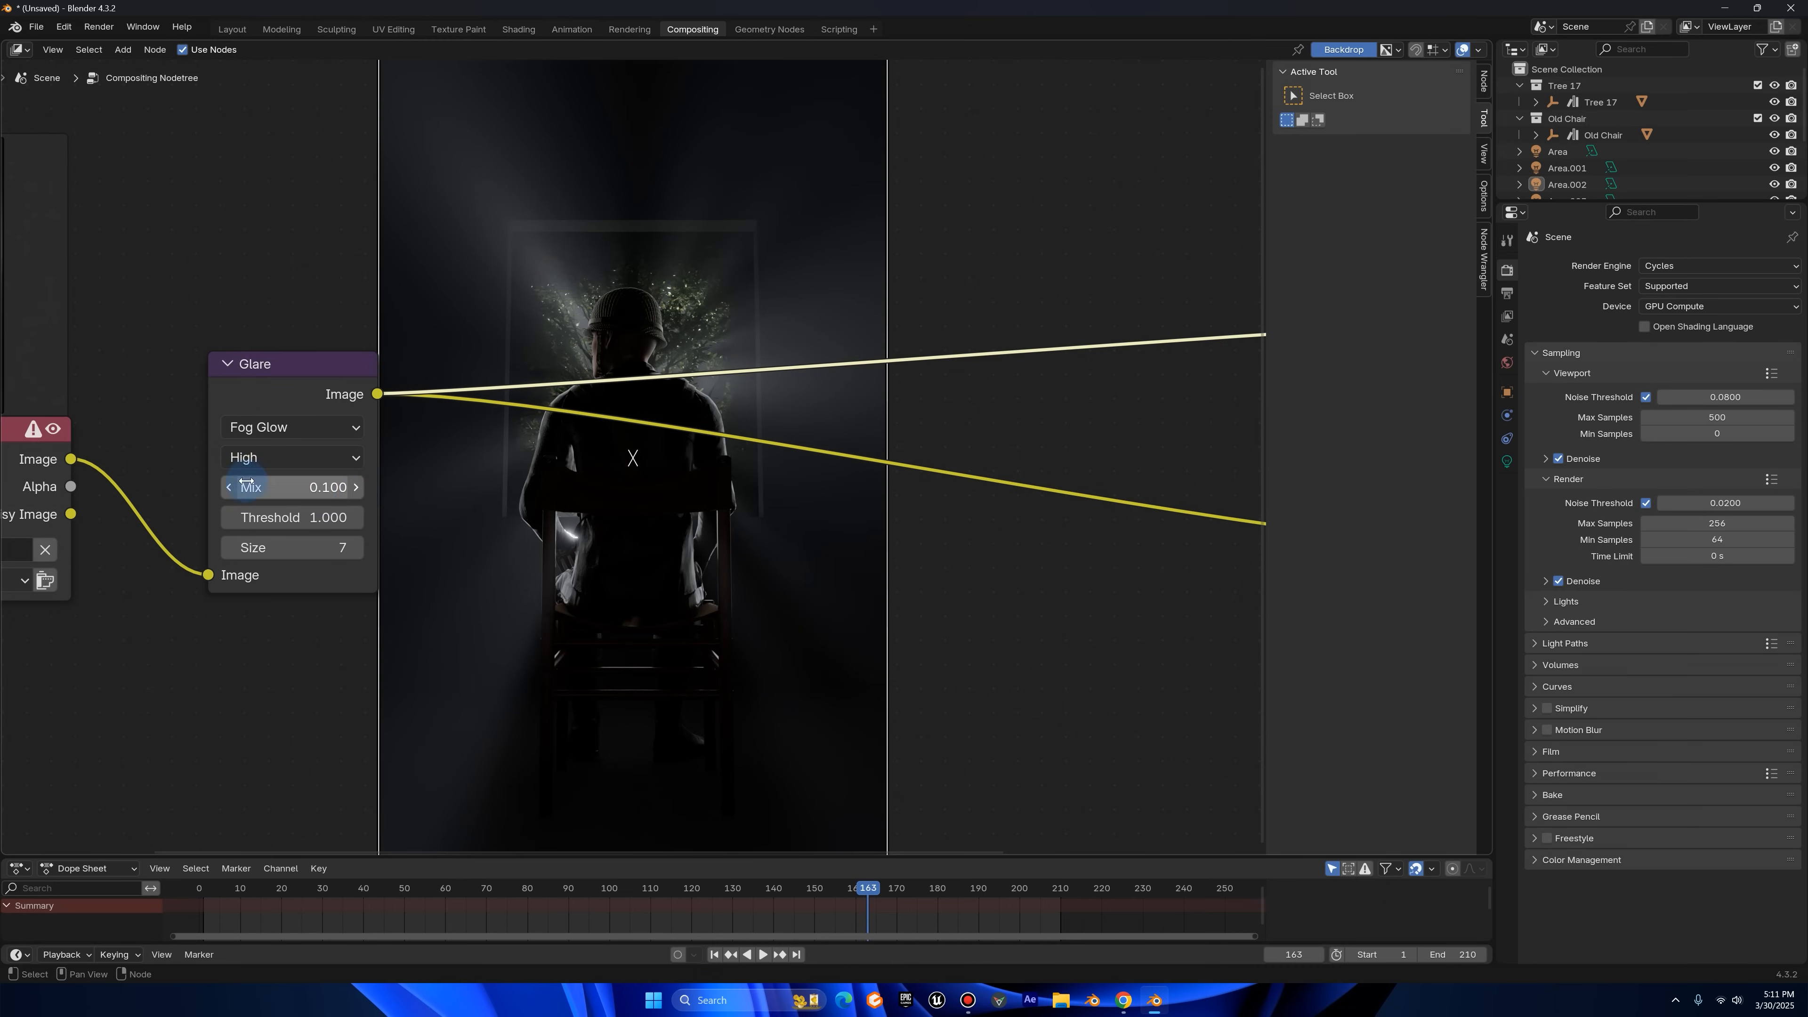
left_click(357, 520)
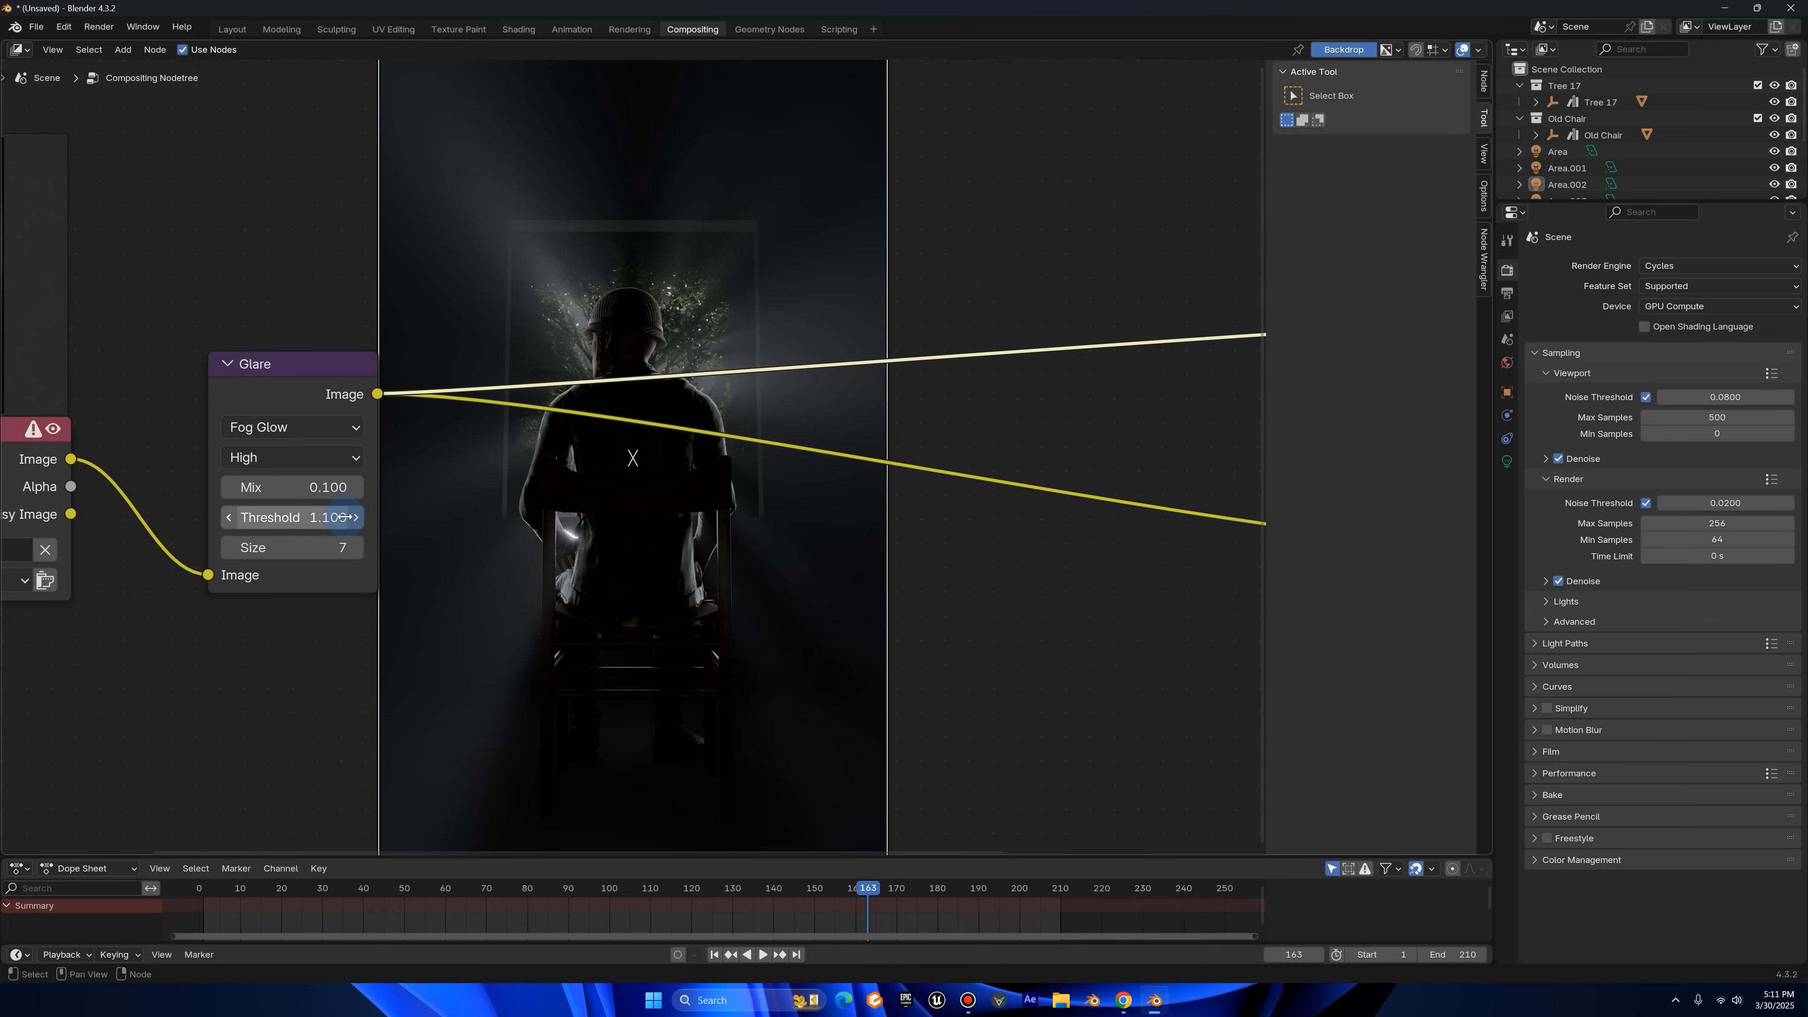
middle_click_drag(427, 497, 459, 698)
left_click_drag(360, 755, 384, 754)
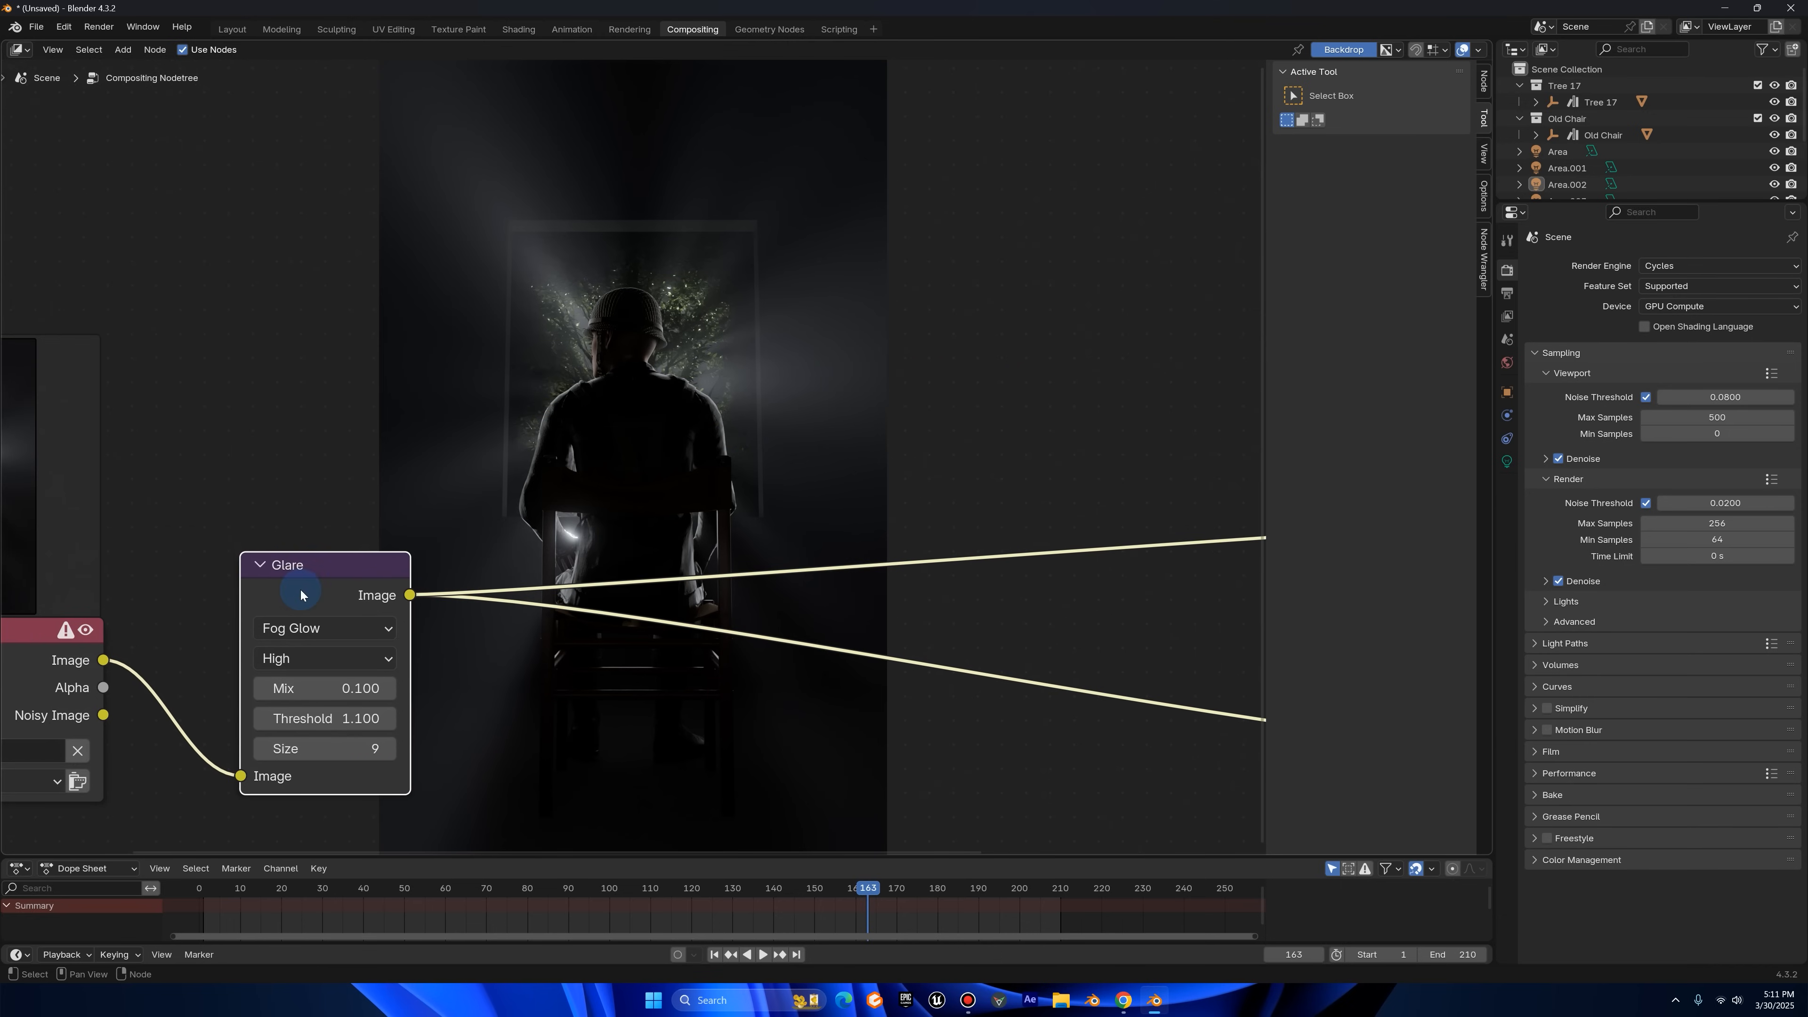
- Mute and unmute the Glare node repeatedly to compare the image with and without the fog glow
scroll(402, 563, "down", 2)
left_click_drag(381, 559, 352, 581)
middle_click_drag(422, 562, 445, 696)
key("m")
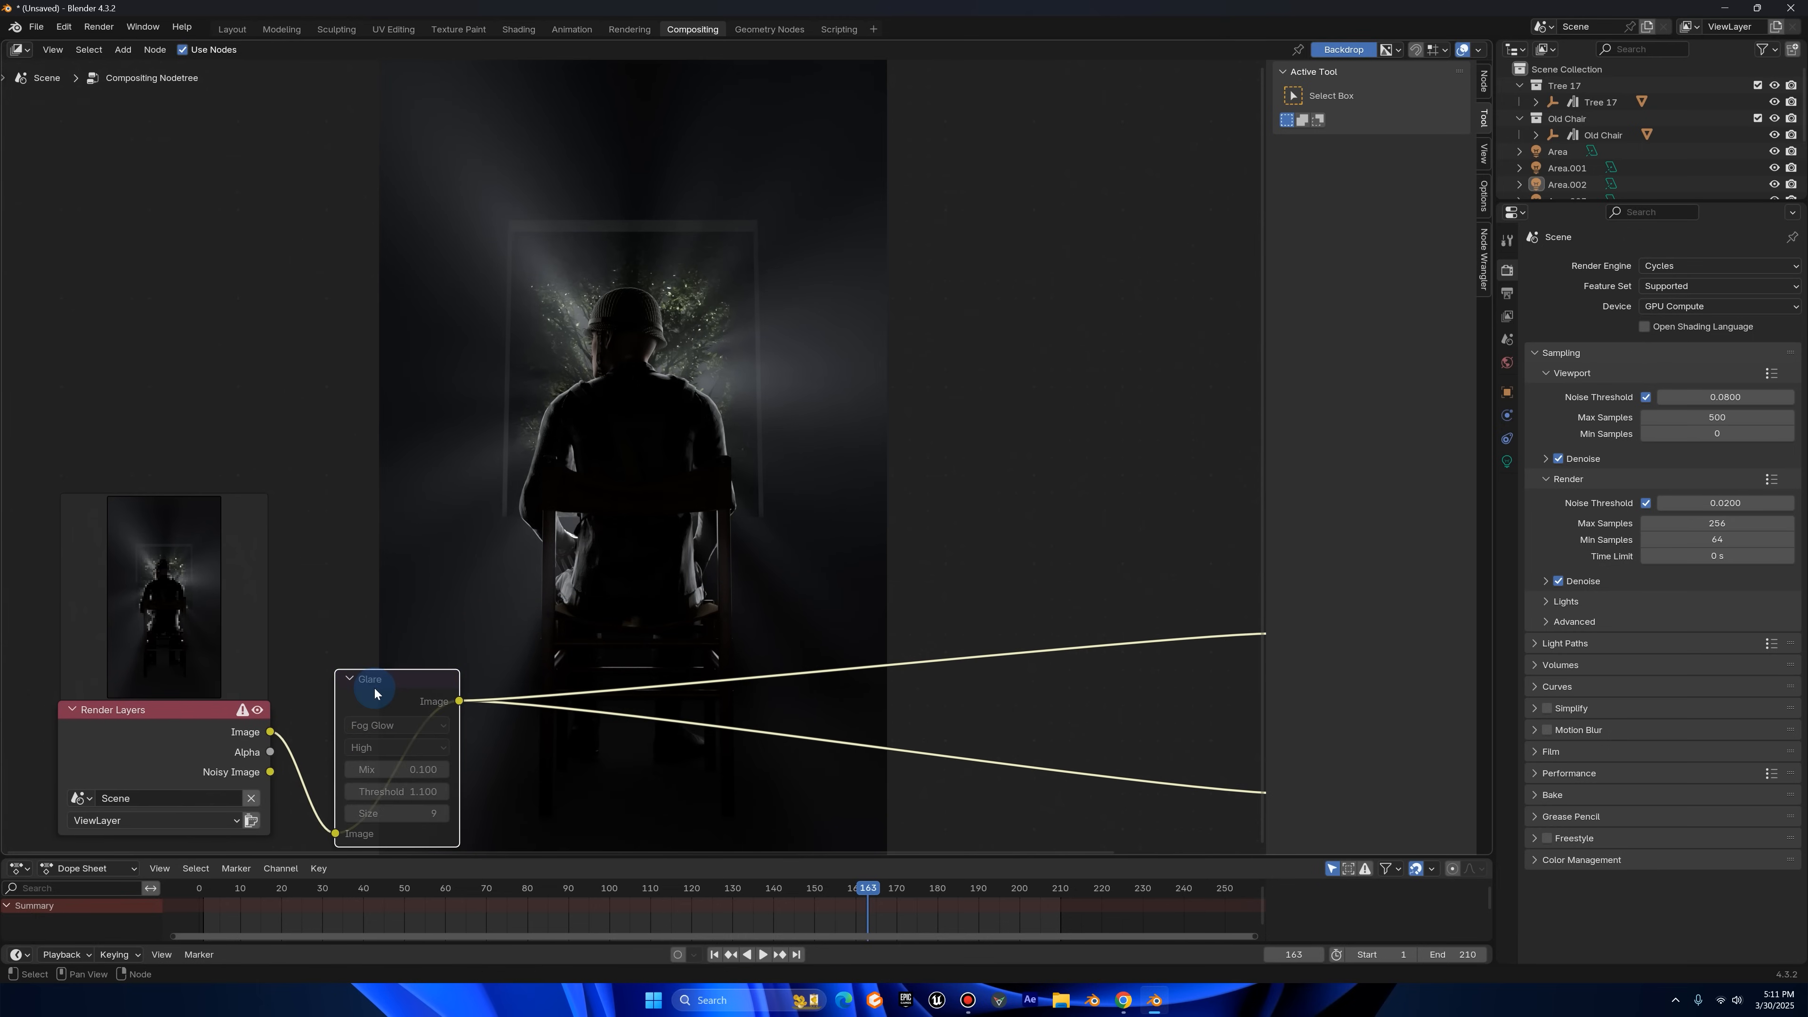
key("m")
key("m")
key("m")
key("m")
key("m")
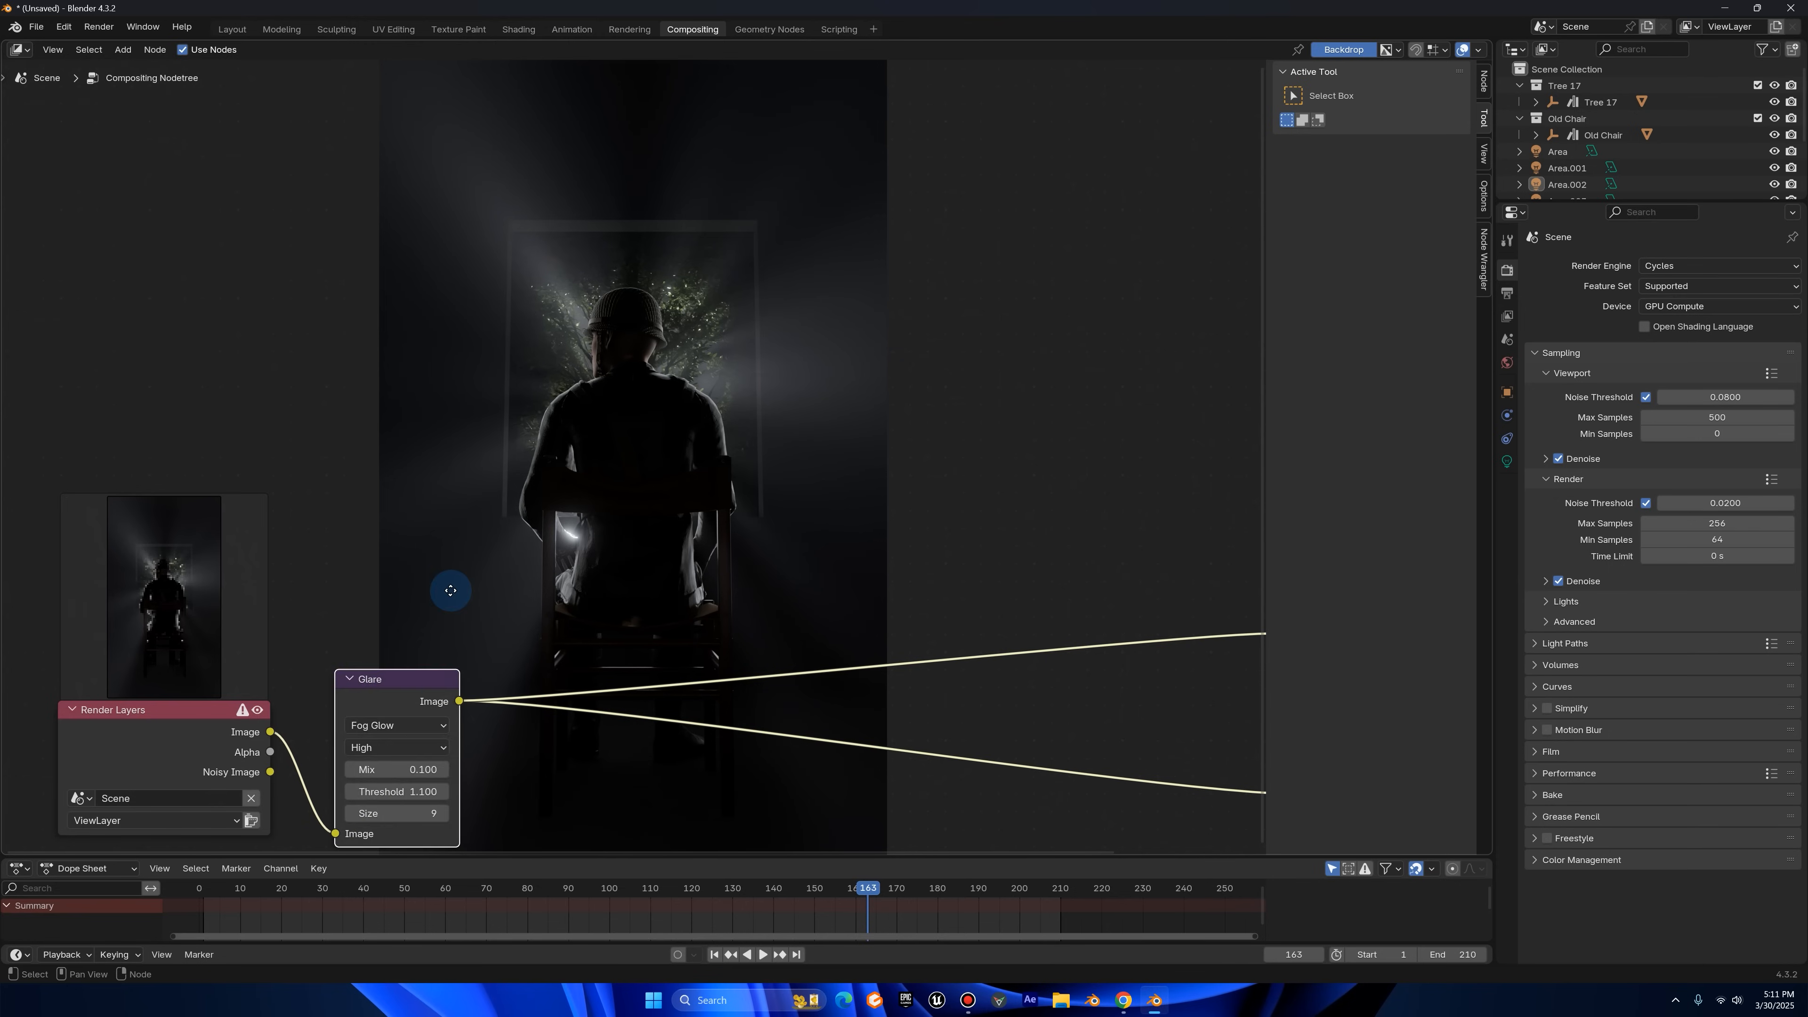
- Set the Glare node's mix to 0.000 and its threshold to 1.000
middle_click_drag(439, 653, 484, 530)
scroll(484, 530, "up", 1)
scroll(485, 530, "up", 4)
middle_click_drag(458, 599, 492, 458)
left_click(332, 589)
left_click(335, 619)
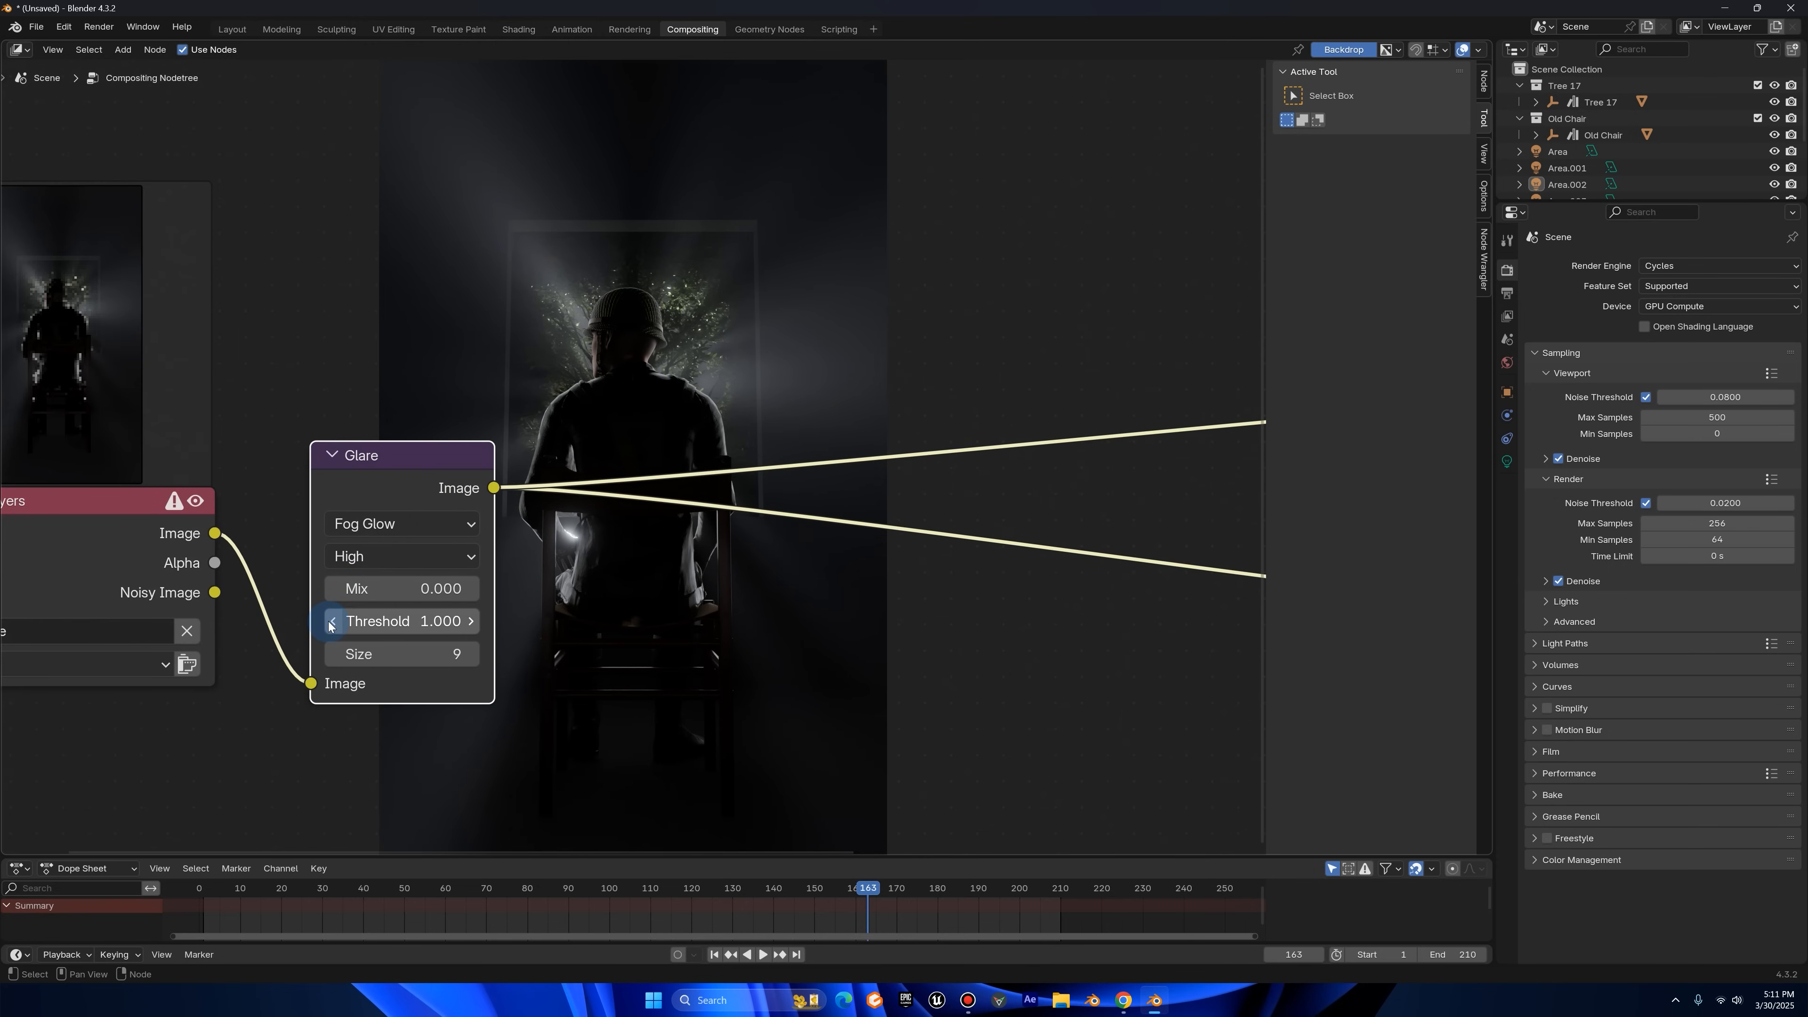
- Set the Glare node's mix to -0.100
left_click(335, 590)
left_click(470, 592)
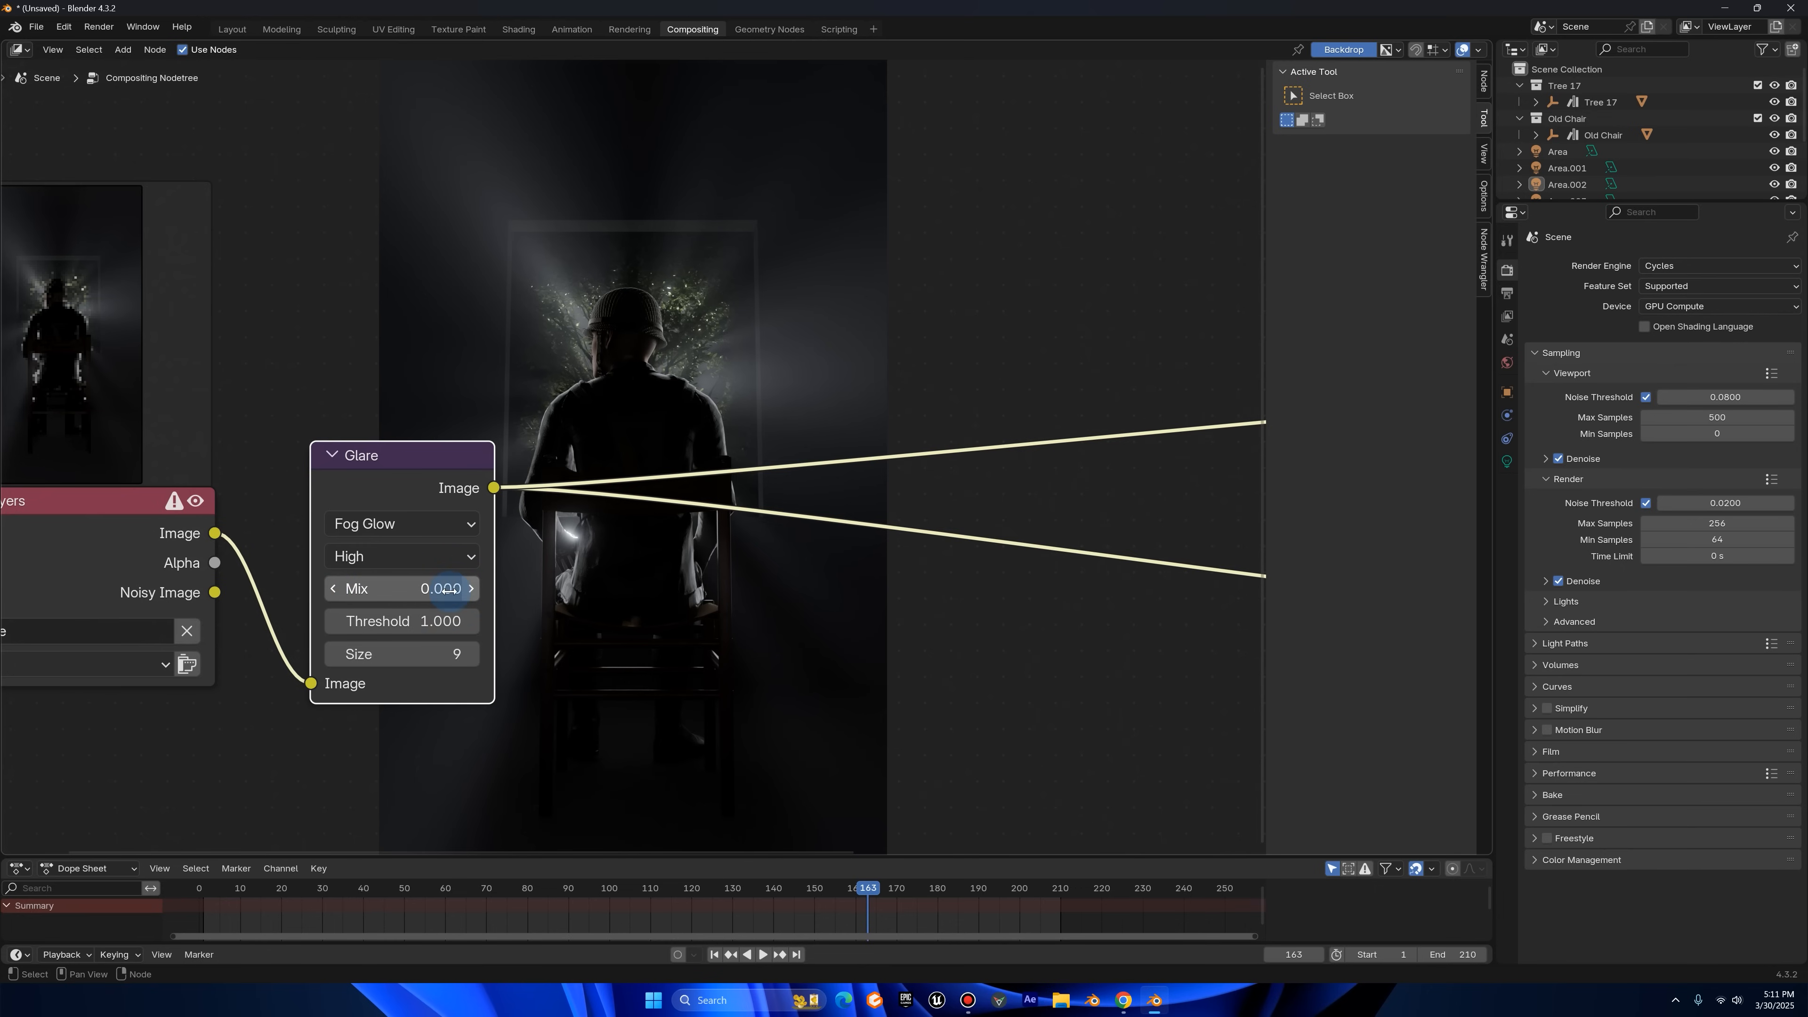
left_click(341, 591)
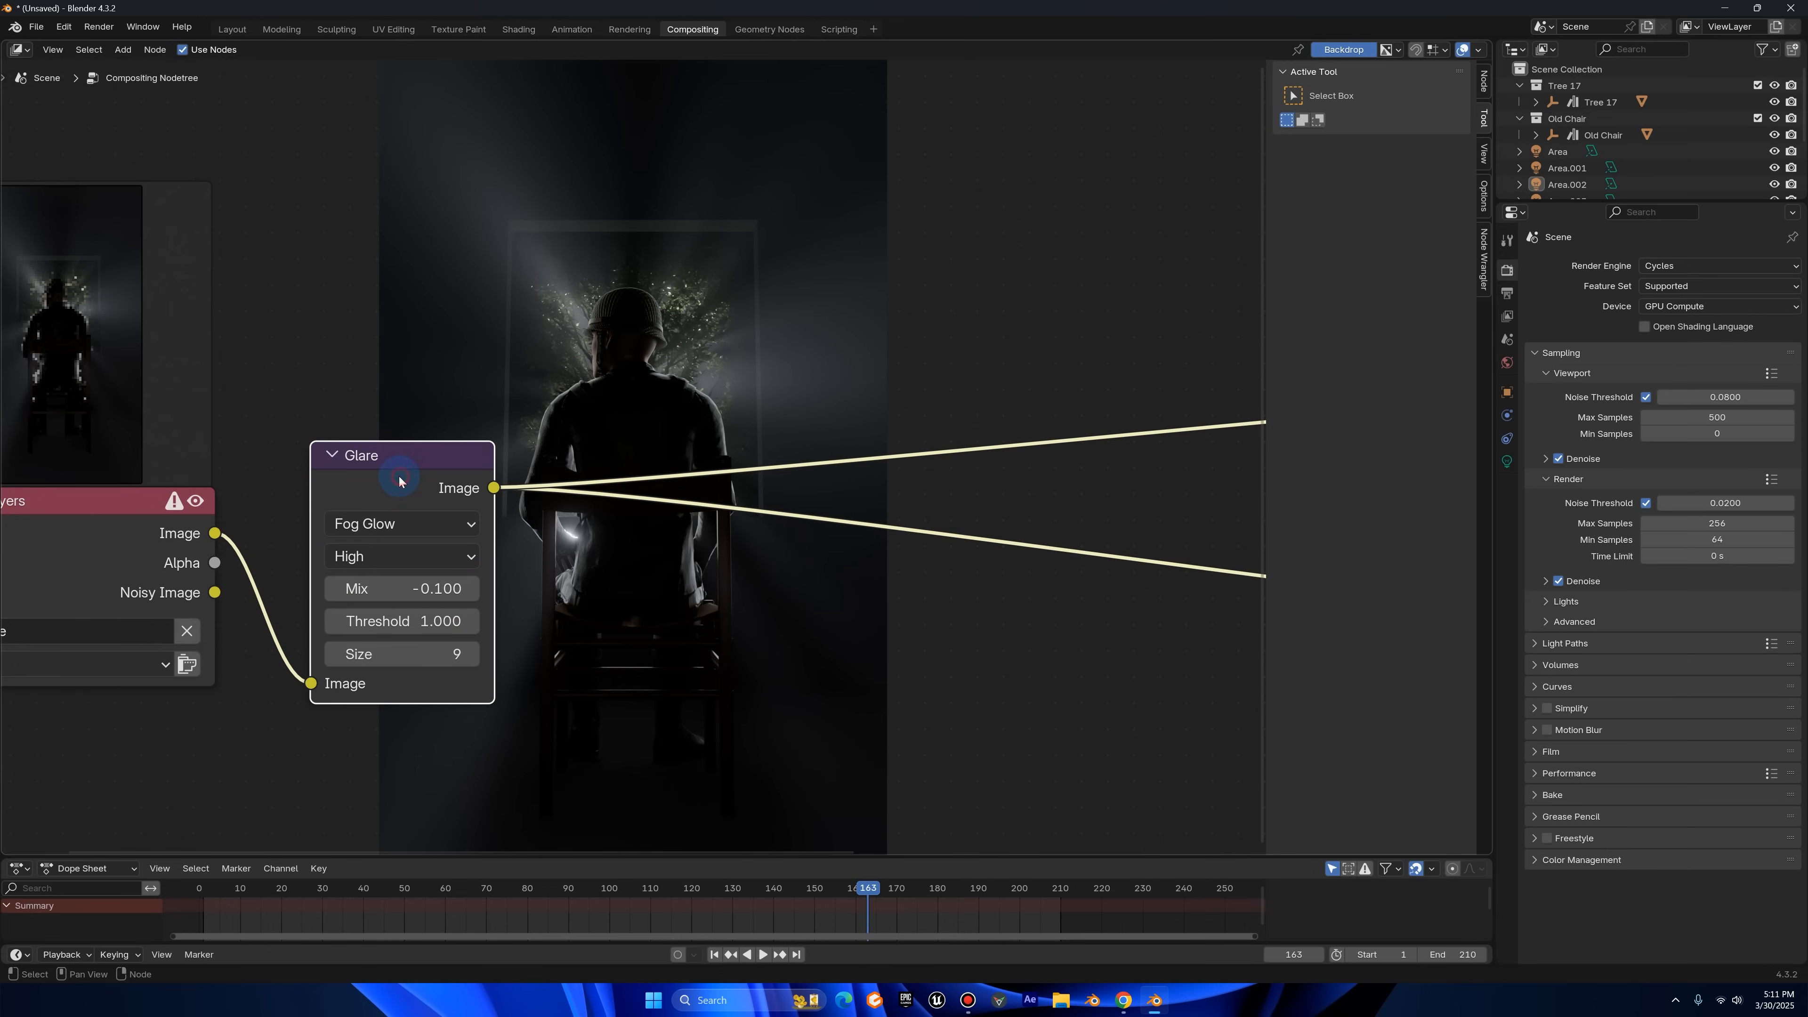
- Mute and unmute the Glare node several times to compare the image with and without the reduced fog glow
middle_click_drag(400, 481, 328, 638)
key("m")
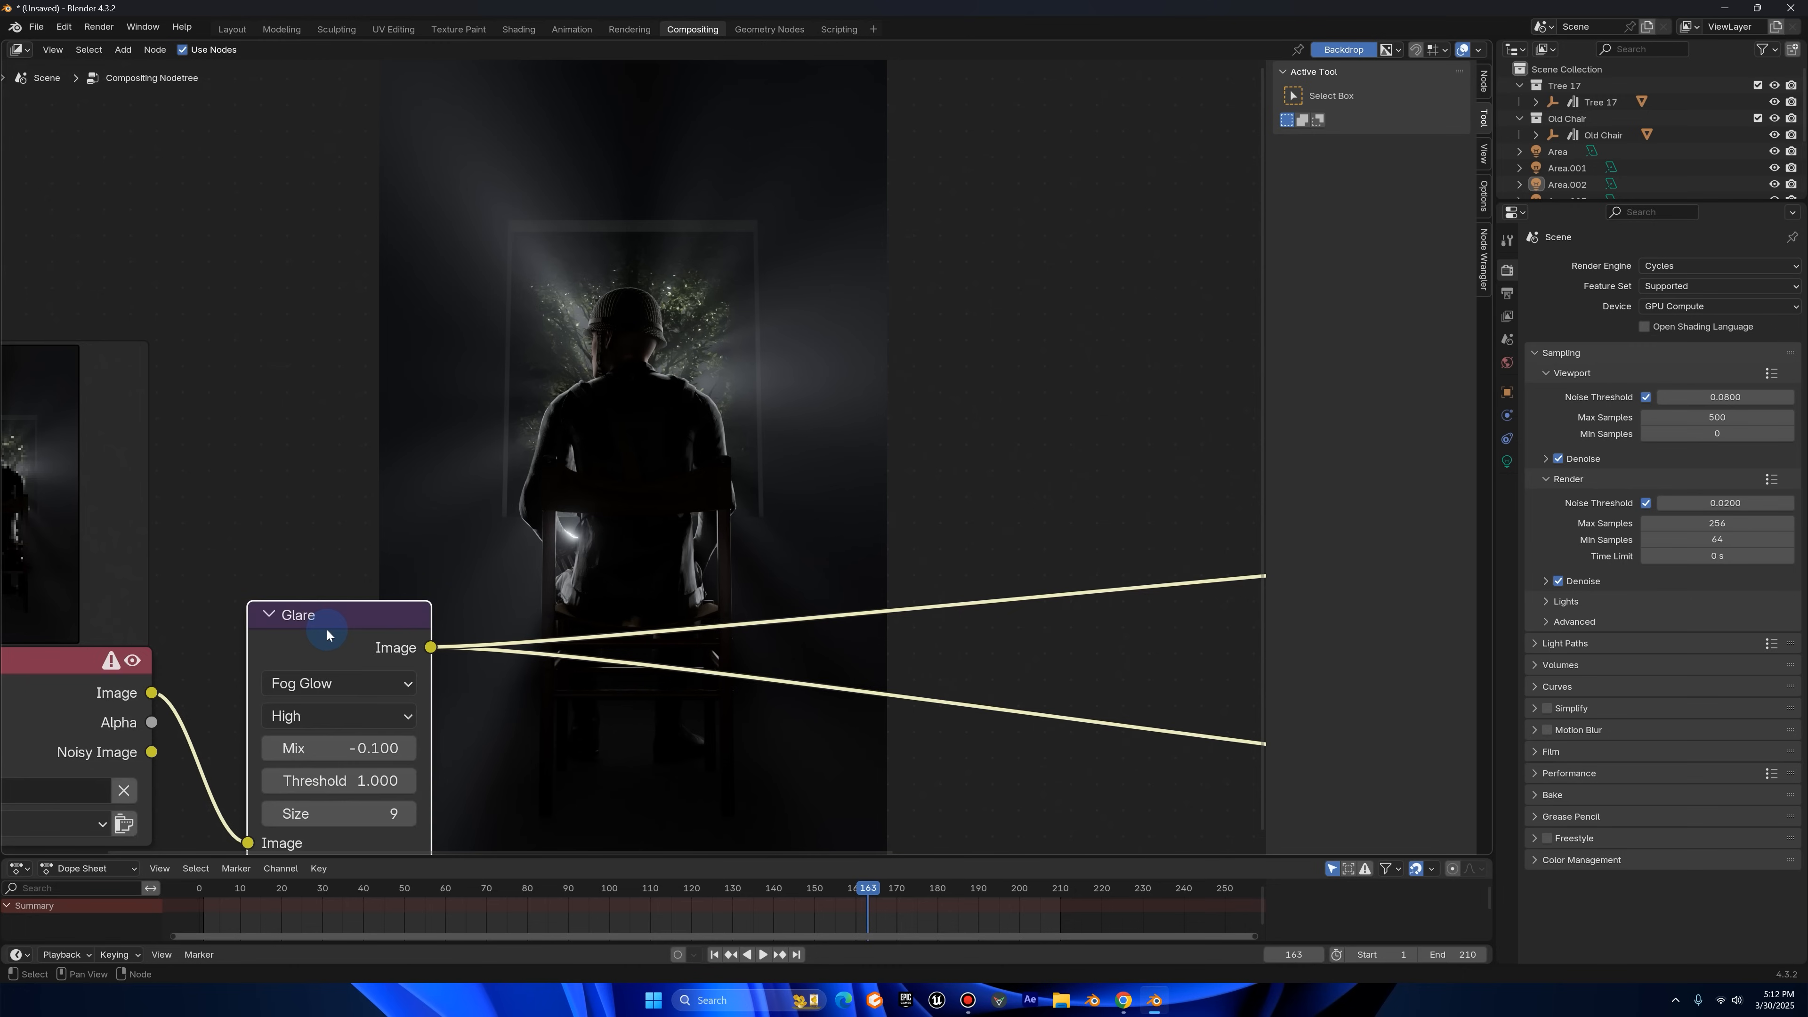
key("m")
key("m")
key("m")
key("m")
key("m")
key("m")
scroll(527, 648, "down", 3)
- Add a Lens Distortion node after the Glare node and link its image output to both the Viewer and Composite nodes
key("shift+a")
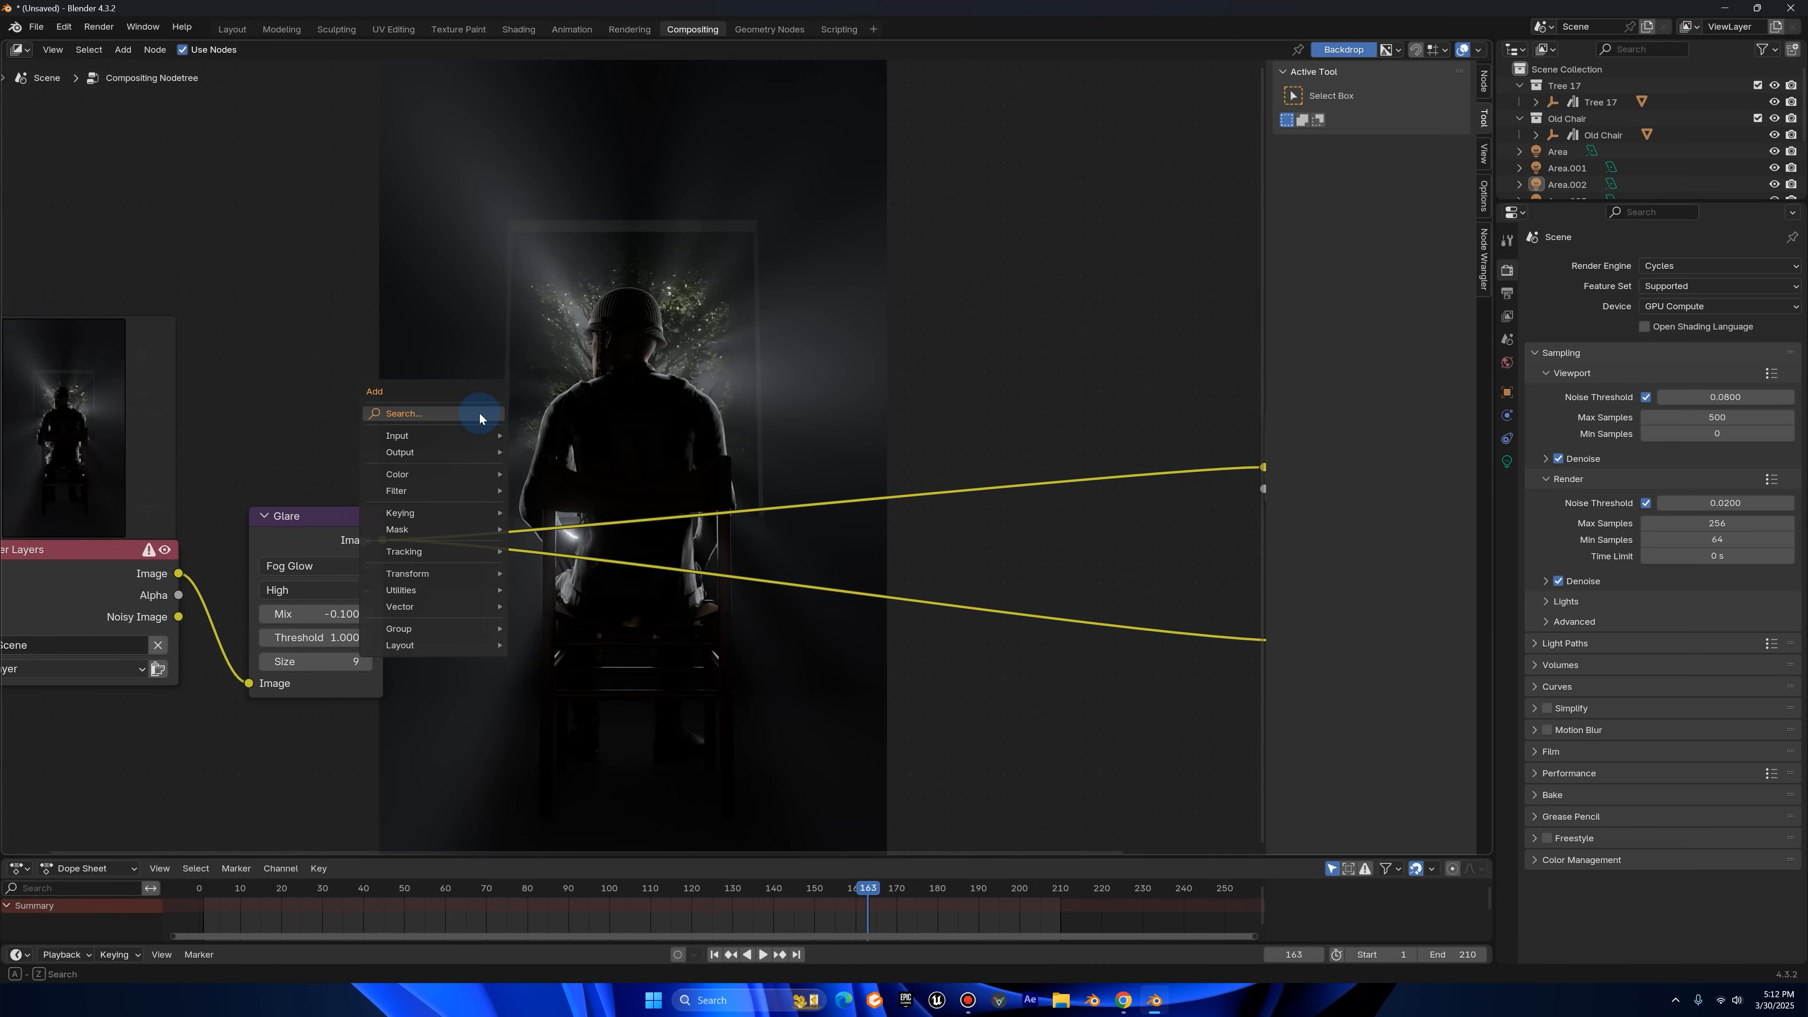
type("len")
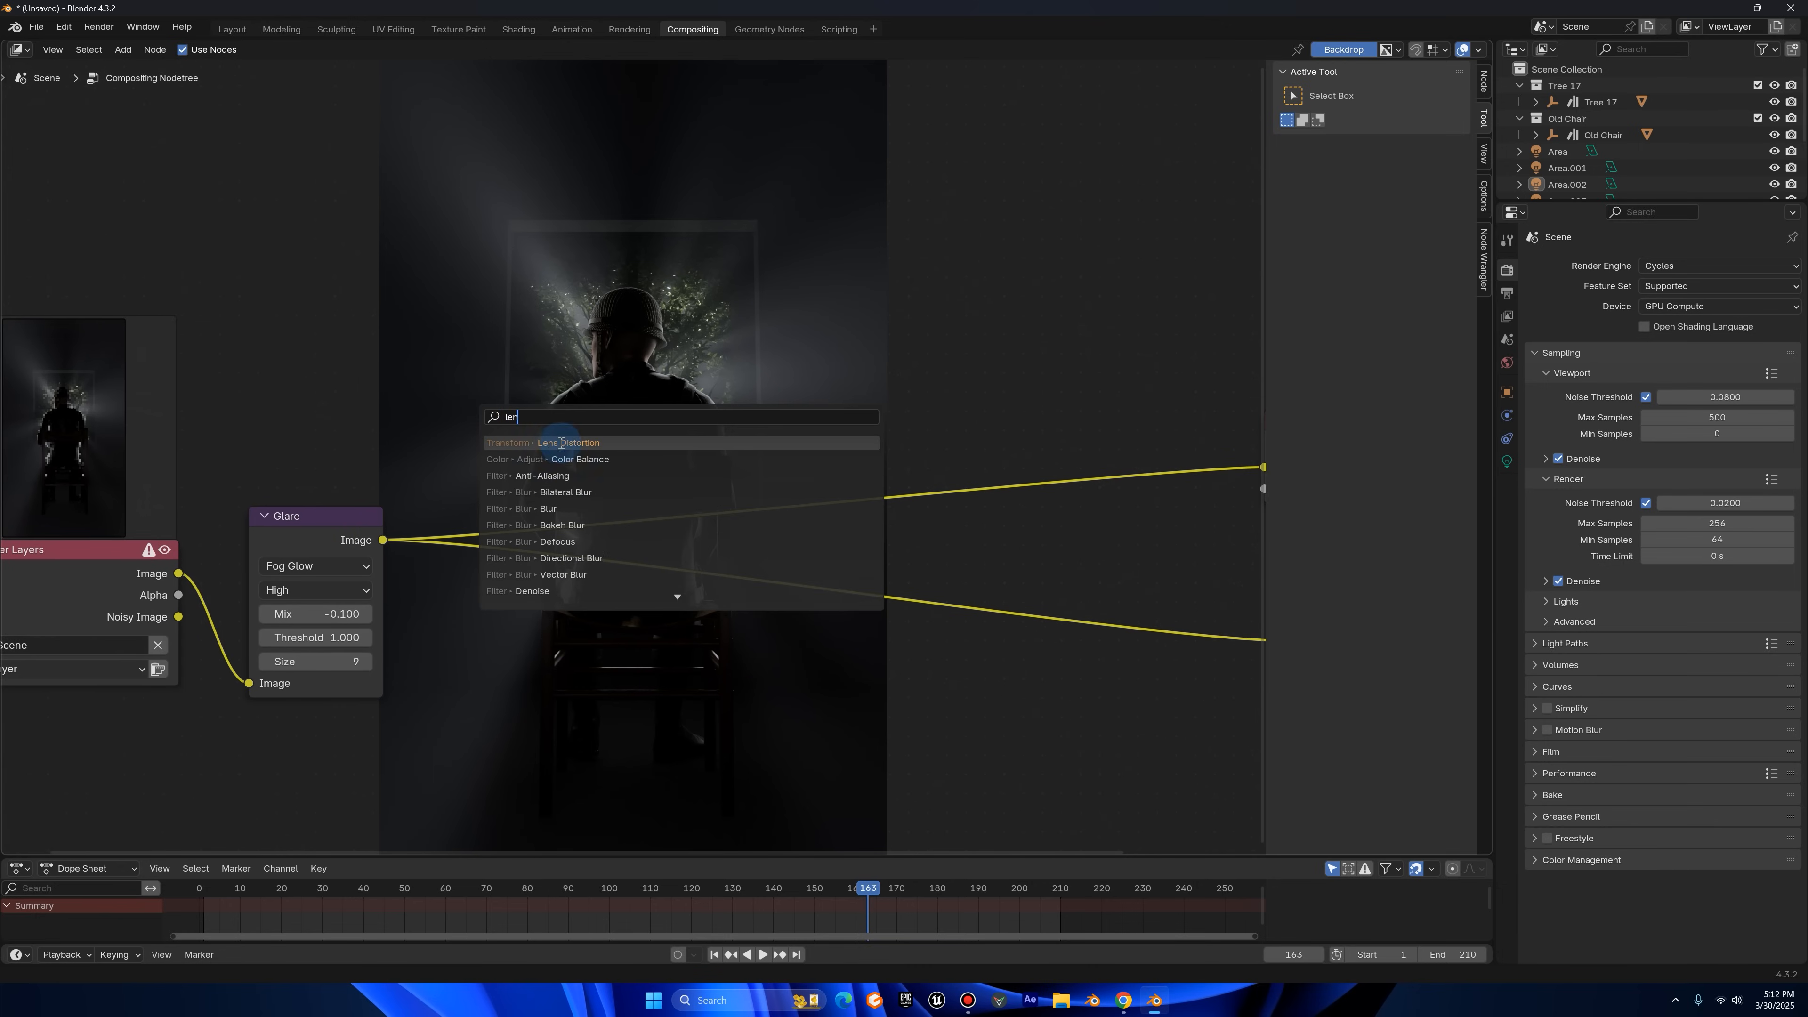
left_click(570, 444)
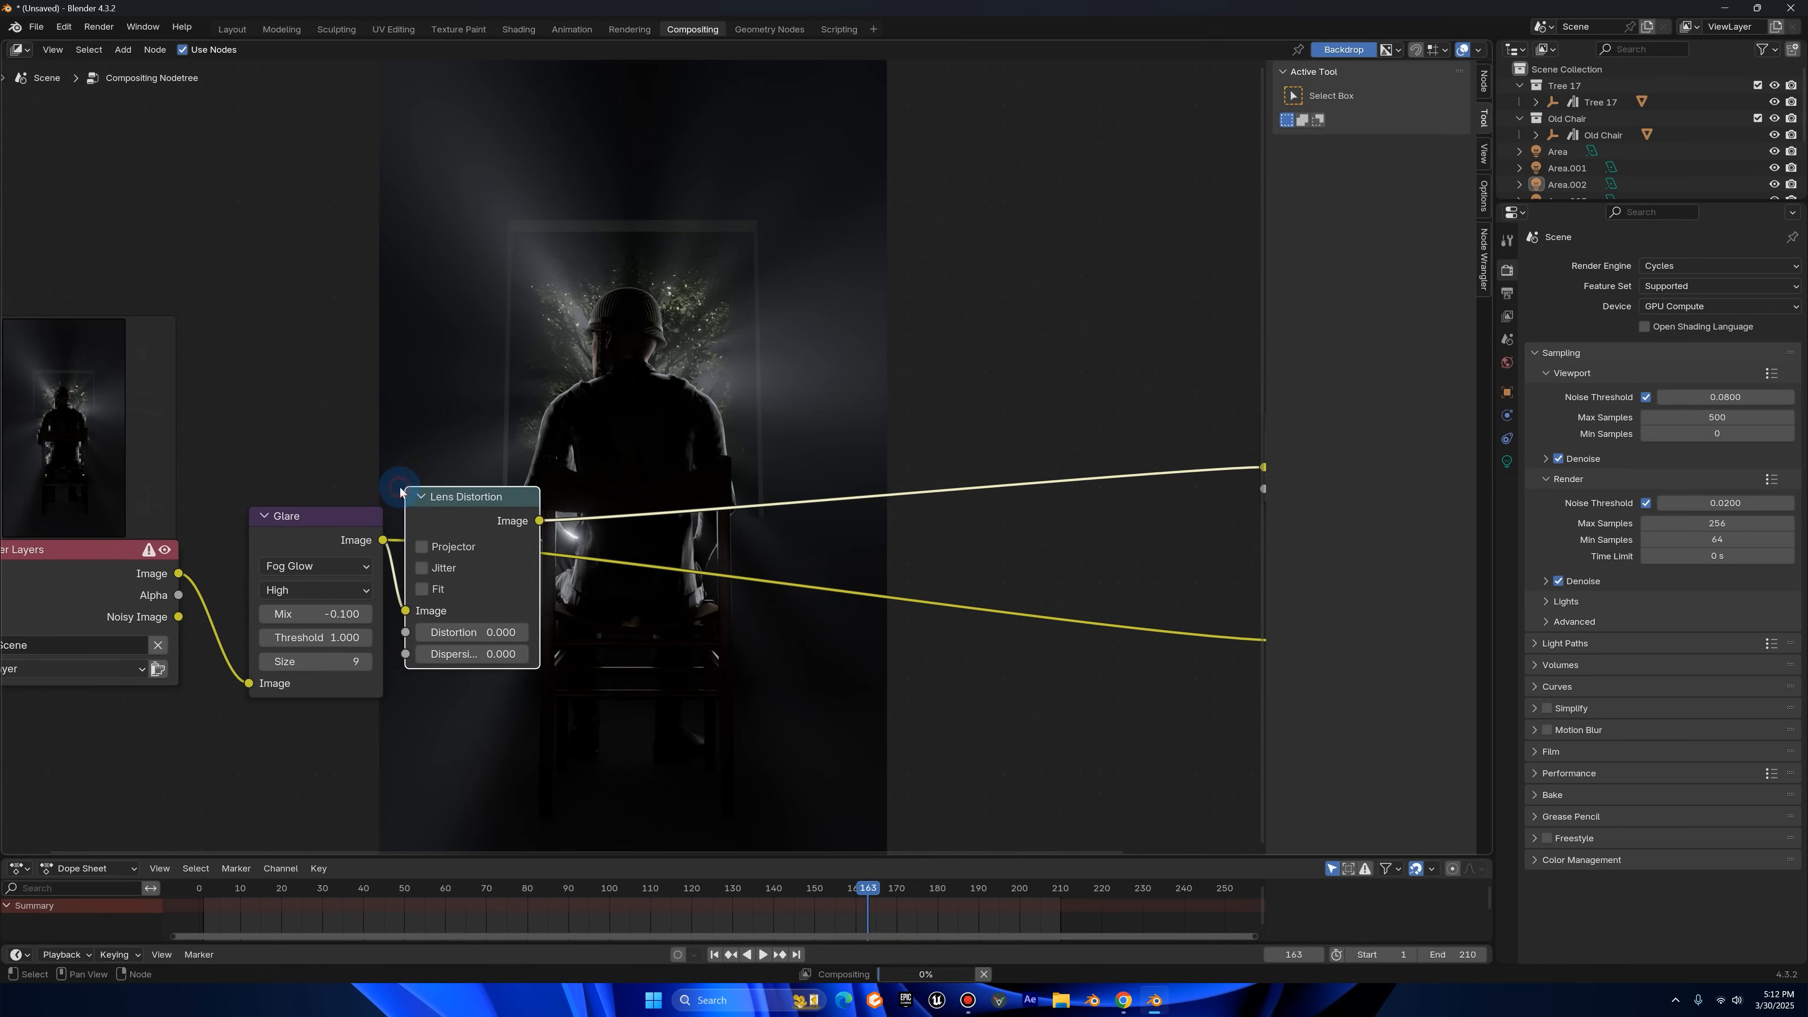
left_click(573, 407)
middle_click_drag(576, 403, 441, 414)
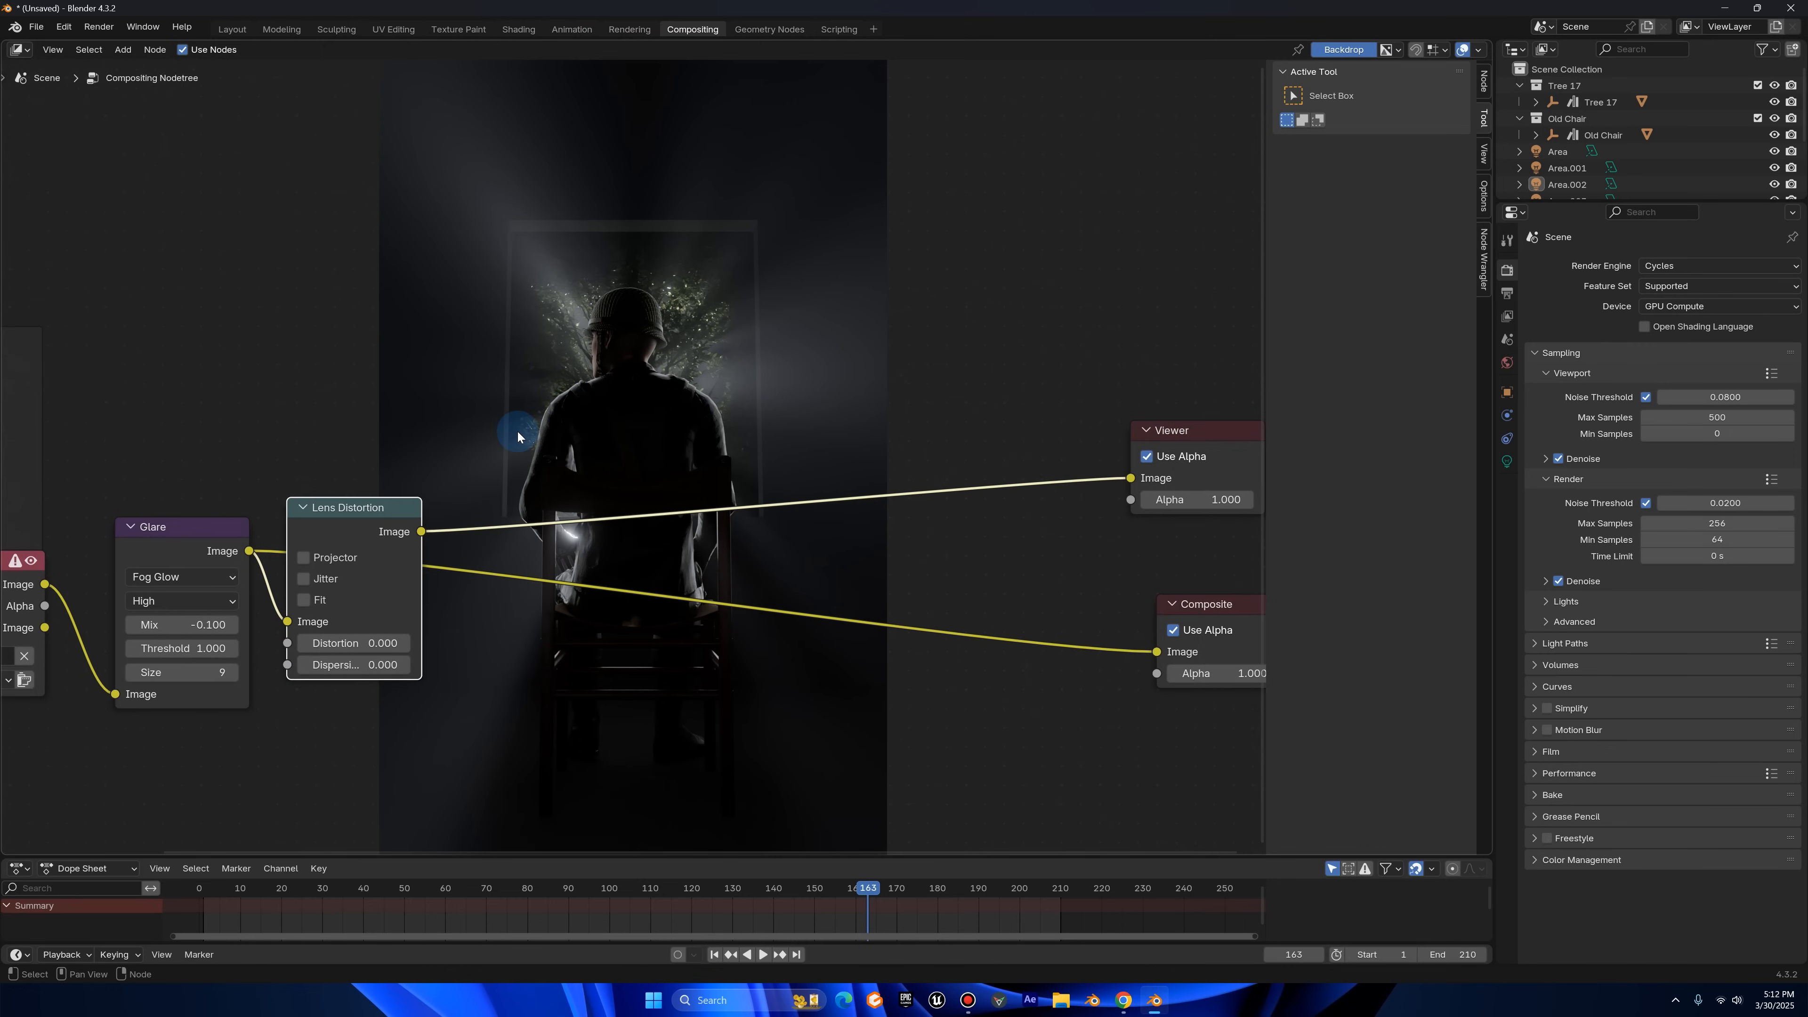
left_click_drag(421, 534, 1154, 648)
scroll(462, 529, "up", 1)
left_click_drag(324, 535, 320, 546)
- Try a distortion and dispersion of 1.000 on the Lens Distortion node, and undo both changes
scroll(328, 556, "up", 3)
middle_click_drag(320, 663, 366, 623)
scroll(356, 622, "up", 1)
left_click_drag(261, 730, 302, 763)
key("ctrl+z")
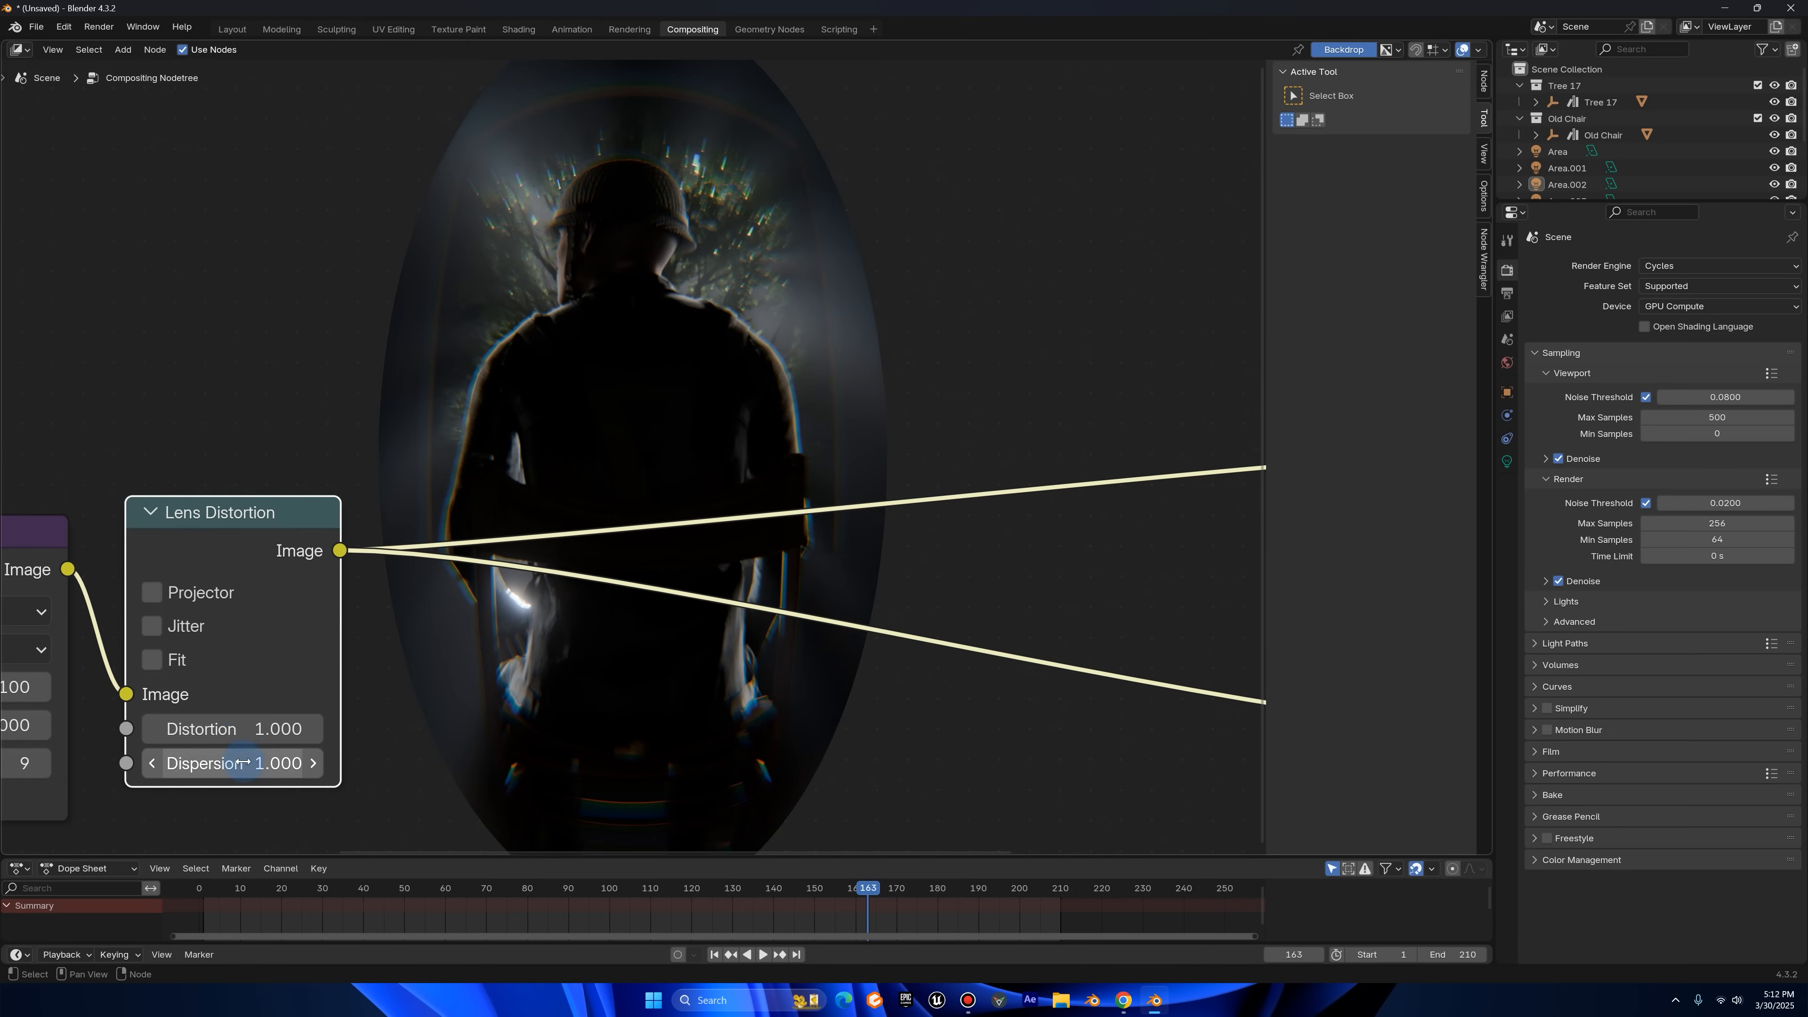
key("ctrl+z")
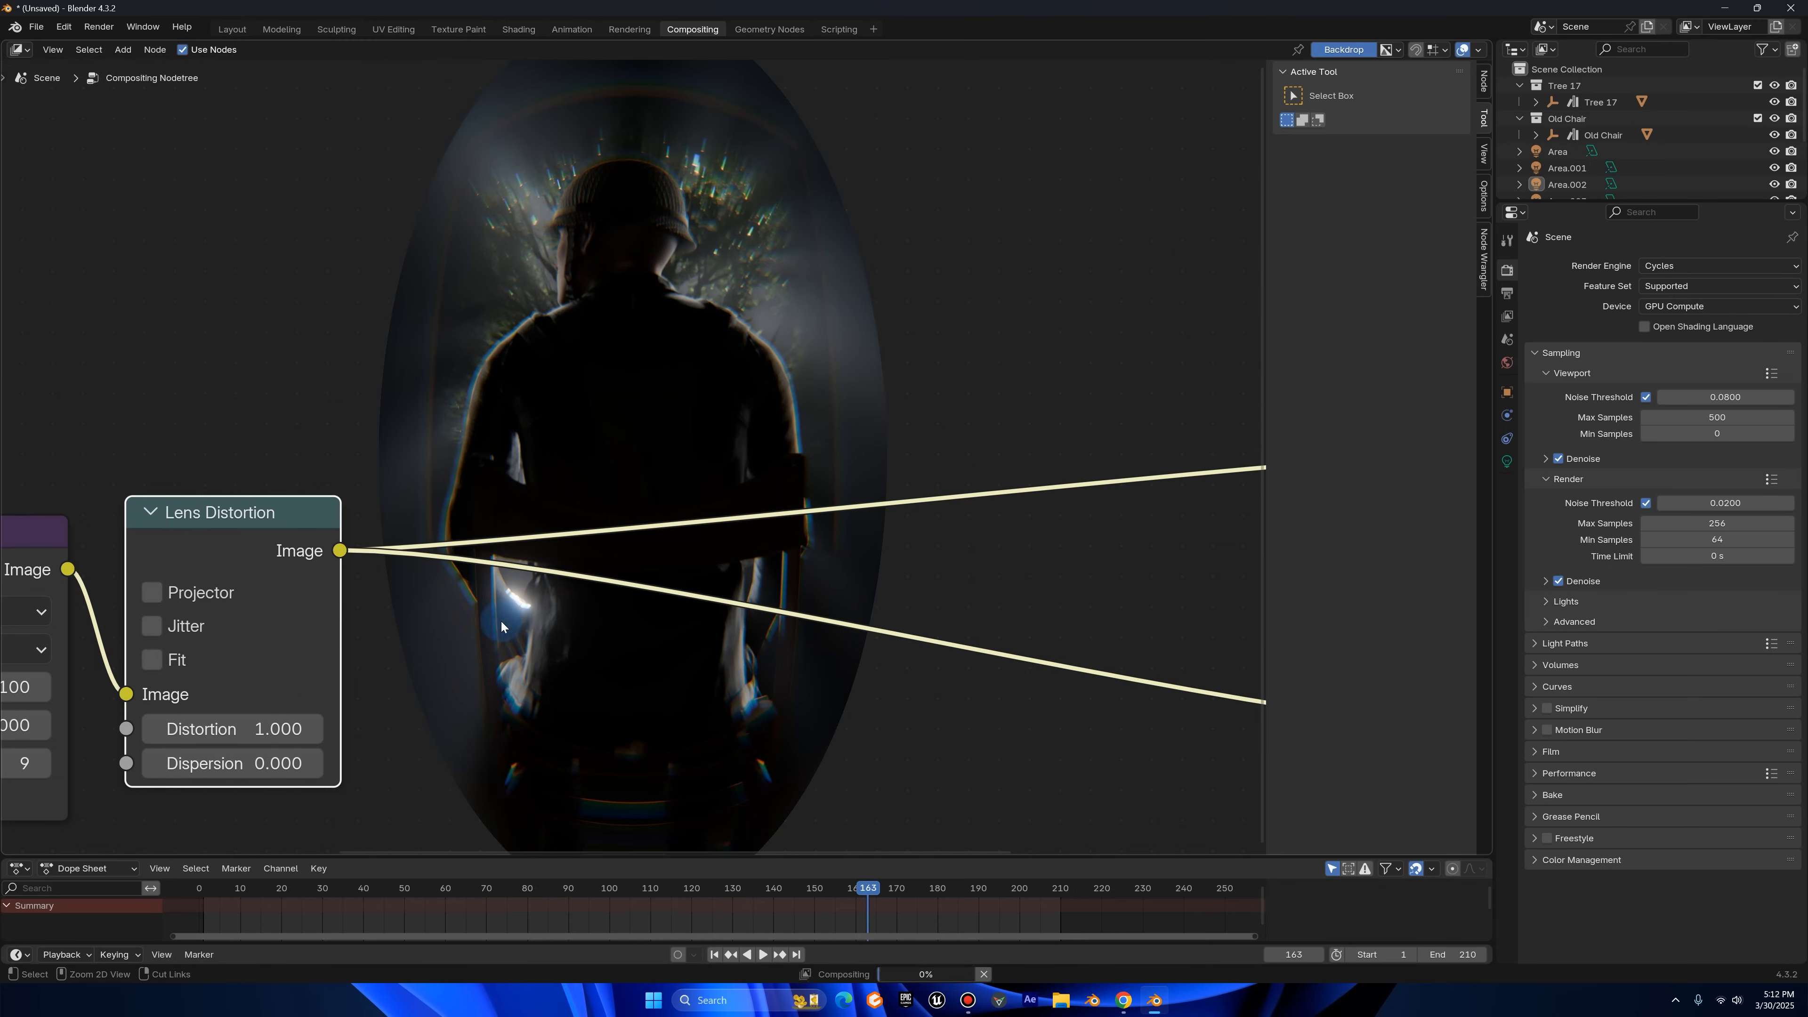
key("ctrl+z")
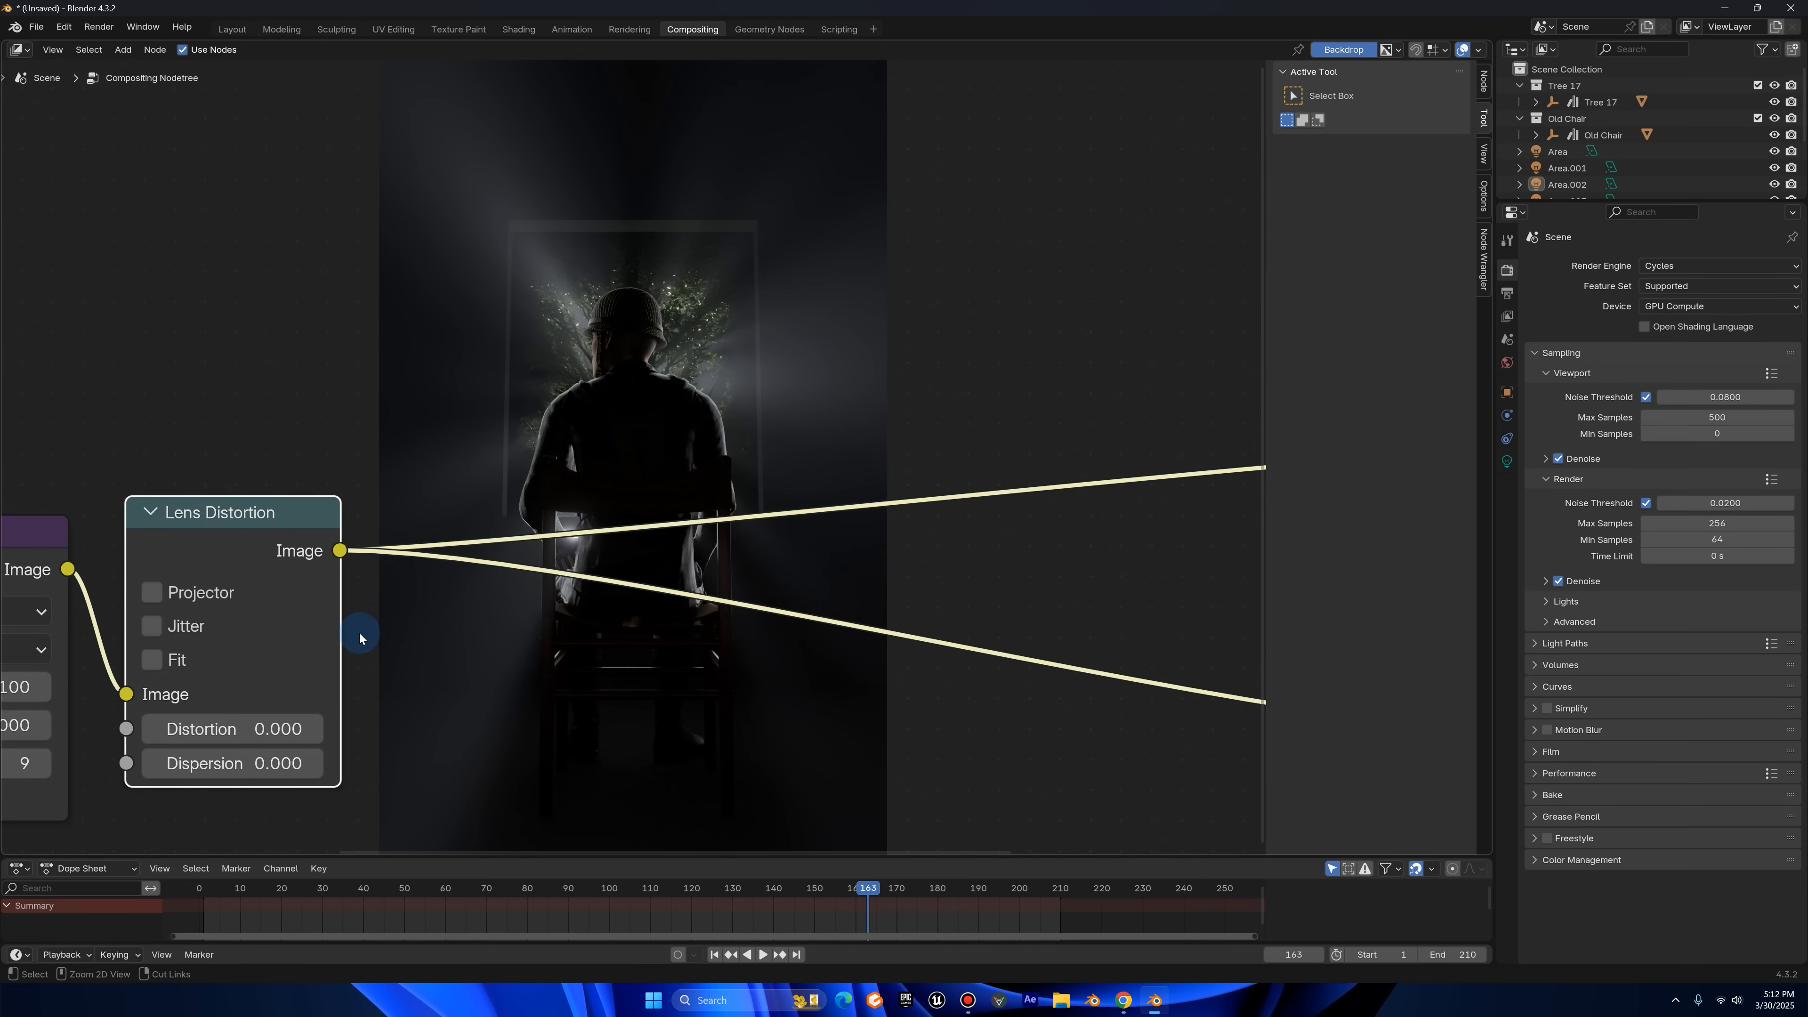
- Enable Projector on the Lens Distortion node and set its dispersion to 1.000
left_click(158, 597)
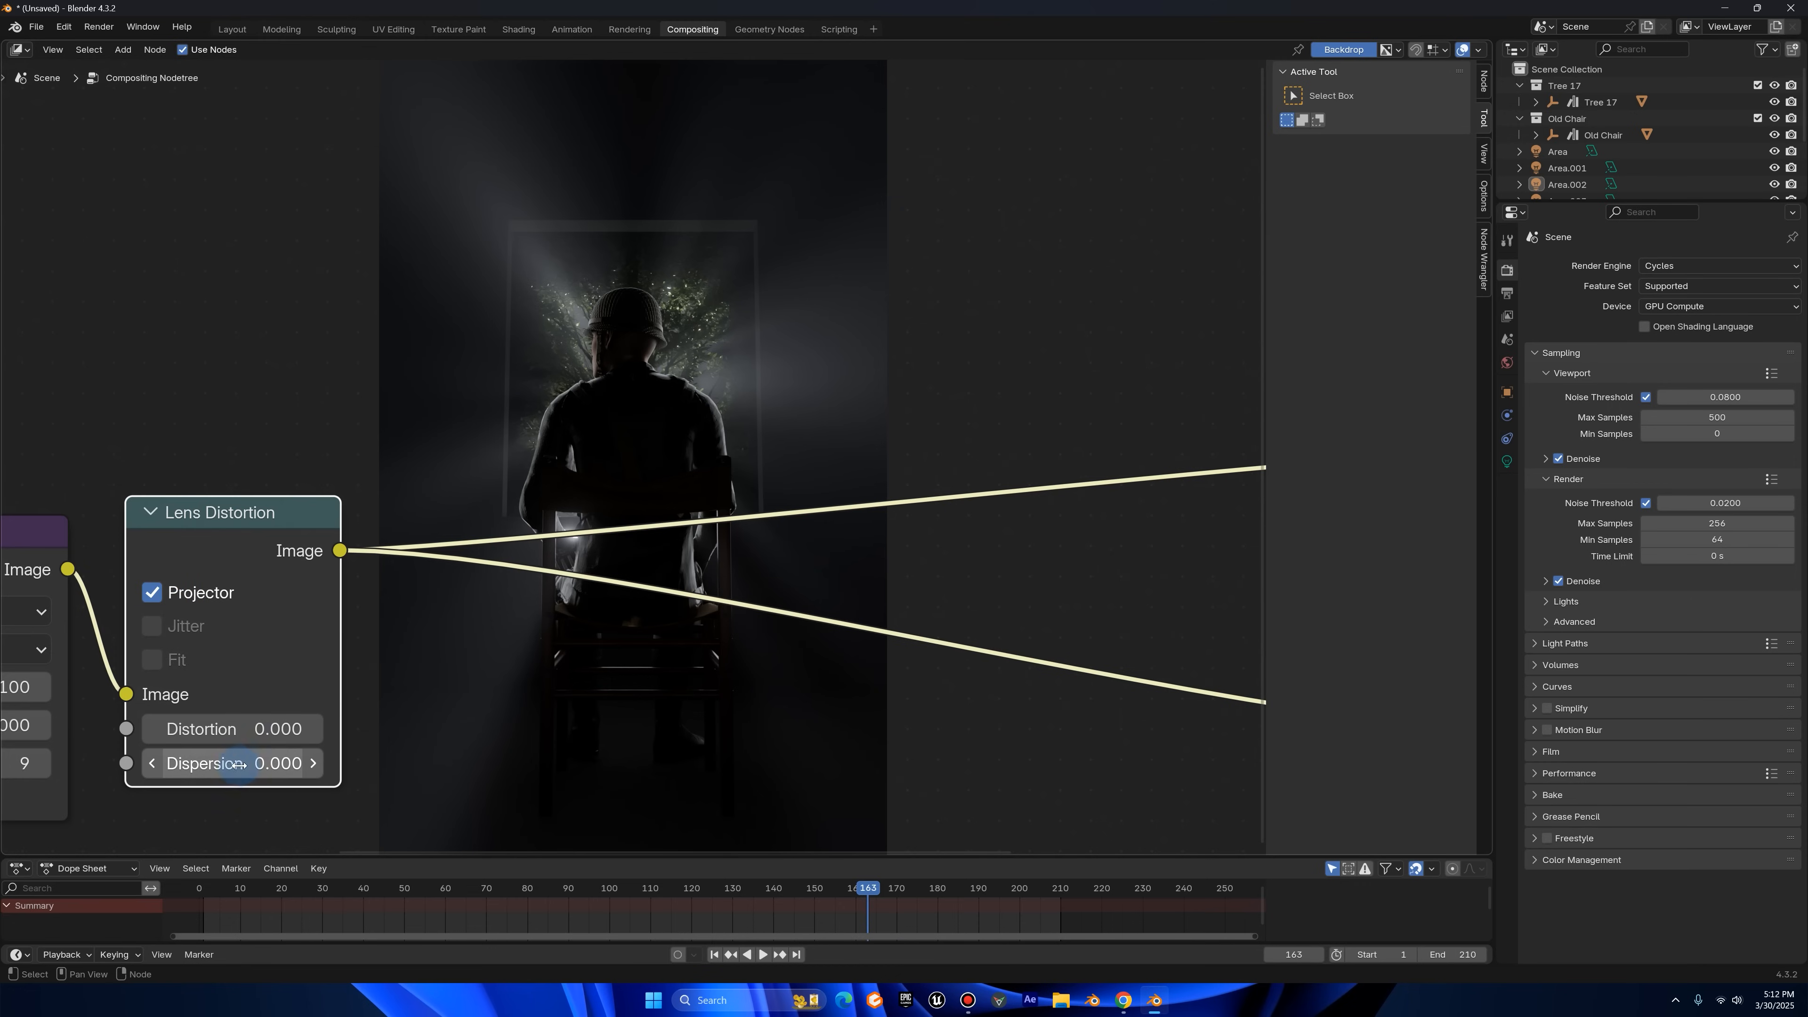
left_click(198, 766)
type("1")
key("Return")
scroll(633, 424, "up", 2)
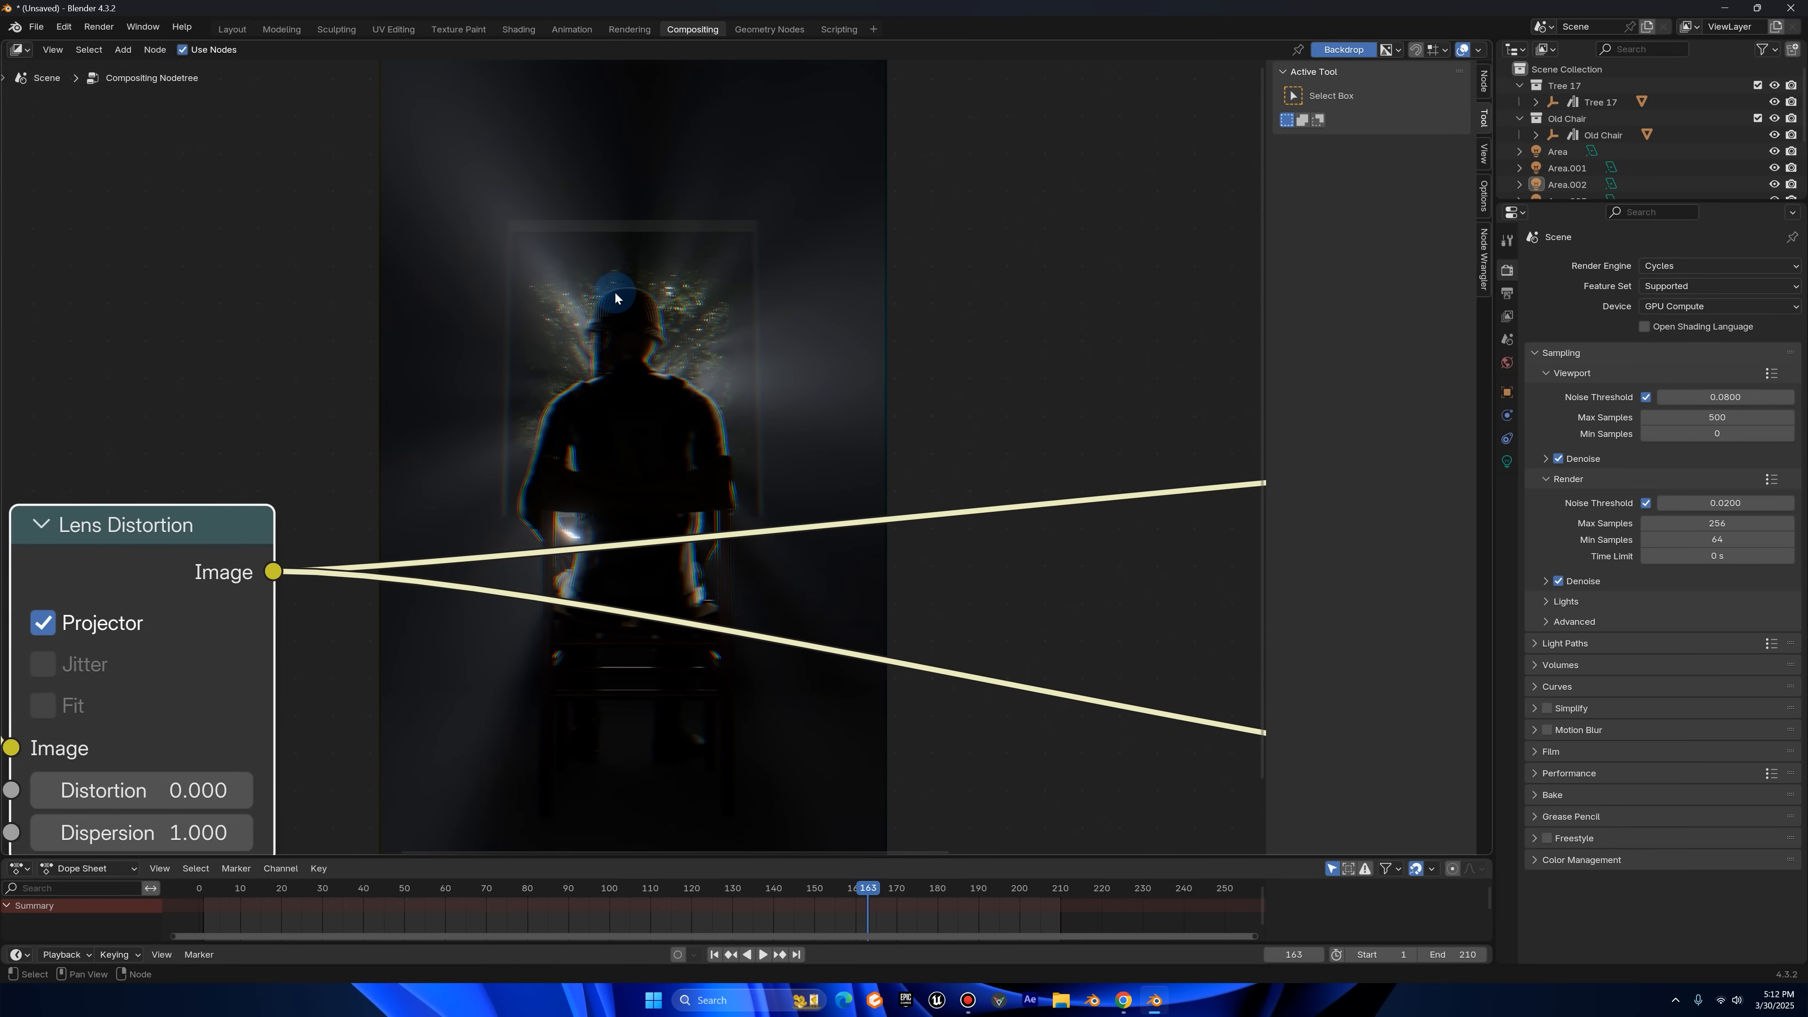
middle_click_drag(598, 624, 760, 268)
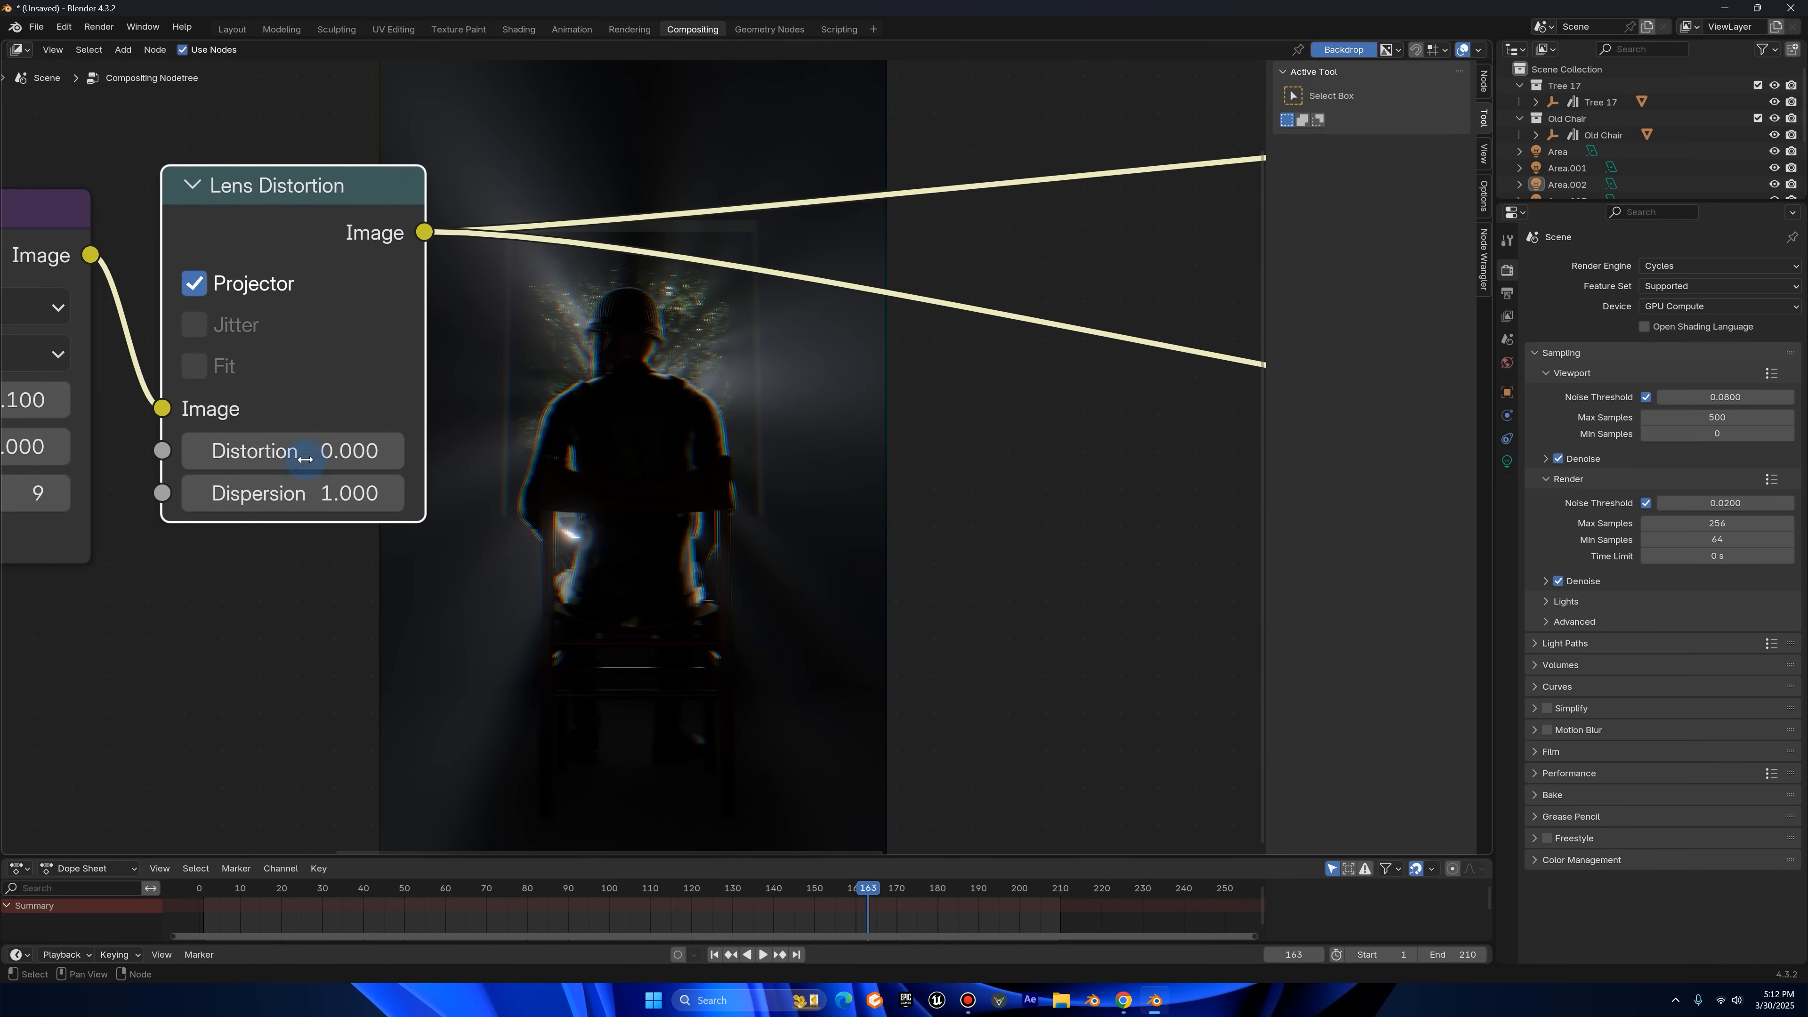
- Lower the Lens Distortion node's dispersion to 0.200, and adjust it to 0.220 with Projector still enabled
left_click(331, 493)
type(".2")
key("Return")
left_click(338, 498)
type(".2")
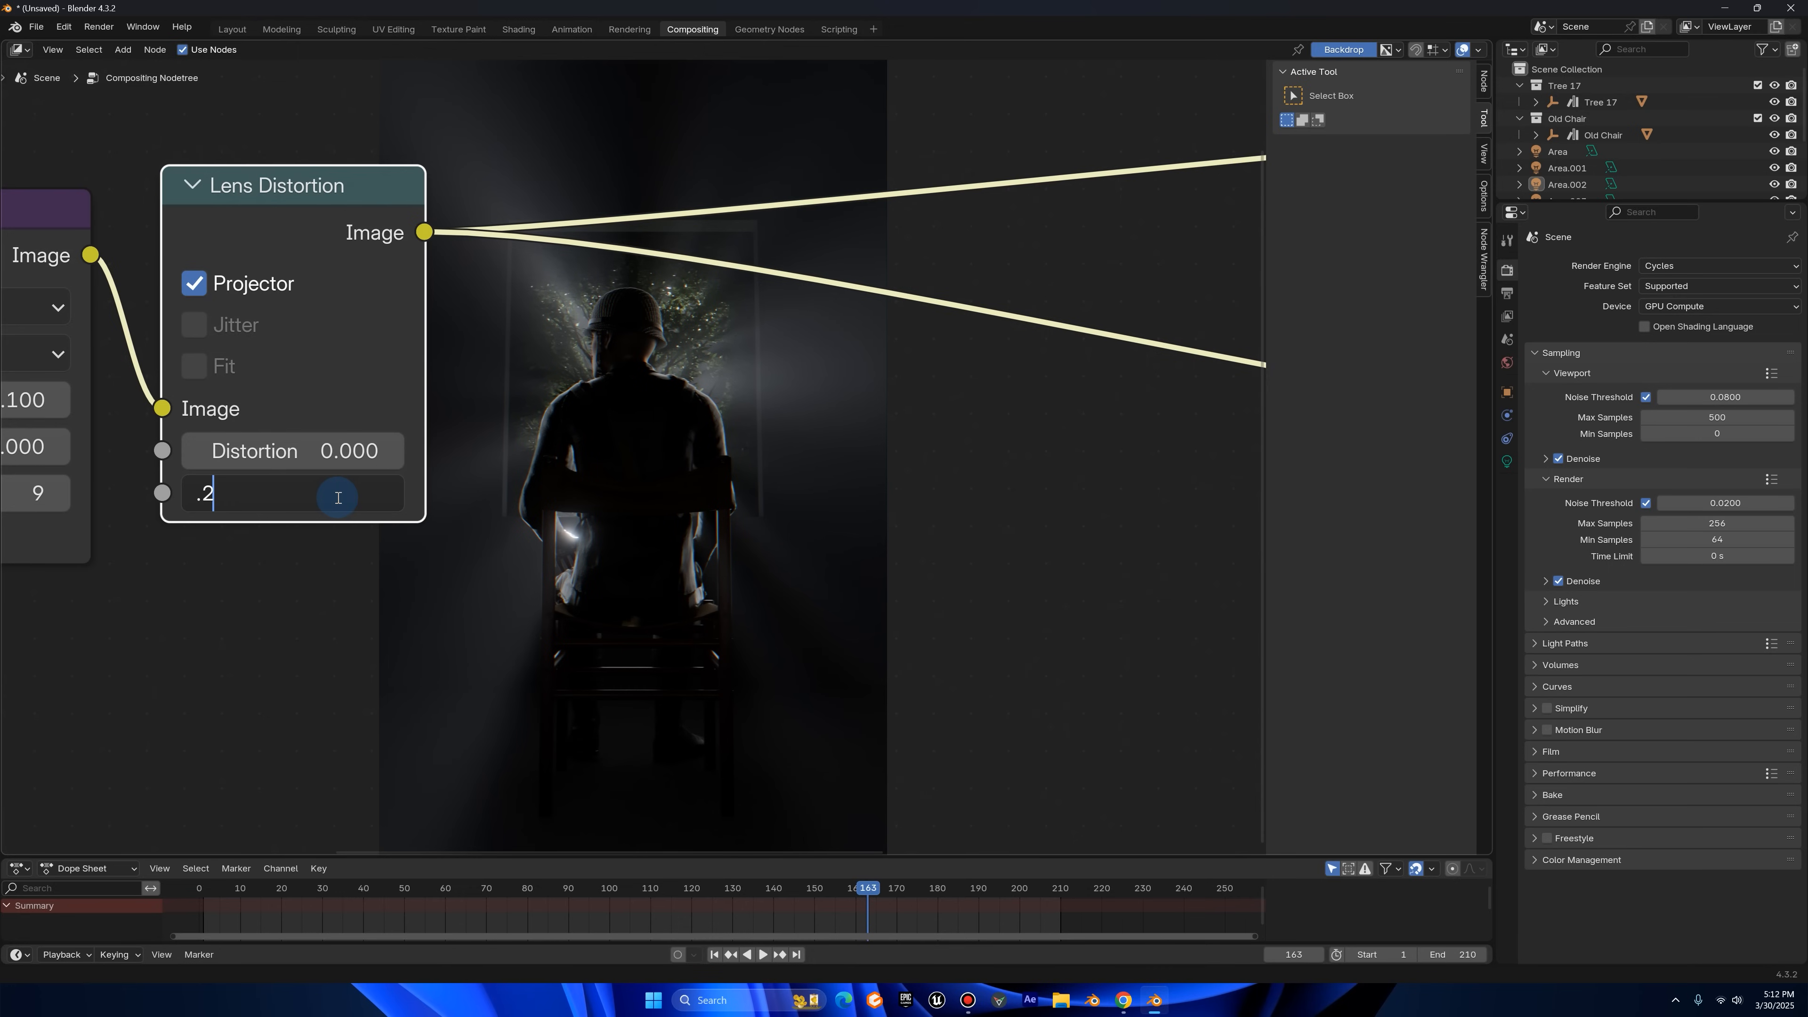
key("Return")
- Turn Projector off on the Lens Distortion node and reset its dispersion to 0.000
left_click(203, 298)
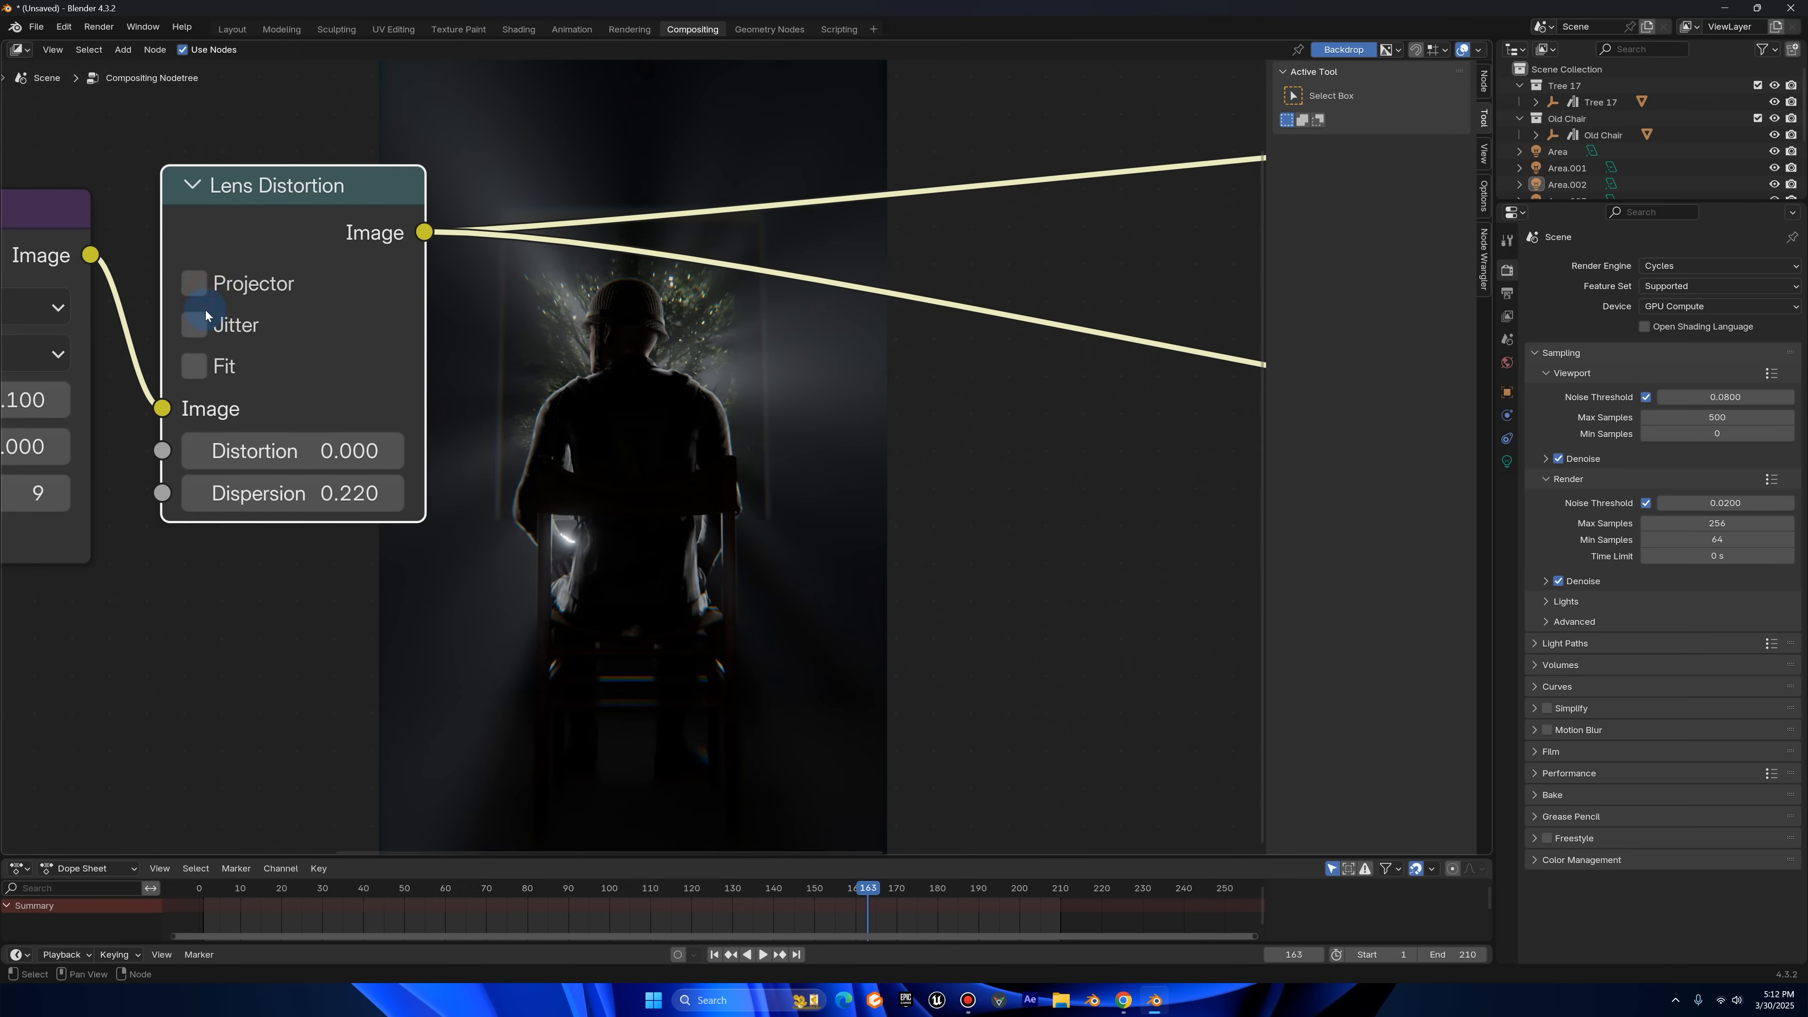
left_click(199, 290)
left_click(195, 281)
left_click(285, 493)
type("0")
key("Return")
- Try a Lens Distortion dispersion of 1.000 without Projector, and reduce it to 0.150
left_click(298, 496)
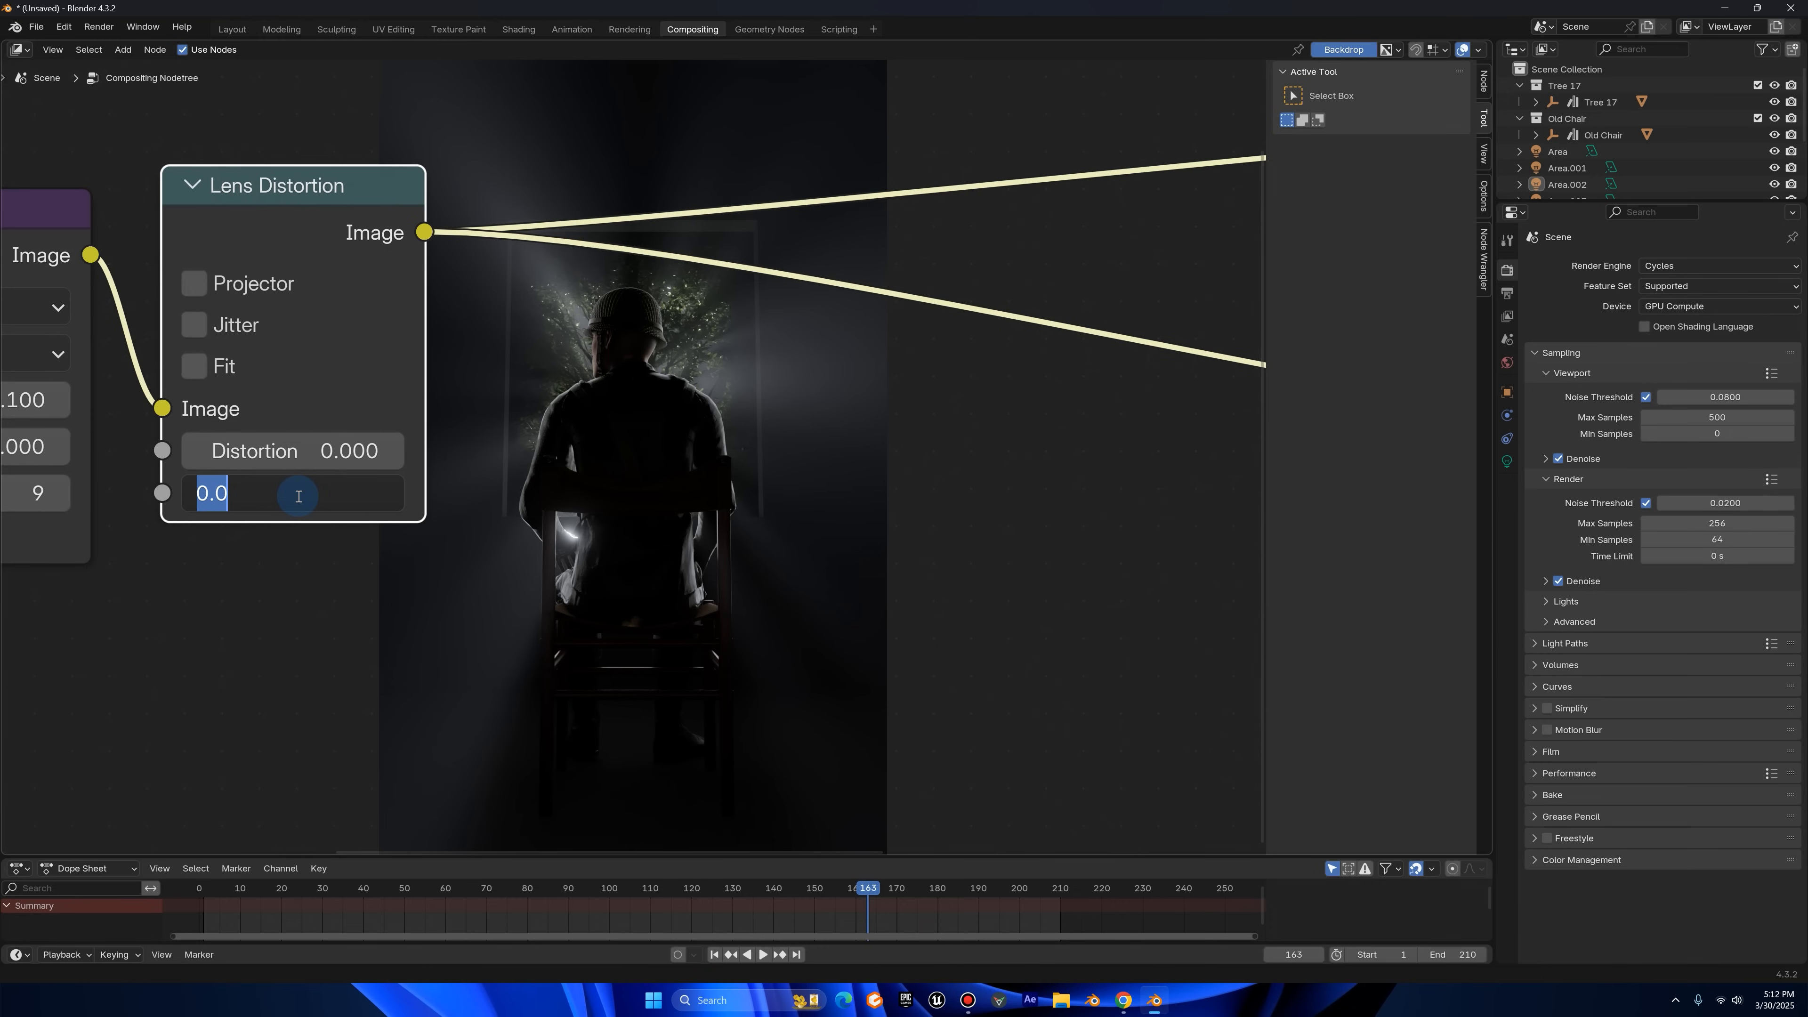
type("1")
key("Return")
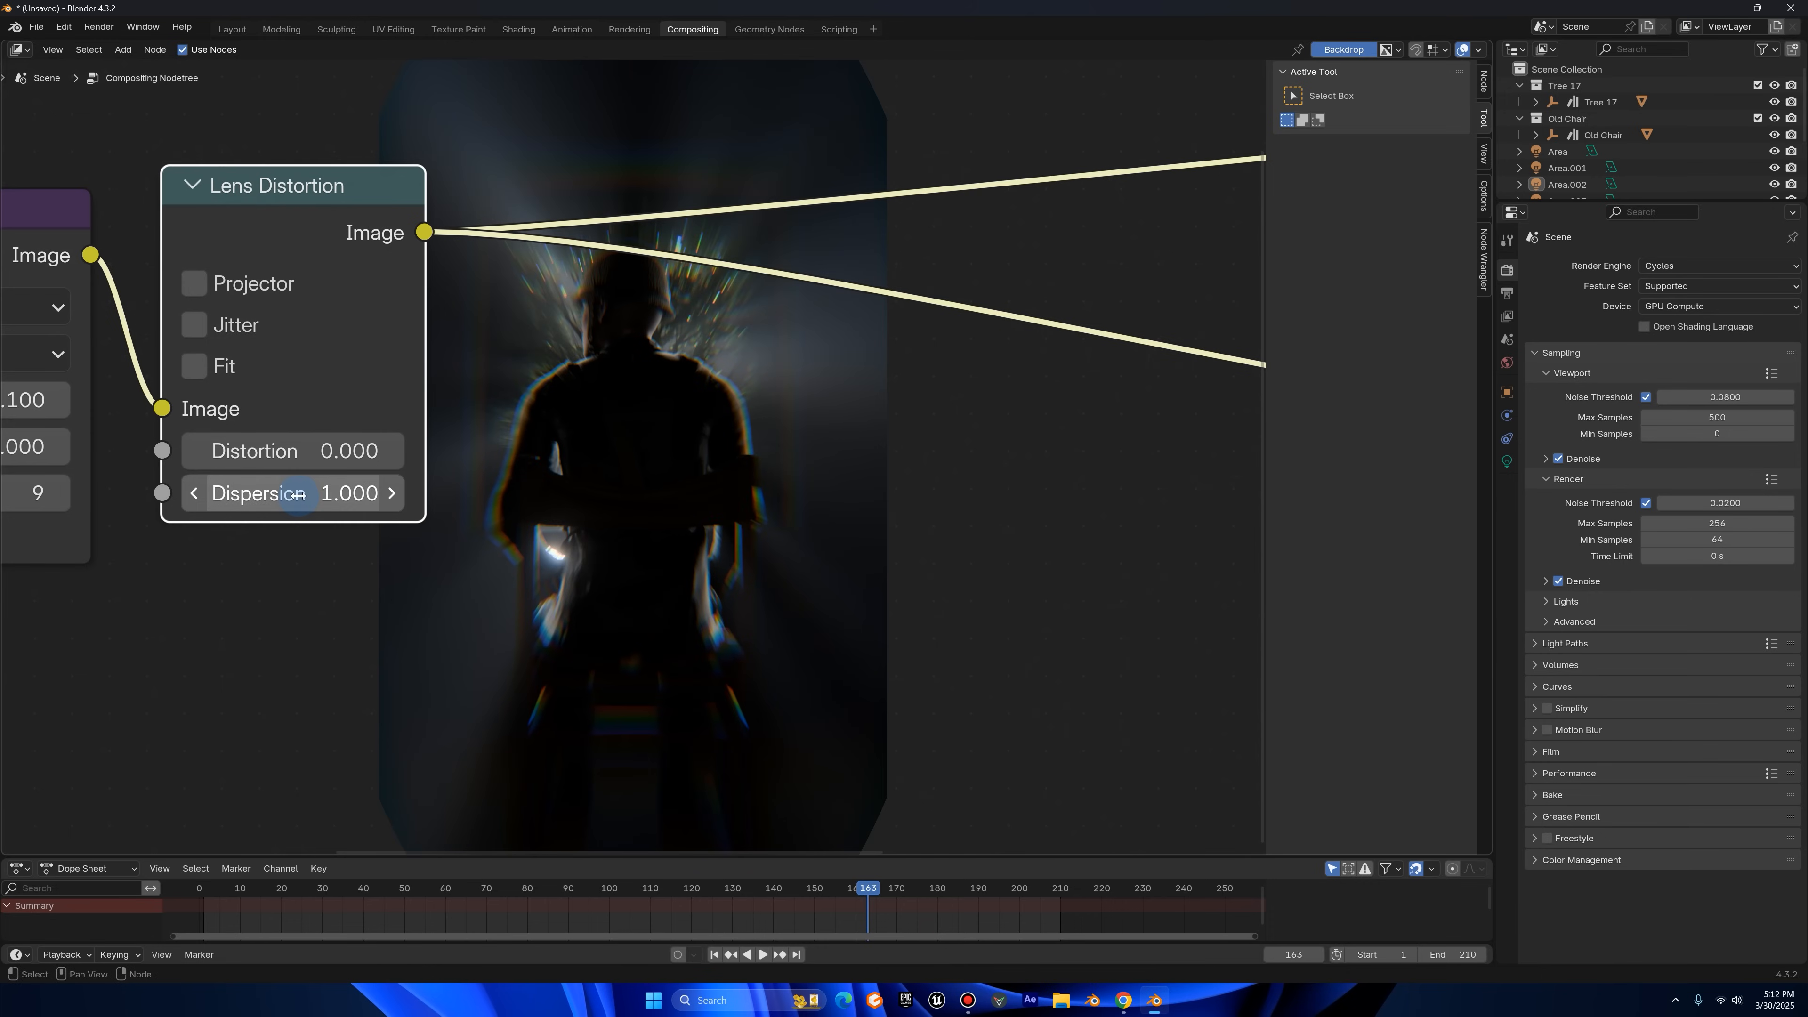
left_click(298, 493)
type(".1")
type("5")
key("Return")
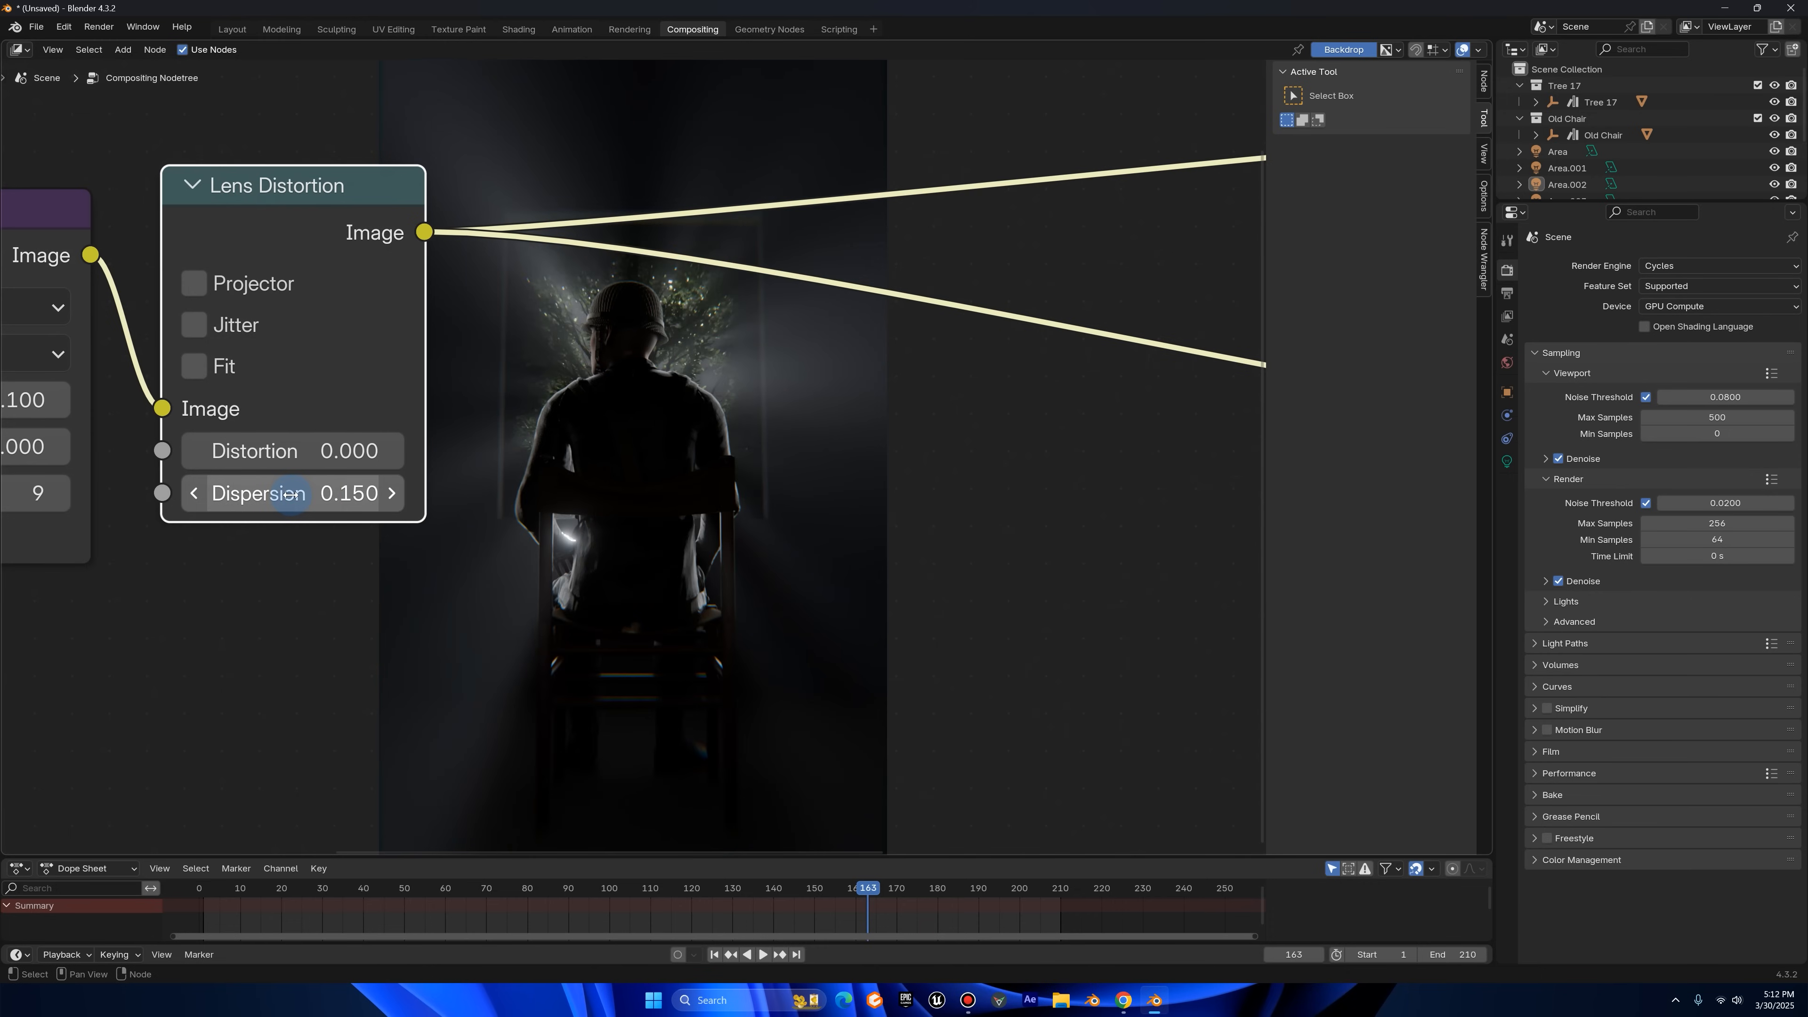
- Set the Lens Distortion node's dispersion to 0.200
left_click(291, 495)
type(".2")
key("Return")
- Mute and unmute the Lens Distortion node repeatedly to compare the image with and without the color fringing
middle_click_drag(498, 632, 407, 833)
scroll(564, 481, "down", 1)
middle_click_drag(329, 425, 403, 523)
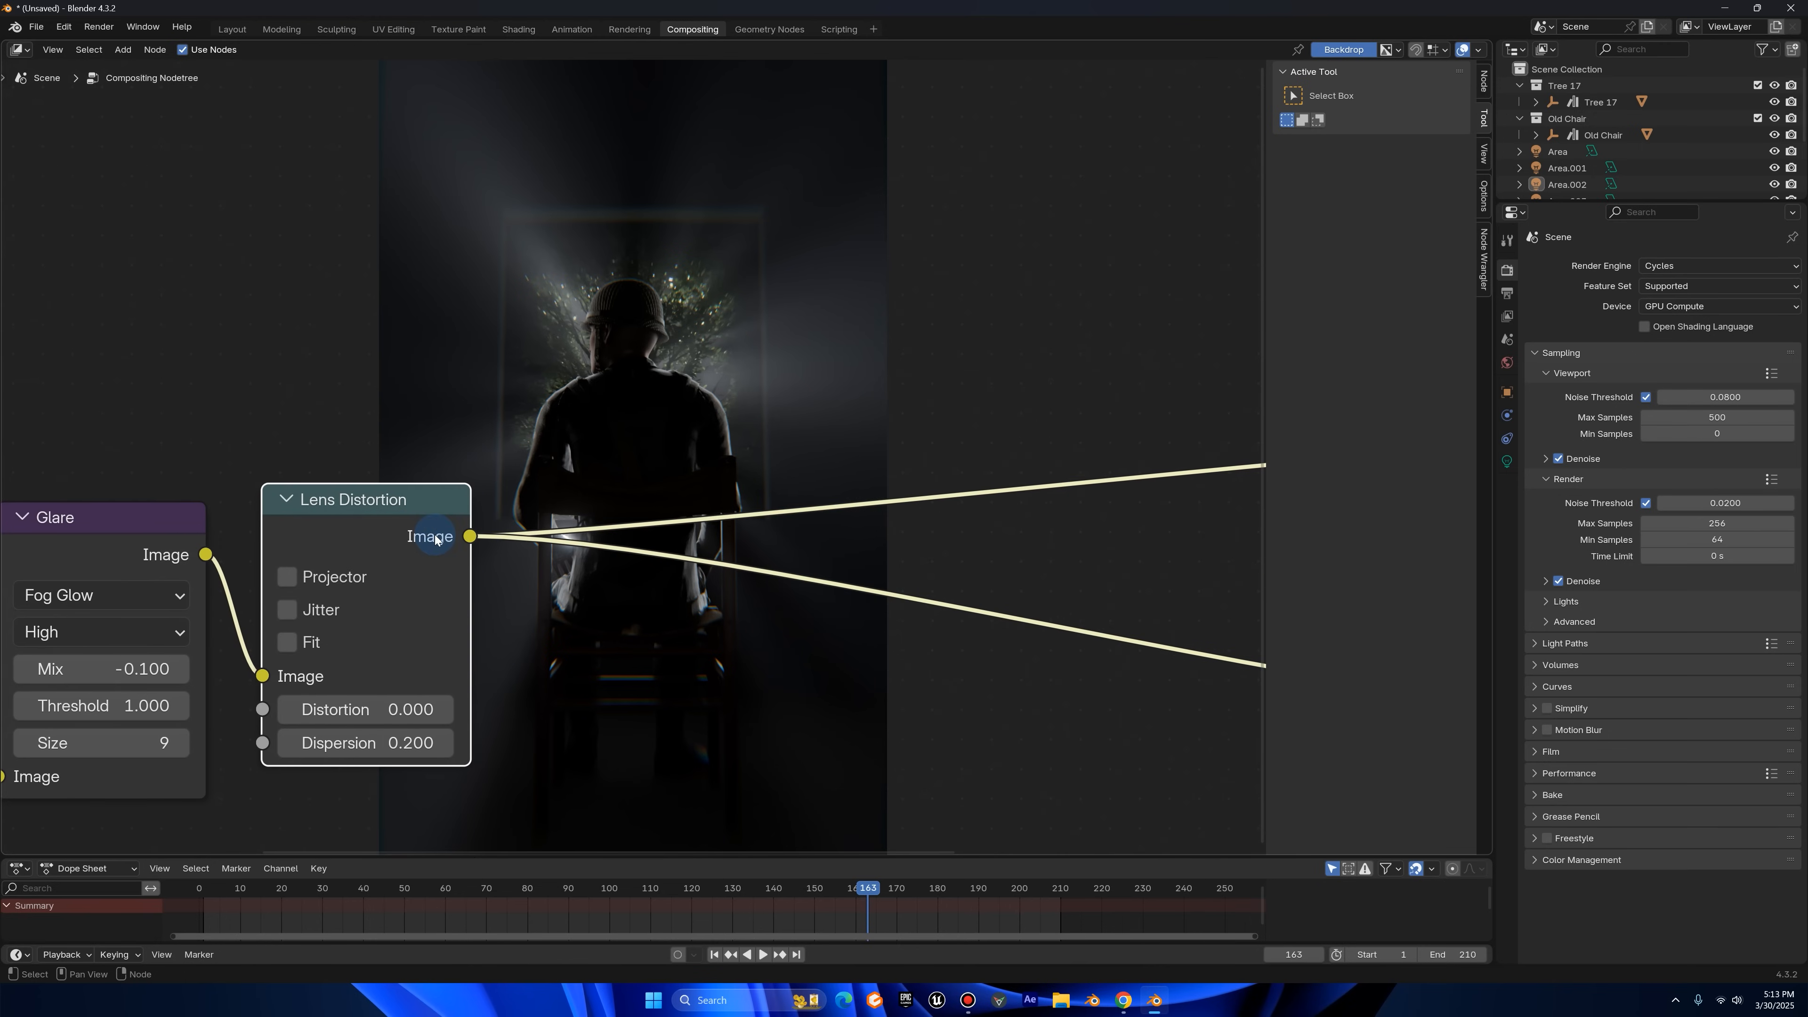
key("m")
key("m")
key("m")
key("m")
scroll(399, 559, "down", 4)
middle_click_drag(352, 555, 328, 475)
key("m")
key("m")
- Try a distortion of 0.100 on the Lens Distortion node and return it to 0.000
scroll(372, 563, "down", 4)
left_click_drag(345, 575, 427, 574)
key("ctrl+z")
left_click(399, 574)
scroll(399, 574, "down", 3)
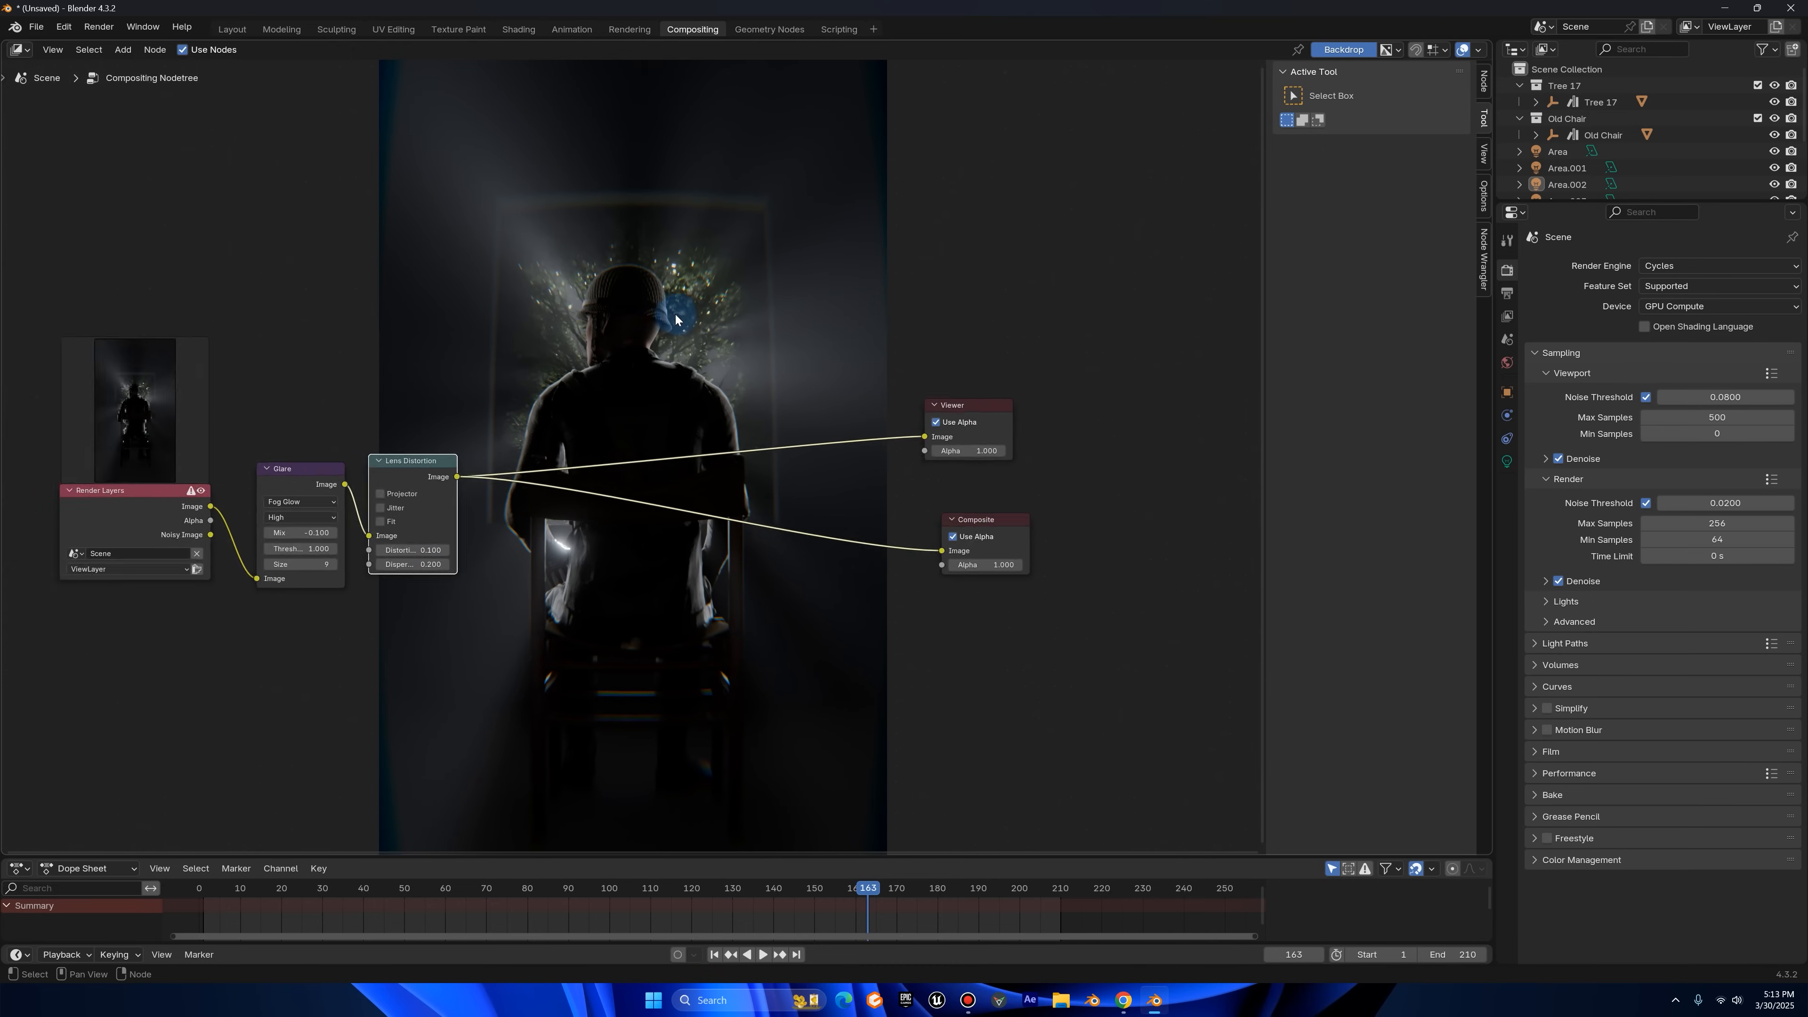
scroll(405, 482, "up", 3)
left_click(323, 576)
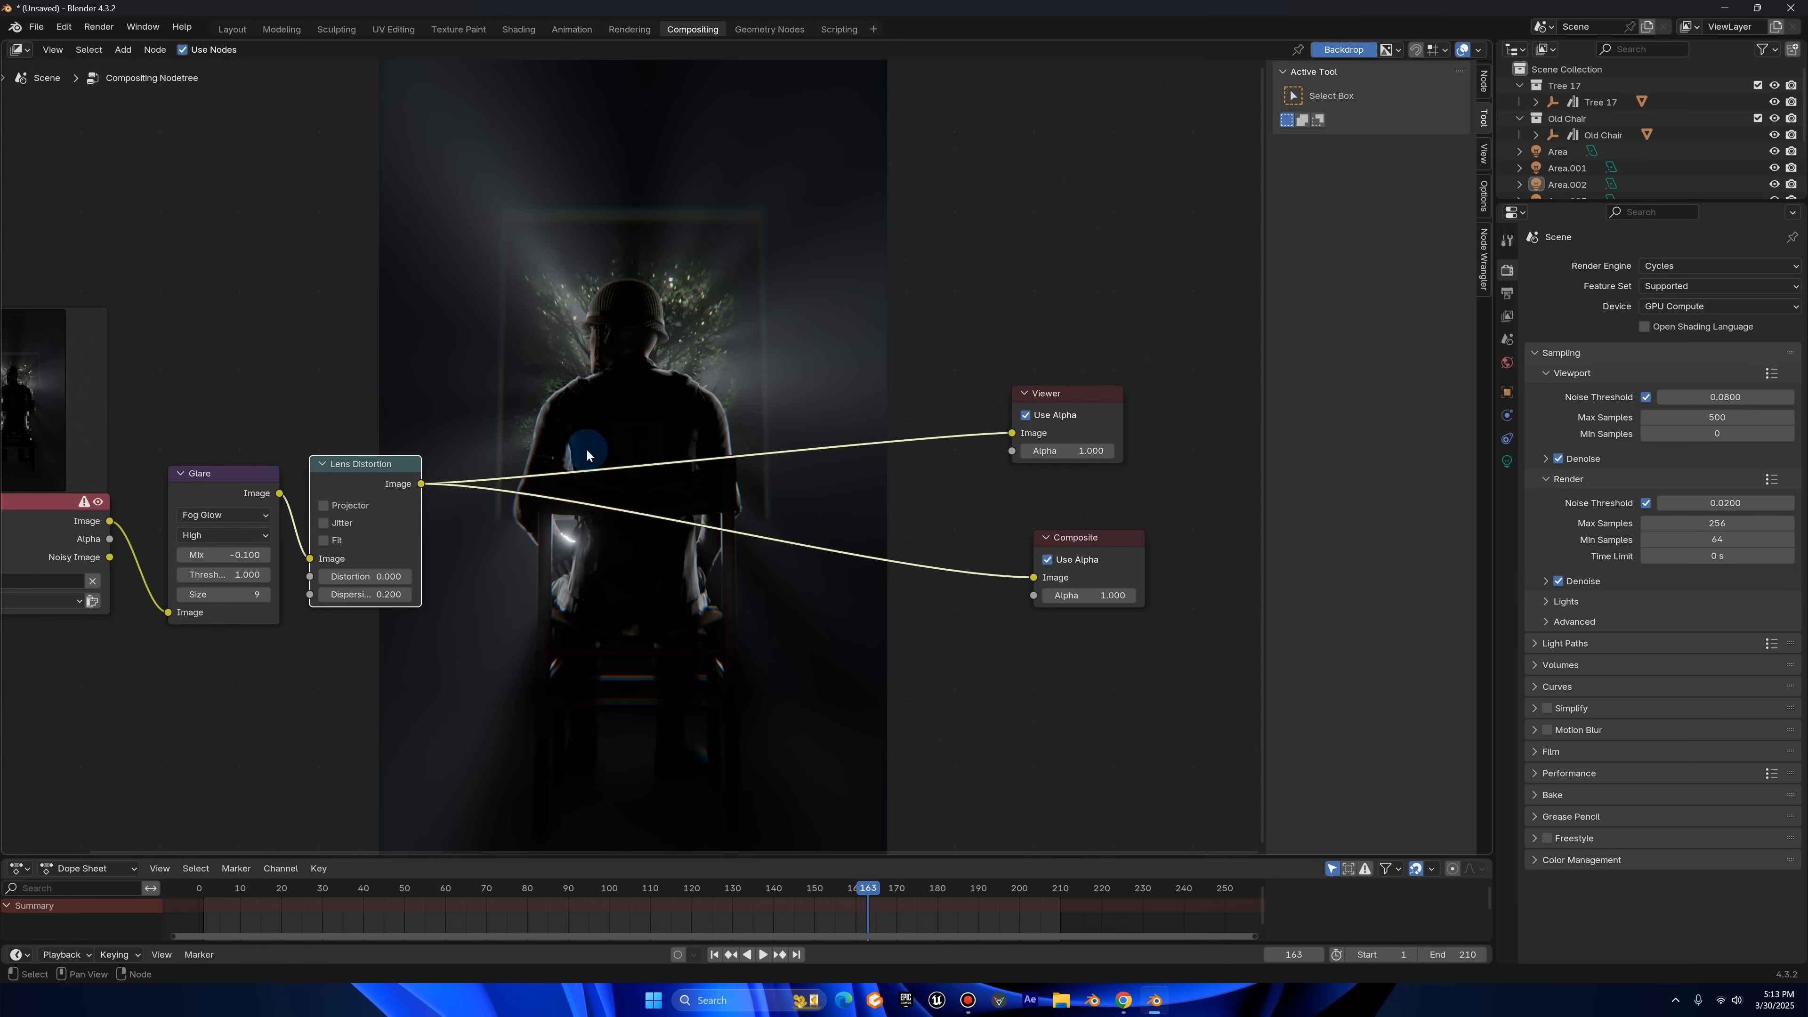
- Add a Color Balance node after the Lens Distortion node and link its output to both the Viewer and Composite nodes
middle_click_drag(616, 375, 635, 381)
scroll(588, 333, "up", 1)
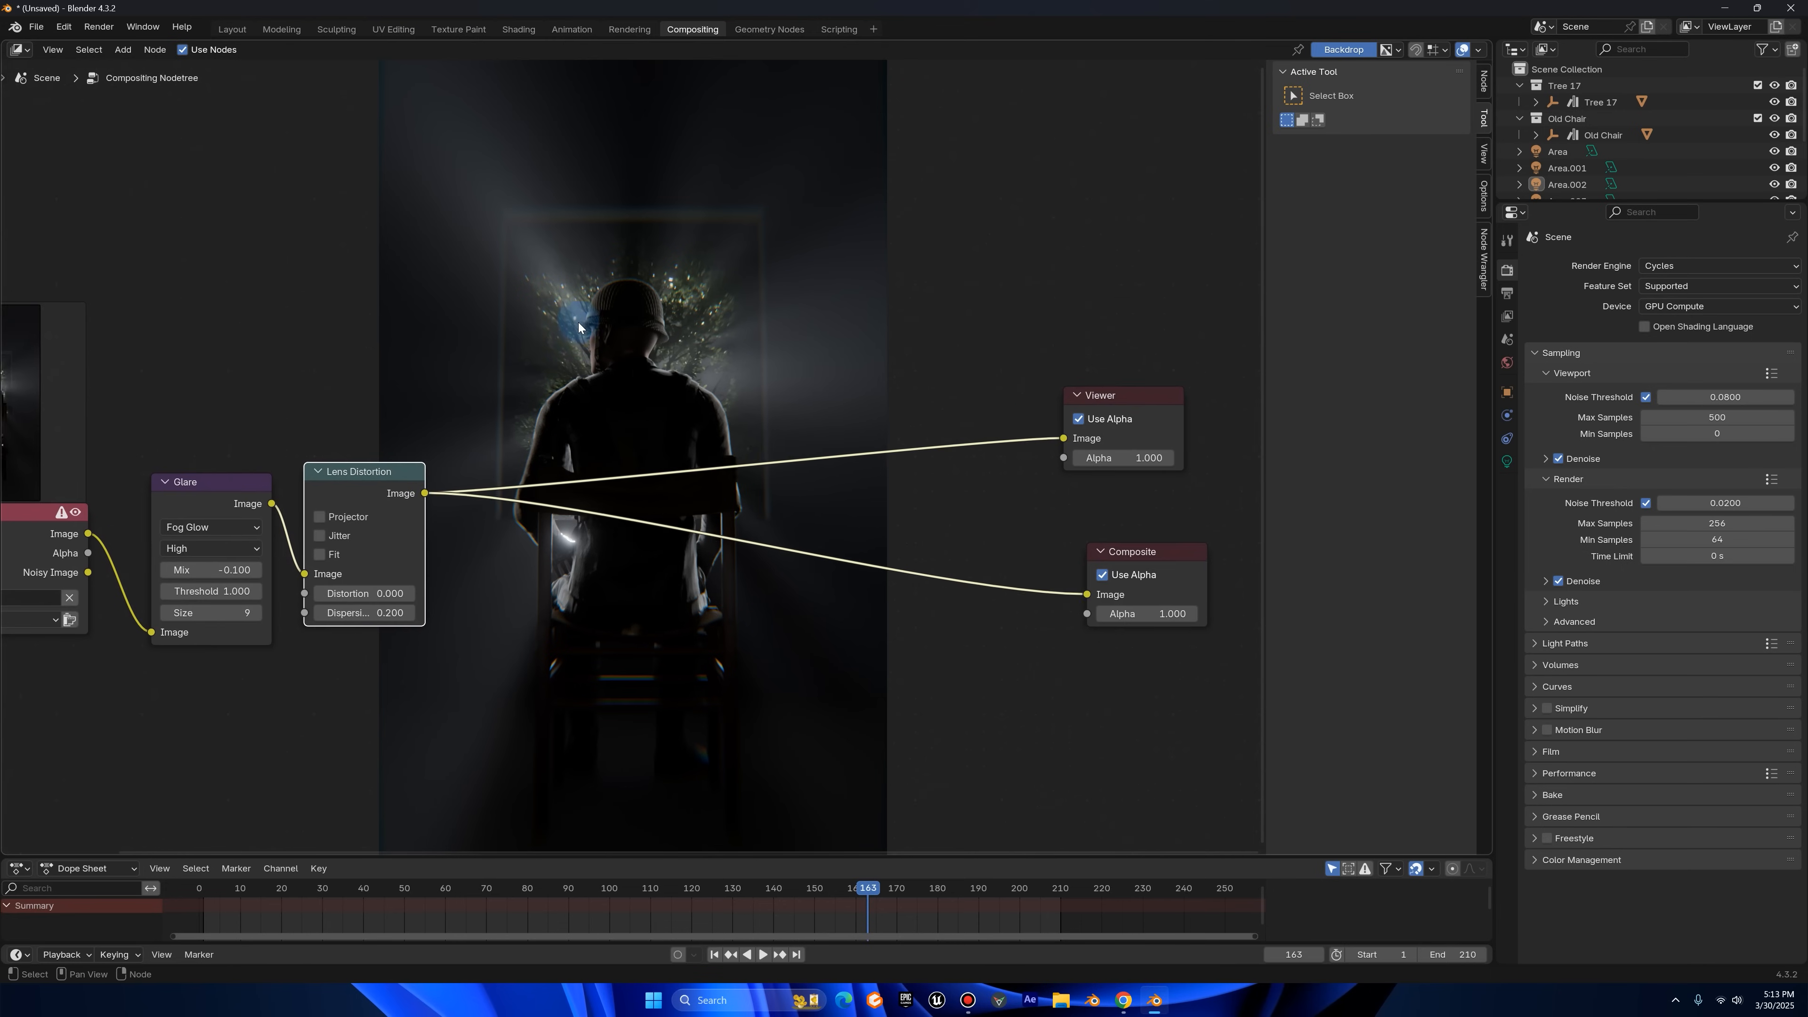
middle_click_drag(591, 324, 537, 327)
key("shift+a")
left_click(541, 328)
type("col")
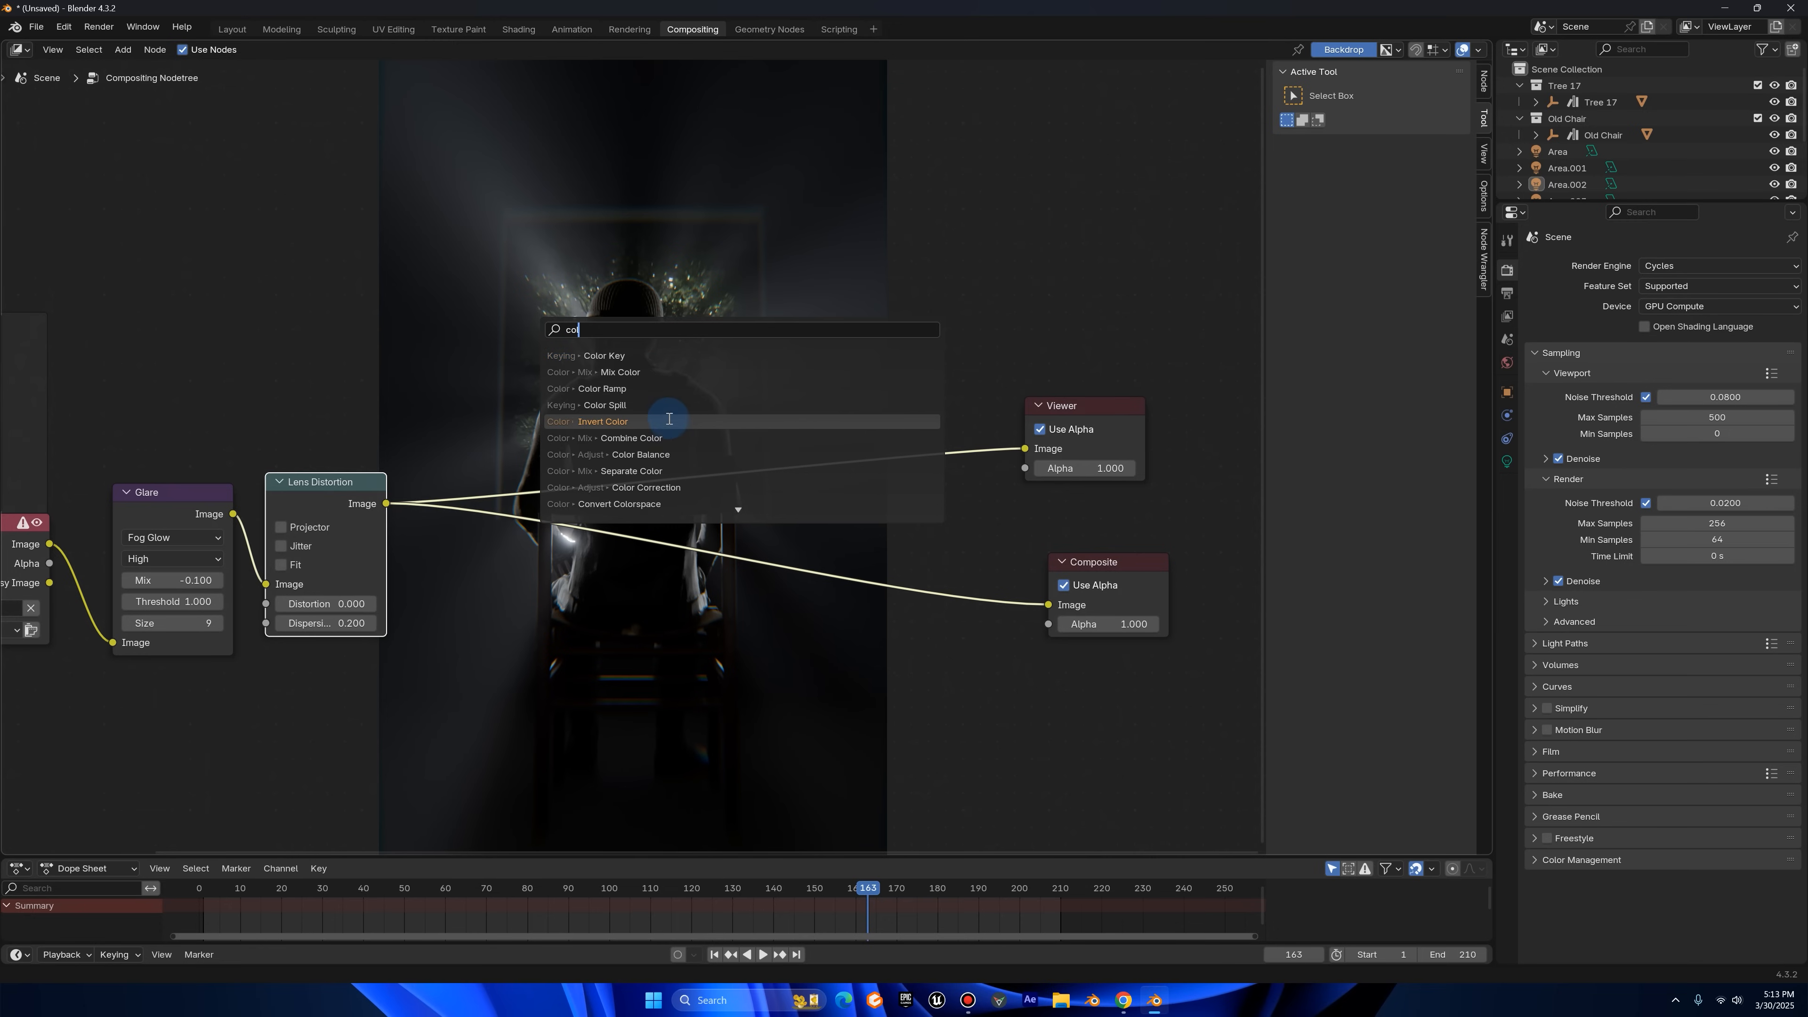
left_click(667, 454)
left_click(819, 507)
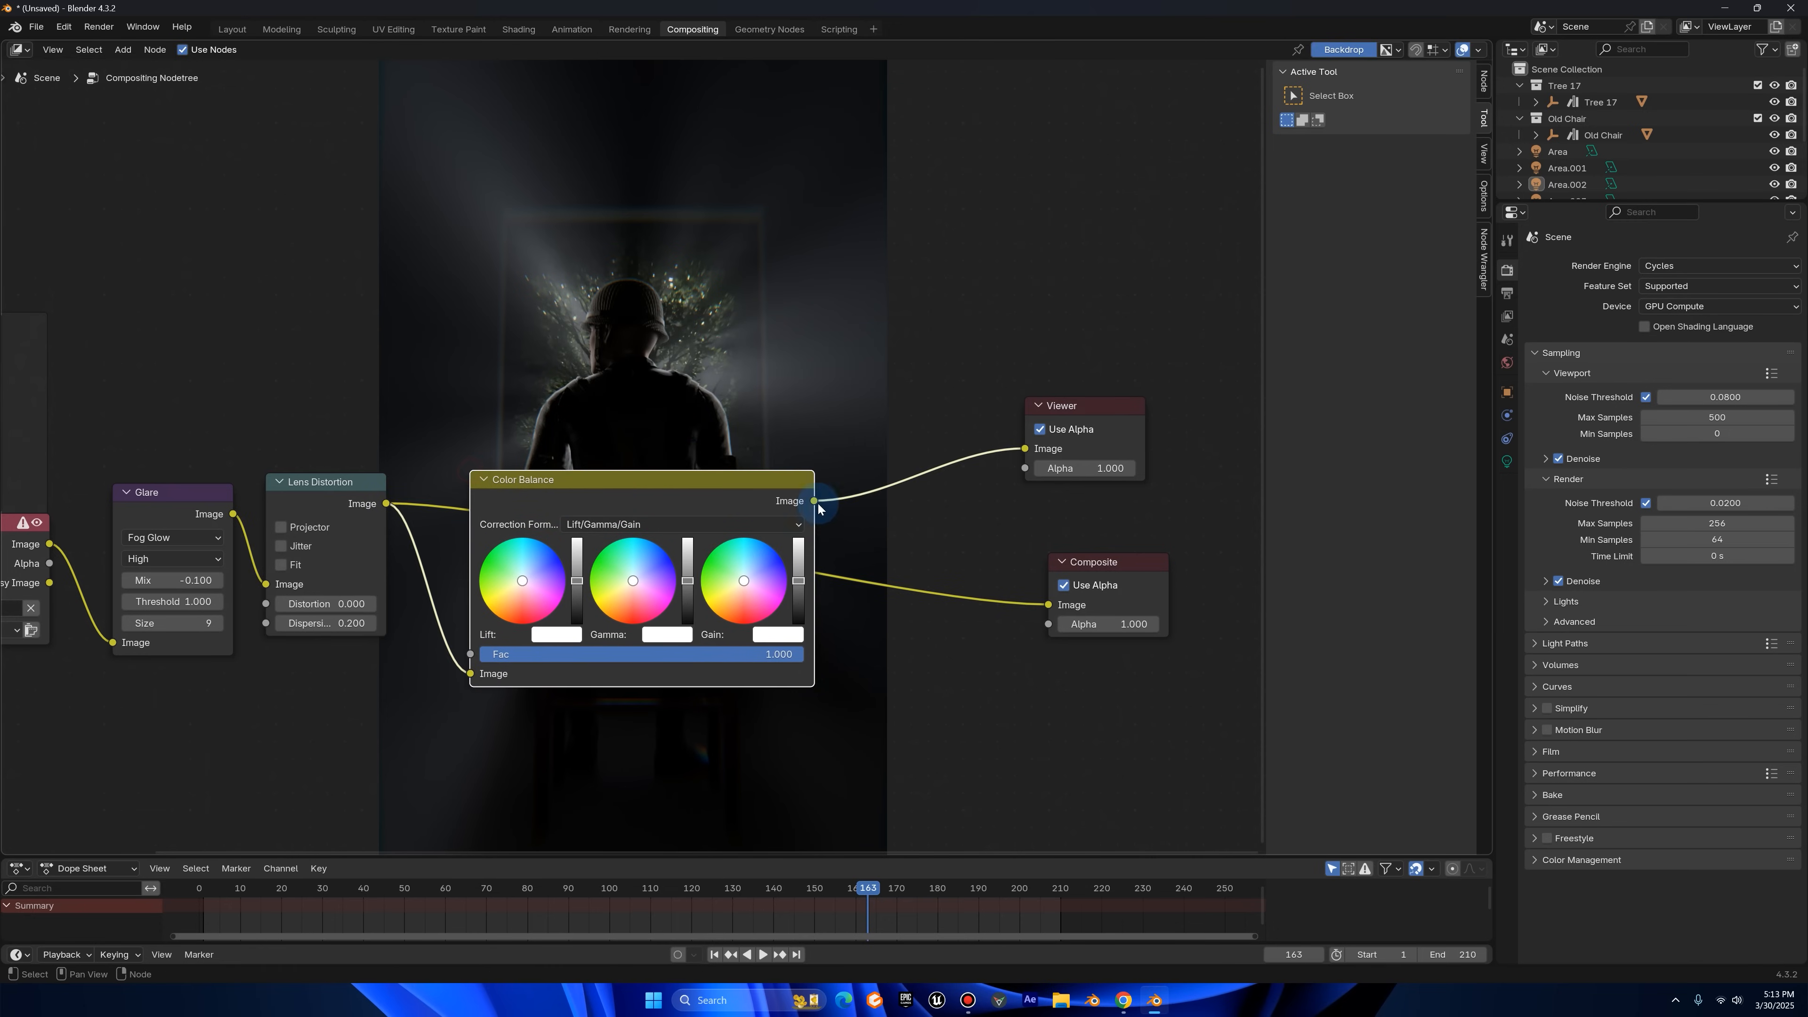
left_click_drag(695, 504, 683, 487)
left_click_drag(802, 483, 1029, 581)
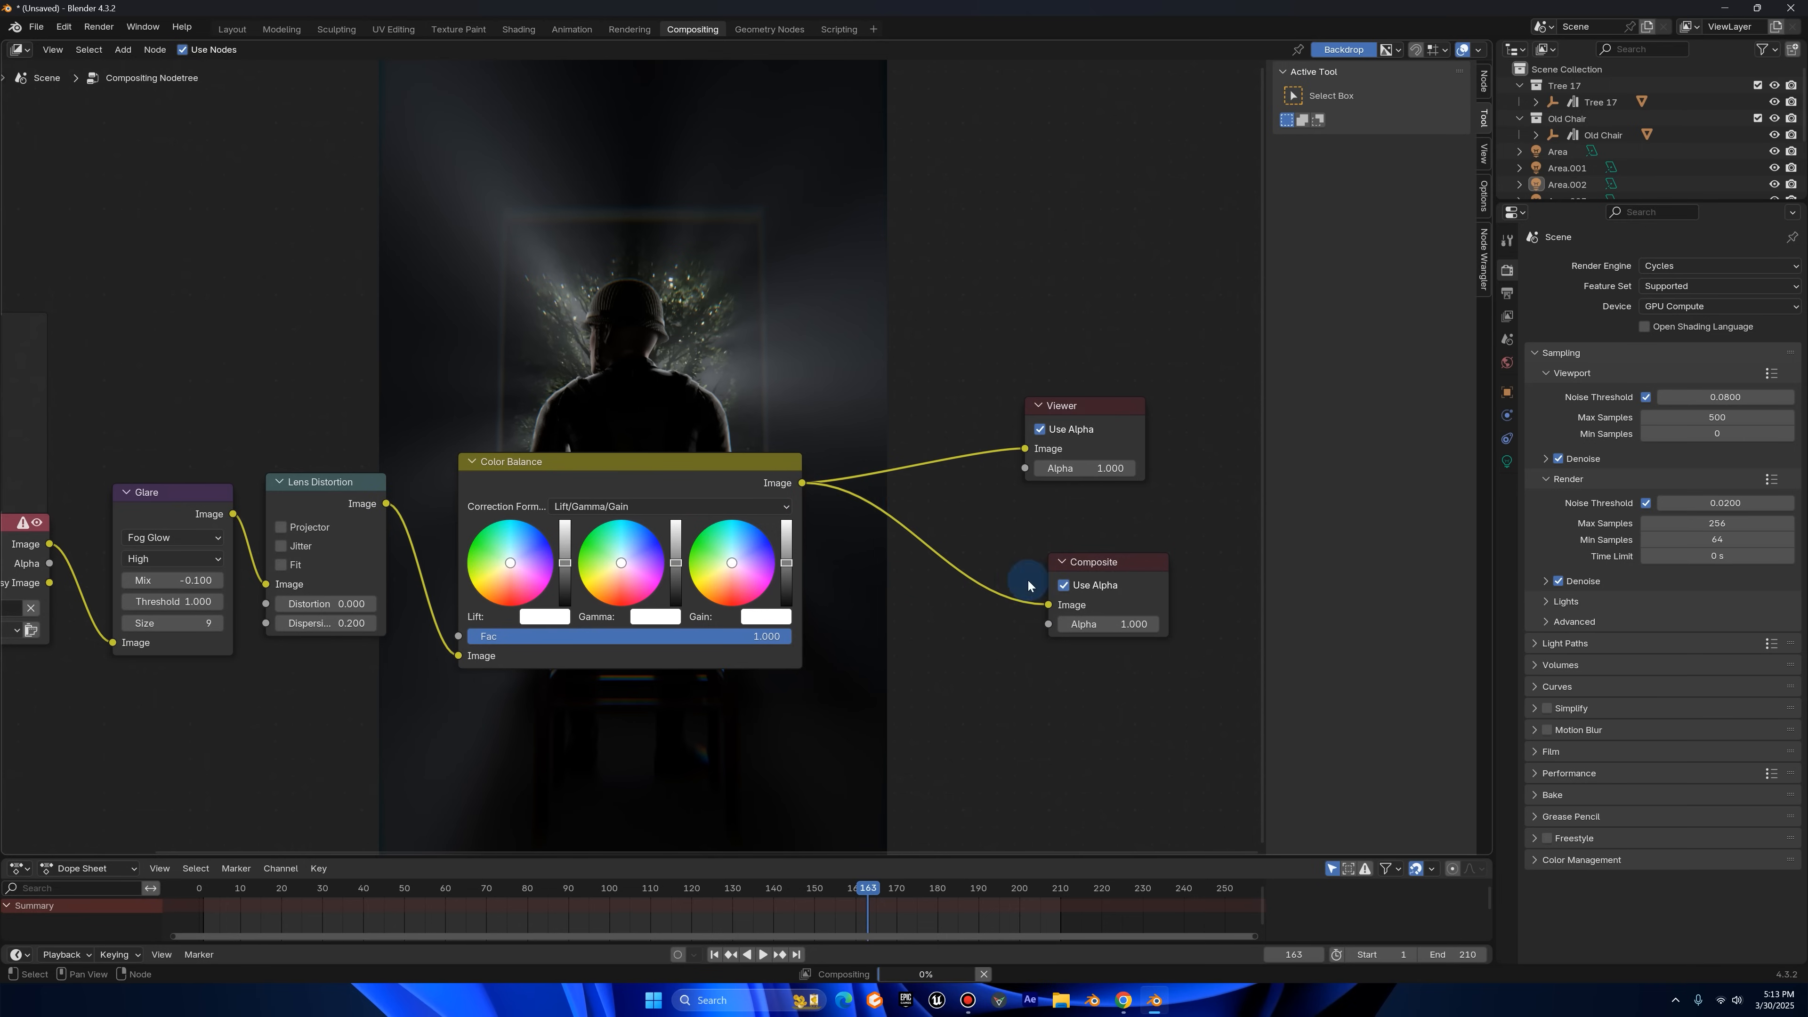
- Try darkening the lift on the Color Balance node, and undo the adjustments
scroll(498, 643, "up", 2)
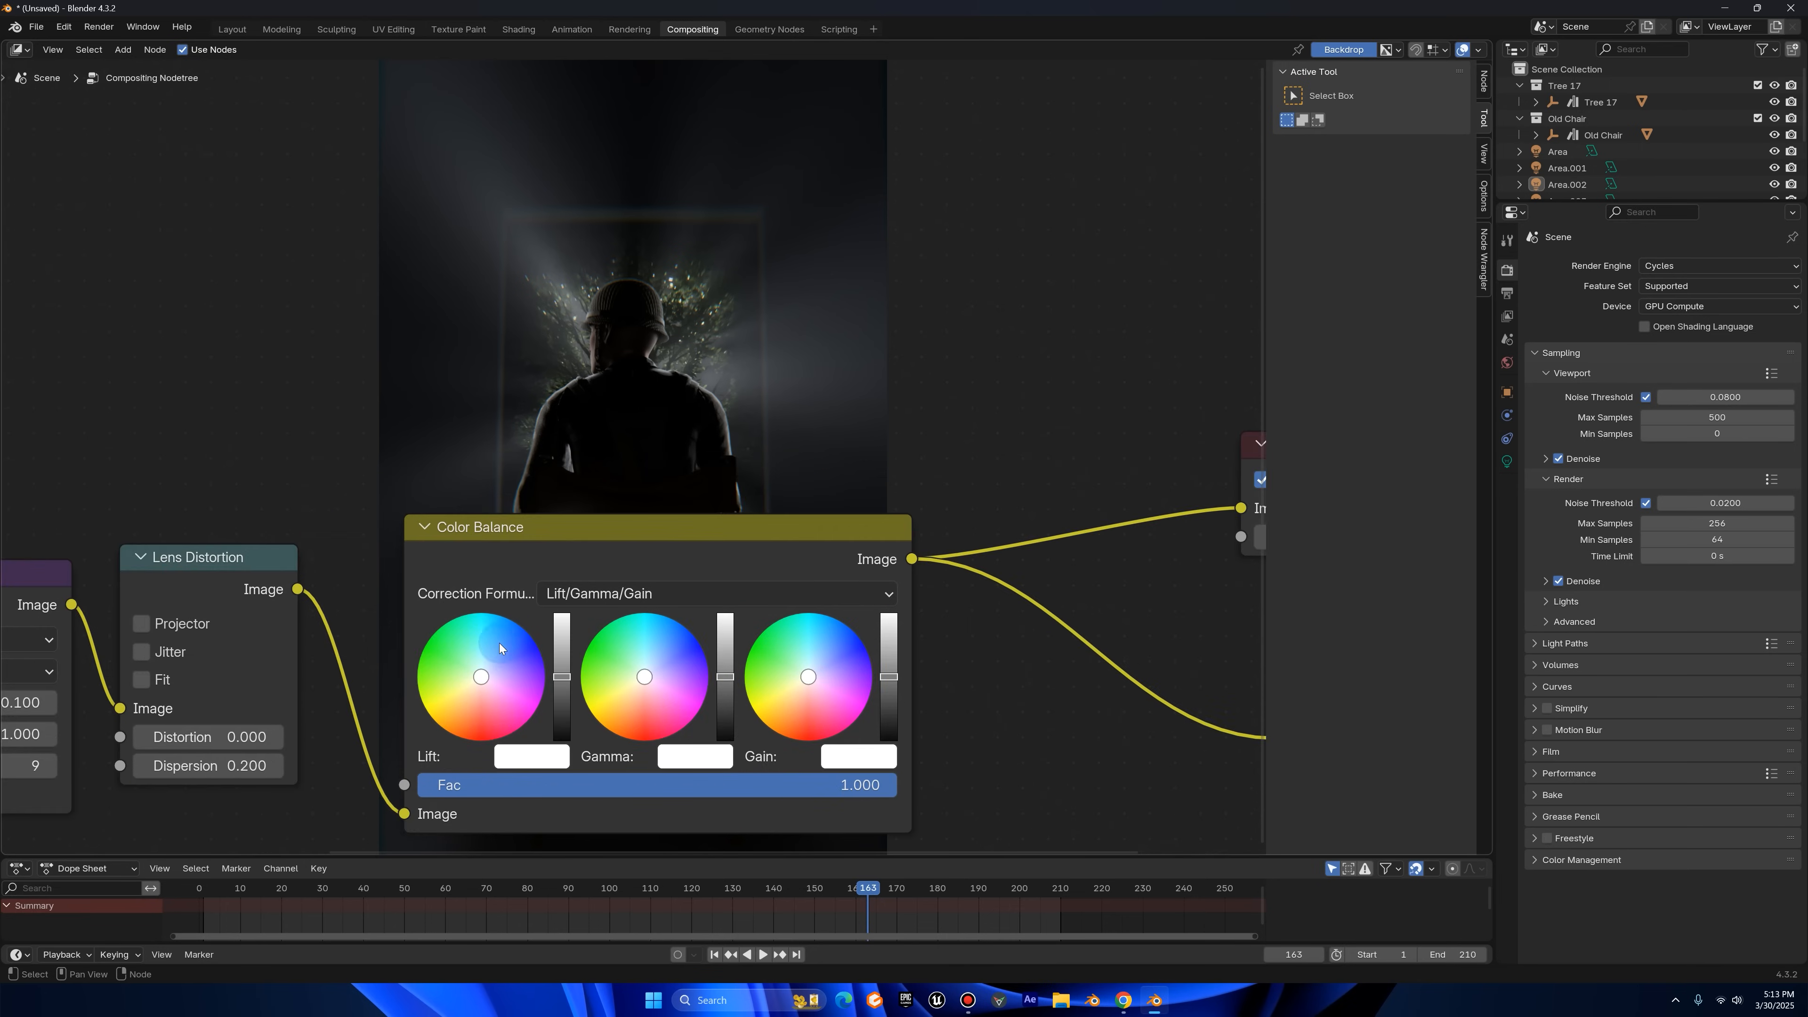
middle_click_drag(560, 517, 818, 320)
left_click_drag(820, 490, 821, 496)
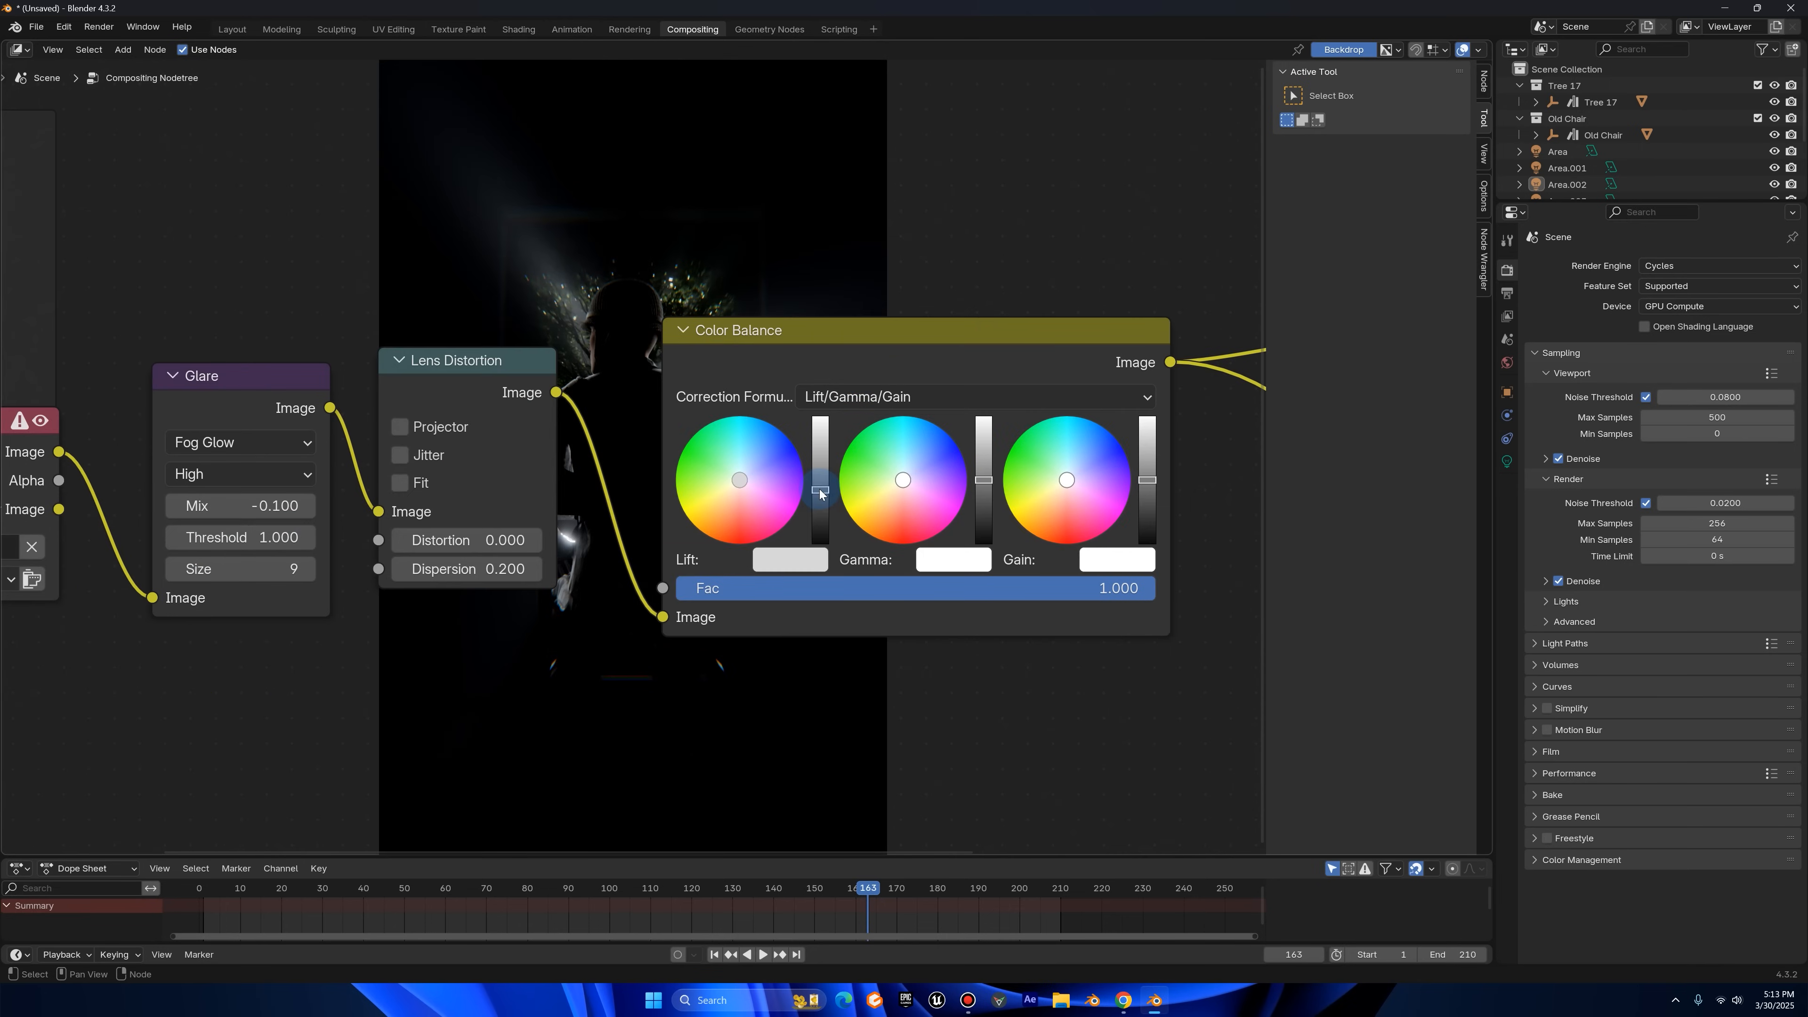
scroll(819, 492, "down", 2)
middle_click_drag(806, 463, 791, 511)
left_click_drag(756, 519, 754, 518)
key("ctrl+z")
key("ctrl+z")
- Test a value of 1.02 for the Color Balance lift color, and settle on 1.01
left_click(749, 581)
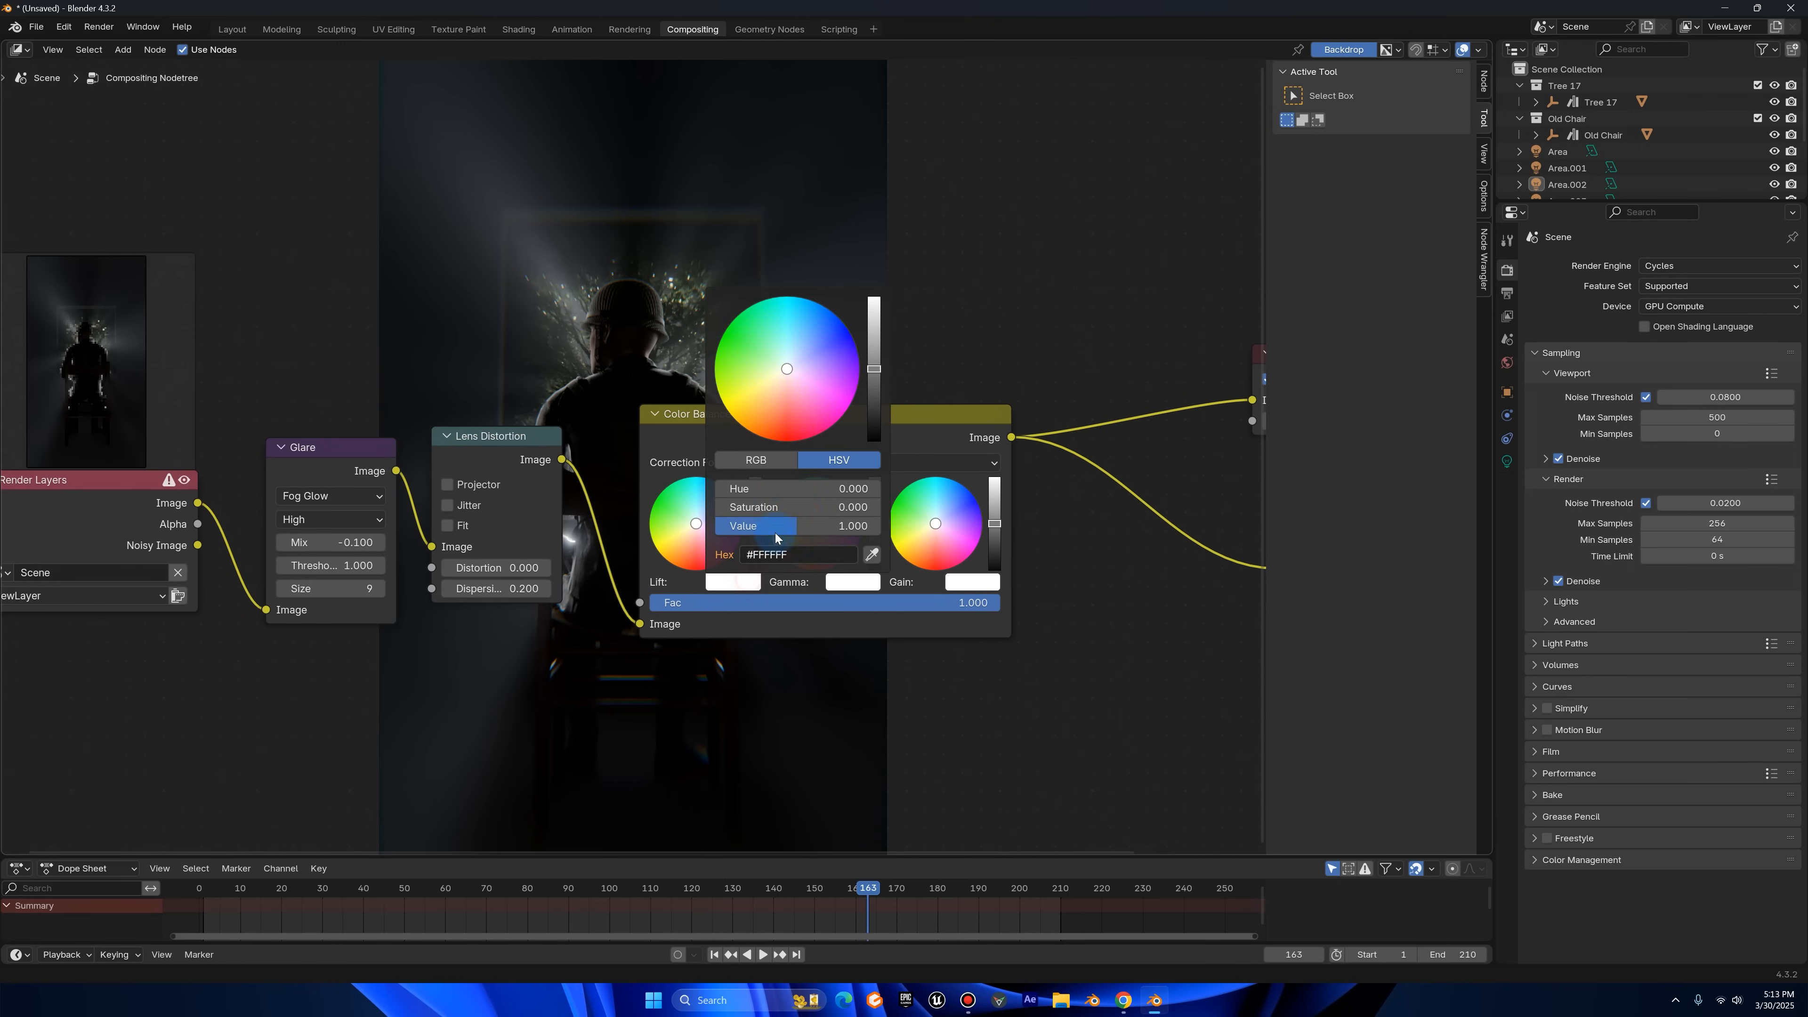
left_click(808, 527)
type("1.02")
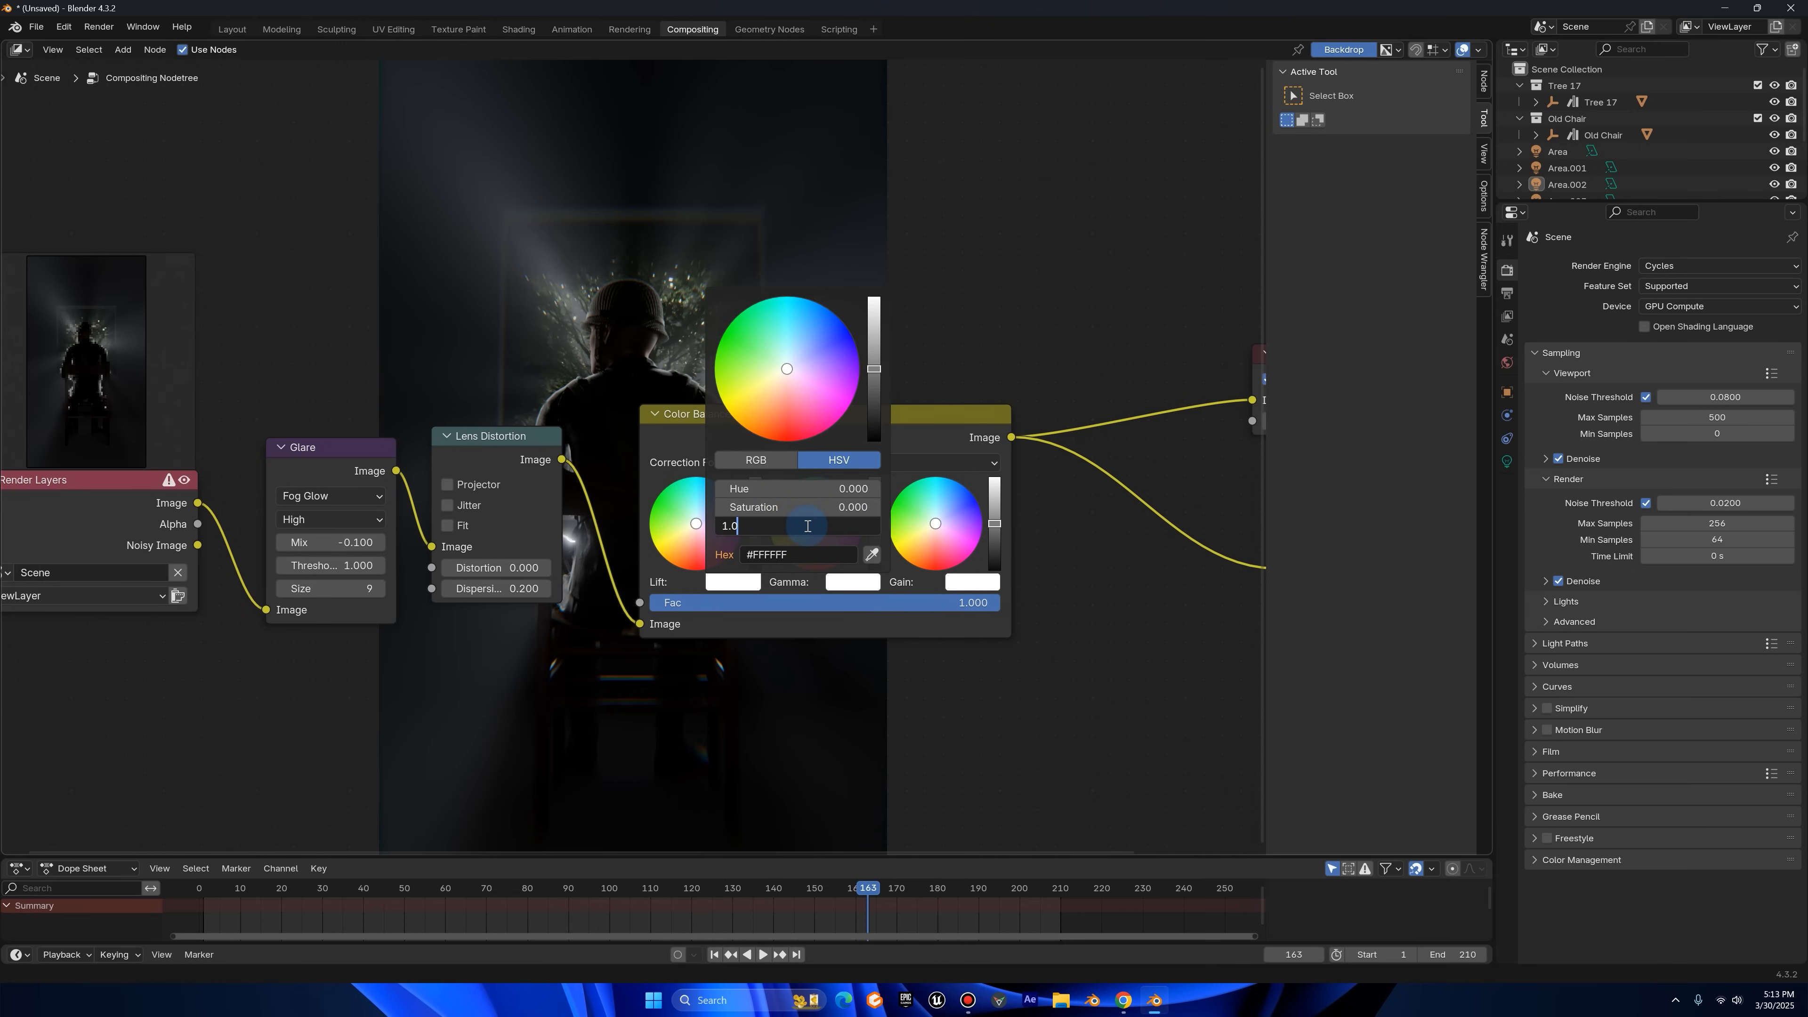
key("Return")
left_click(806, 526)
key("Escape")
left_click(804, 526)
type("1.01")
key("Return")
- Give the Color Balance lift color a saturation of 0.010 and a hue of 0.450
left_click_drag(799, 509, 803, 509)
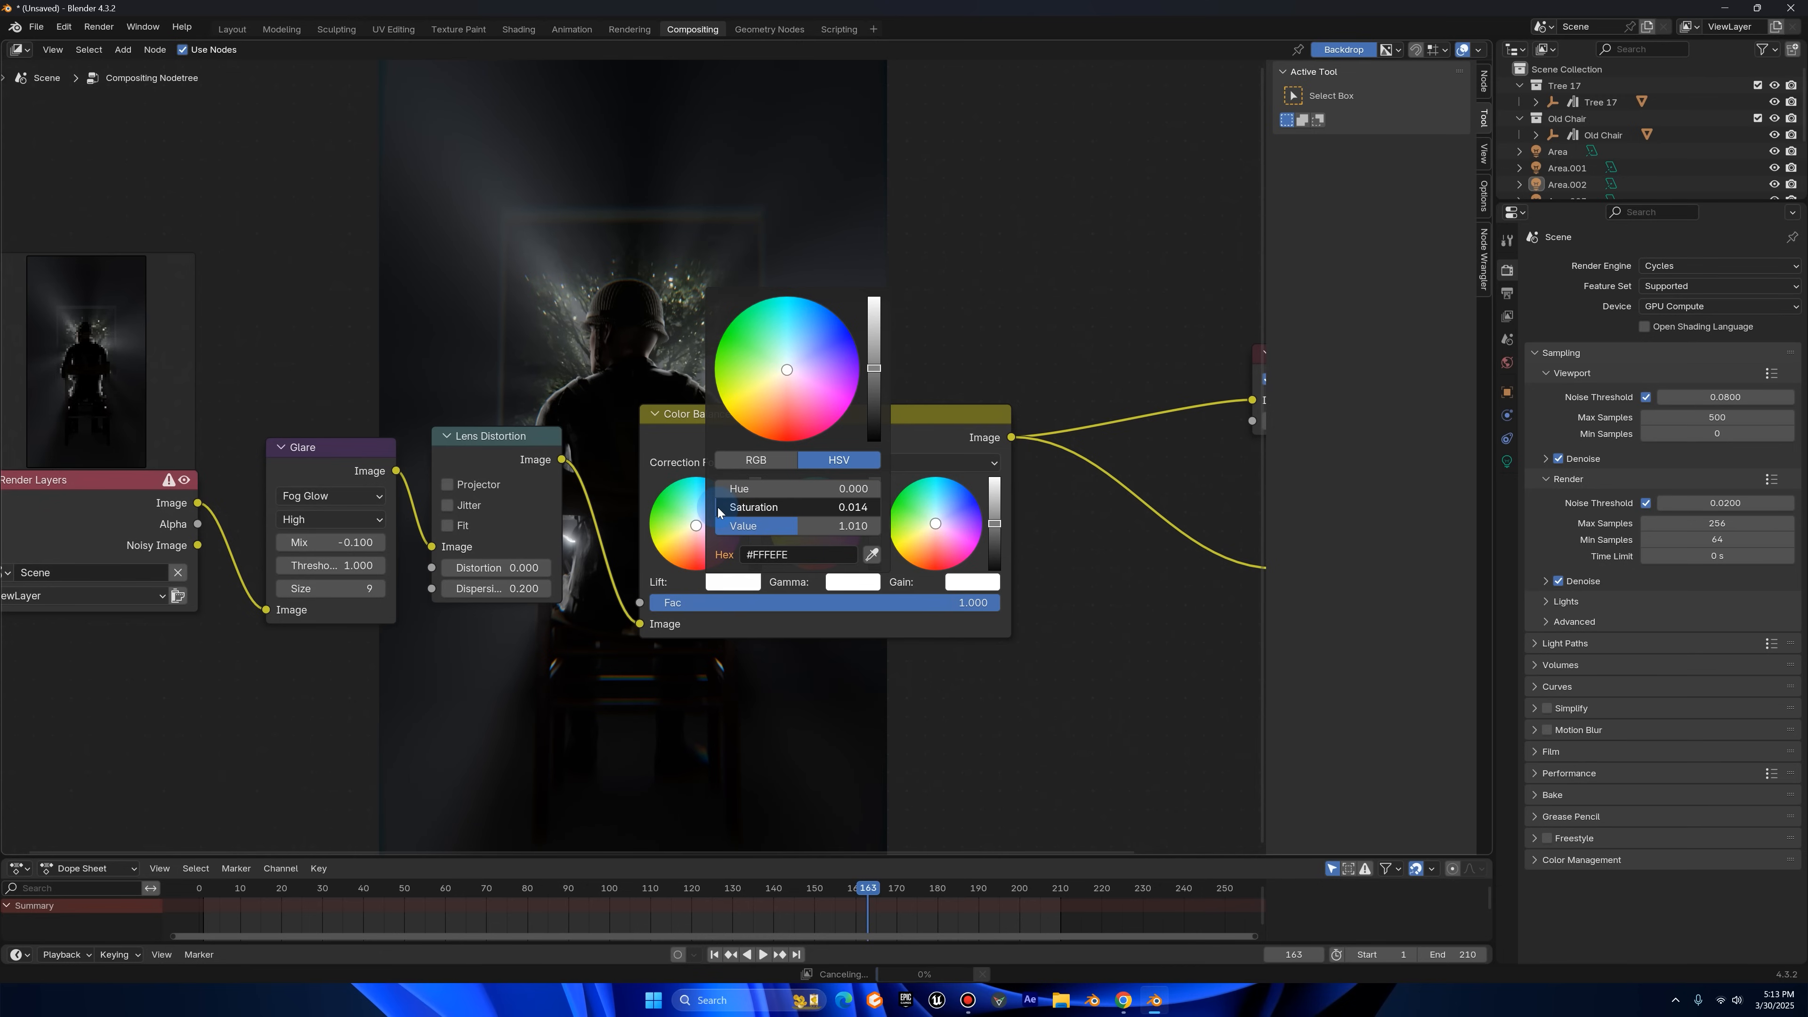
left_click(737, 508)
type("0.01")
key("Return")
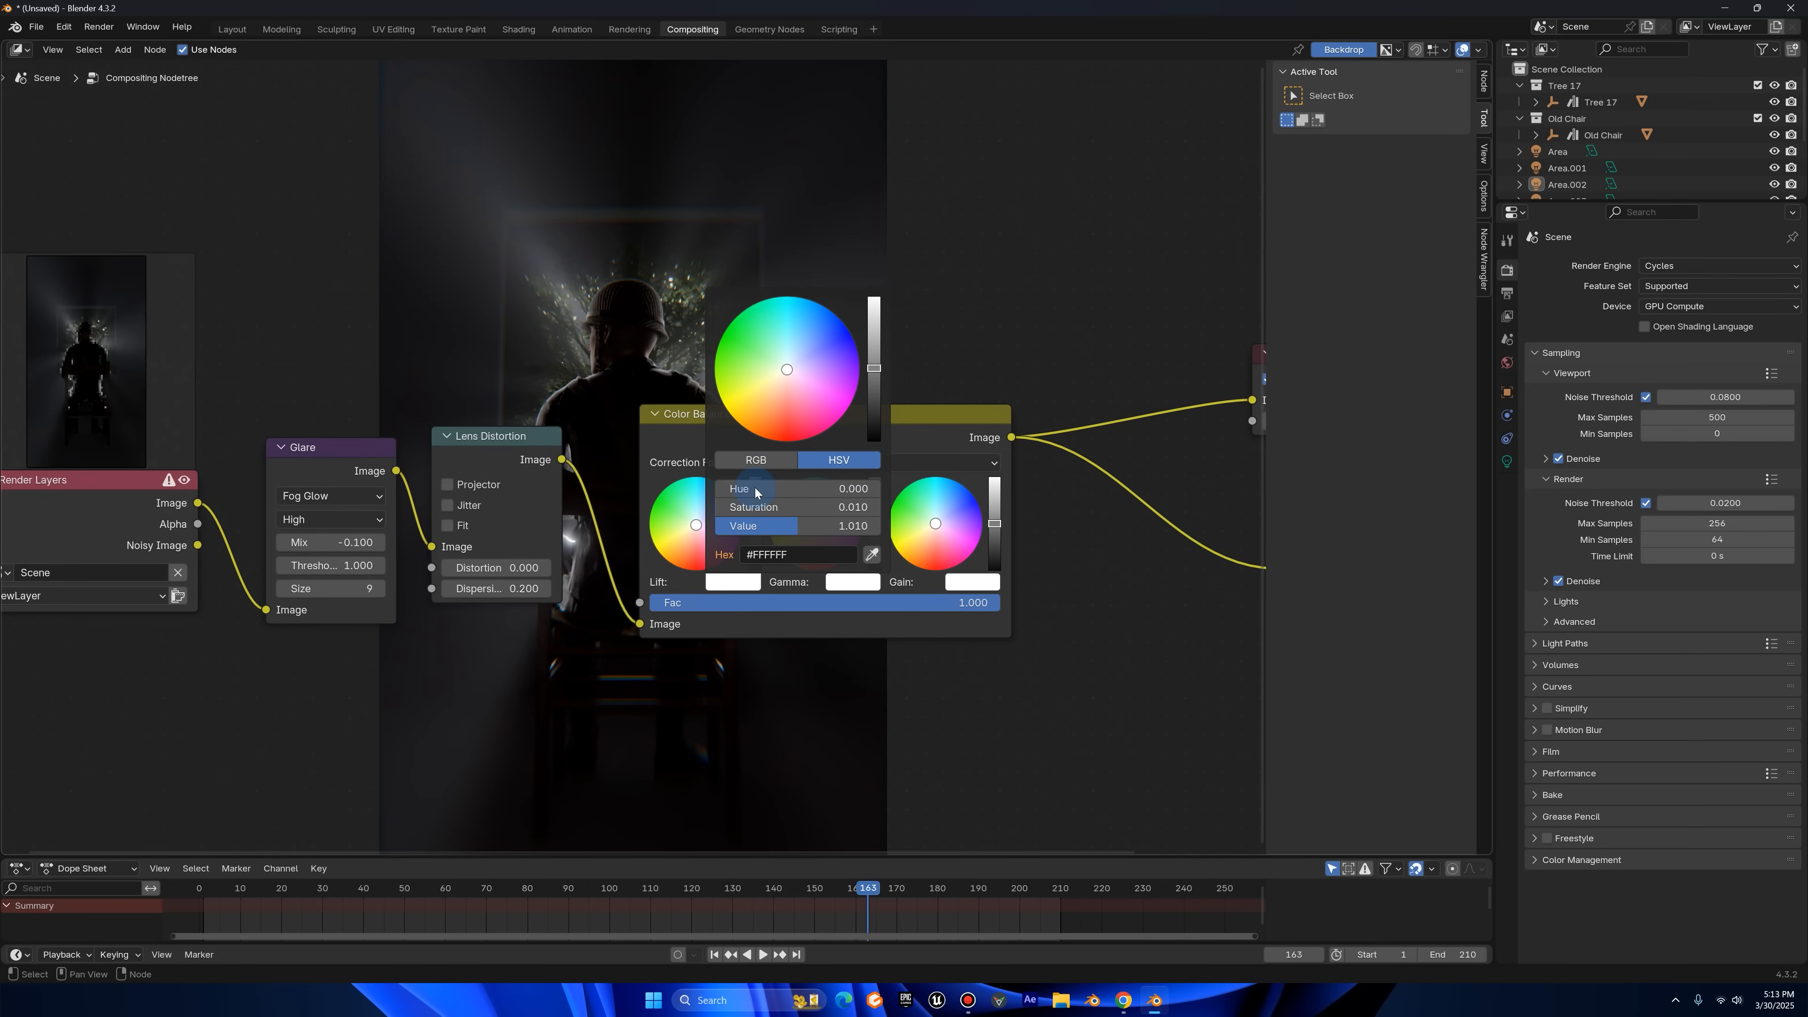
left_click(762, 492)
type("0.45")
key("Return")
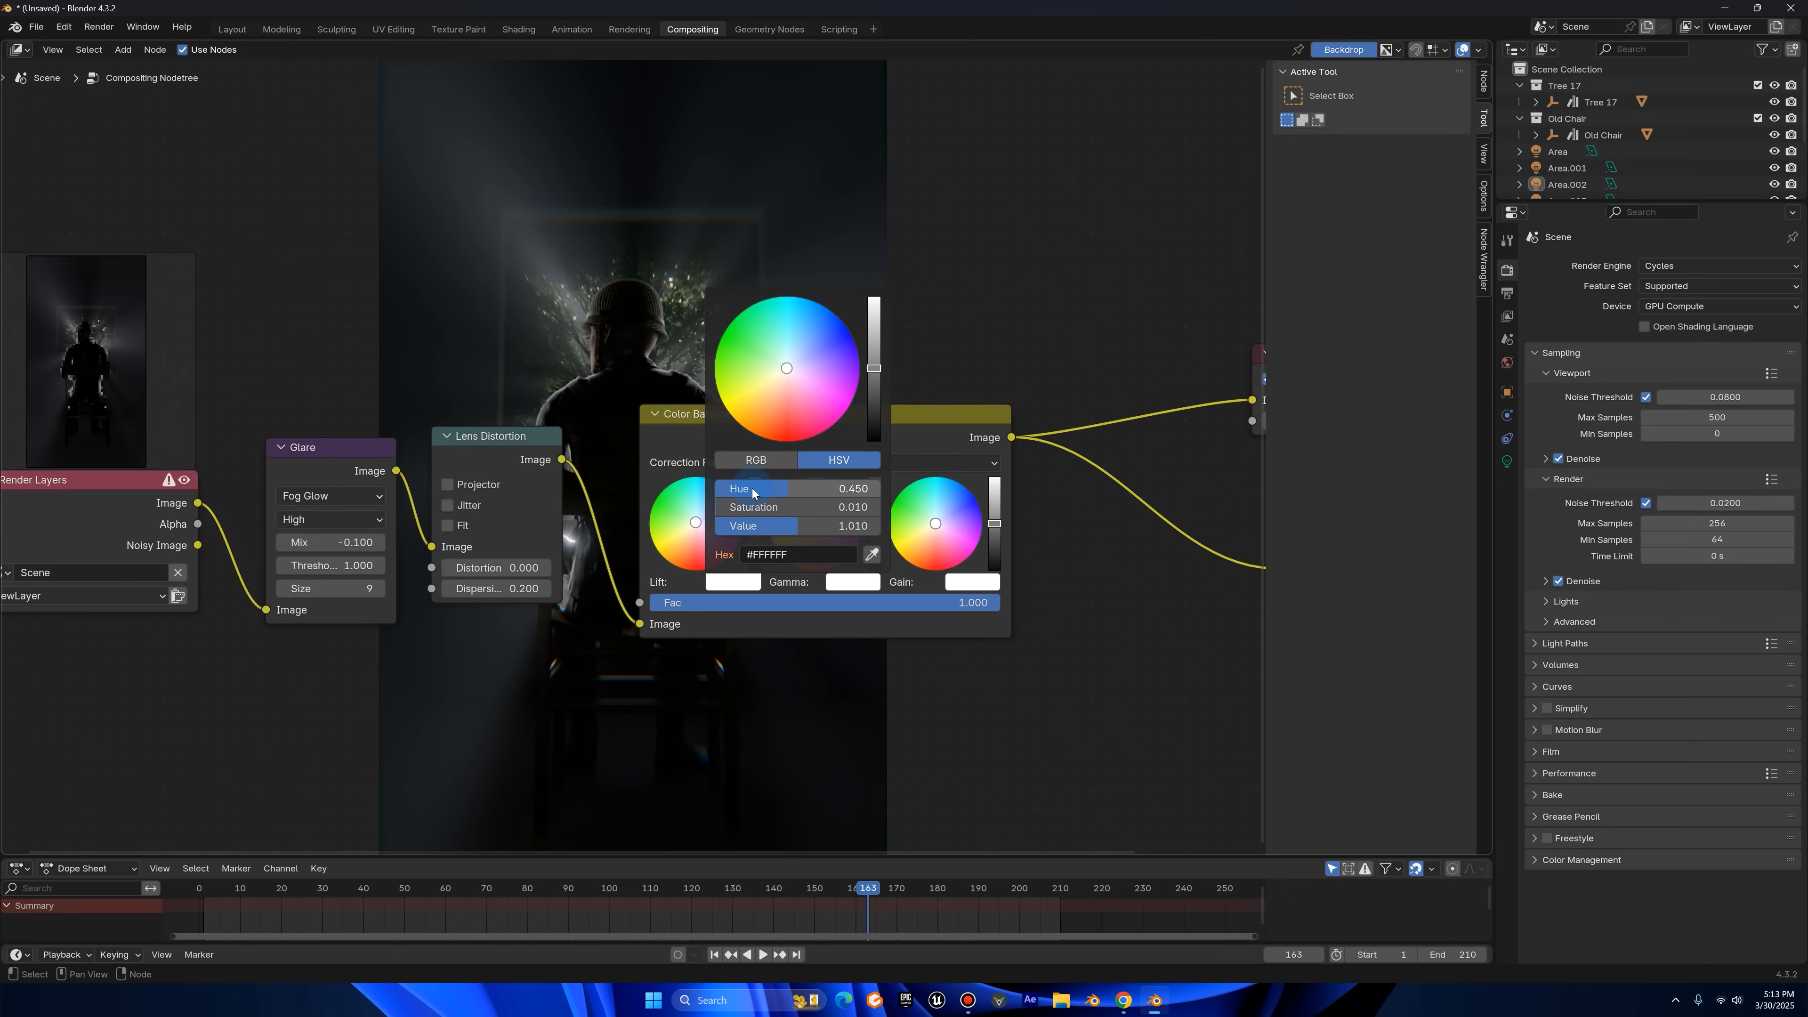
- Set the value of the Color Balance node's gamma color to 1.02
middle_click_drag(863, 591, 699, 600)
left_click(701, 592)
left_click(776, 534)
key("Escape")
left_click_drag(759, 534, 766, 534)
left_click(766, 534)
type("1.0")
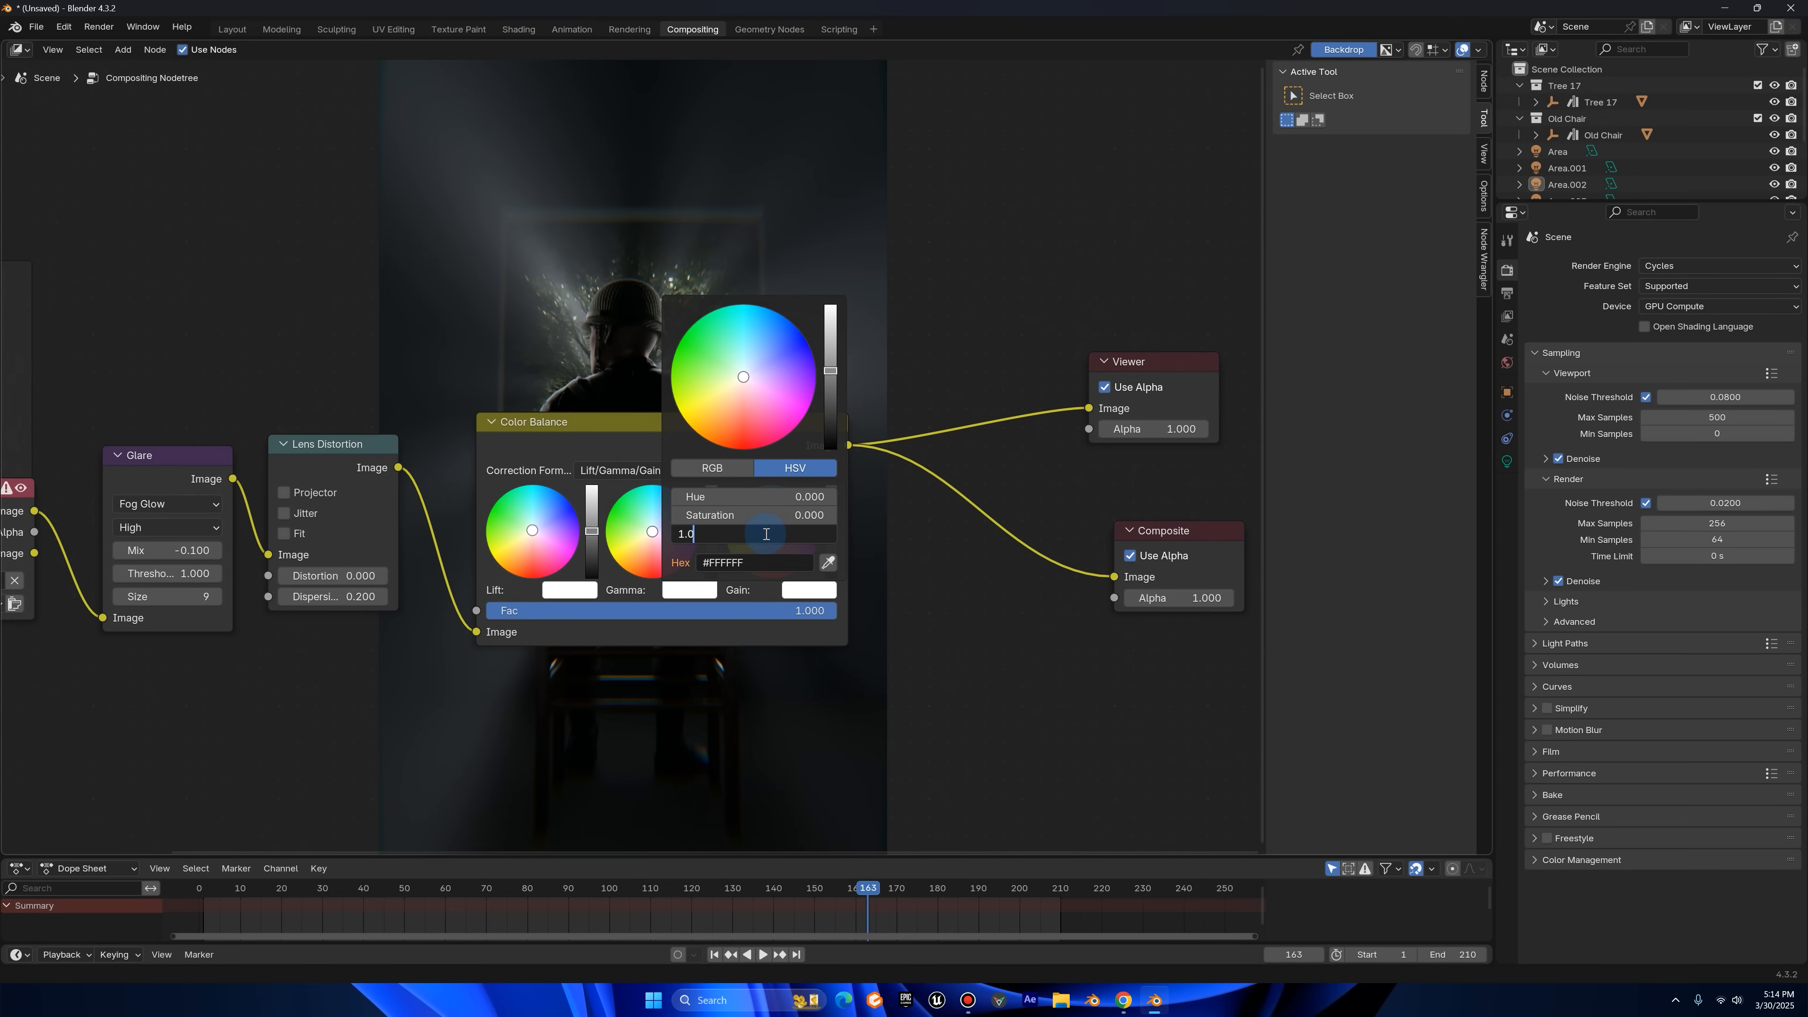
type("2")
key("Return")
- Test a saturation of 0.01 for the Color Balance gamma color, and raise it to 0.02
left_click(764, 513)
type("0.01")
key("Return")
left_click(755, 517)
type("0.02")
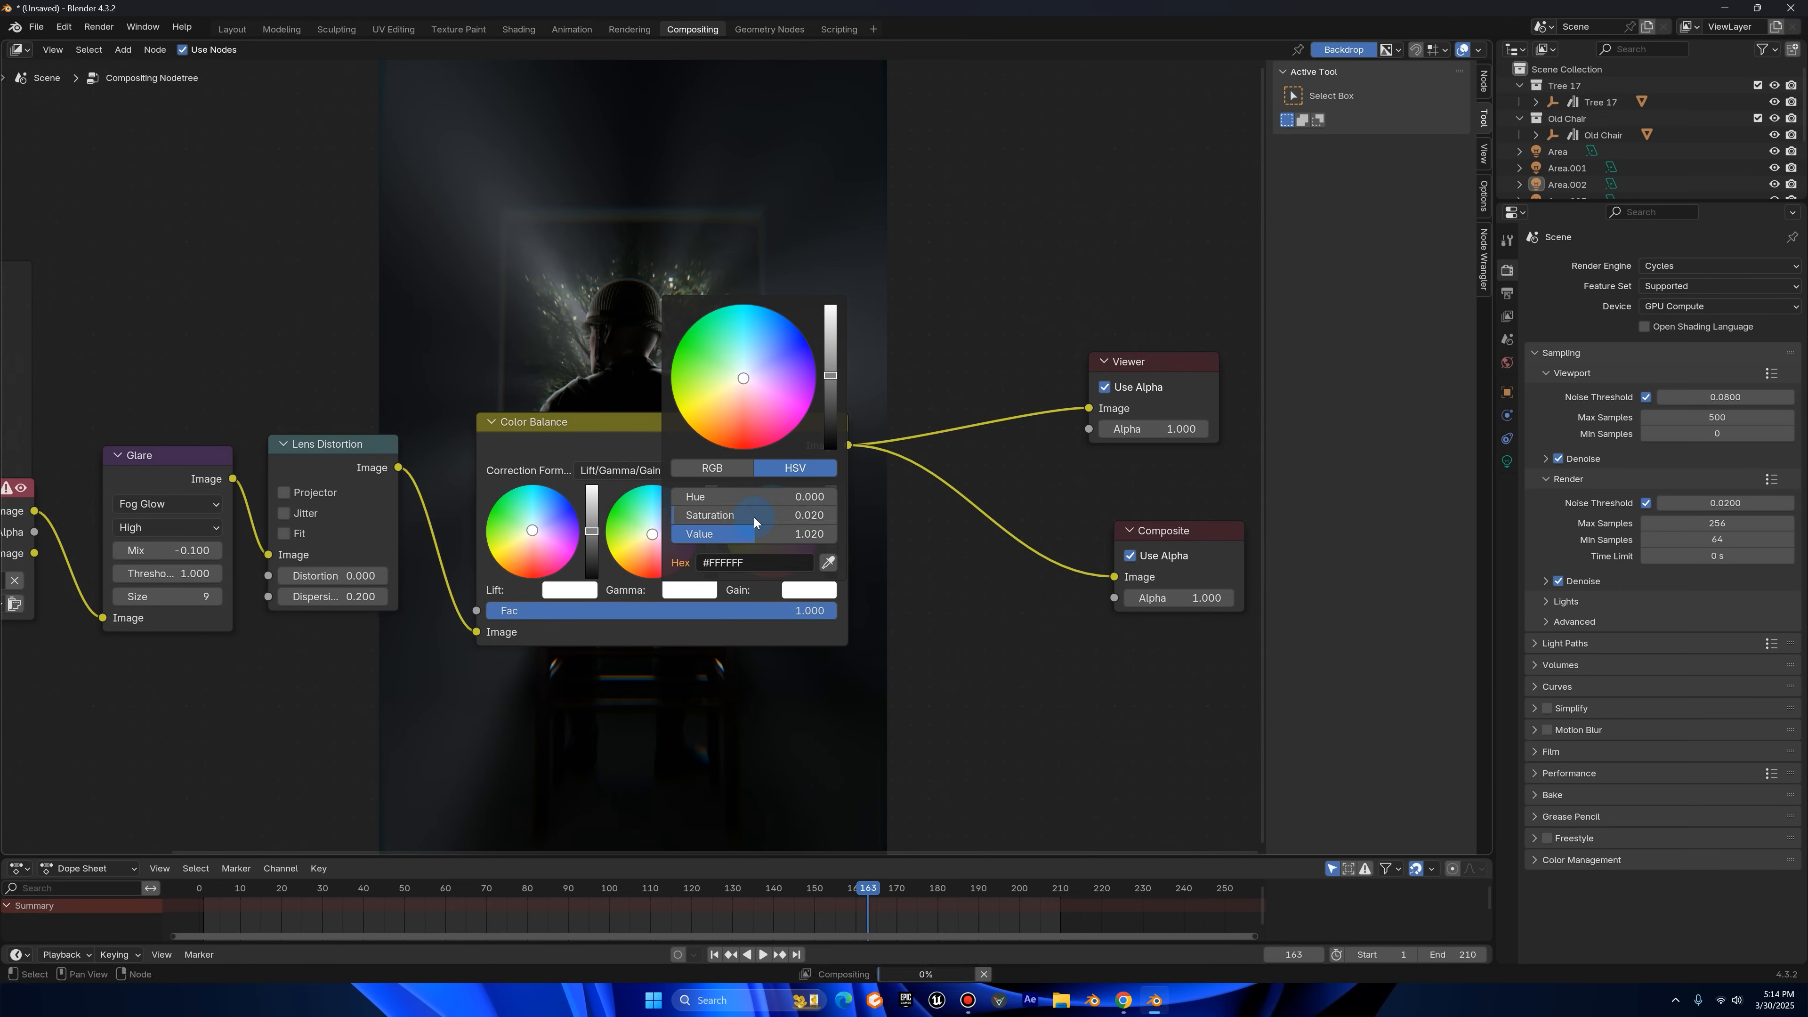
key("Return")
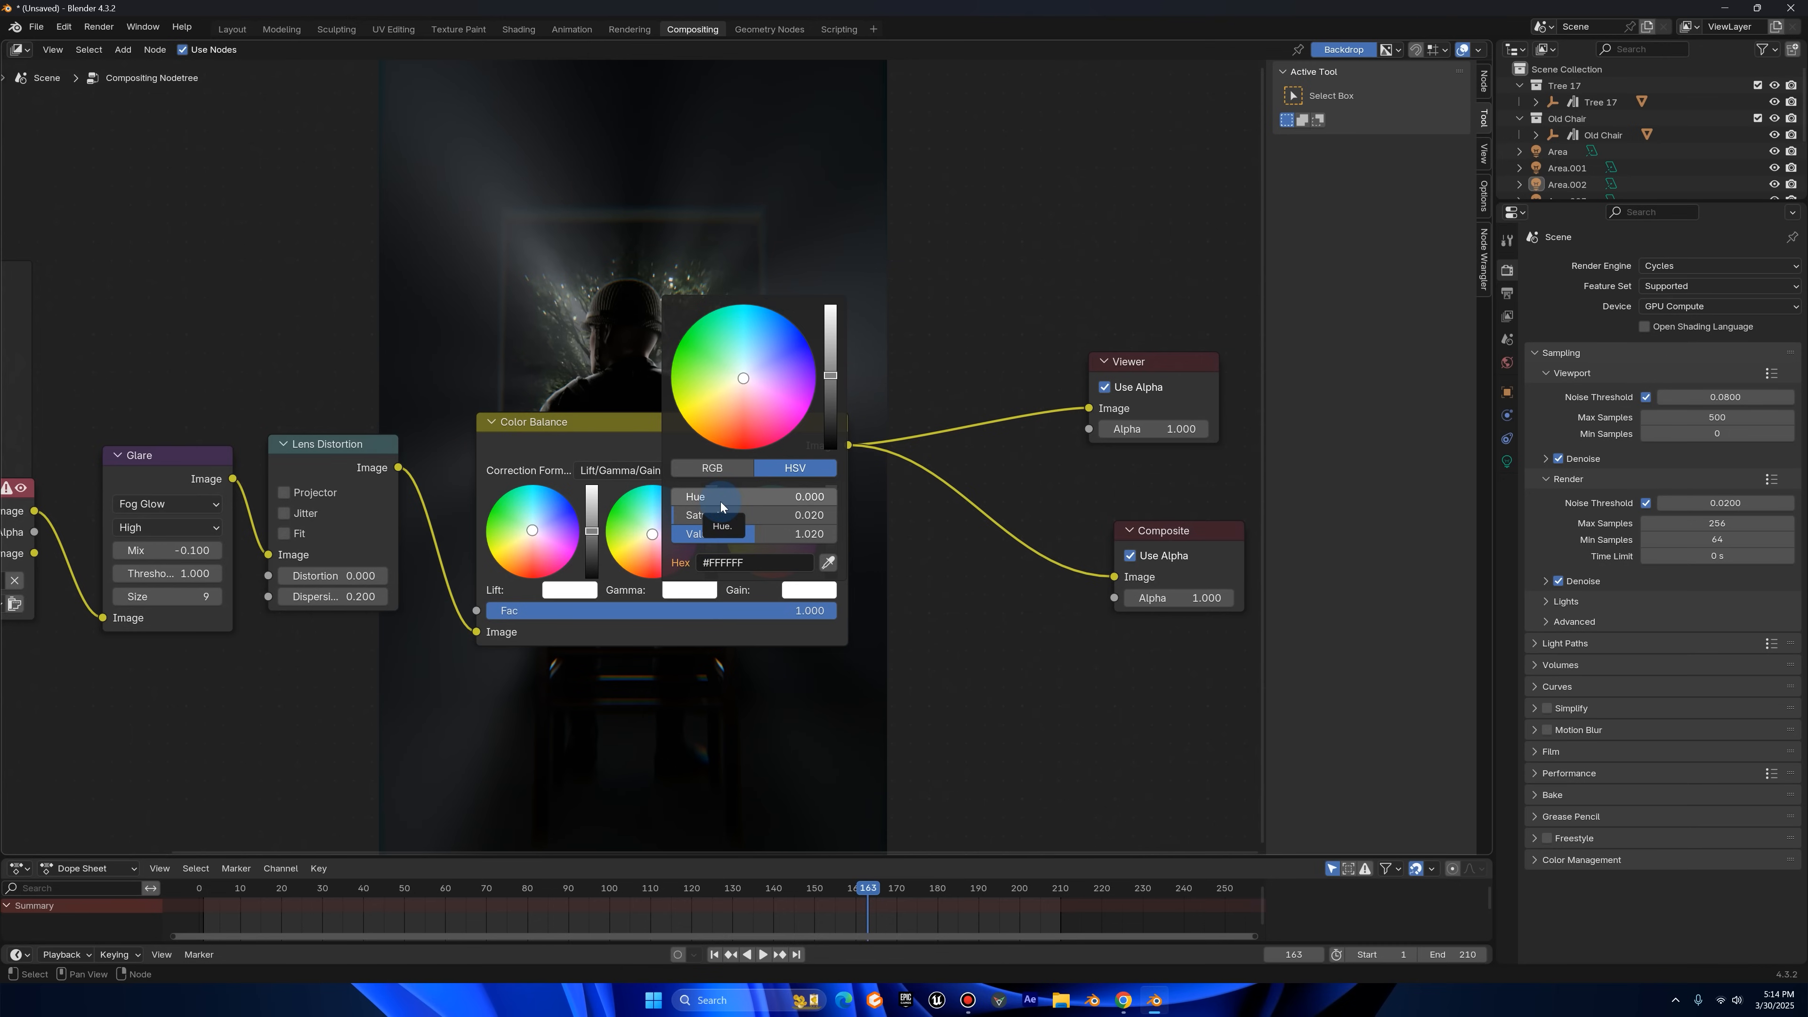
- Test a hue of 0.08 for the Color Balance gamma color, and settle on 0.06
left_click(721, 503)
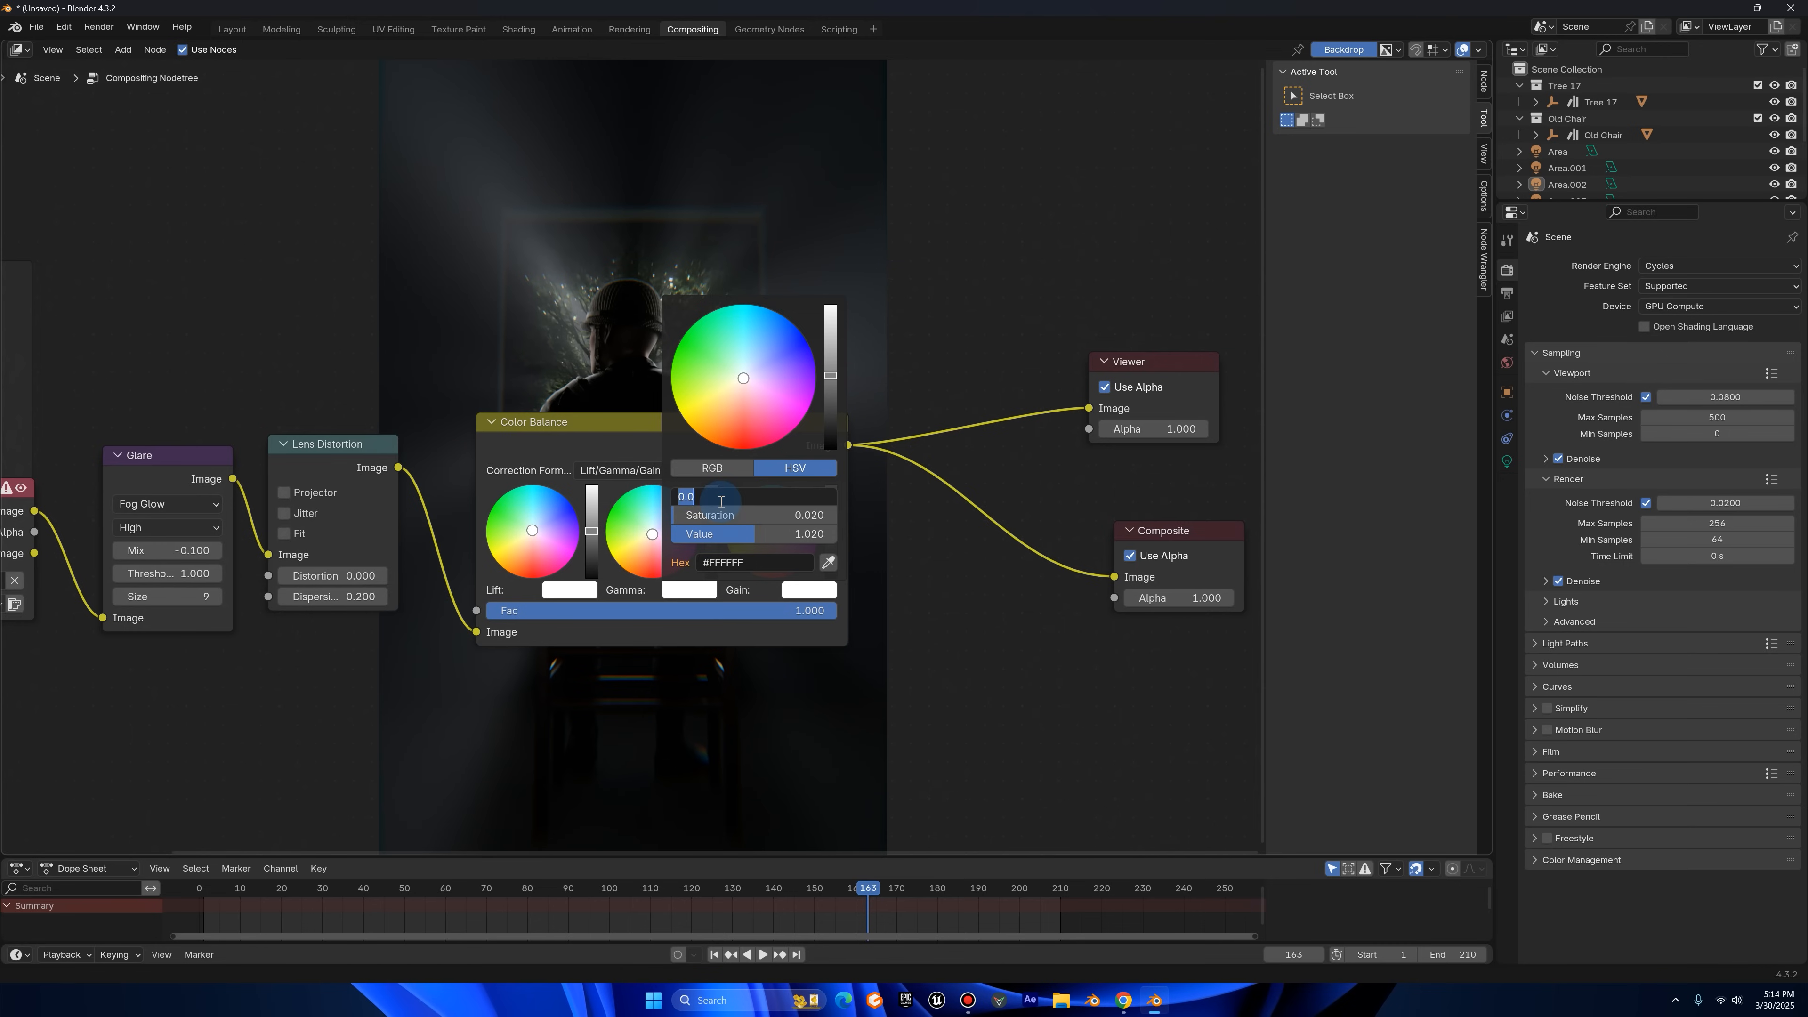
type("8")
key("Return")
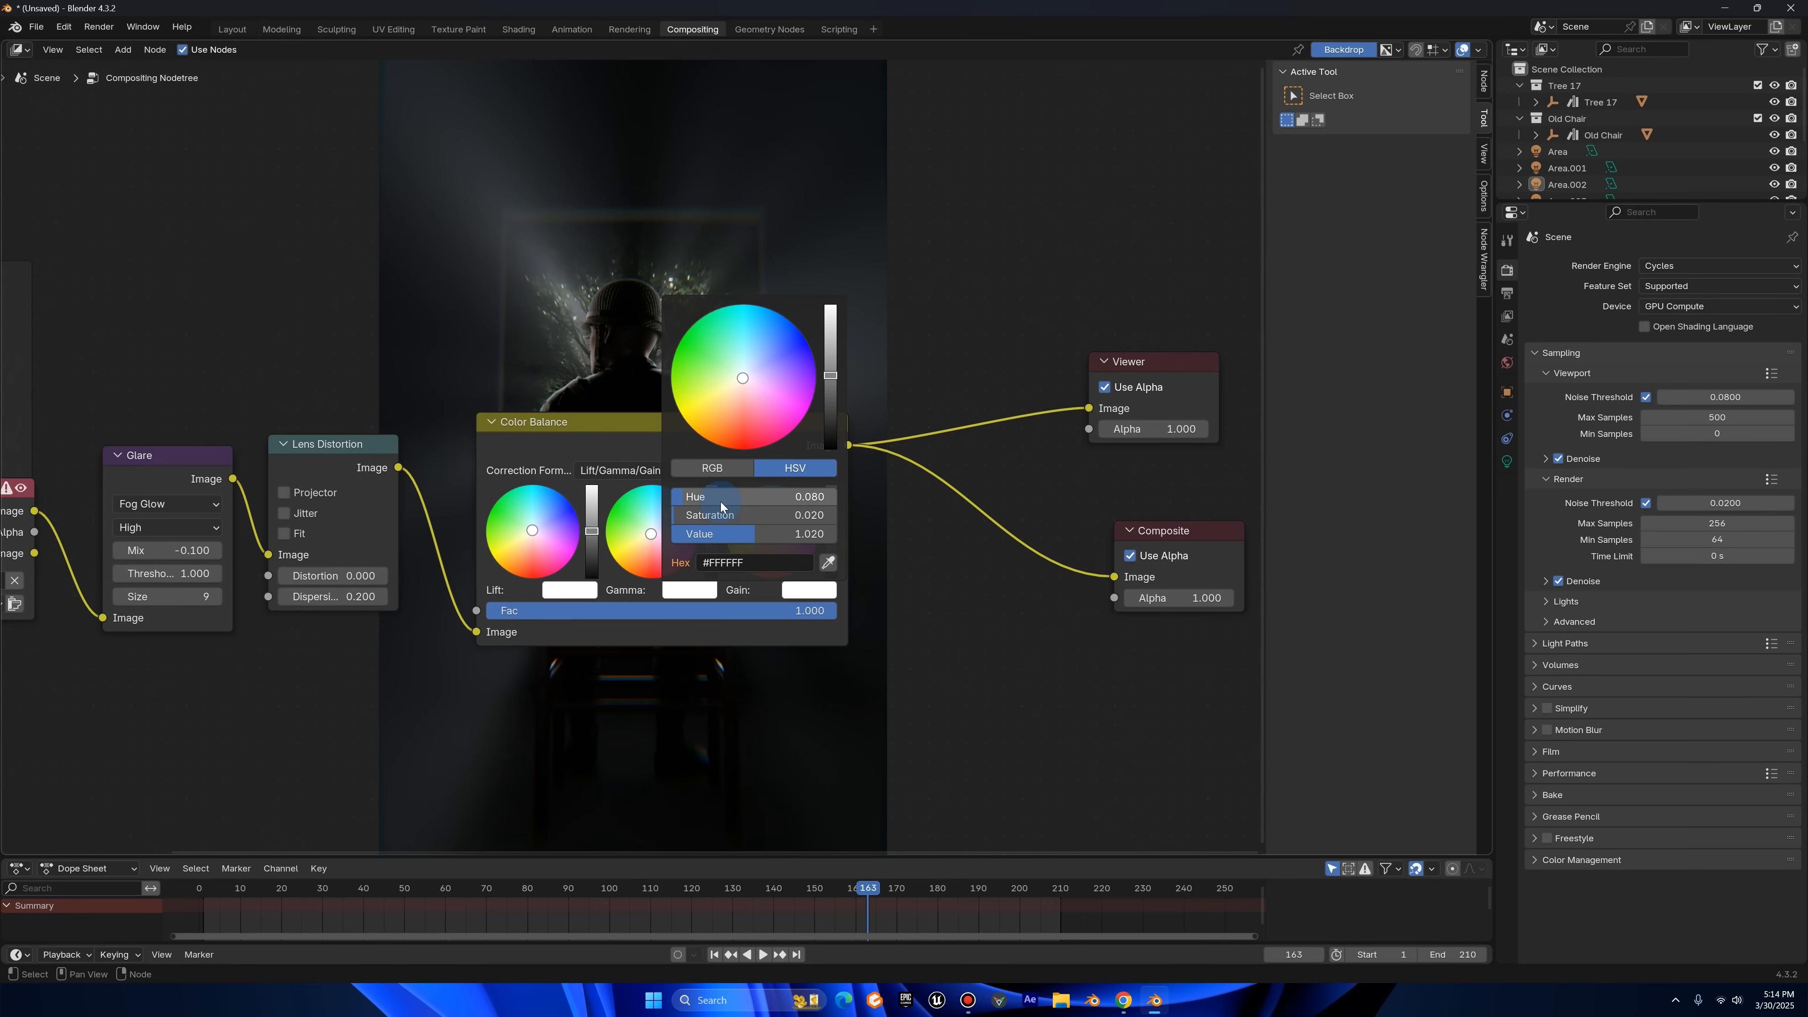
type("6")
key("Return")
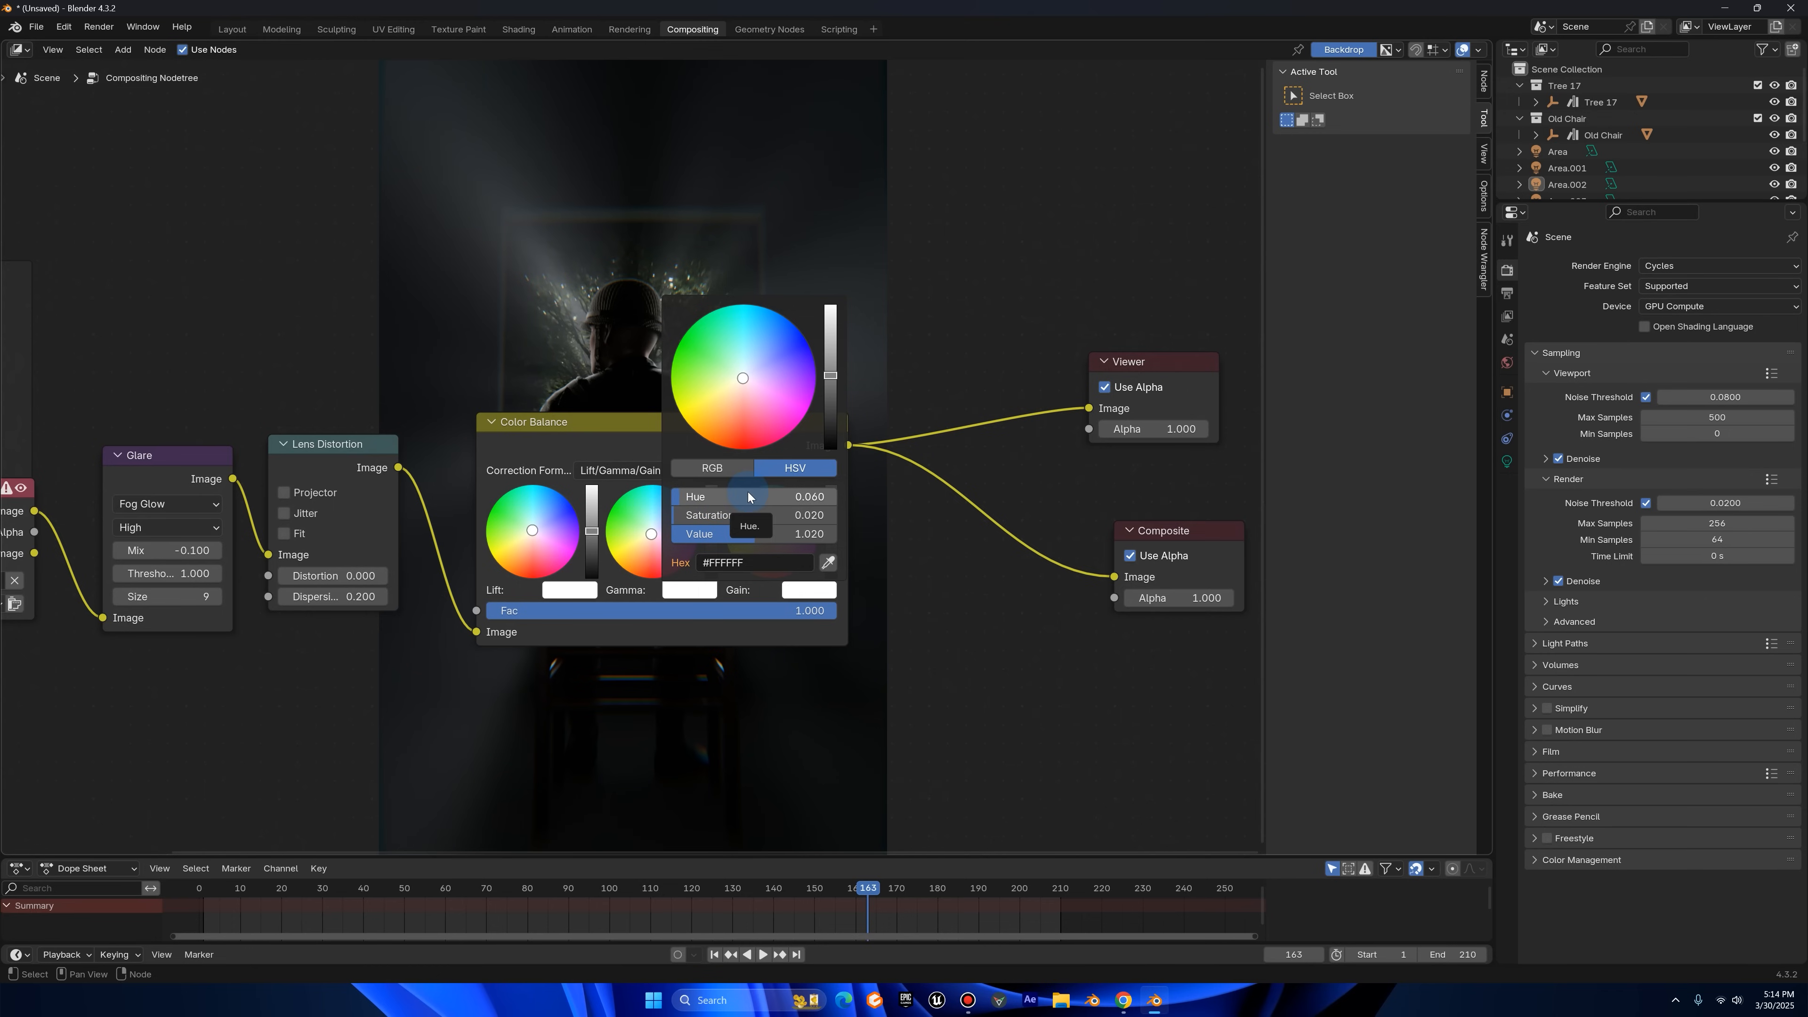
- Set the value of the Color Balance node's gain color to 1.08
middle_click_drag(793, 586, 680, 614)
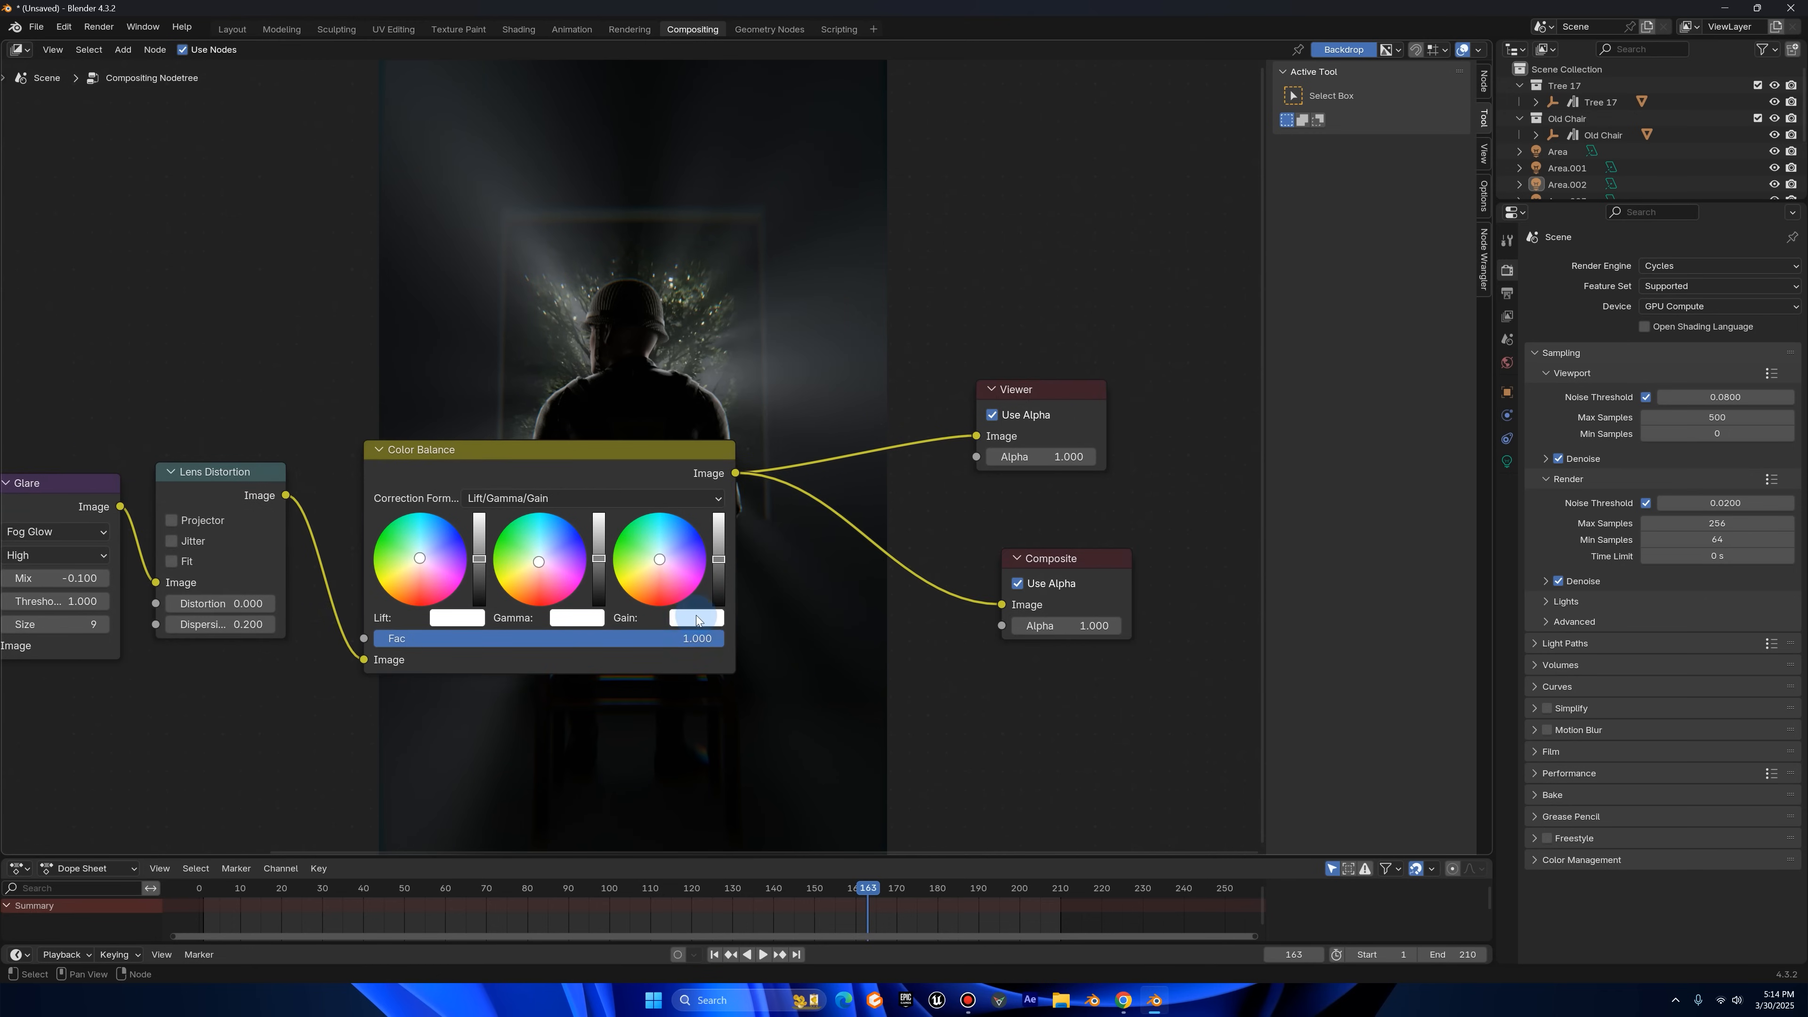
left_click(703, 618)
left_click_drag(760, 564, 766, 563)
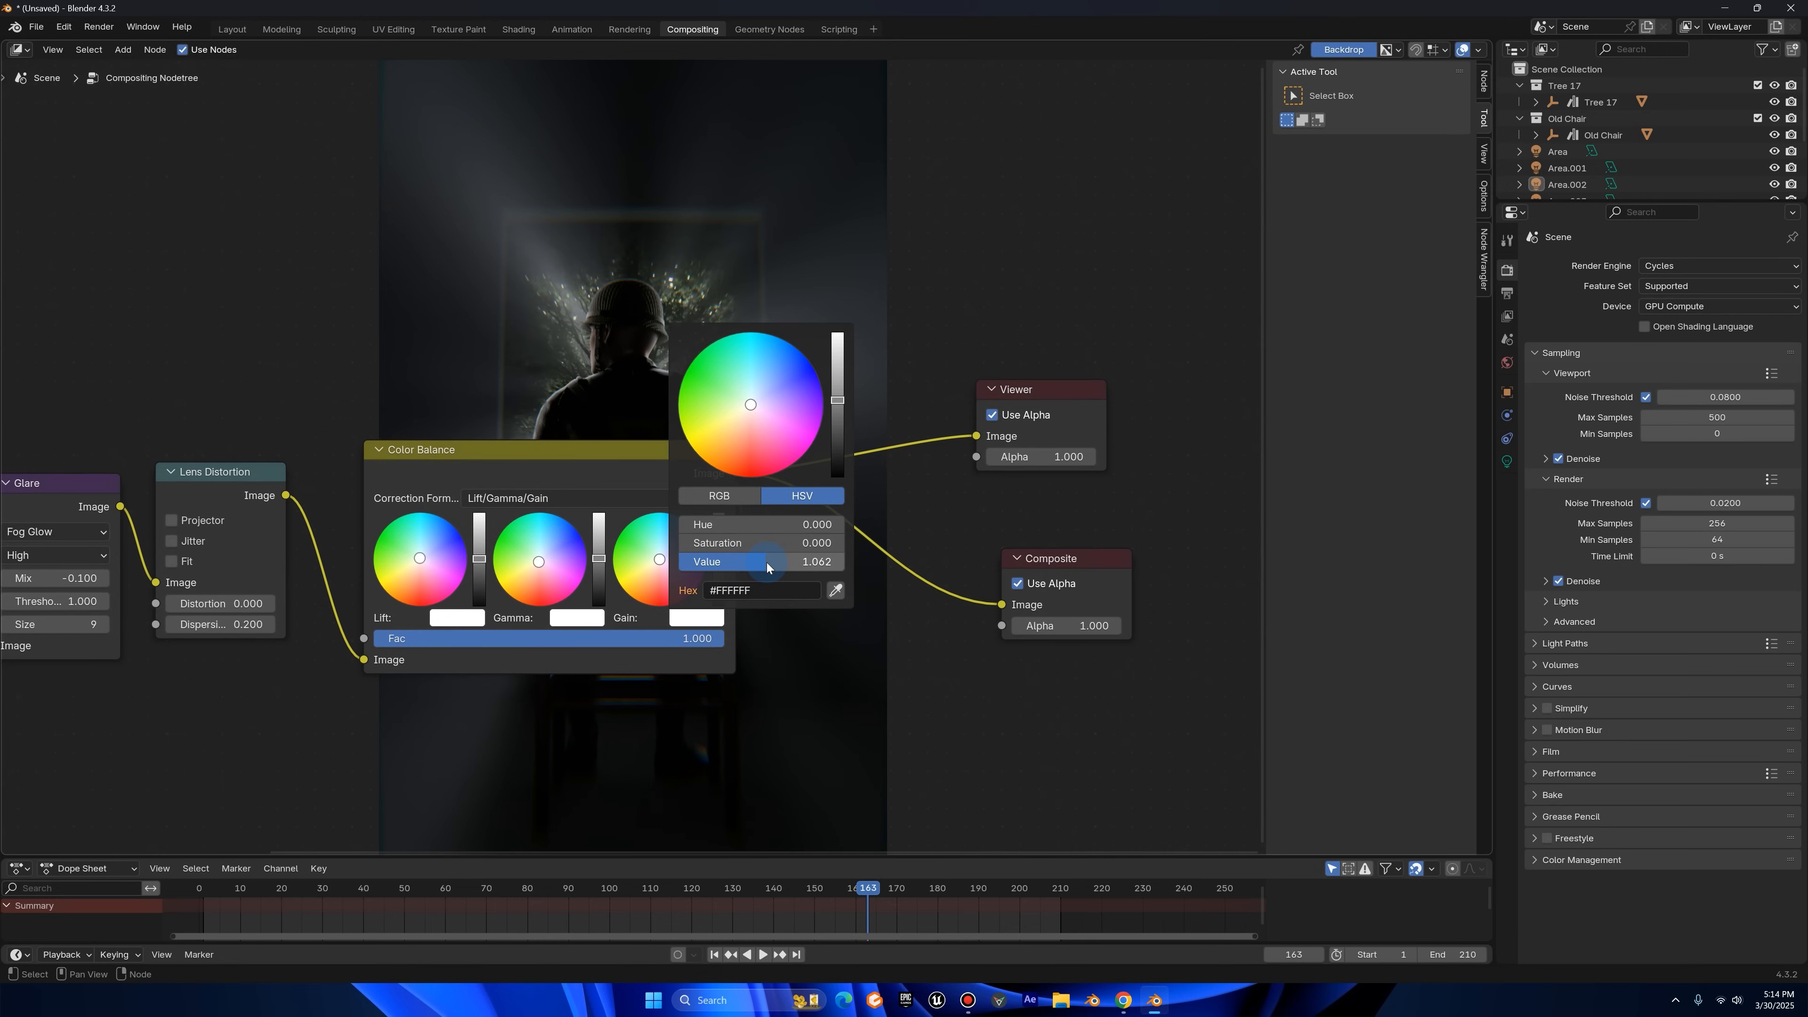
left_click(767, 562)
type("1.0")
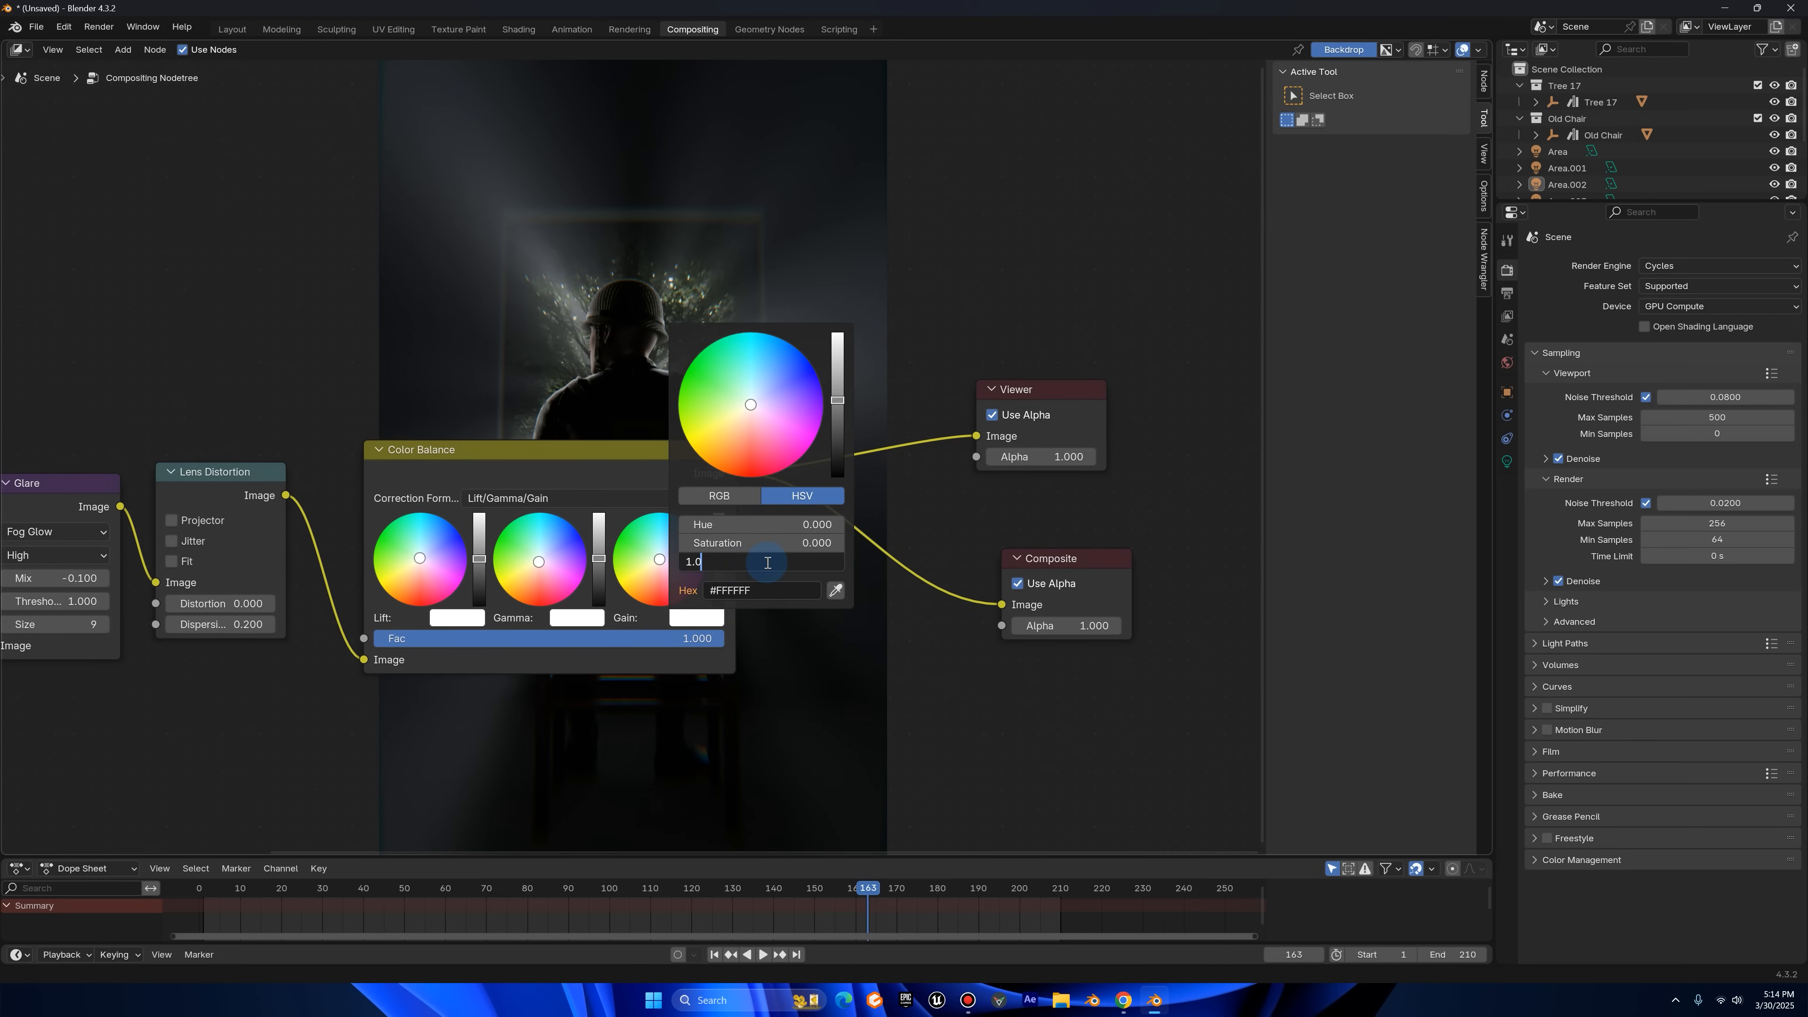
type("8")
key("Return")
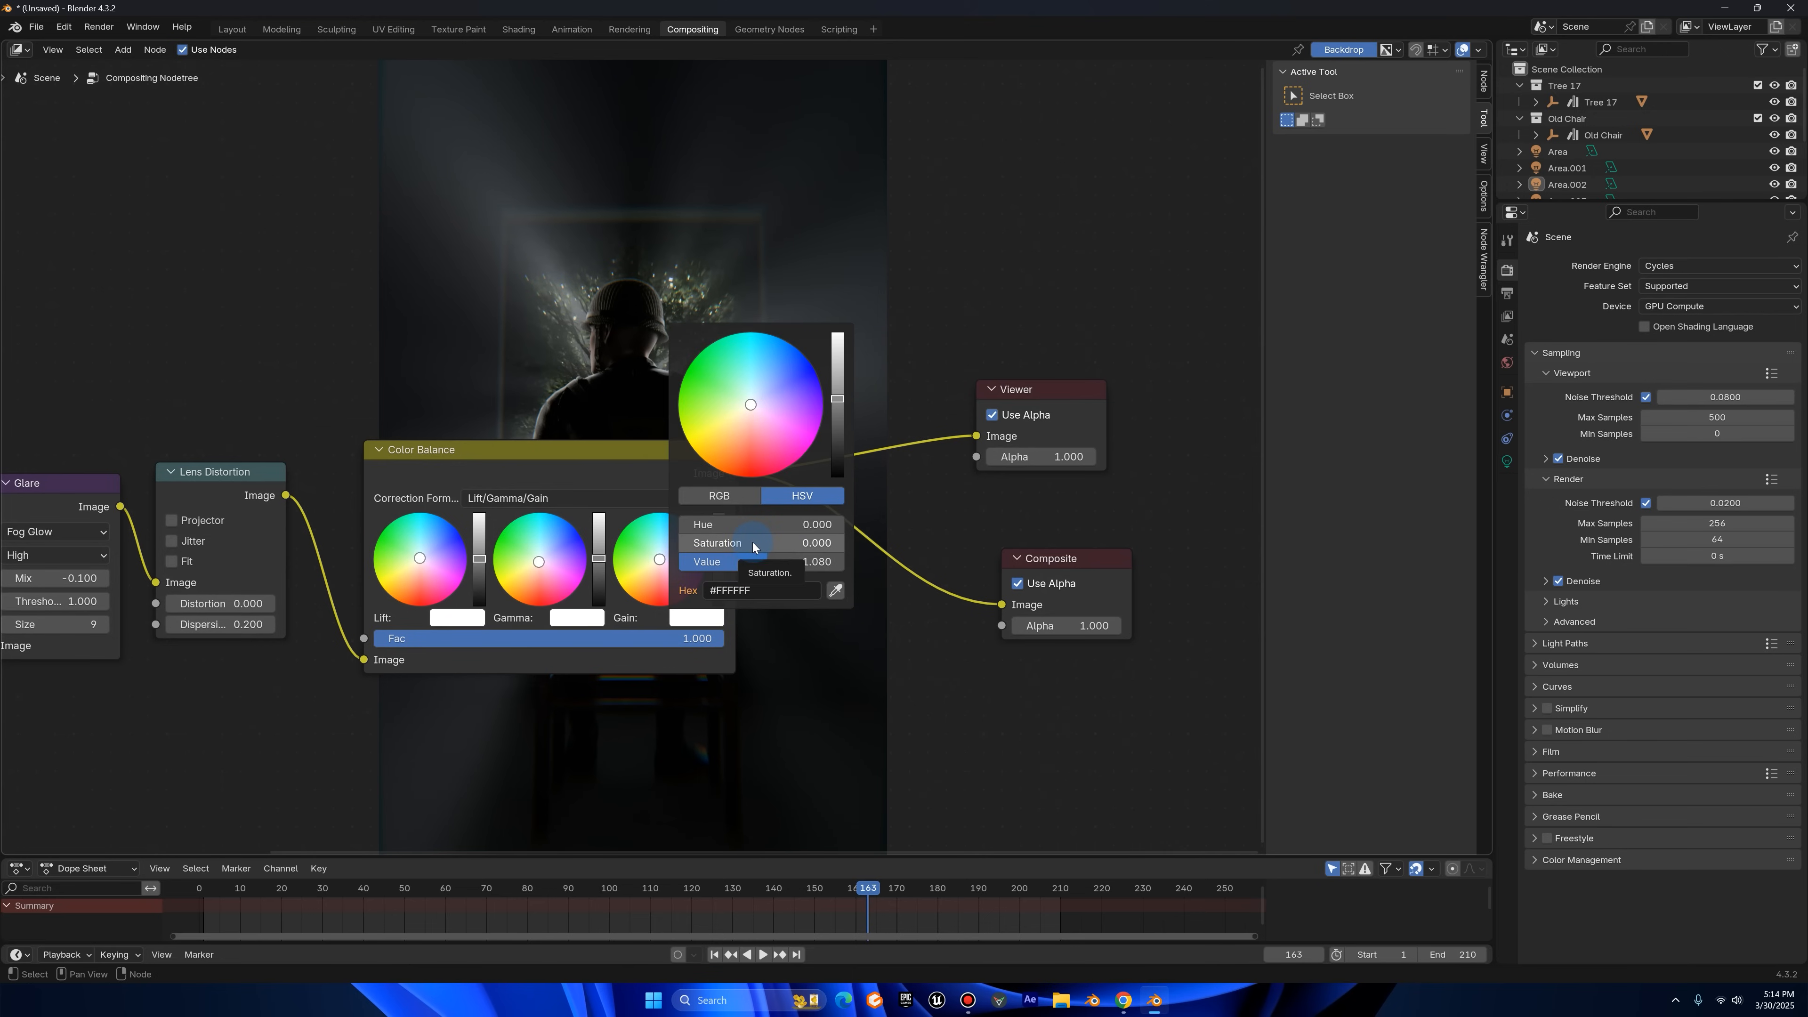
- Give the Color Balance gain color a saturation of 0.01 and a hue of 0.45, after testing a hue of 0.6
left_click(718, 618)
left_click(731, 543)
type("0.01")
key("Return")
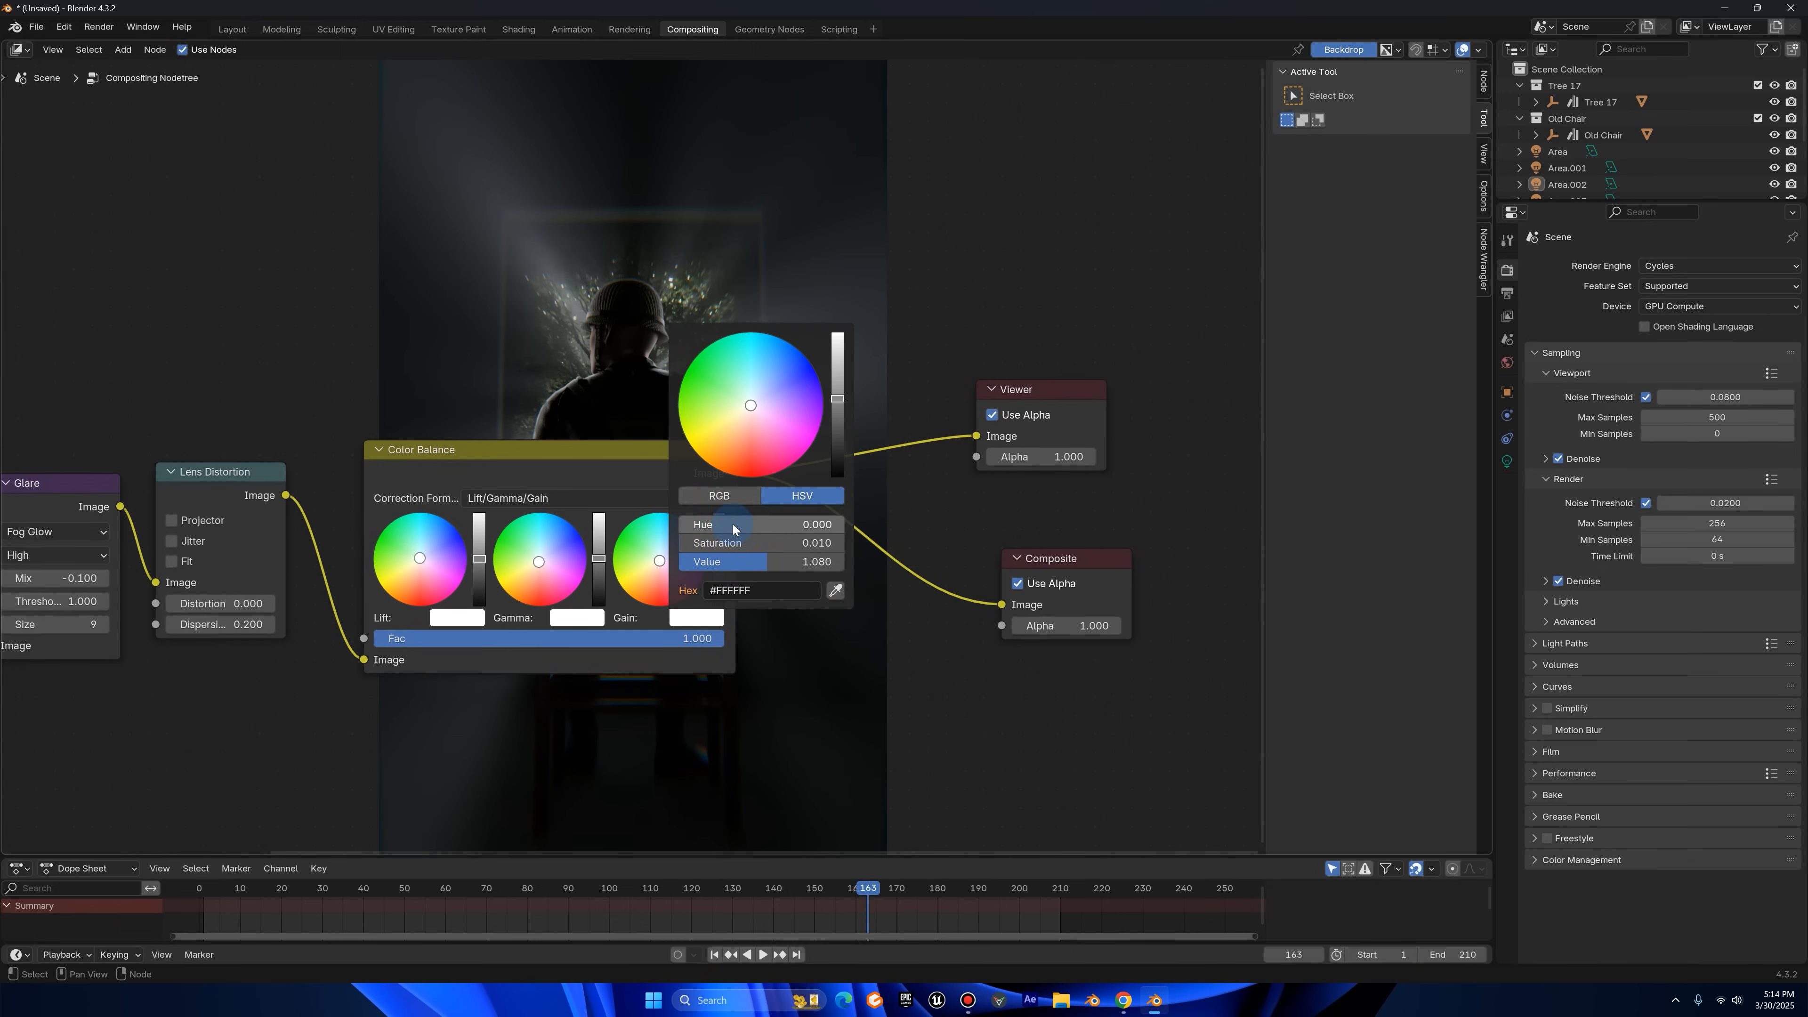
left_click(737, 526)
type(".6")
key("Return")
left_click(737, 526)
type(".45")
key("Return")
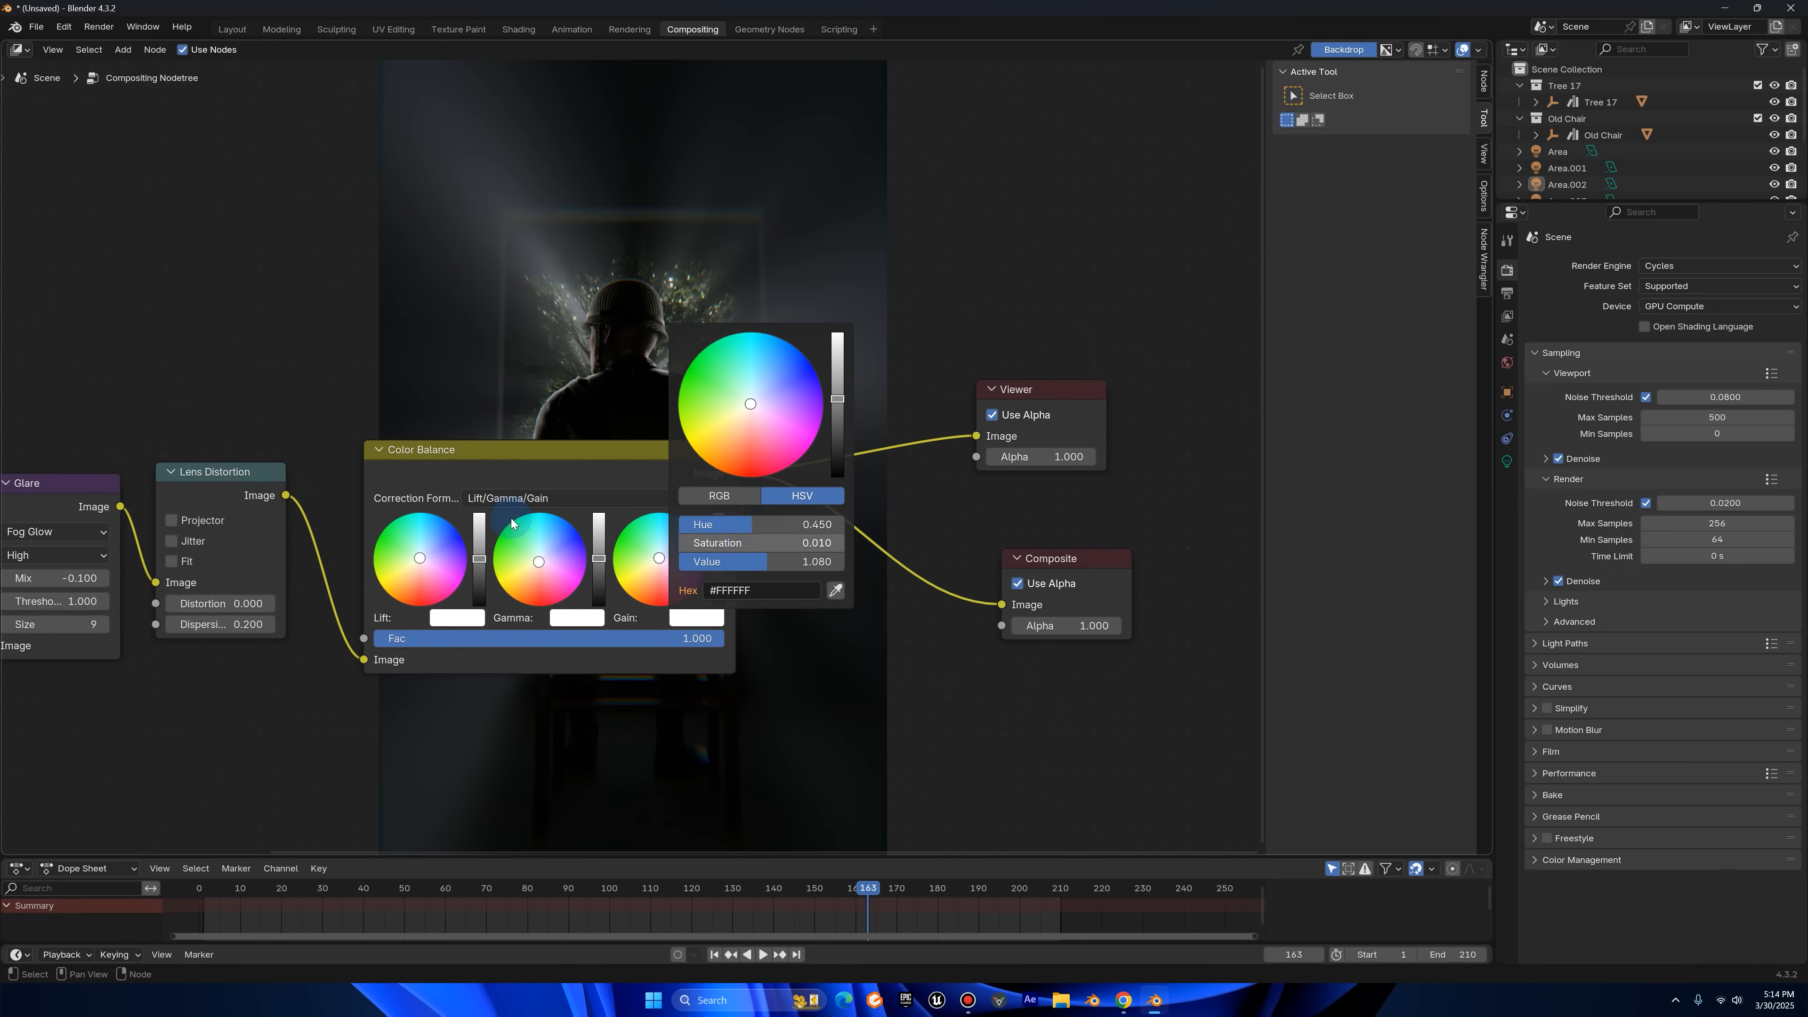
- Compare the backdrop image with the Color Balance node muted and unmuted, leaving the node active
middle_click_drag(519, 467, 655, 544)
scroll(655, 545, "down", 2)
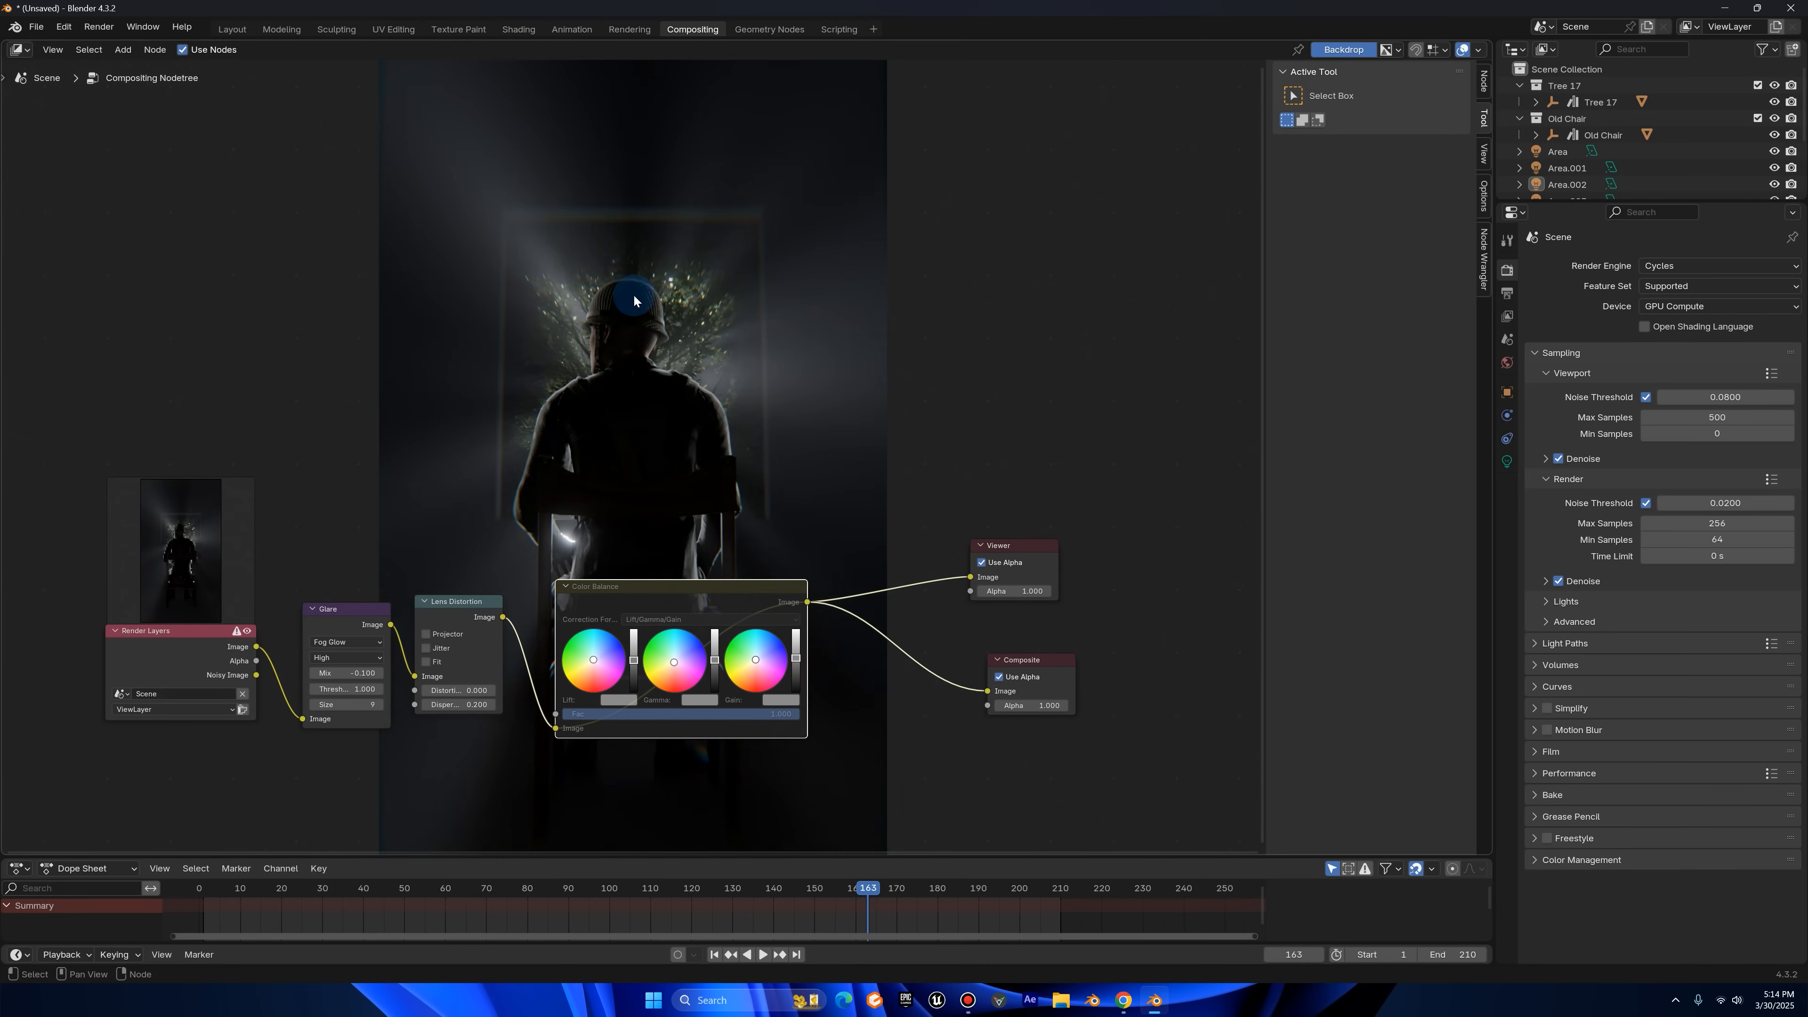
key("ctrl+z")
key("ctrl+shift+z")
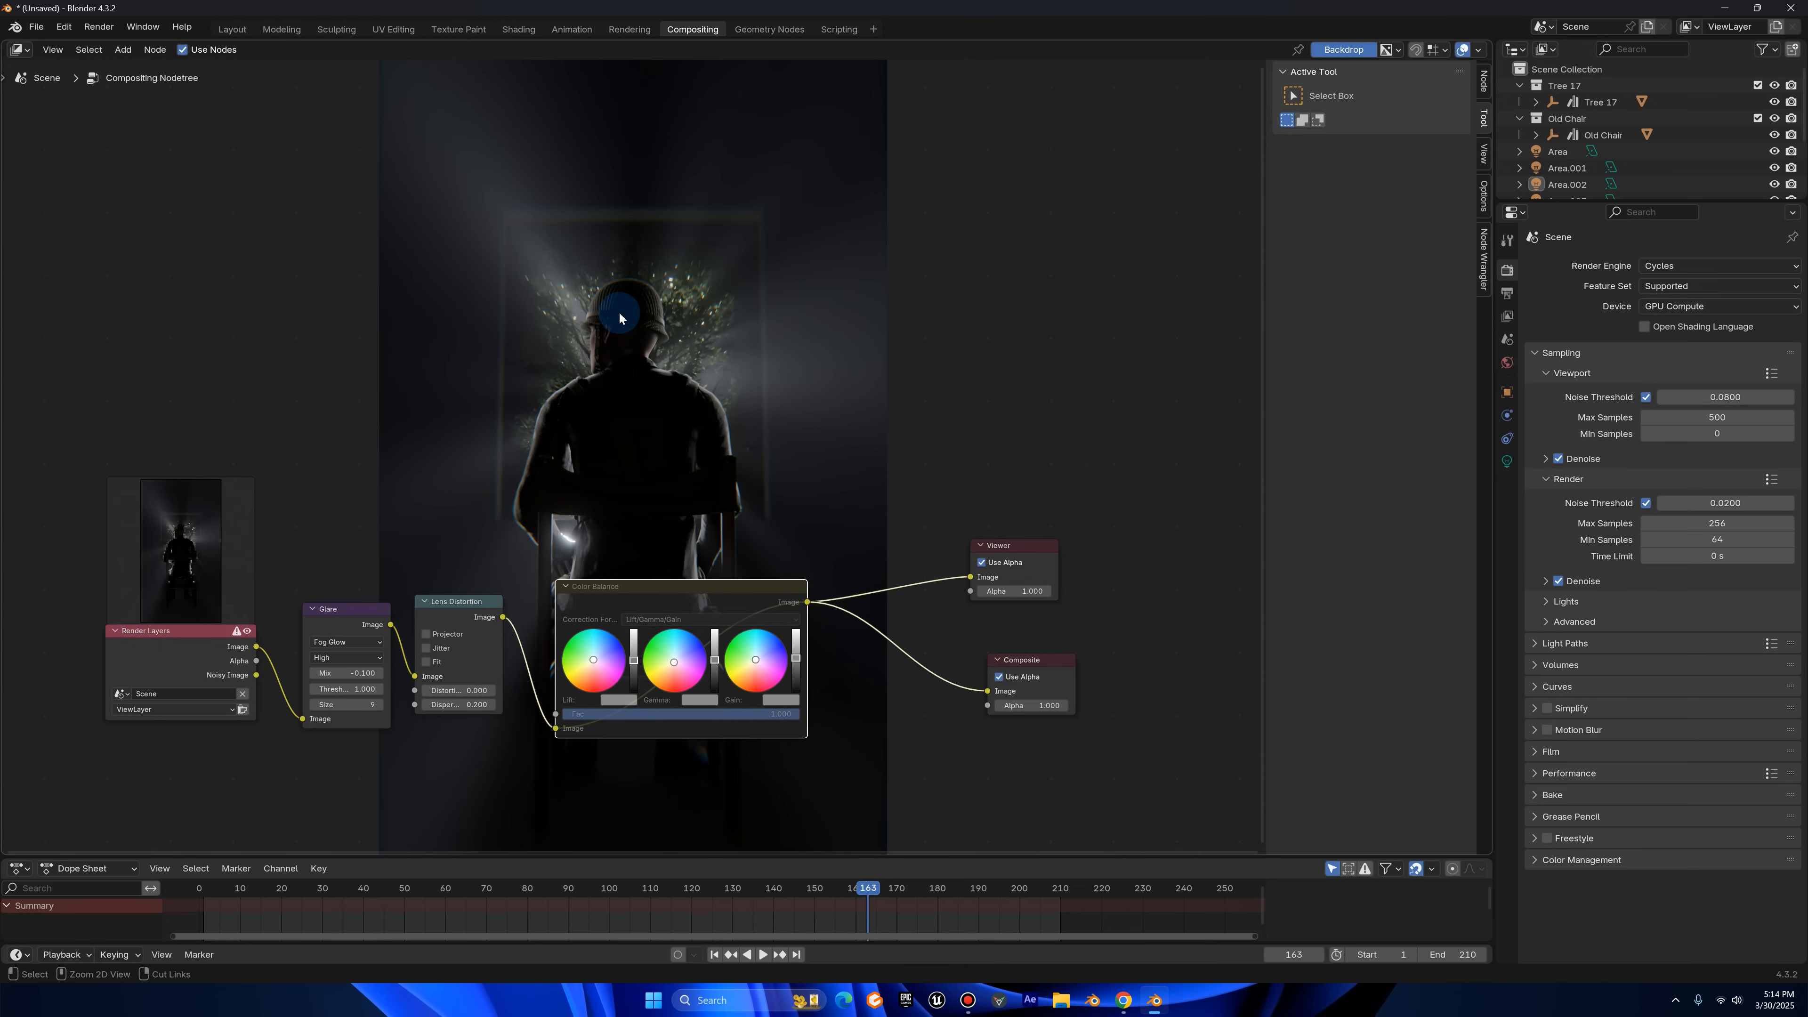
key("ctrl+z")
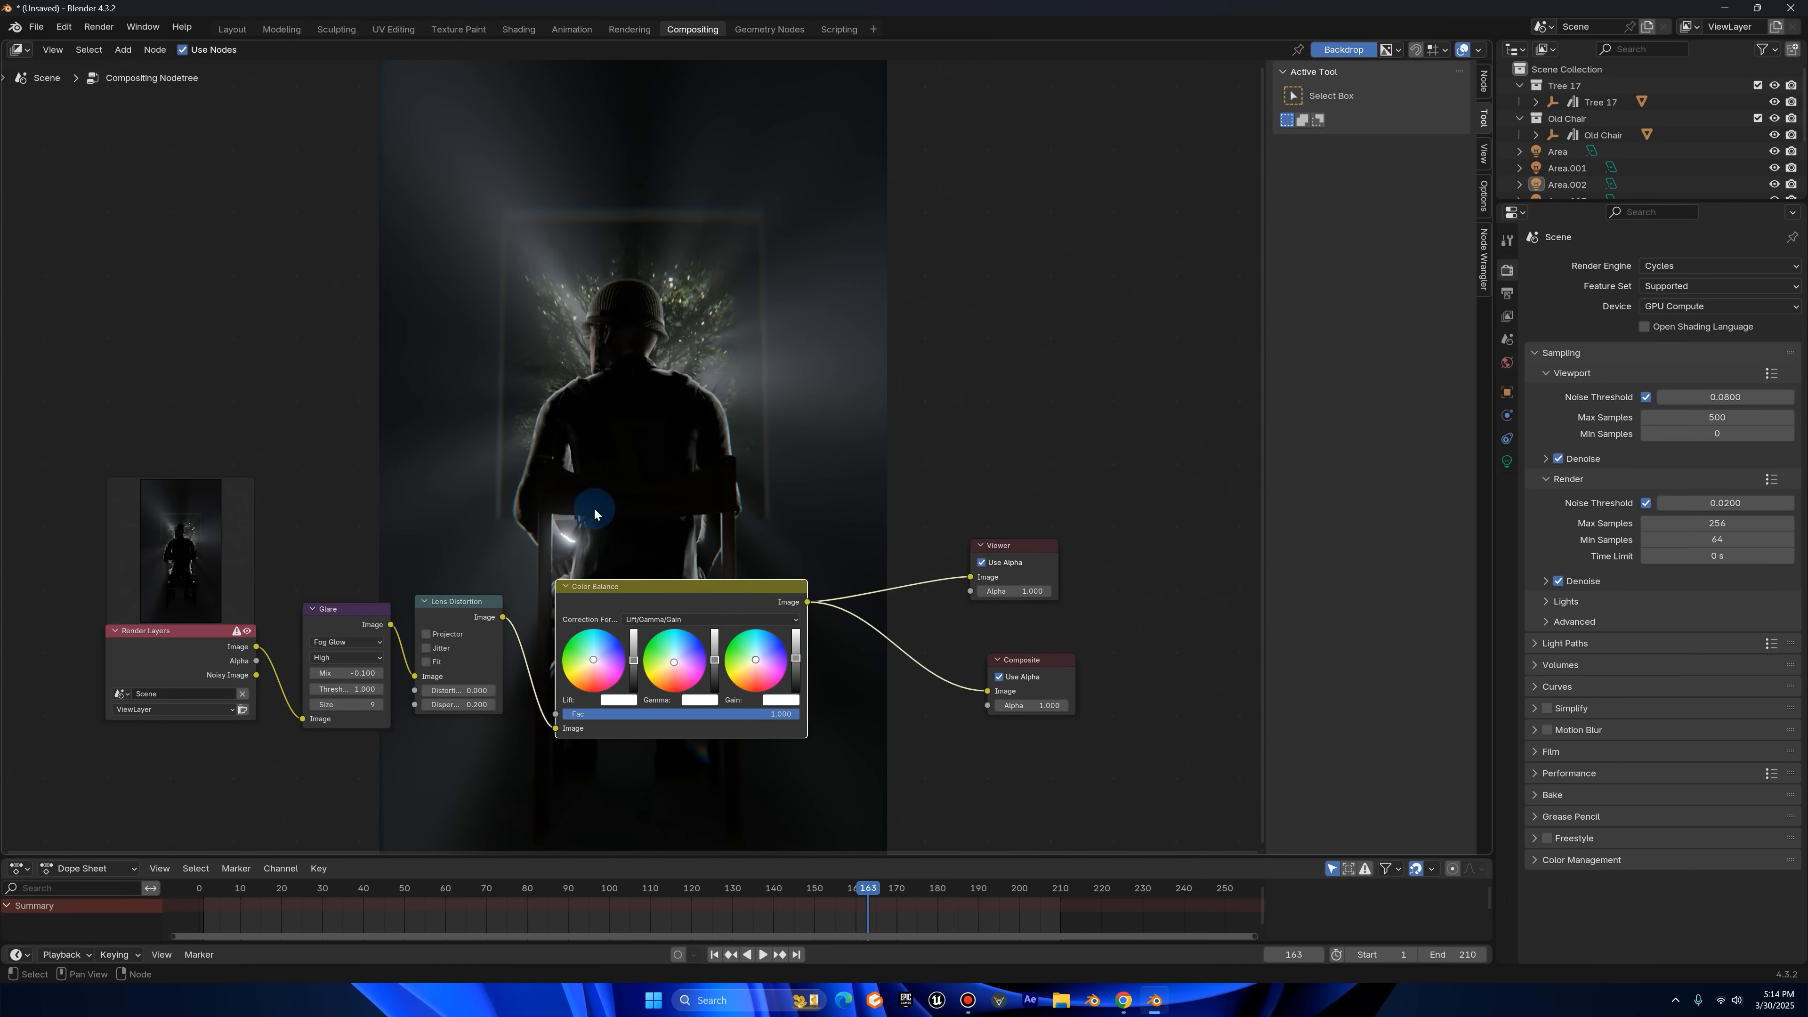
middle_click_drag(552, 489, 558, 488)
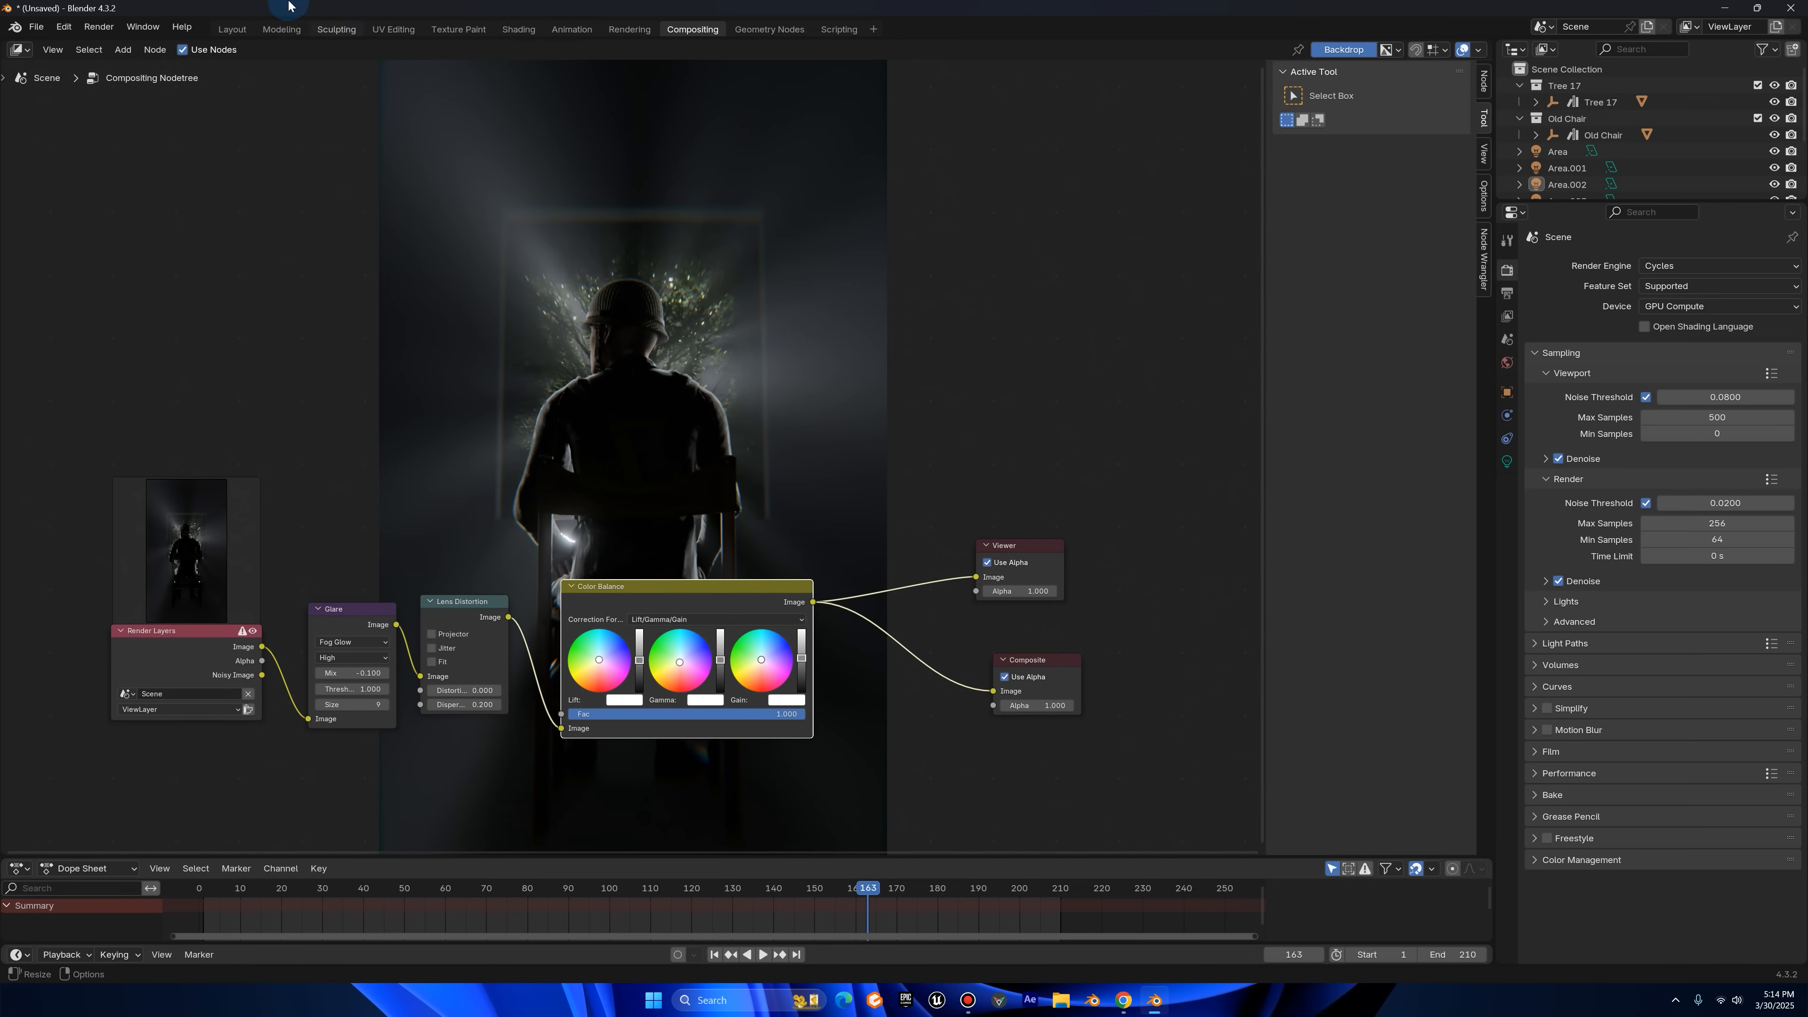
- Return to the Layout workspace and set the rendered viewport's compositor to Always
left_click(230, 32)
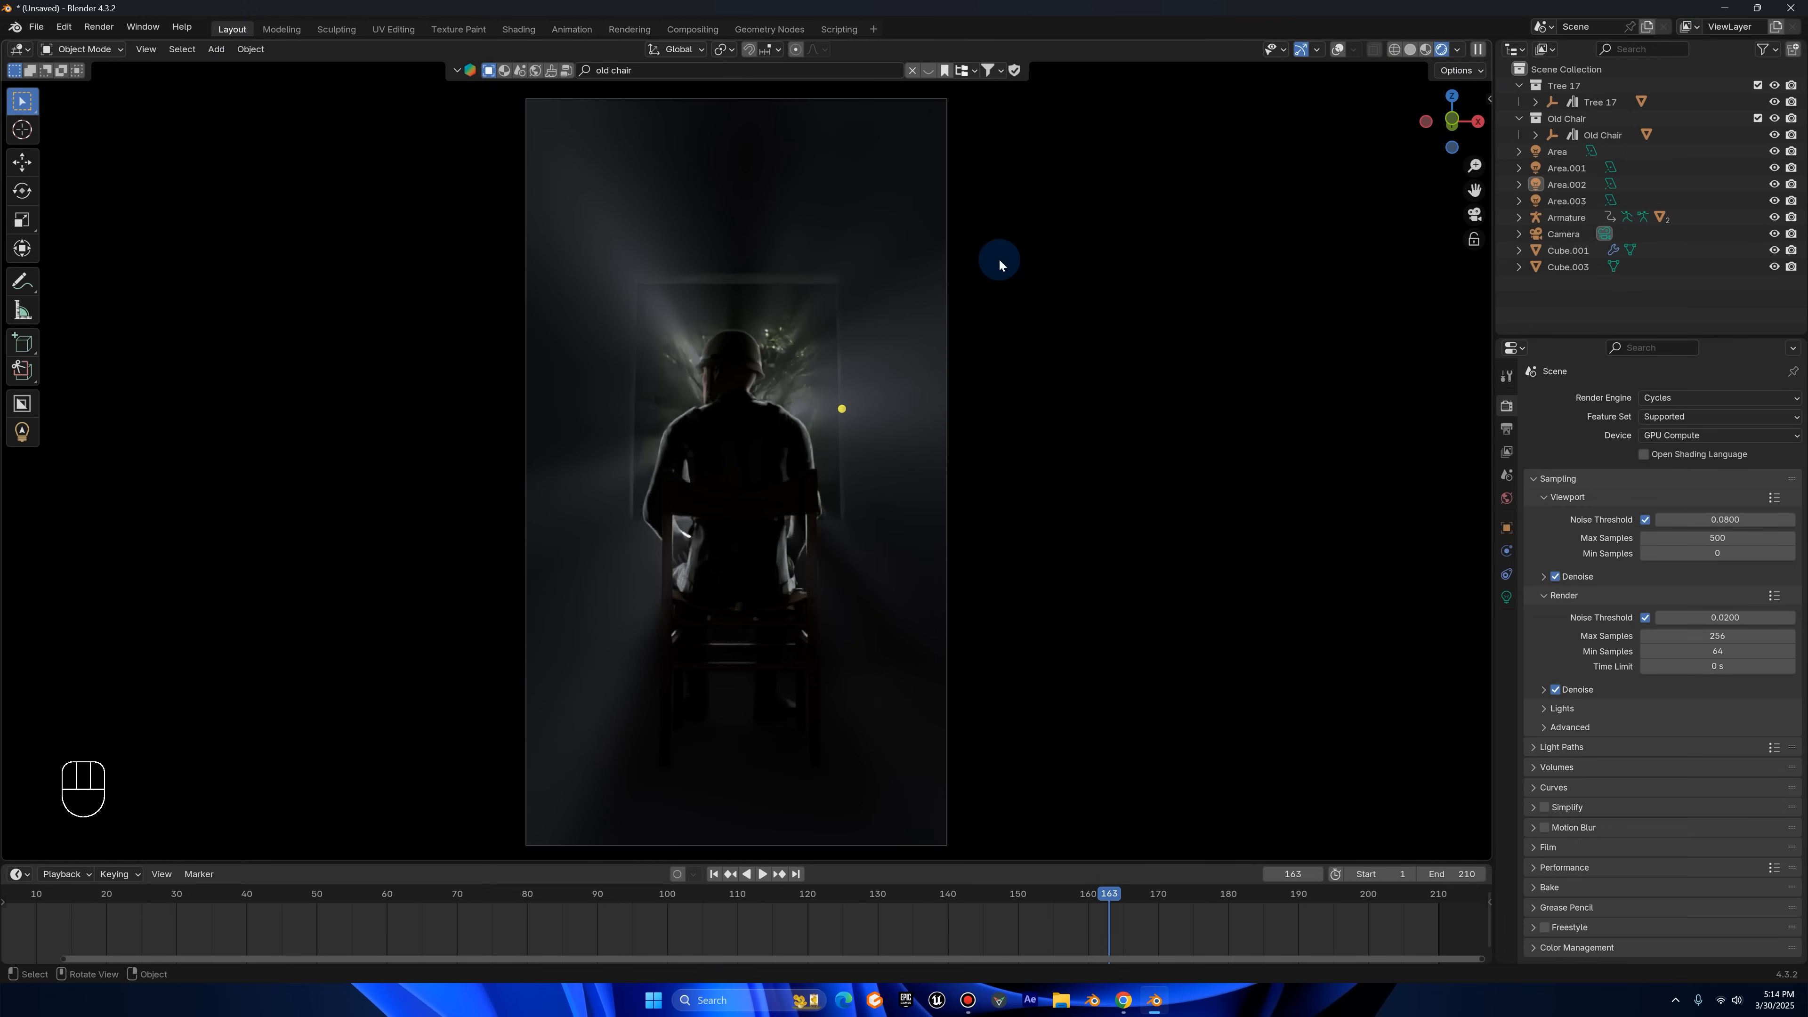
left_click(1457, 49)
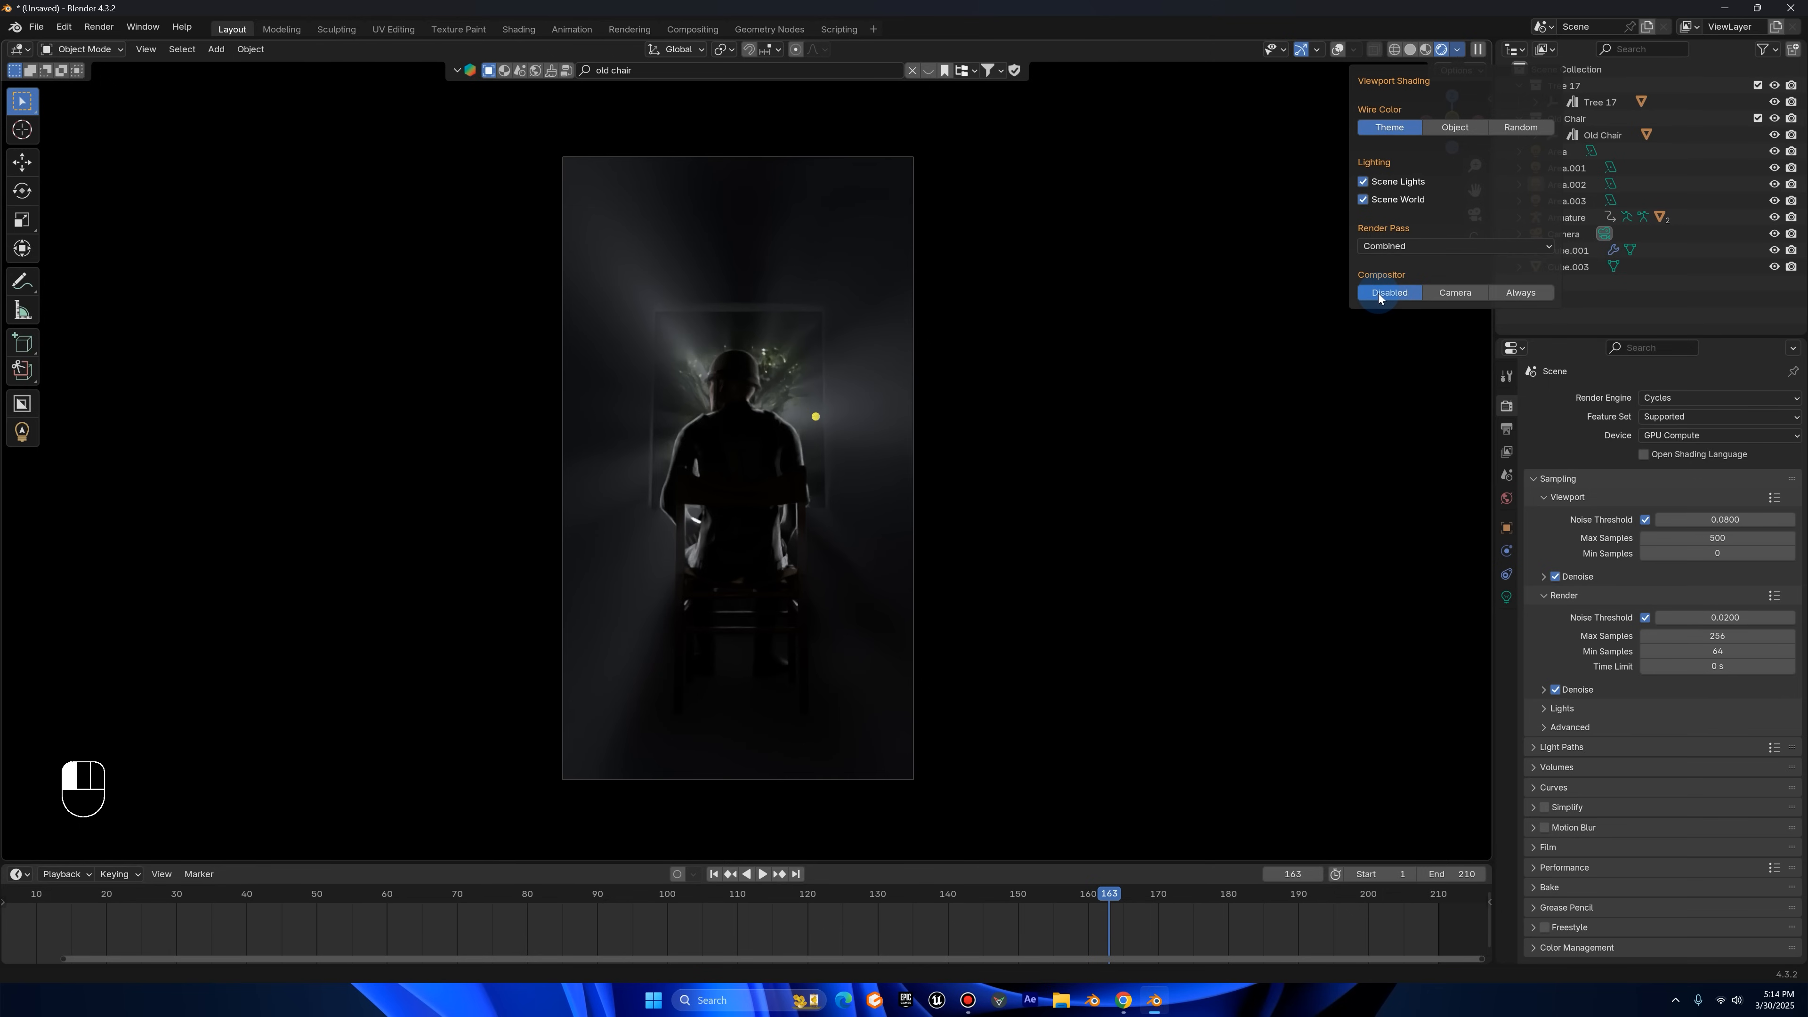
left_click(1520, 293)
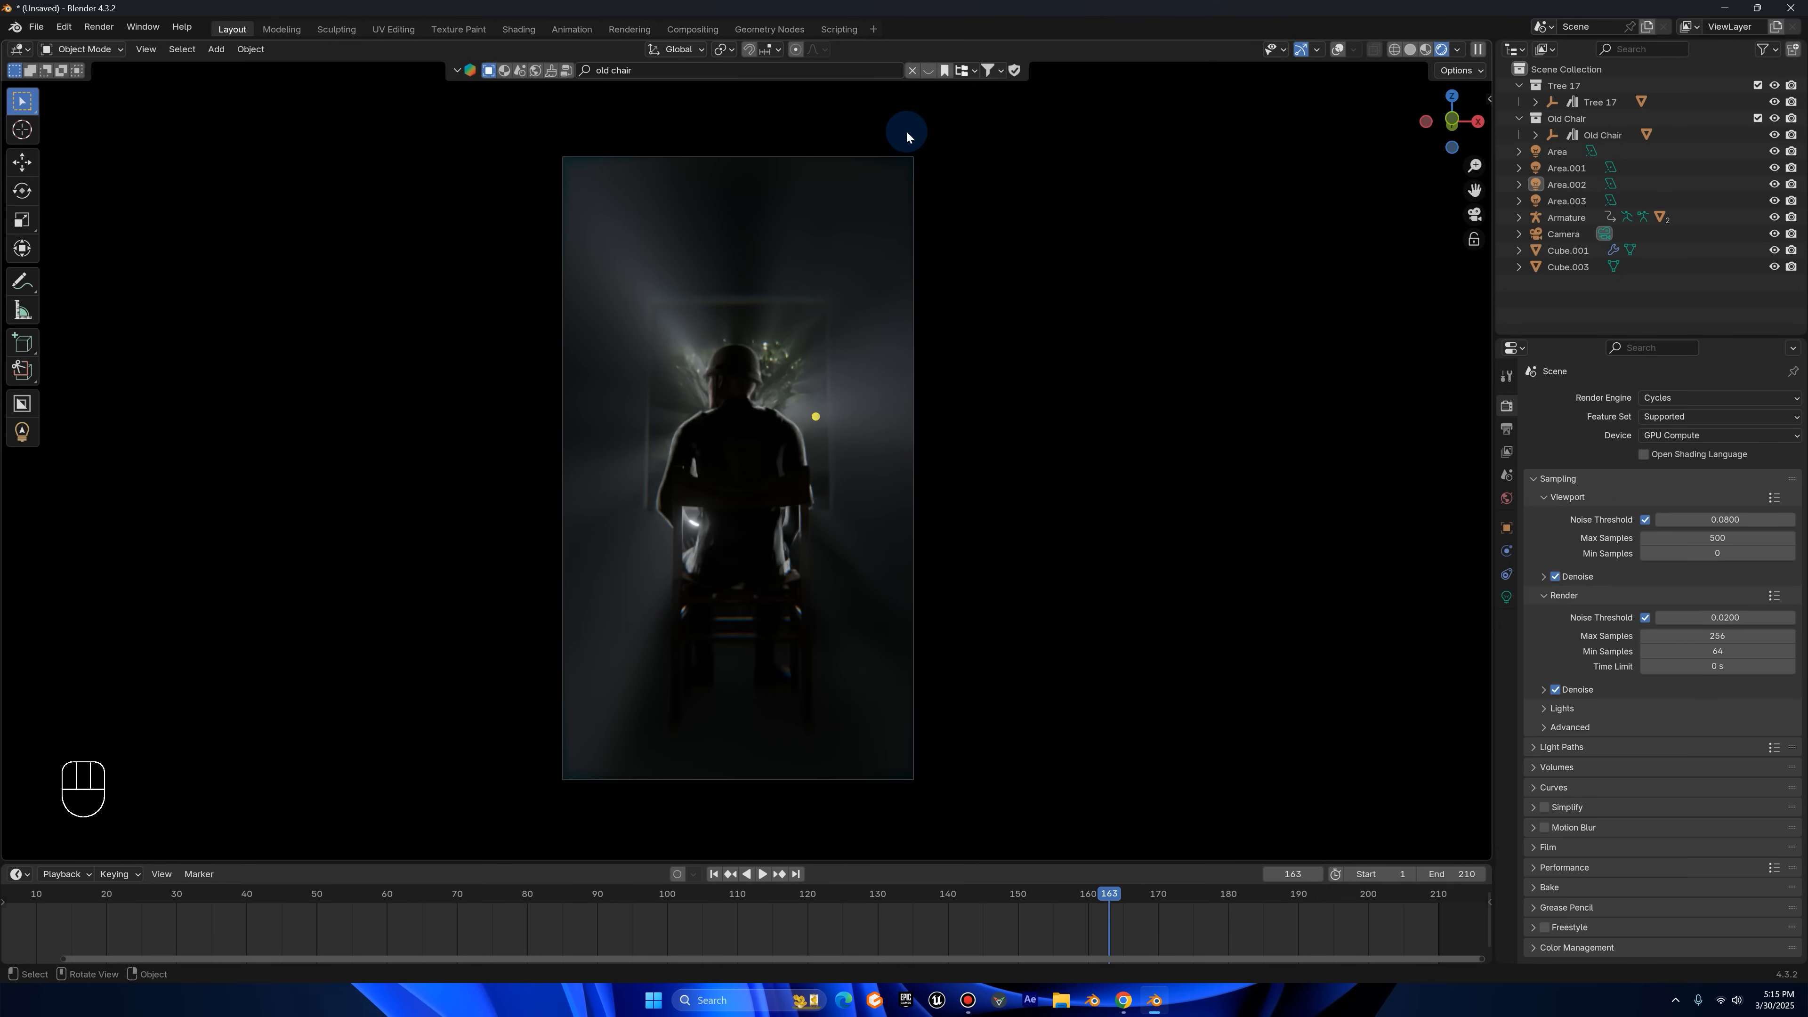
- Inspect the soldier off-camera with the viewport compositor disabled, and restore the camera view with the compositor set to Always
mouse_move(908, 150)
middle_mouse_down()
mouse_move(936, 162)
mouse_move(858, 158)
mouse_move(903, 169)
mouse_move(1134, 110)
middle_mouse_up()
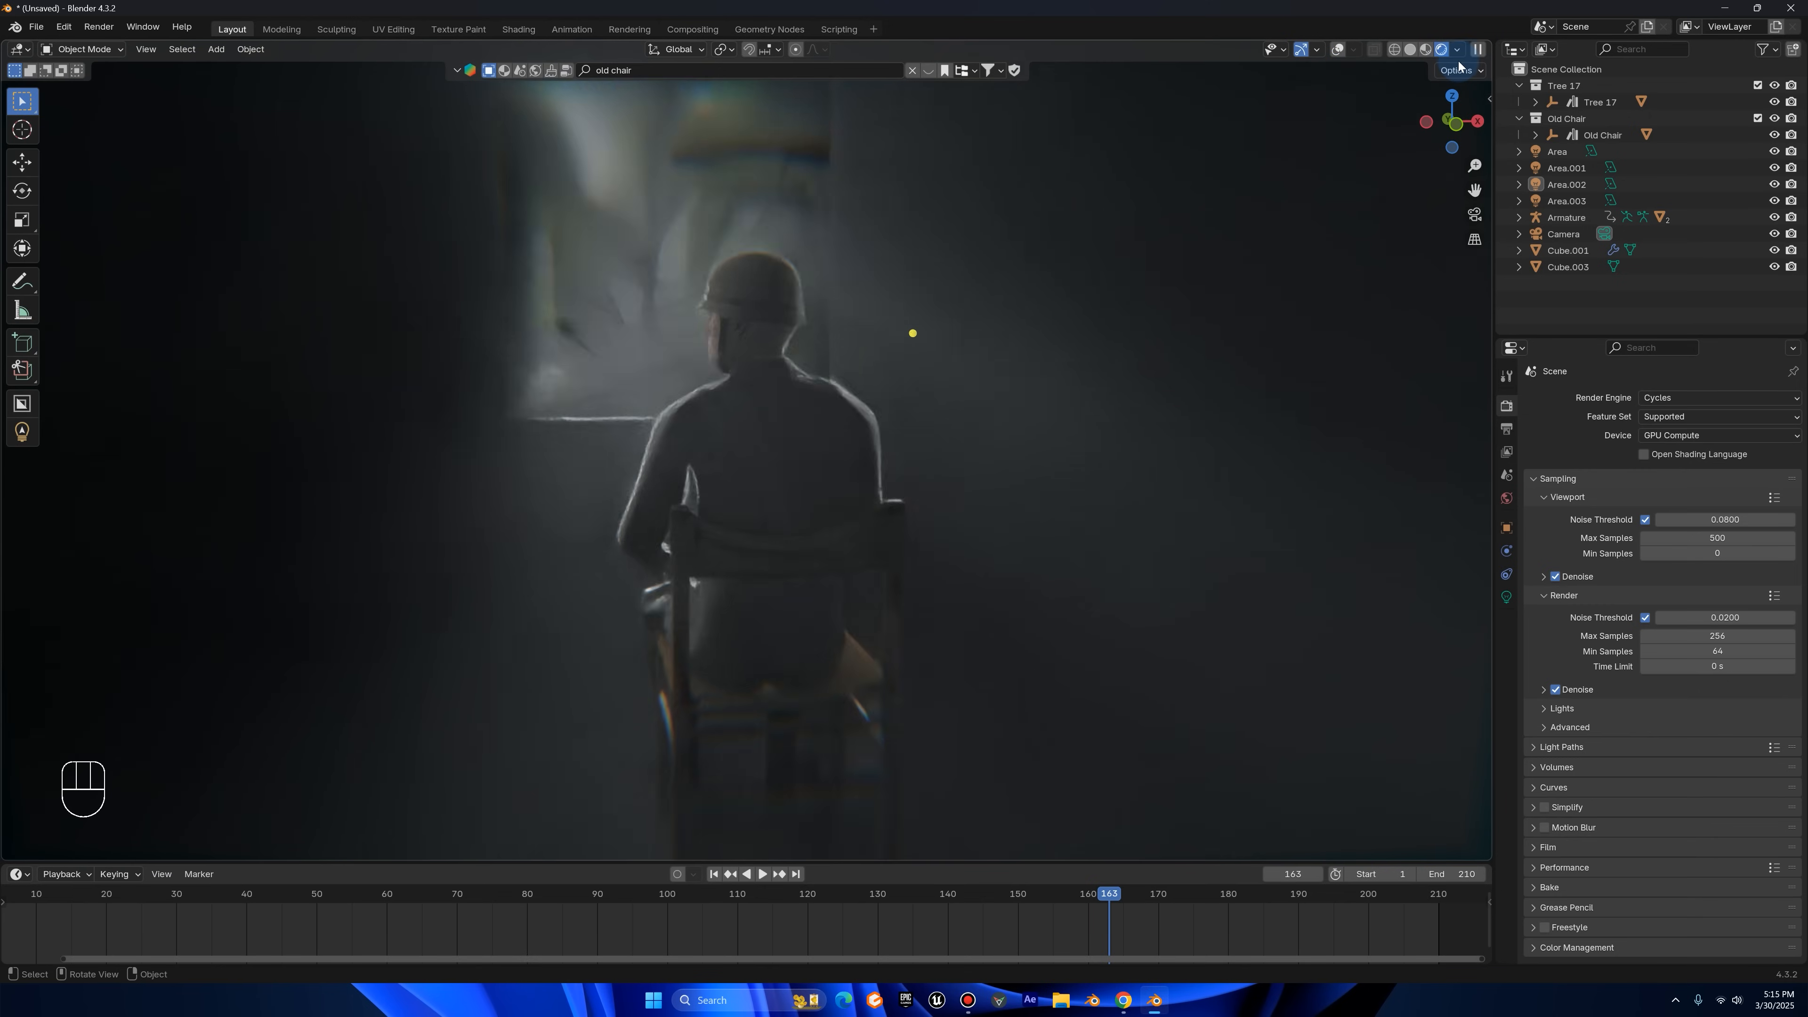
left_click(1458, 52)
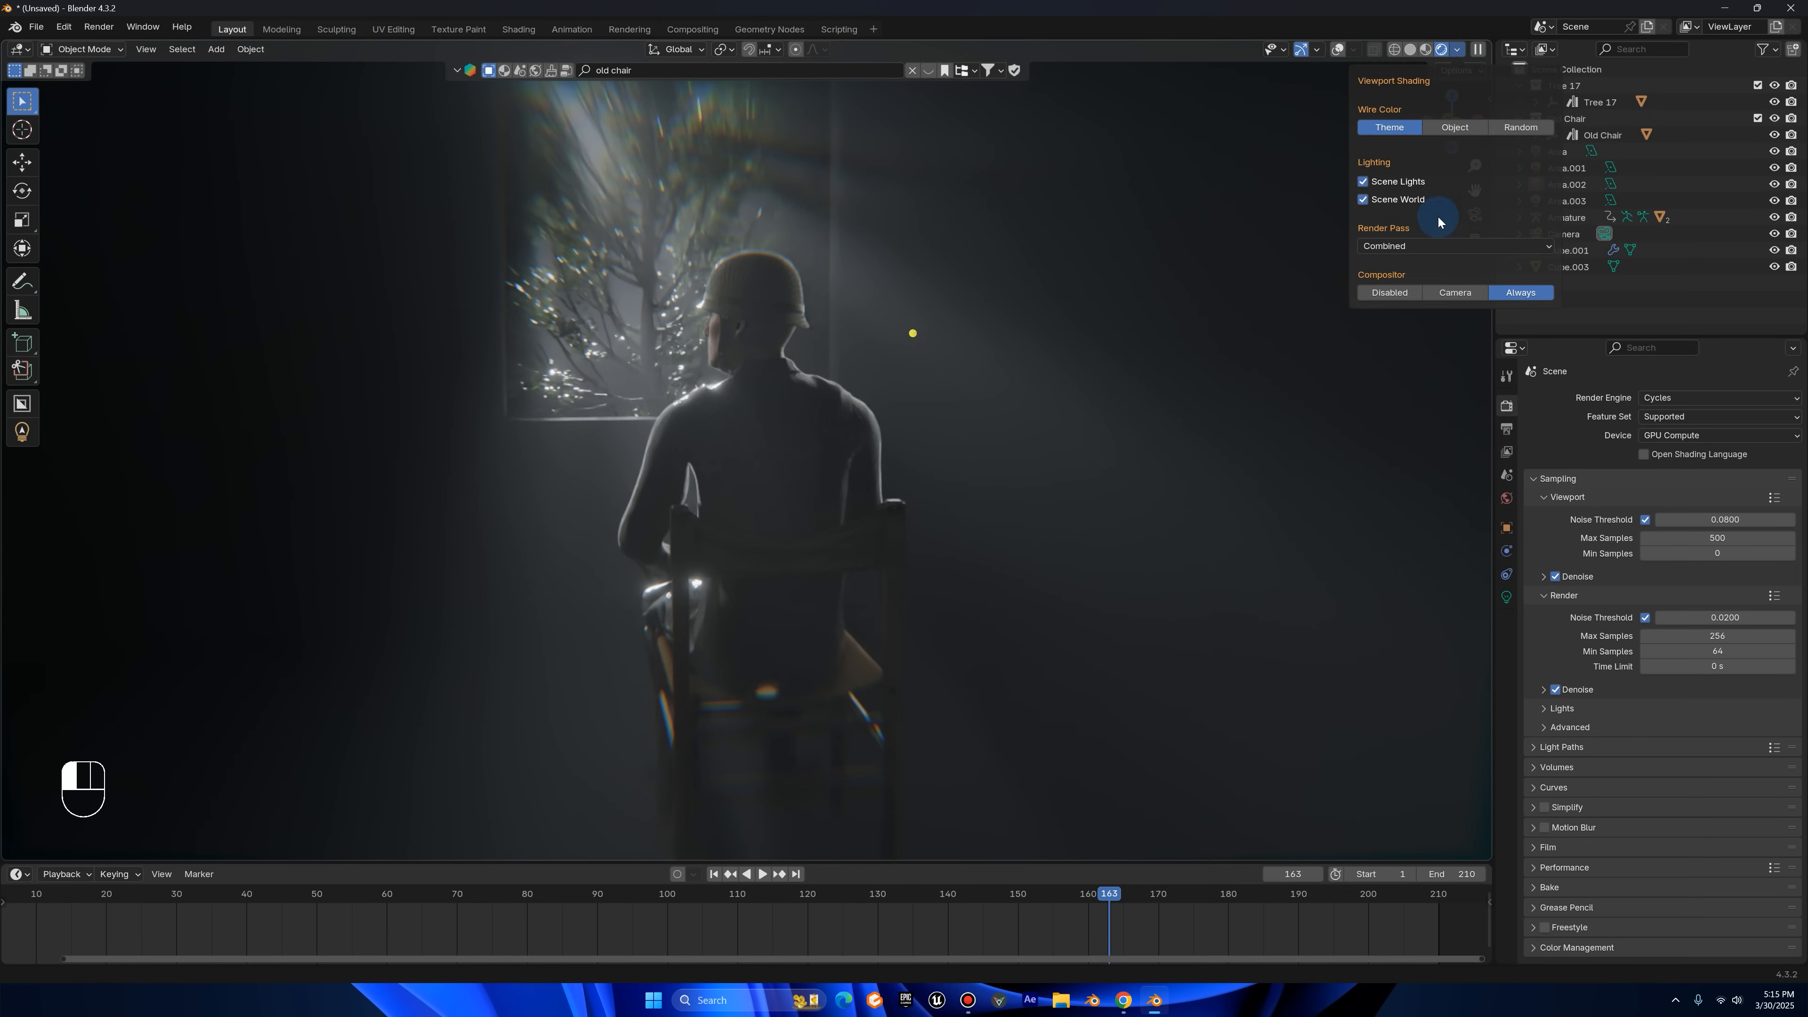
left_click(1407, 295)
mouse_move(810, 324)
middle_mouse_down()
mouse_move(754, 328)
mouse_move(880, 322)
mouse_move(807, 323)
mouse_move(971, 271)
middle_mouse_up()
left_click(1475, 214)
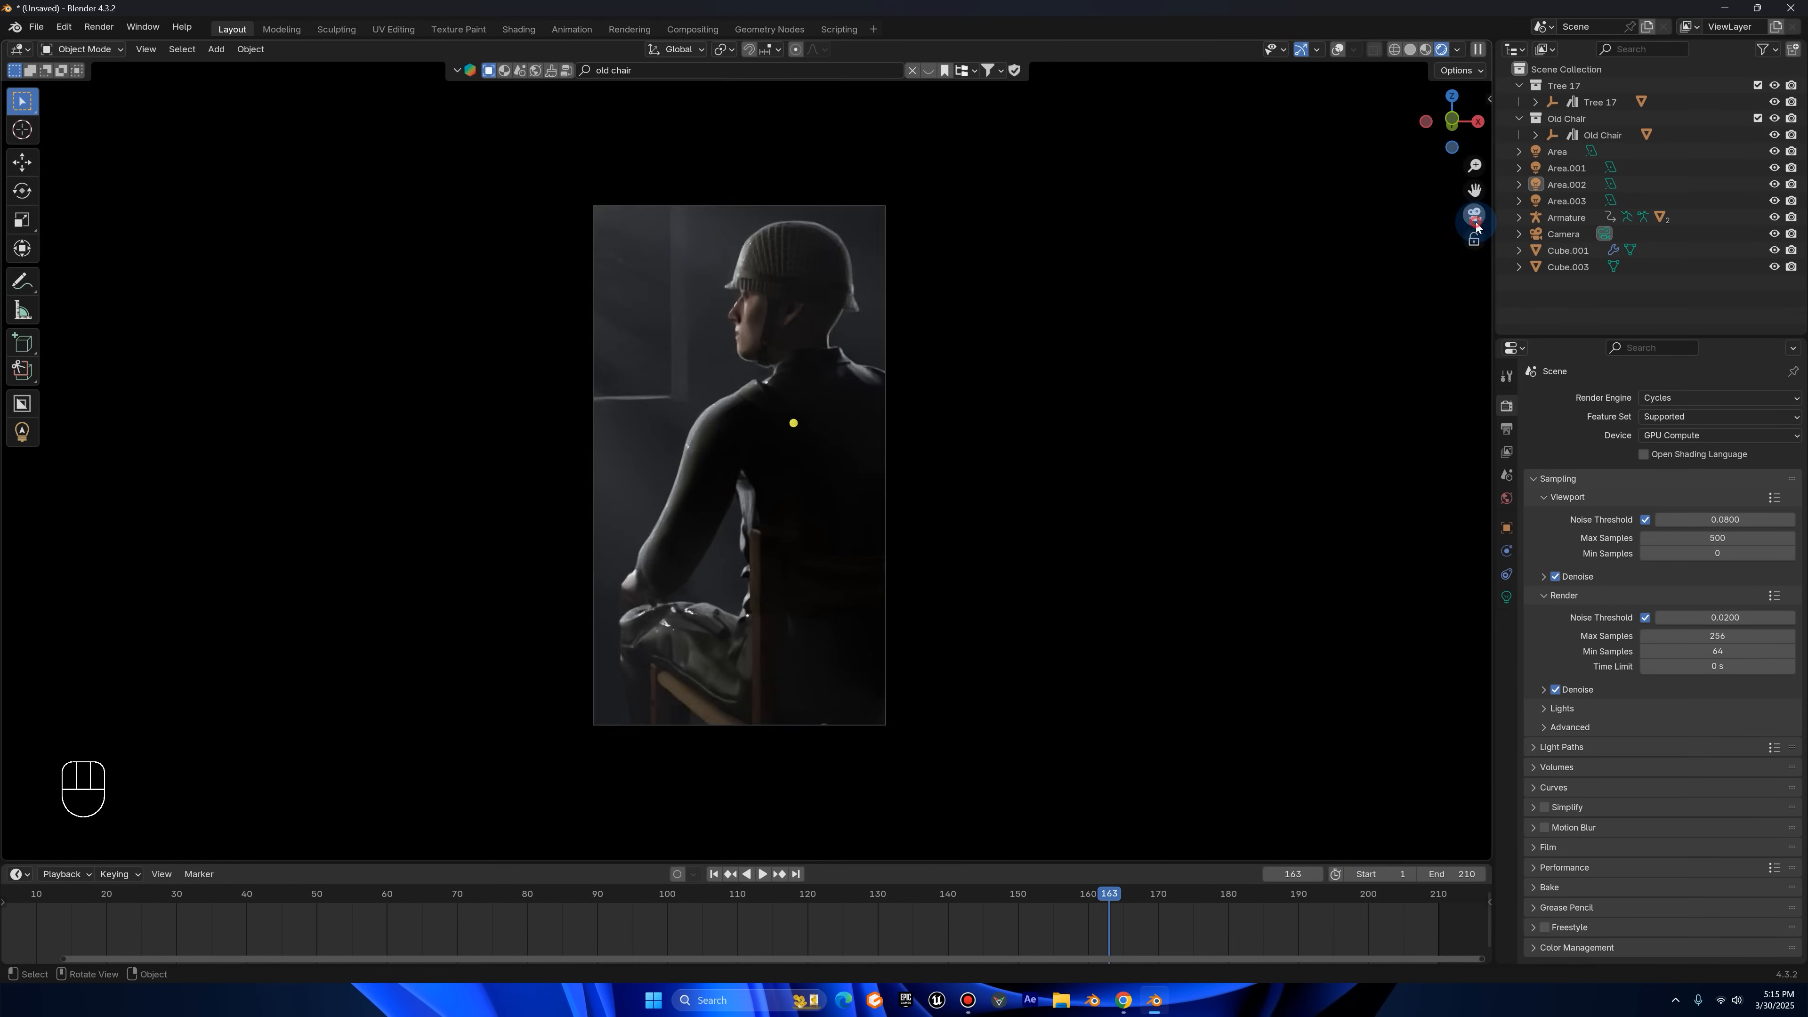
left_click(1458, 49)
left_click(1519, 292)
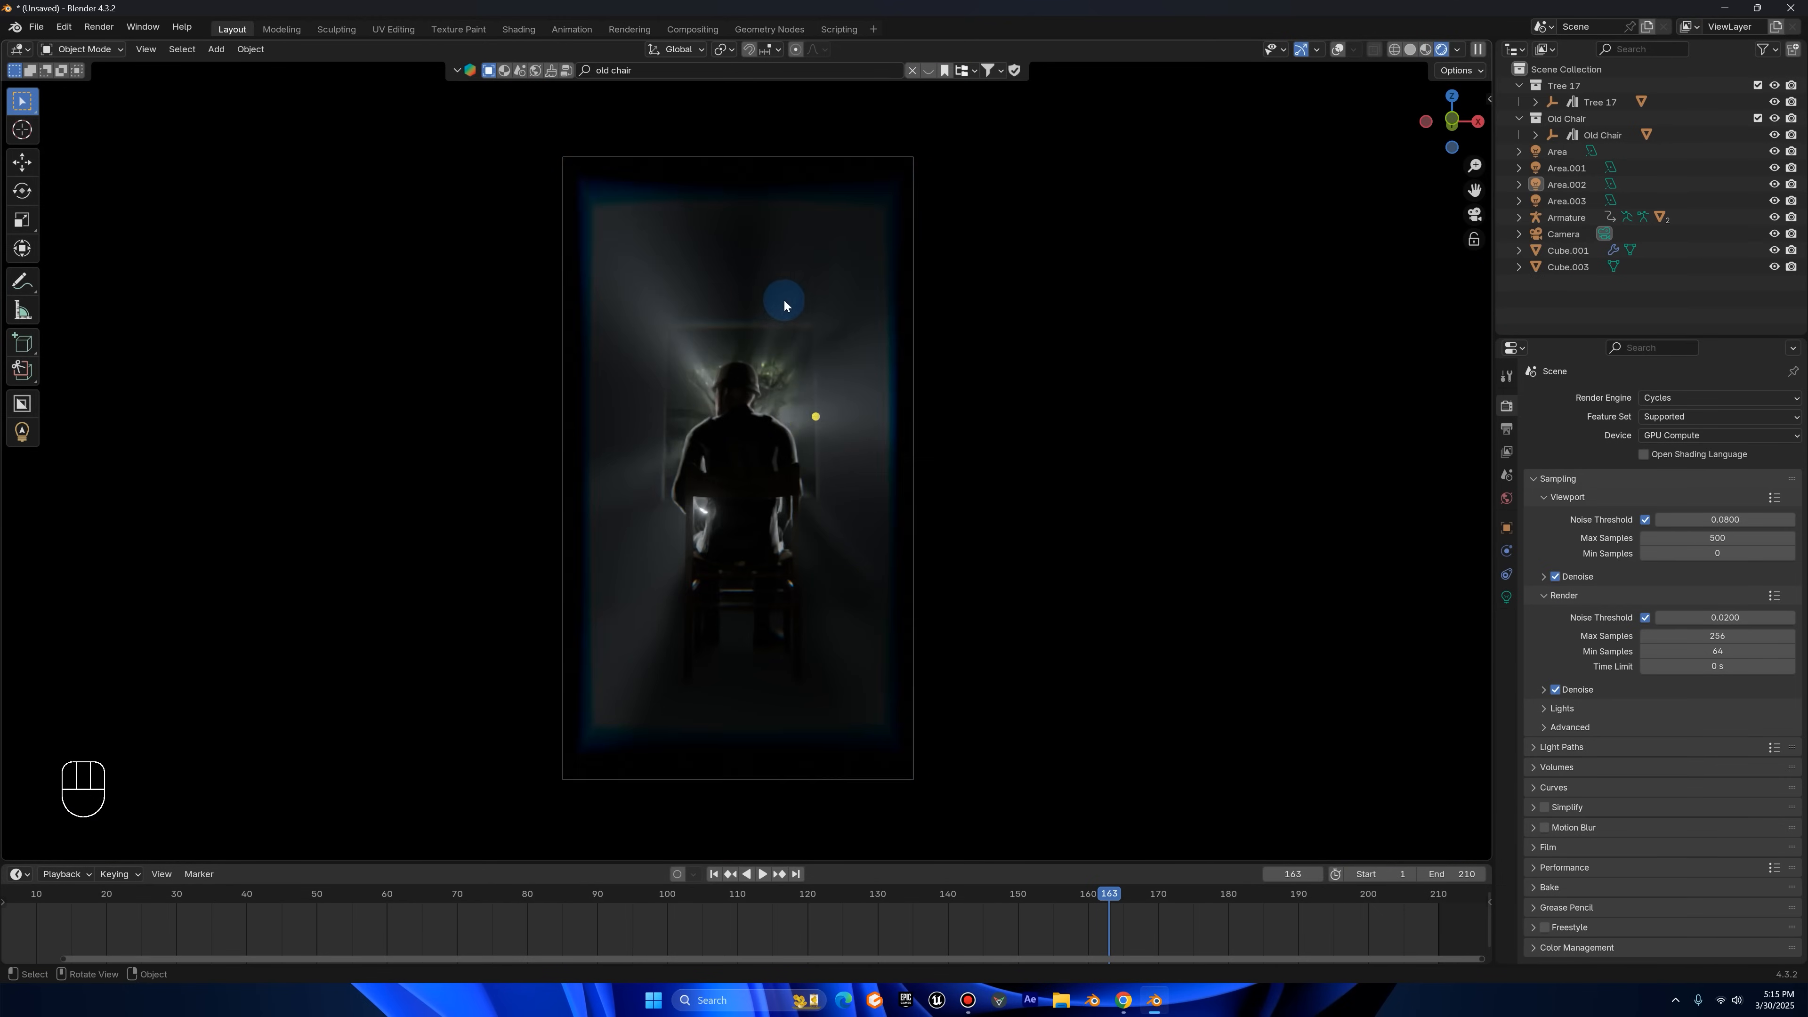
scroll(779, 307, "up", 2)
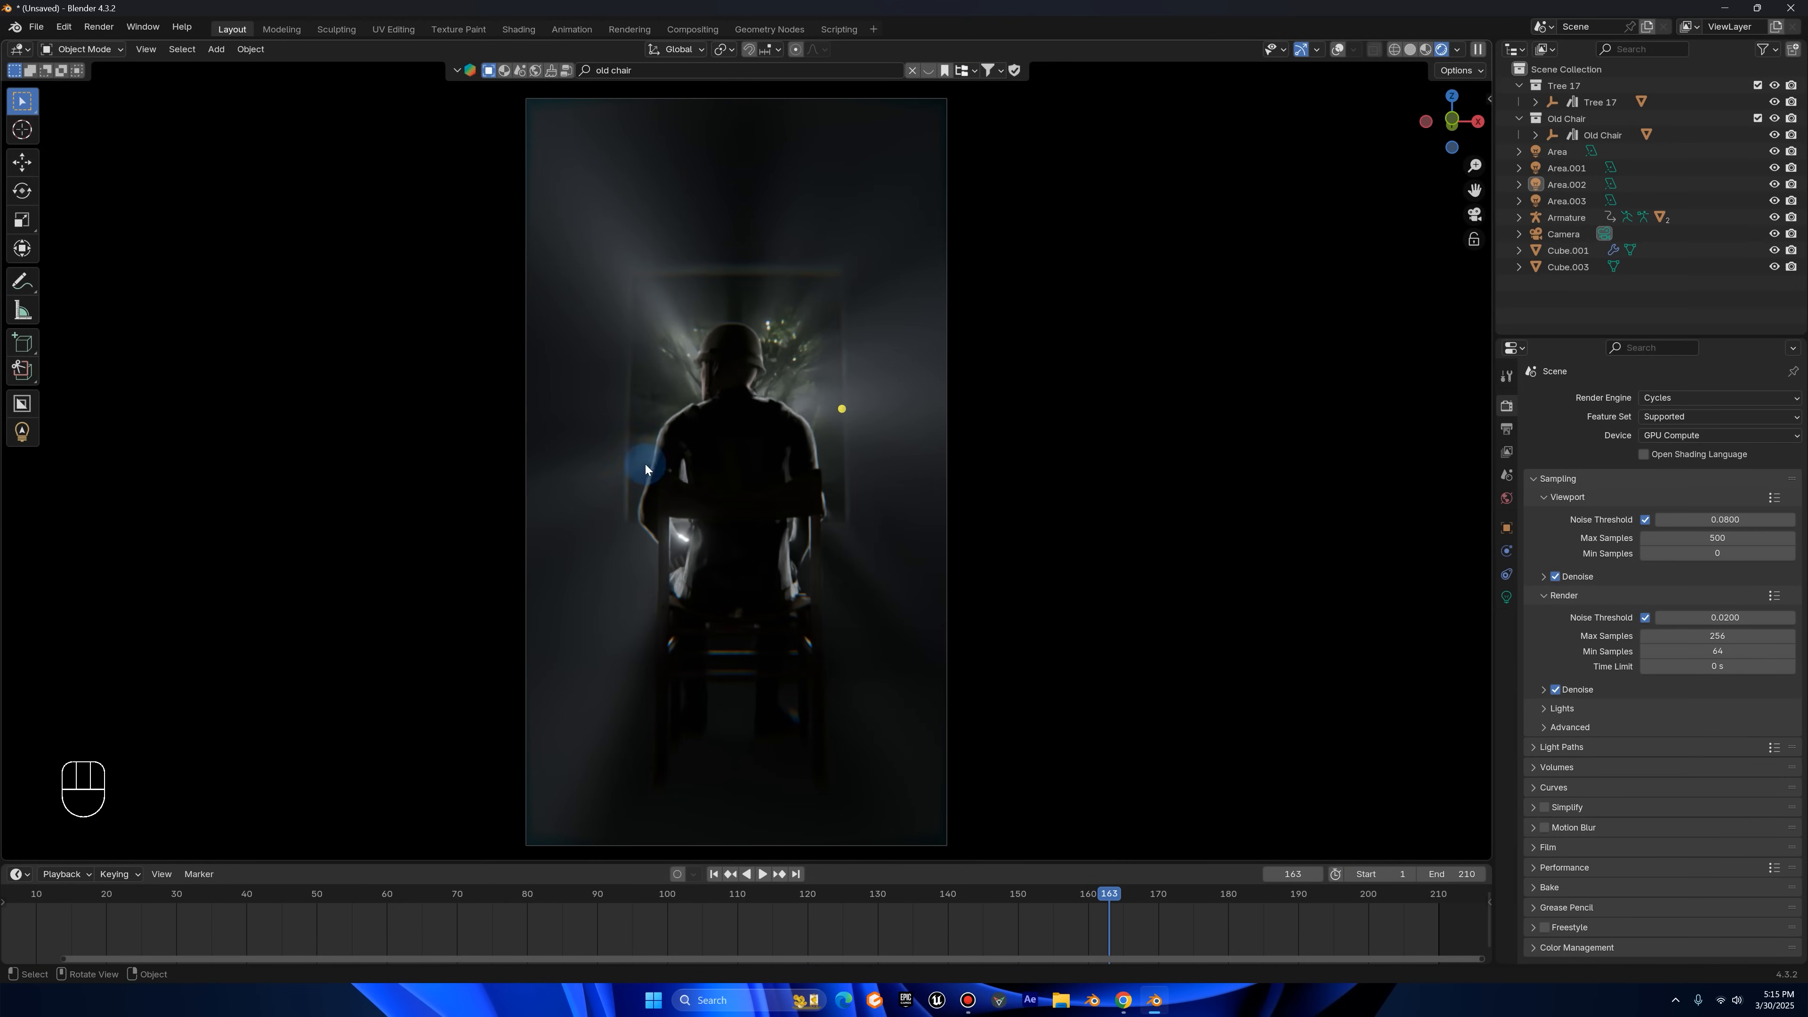
scroll(779, 145, "down", 1)
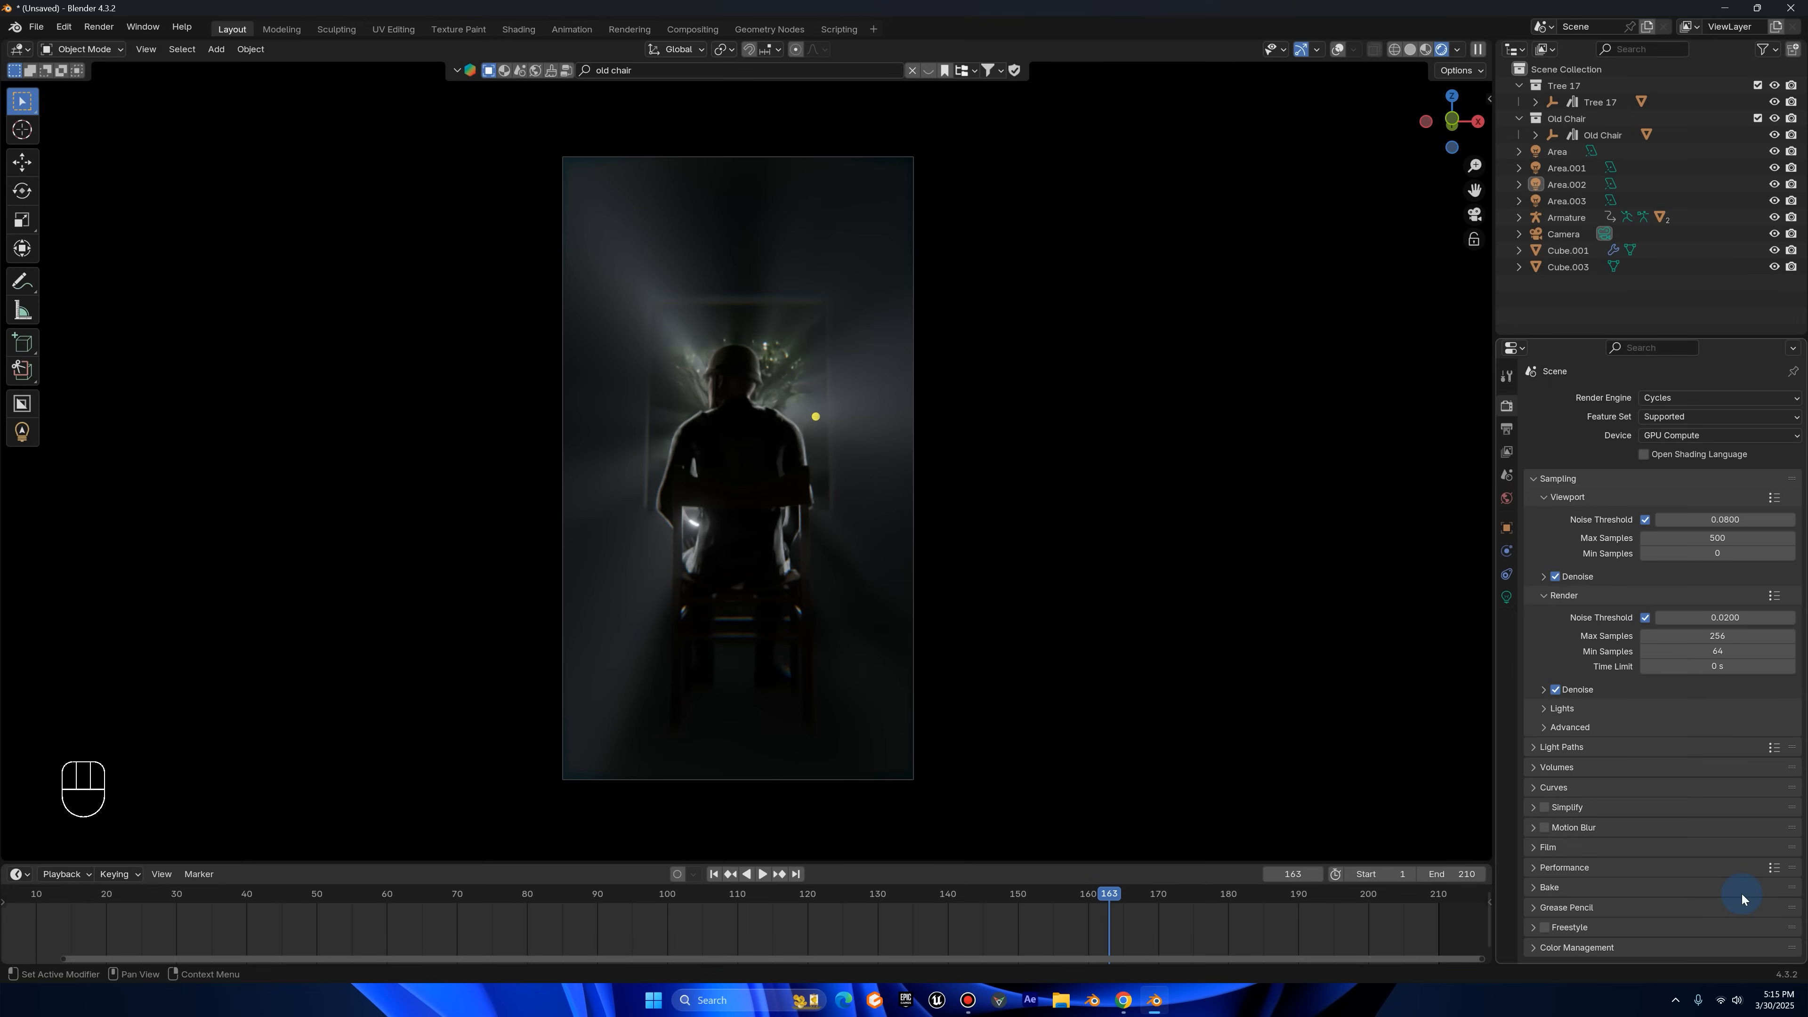
- Try the Khronos PBR Neutral and Standard view transforms in the render's Color Management settings
left_click(1613, 948)
scroll(1610, 855, "down", 5)
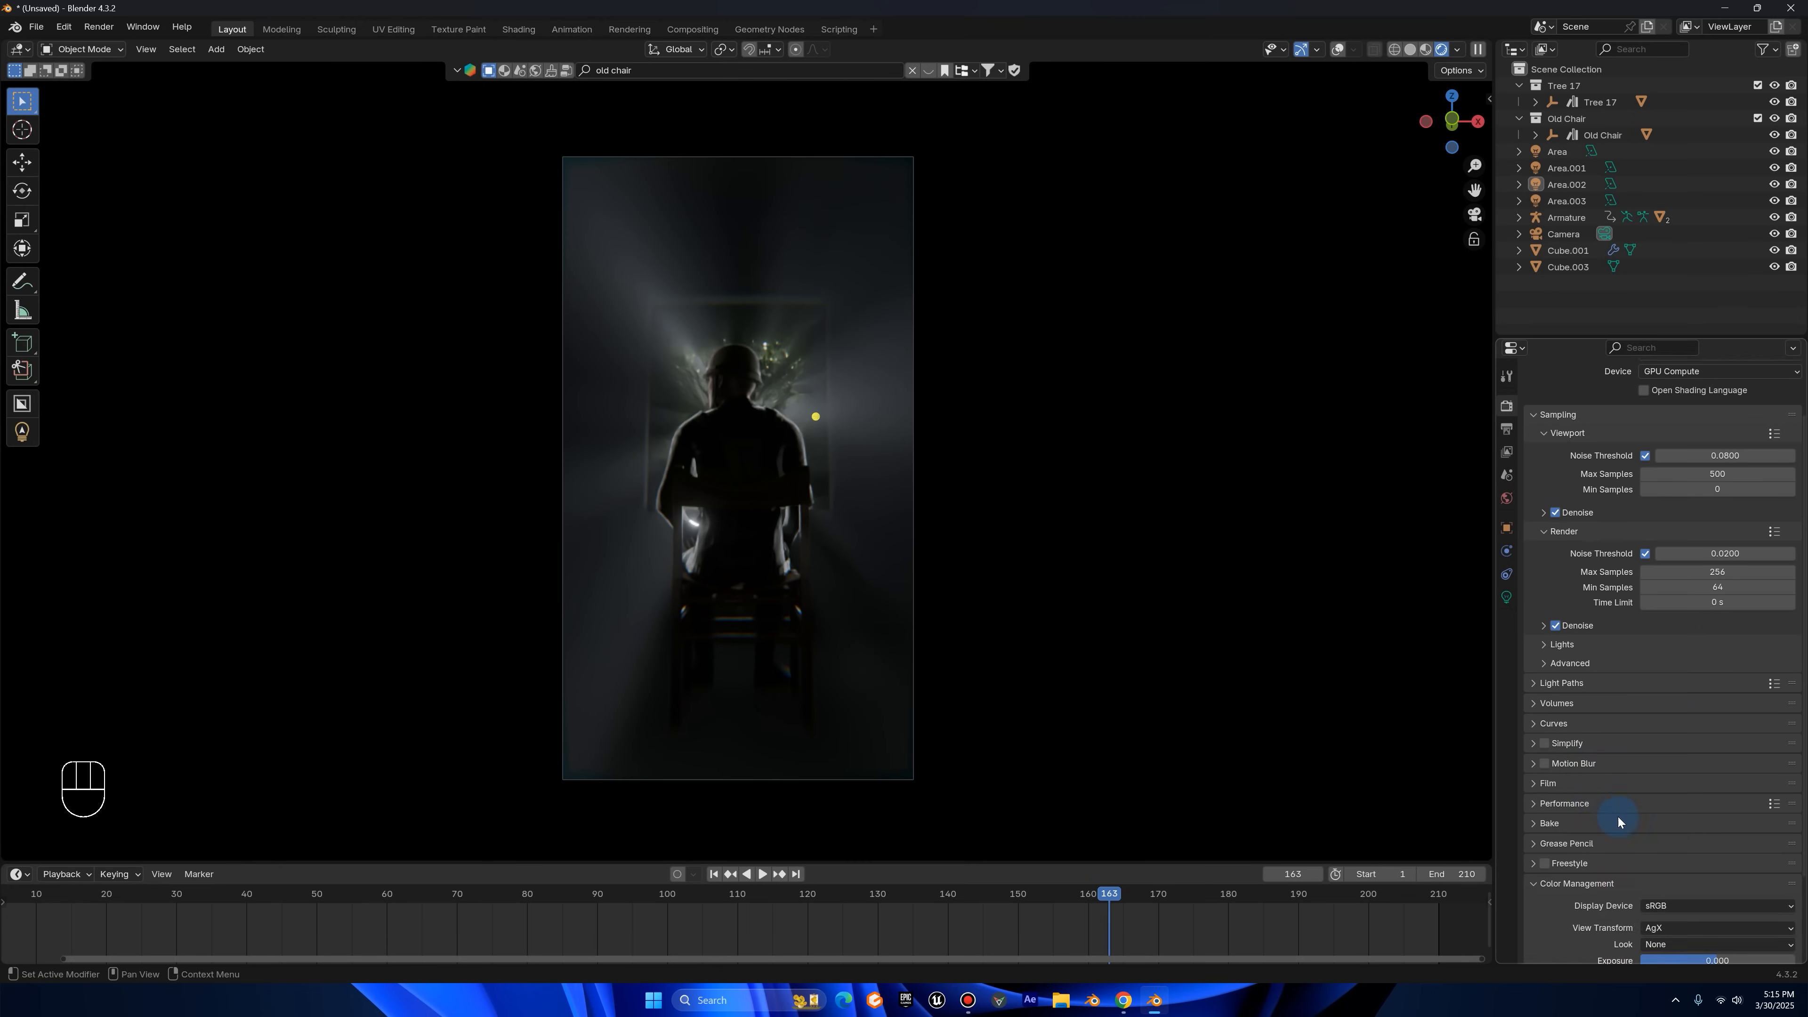
left_click(1685, 828)
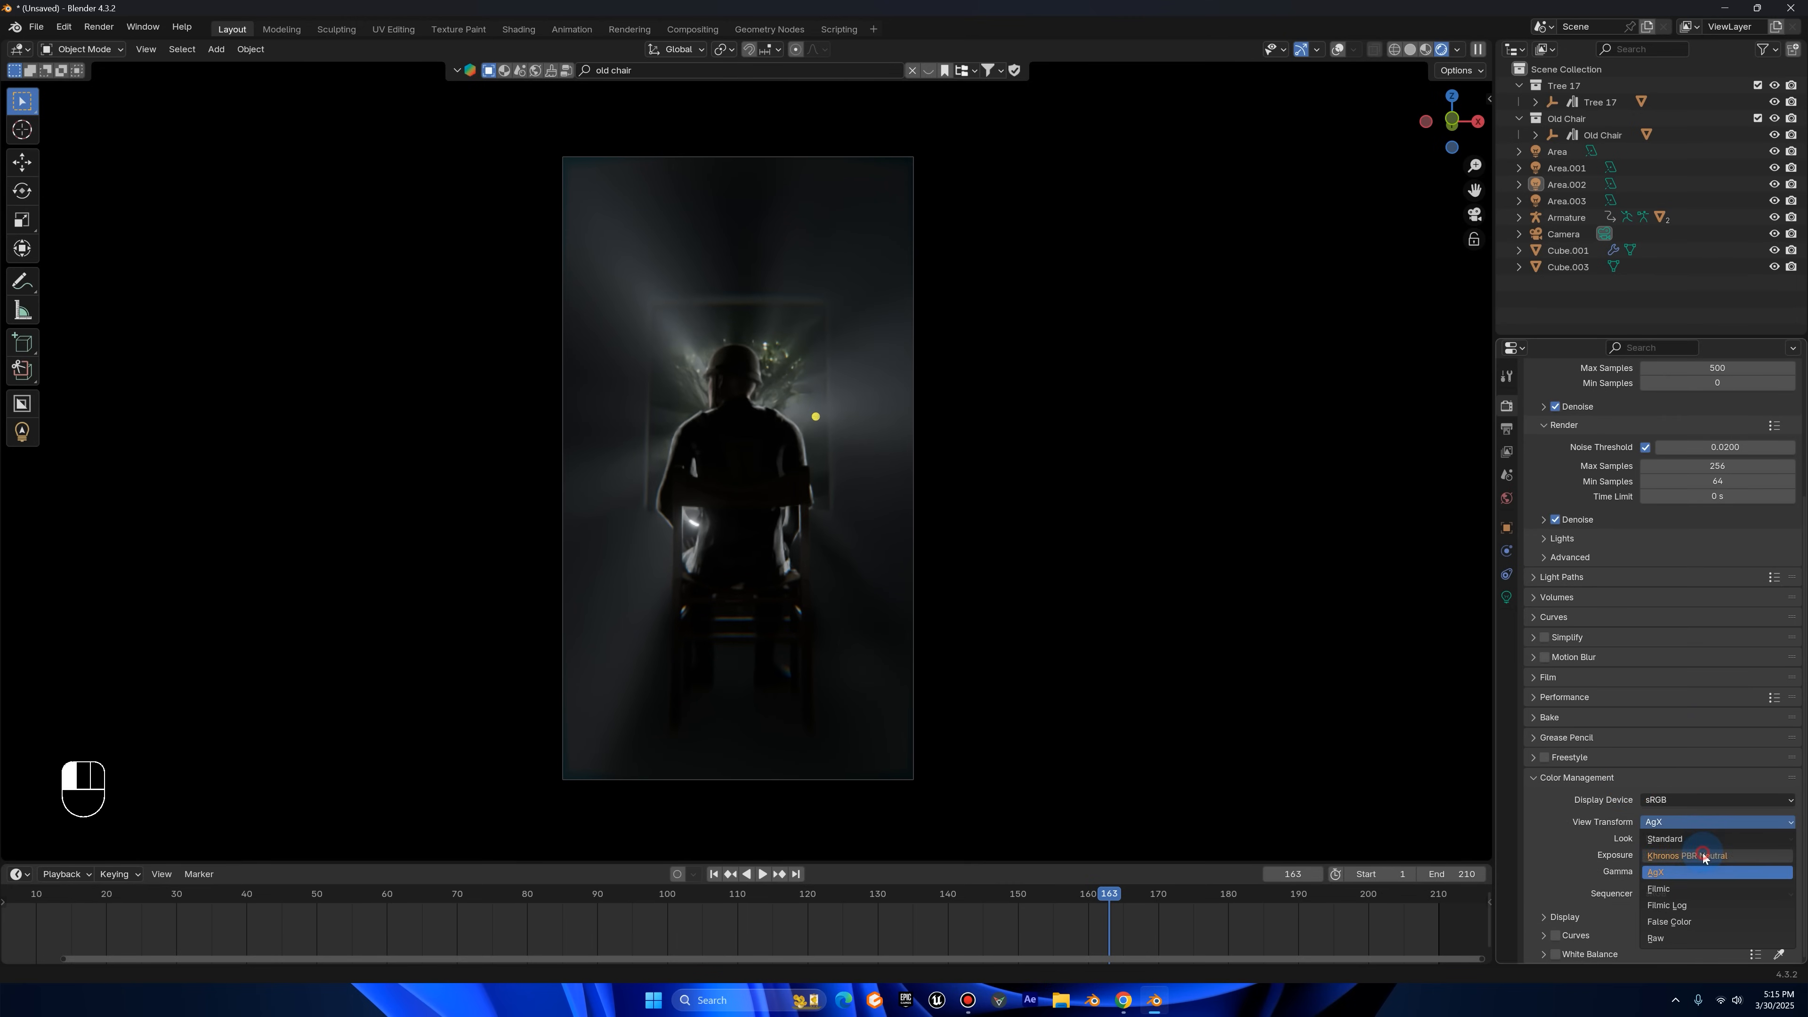
left_click(1704, 856)
left_click(1687, 824)
left_click(1691, 840)
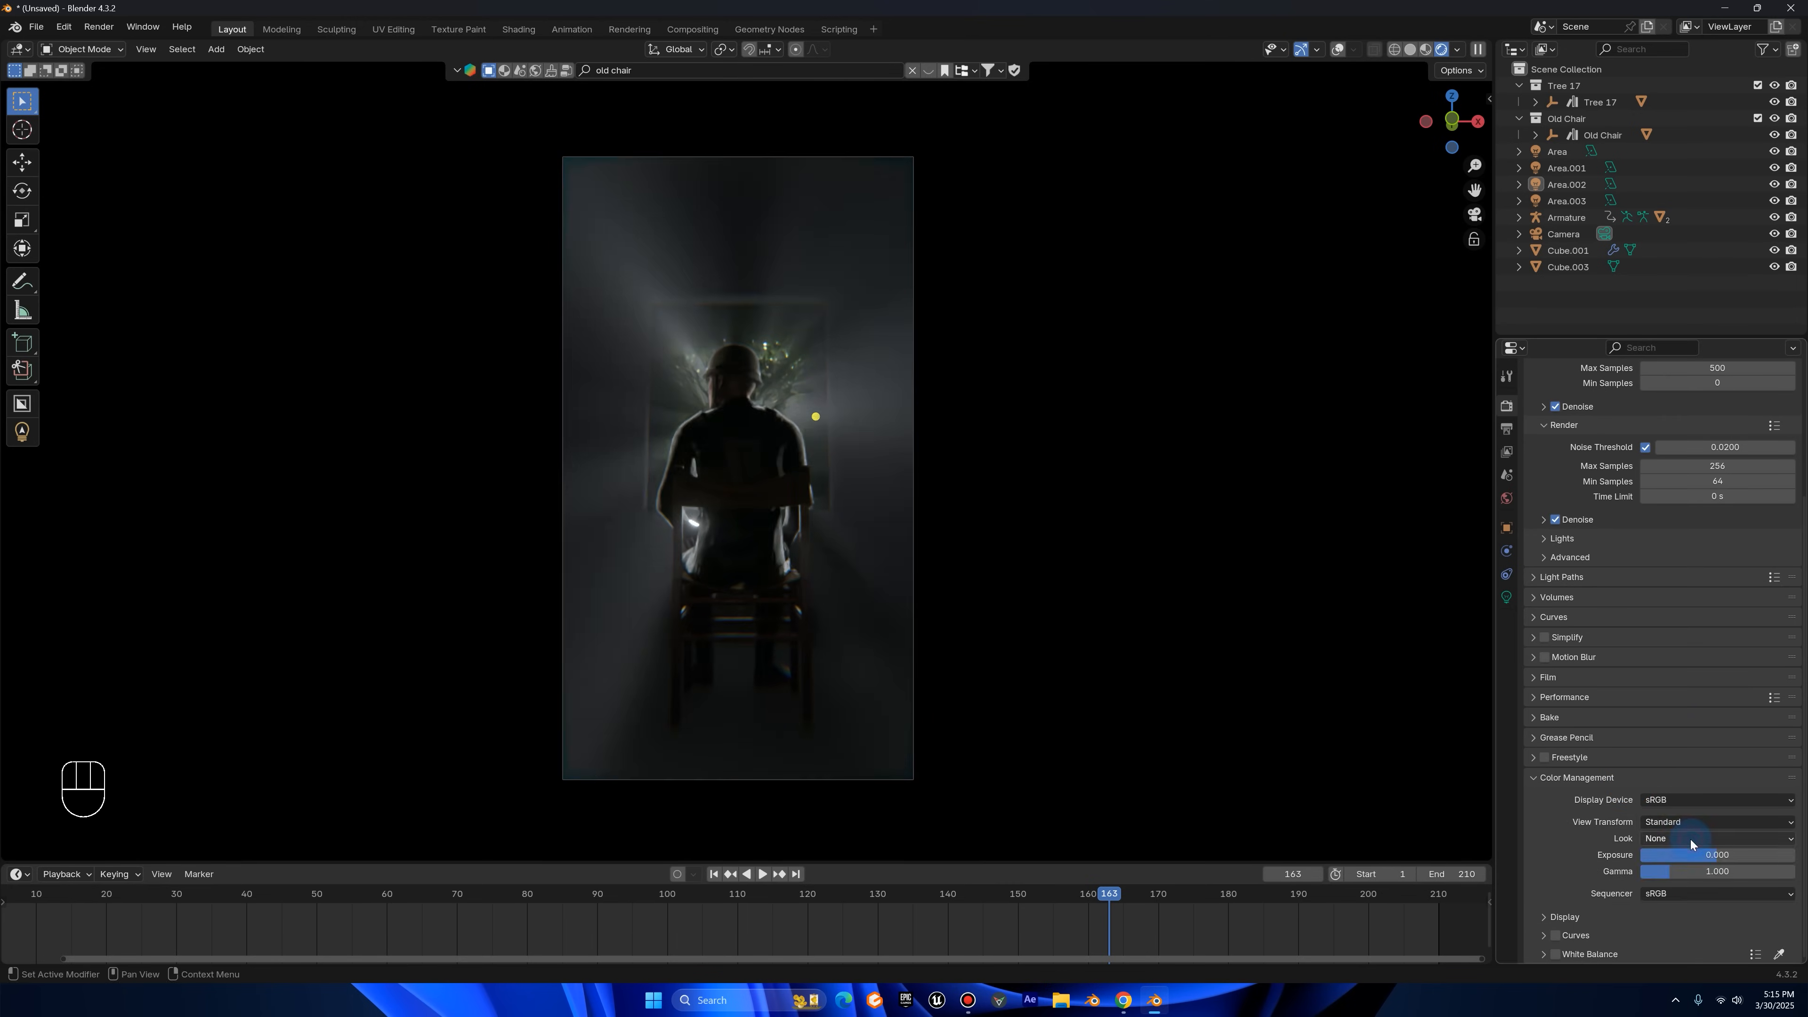
left_click(1682, 823)
left_click(1676, 838)
left_click(1675, 827)
left_click(1692, 856)
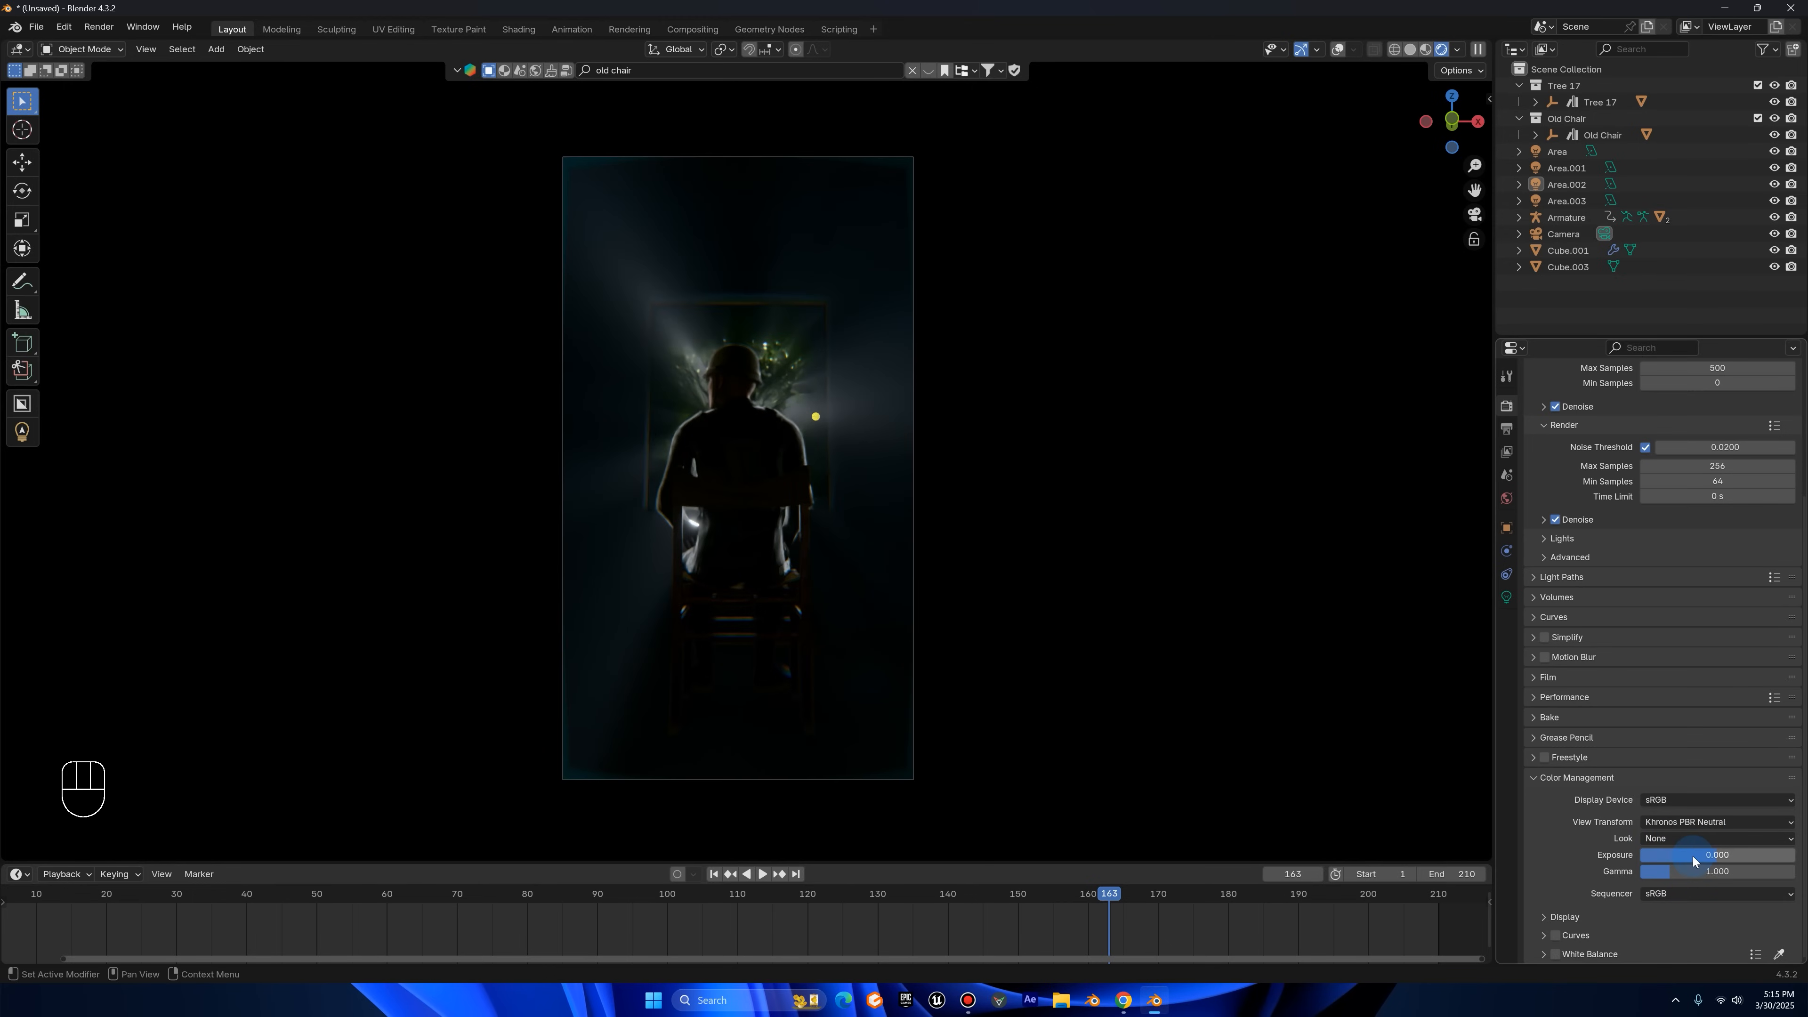
- Compare the Filmic and Standard view transforms on the camera view, and settle on Filmic
left_click(1688, 824)
left_click(1705, 887)
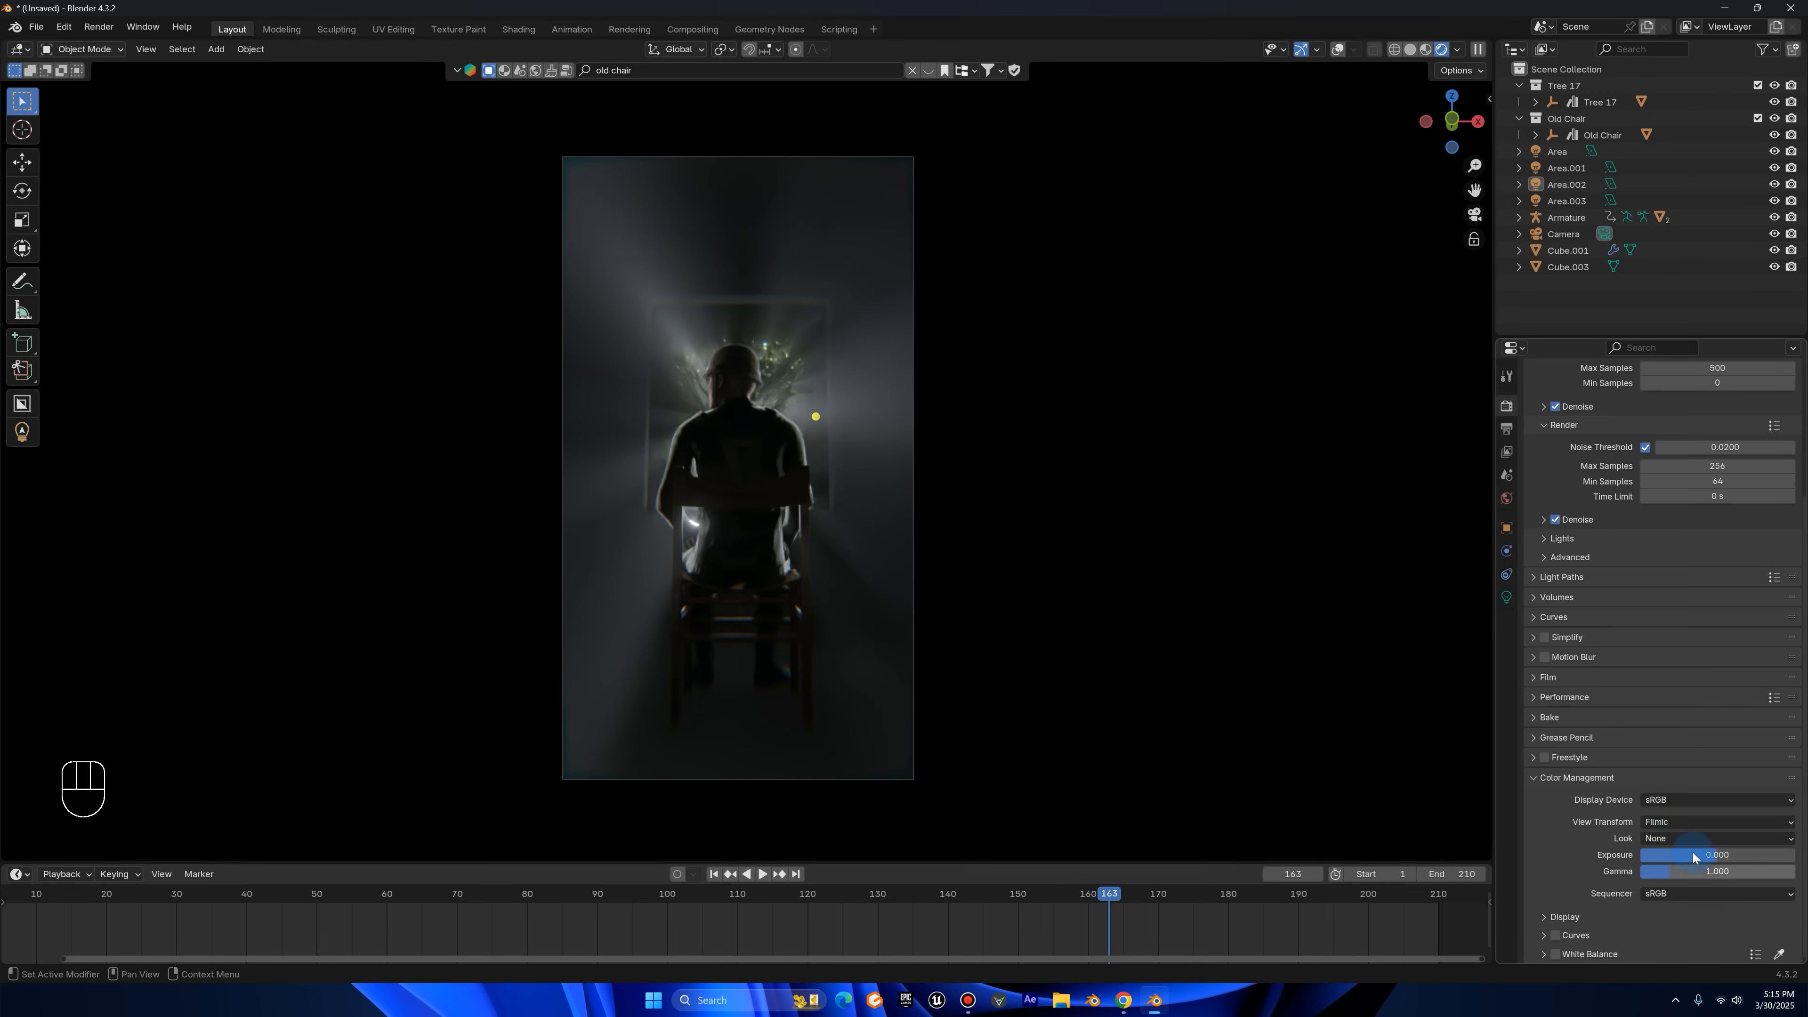
left_click(1681, 826)
left_click(1674, 840)
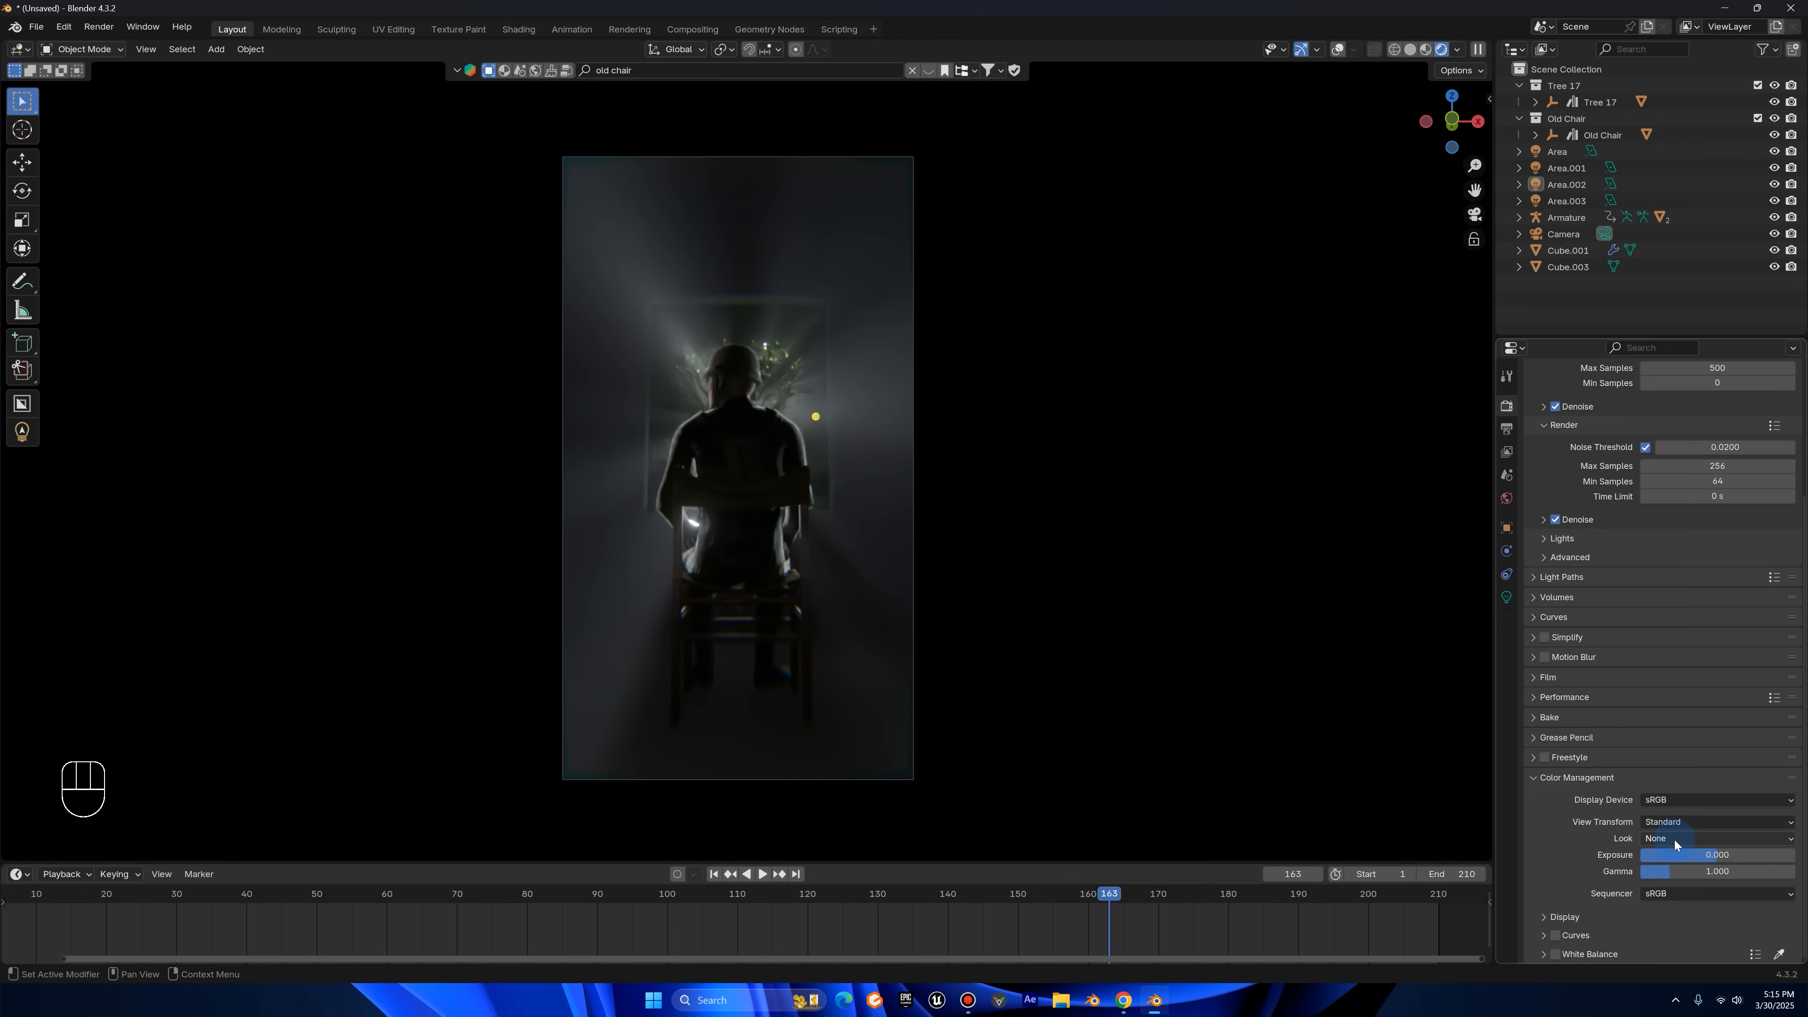
left_click(1675, 823)
left_click(1694, 887)
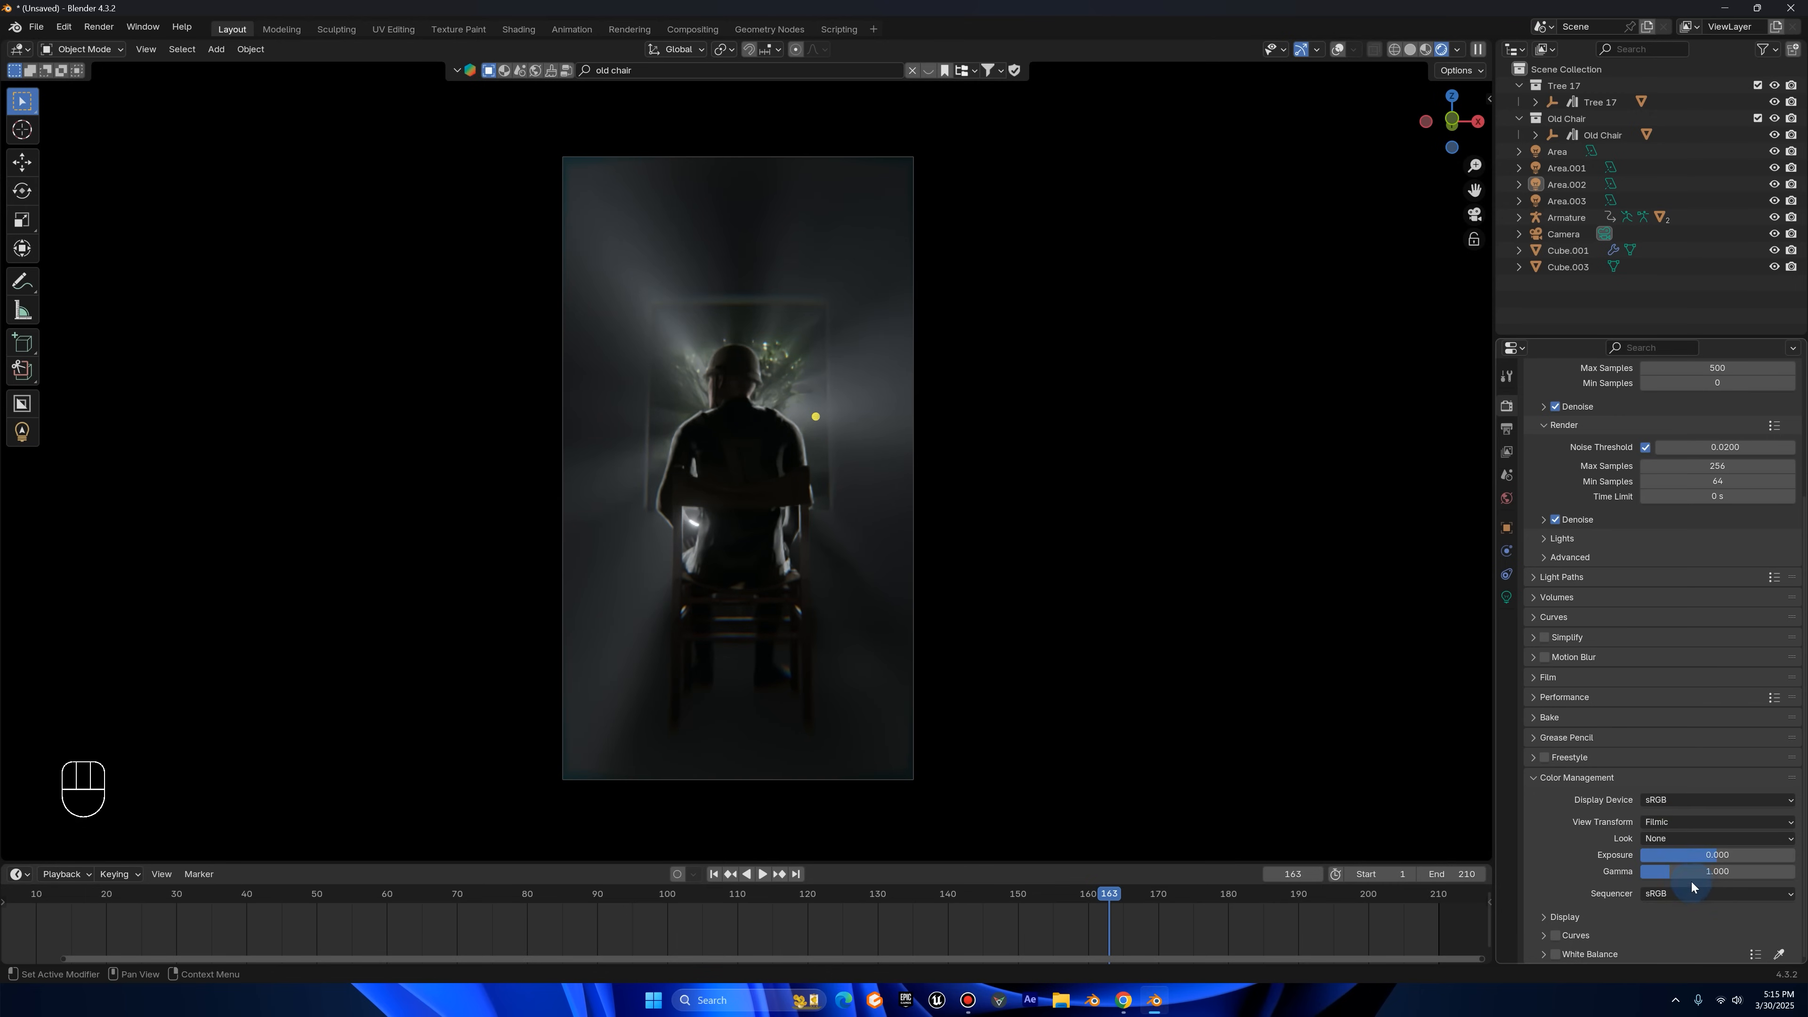
- Test the High Contrast look in Color Management, and settle on Medium High Contrast
left_click(1689, 839)
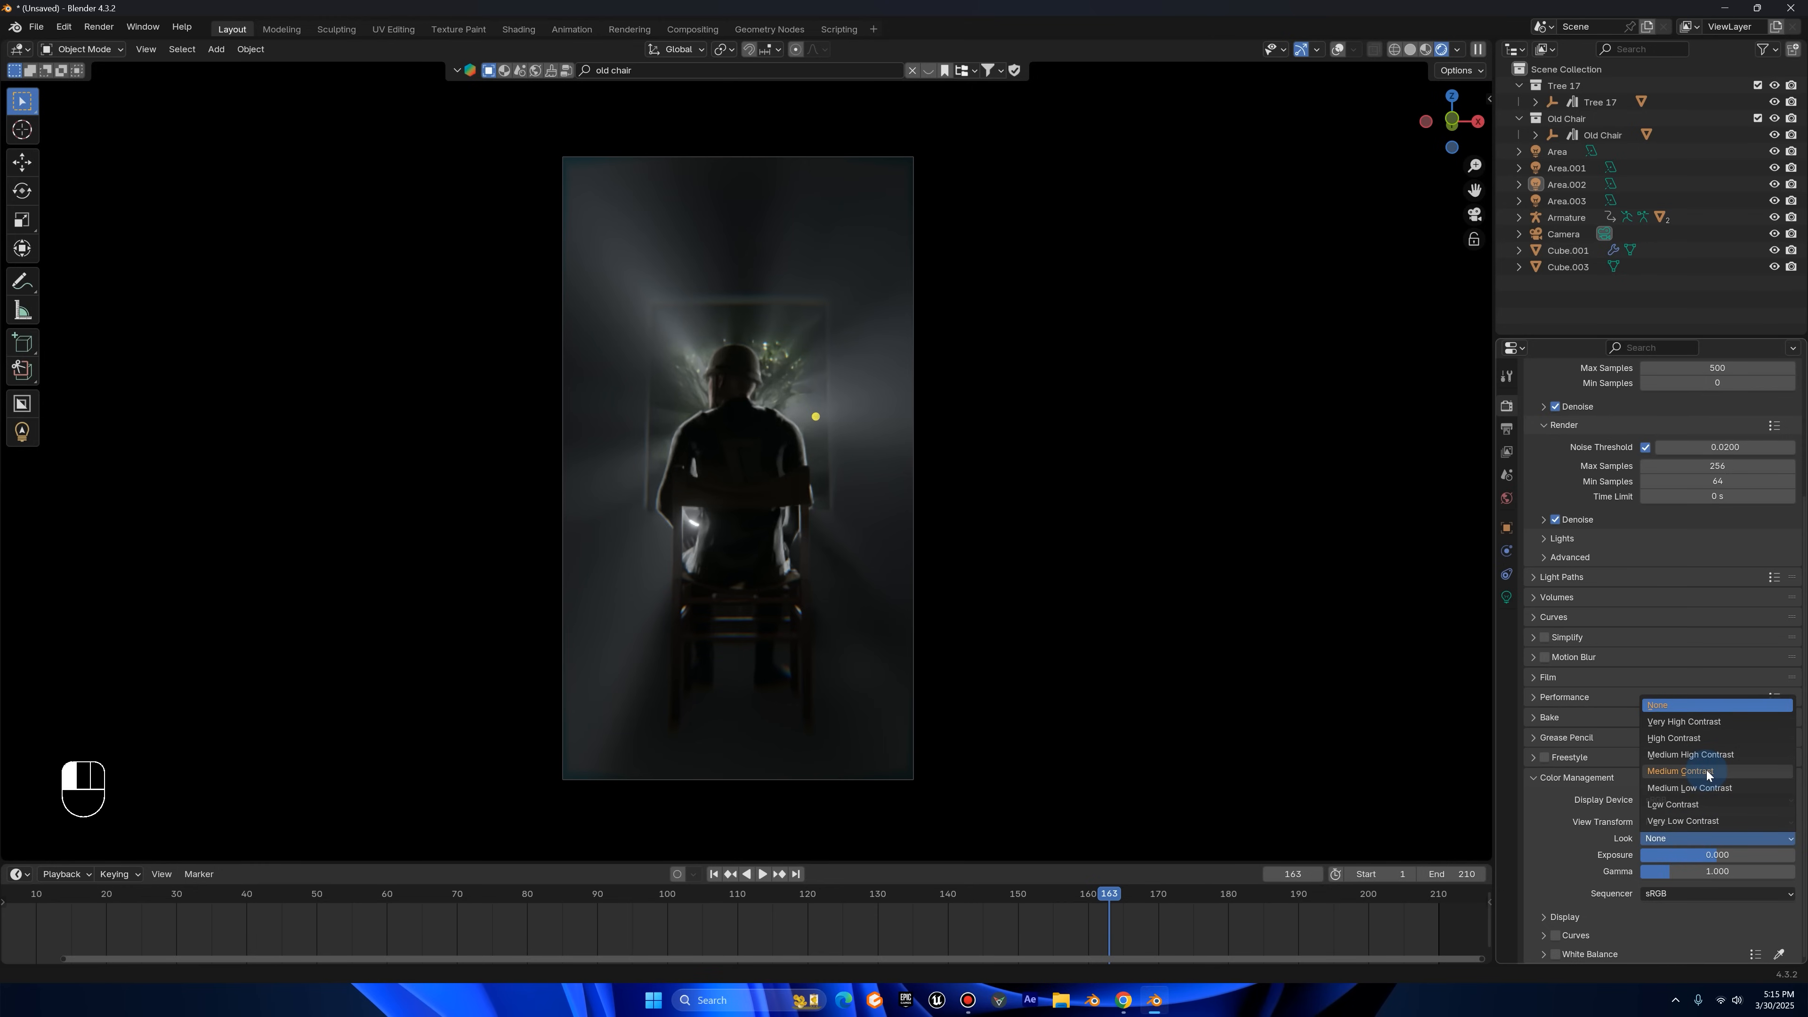
left_click(1696, 741)
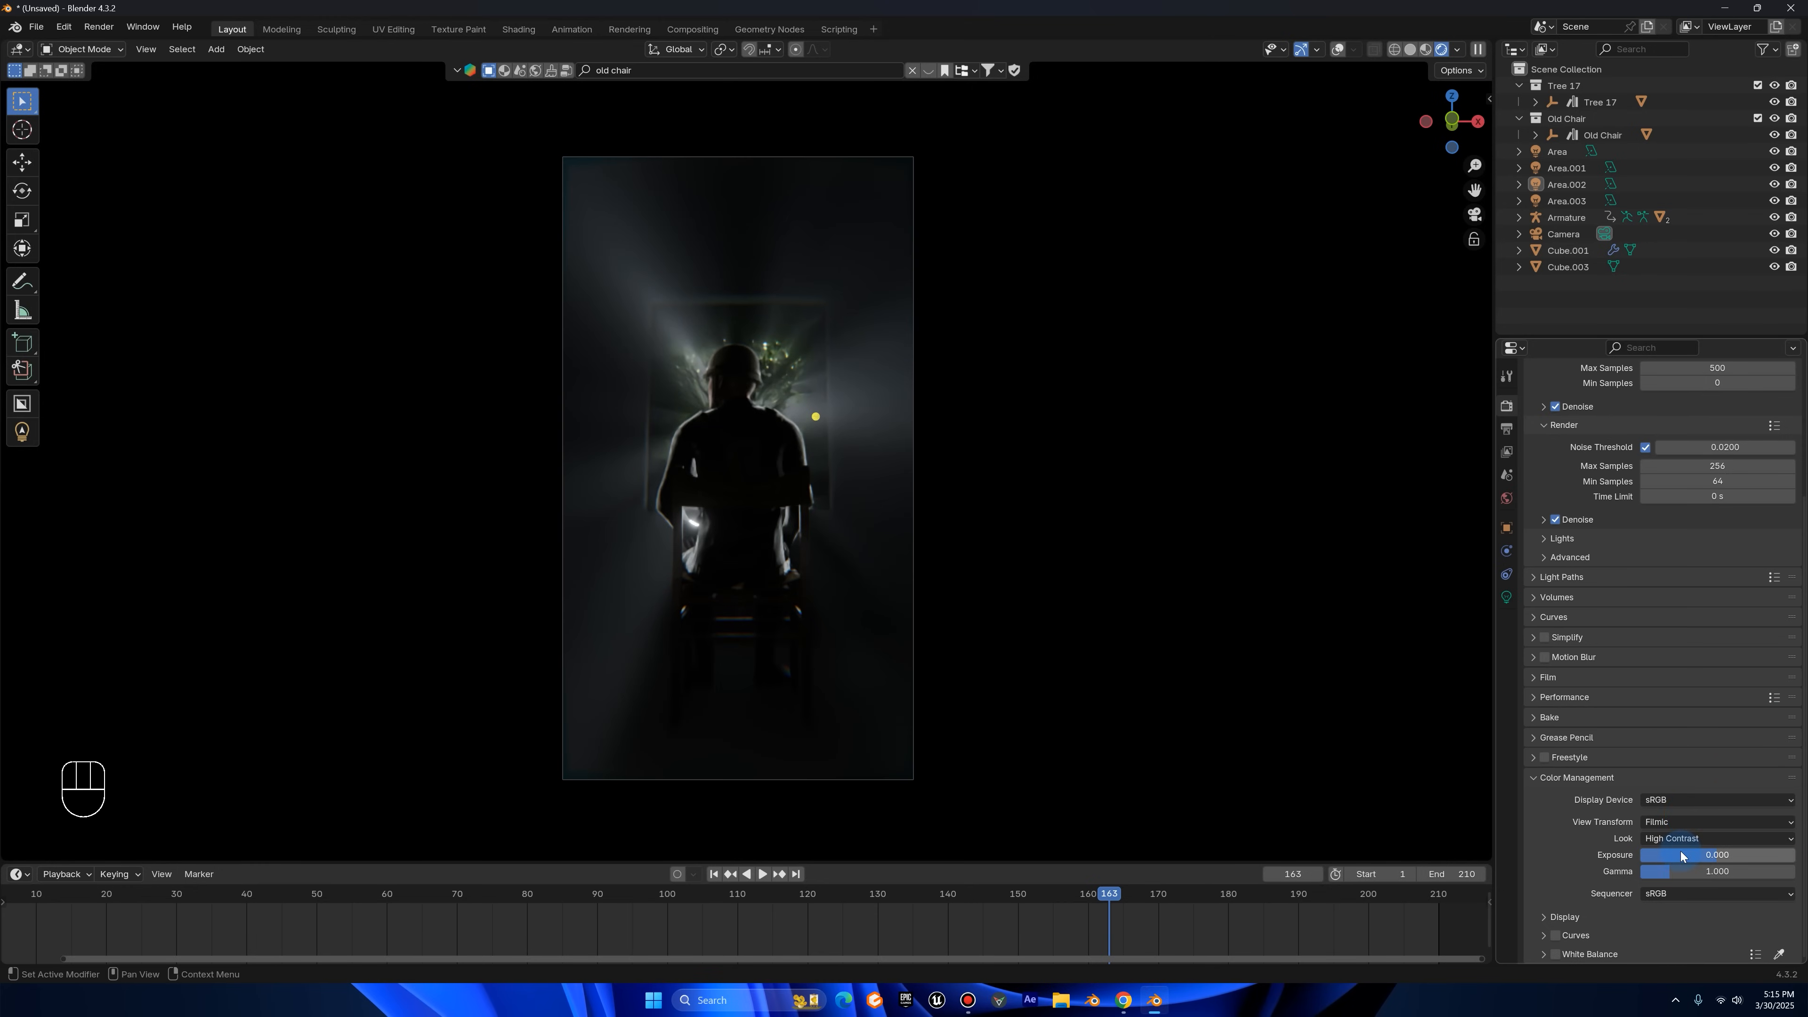
left_click(1670, 840)
left_click(1718, 761)
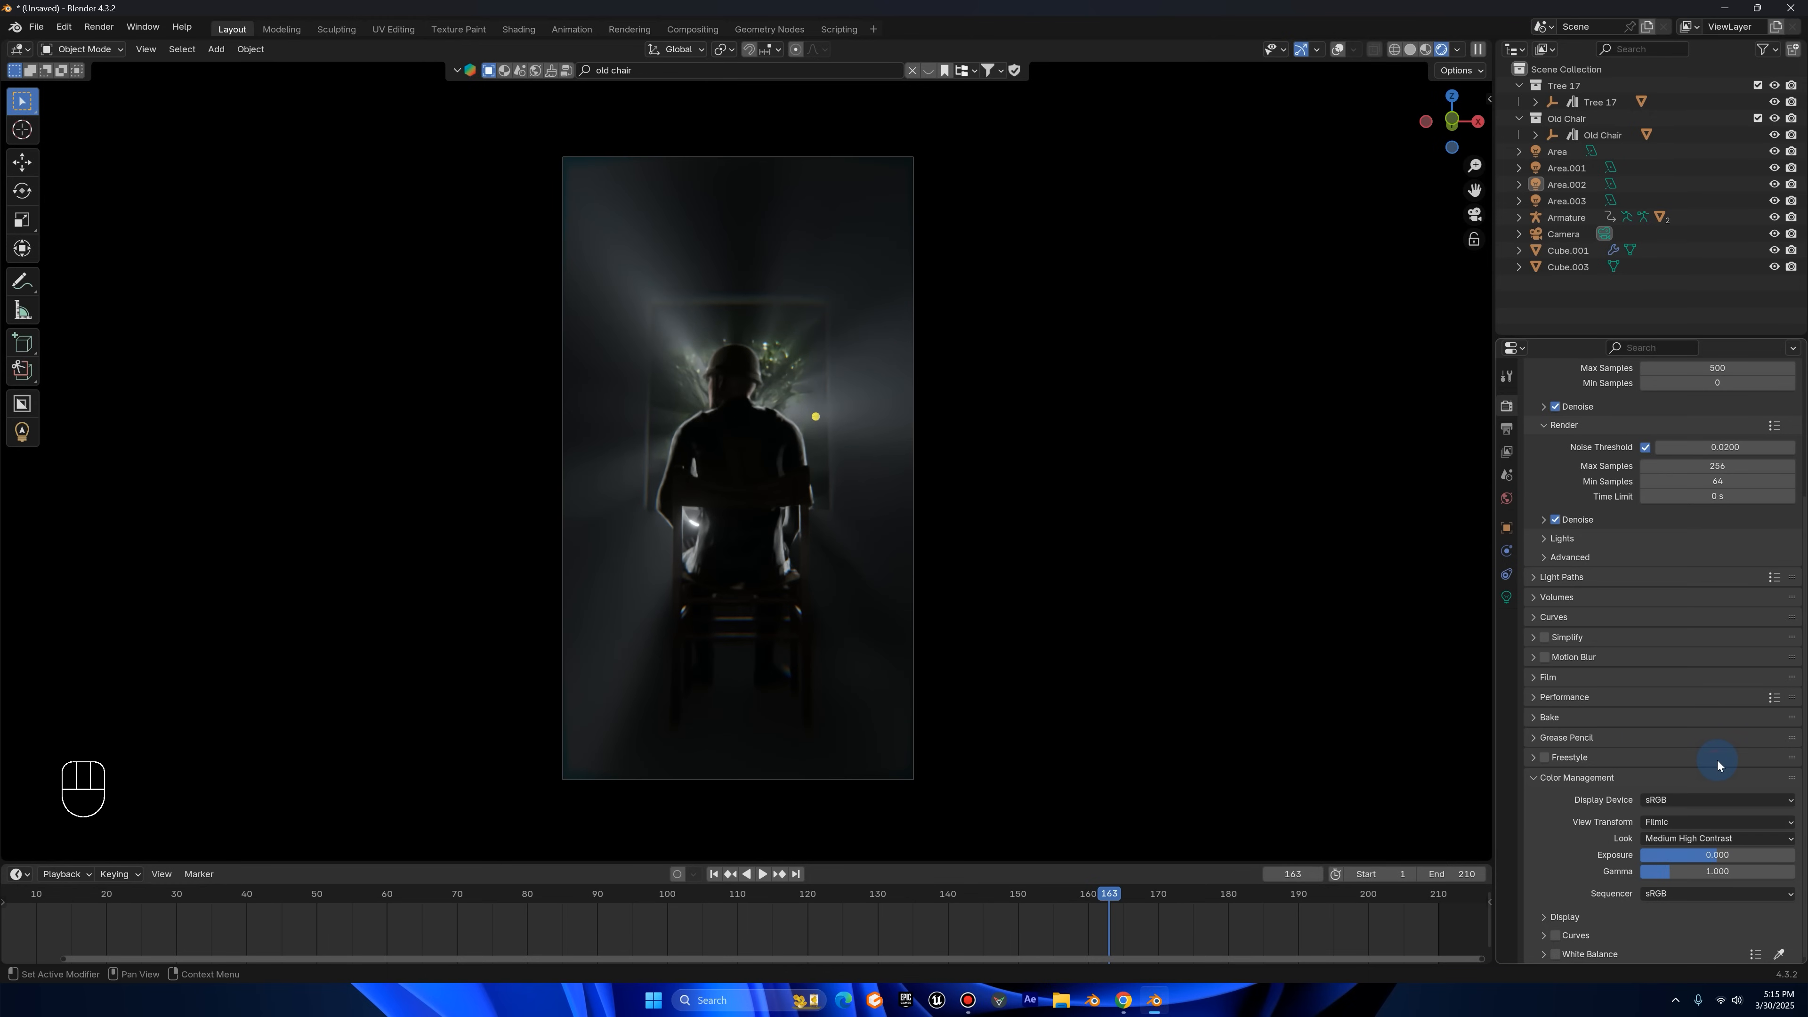
- Set the Color Management exposure to 0.2 and the gamma to 1.1
left_click_drag(1721, 862, 1728, 860)
left_click(1727, 858)
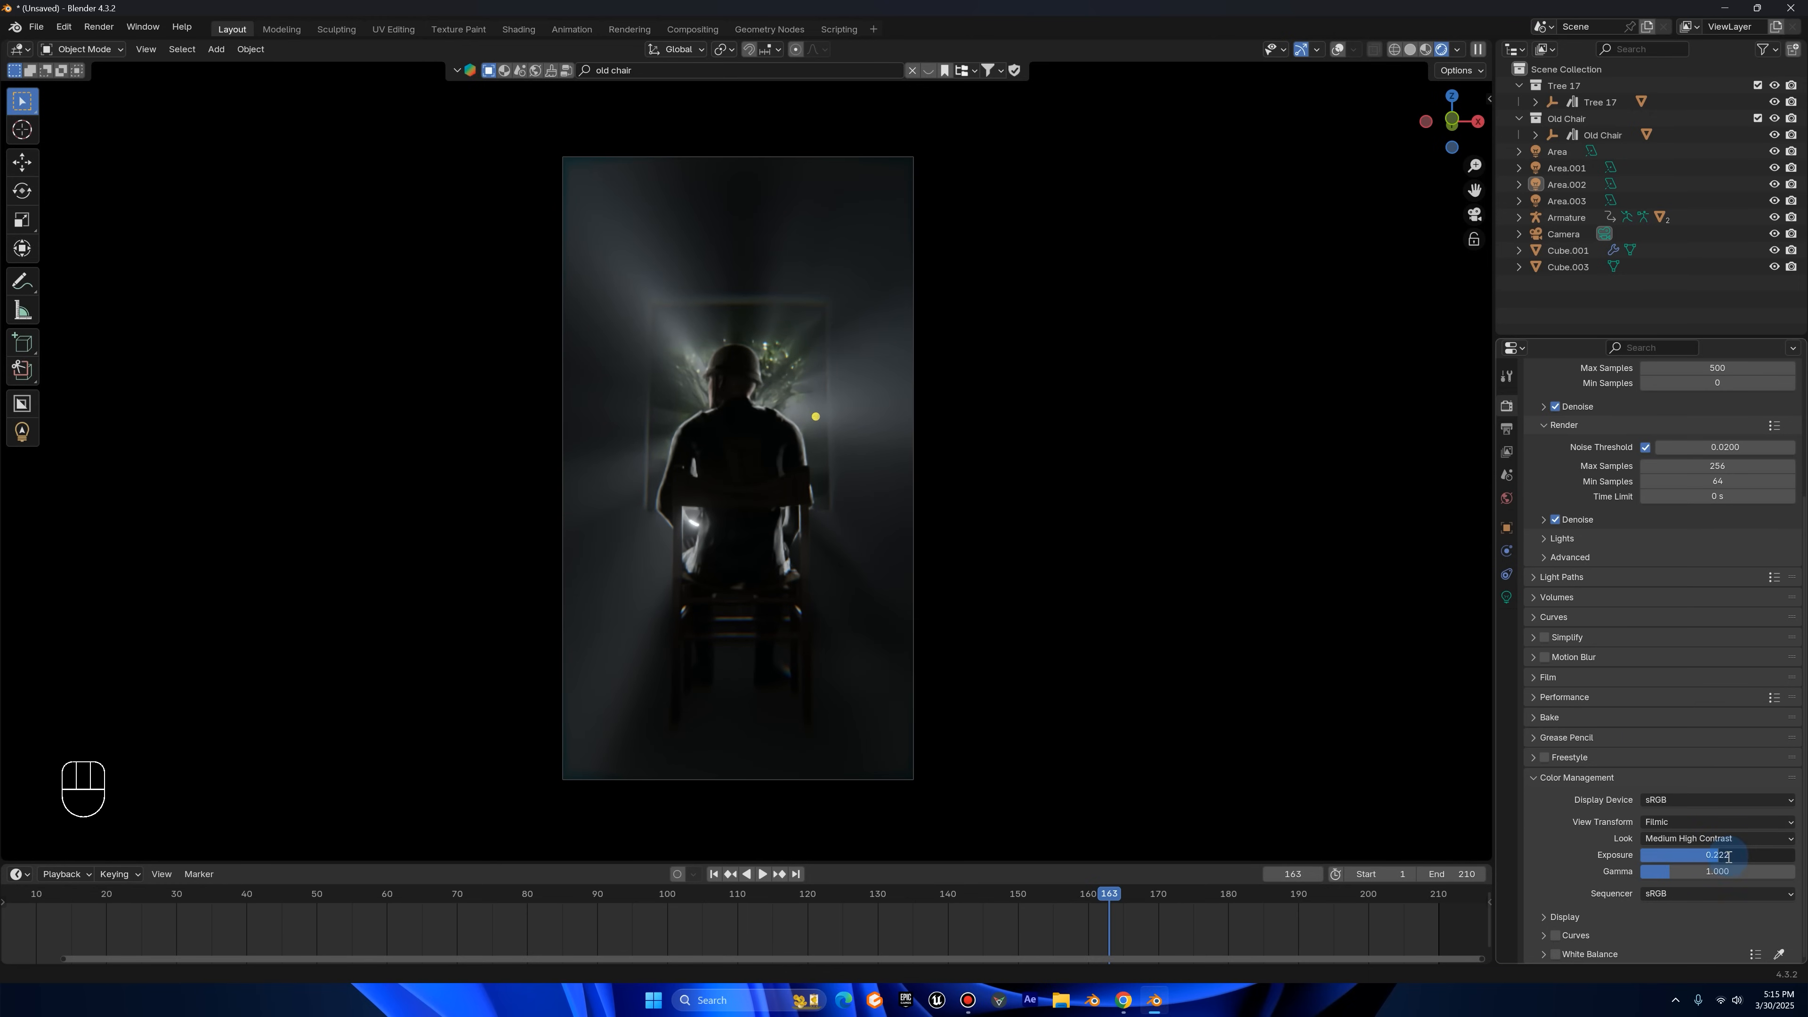
type("0")
key("Return")
left_click_drag(1715, 859, 1720, 873)
left_click(1716, 859)
type("0.2")
key("Return")
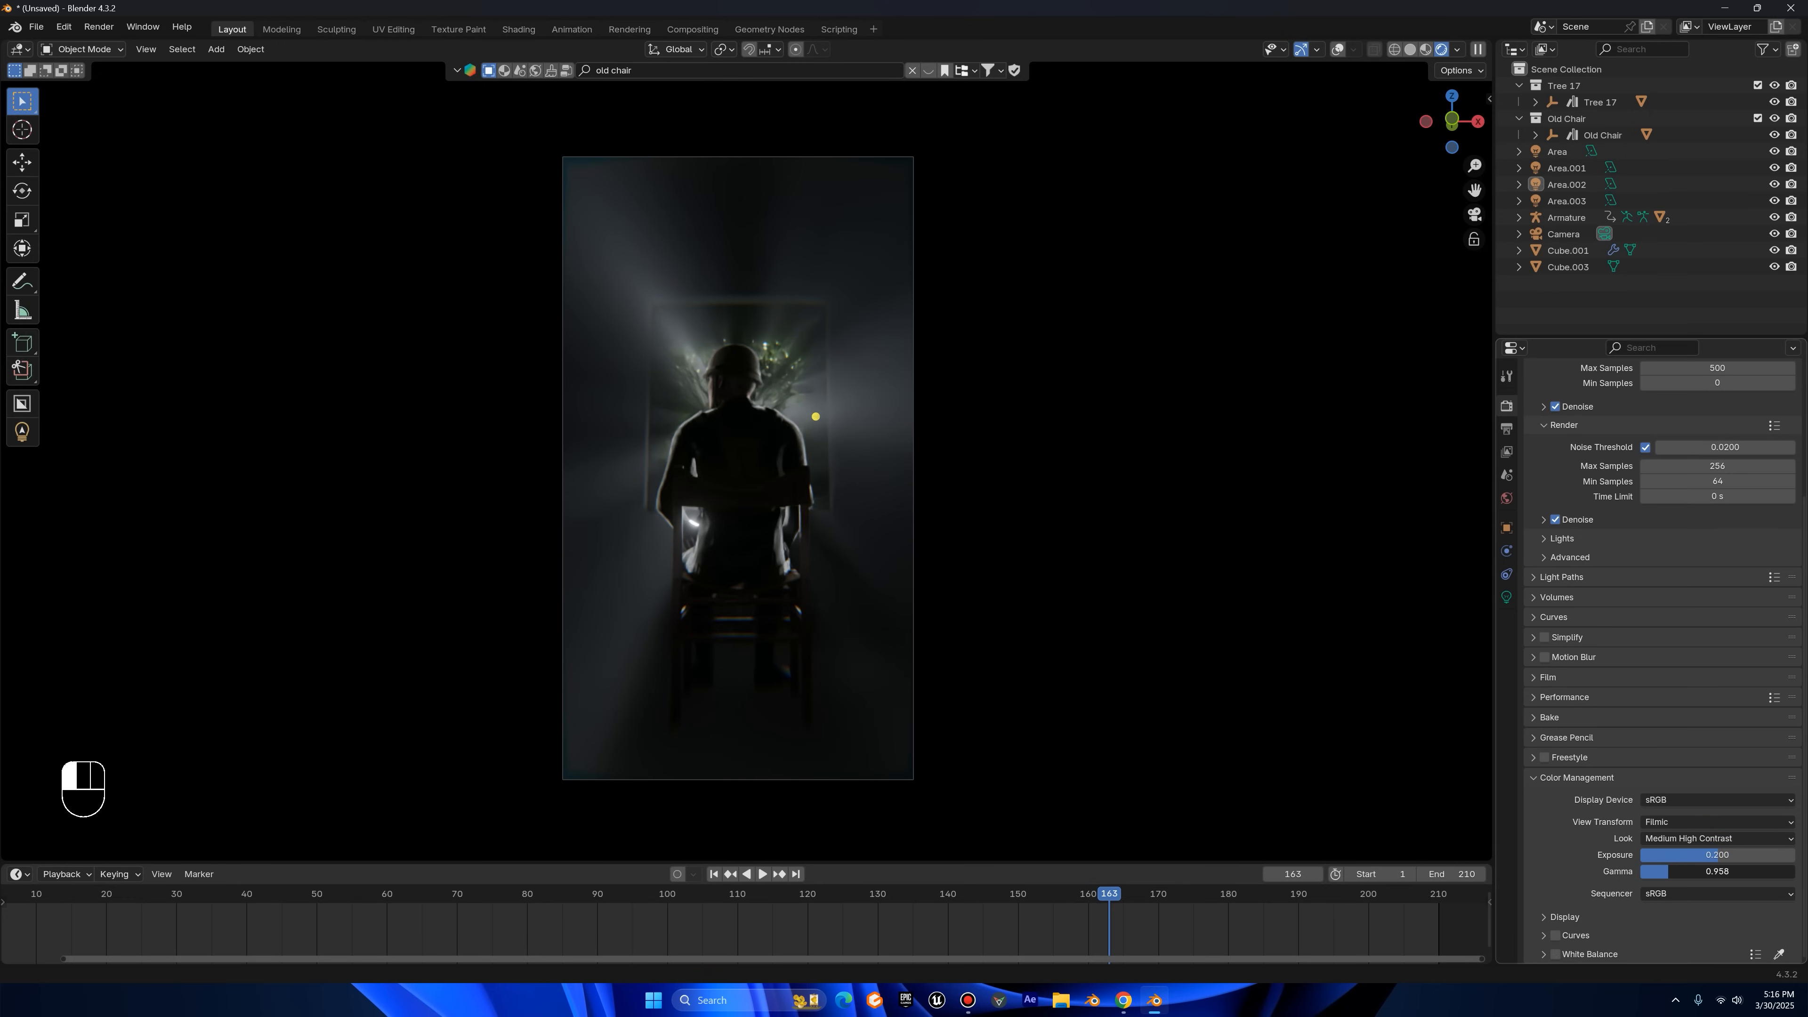
left_click(1670, 871)
key("Return")
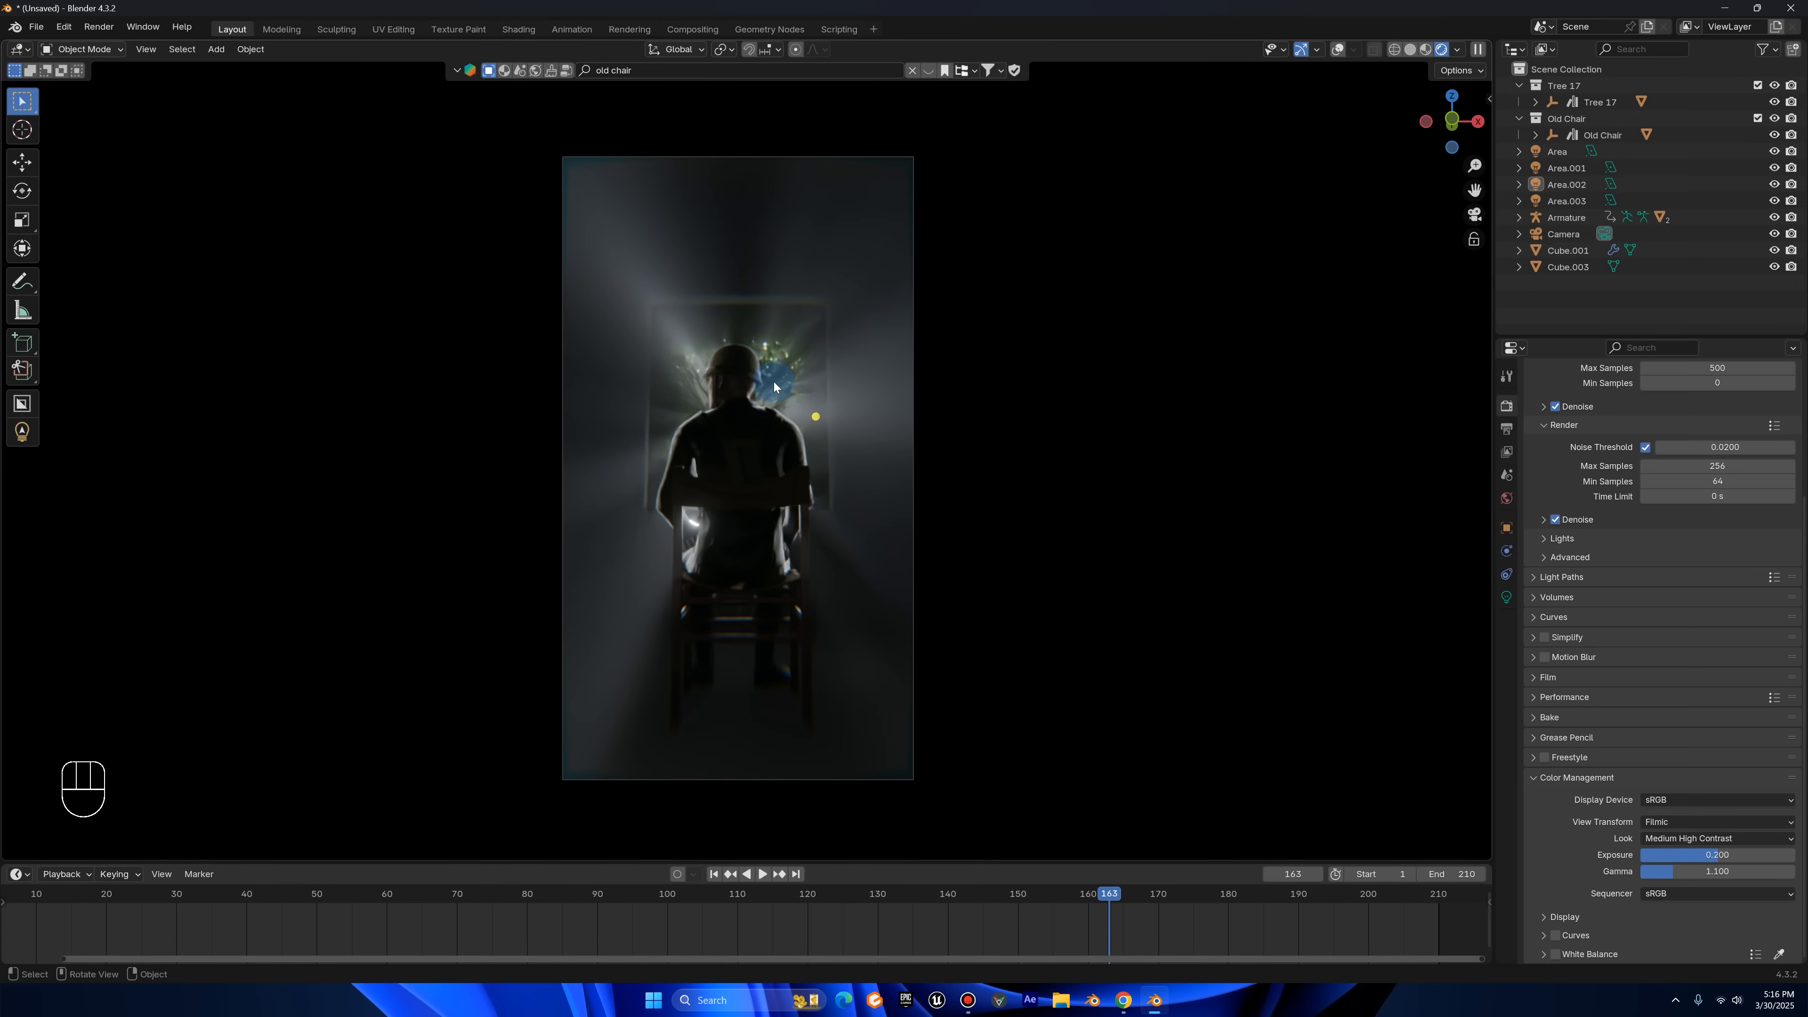
- Set the Color Management gamma to 1.05
left_click(1732, 871)
type("1.0")
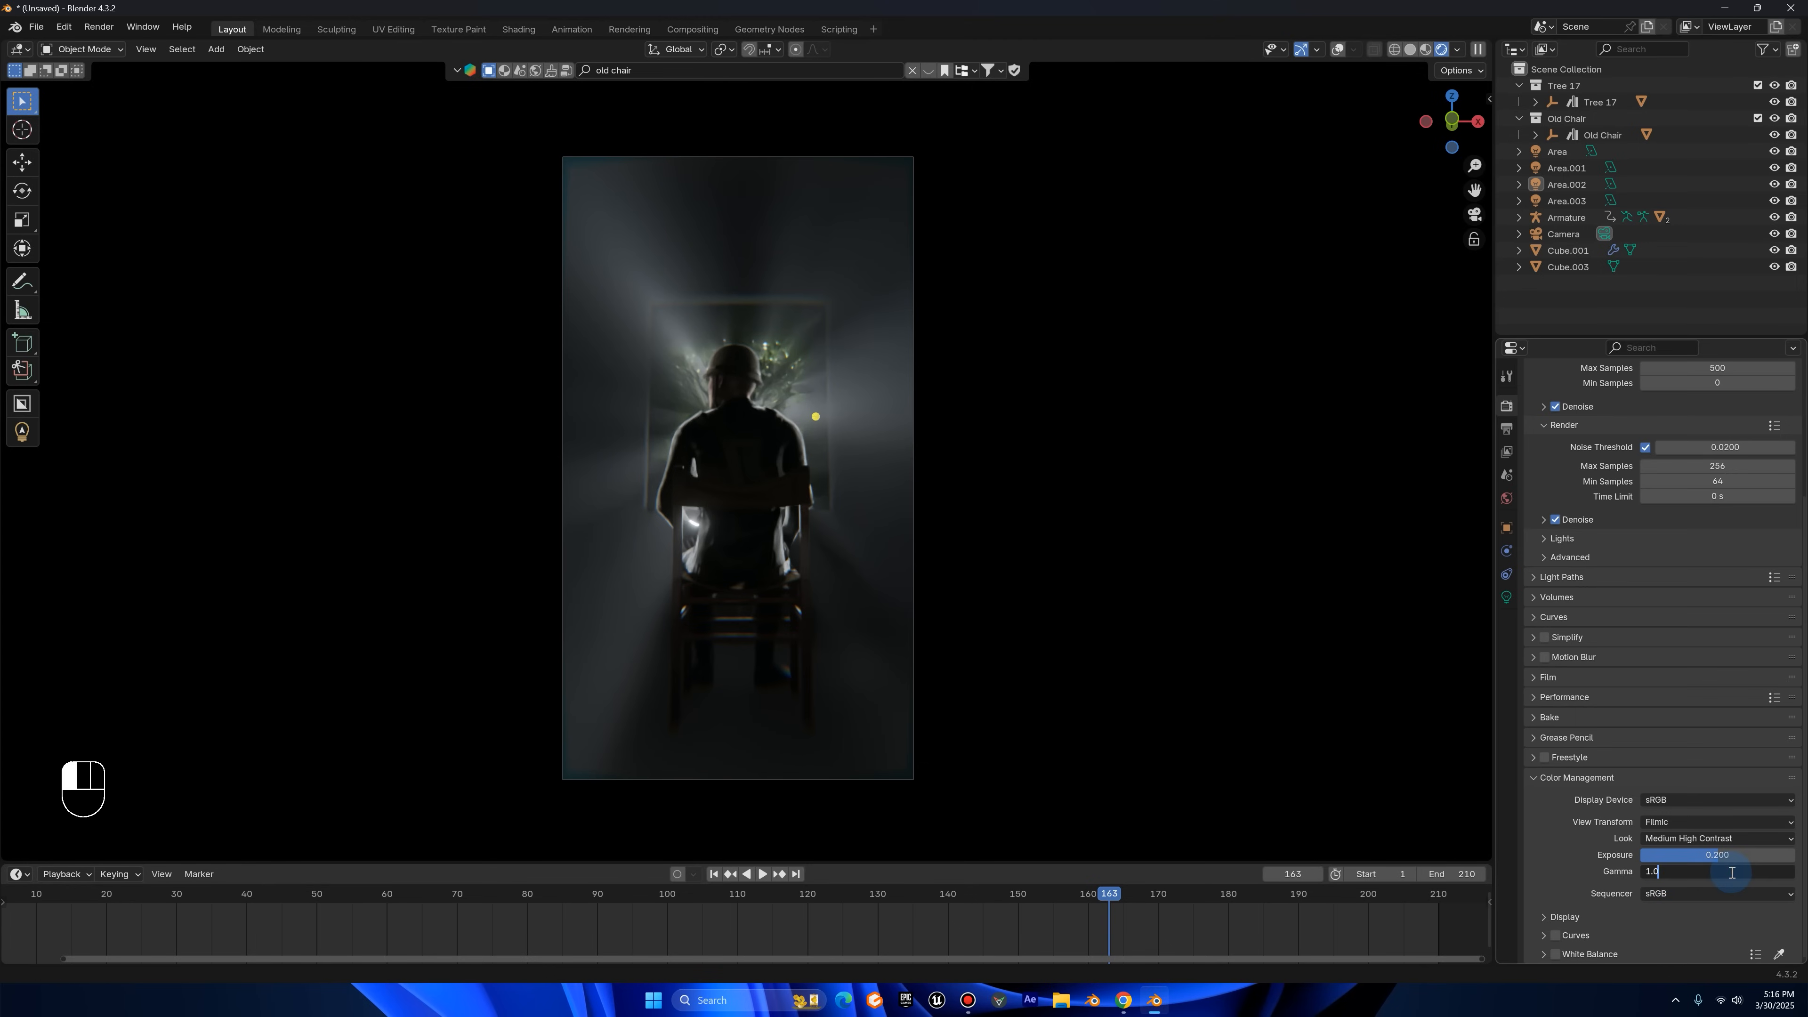
key("Return")
- Set the dispersion of the Lens Distortion node in the compositor to 0.15
left_click(692, 29)
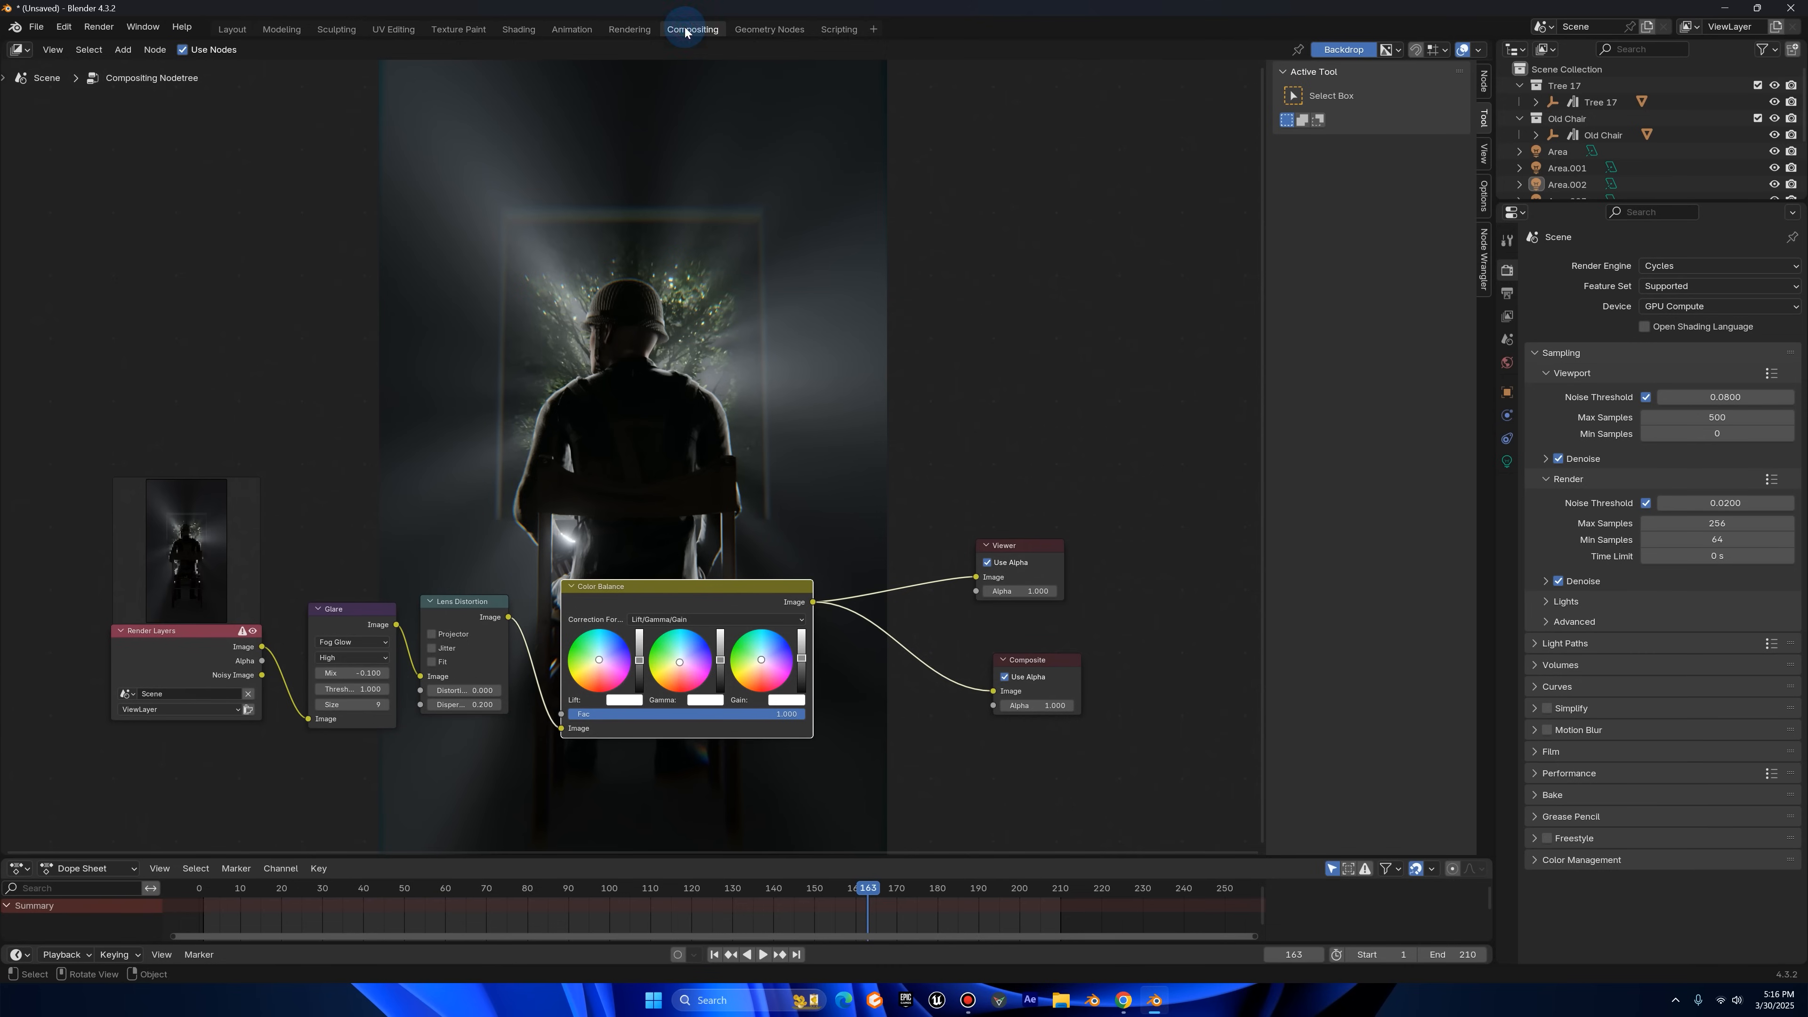
scroll(491, 677, "up", 4)
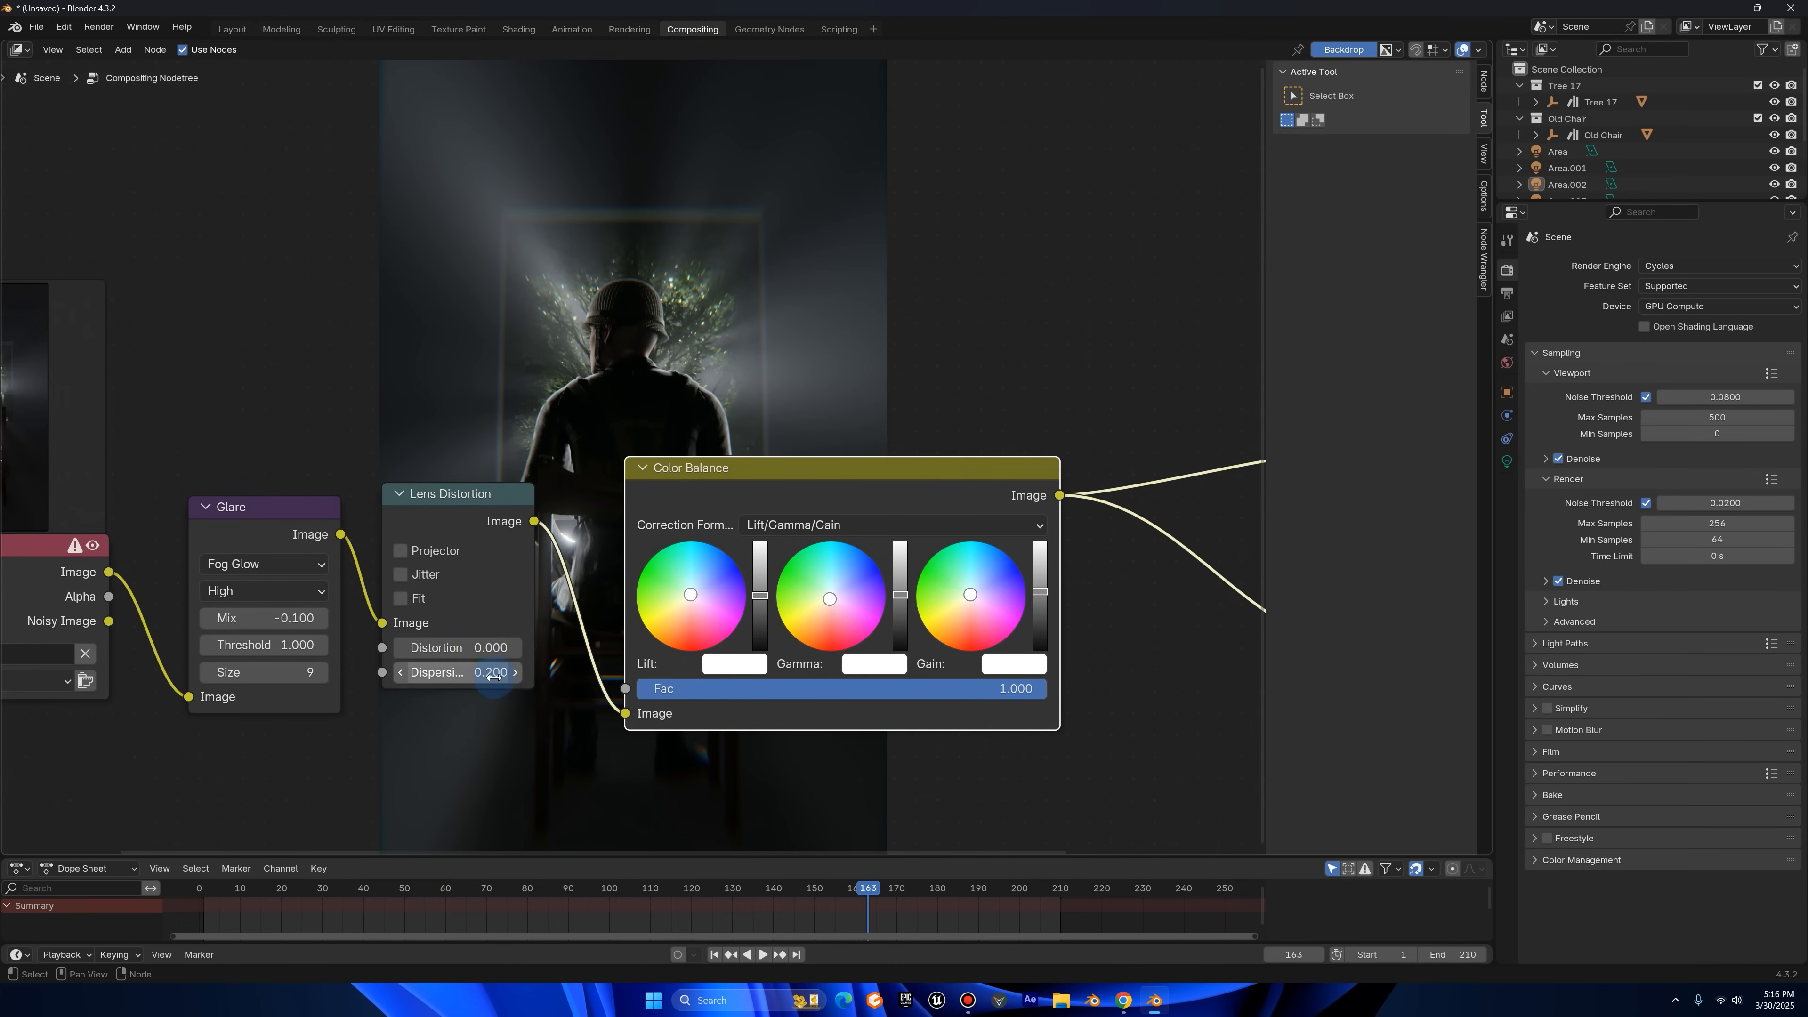
left_click(488, 678)
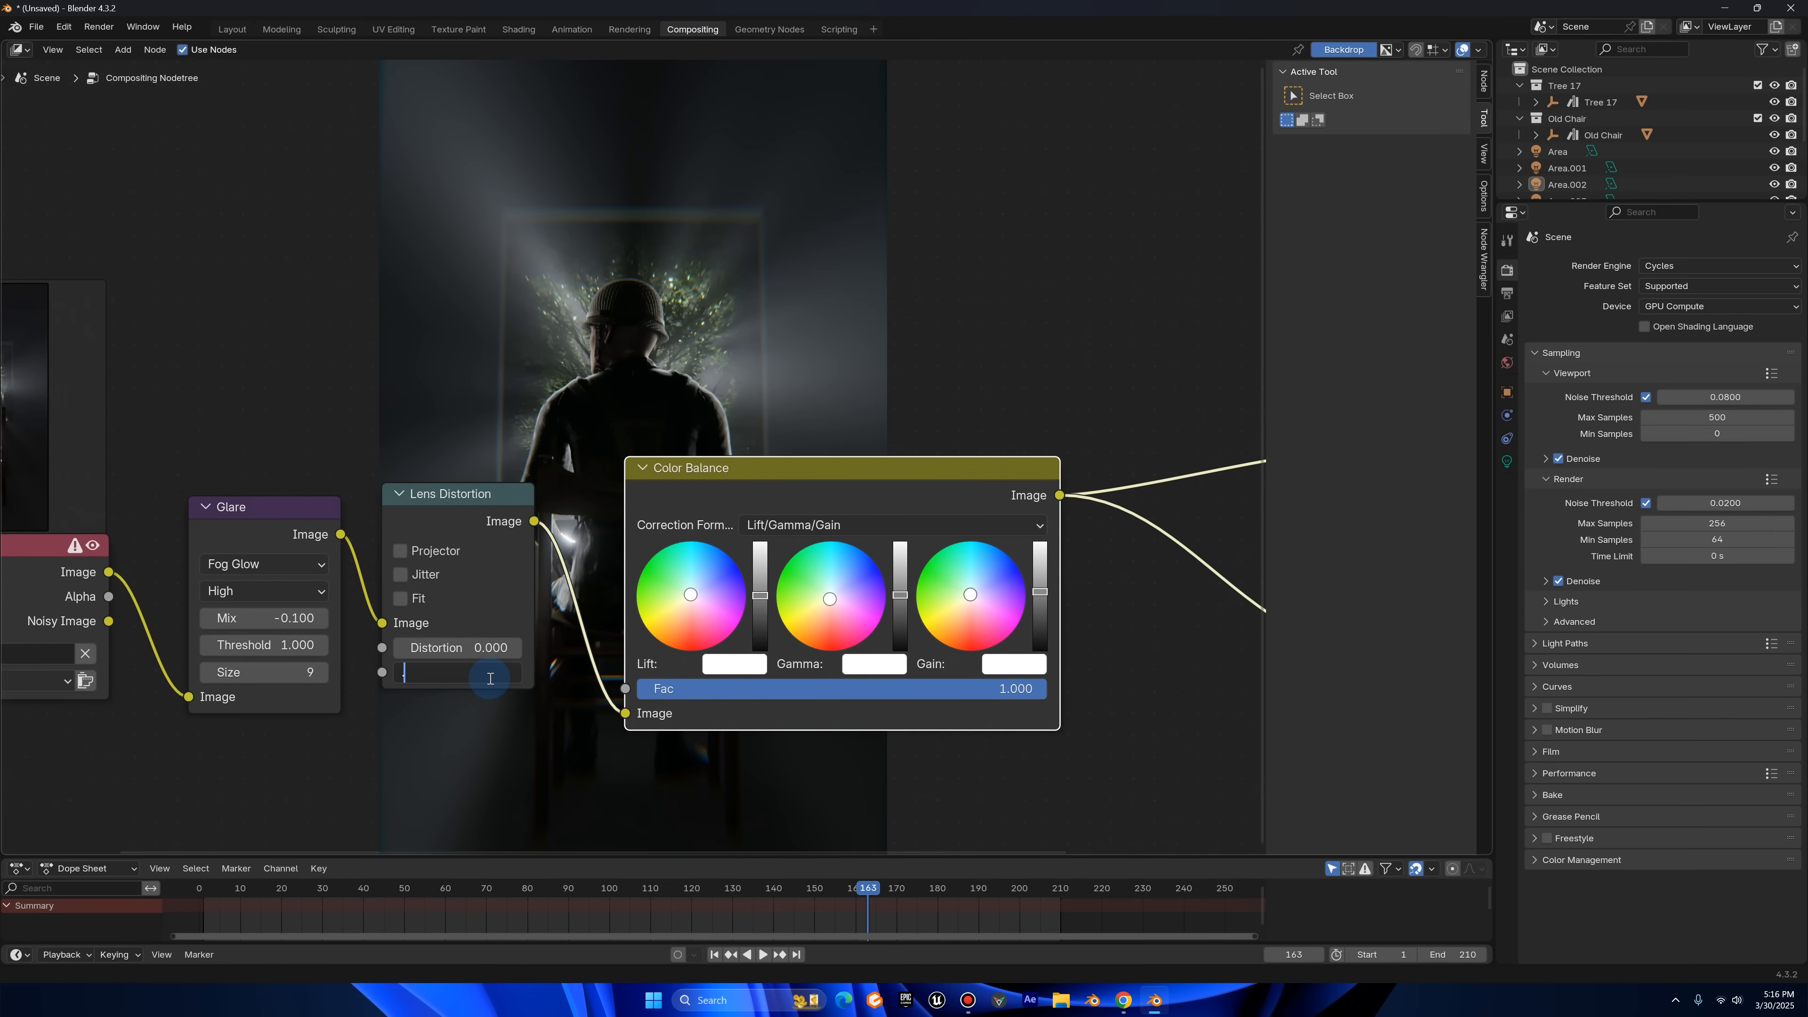
type(".15")
key("Return")
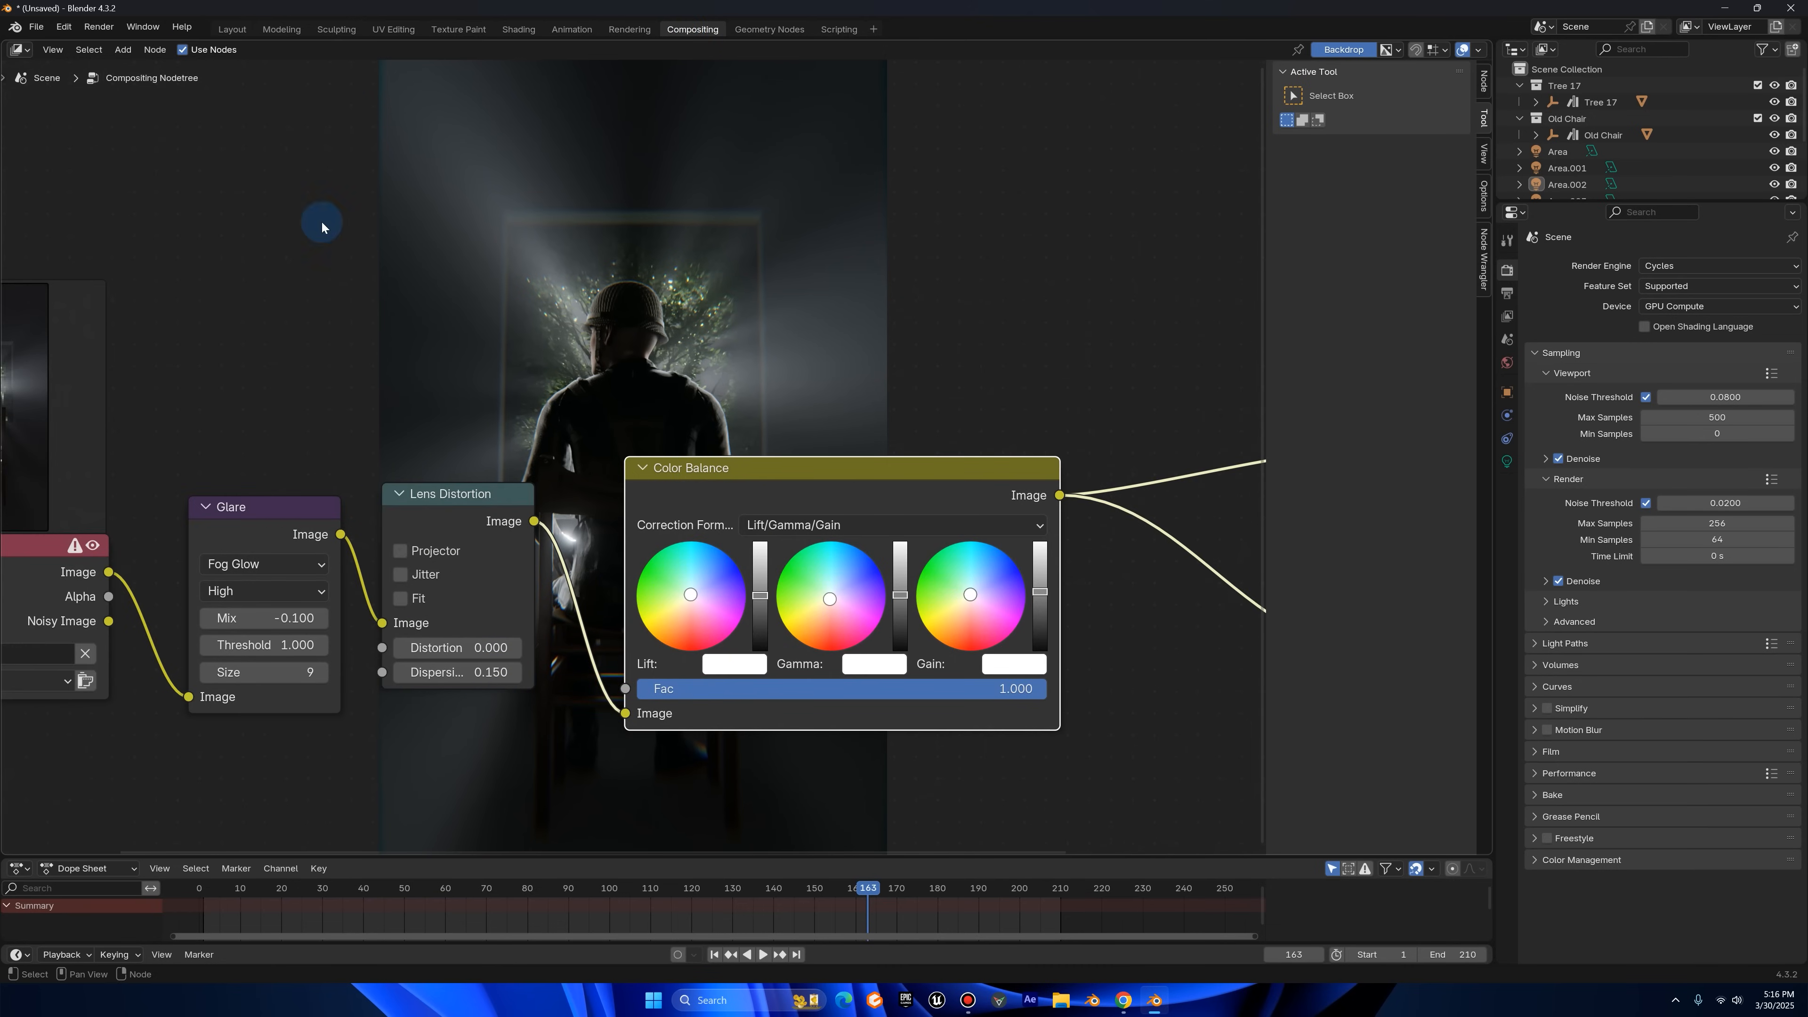
- Compare the rendered camera view with the viewport compositor effects switched off and on
left_click(232, 29)
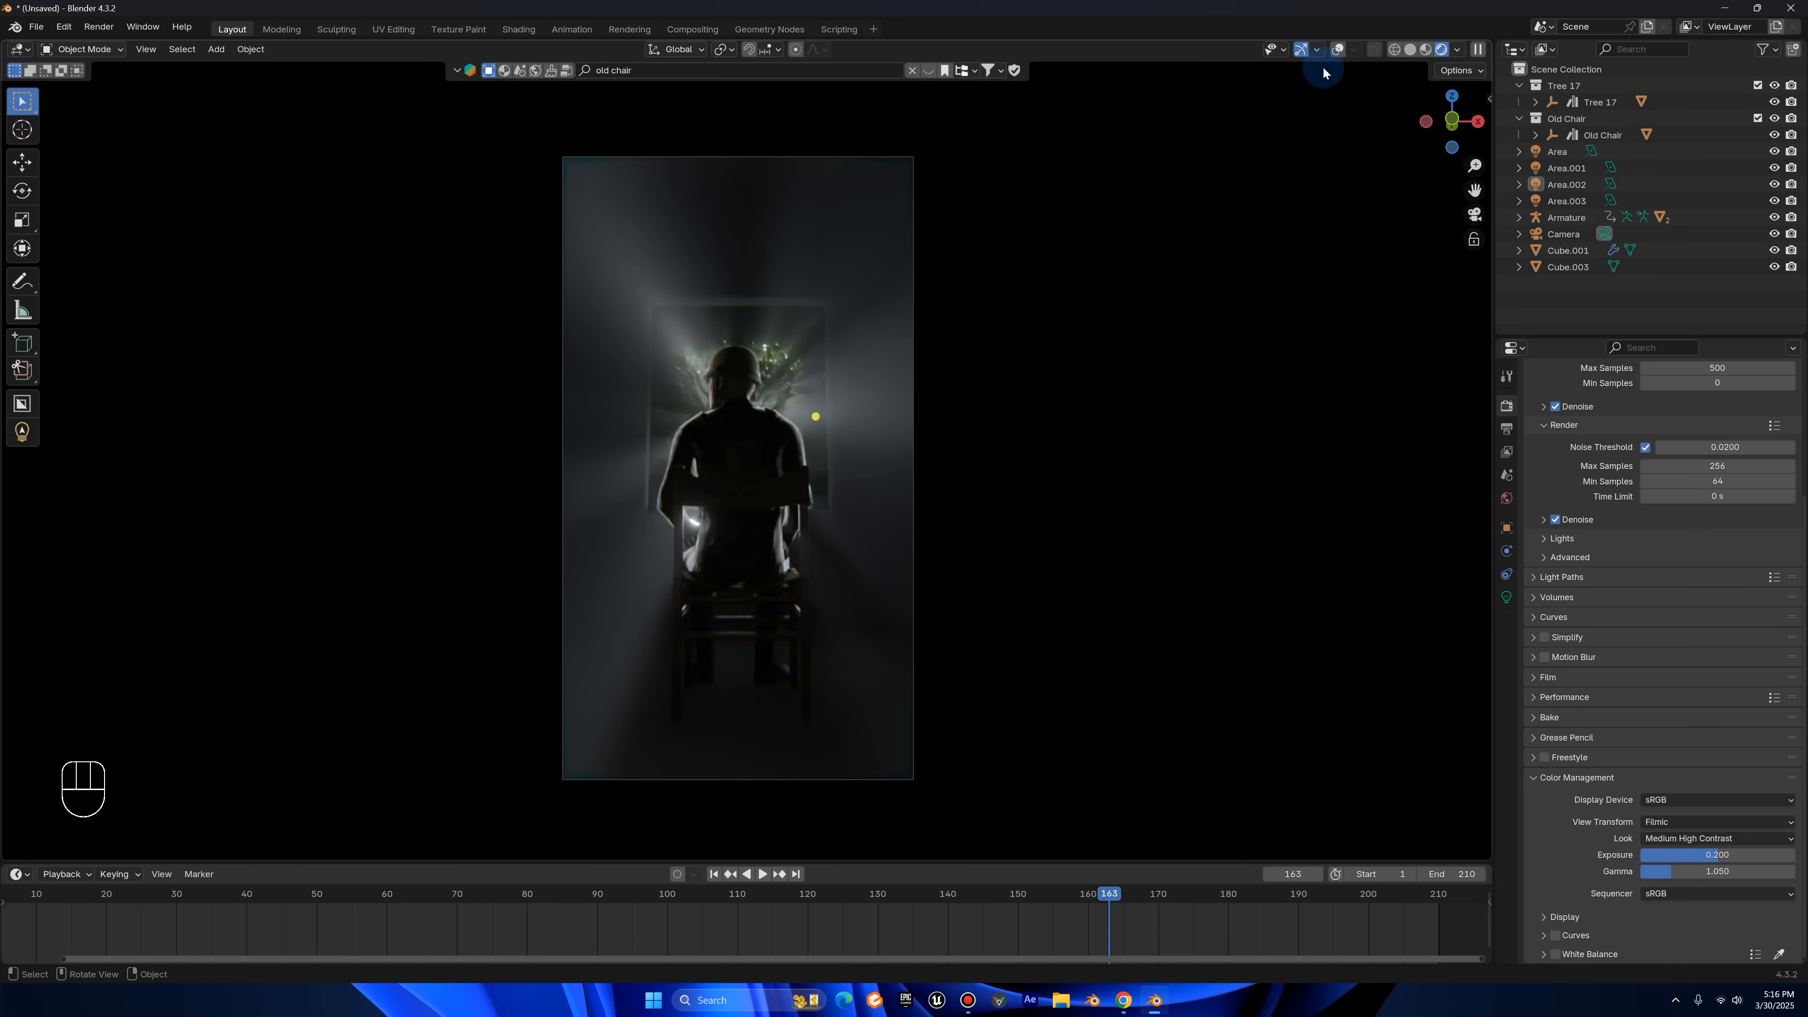
left_click(1458, 49)
left_click(1389, 292)
left_click(1521, 292)
left_click(1389, 292)
left_click(1538, 293)
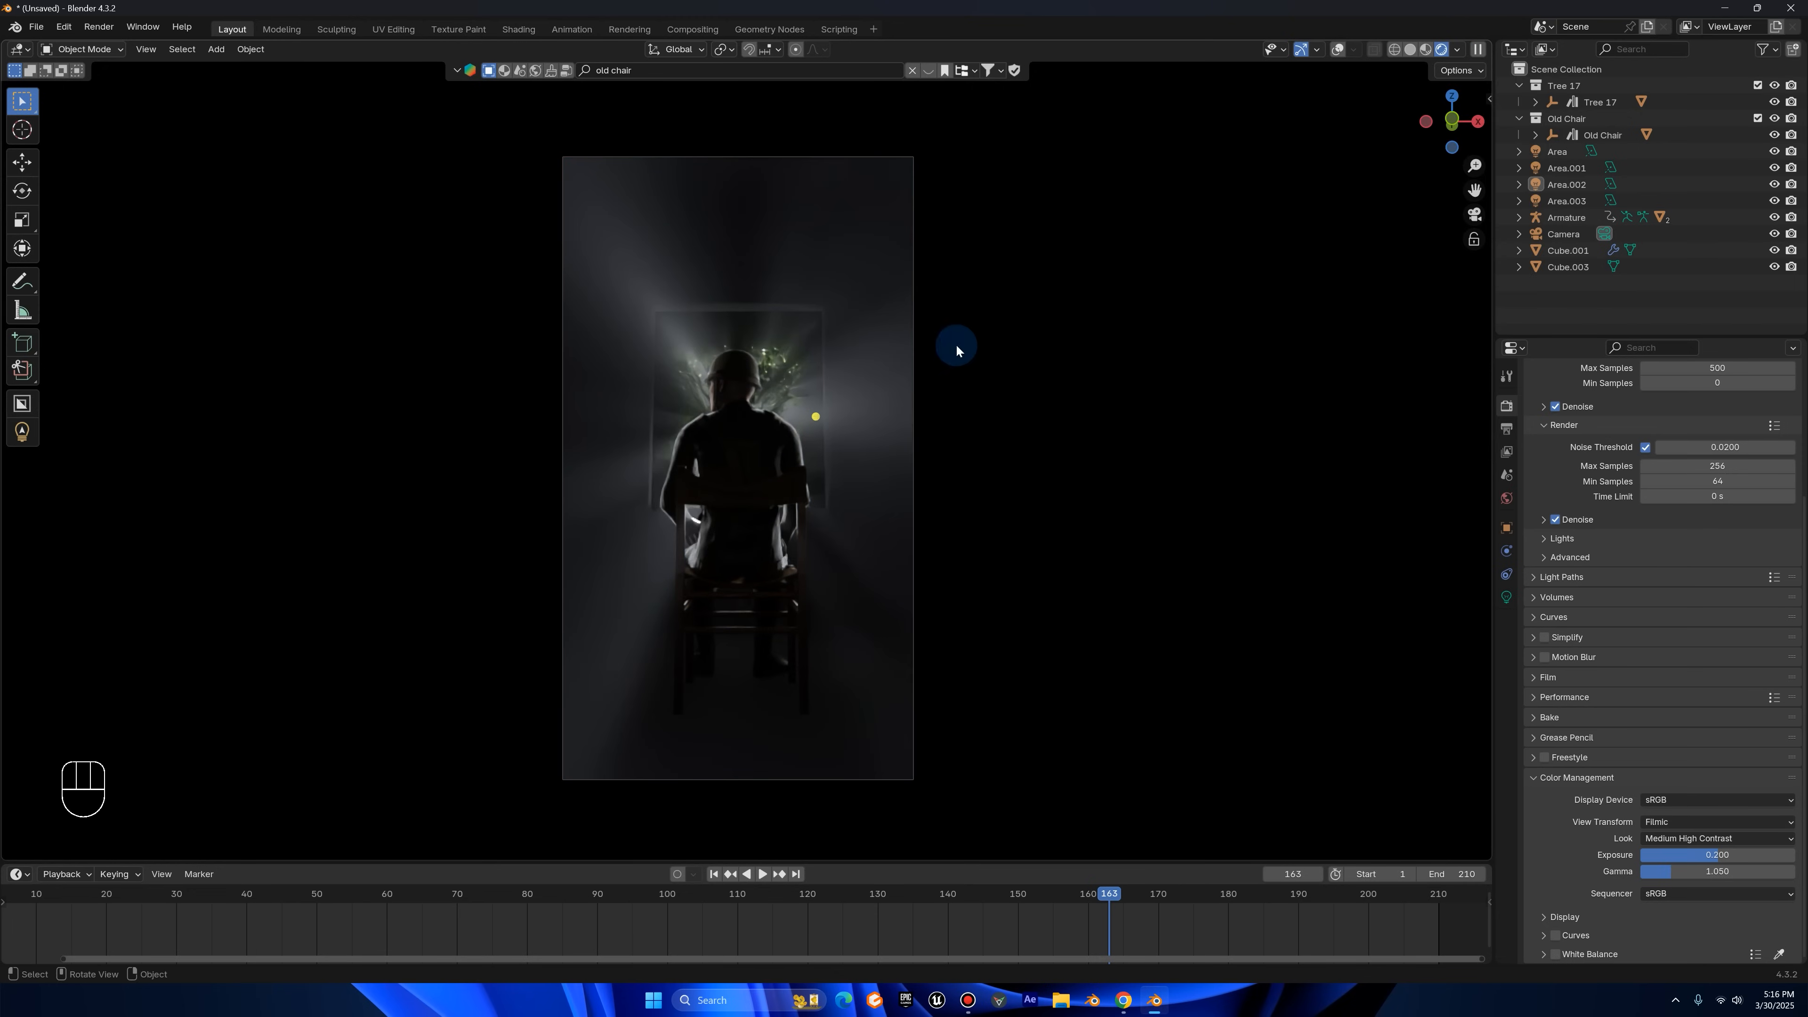
- Display the camera view in solid shading with overlays on, and move the timeline back to frame 0
left_click(1429, 51)
left_click(1358, 54)
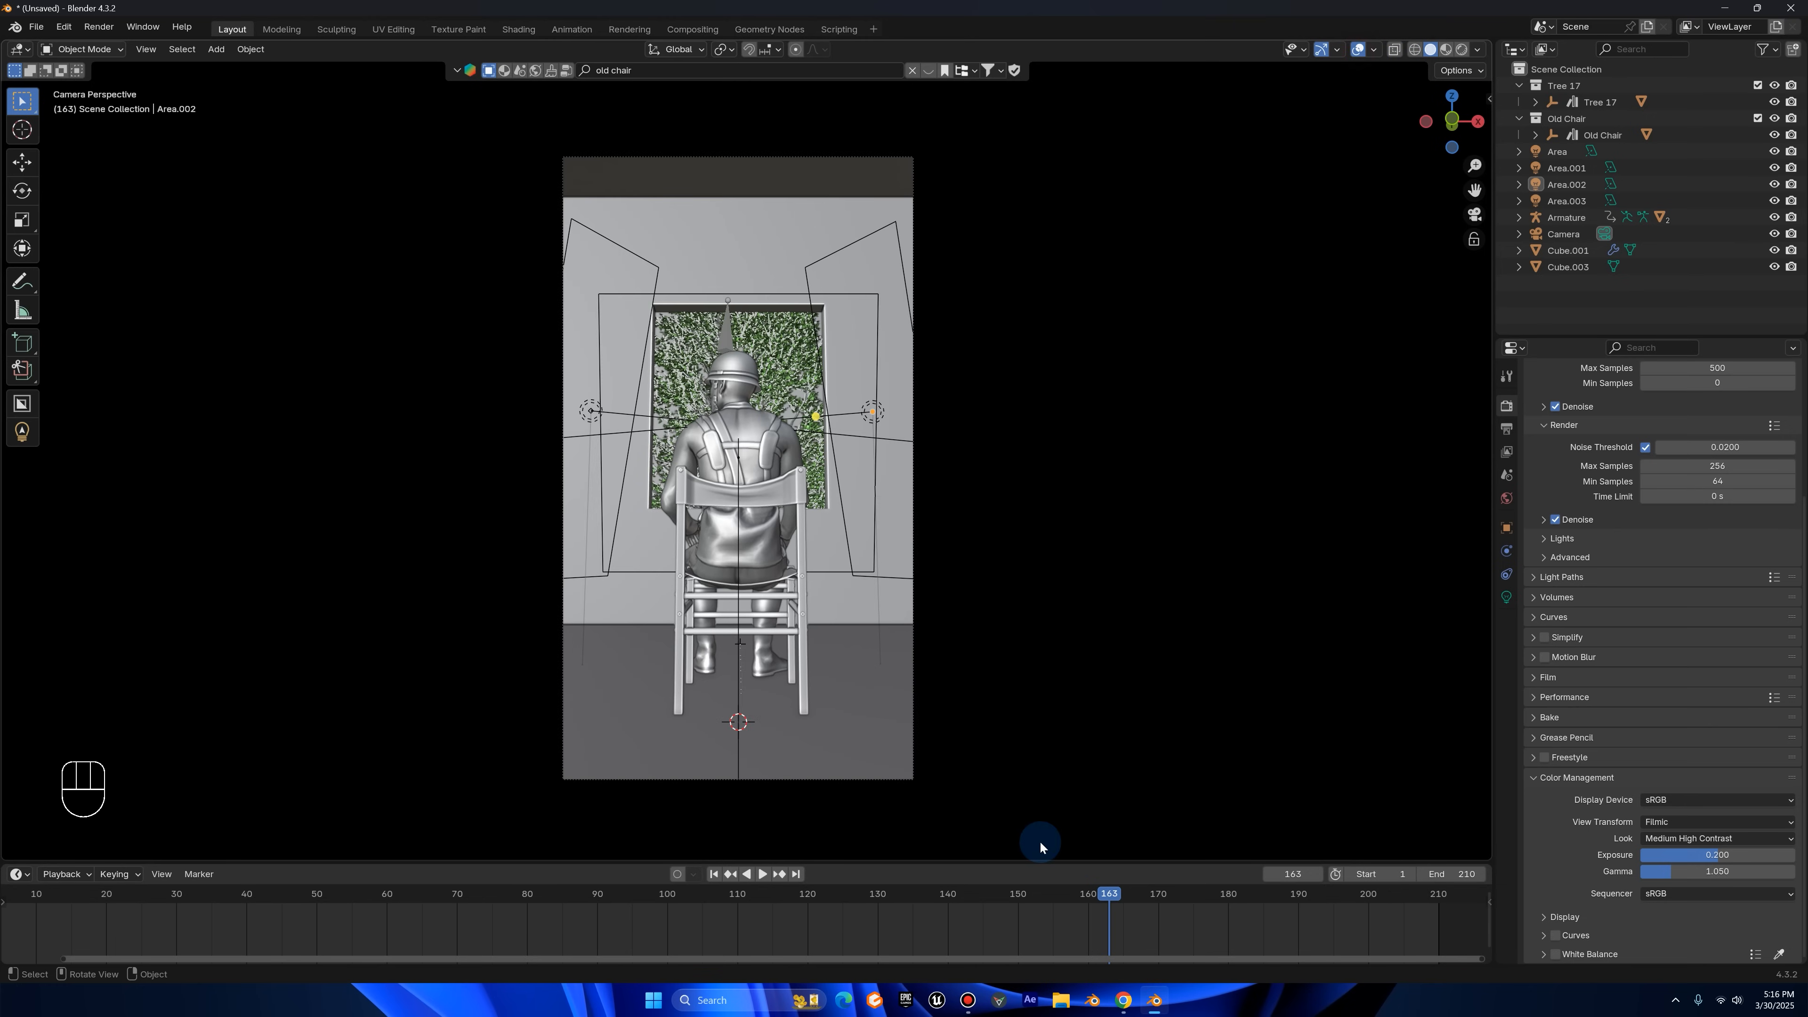
left_click_drag(1089, 894, 1183, 669)
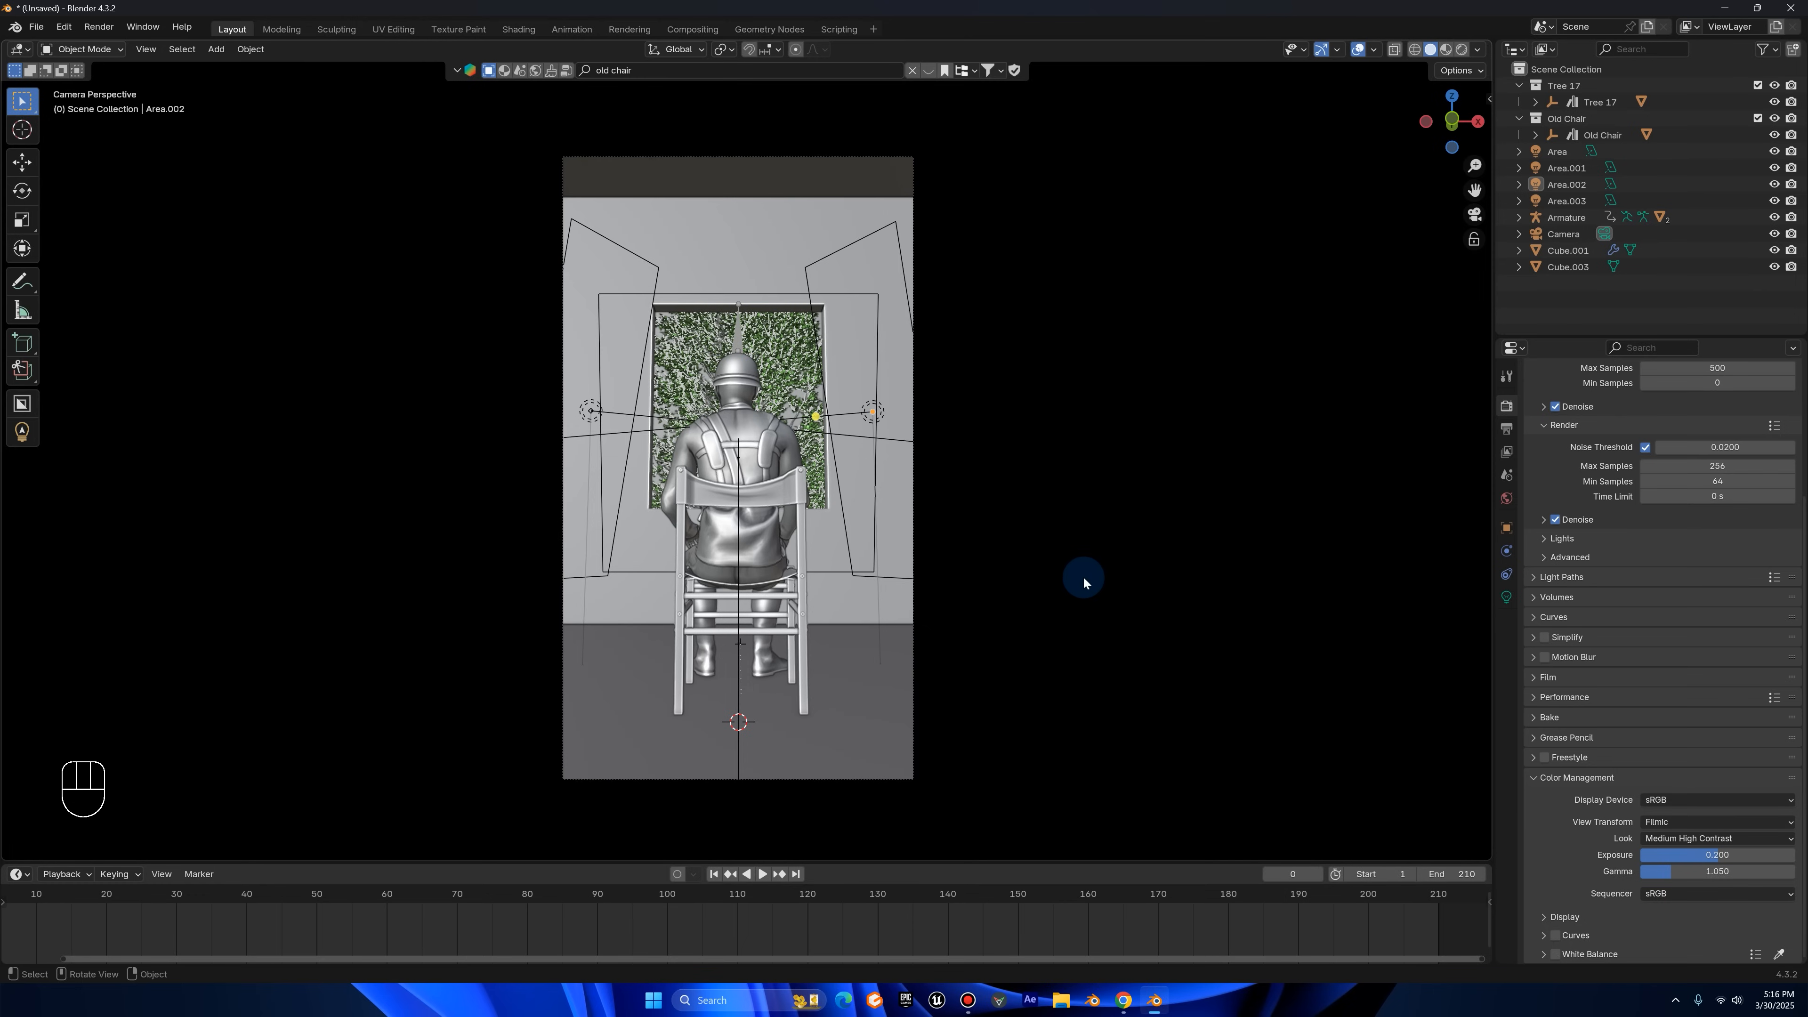